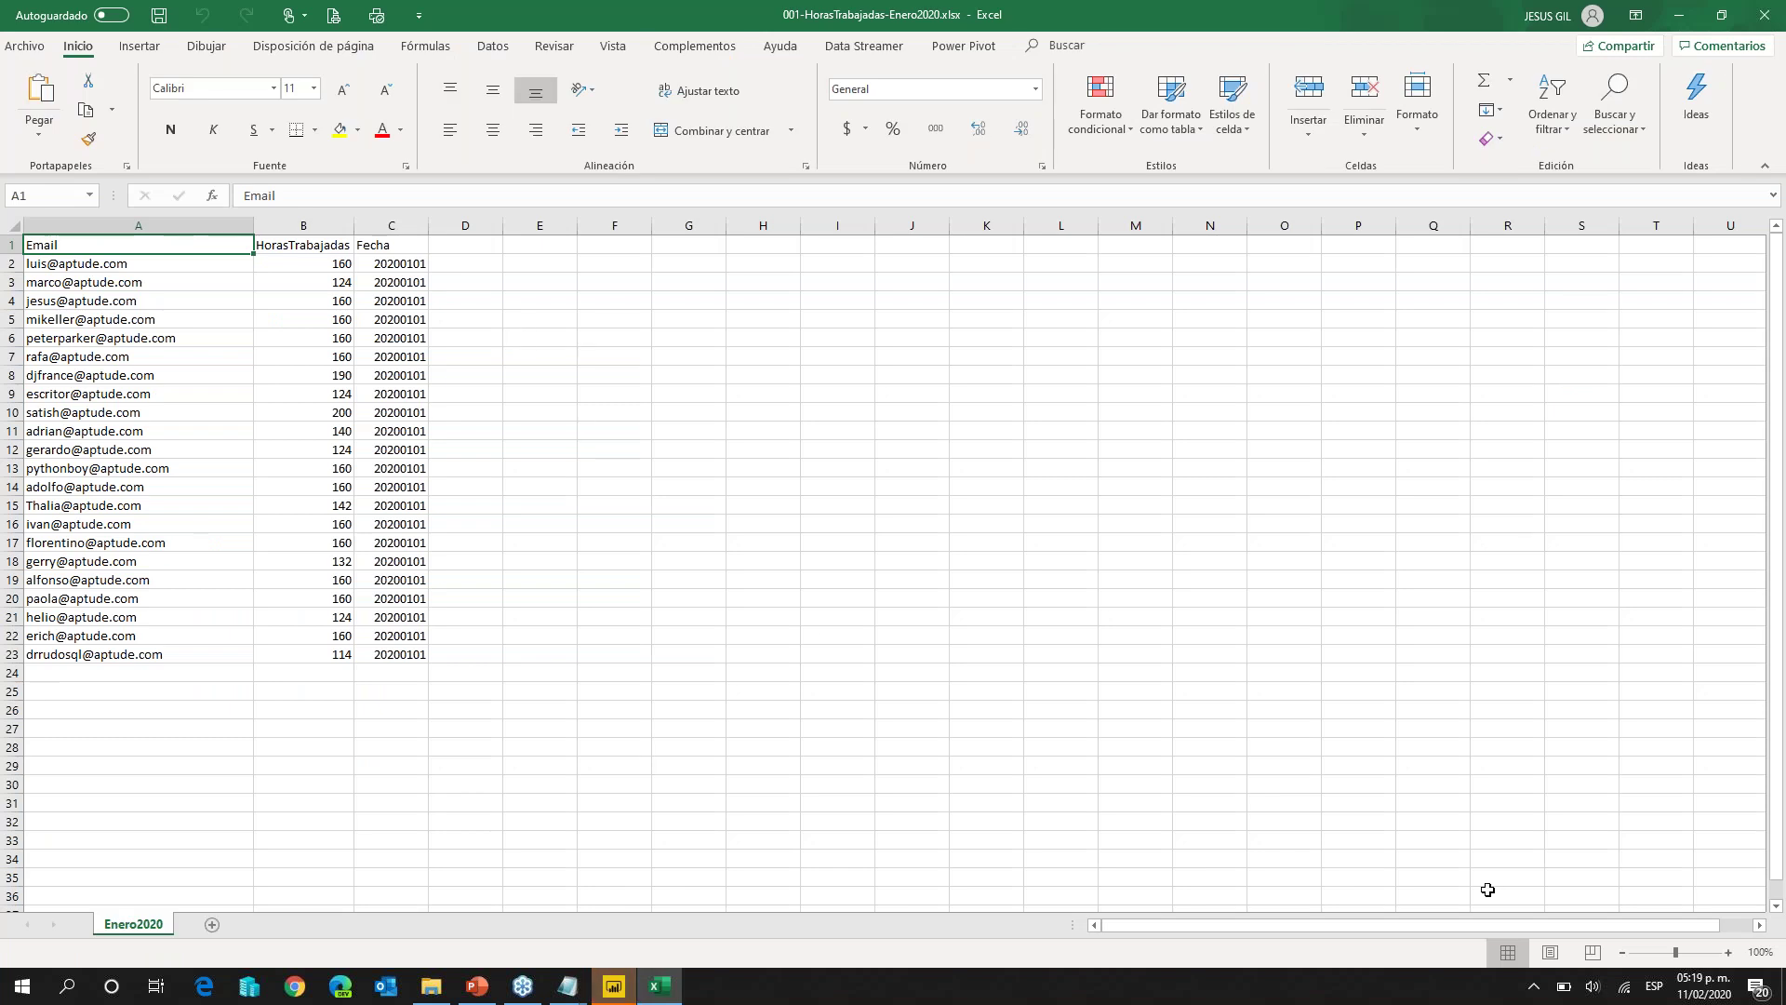
Step: Enlarge the Enero2020 worksheet view to 160% so the table is easier to read
left_click(1728, 952)
left_click(1728, 952)
left_click(1728, 951)
left_click(1728, 952)
left_click(1728, 951)
left_click(1727, 952)
left_click(1728, 952)
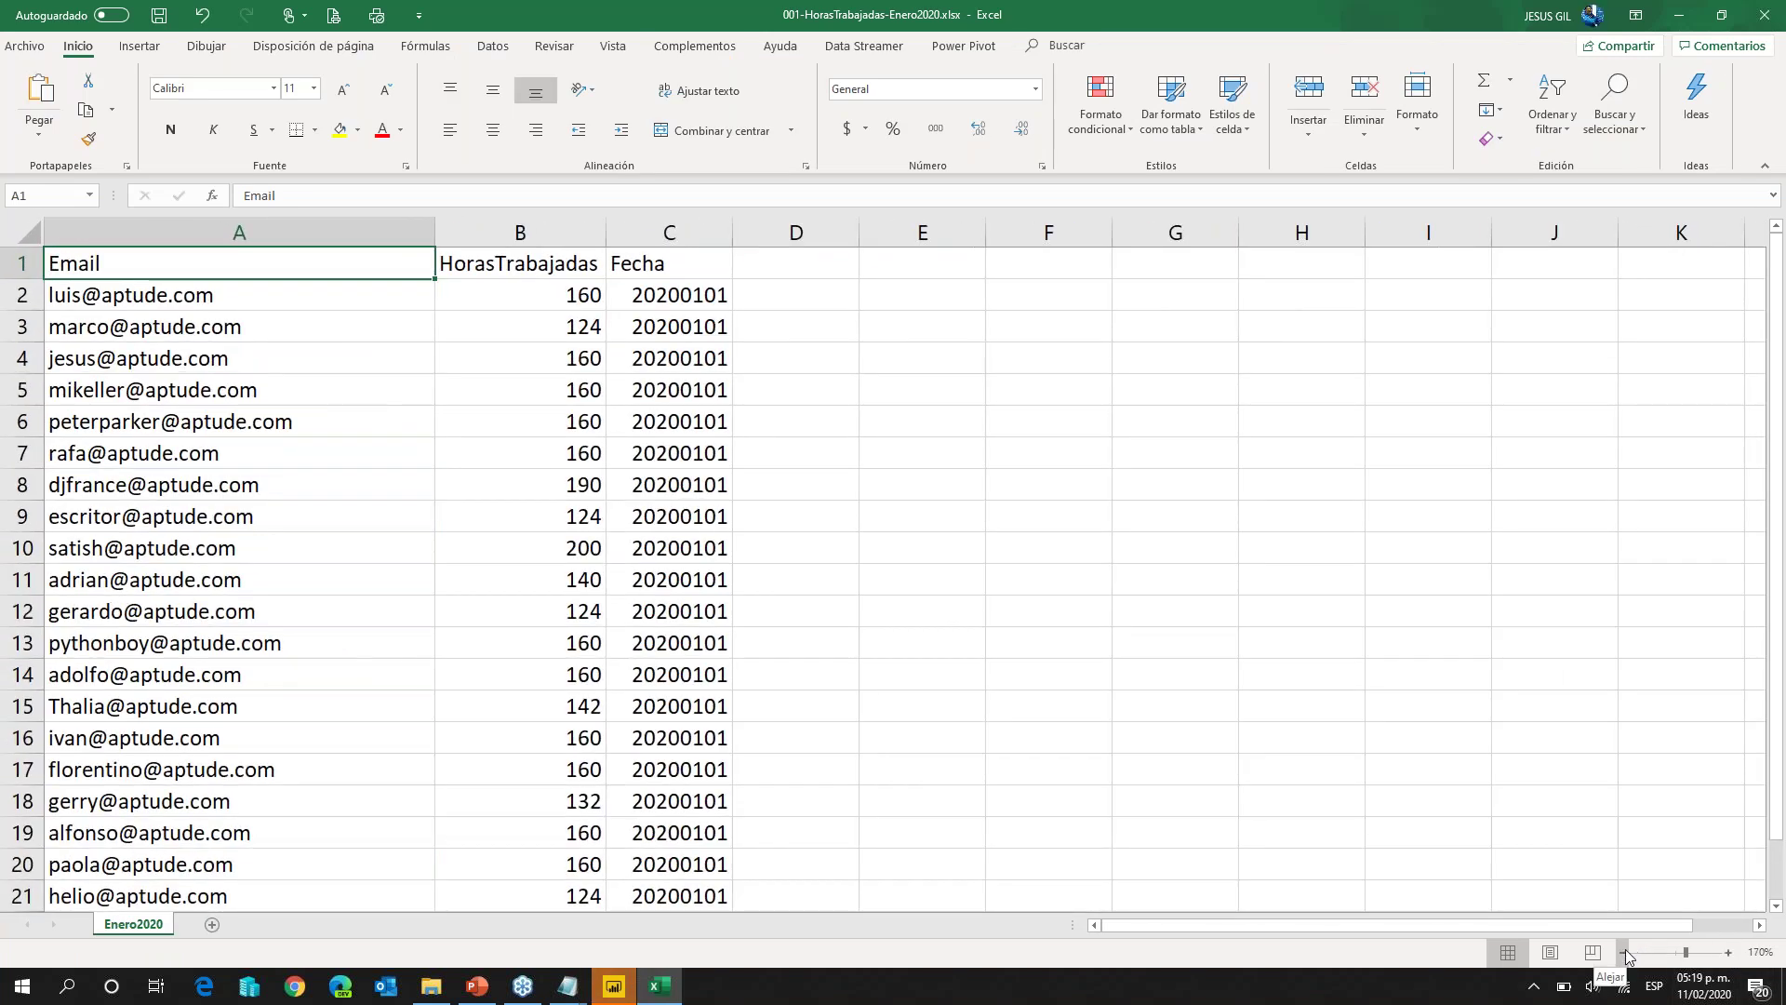
left_click(1625, 953)
left_click(1624, 953)
left_click(1625, 953)
left_click(1728, 952)
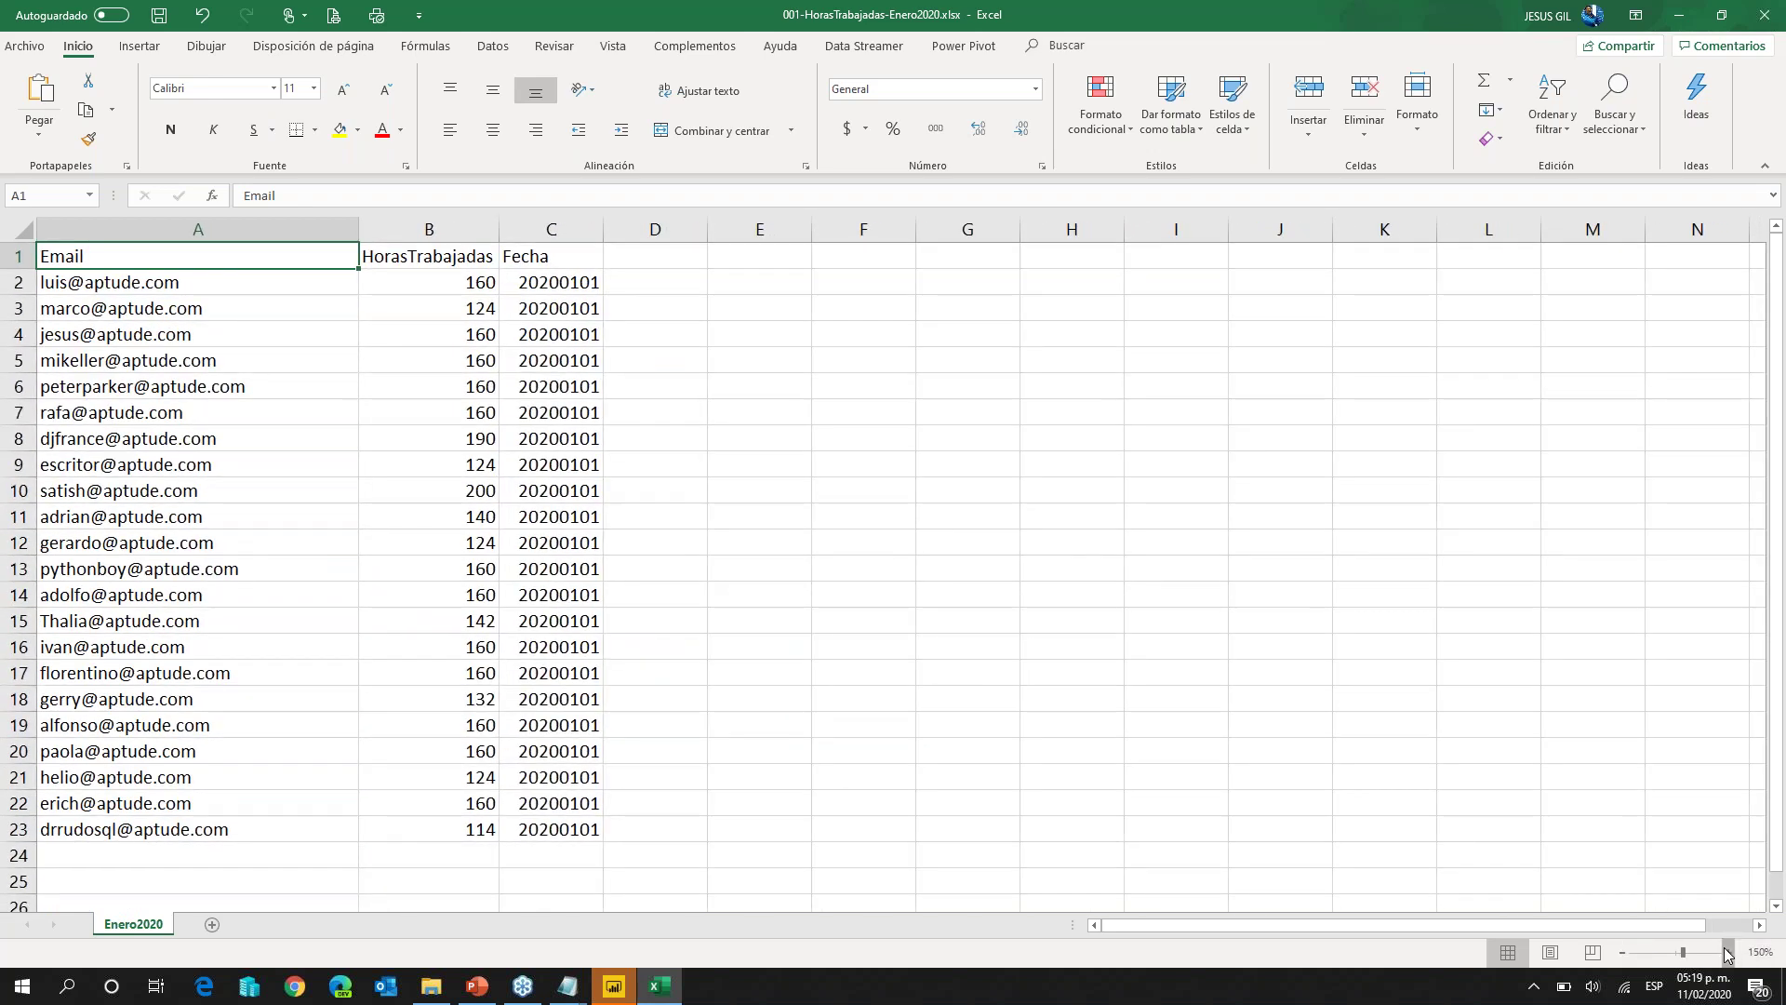
left_click(1727, 952)
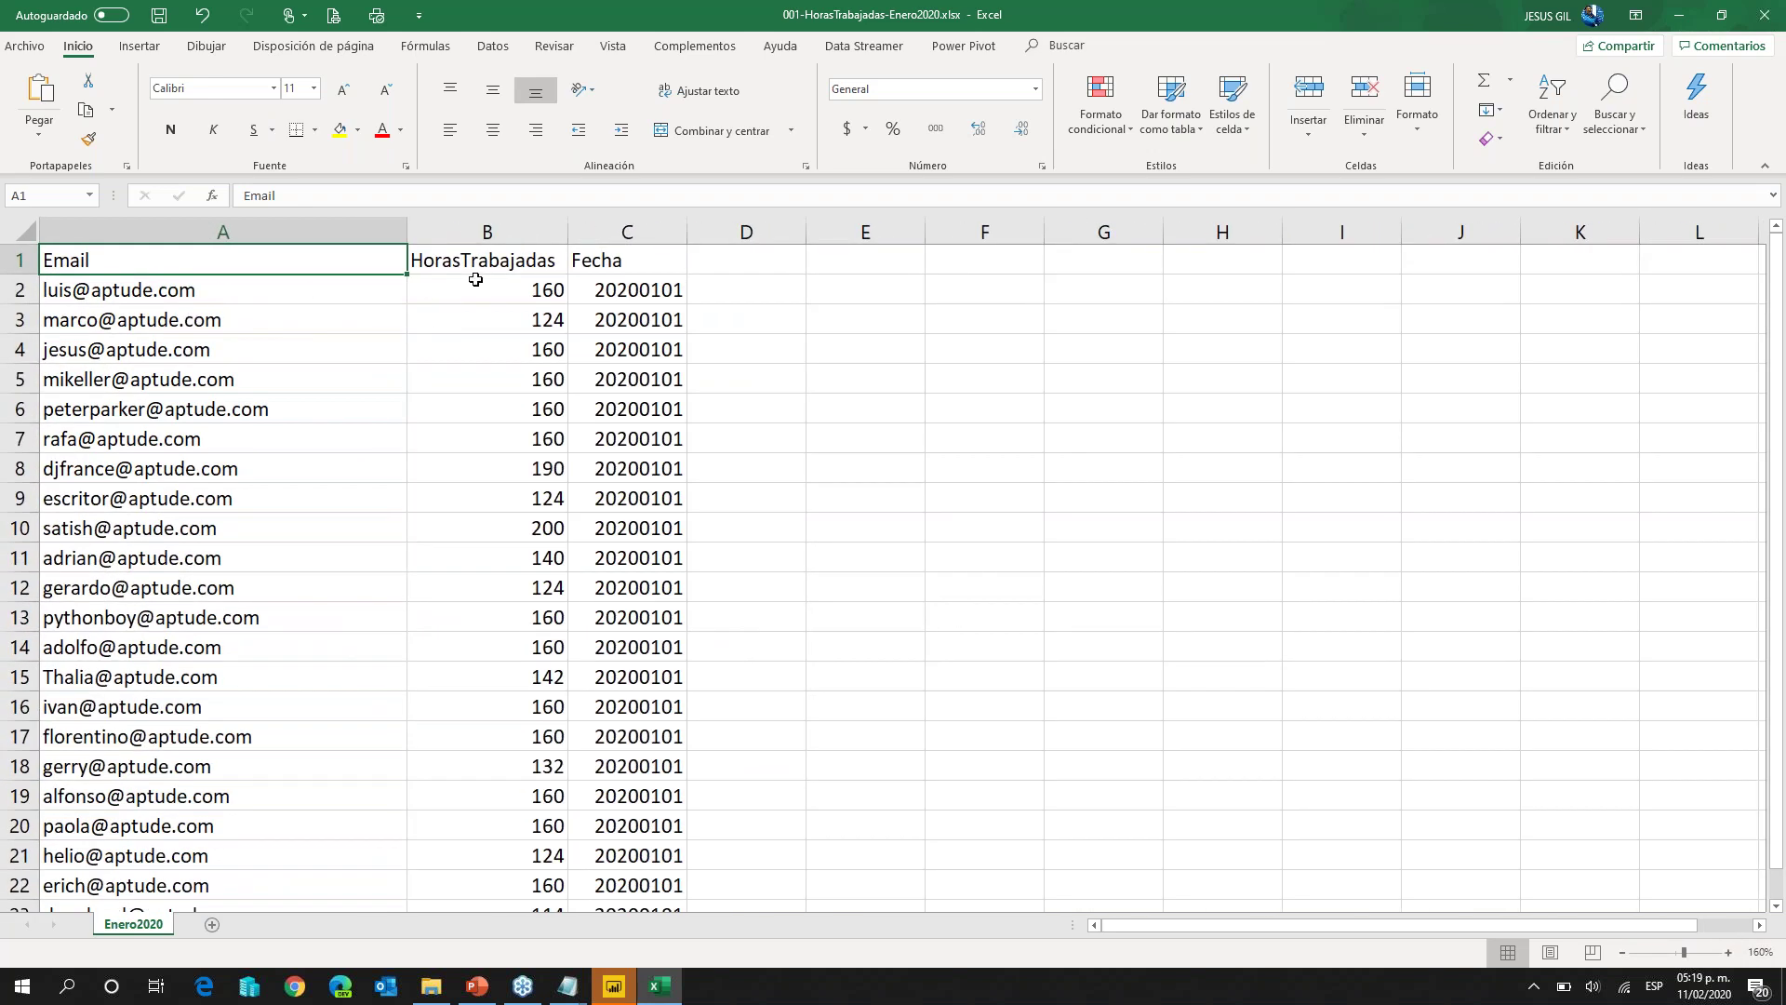
Step: Examine the Email, HorasTrabajadas and Fecha values in the first record of the worksheet
left_click(663, 291)
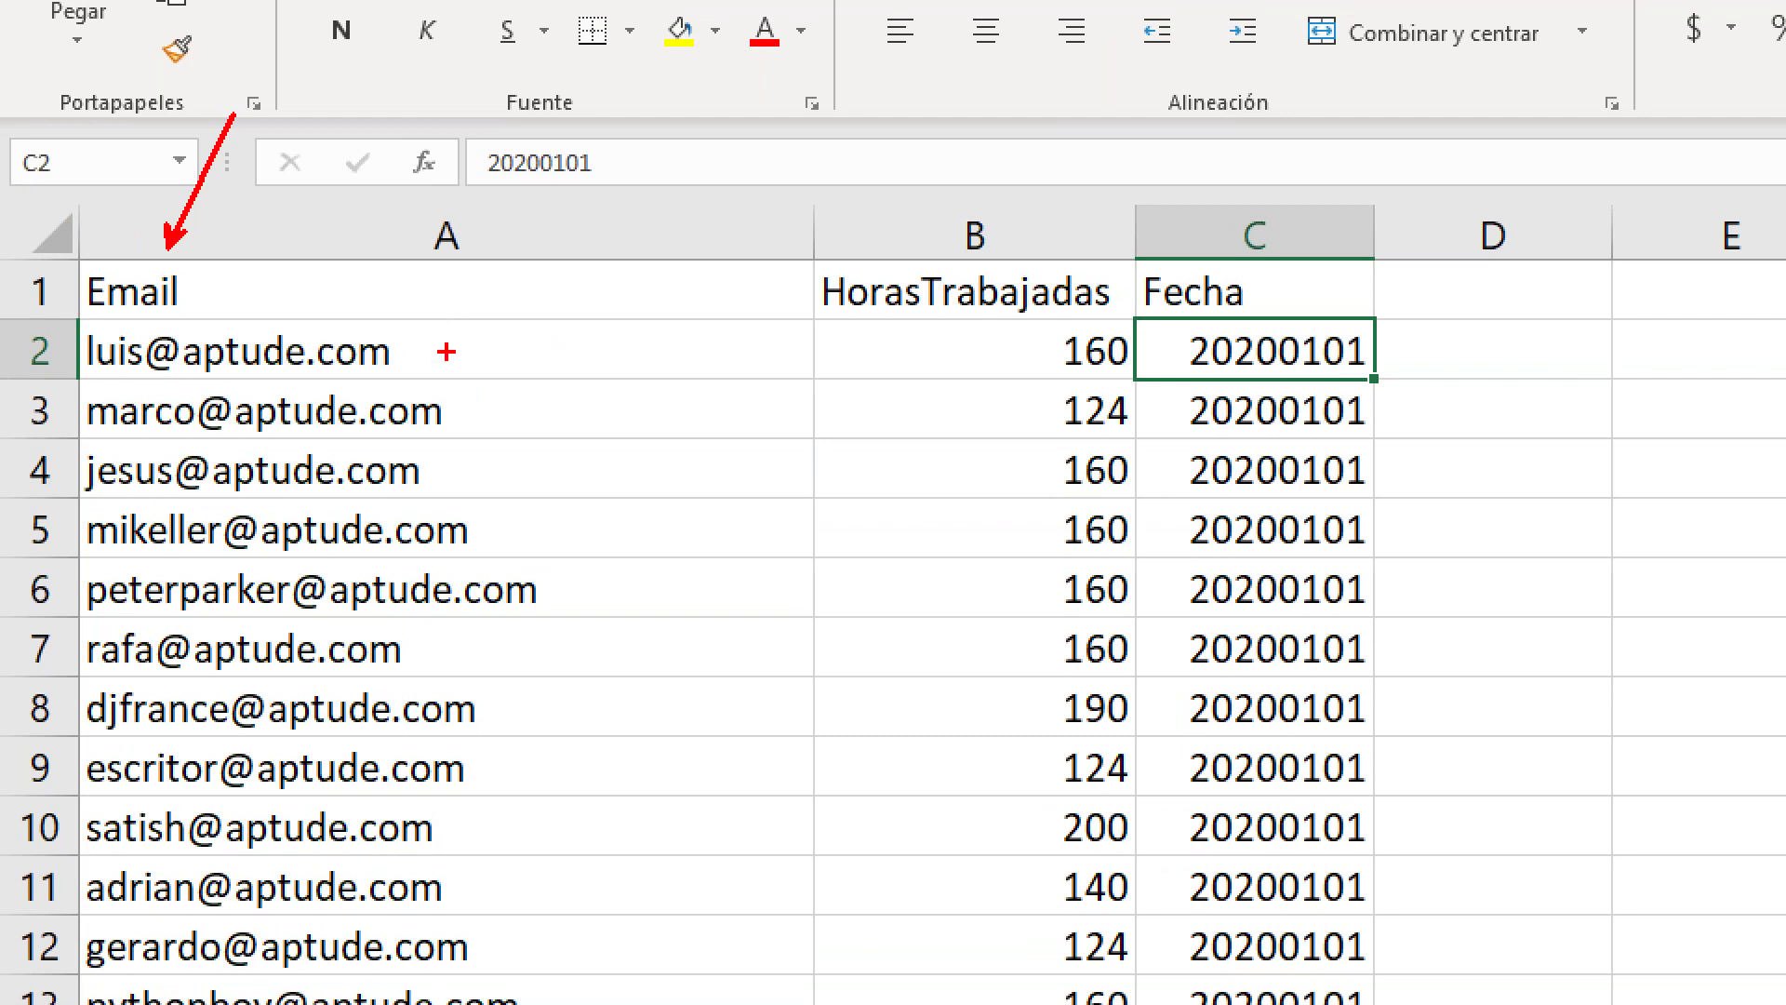
left_click_drag(422, 347, 654, 341)
left_click_drag(1042, 348, 937, 382)
left_click_drag(1386, 348, 1499, 305)
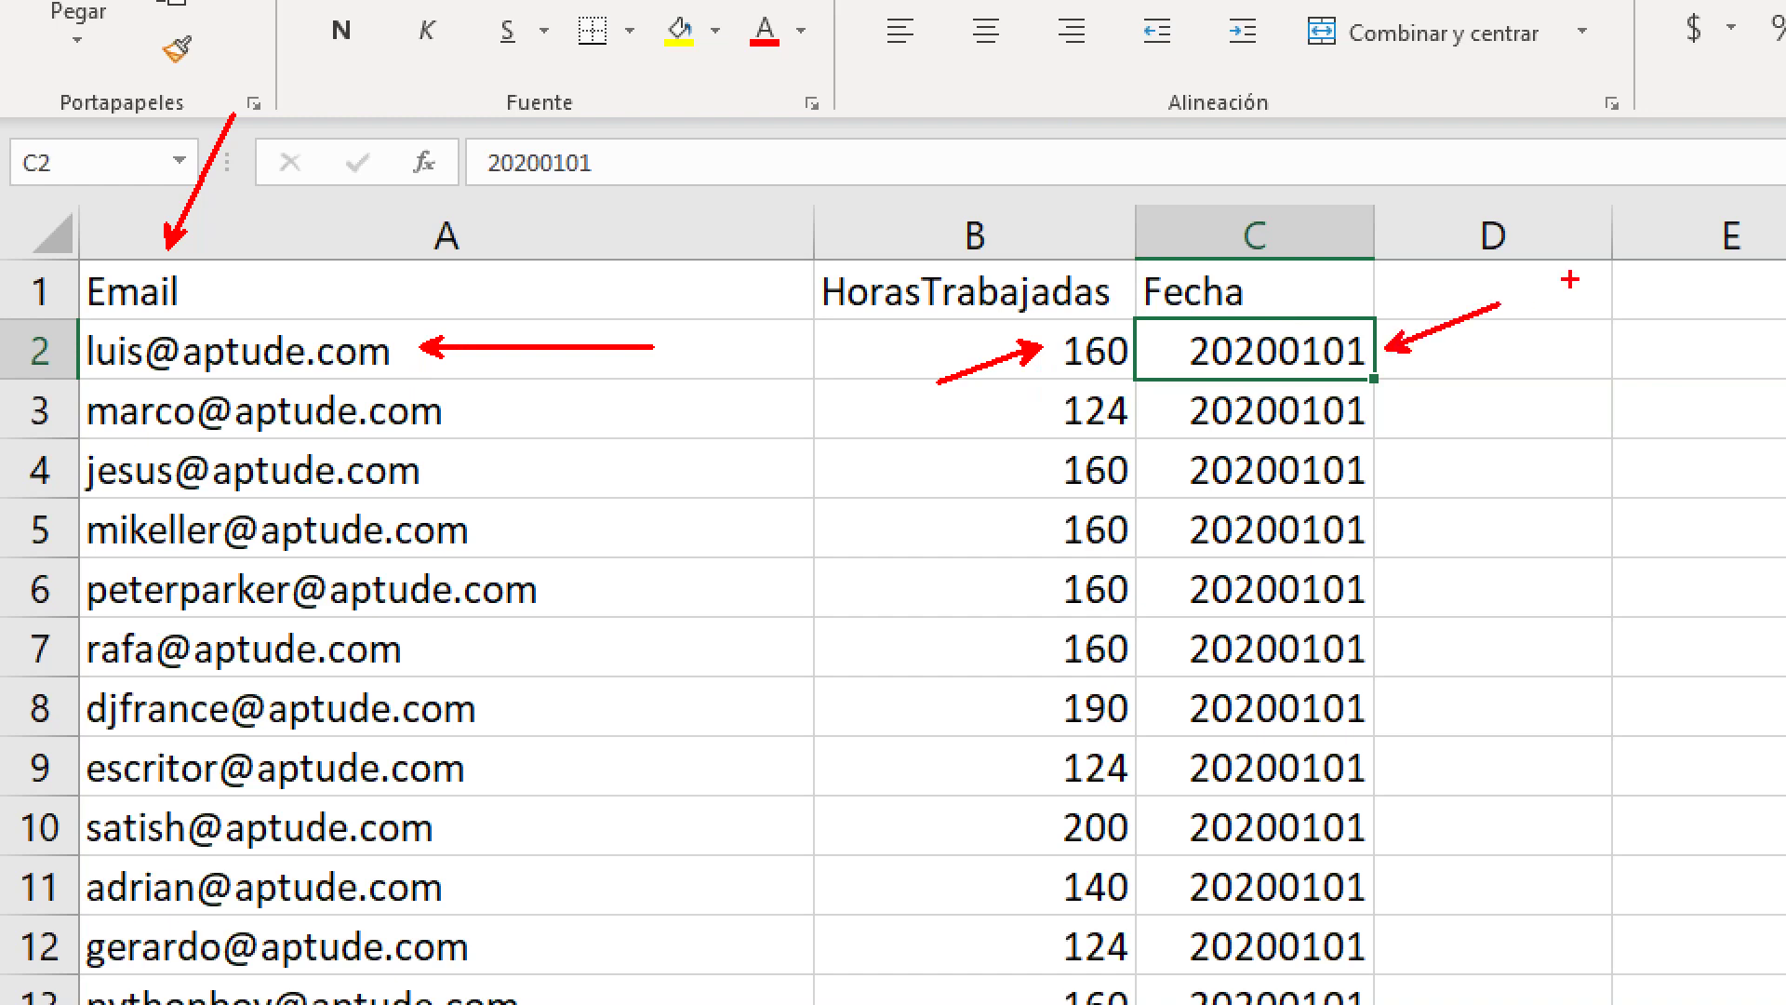
key("Escape")
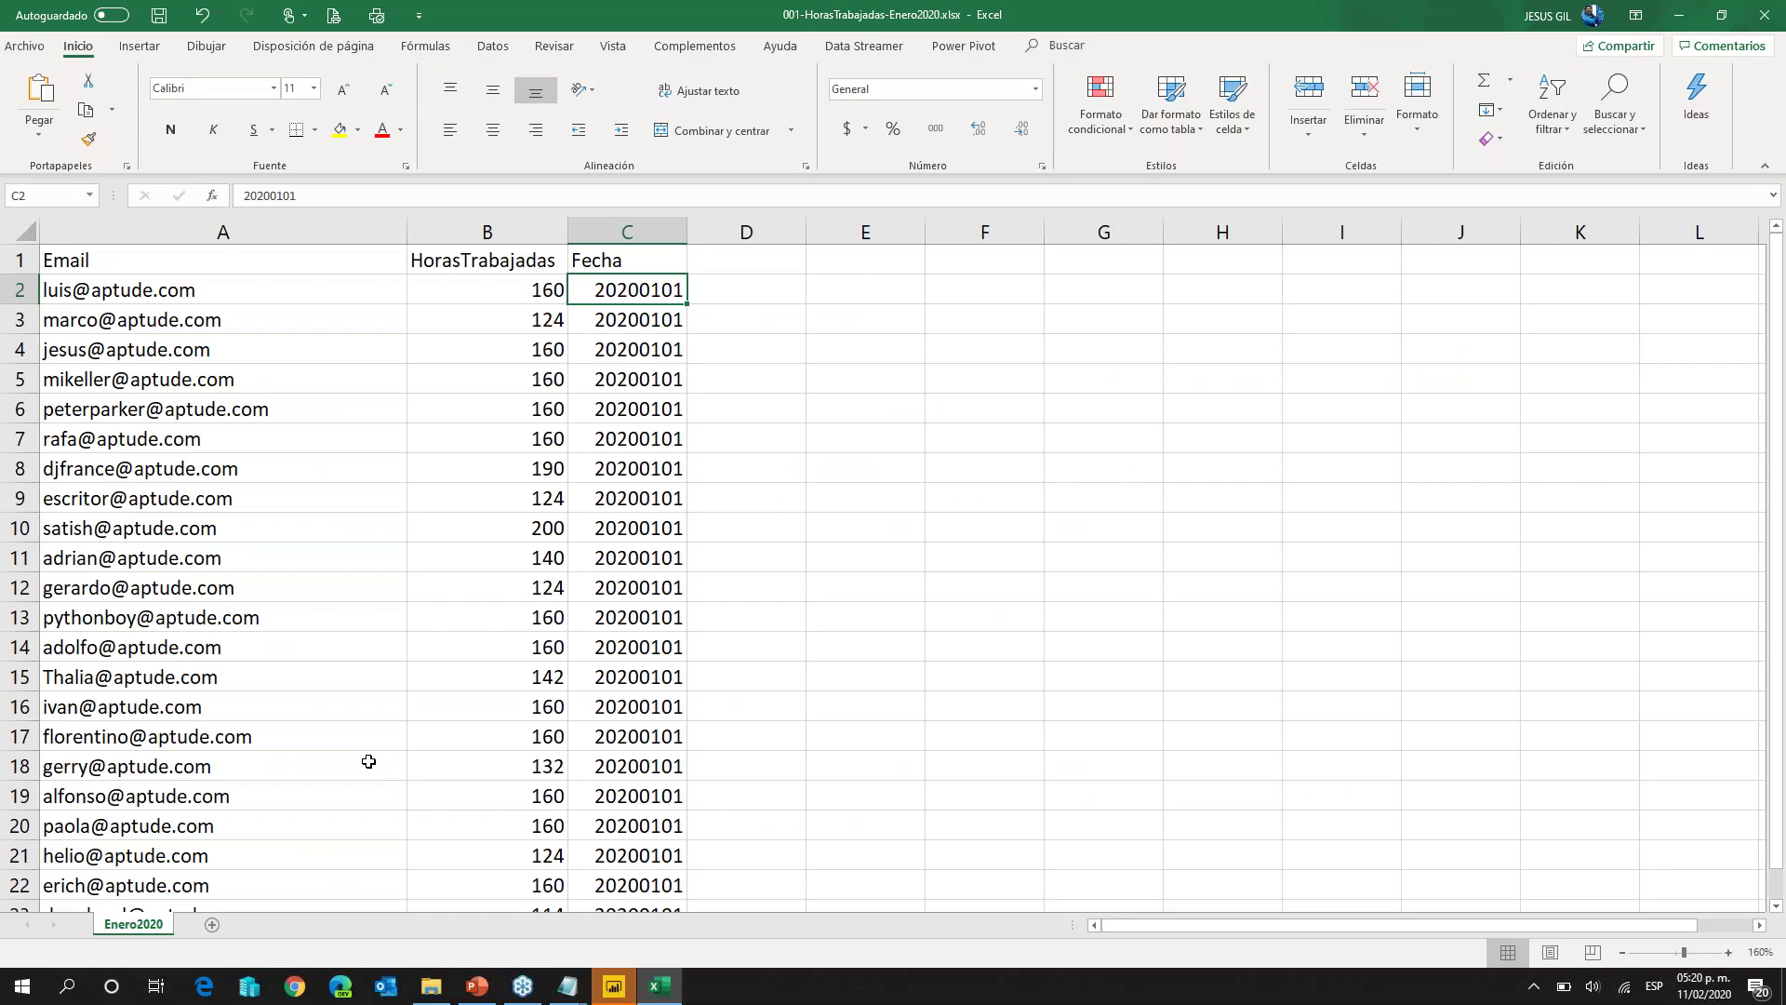
Step: Switch to 001-correosaptude.txt in Notepad and examine how the names and e-mail addresses are paired
mouse_move(567, 985)
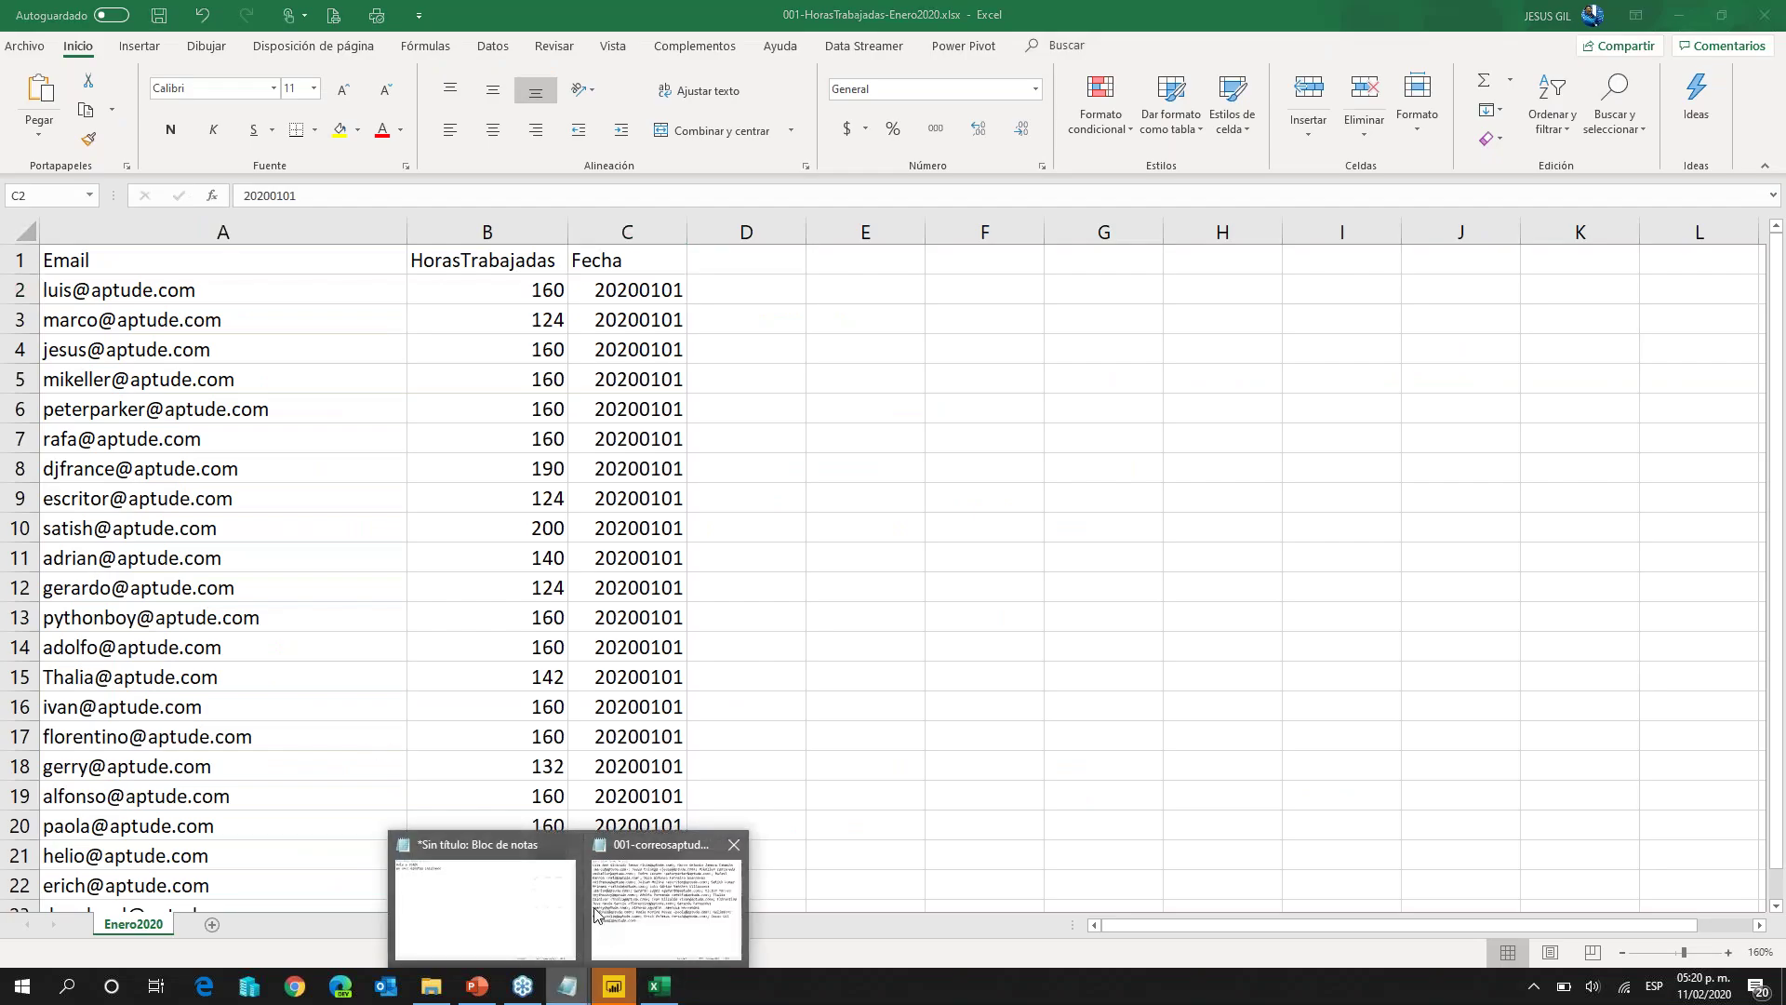
left_click(656, 907)
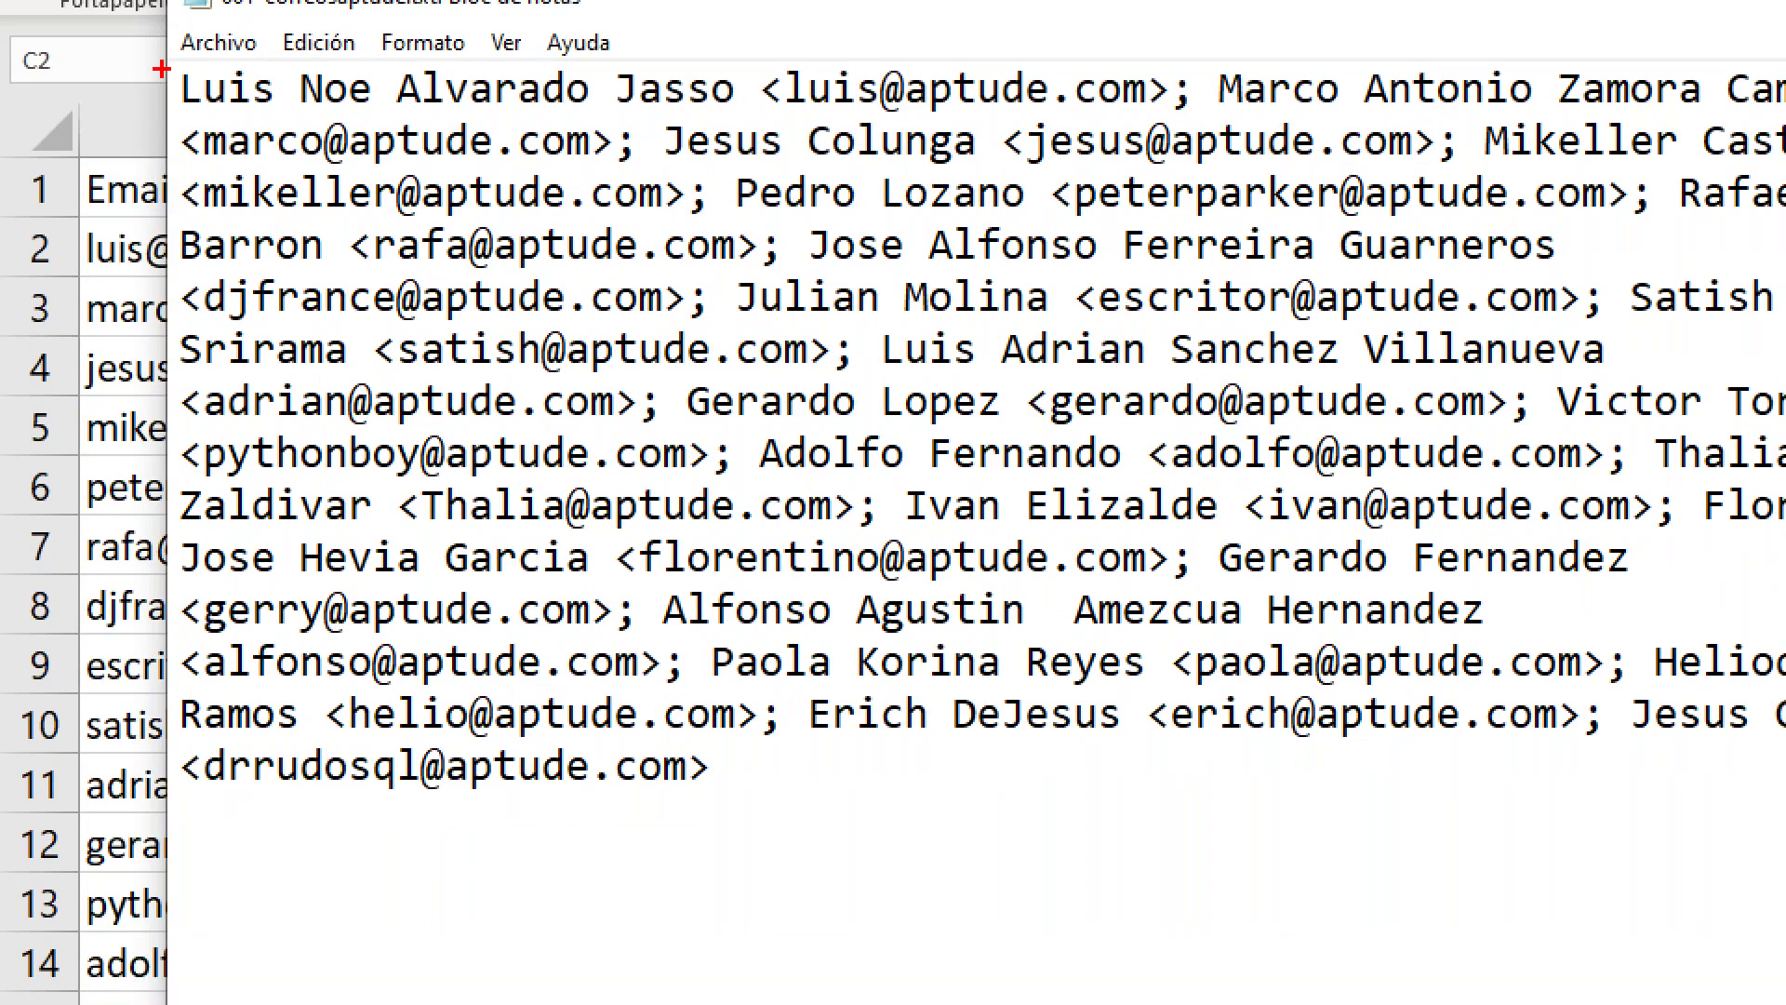
mouse_move(151, 53)
left_mouse_down()
mouse_move(502, 131)
mouse_move(754, 143)
mouse_move(757, 109)
left_mouse_up()
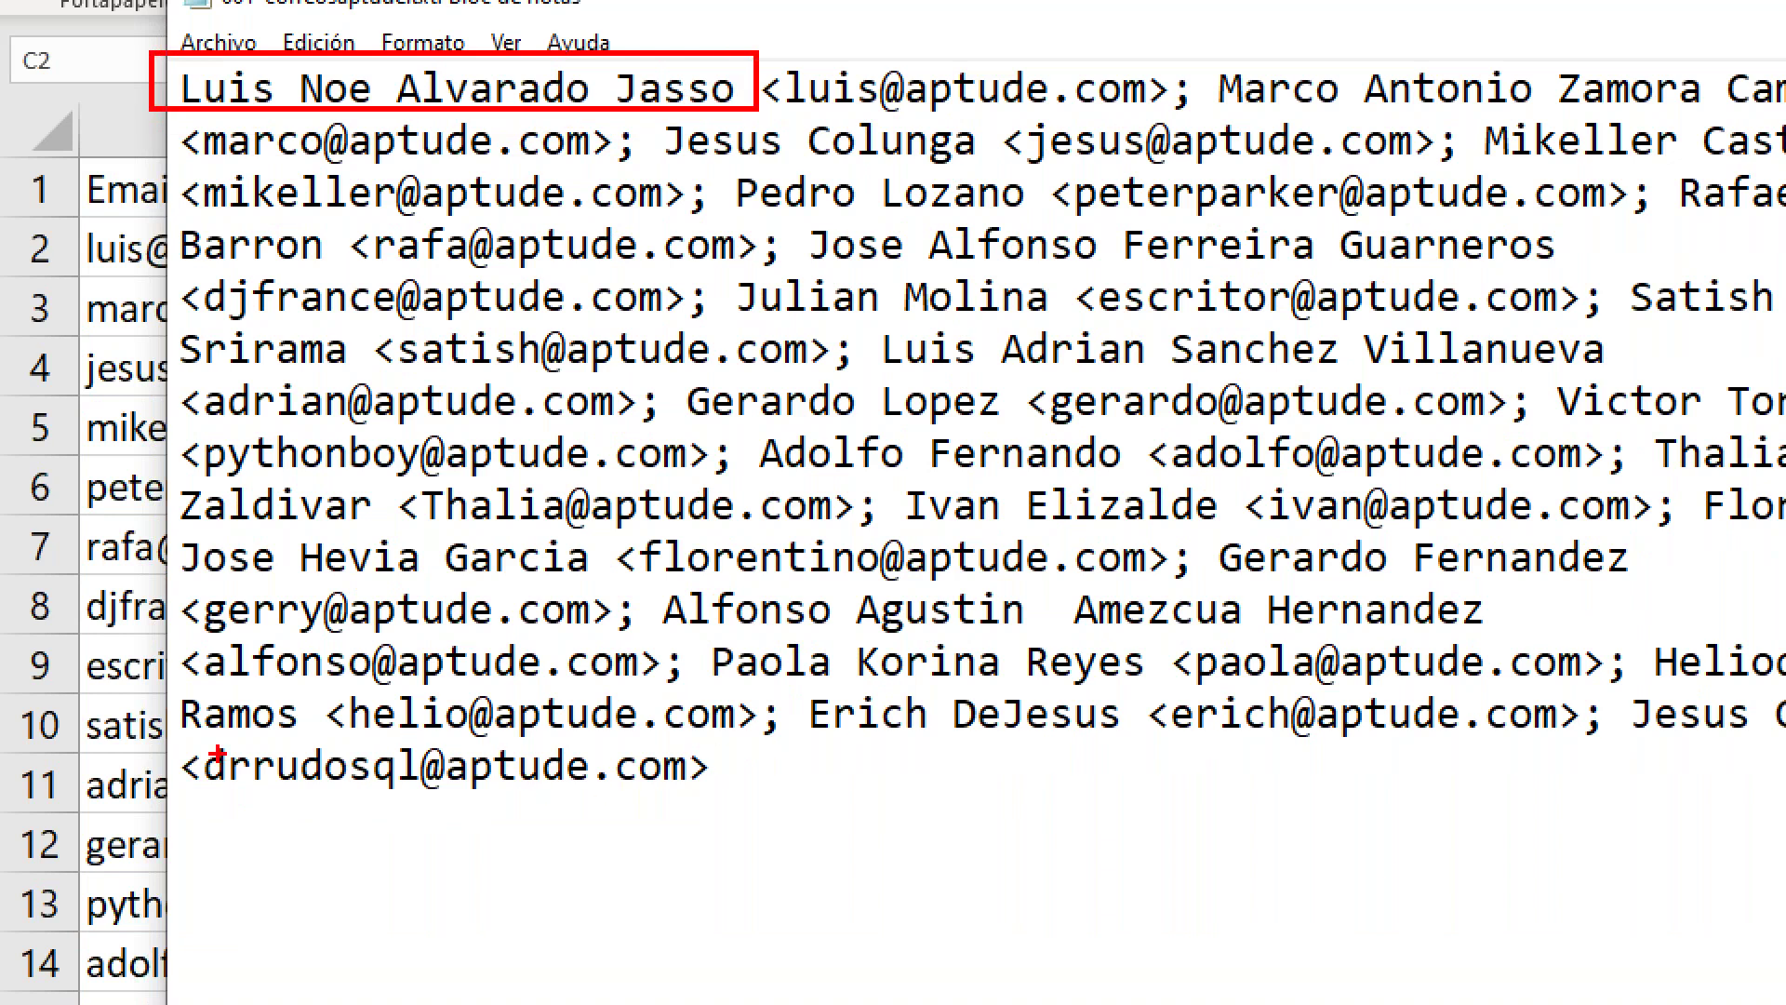
mouse_move(190, 742)
left_mouse_down()
mouse_move(329, 785)
mouse_move(740, 817)
mouse_move(698, 802)
mouse_move(772, 901)
left_mouse_up()
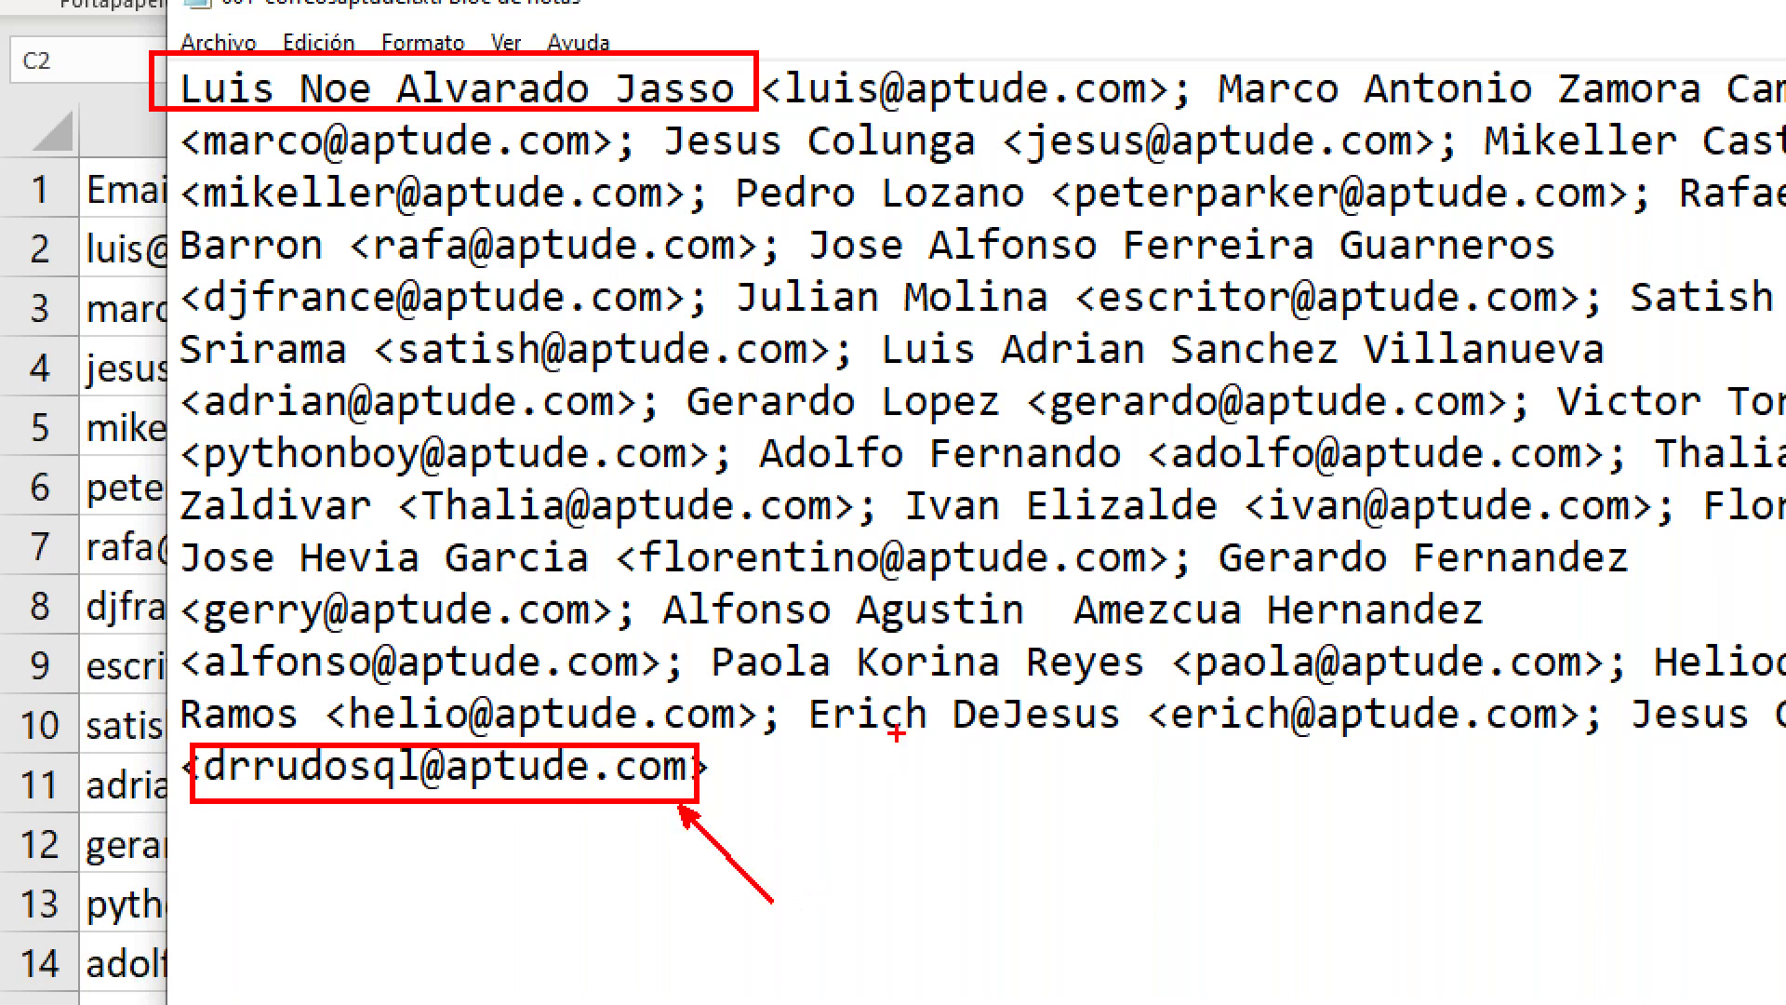
key("Escape")
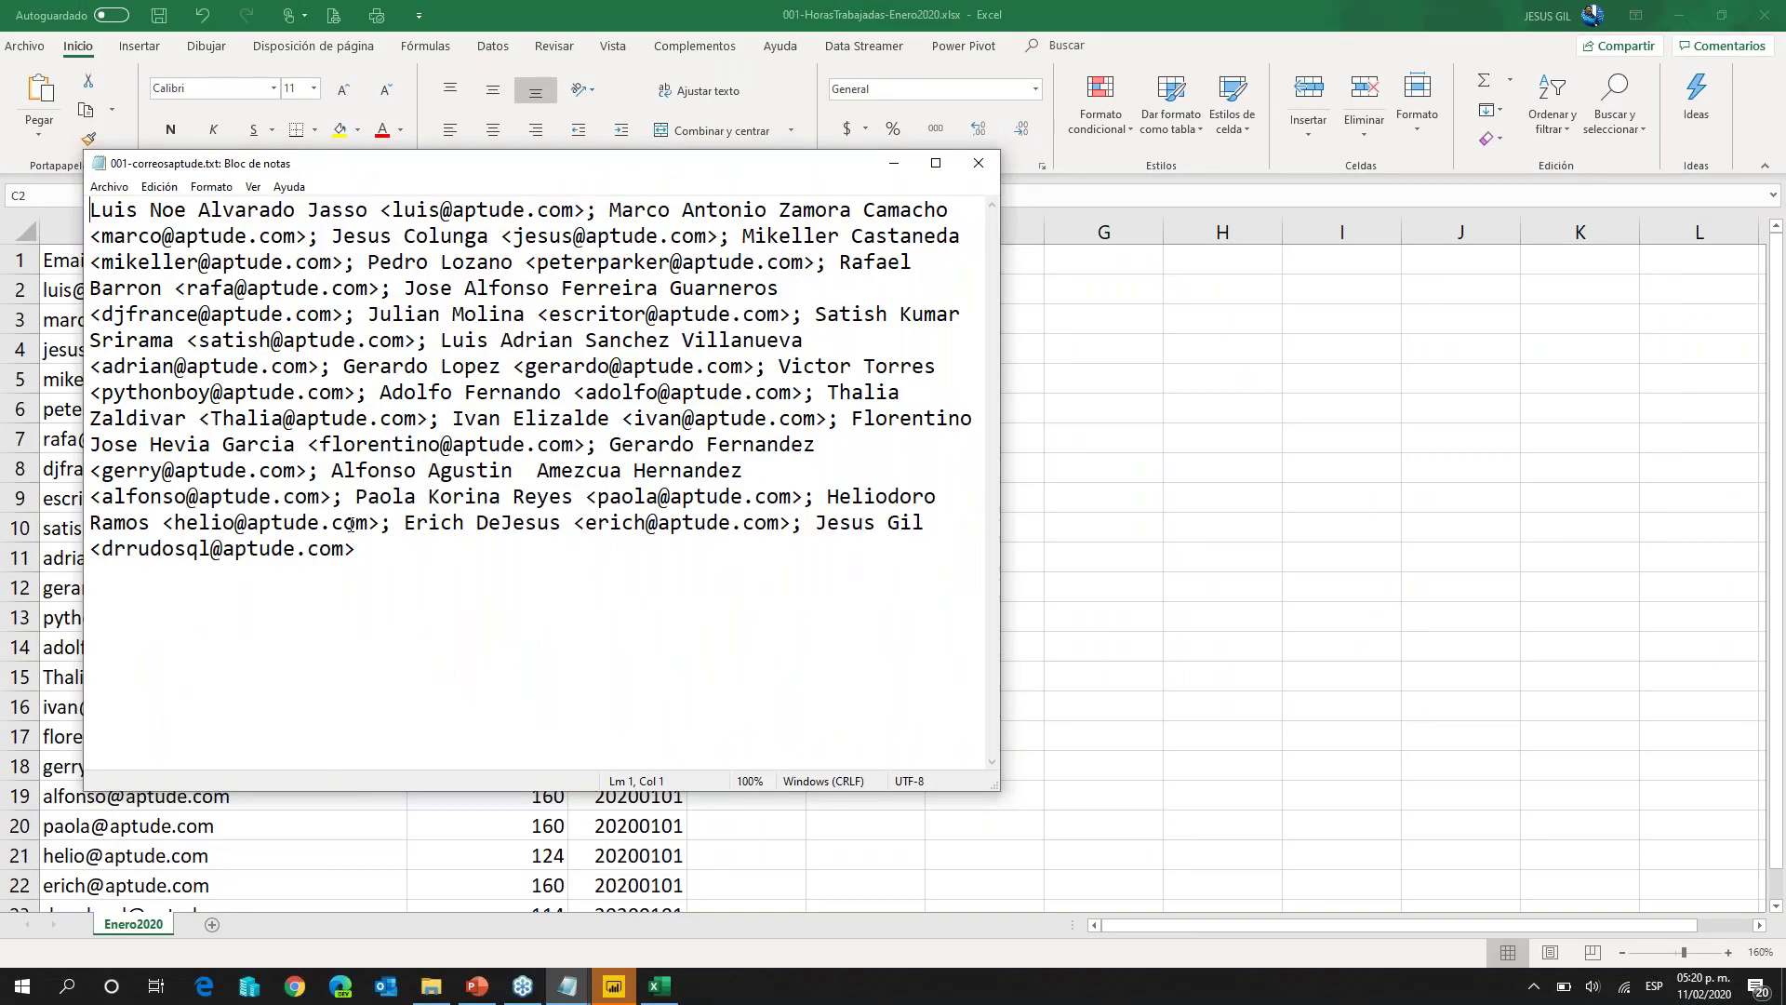
key("ctrl+1")
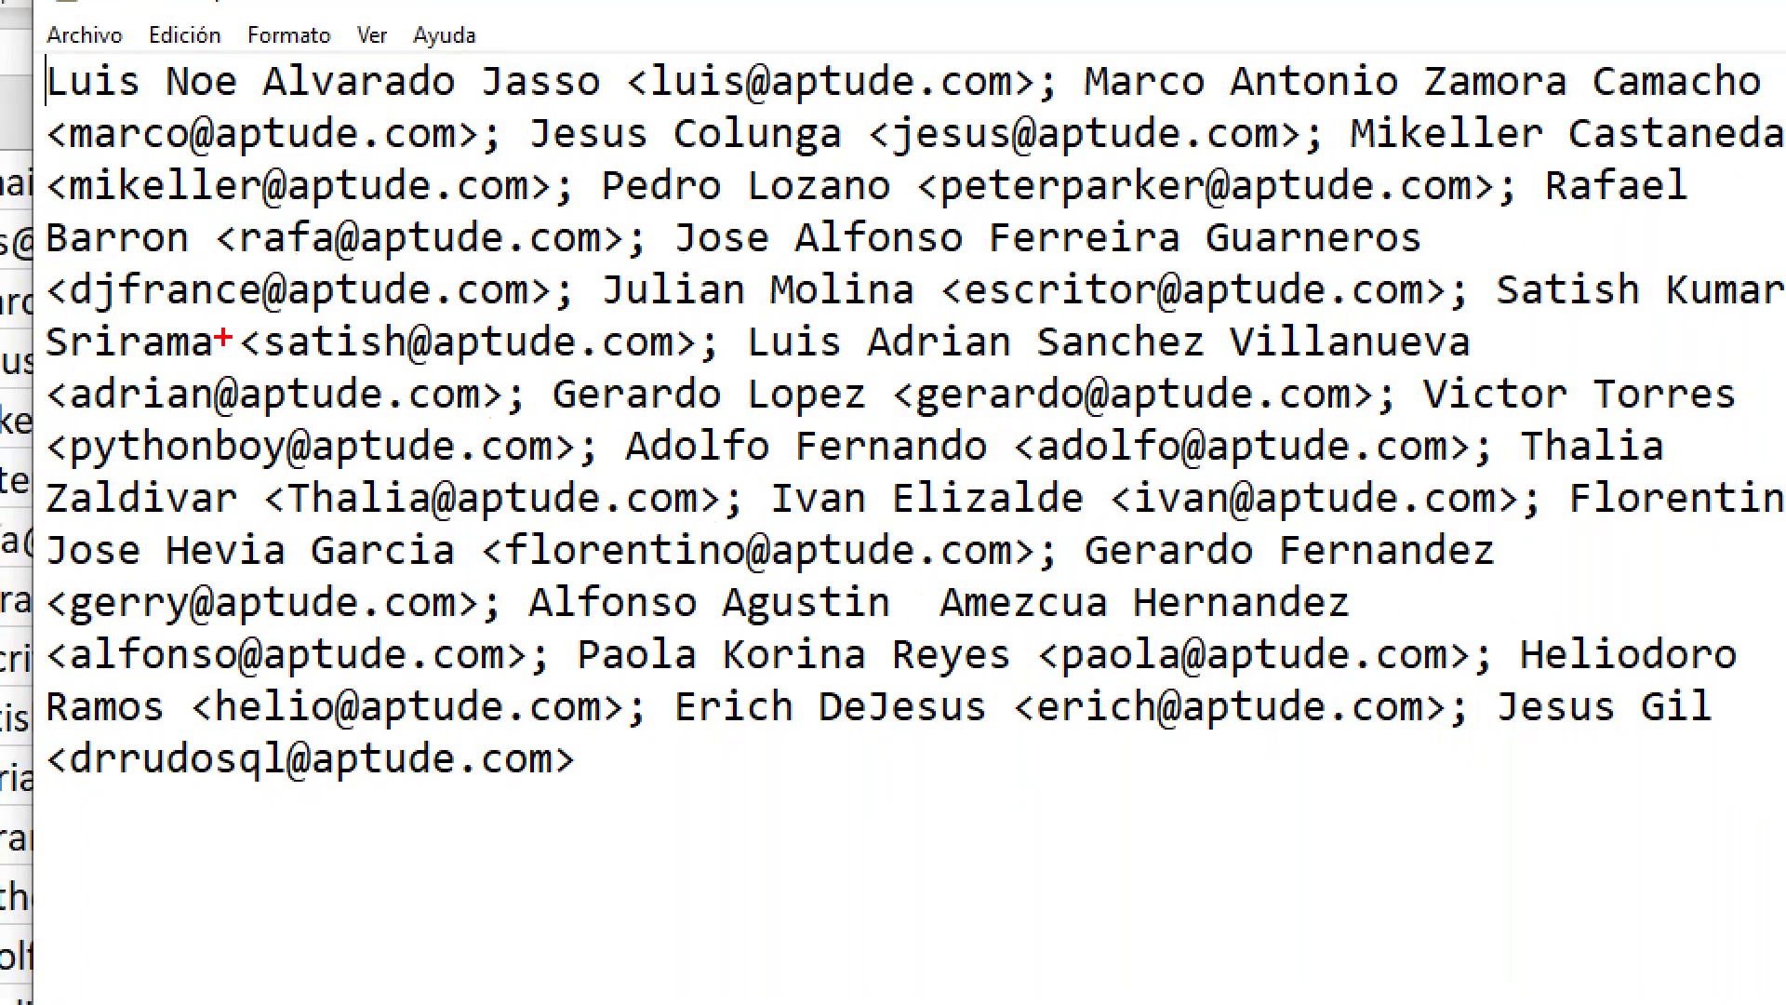
left_click(1394, 391)
left_click_drag(1479, 377, 1530, 336)
mouse_move(37, 415)
left_mouse_down()
mouse_move(575, 503)
mouse_move(593, 475)
left_mouse_up()
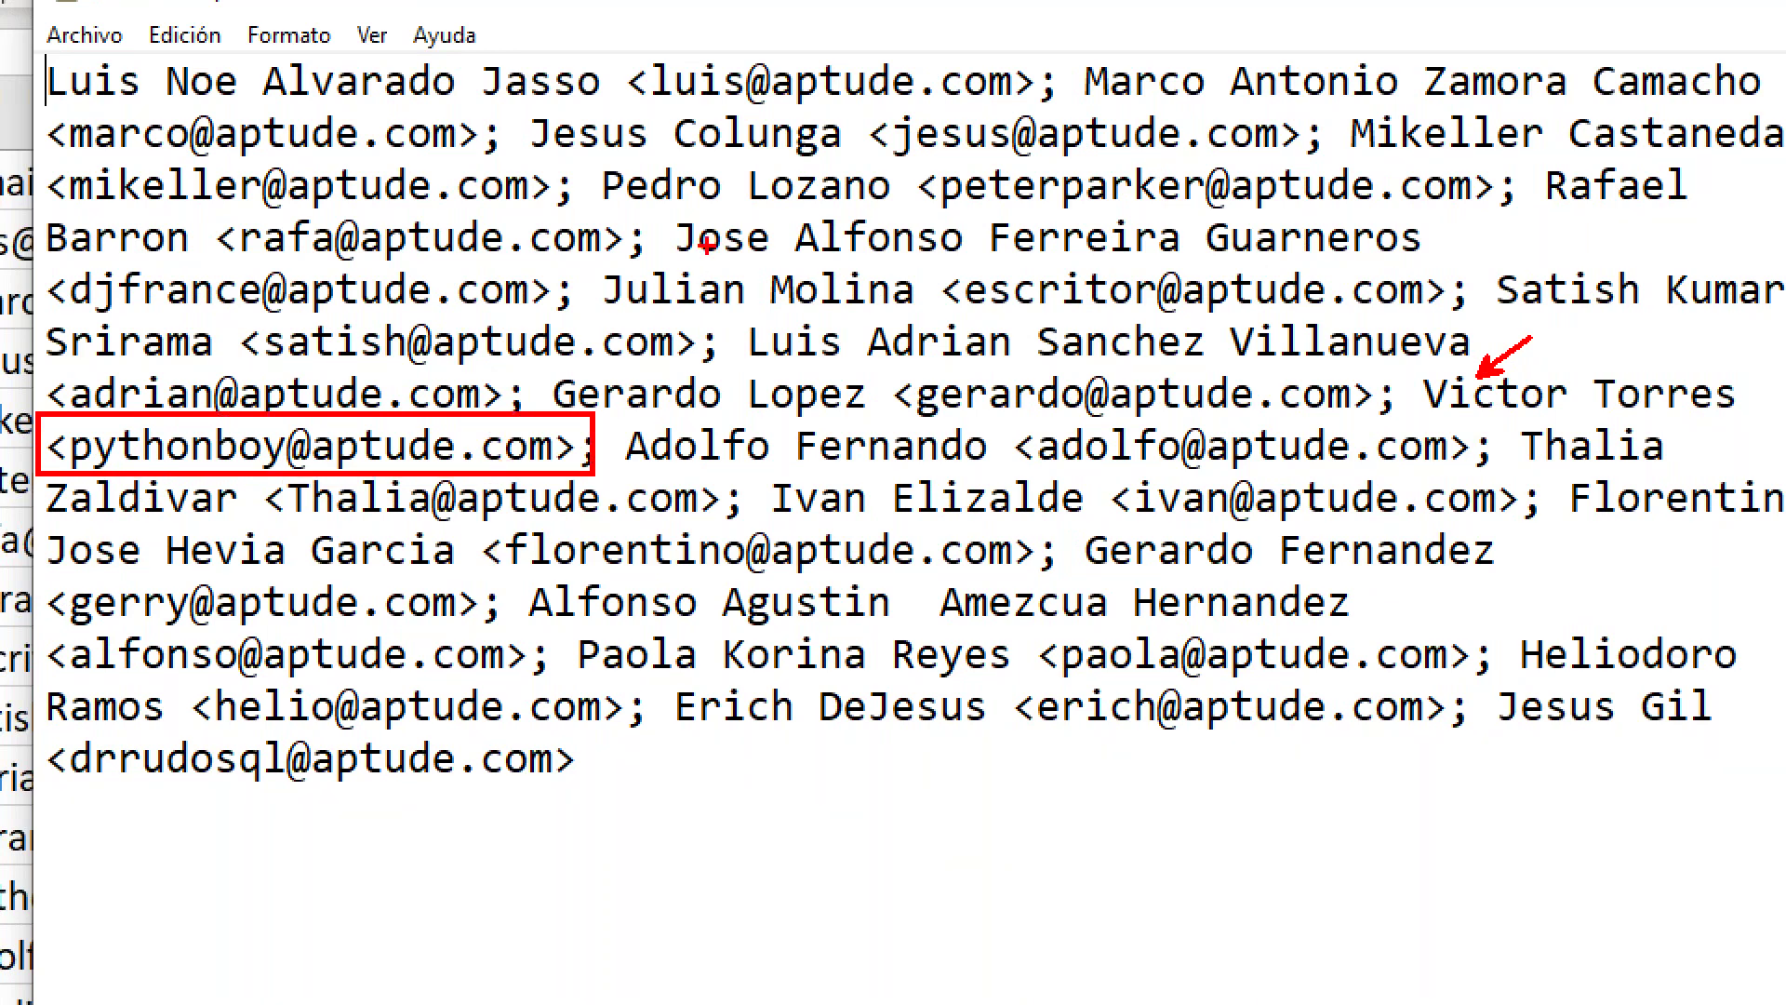
left_click_drag(640, 207, 1441, 275)
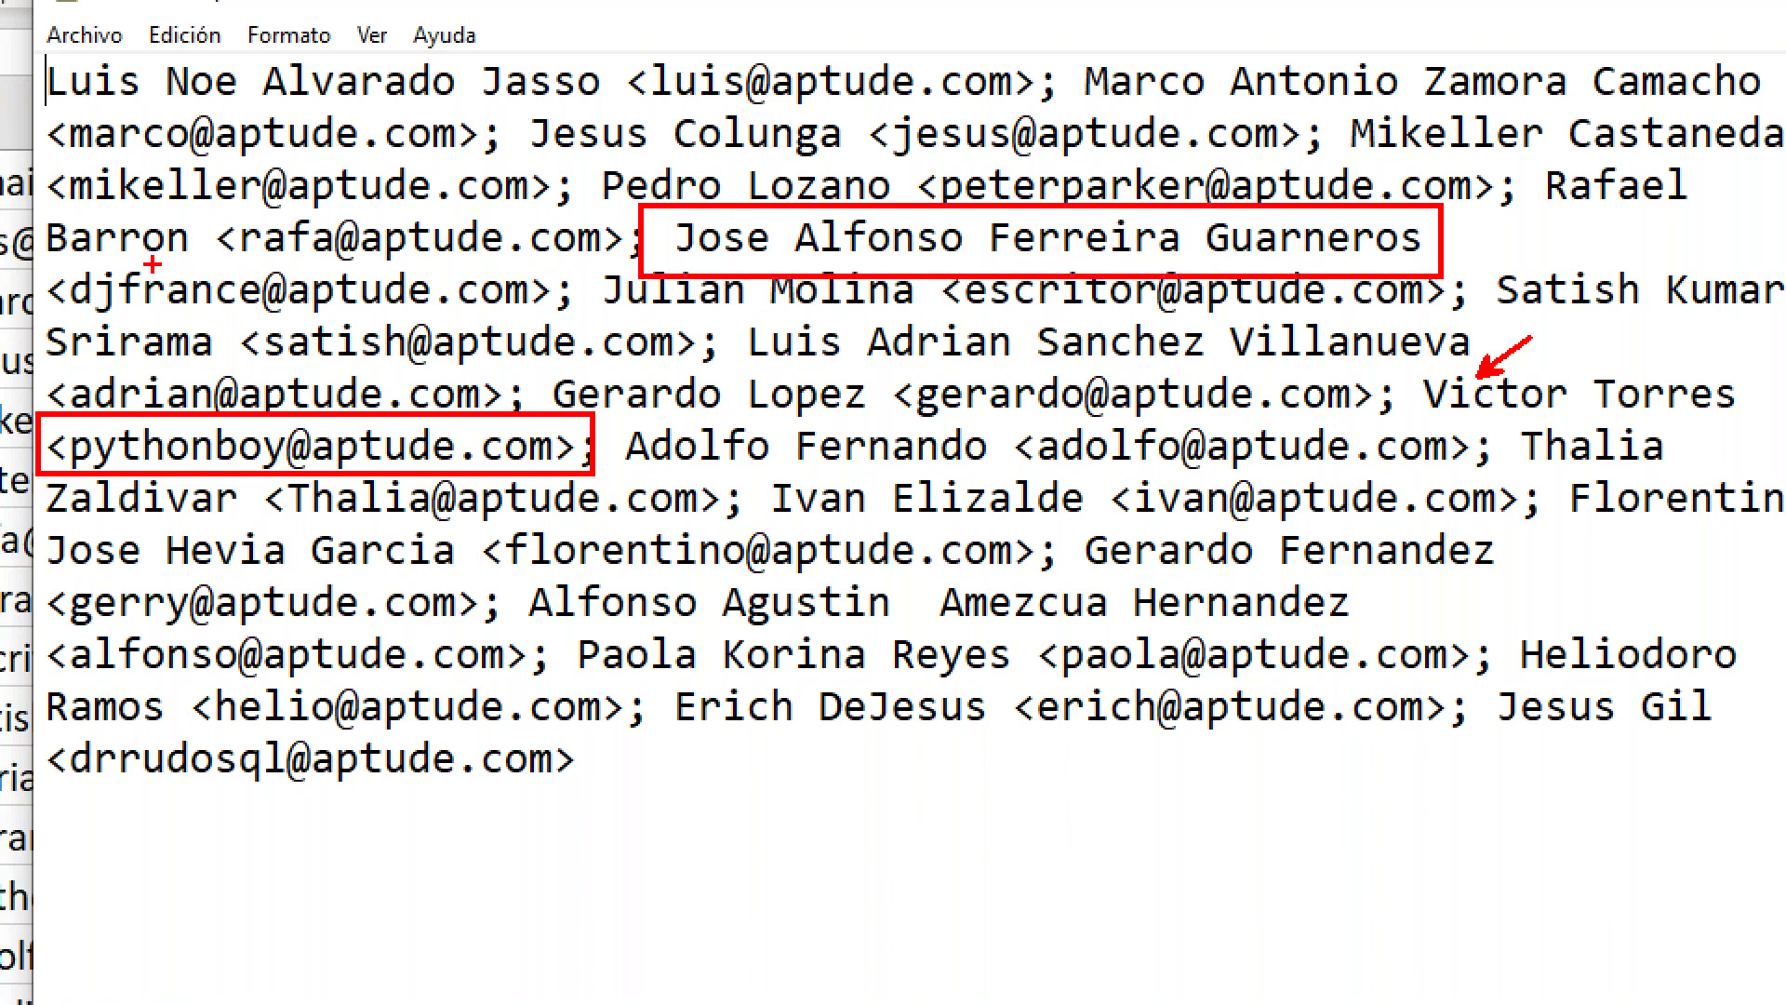
left_click_drag(44, 263, 547, 327)
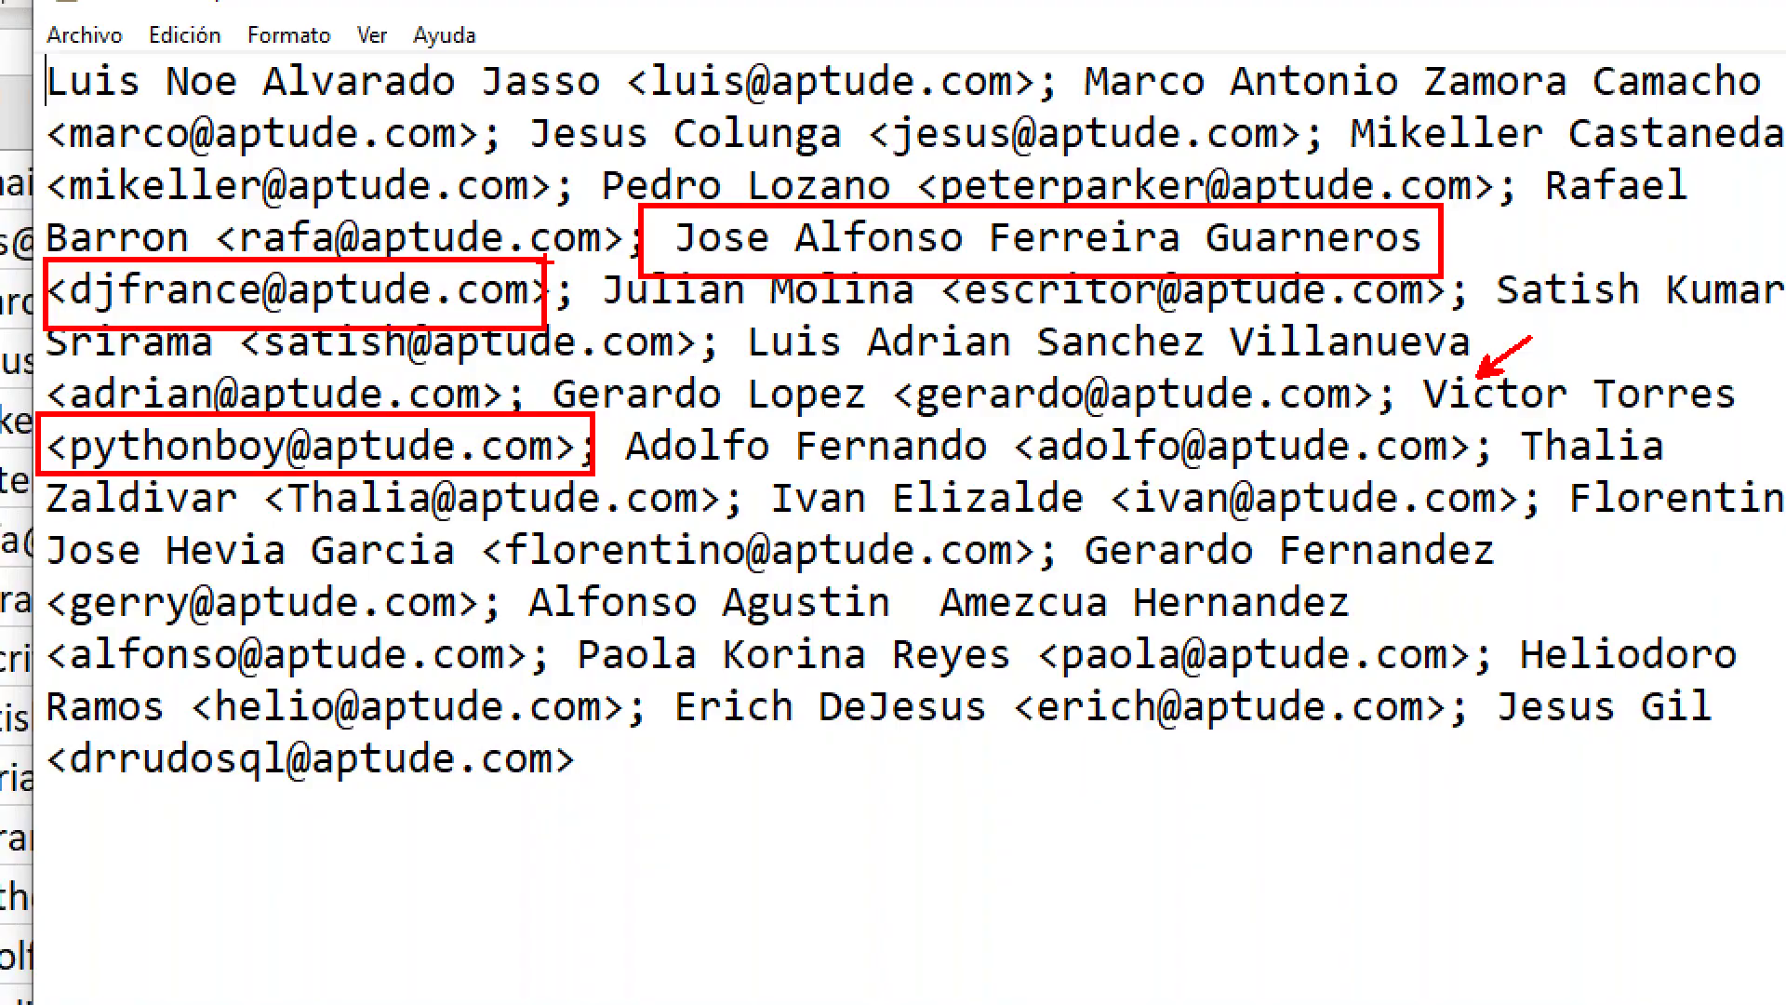
key("Escape")
Step: Arrange the Excel workbook and the Notepad text file side by side by restoring, moving and resizing their windows
left_click_drag(470, 174, 967, 214)
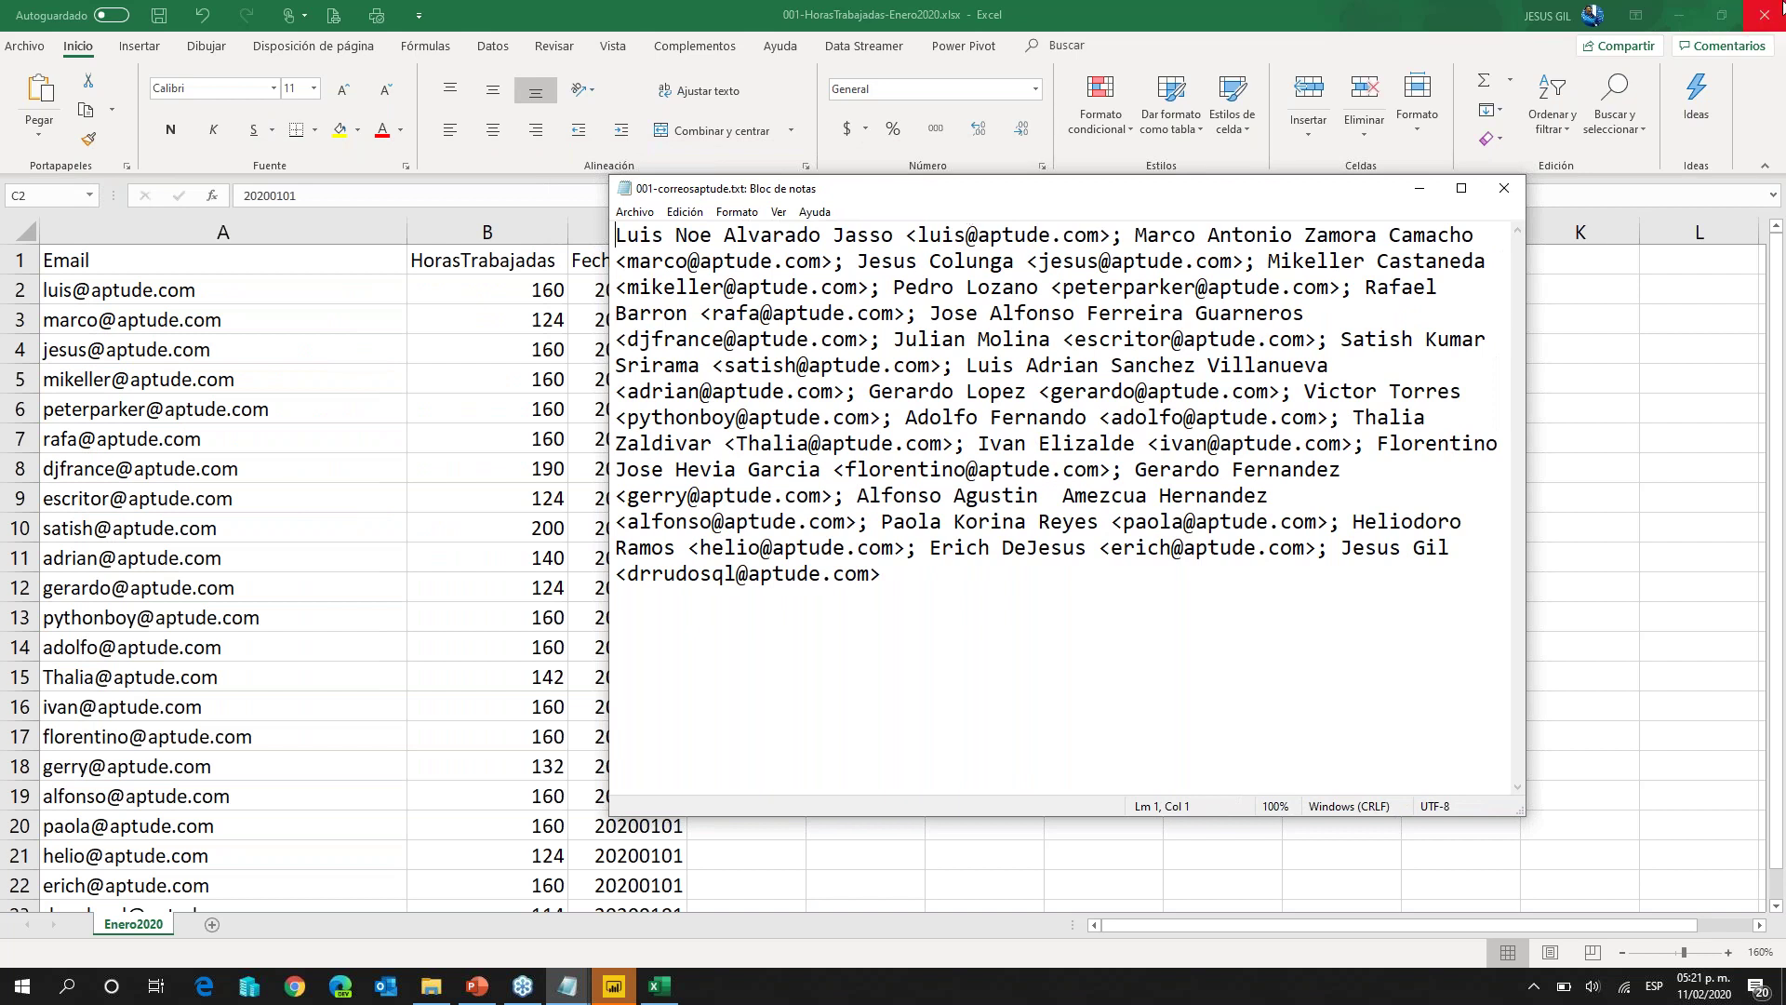
left_click(1722, 14)
left_click_drag(1358, 721, 808, 825)
left_click(869, 737)
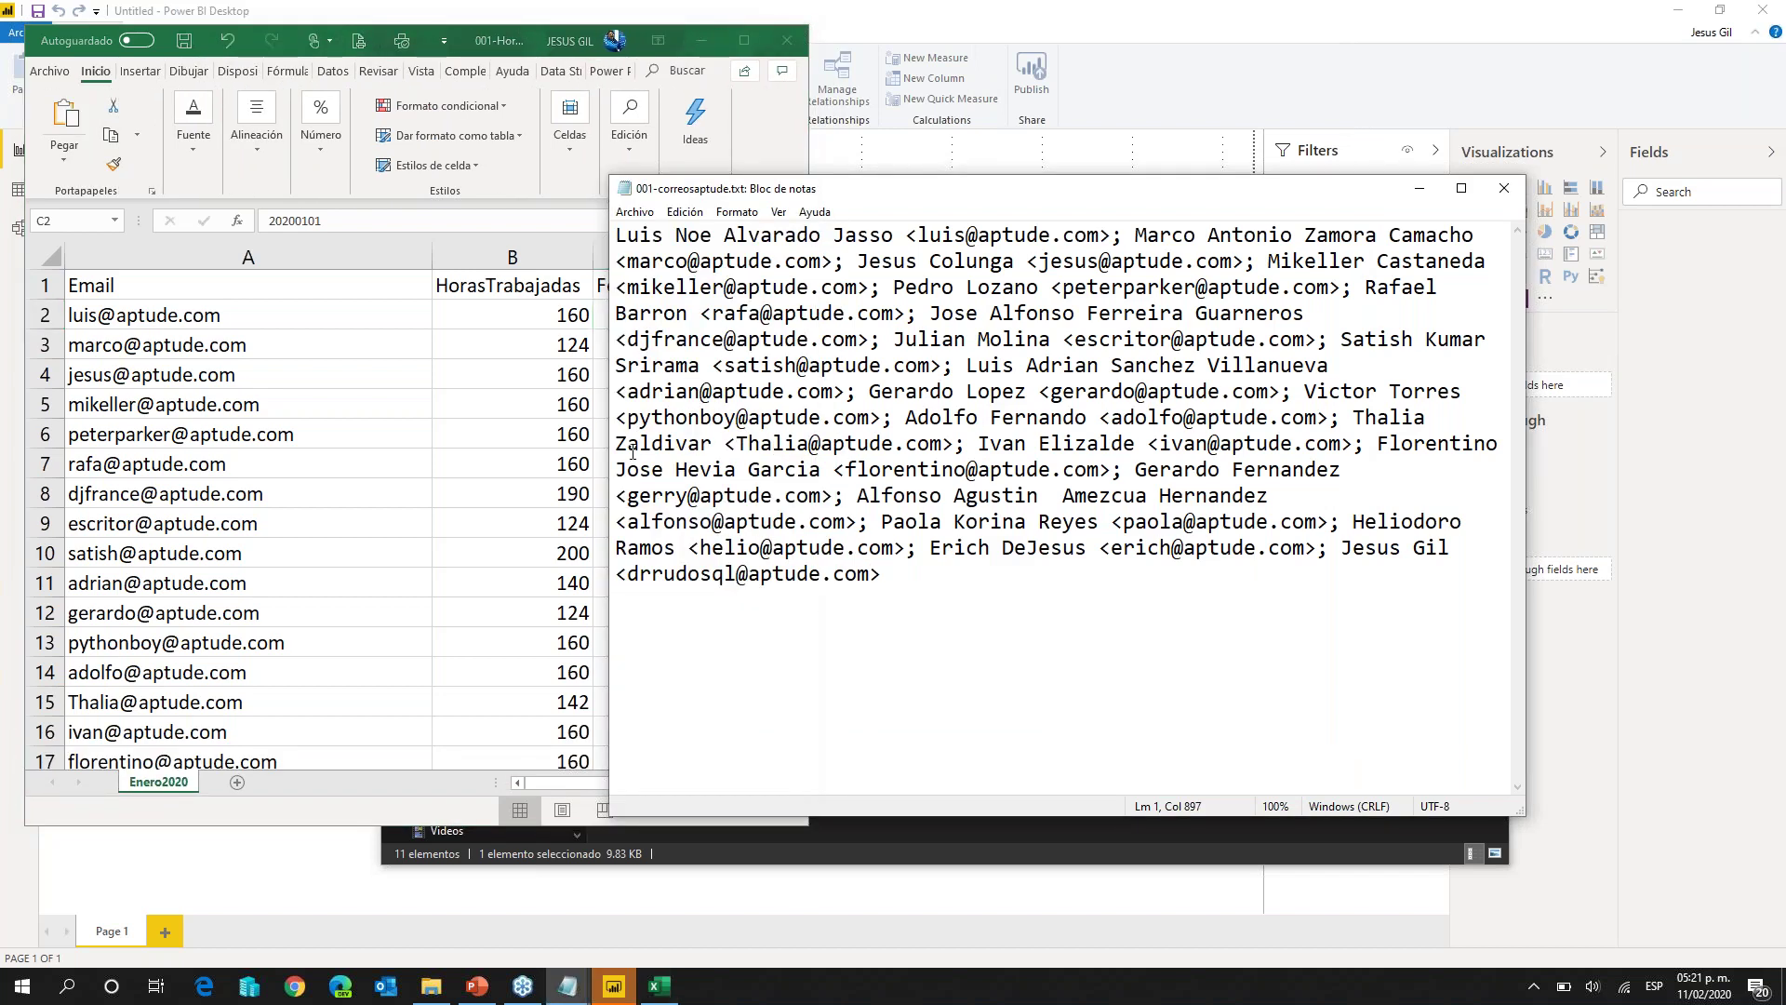
left_click_drag(605, 417, 812, 421)
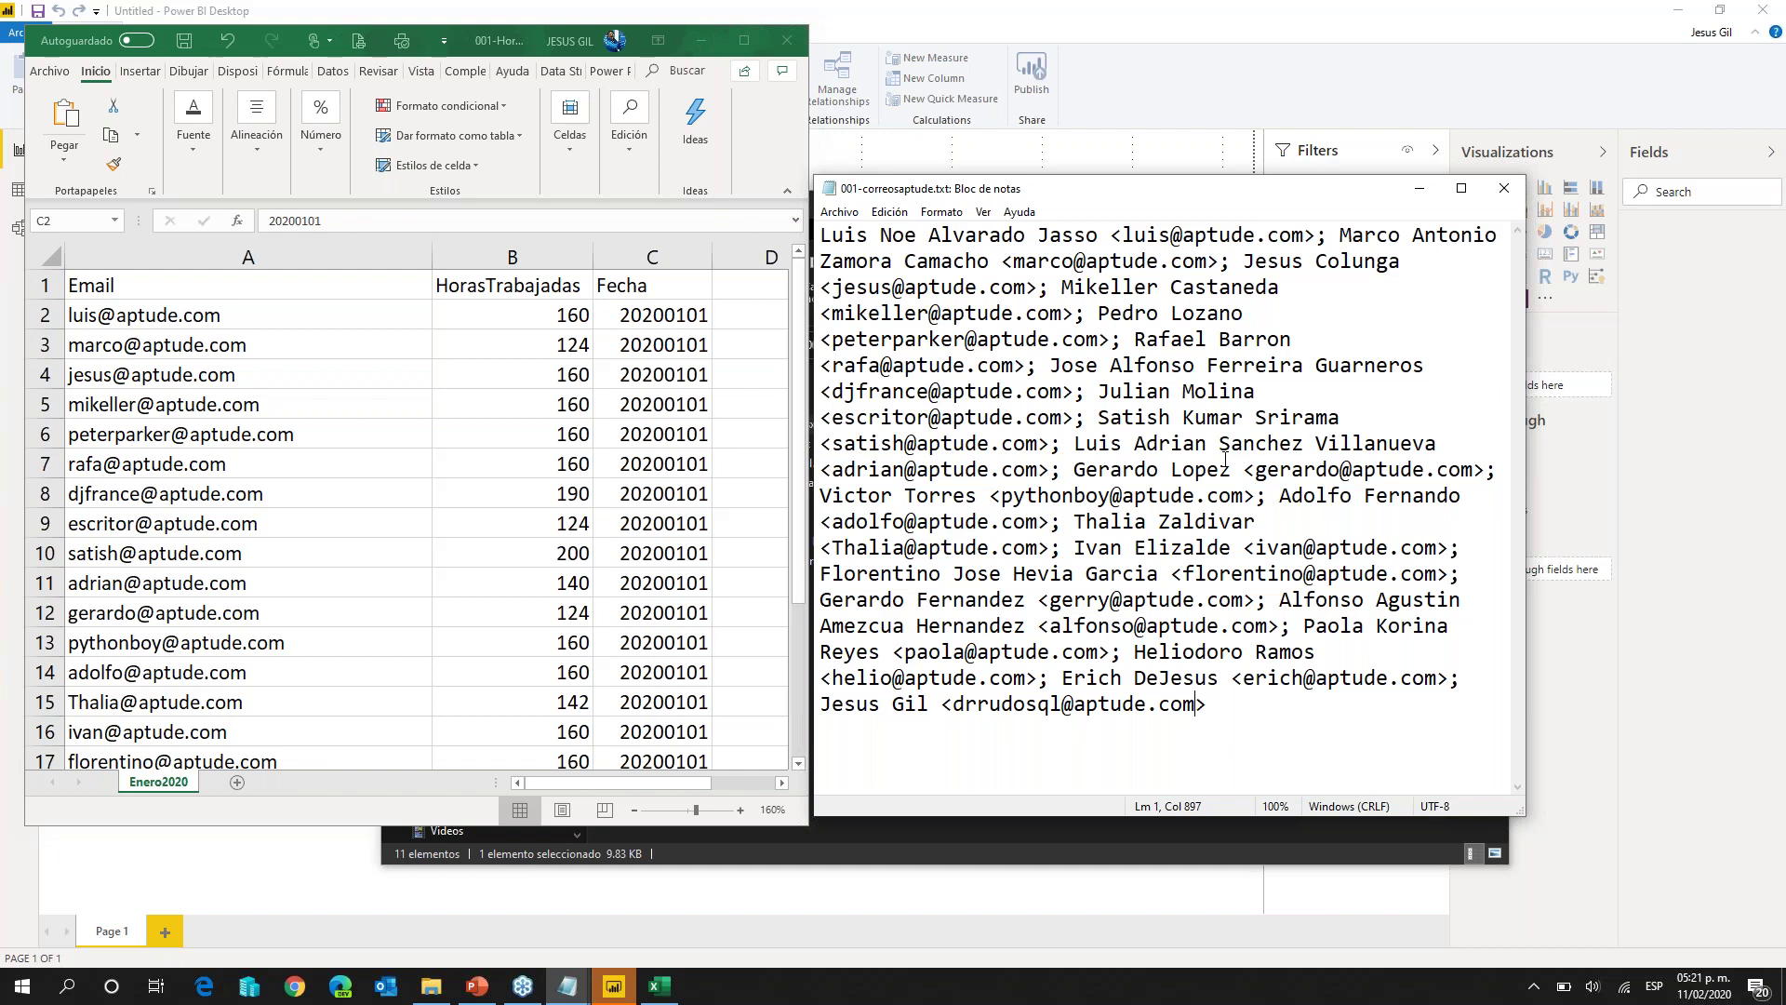
Step: Switch to Power BI Desktop, close its start screen and look over the most common data sources, including Text/CSV
left_click(272, 891)
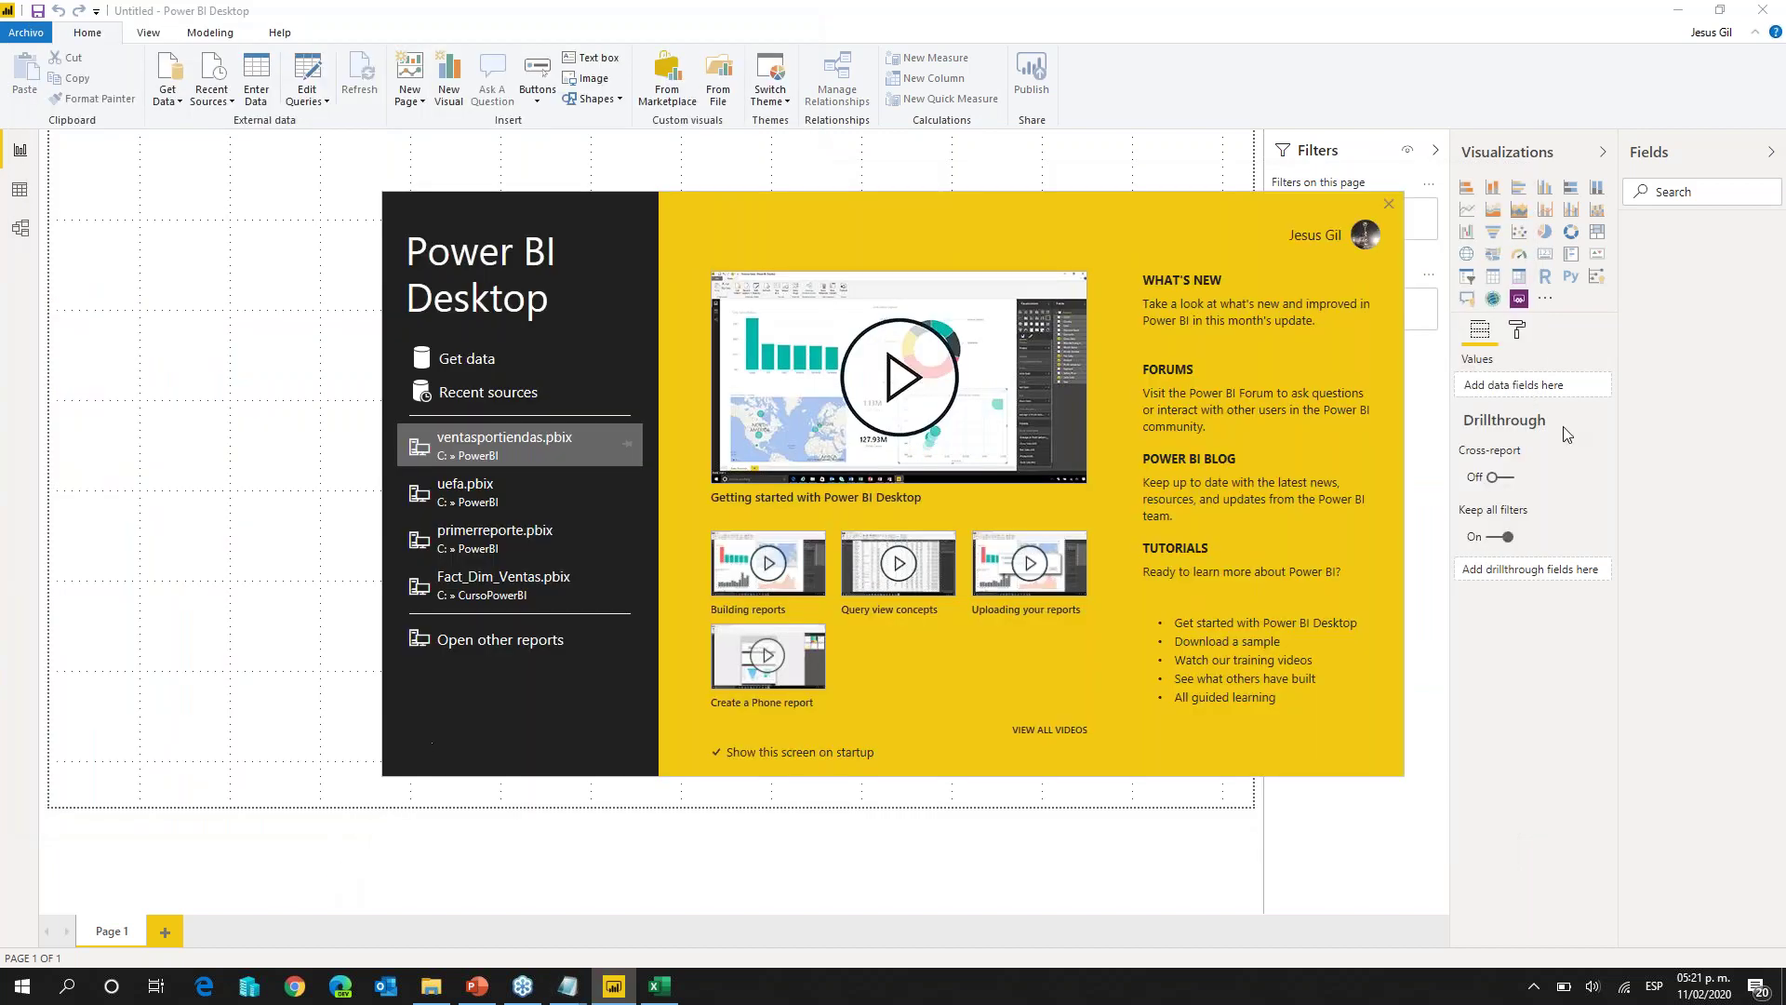
left_click(1388, 205)
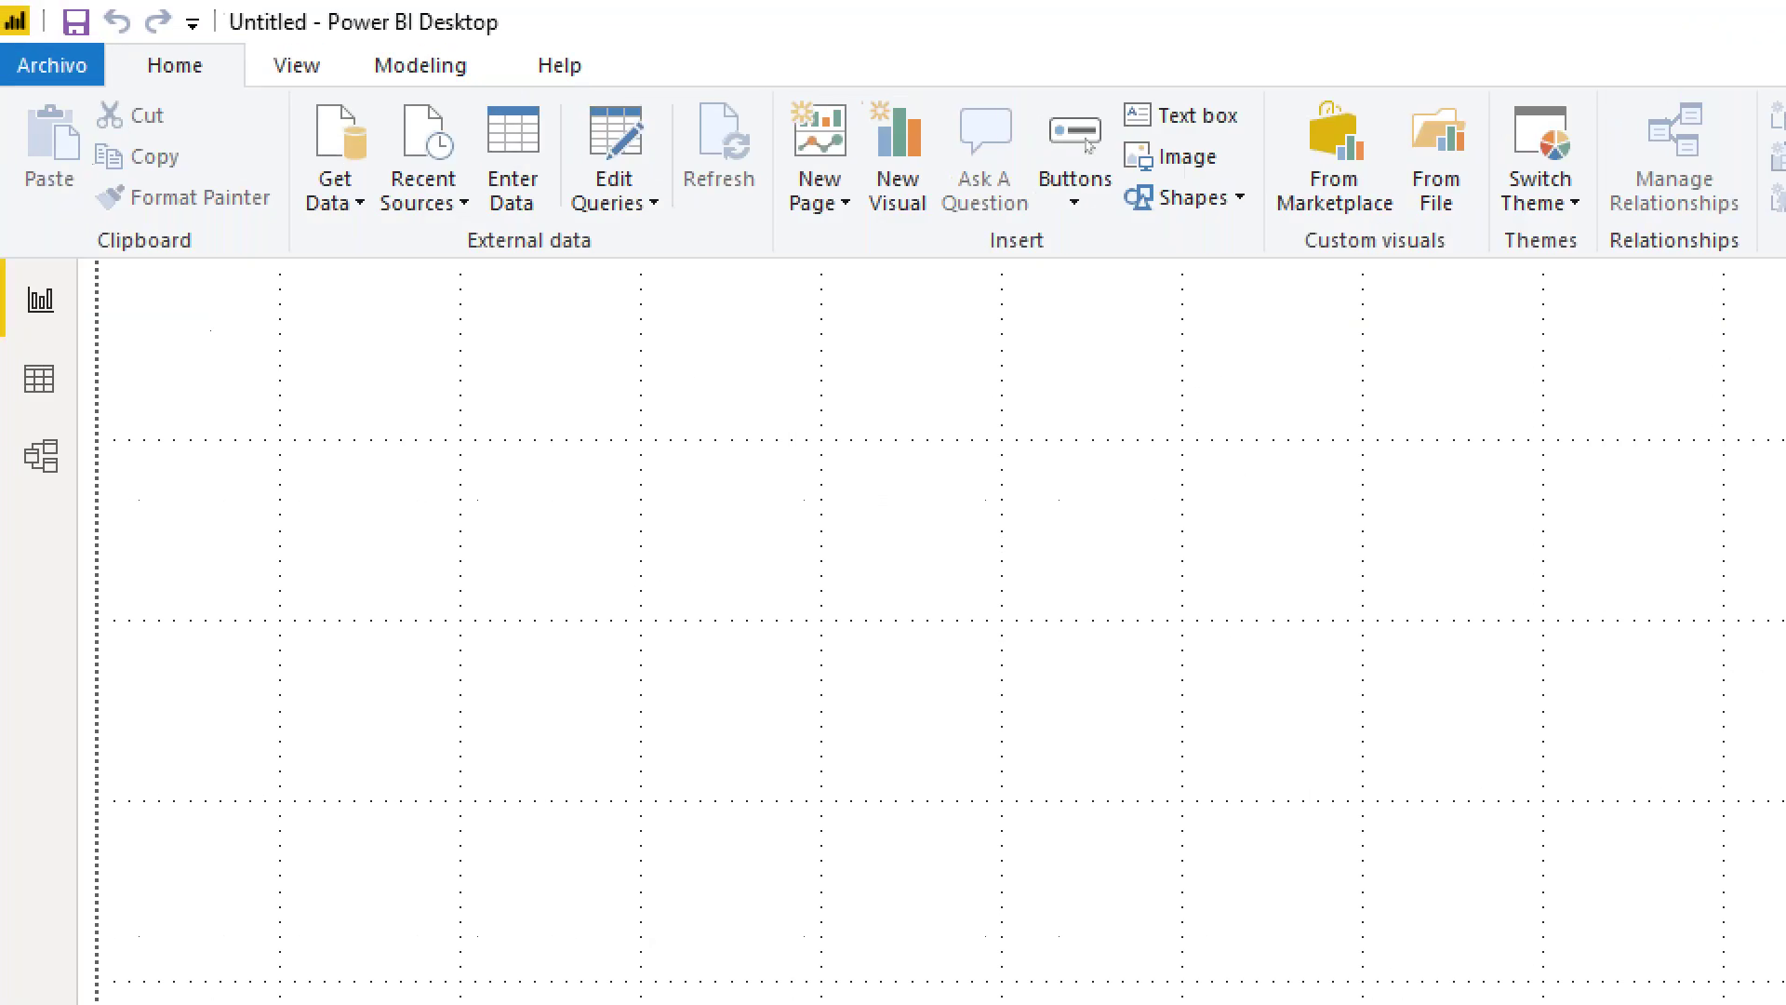
left_click_drag(273, 74, 391, 310)
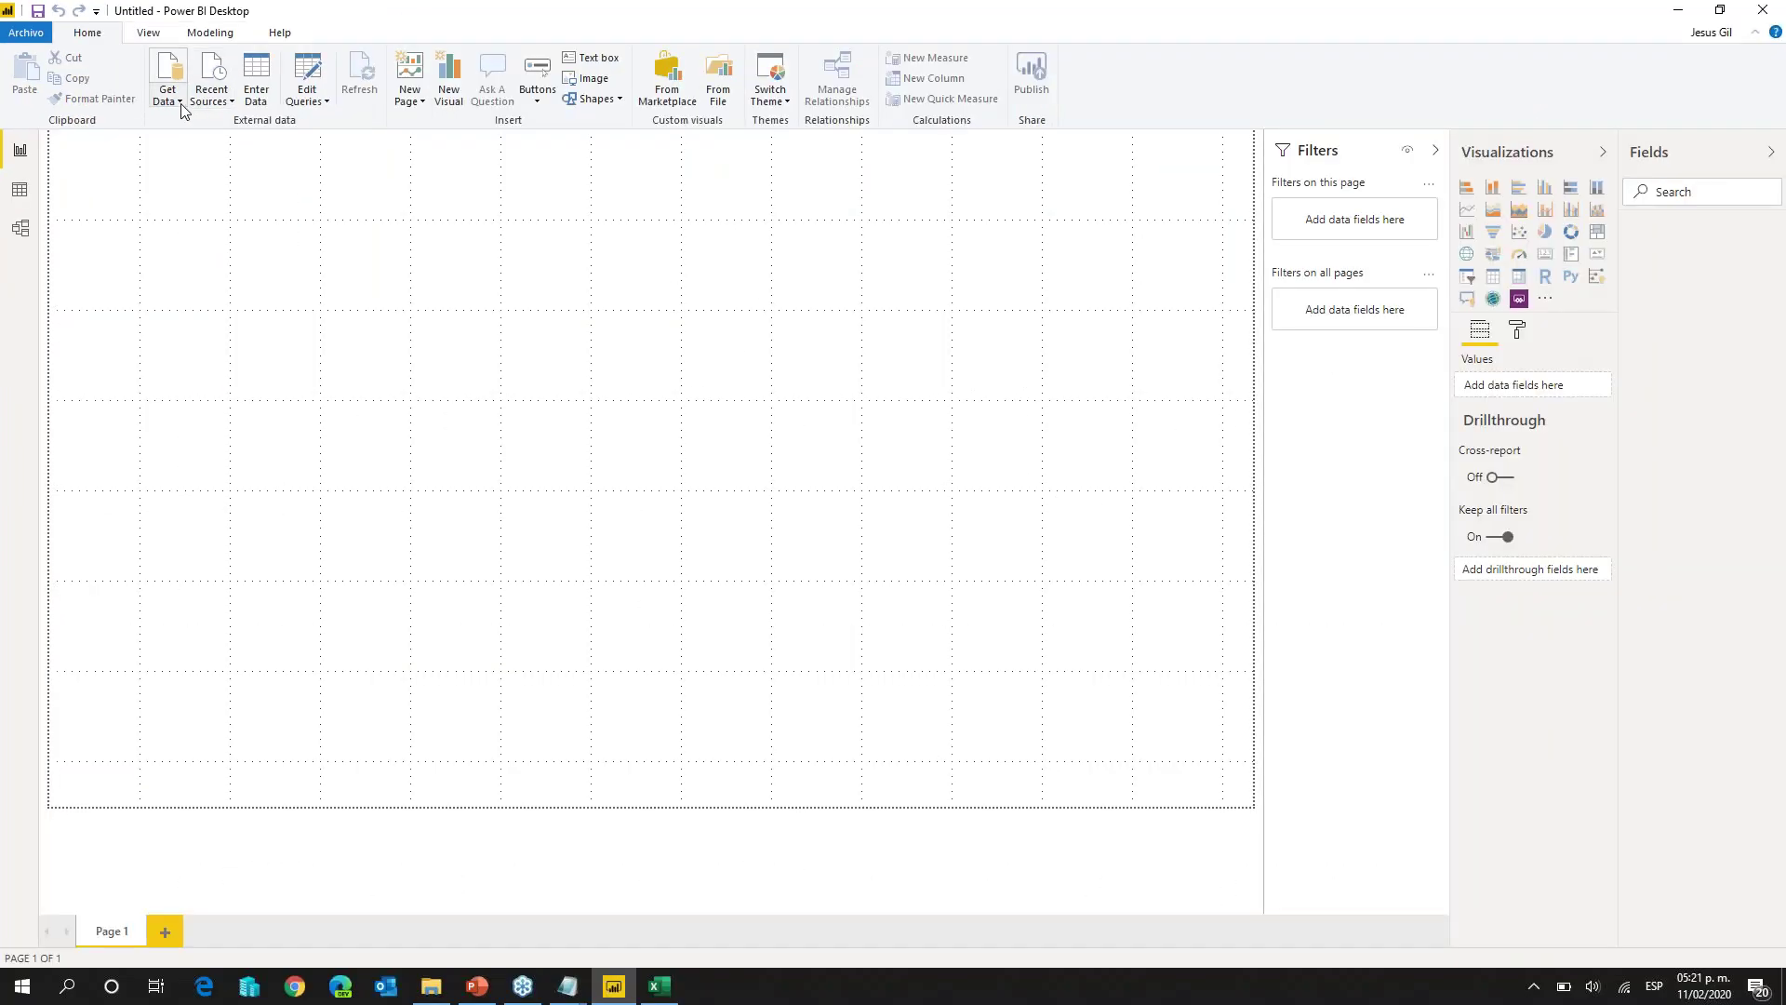
left_click(359, 203)
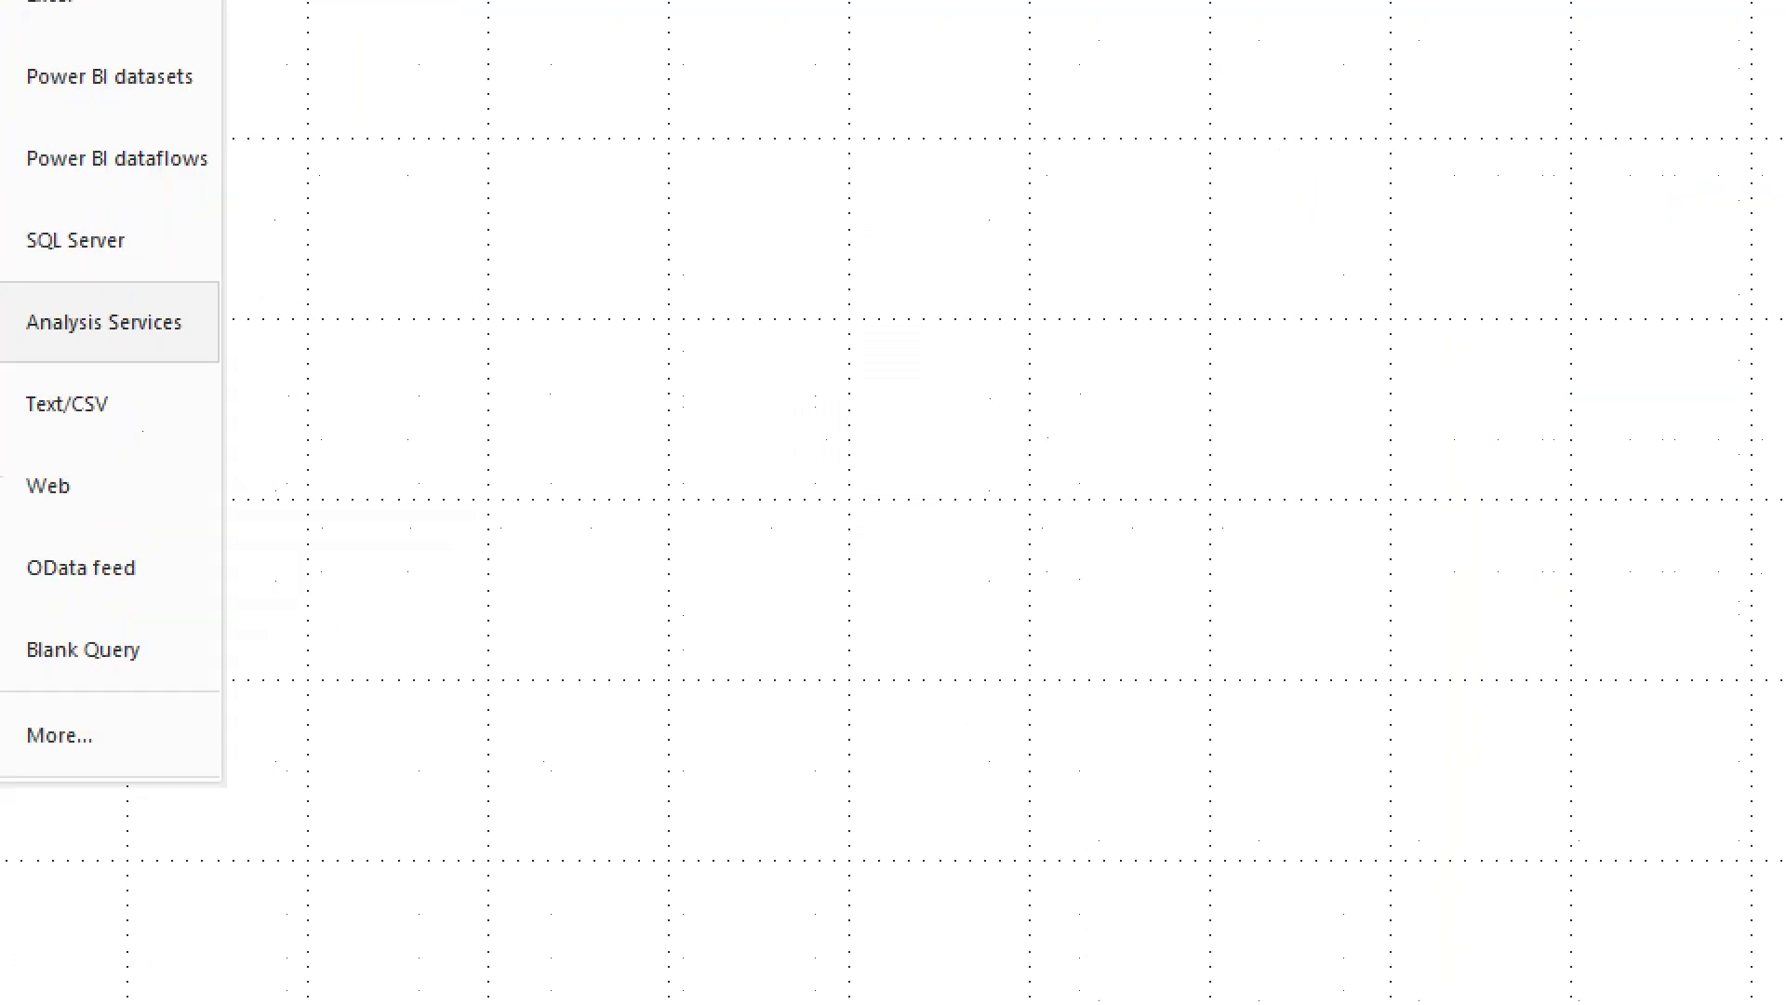
mouse_move(45, 517)
left_mouse_down()
mouse_move(160, 616)
mouse_move(382, 610)
mouse_move(375, 623)
mouse_move(757, 511)
left_mouse_up()
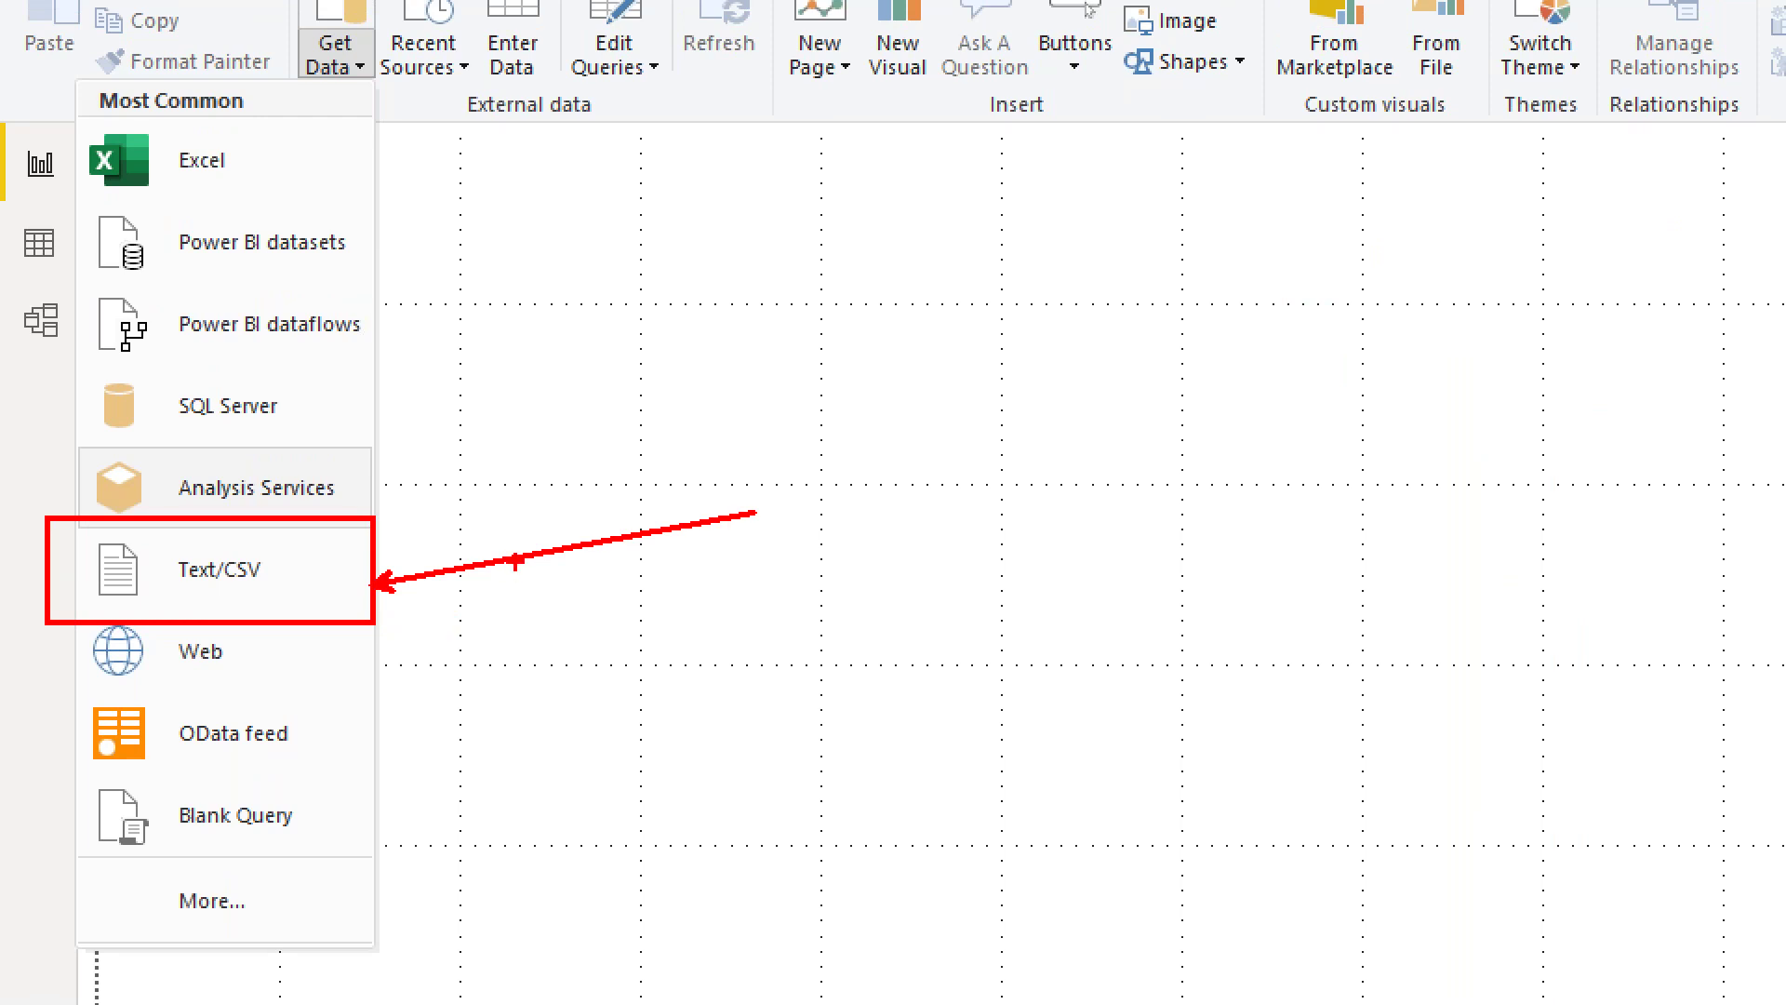
key("Escape")
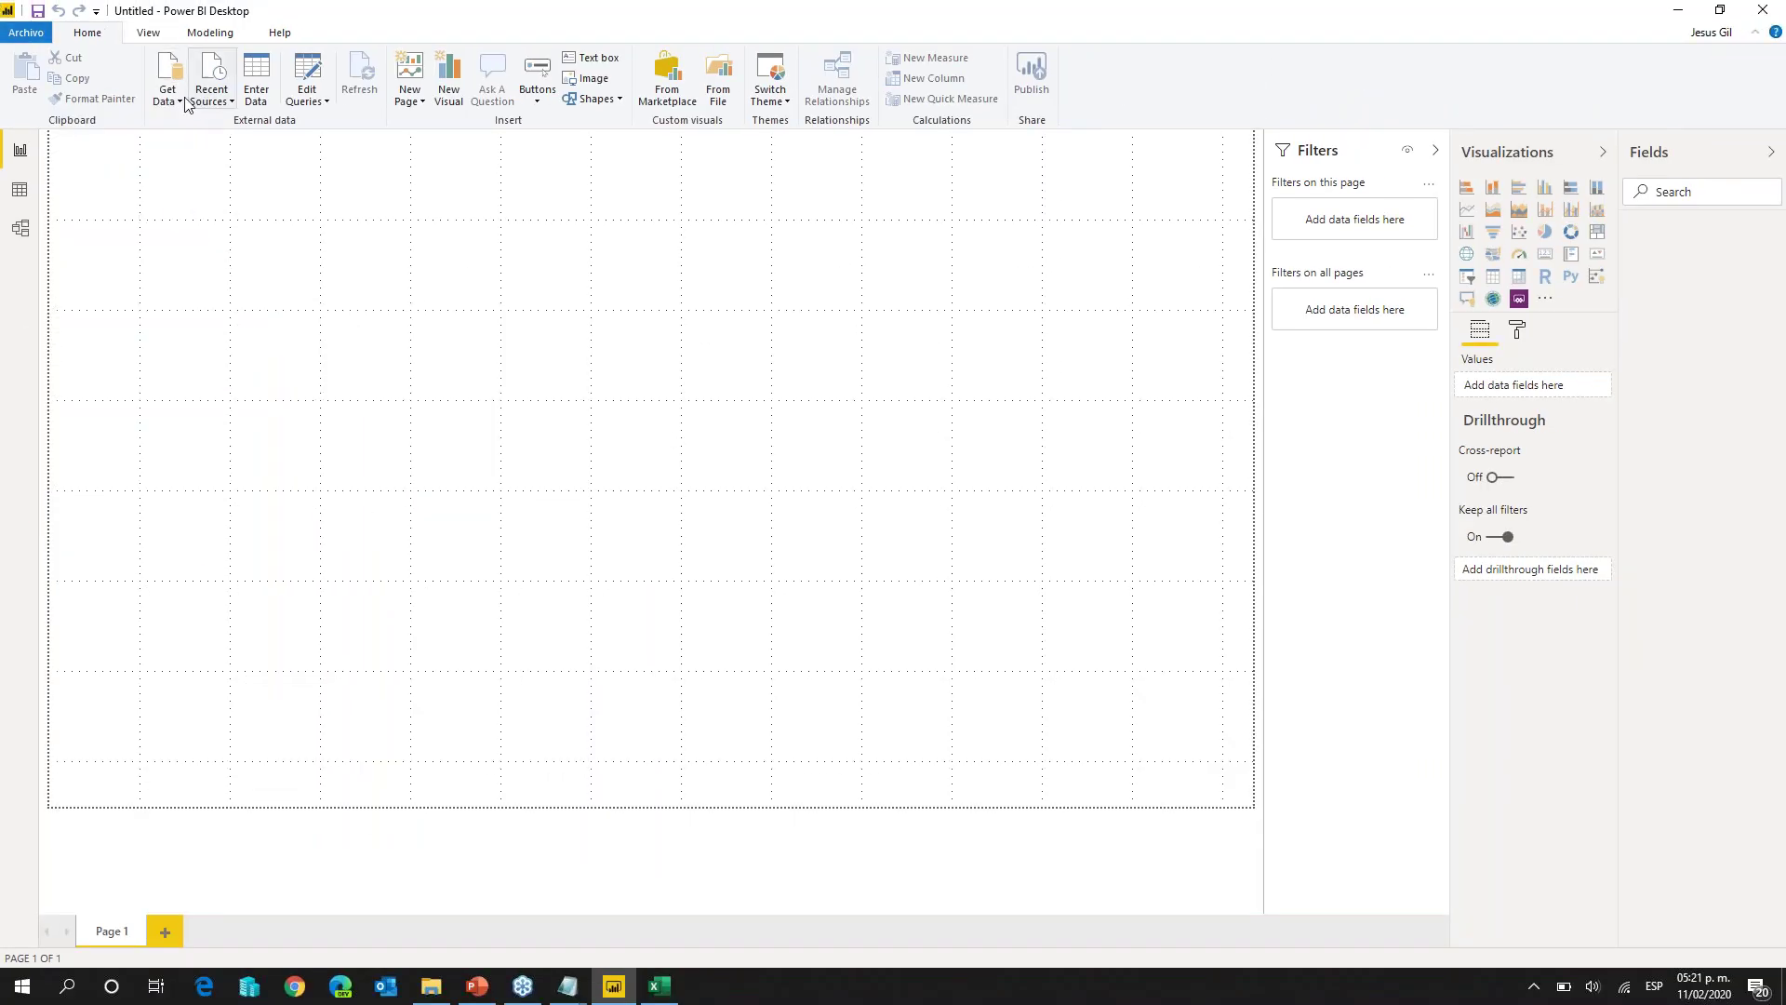
Step: Get data from the Text/CSV file 001-correosaptude.txt in the 20200211 - PassMarathon folder
left_click(182, 104)
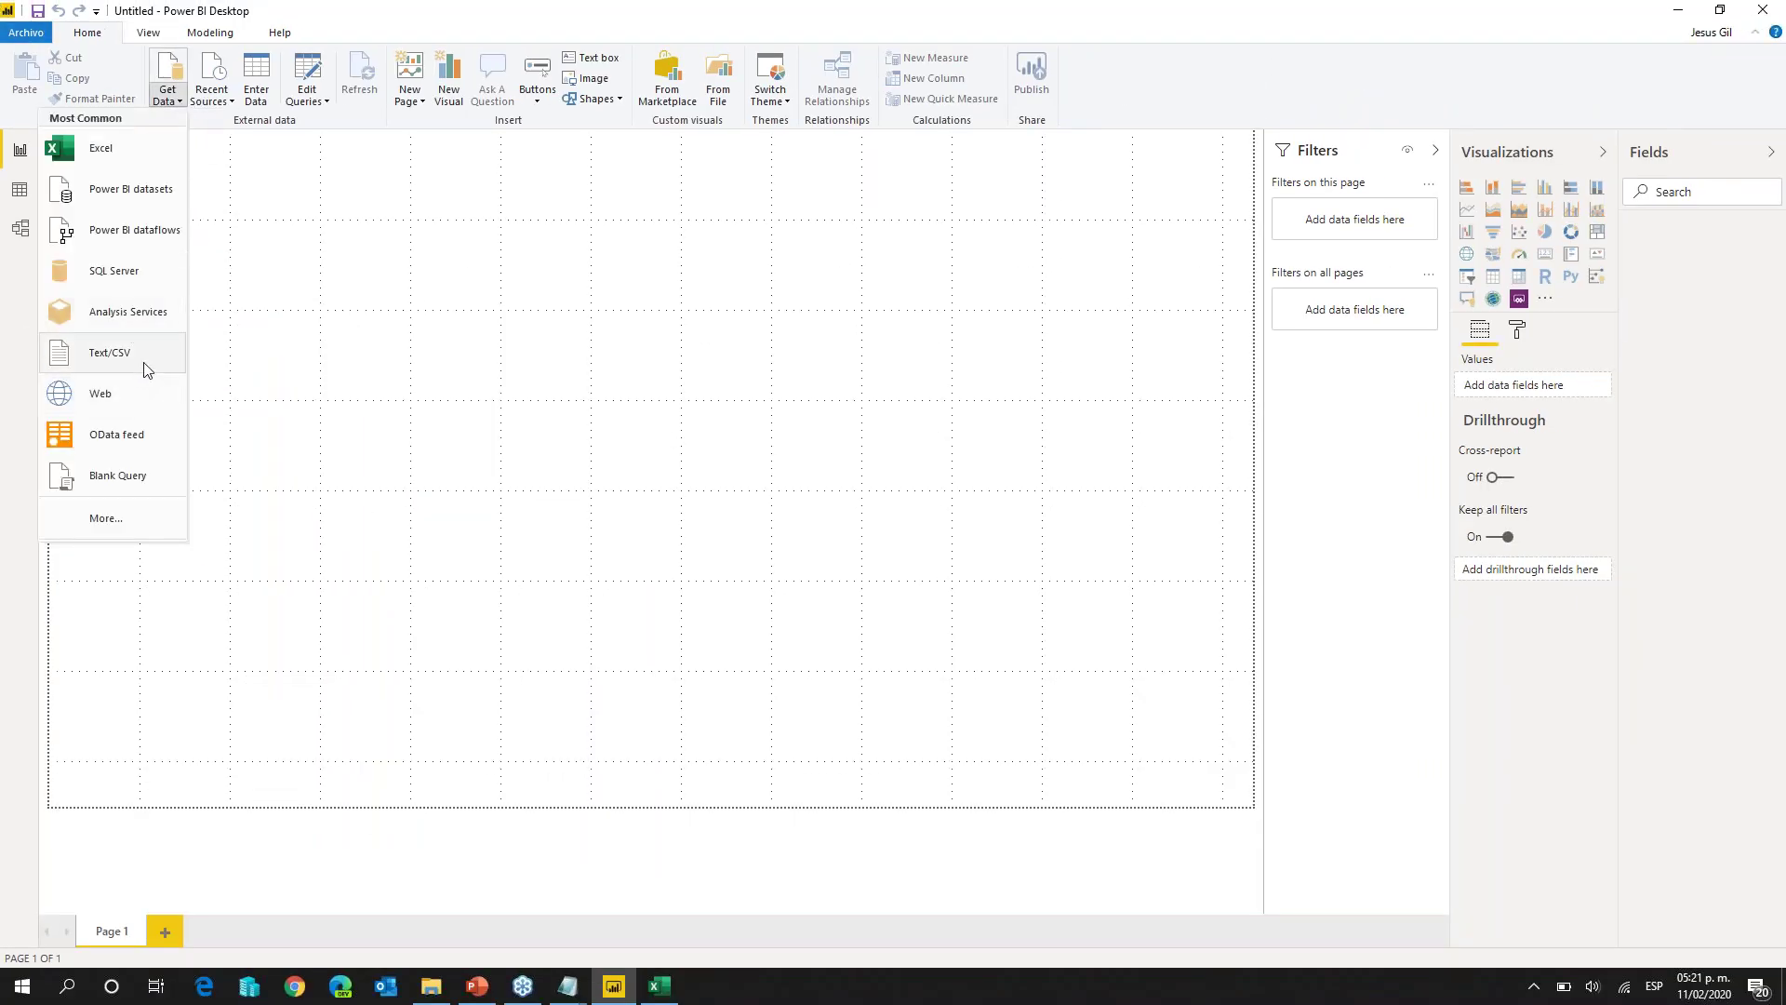
left_click(144, 361)
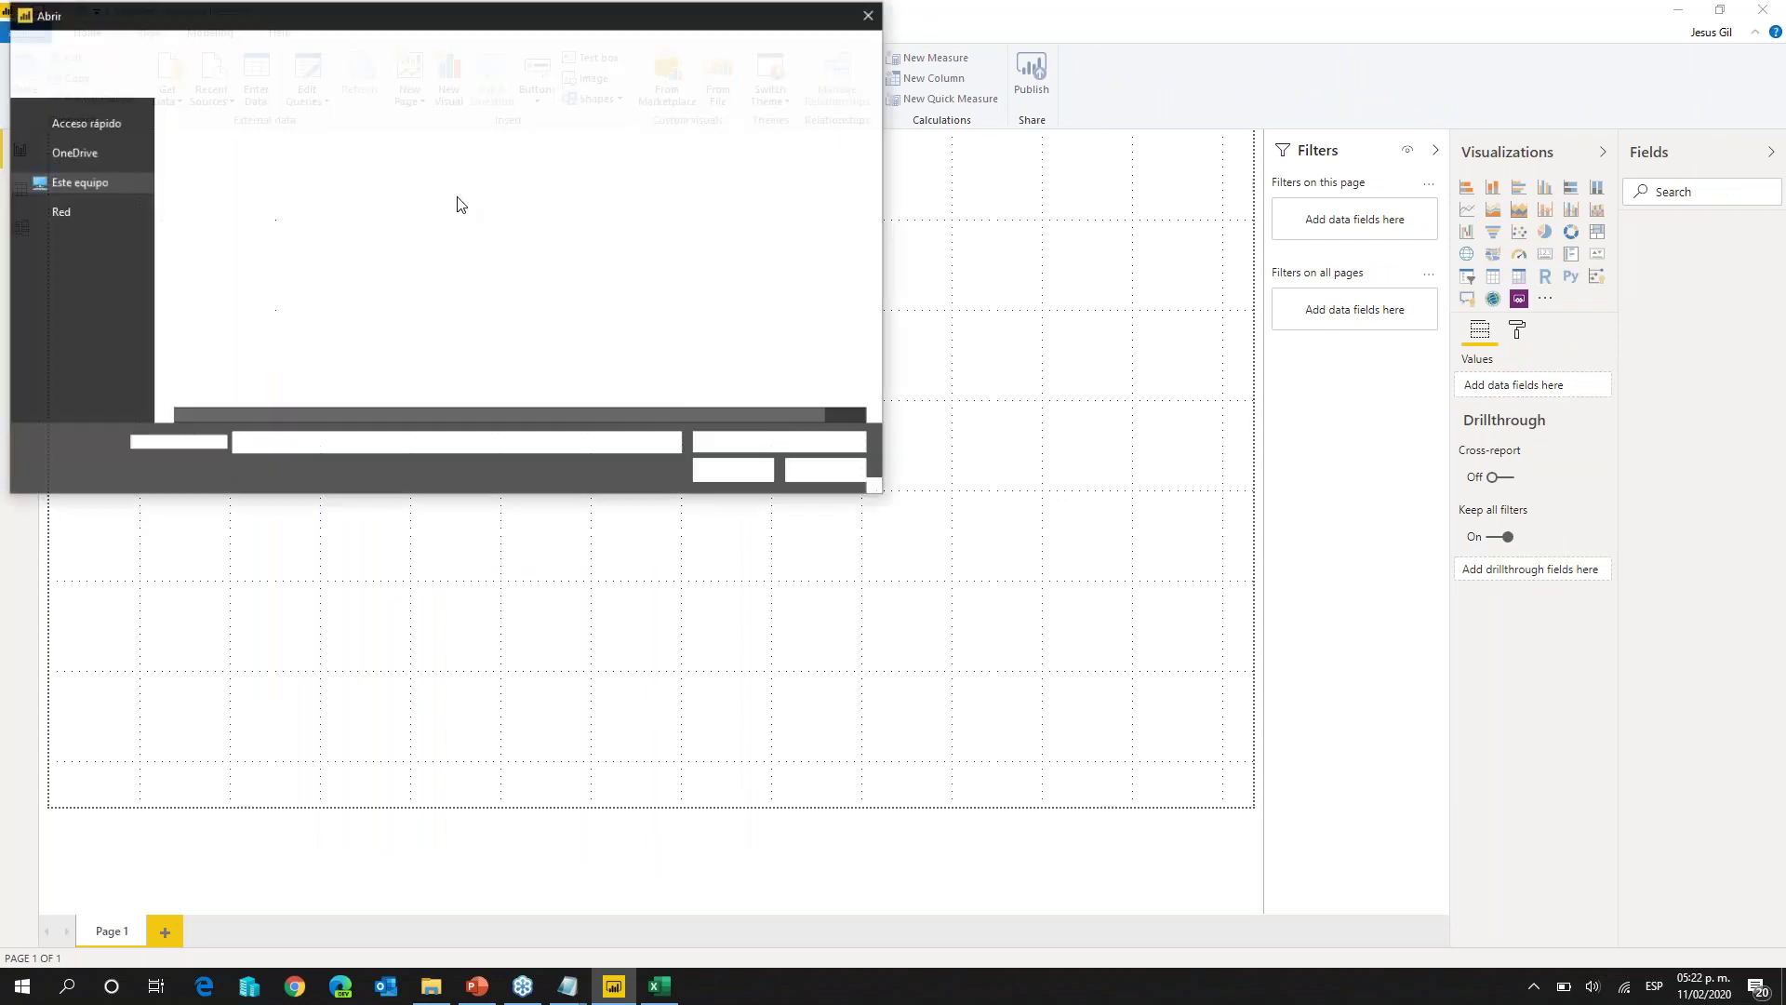
left_click_drag(588, 17, 943, 313)
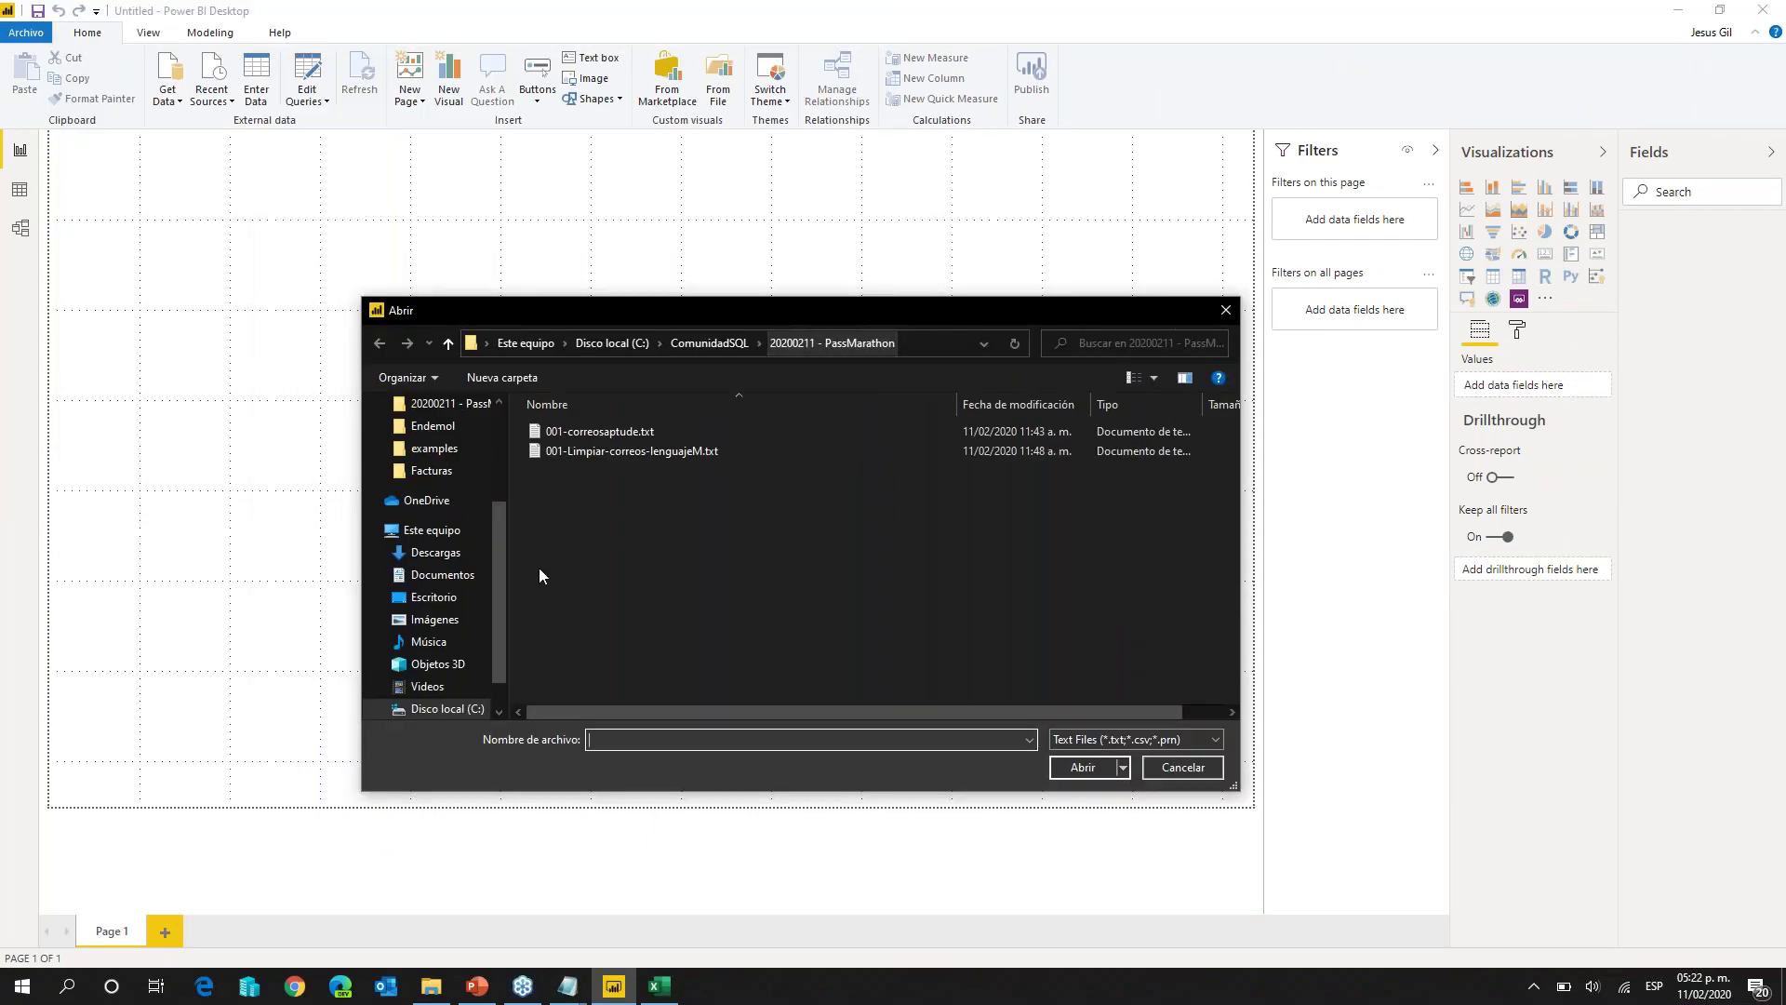
left_click(640, 432)
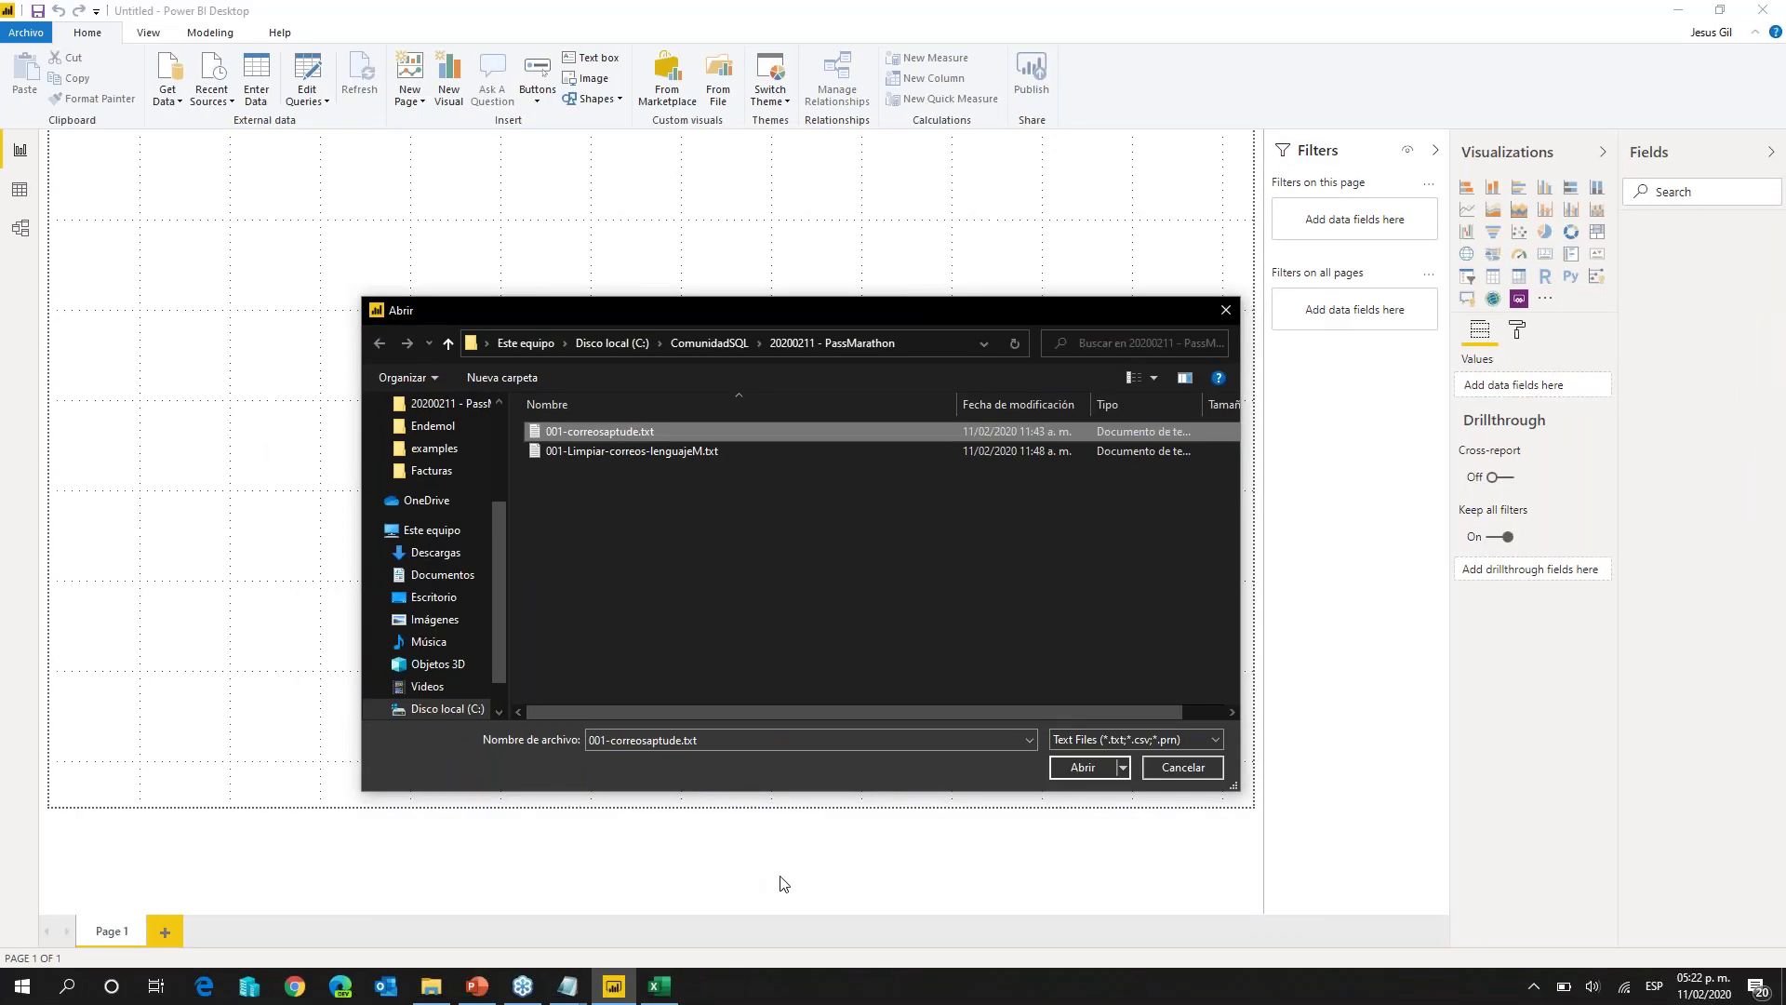
left_click(1083, 767)
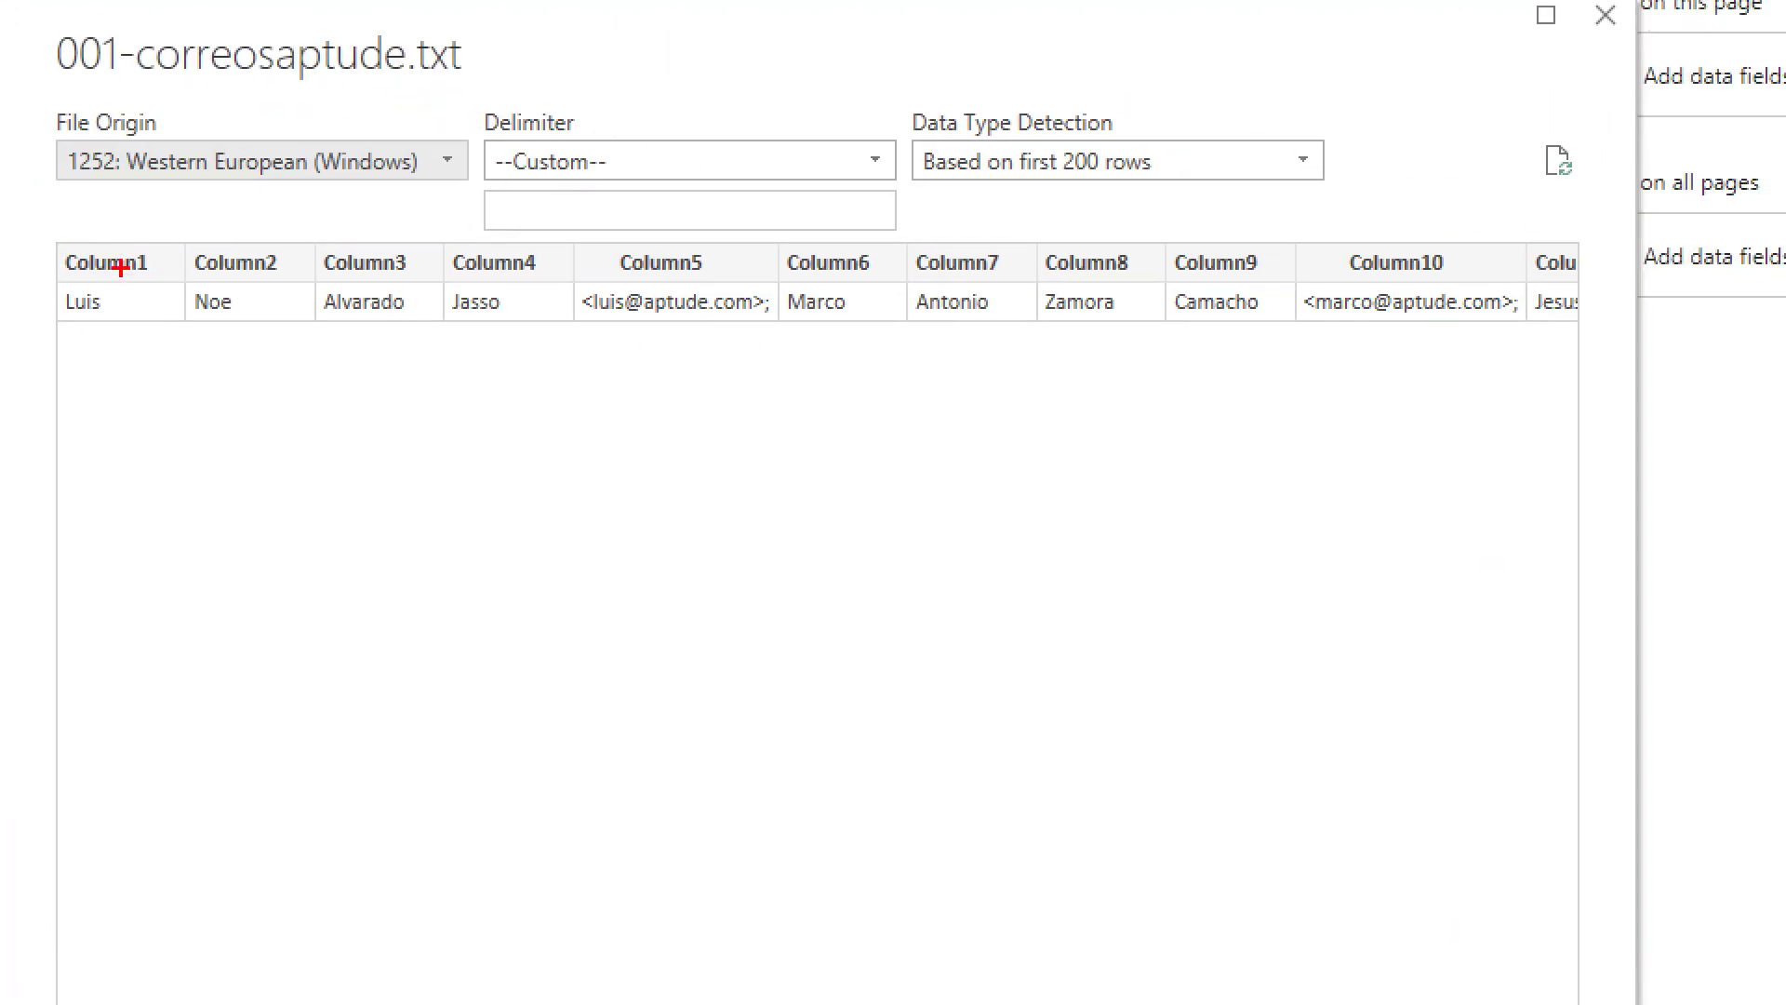
Step: Compare the column split in the import preview with the separators between contacts in the Notepad text file
left_click_drag(118, 326, 206, 418)
left_click_drag(281, 323, 360, 395)
left_click_drag(379, 323, 467, 394)
left_click_drag(526, 320, 612, 402)
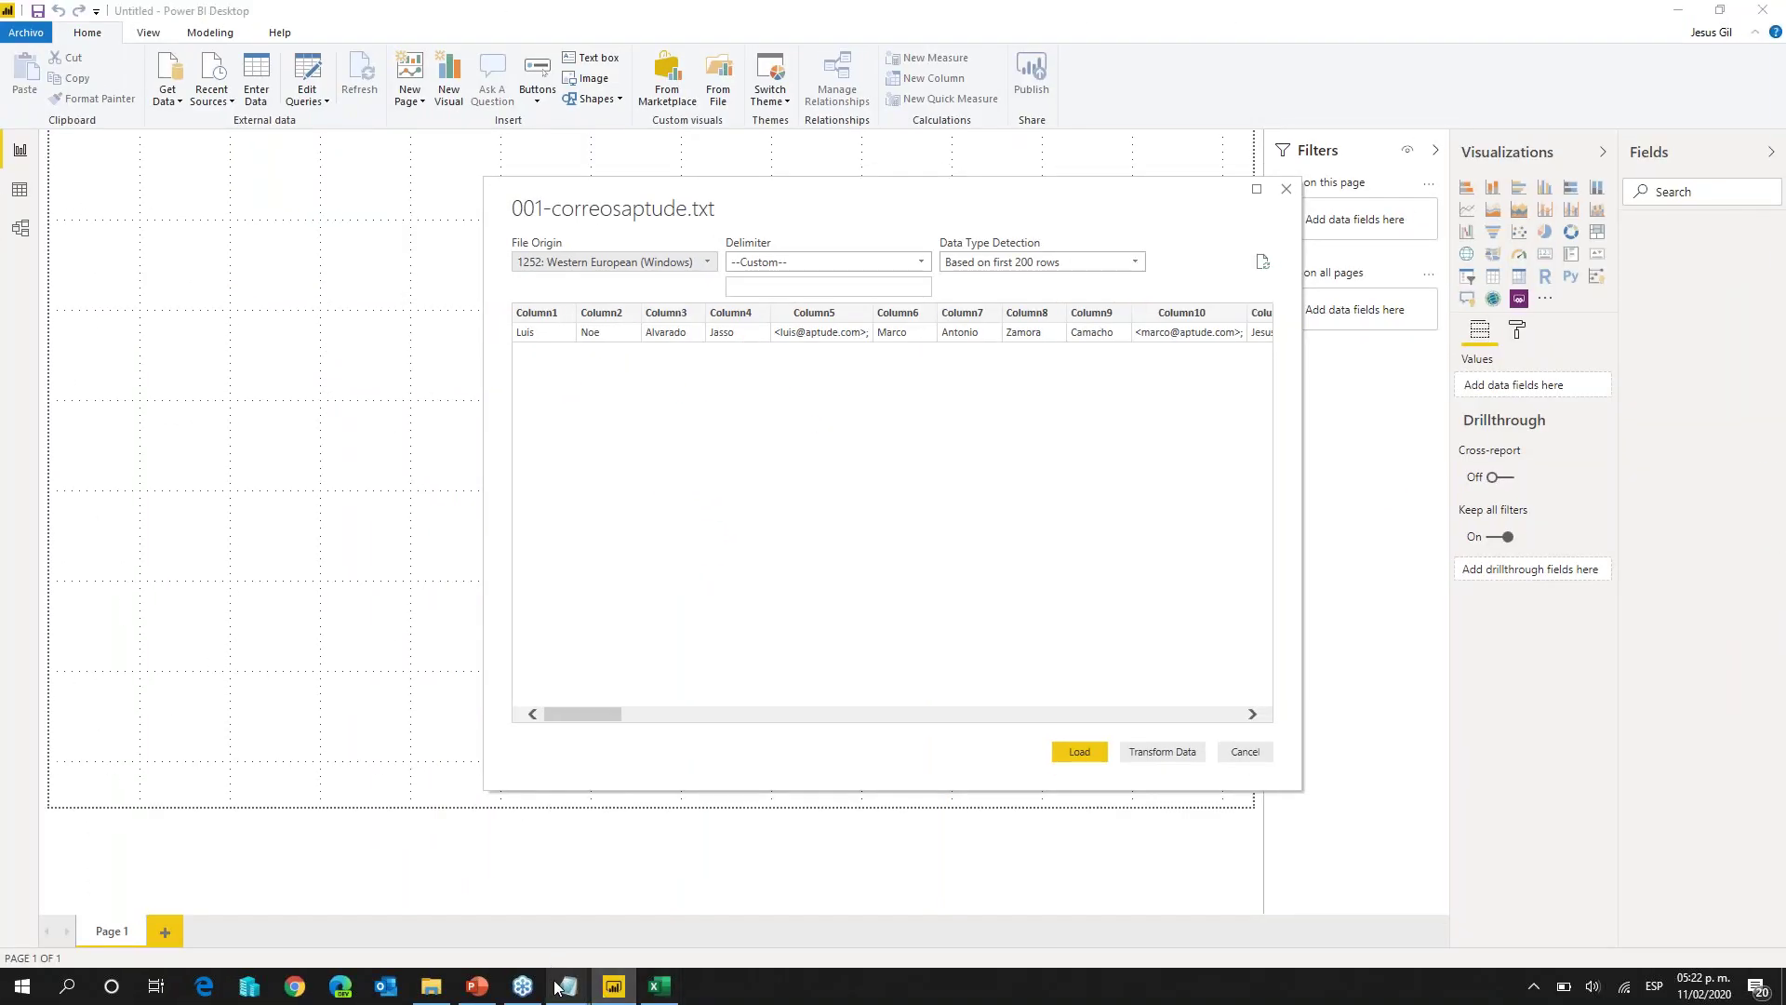
mouse_move(567, 986)
left_click(661, 916)
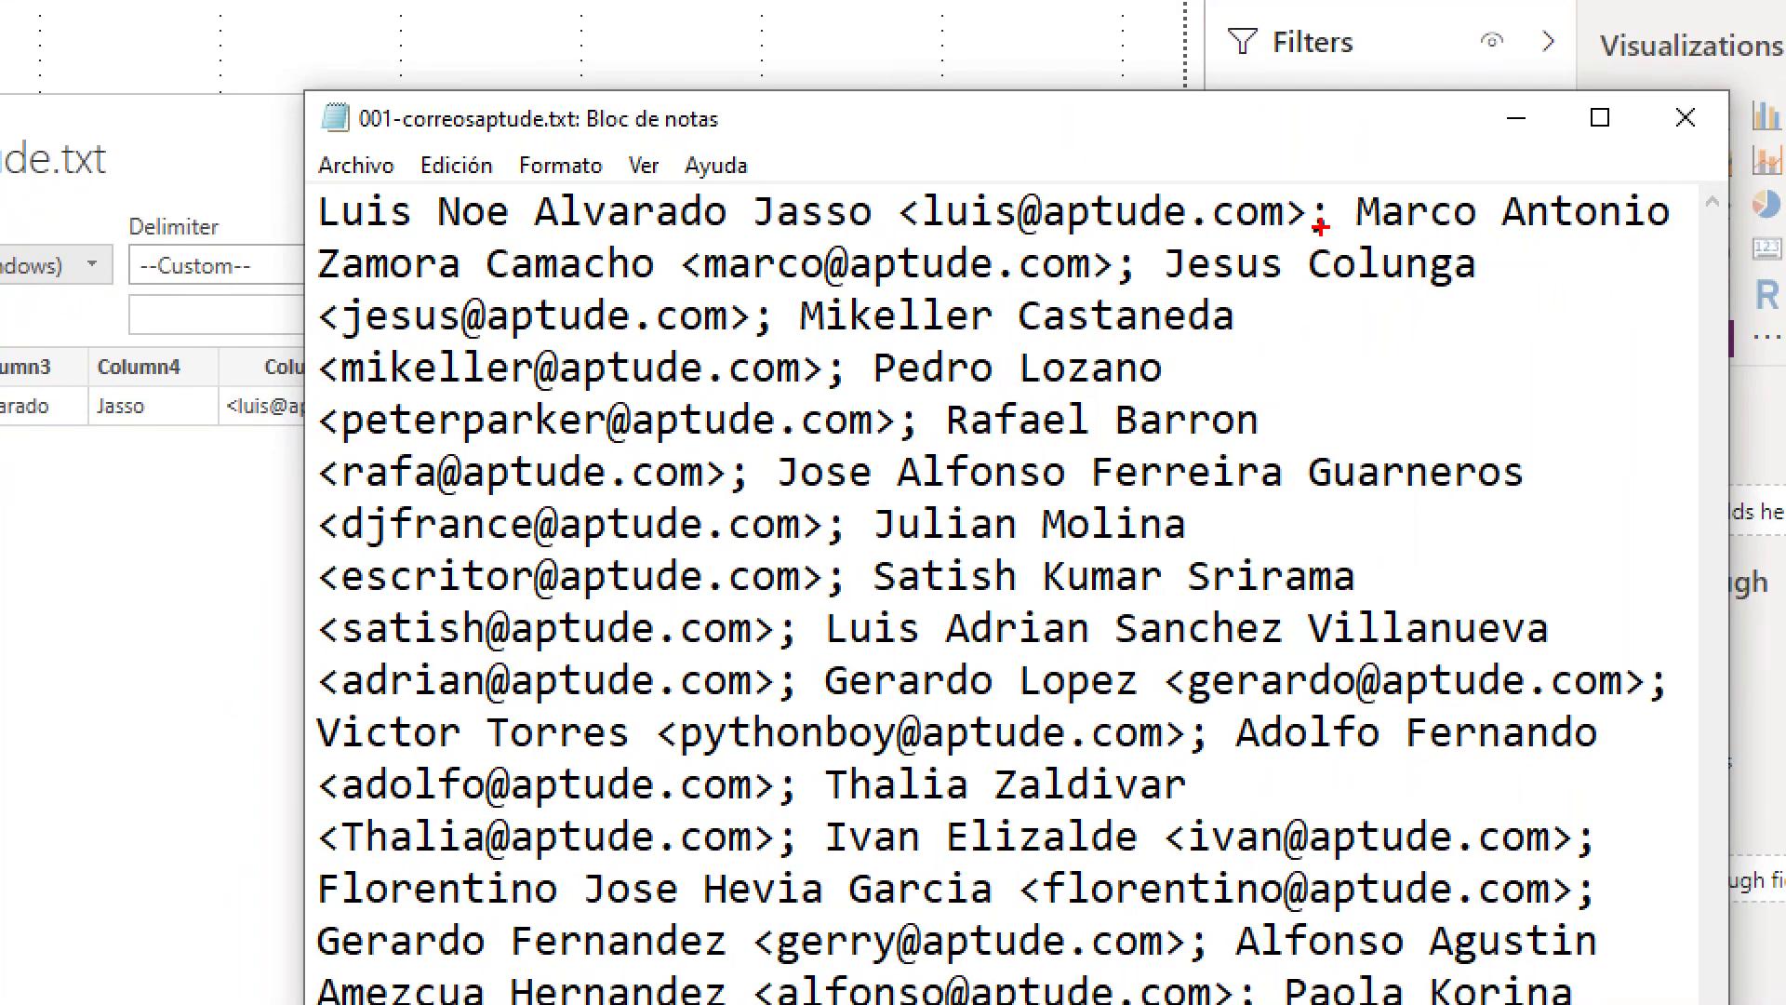
left_click_drag(1307, 195, 1327, 227)
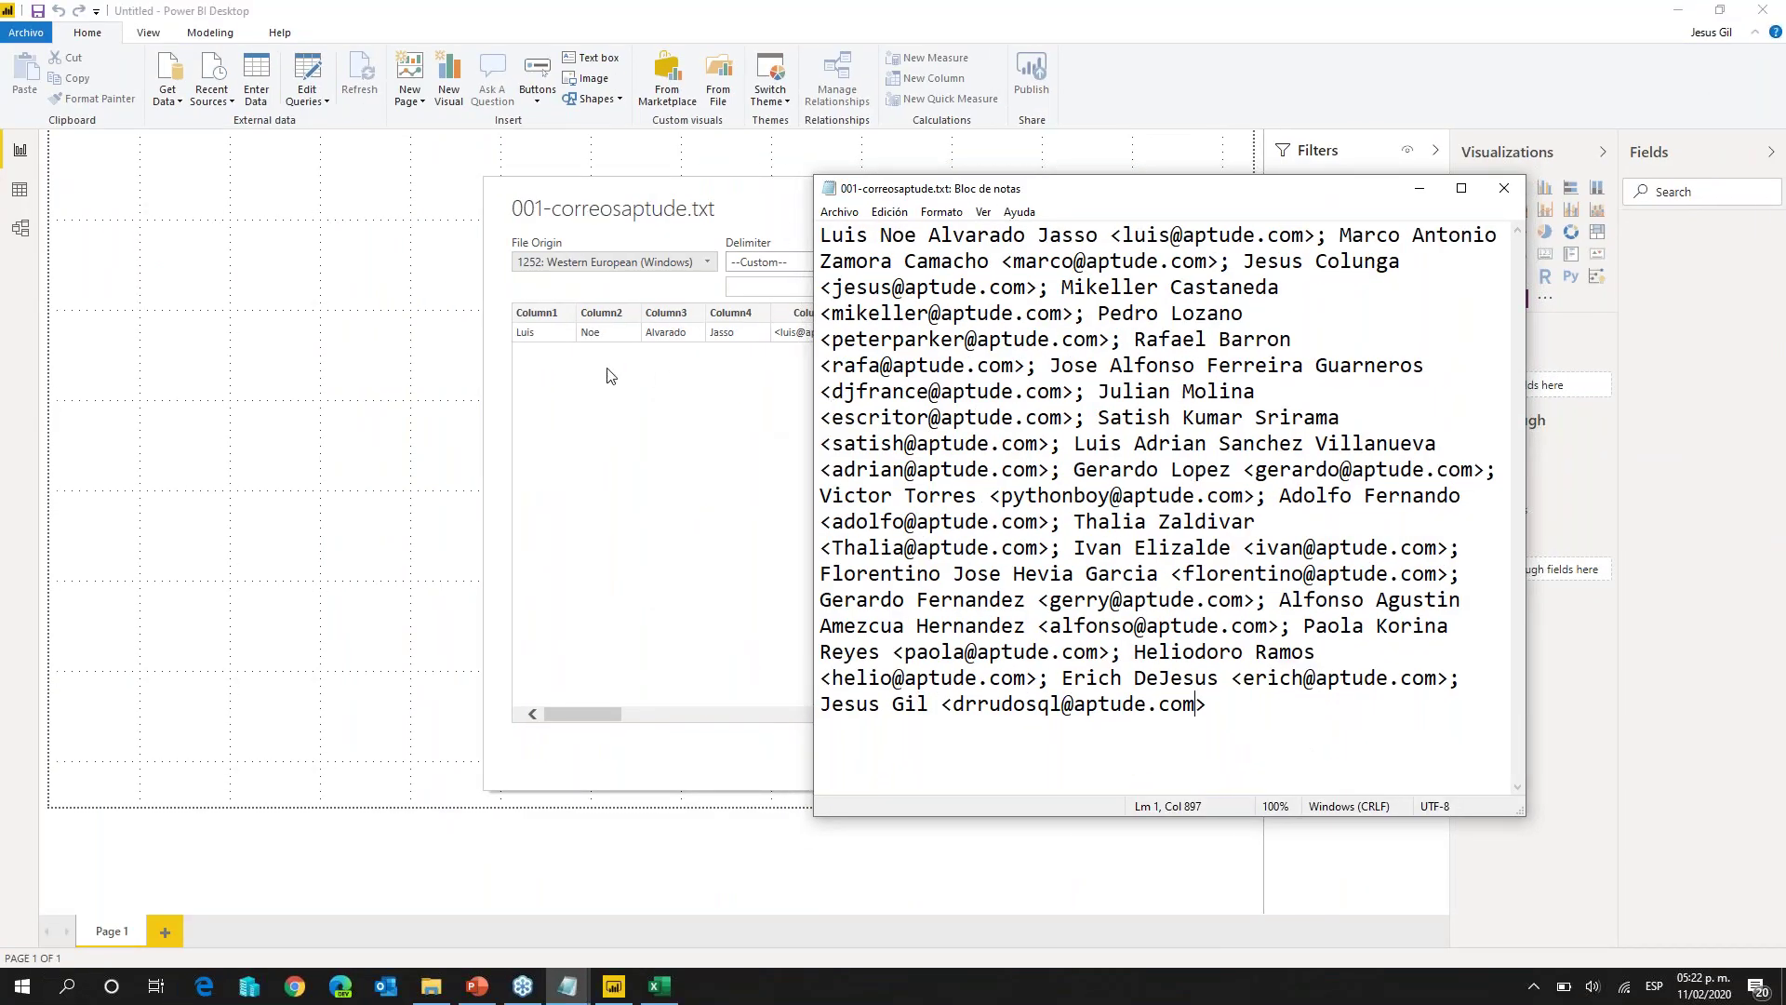
Step: Return to the Power BI Desktop import preview and set the delimiter for 001-correosaptude.txt to Semicolon
left_click(644, 423)
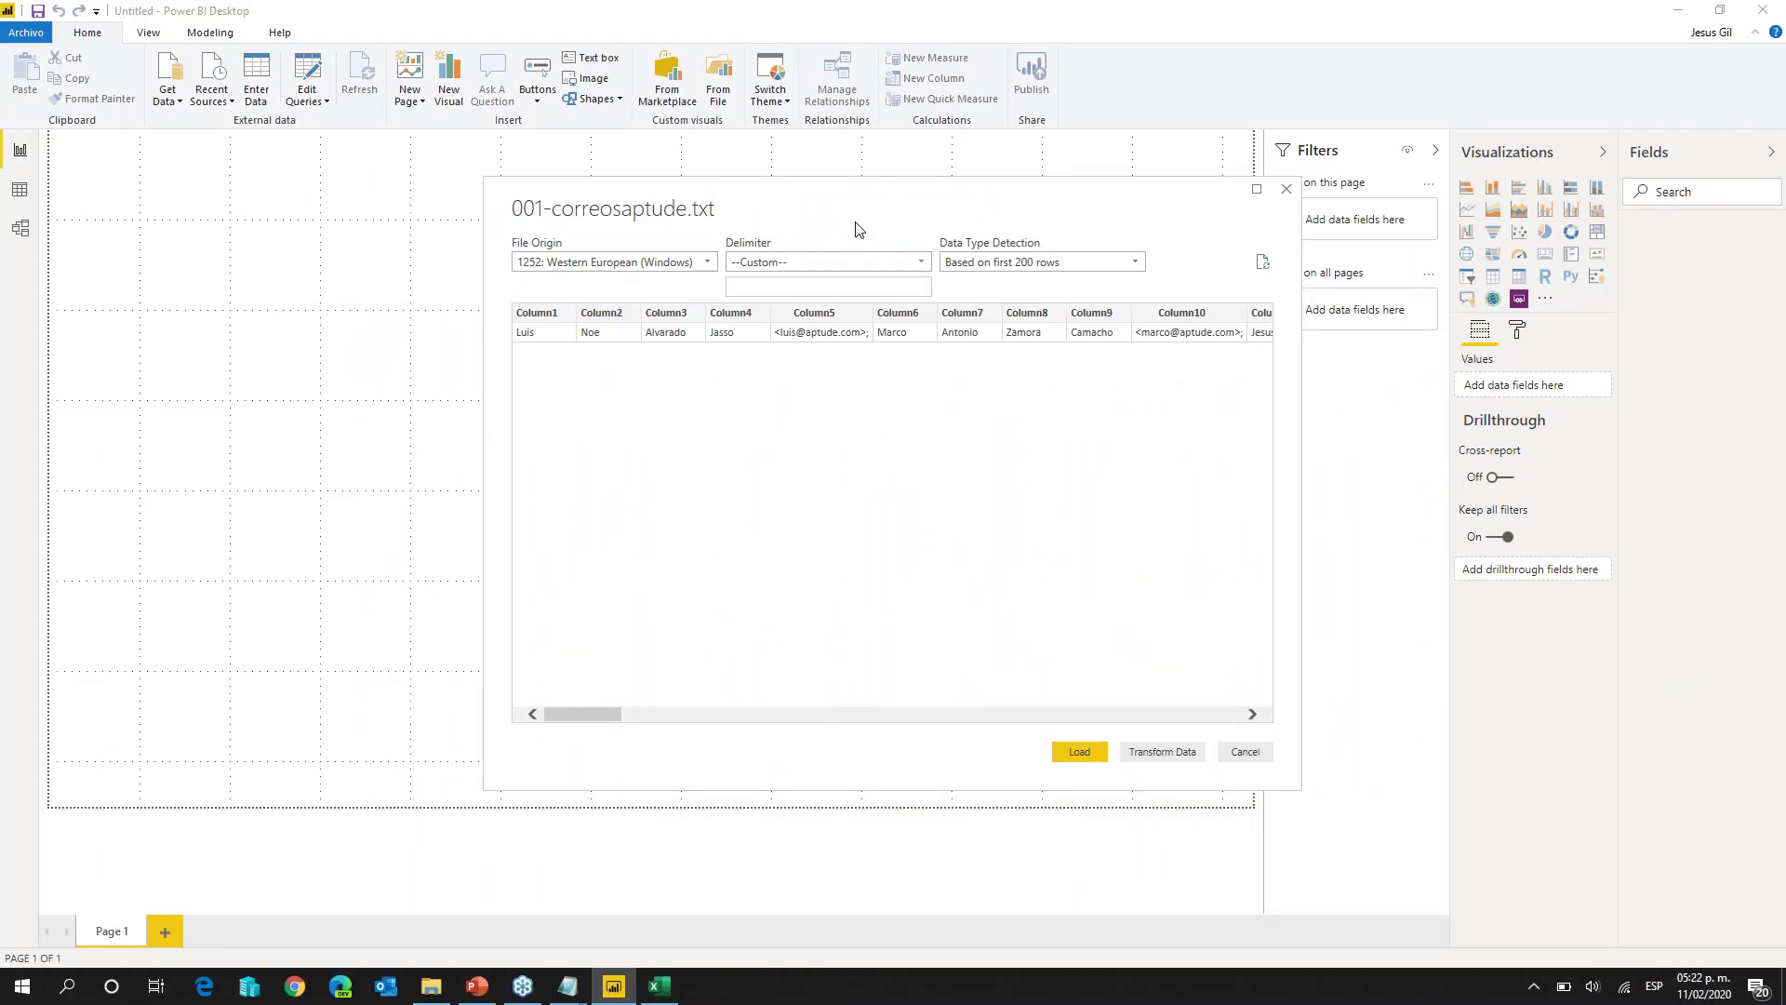
left_click(852, 257)
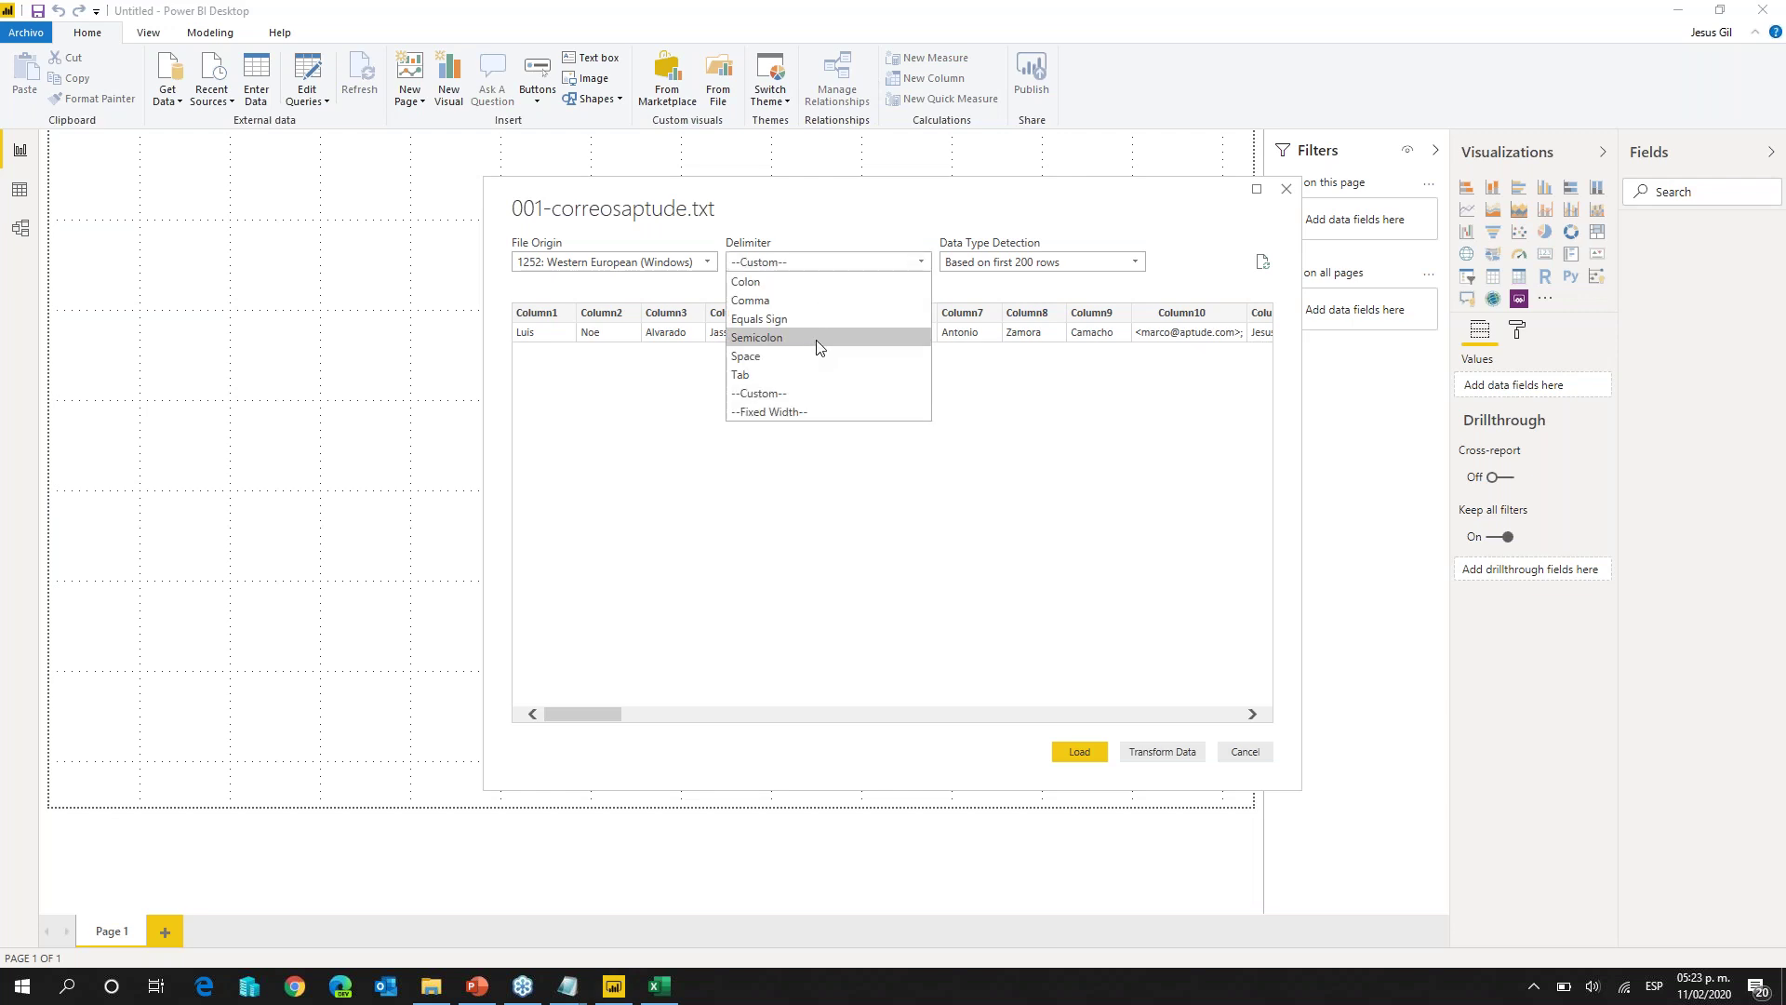
left_click(818, 343)
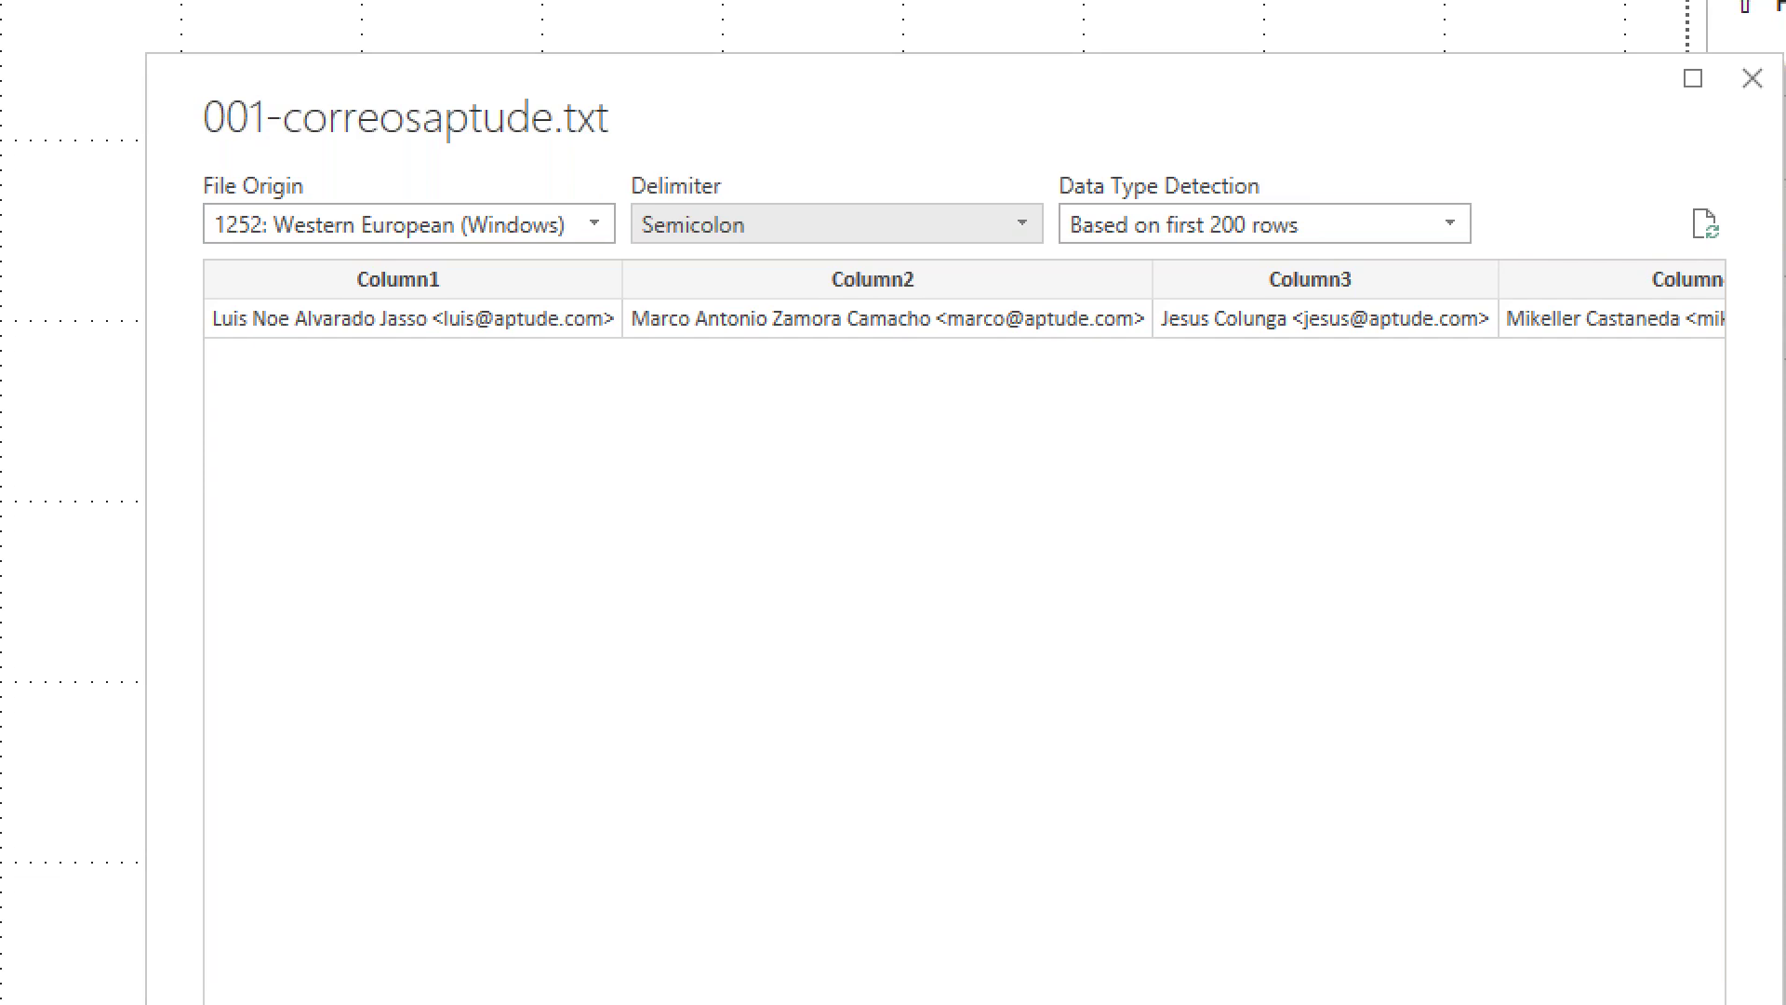
Step: Review the semicolon-separated columns in the import preview and load 001-correosaptude.txt into the report
left_click_drag(494, 342, 521, 405)
left_click_drag(818, 340, 849, 393)
left_click_drag(1348, 321, 1378, 390)
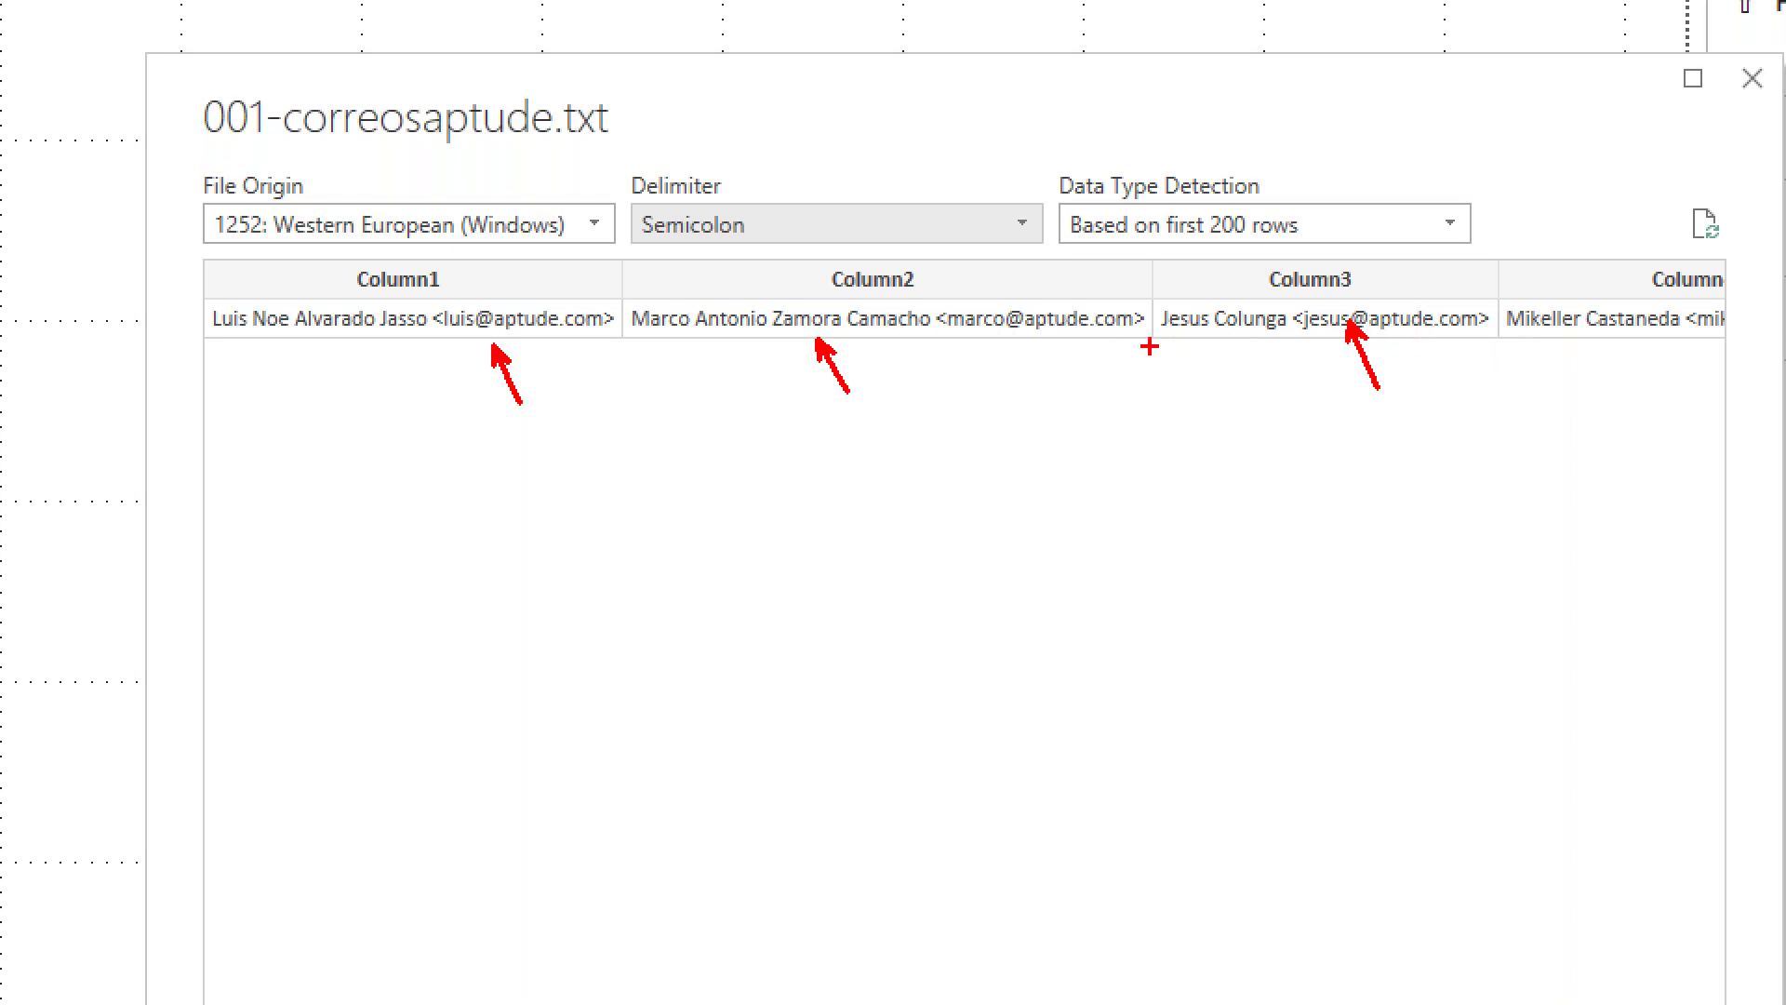
key("Escape")
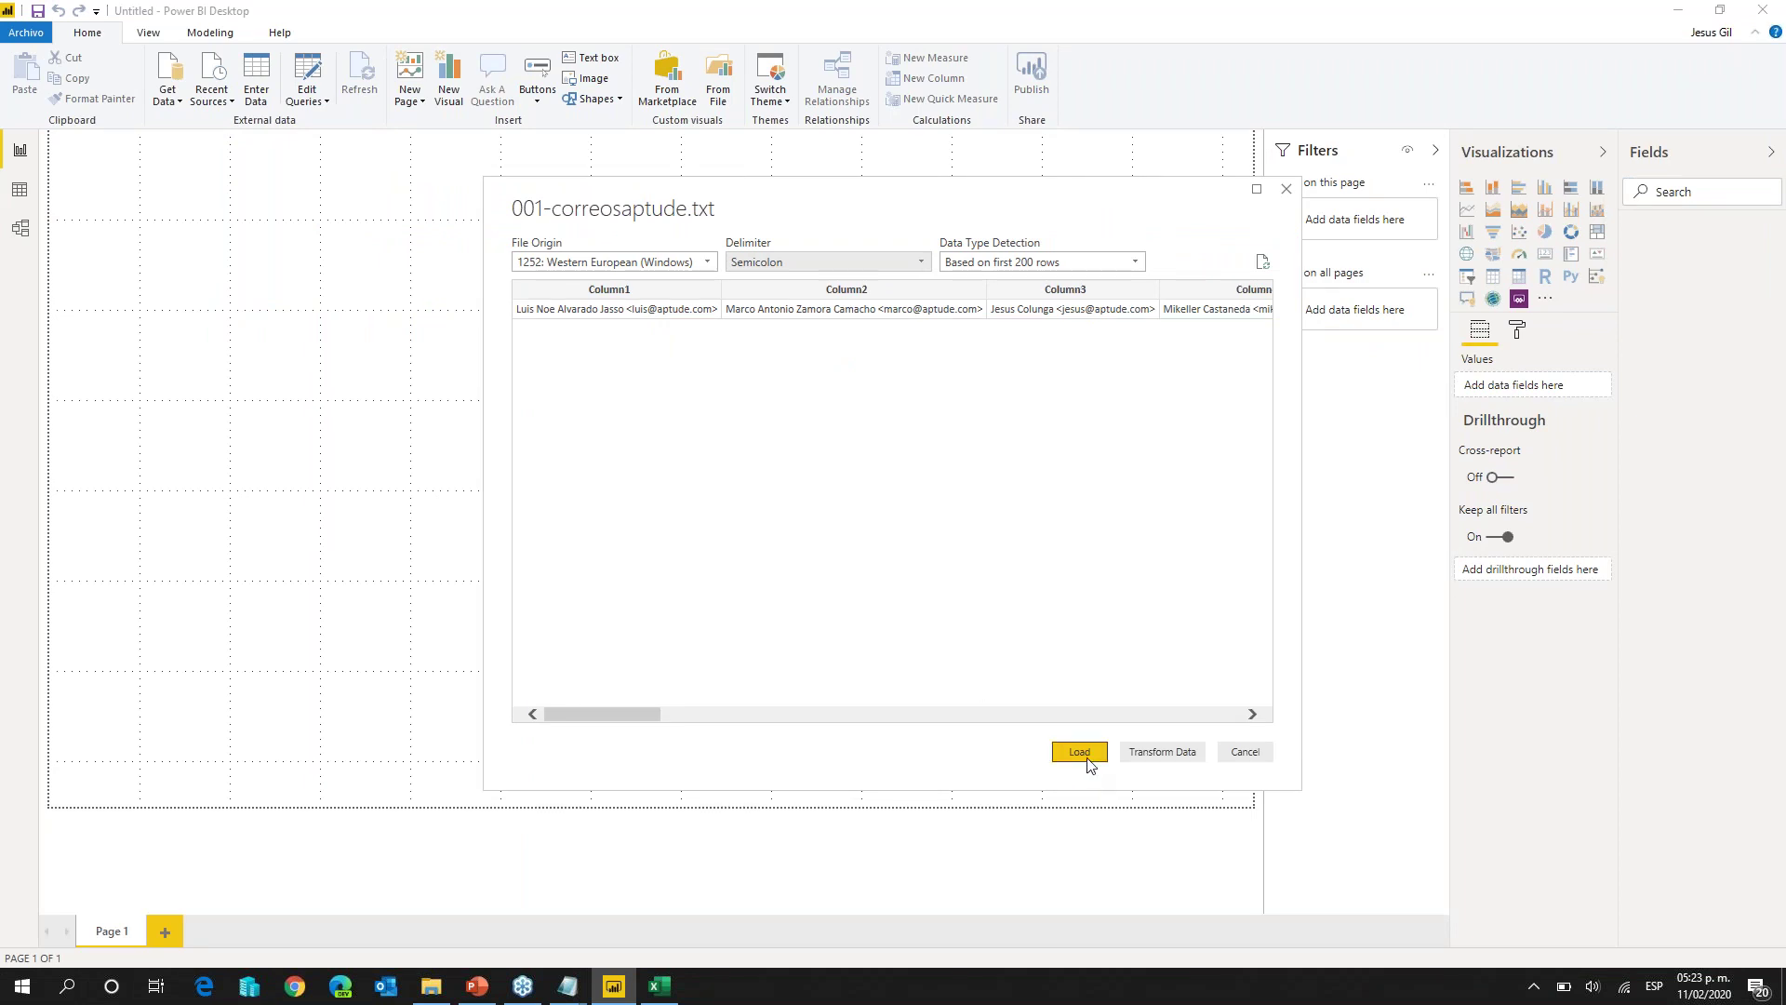
key("ctrl+1")
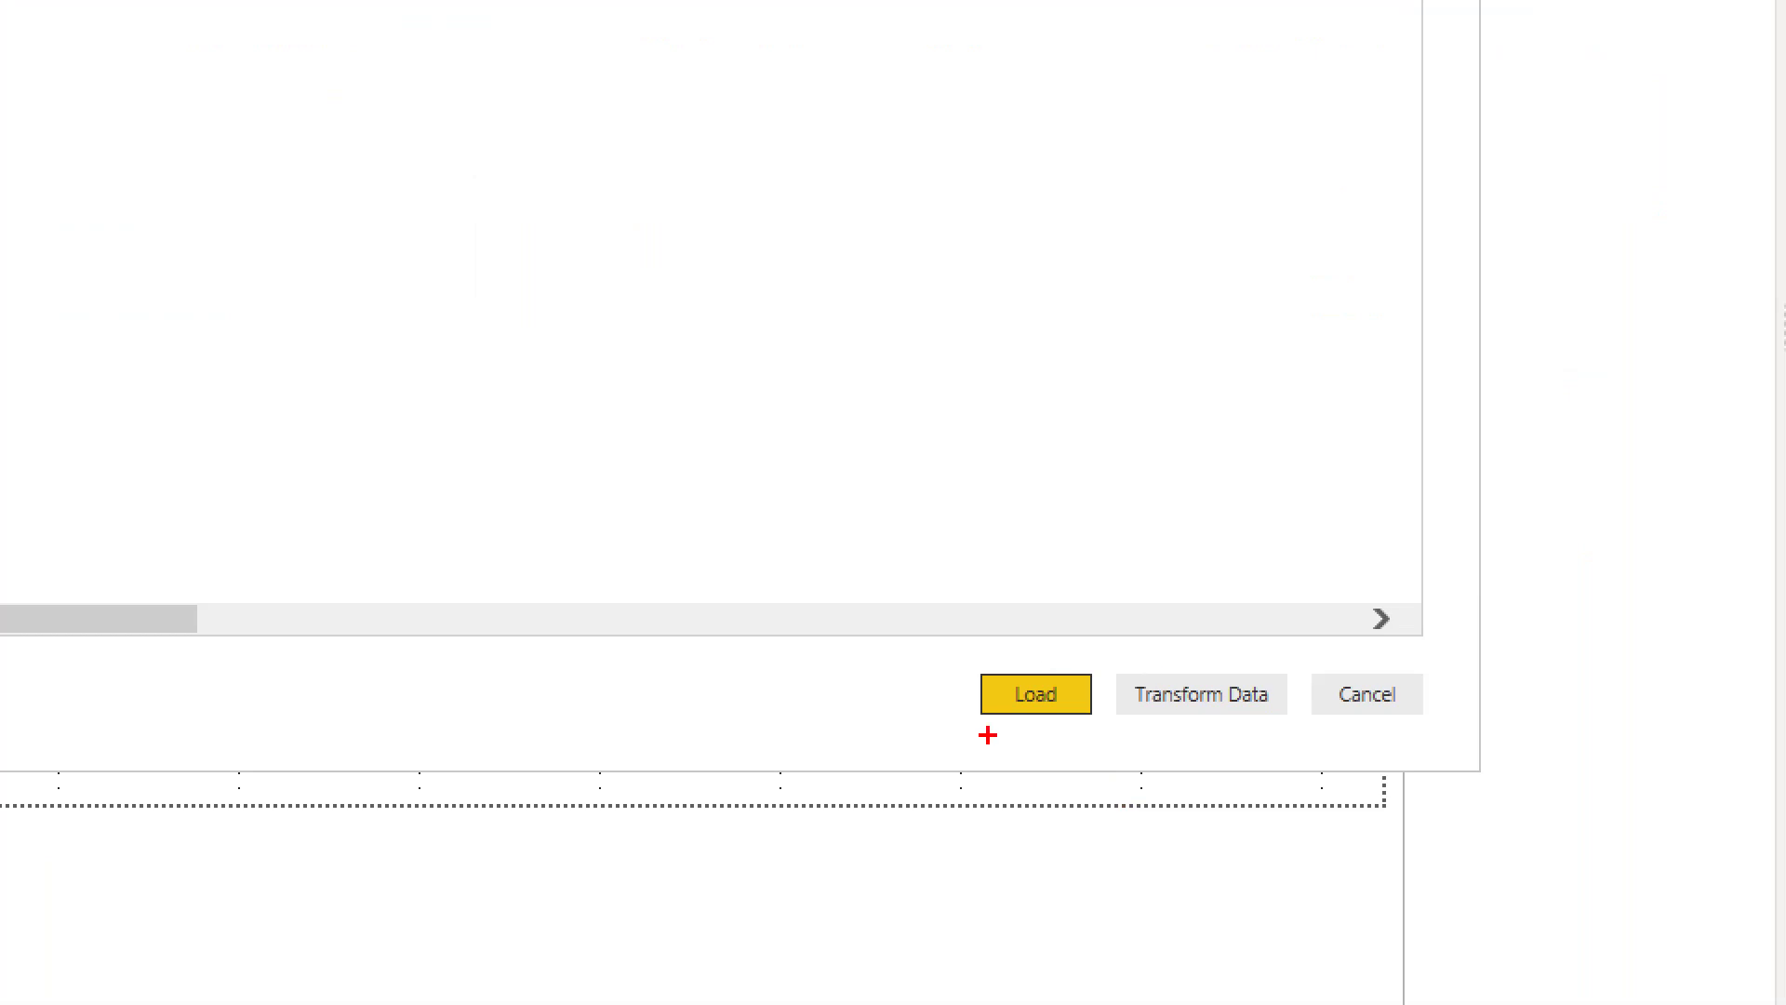
left_click_drag(1032, 729, 1032, 847)
key("Escape")
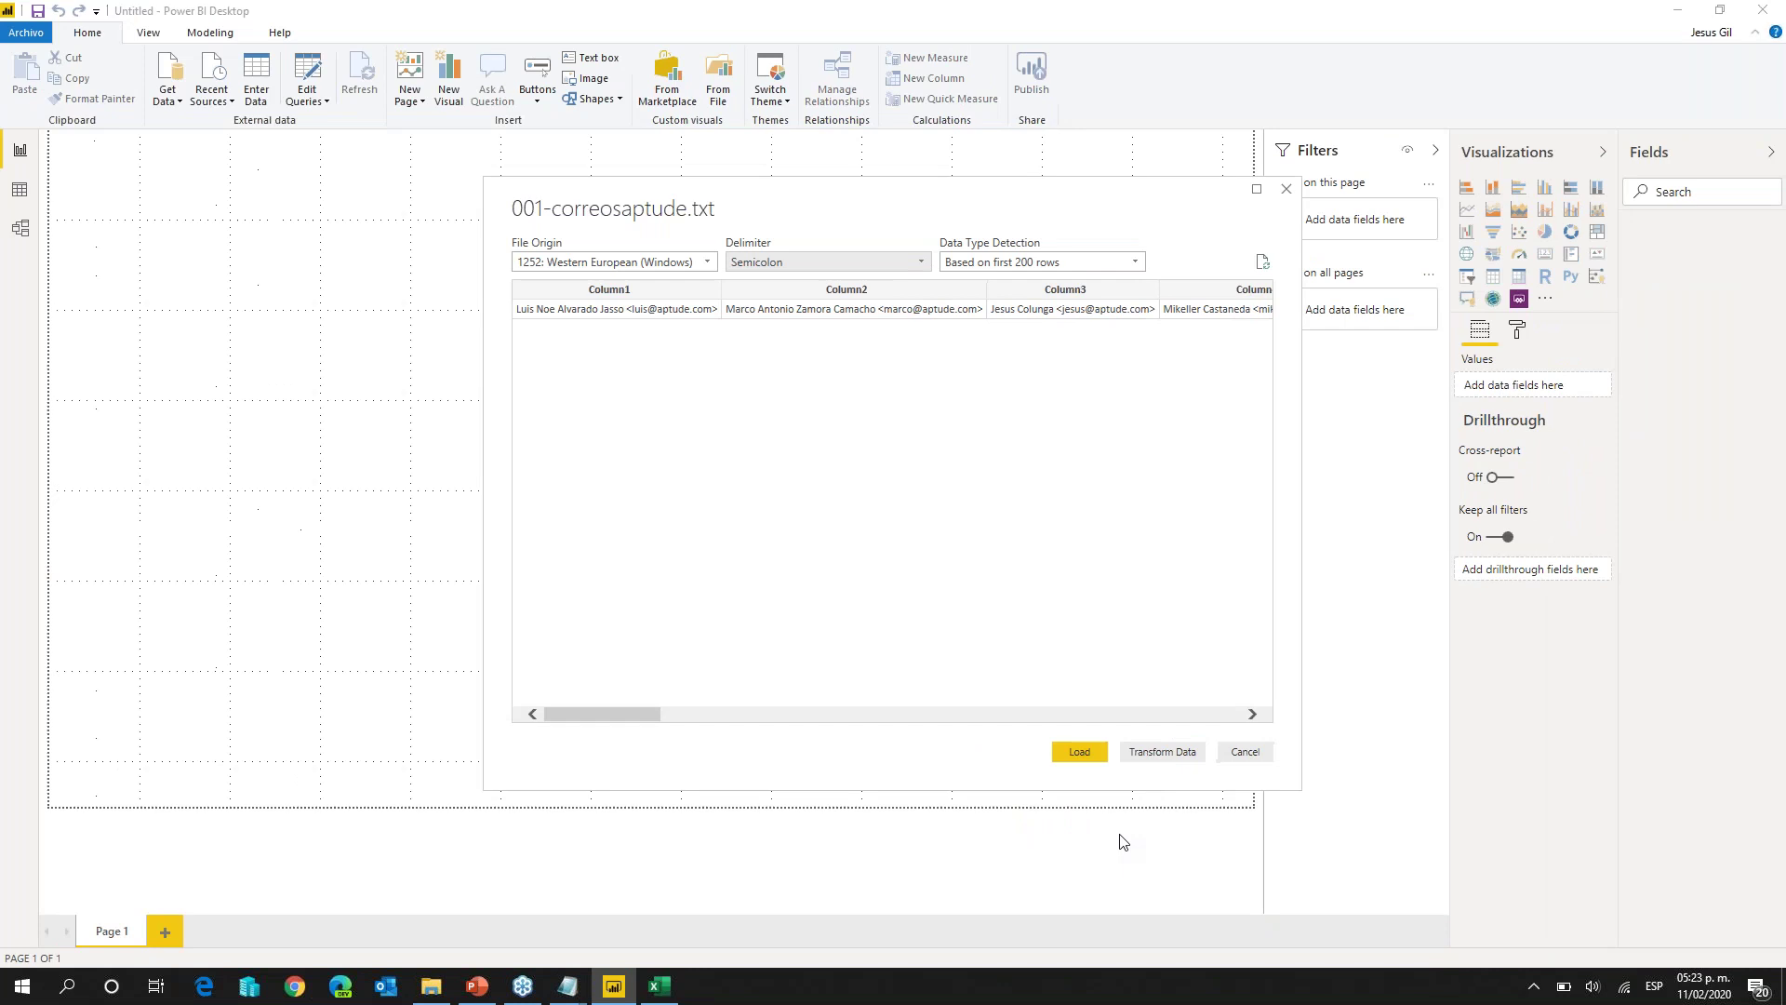
left_click(1079, 753)
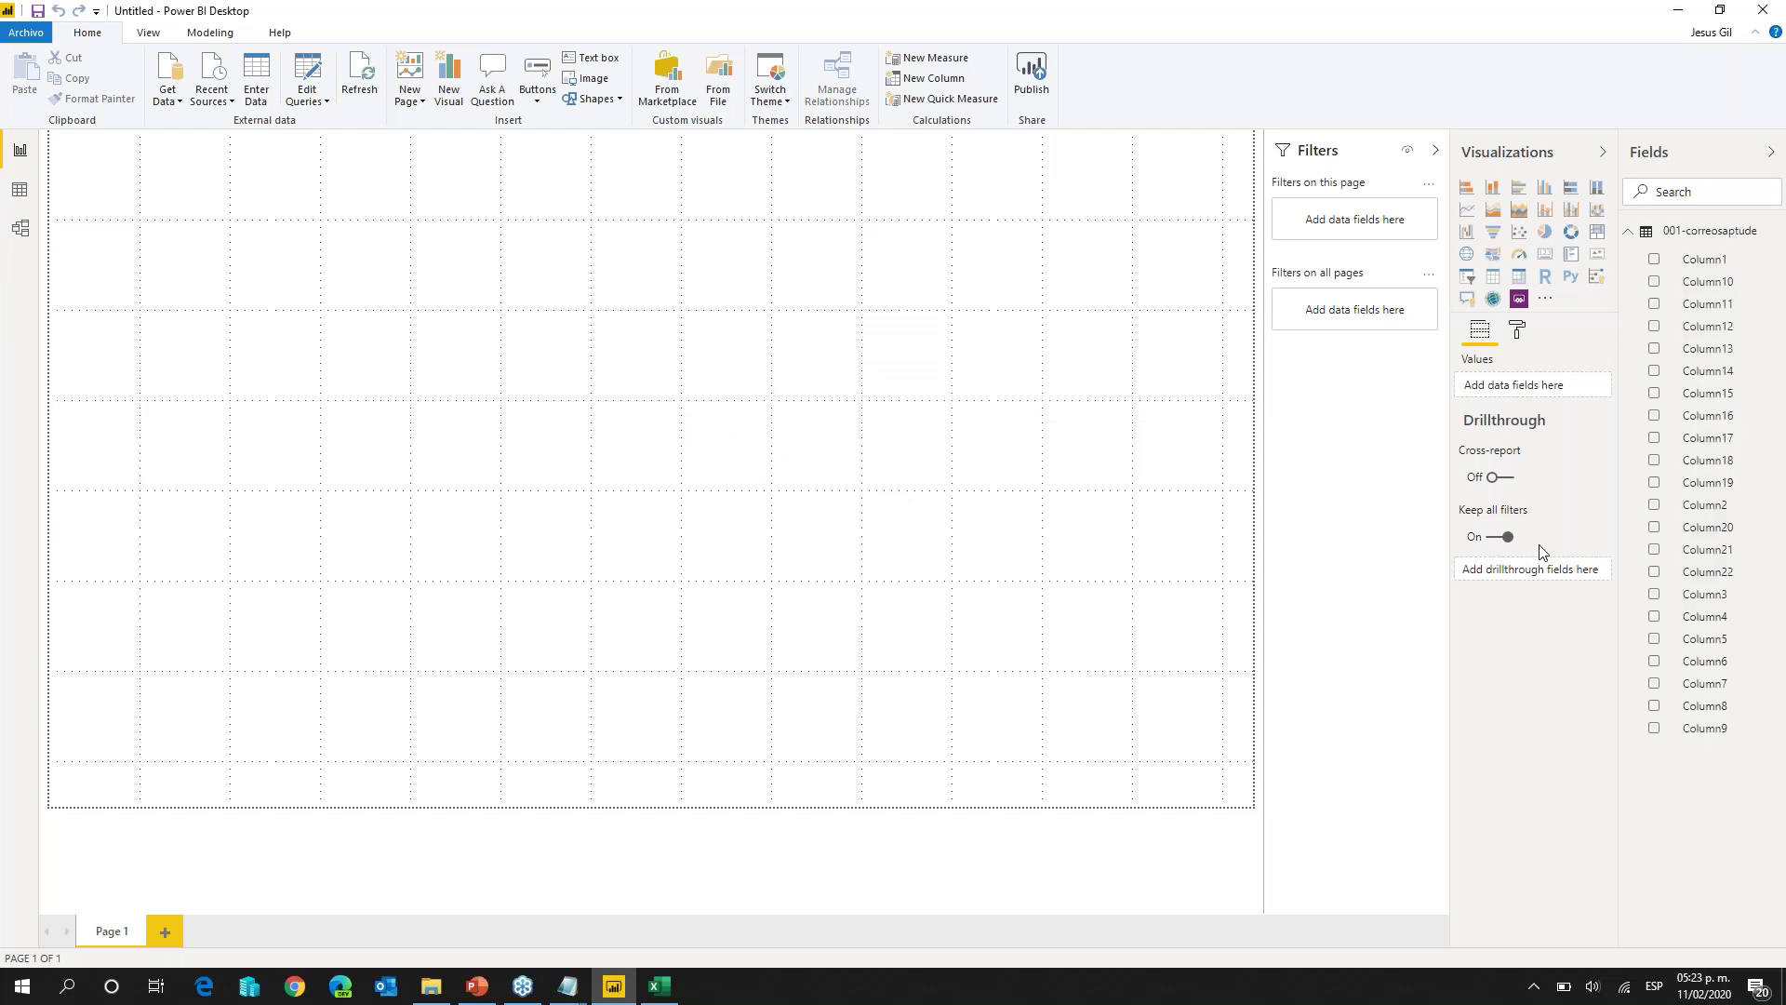
Step: Restore the Power BI Desktop window, reduce its size on the desktop, and review the imported fields of the 001-correosaptude table
left_click(1720, 10)
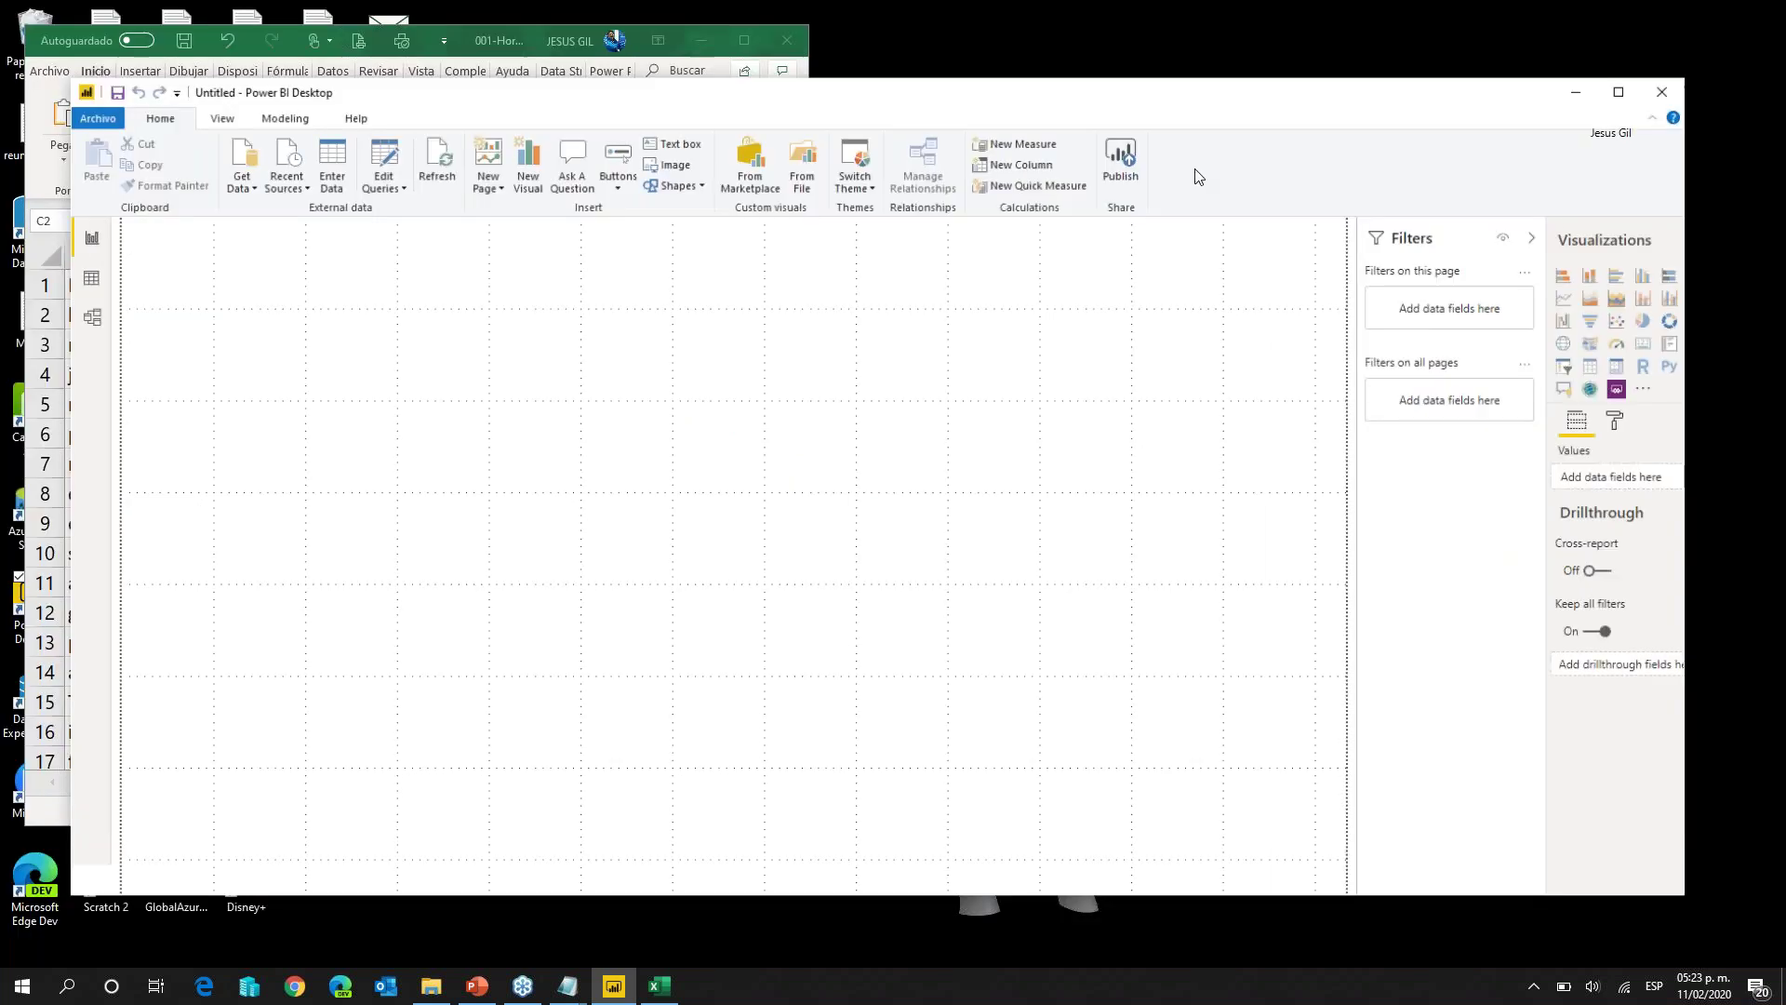
left_click_drag(1130, 112, 1047, 103)
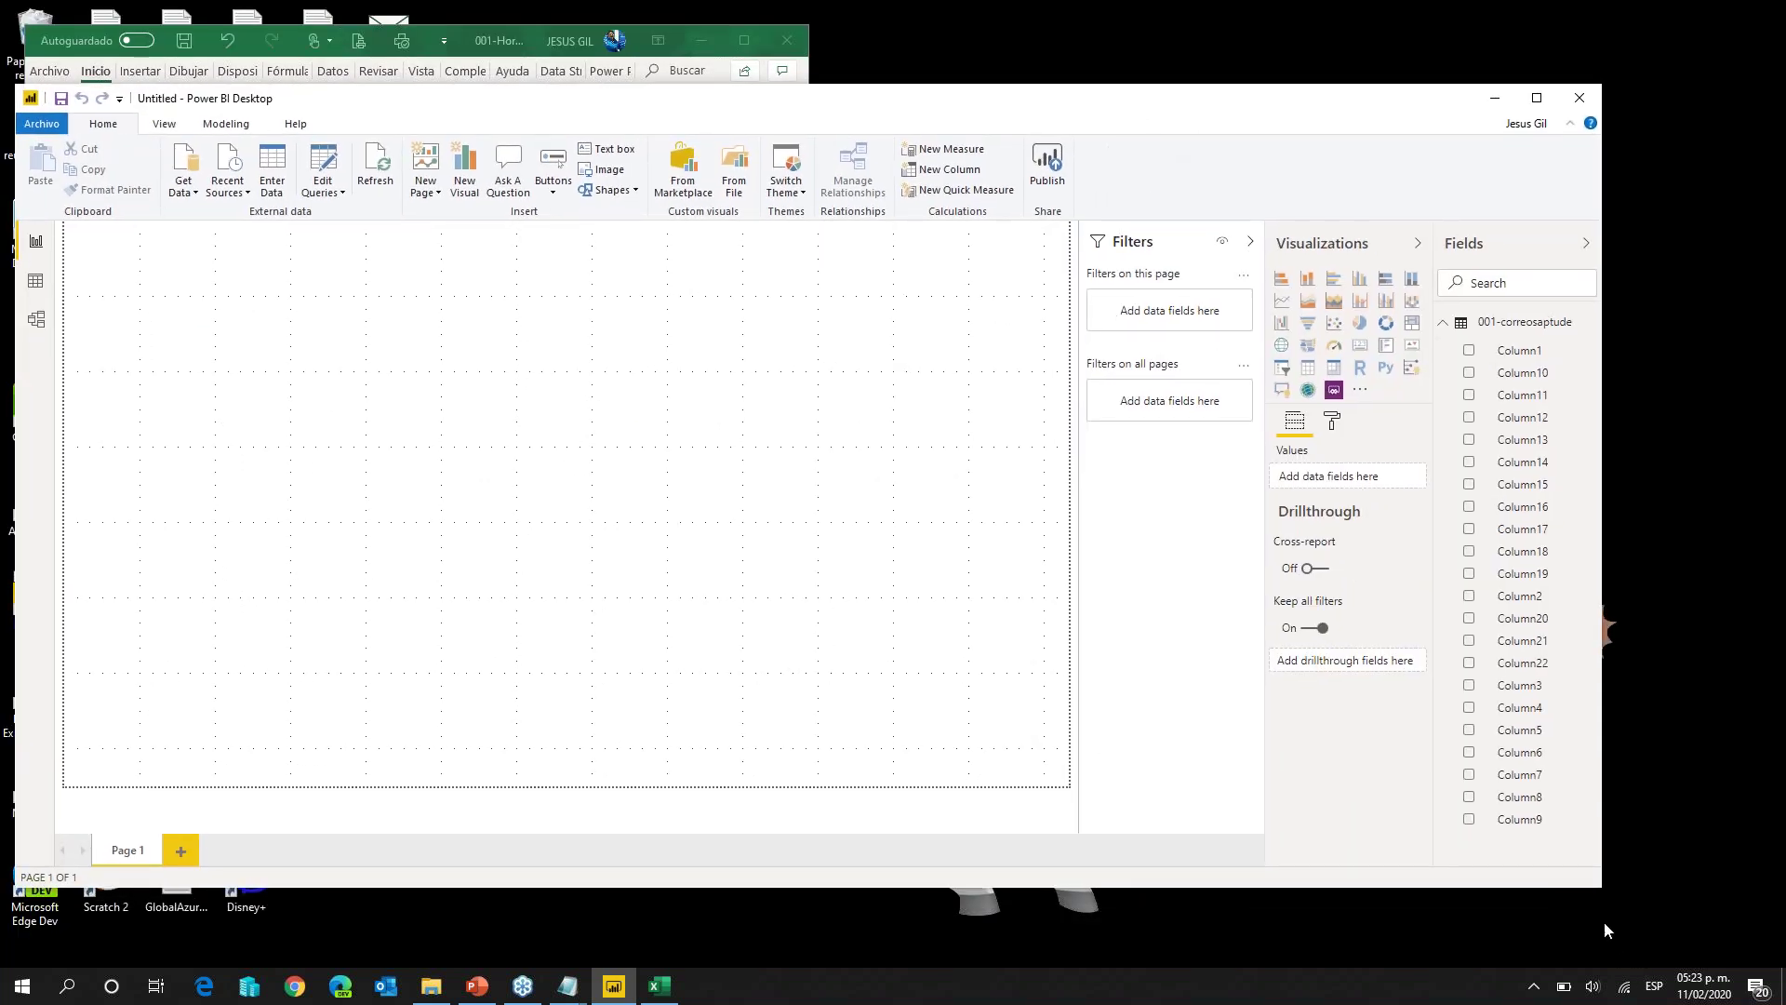
left_click_drag(1407, 864, 1331, 870)
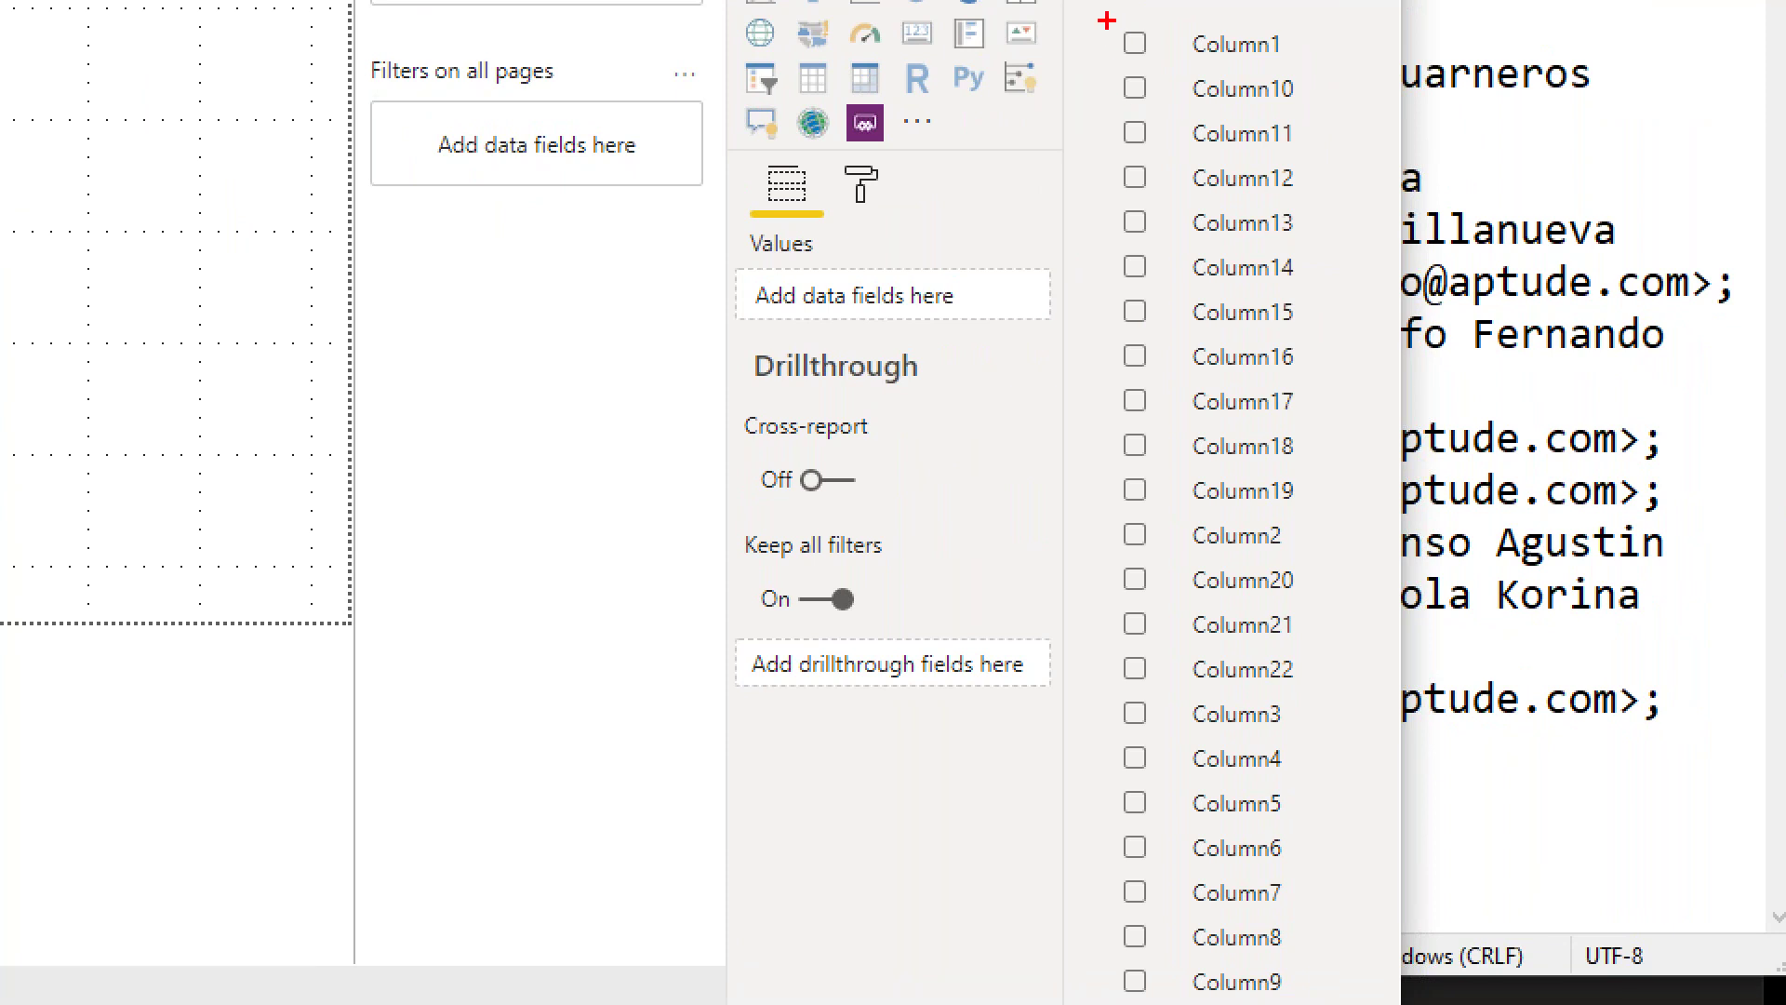
mouse_move(1109, 49)
left_mouse_down()
mouse_move(1070, 87)
mouse_move(1053, 182)
left_mouse_up()
left_click_drag(1097, 316, 1050, 350)
left_click_drag(1048, 935, 1402, 1004)
key("Escape")
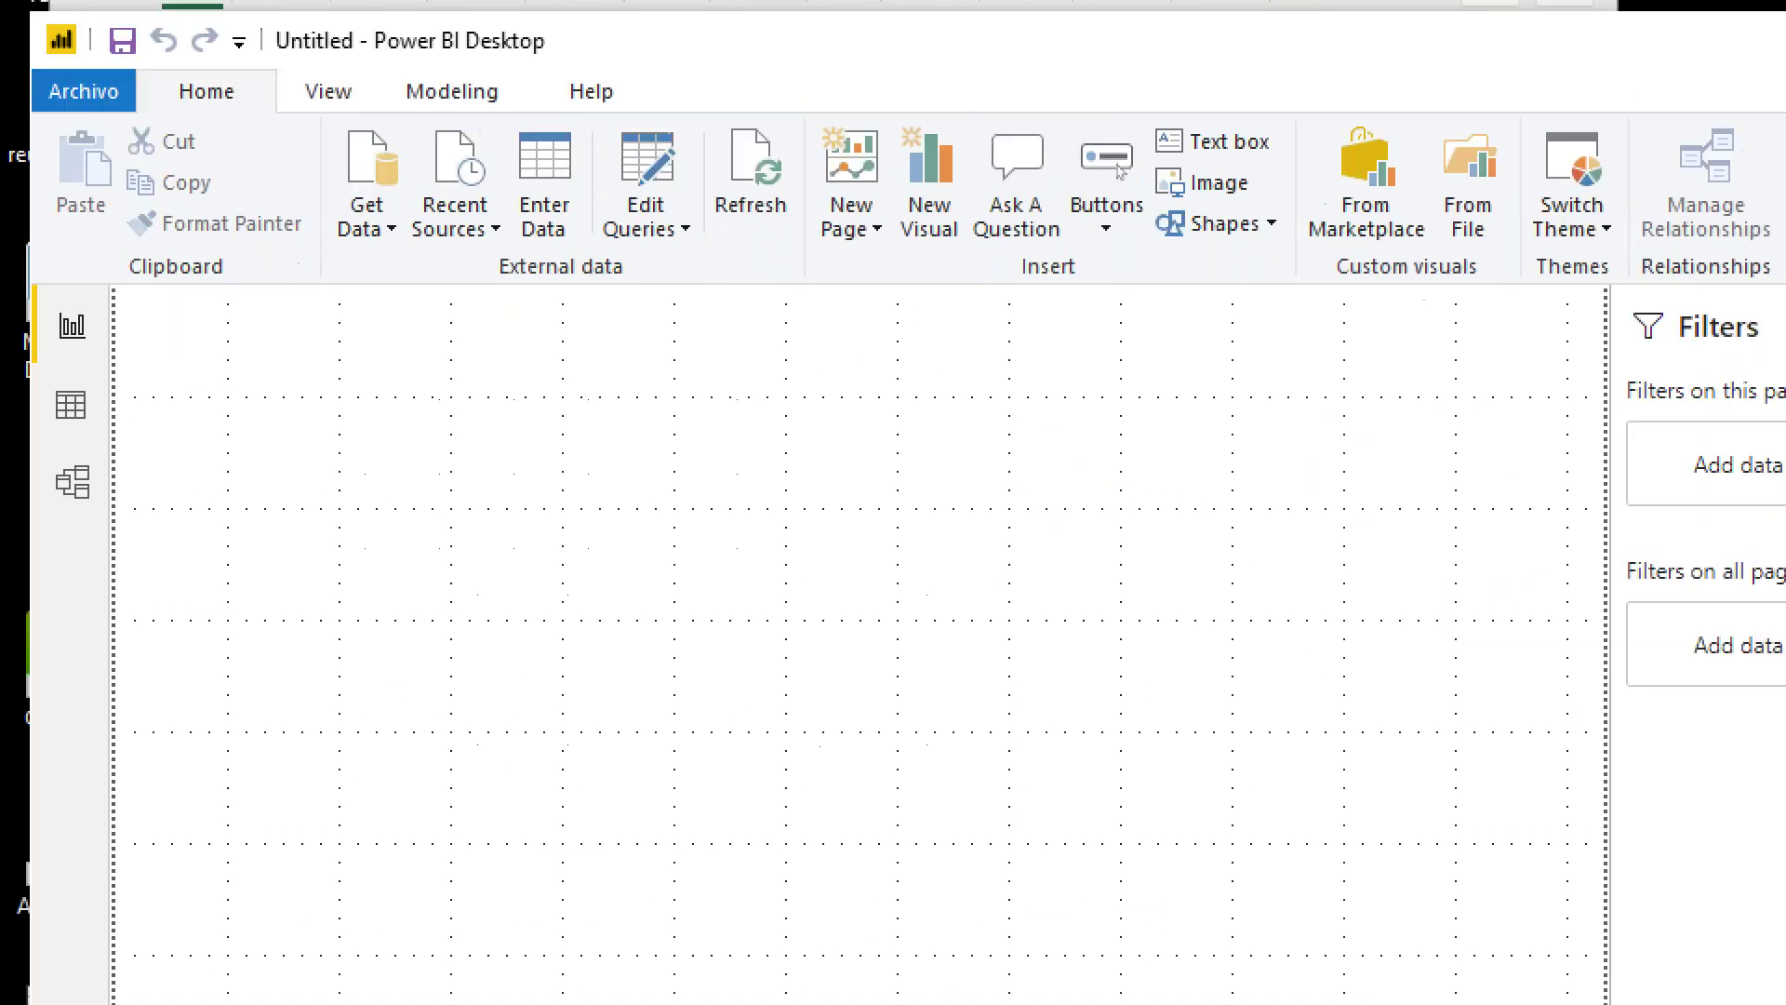
Step: Open the 001-correosaptude query in the Power Query Editor and restore its window to a smaller size
left_click_drag(596, 103, 729, 288)
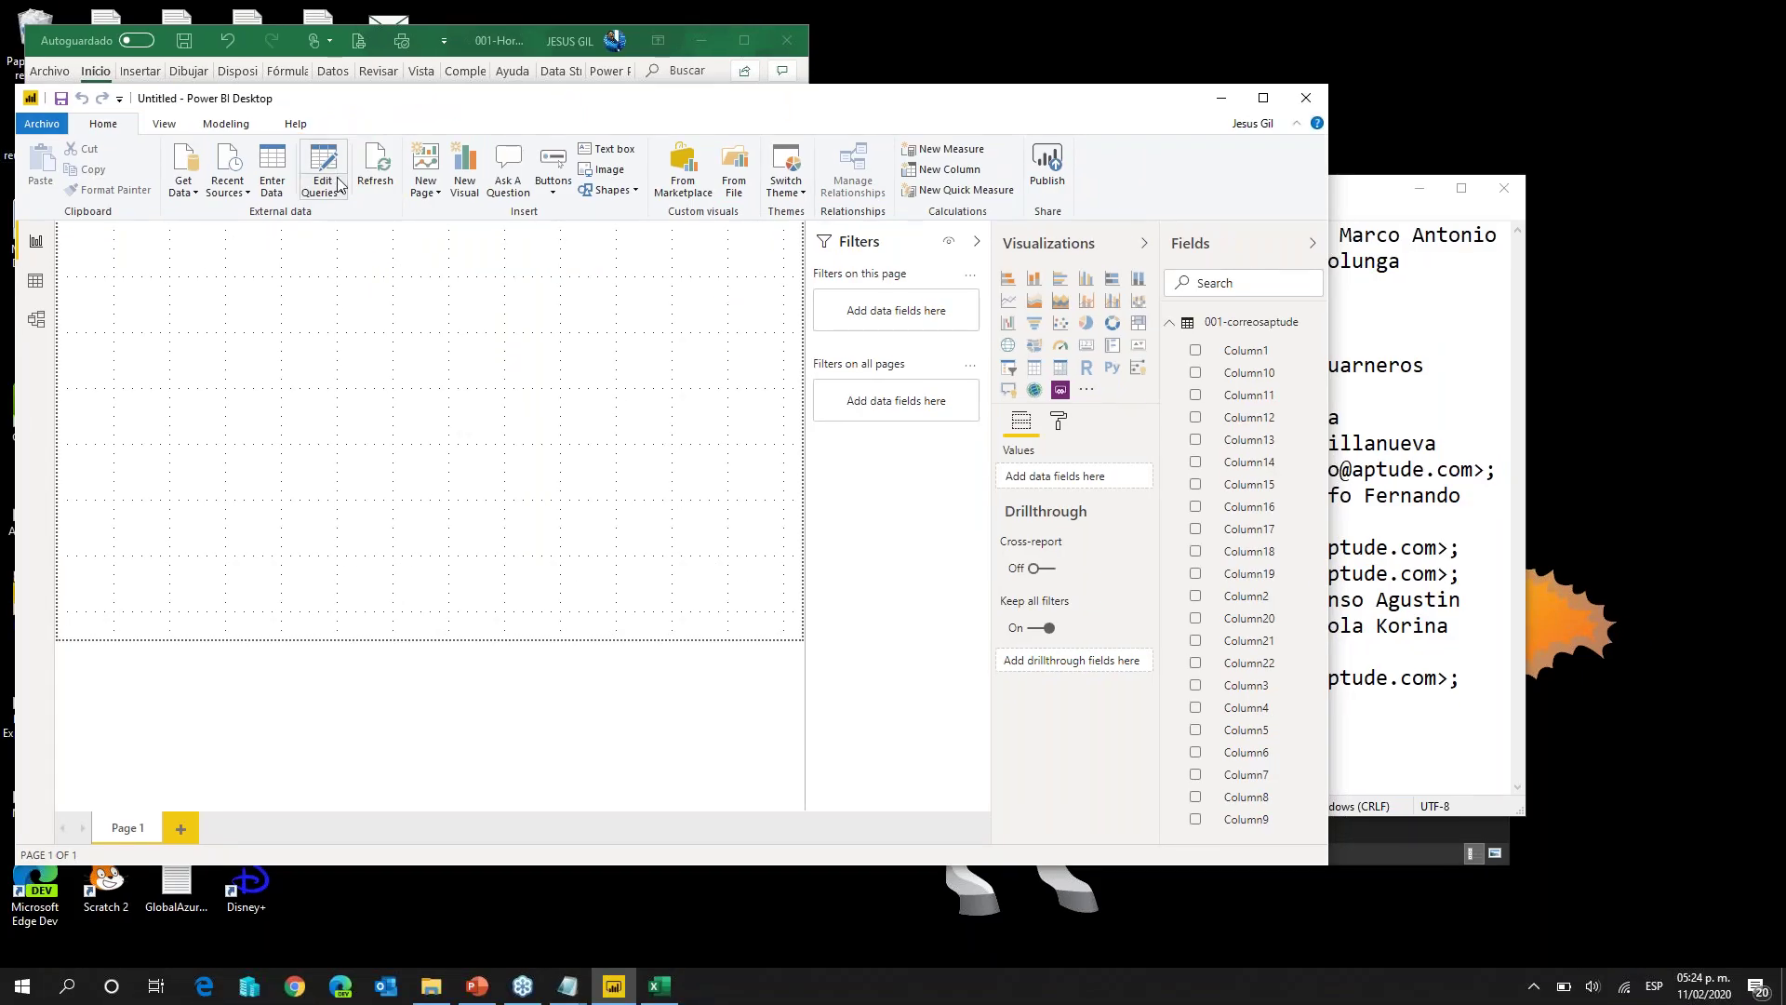
left_click(658, 218)
left_click(307, 212)
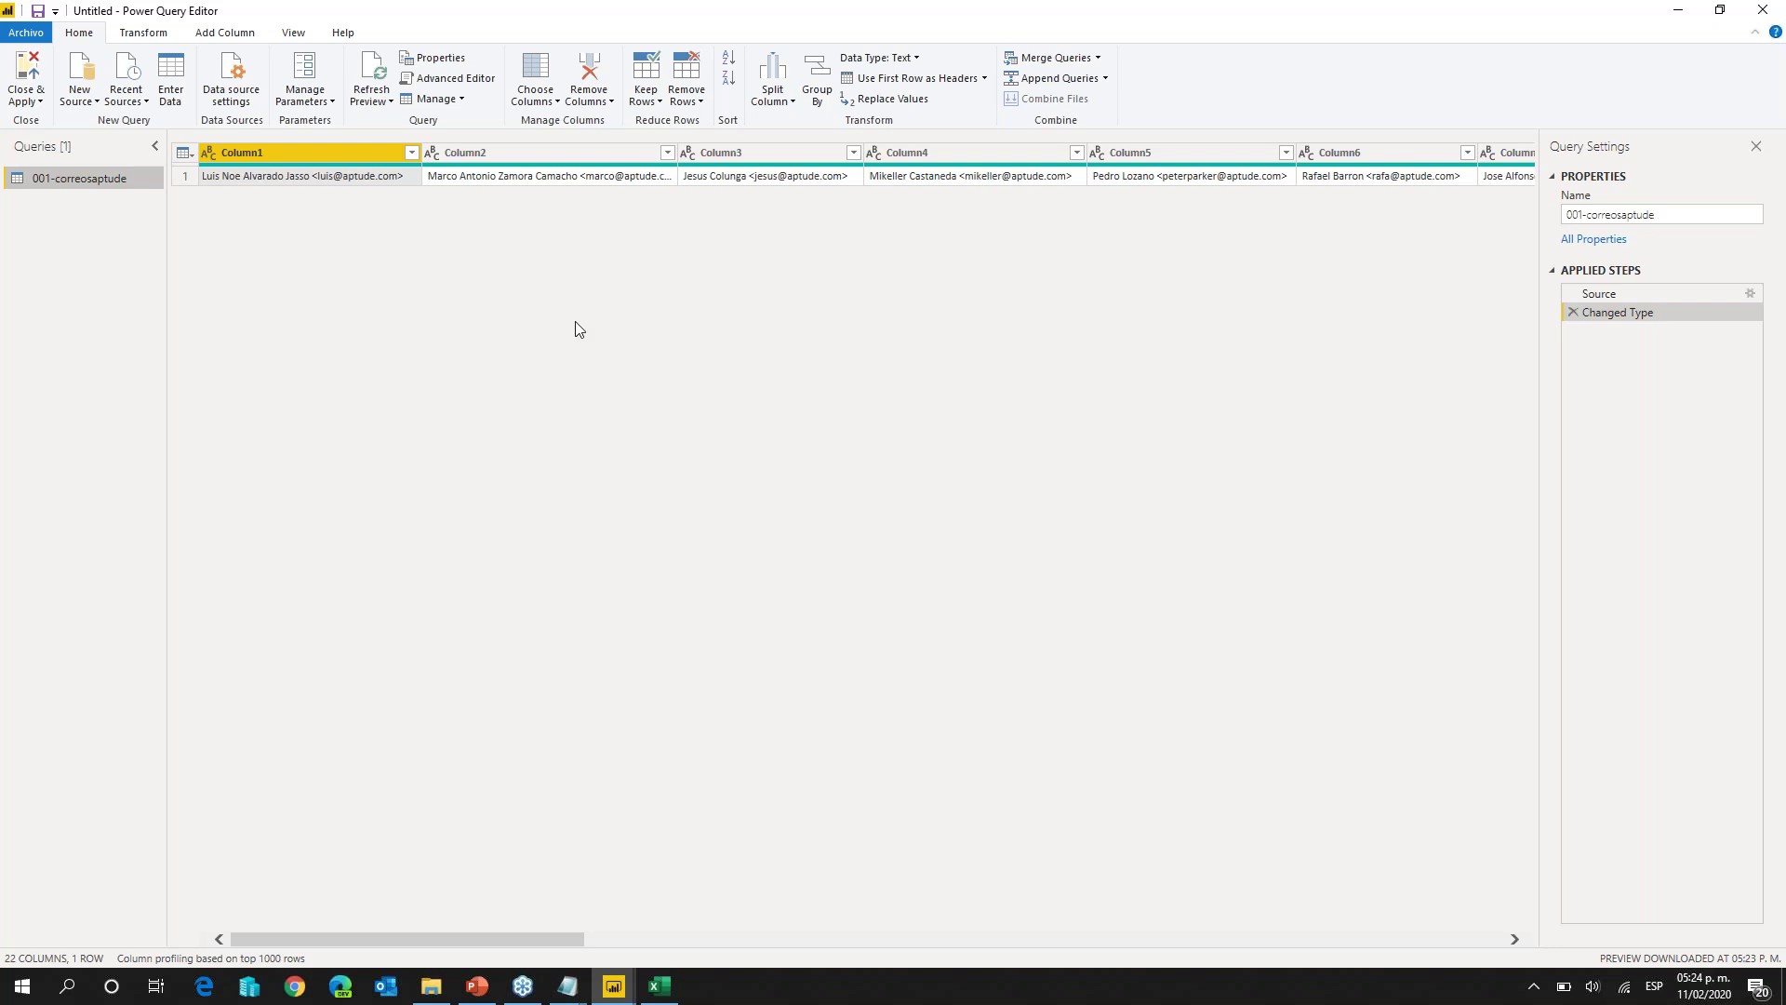
left_click(1720, 9)
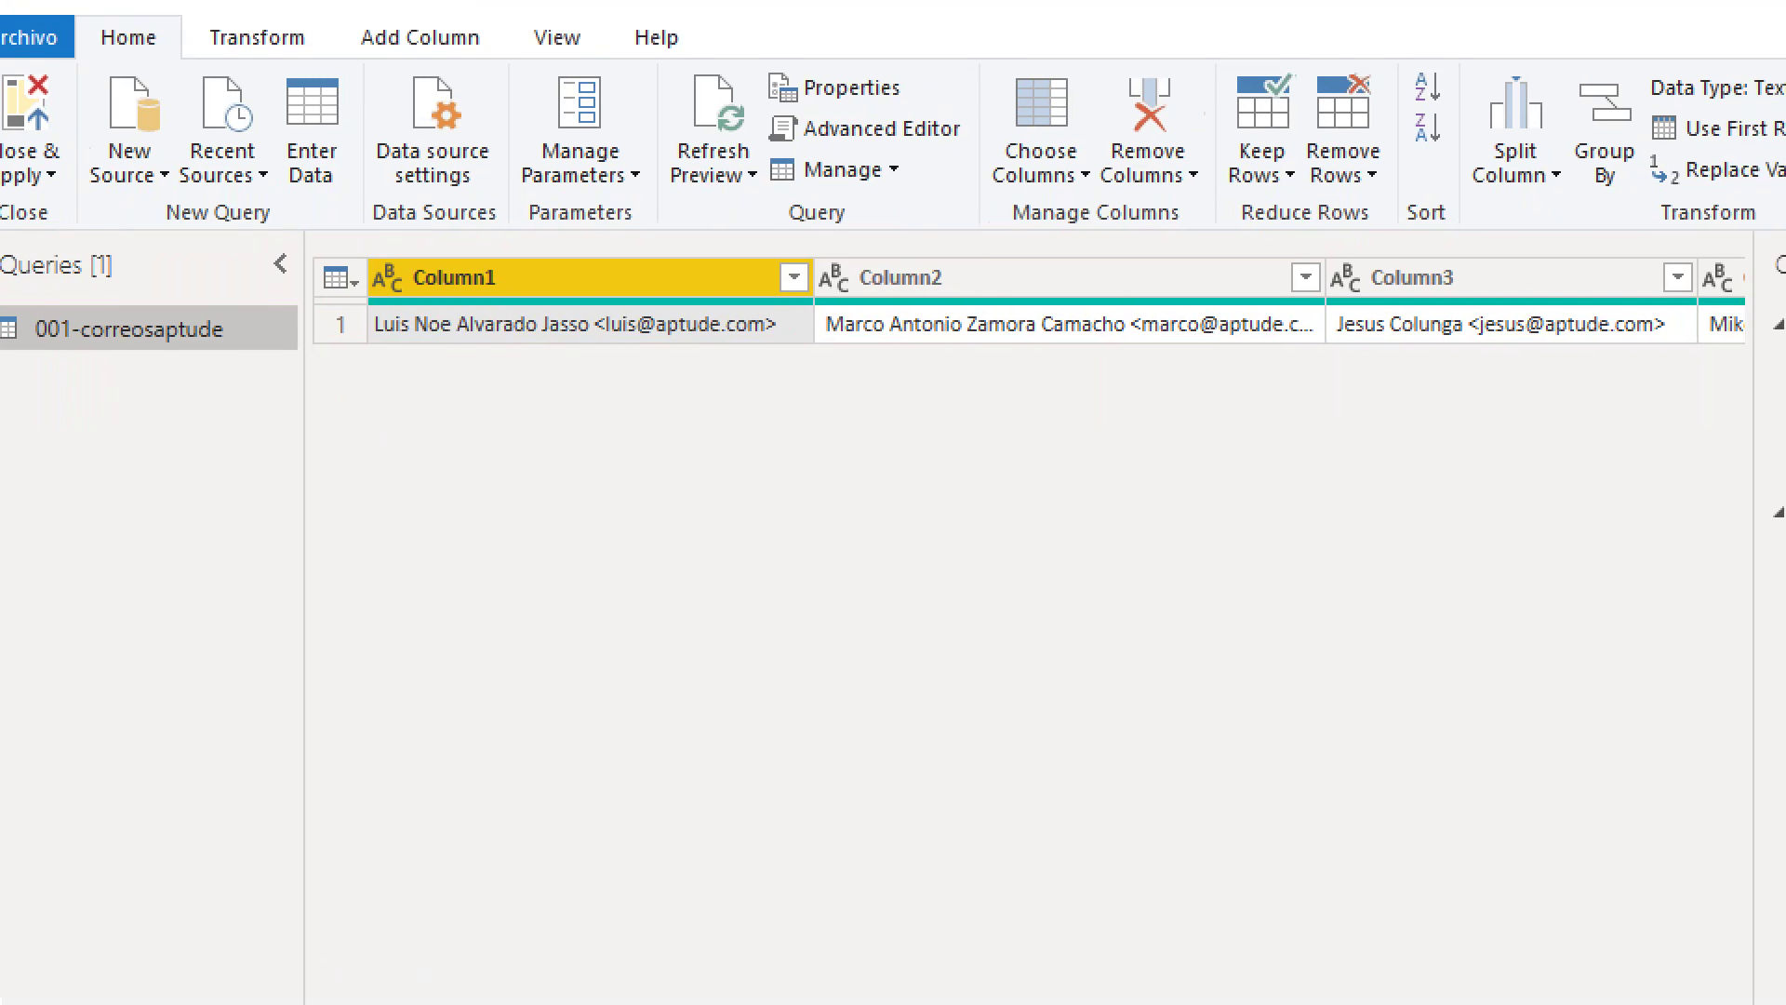
Step: Examine how the contacts are spread across columns in the 001-correosaptude query and review its applied steps
left_click_drag(456, 328, 591, 456)
left_click_drag(784, 321, 1010, 482)
left_click_drag(1285, 324, 1357, 416)
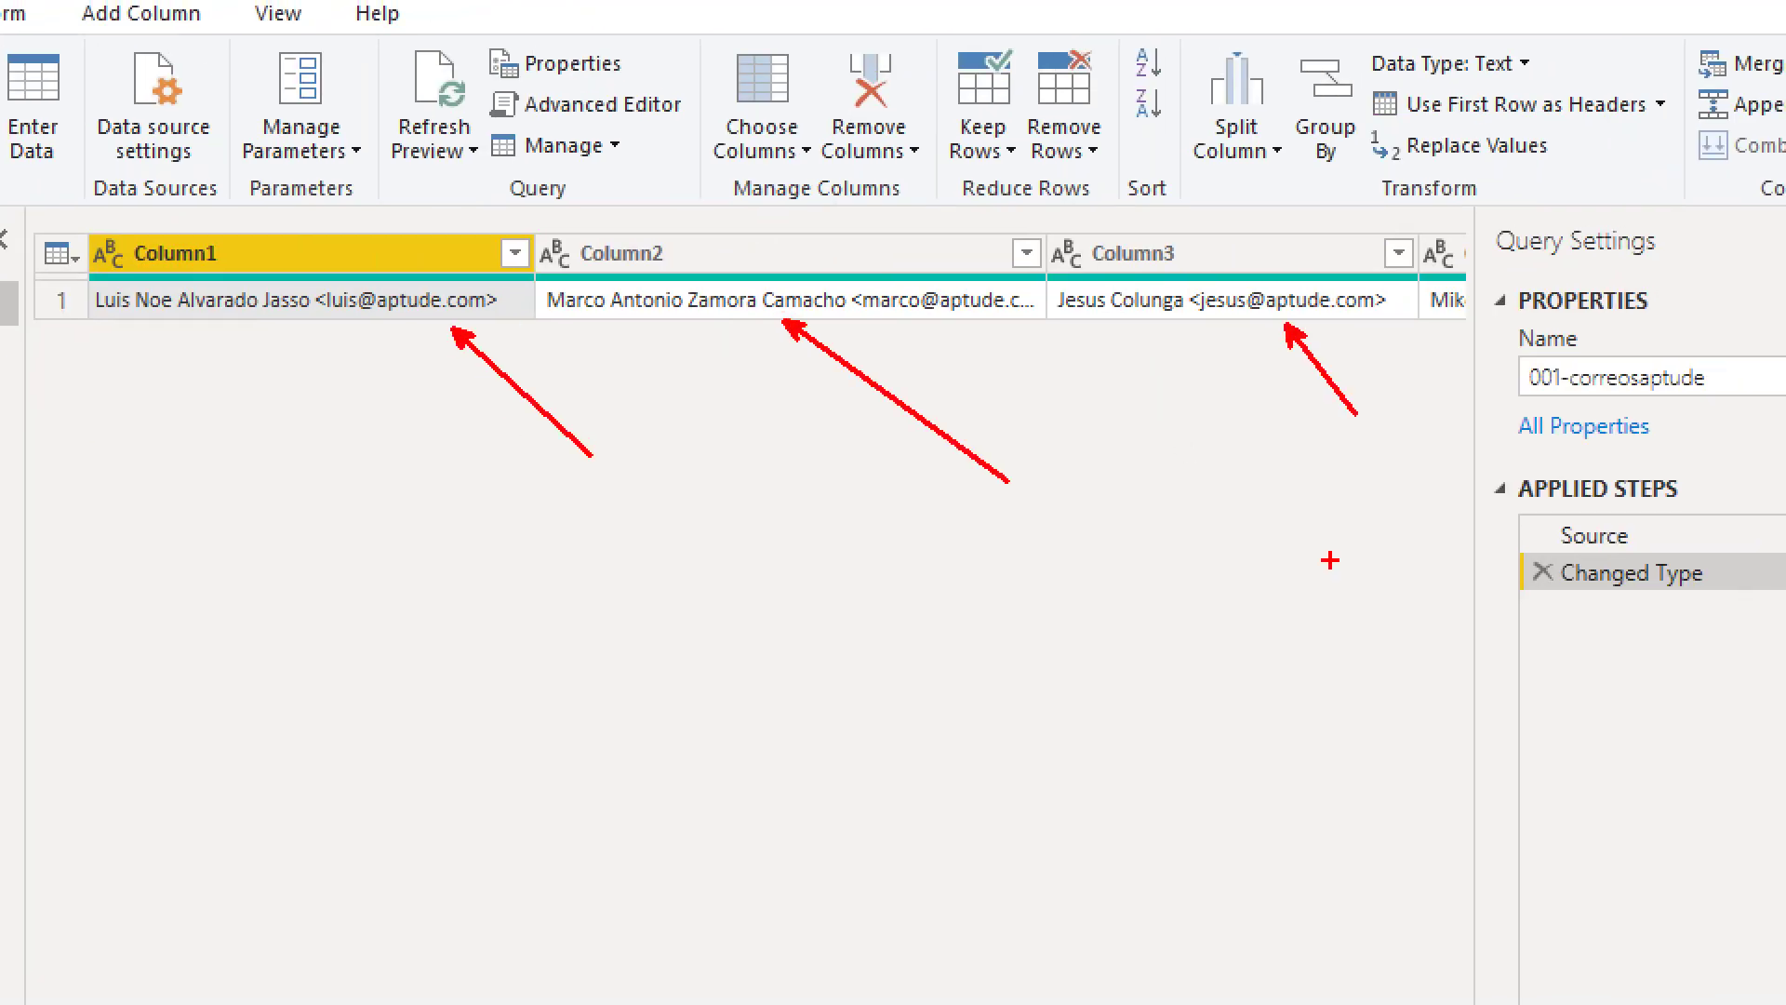
key("Escape")
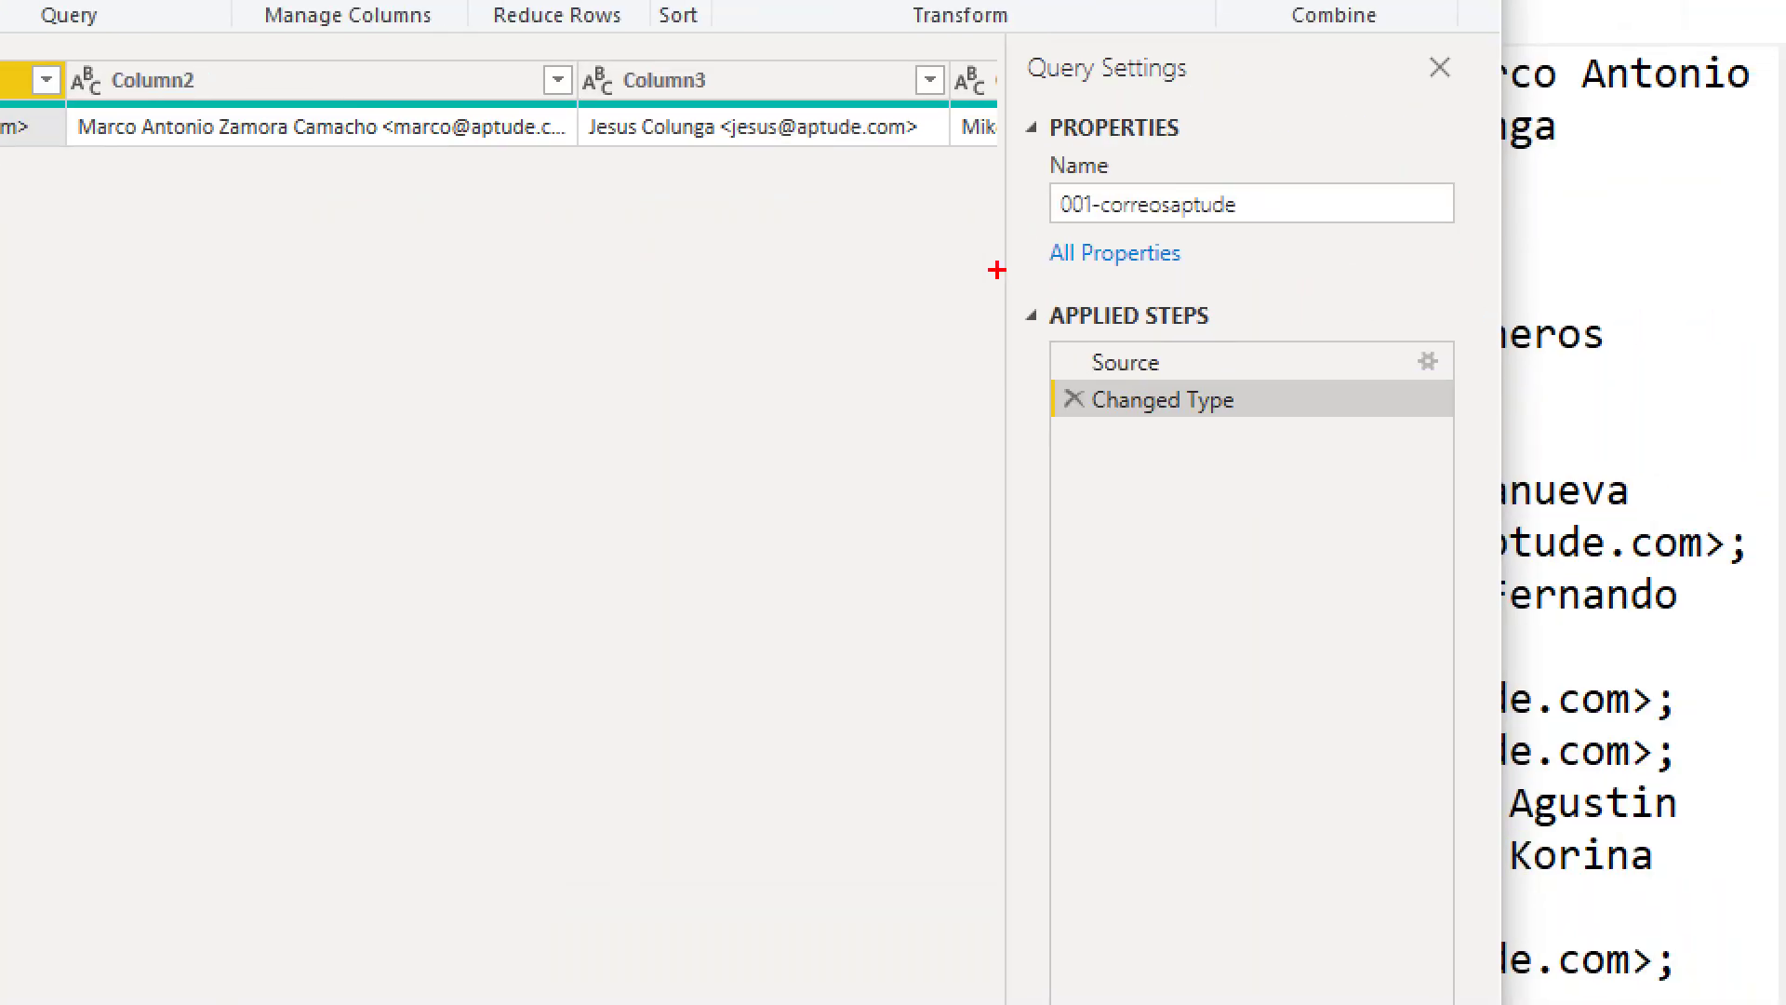
mouse_move(996, 273)
left_mouse_down()
mouse_move(1527, 507)
mouse_move(1494, 507)
left_mouse_up()
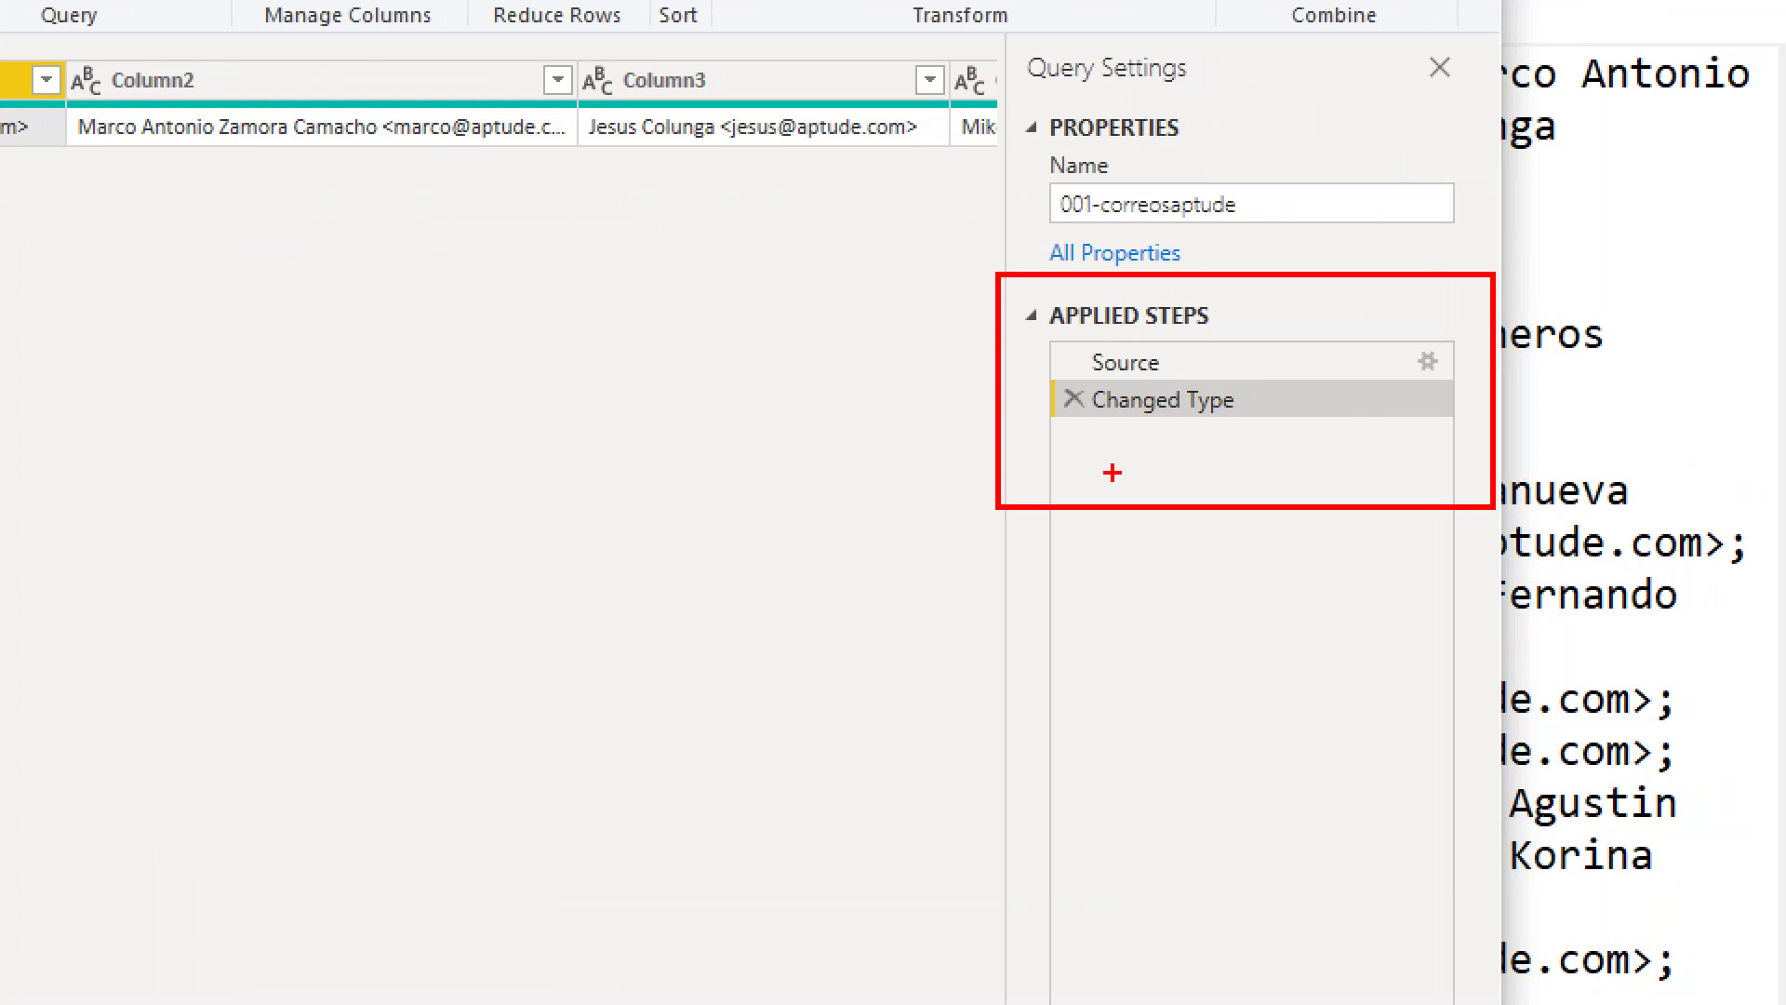
key("Escape")
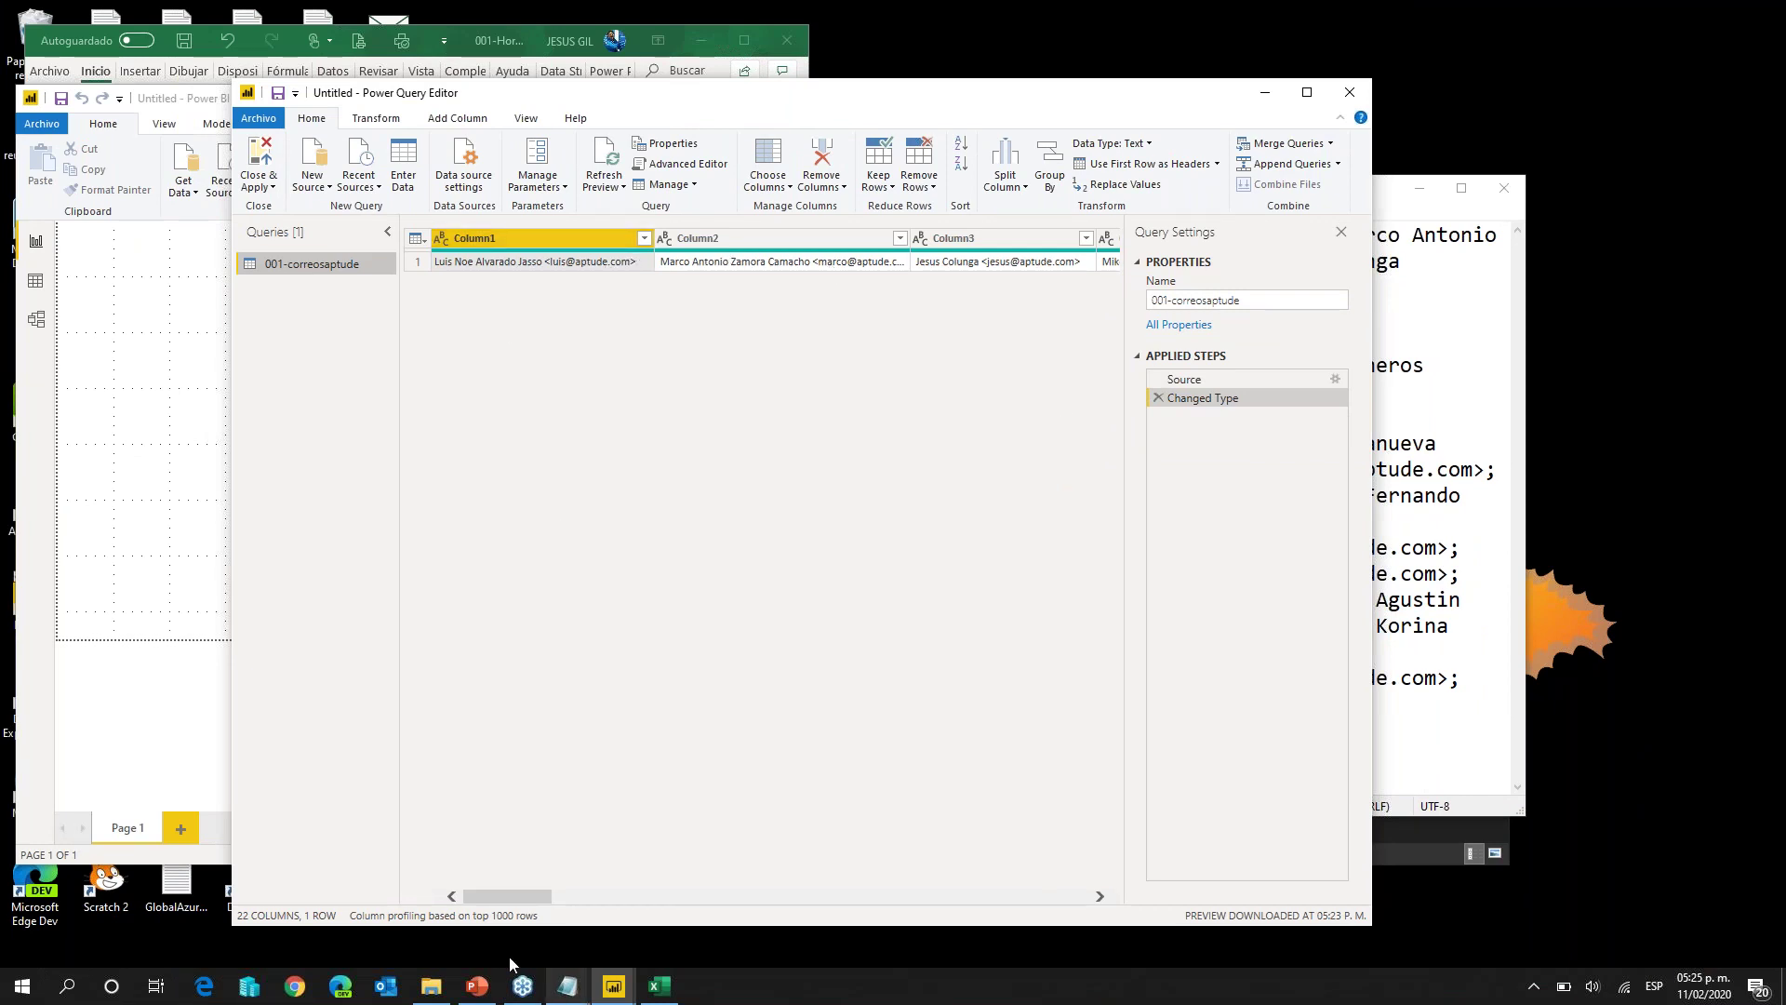
Step: Compare the query's columns through Column22 with the row layout of the Enero2020 sheet in Excel, returning to the Power Query Editor
left_click_drag(523, 896, 1070, 897)
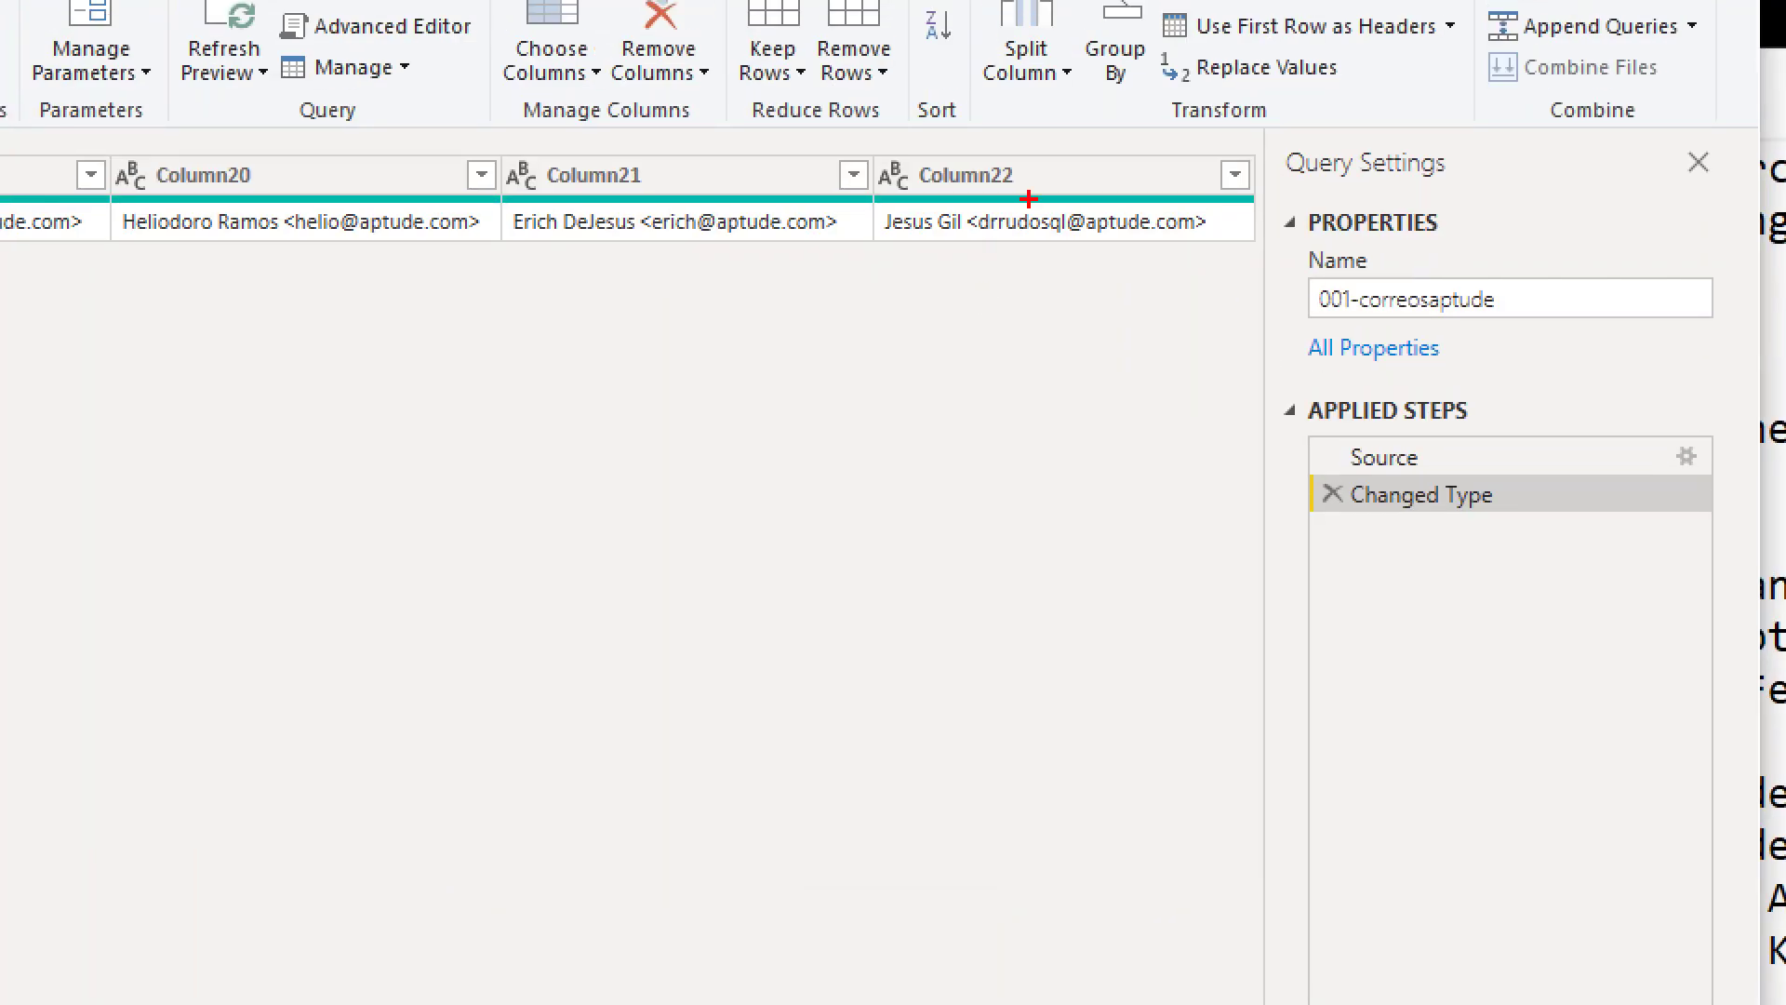
left_click_drag(1028, 198, 1131, 148)
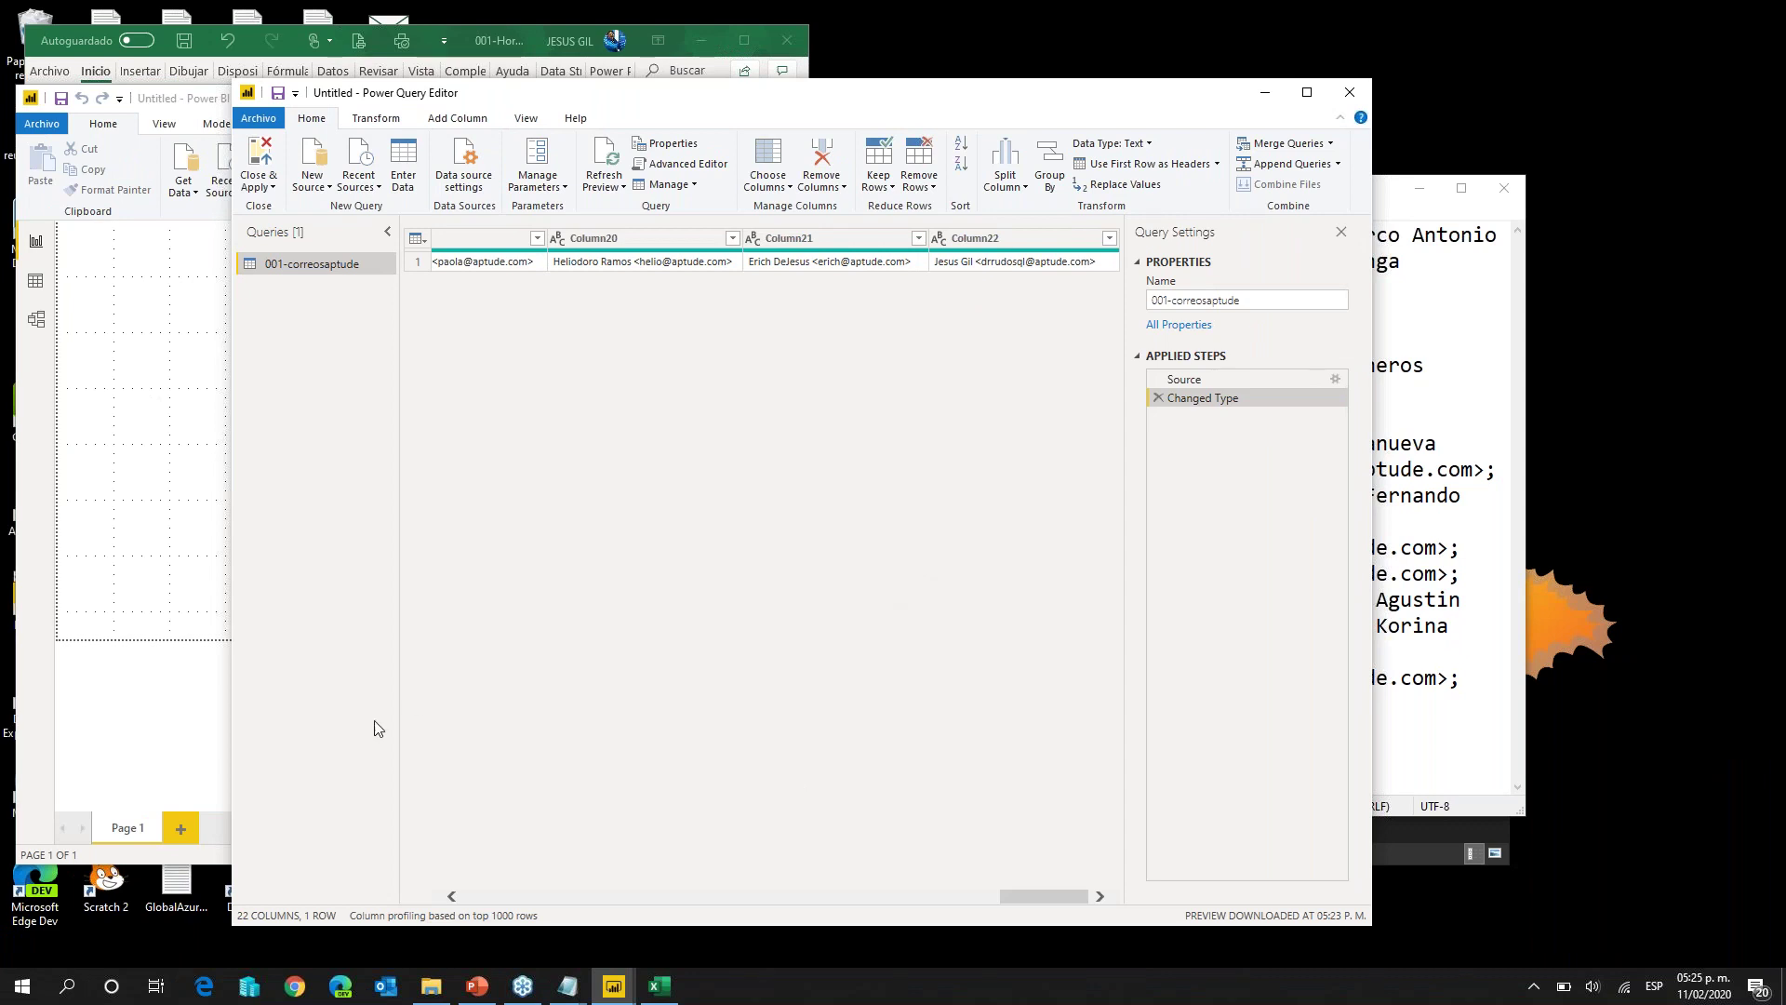
left_click(660, 986)
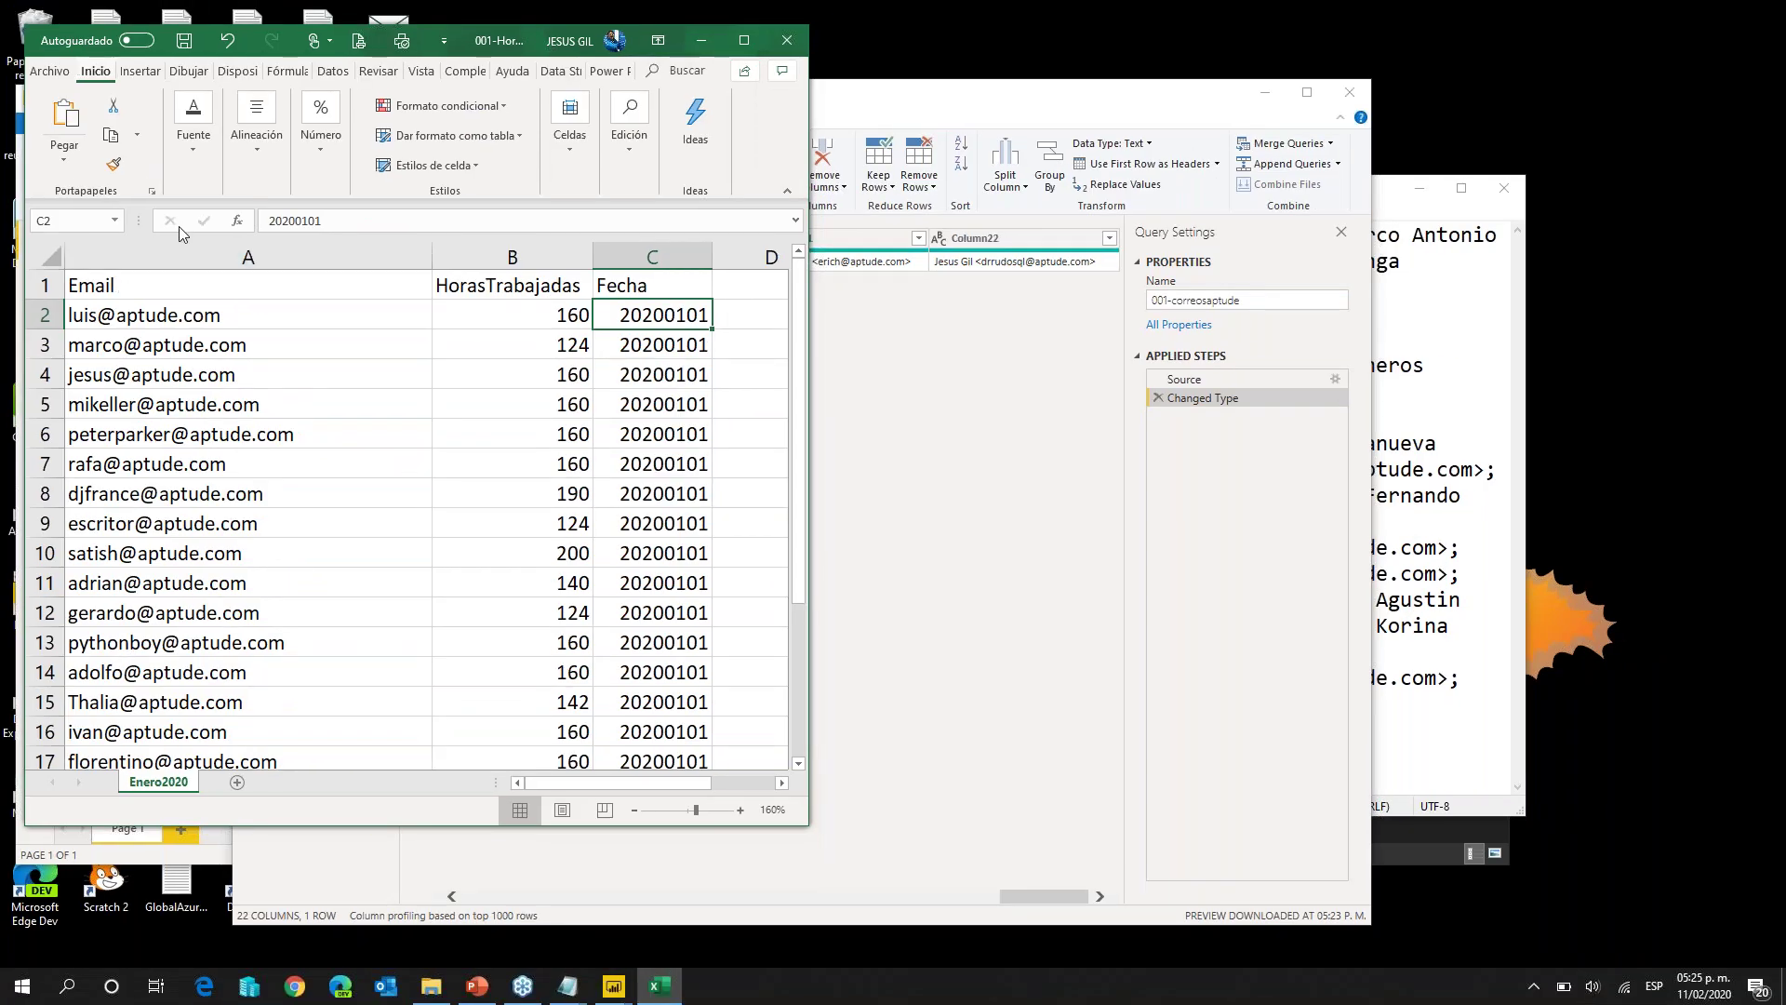
left_click(614, 986)
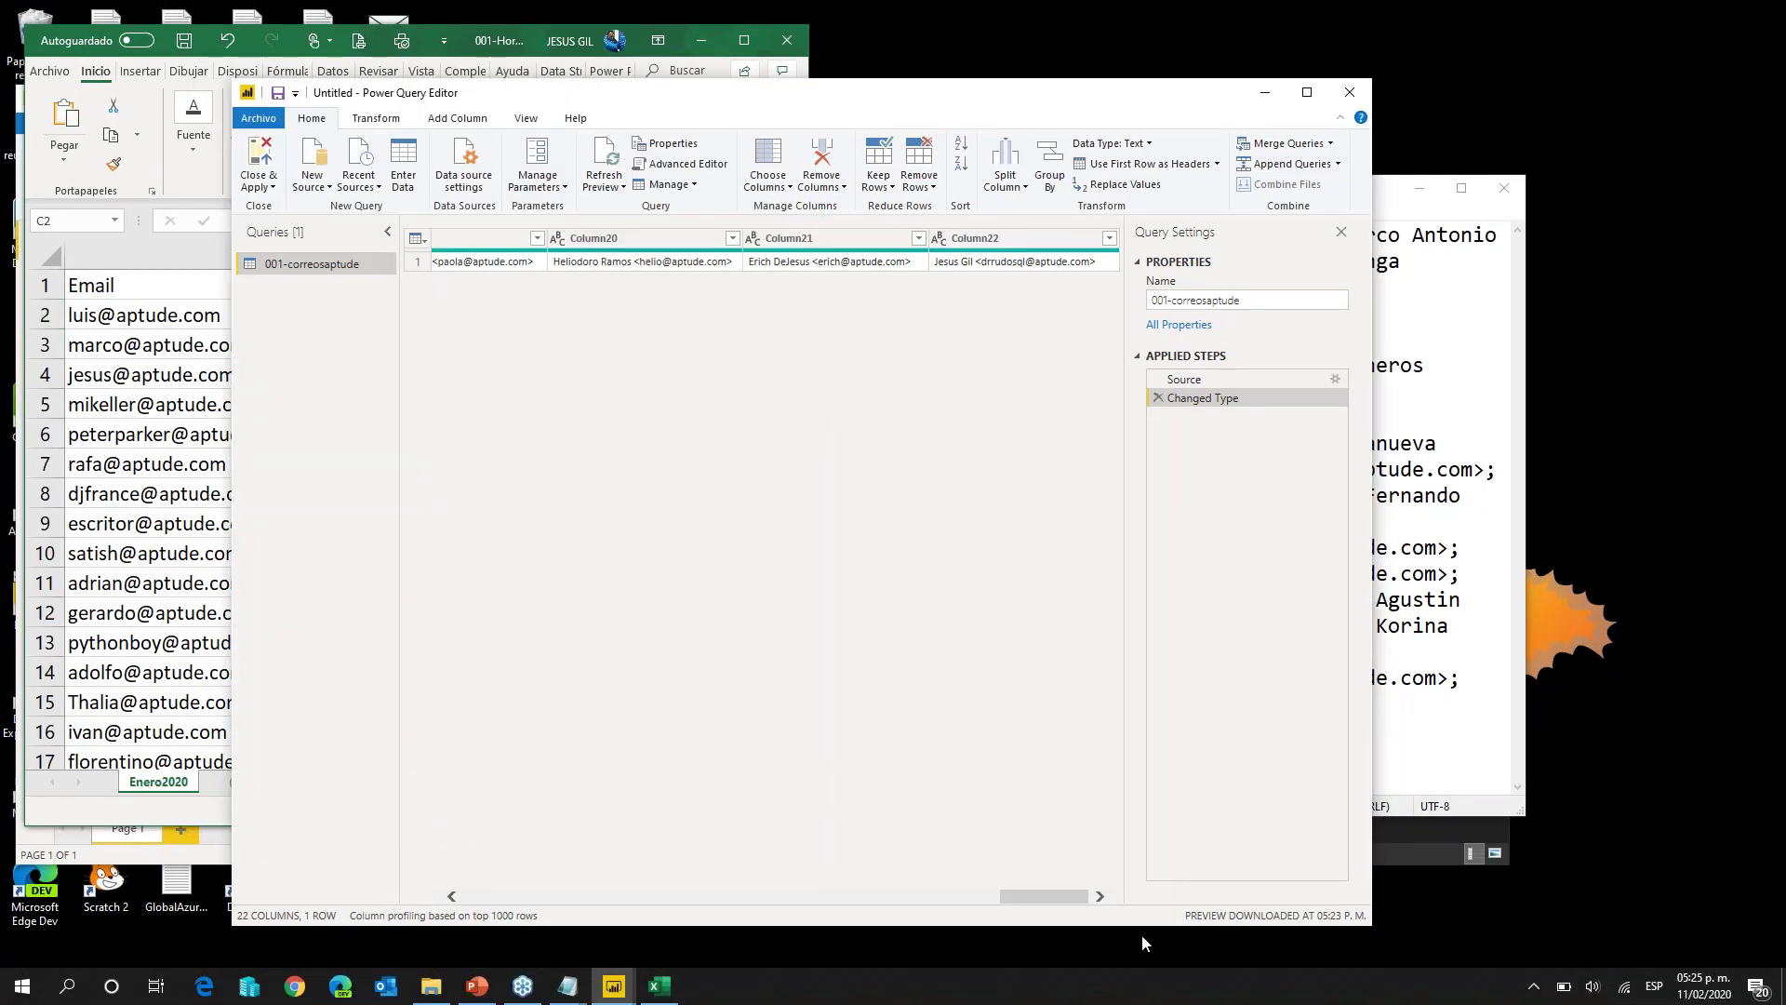
left_click_drag(1046, 901, 483, 858)
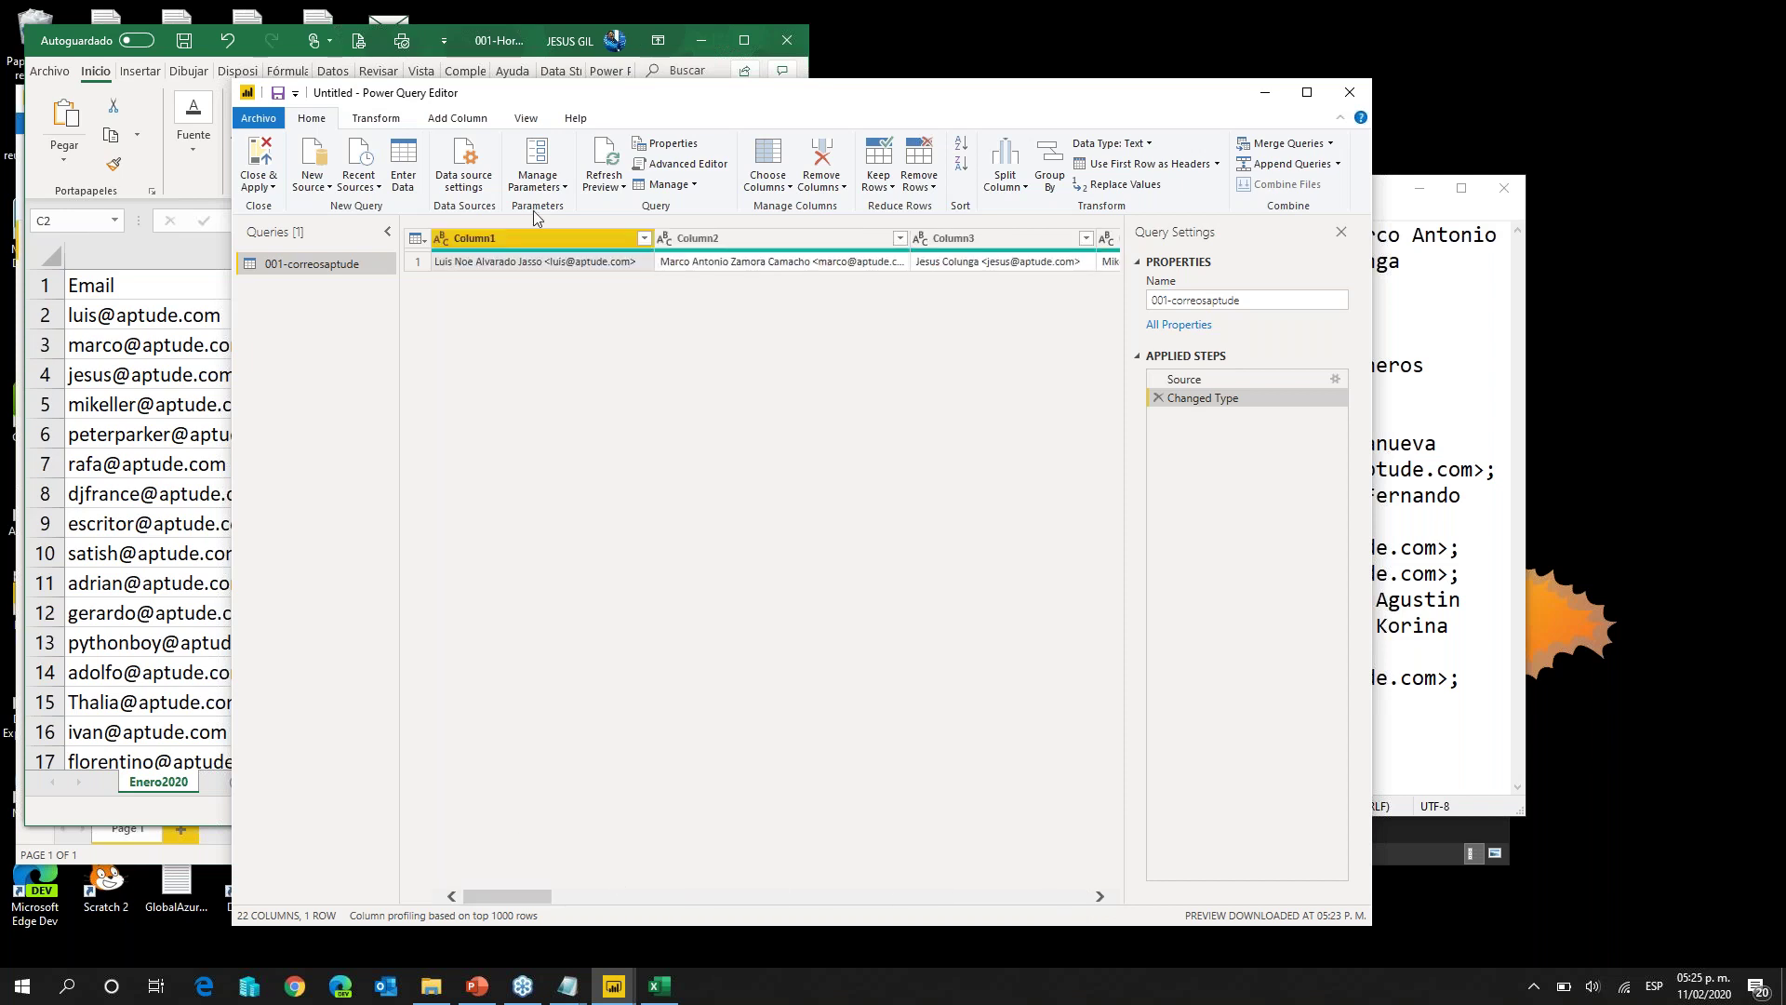
Step: Transpose the 001-correosaptude table and widen Column1 to inspect the name and bracketed e-mail in each row
left_click(381, 120)
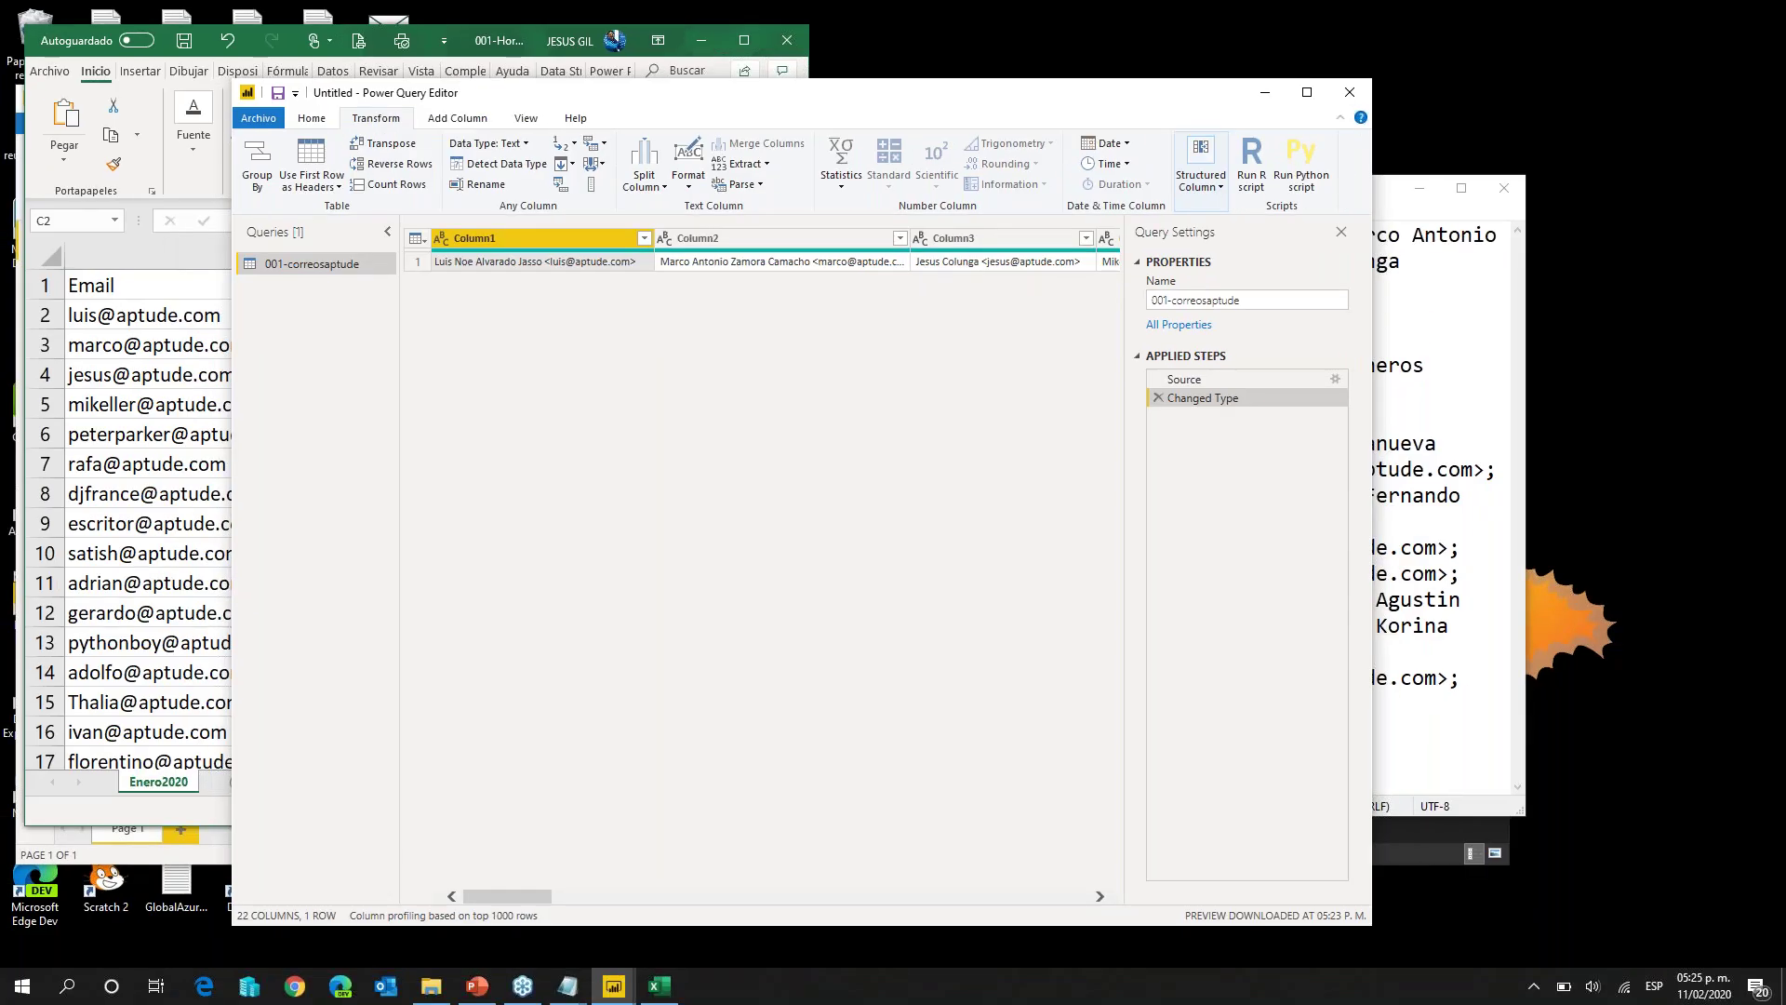
left_click(389, 146)
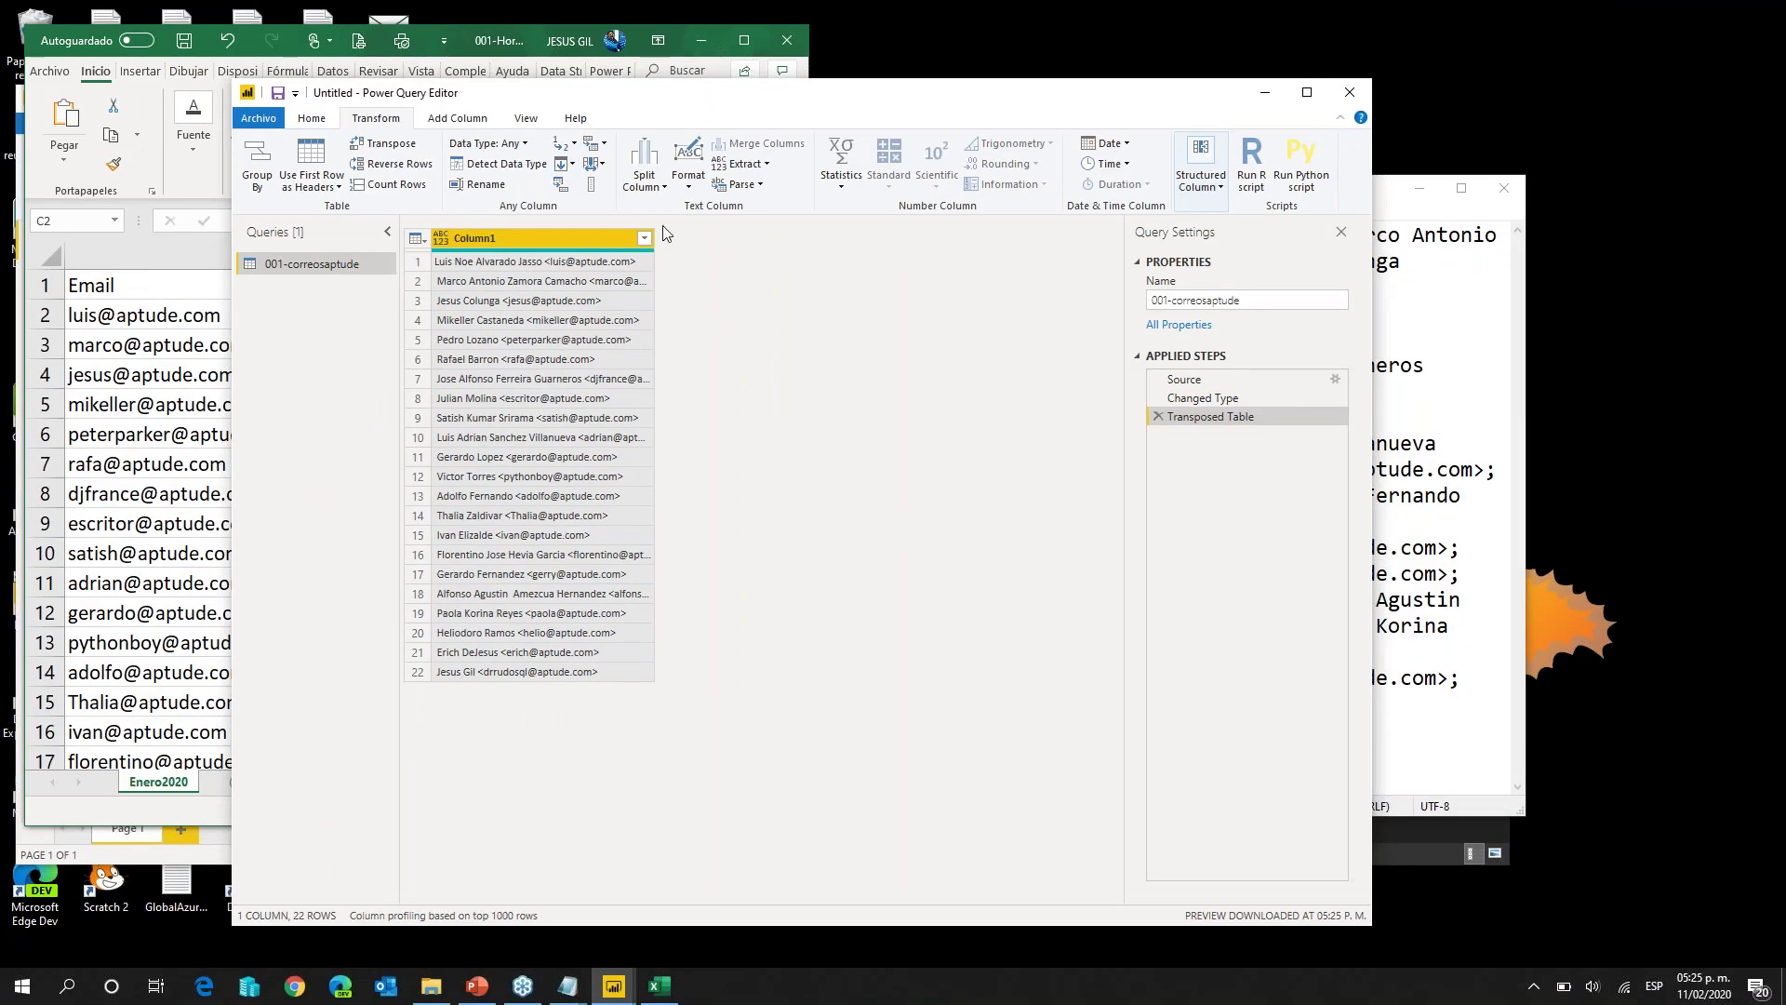
left_click_drag(655, 234, 718, 232)
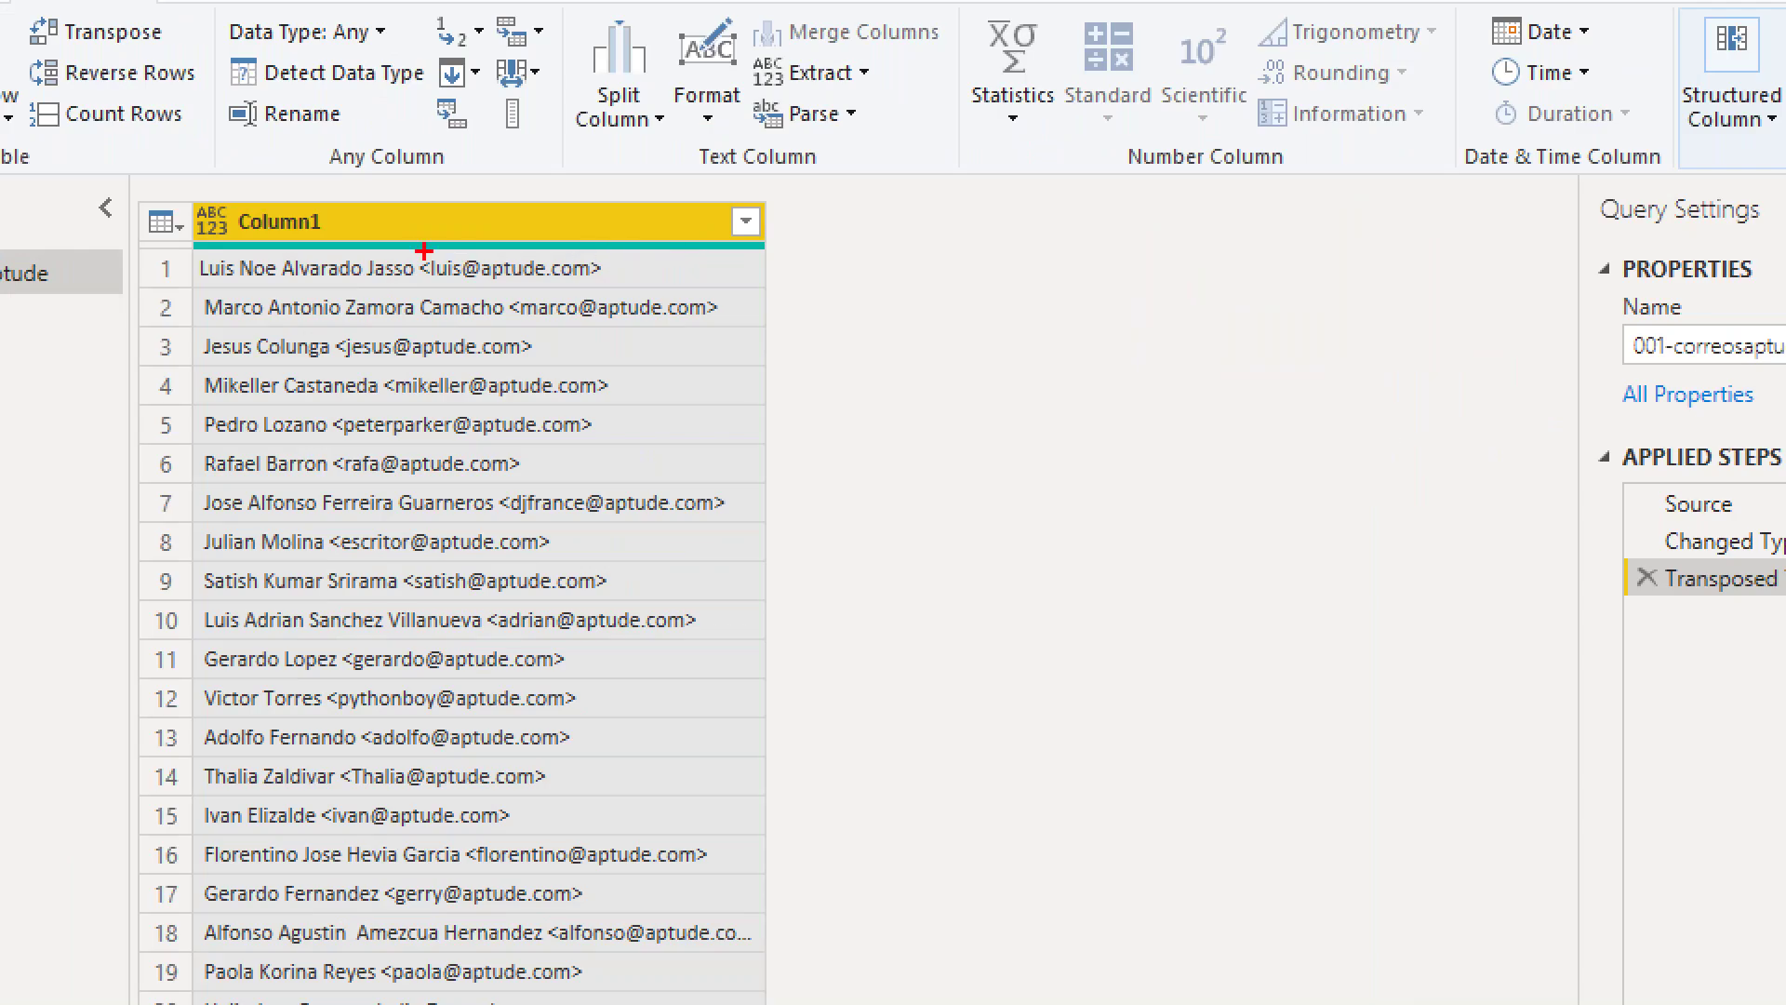
left_click_drag(405, 247, 578, 281)
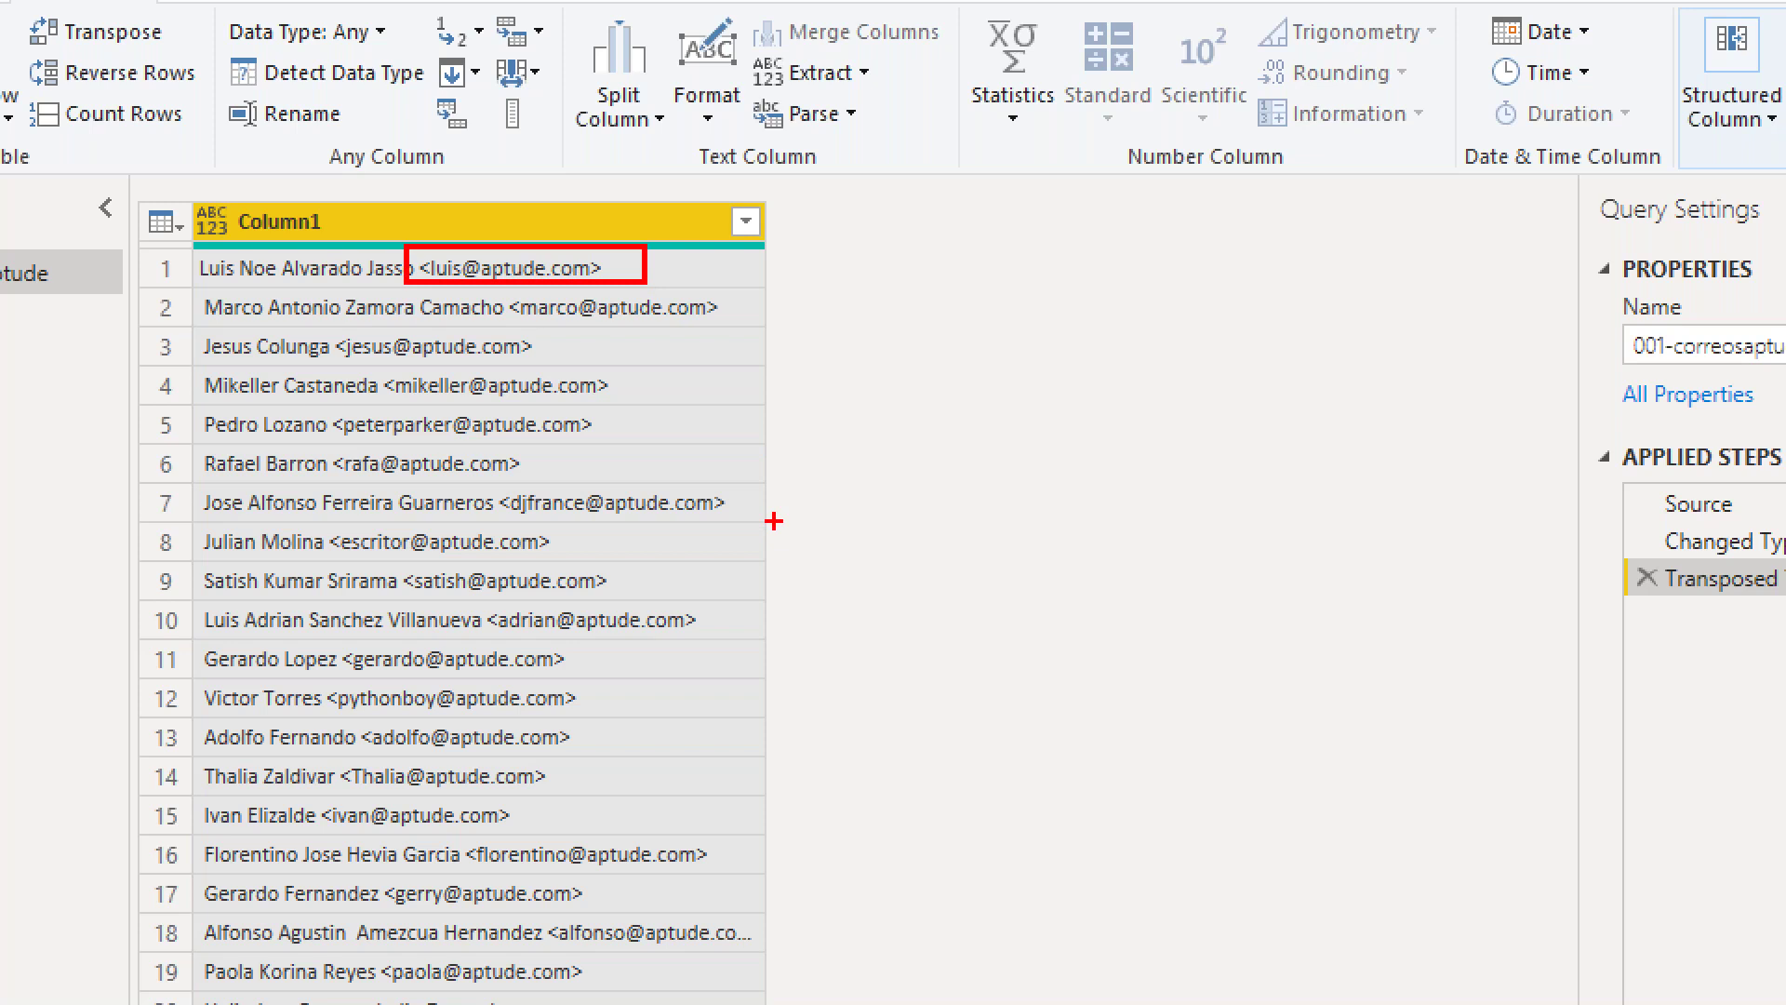
left_click_drag(315, 254, 423, 226)
left_click_drag(296, 523, 264, 570)
key("Escape")
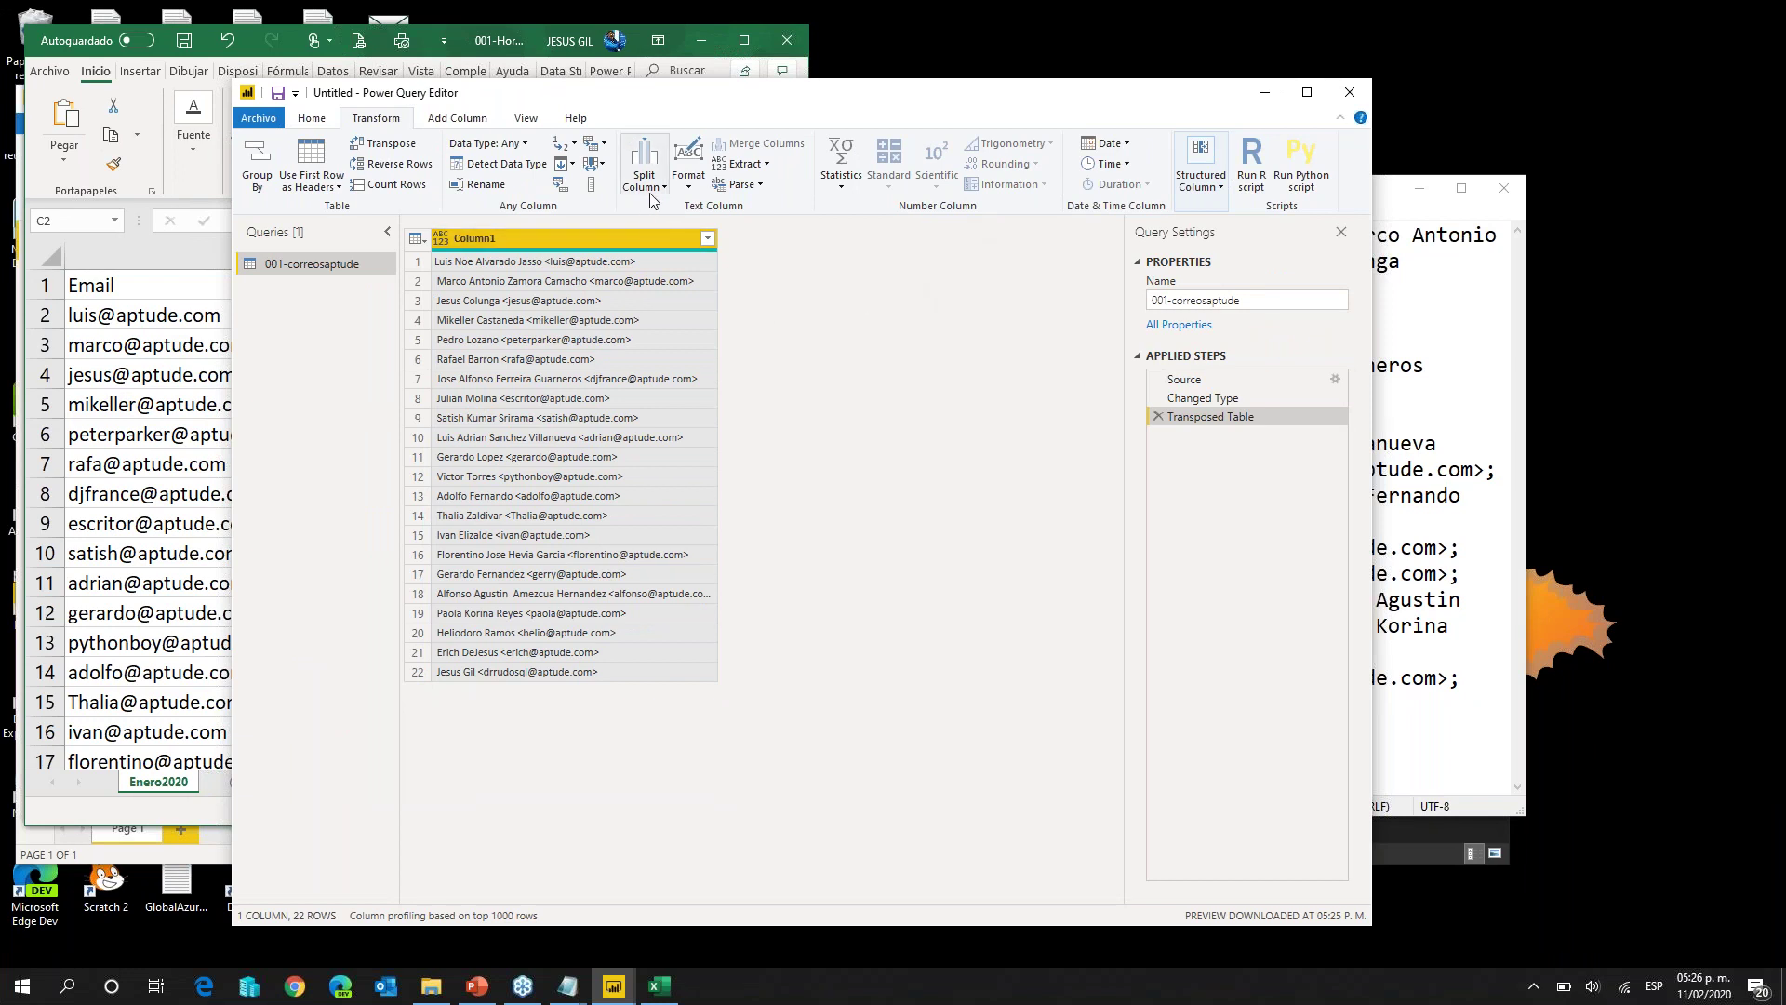
Step: Look over the Split Column options available for Column1, including By Delimiter
key("ctrl+1")
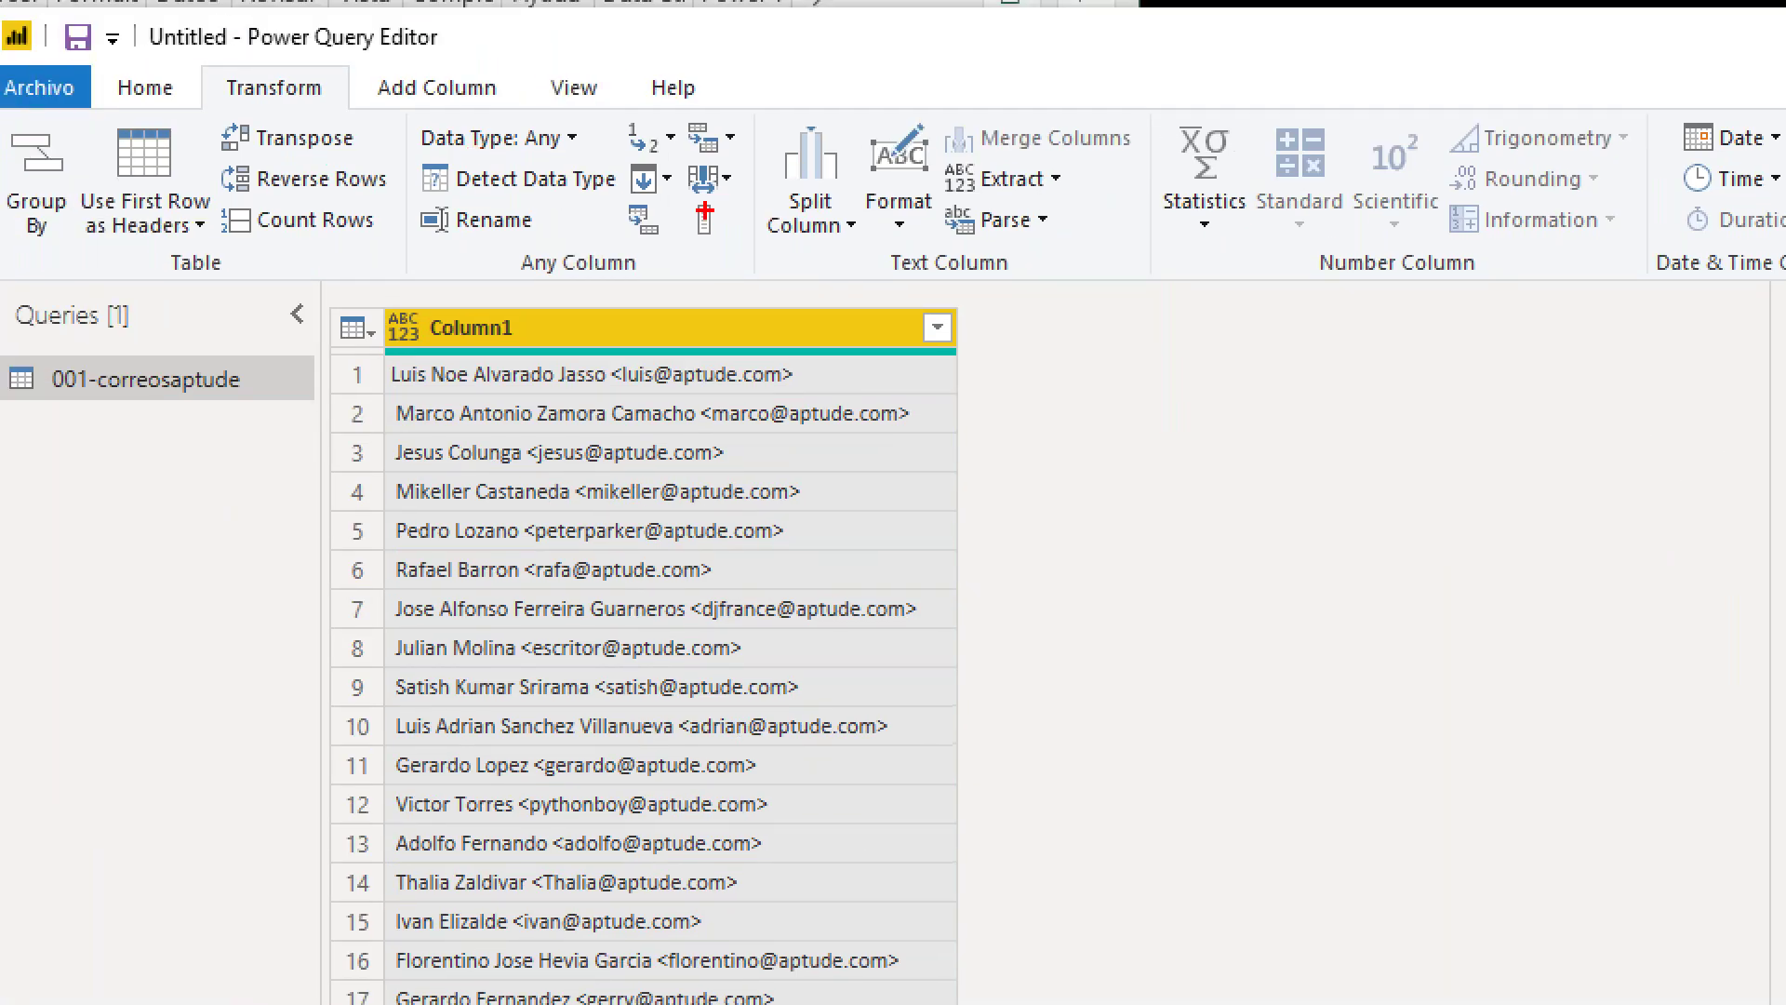
left_click_drag(826, 268, 863, 355)
key("Escape")
left_click(742, 196)
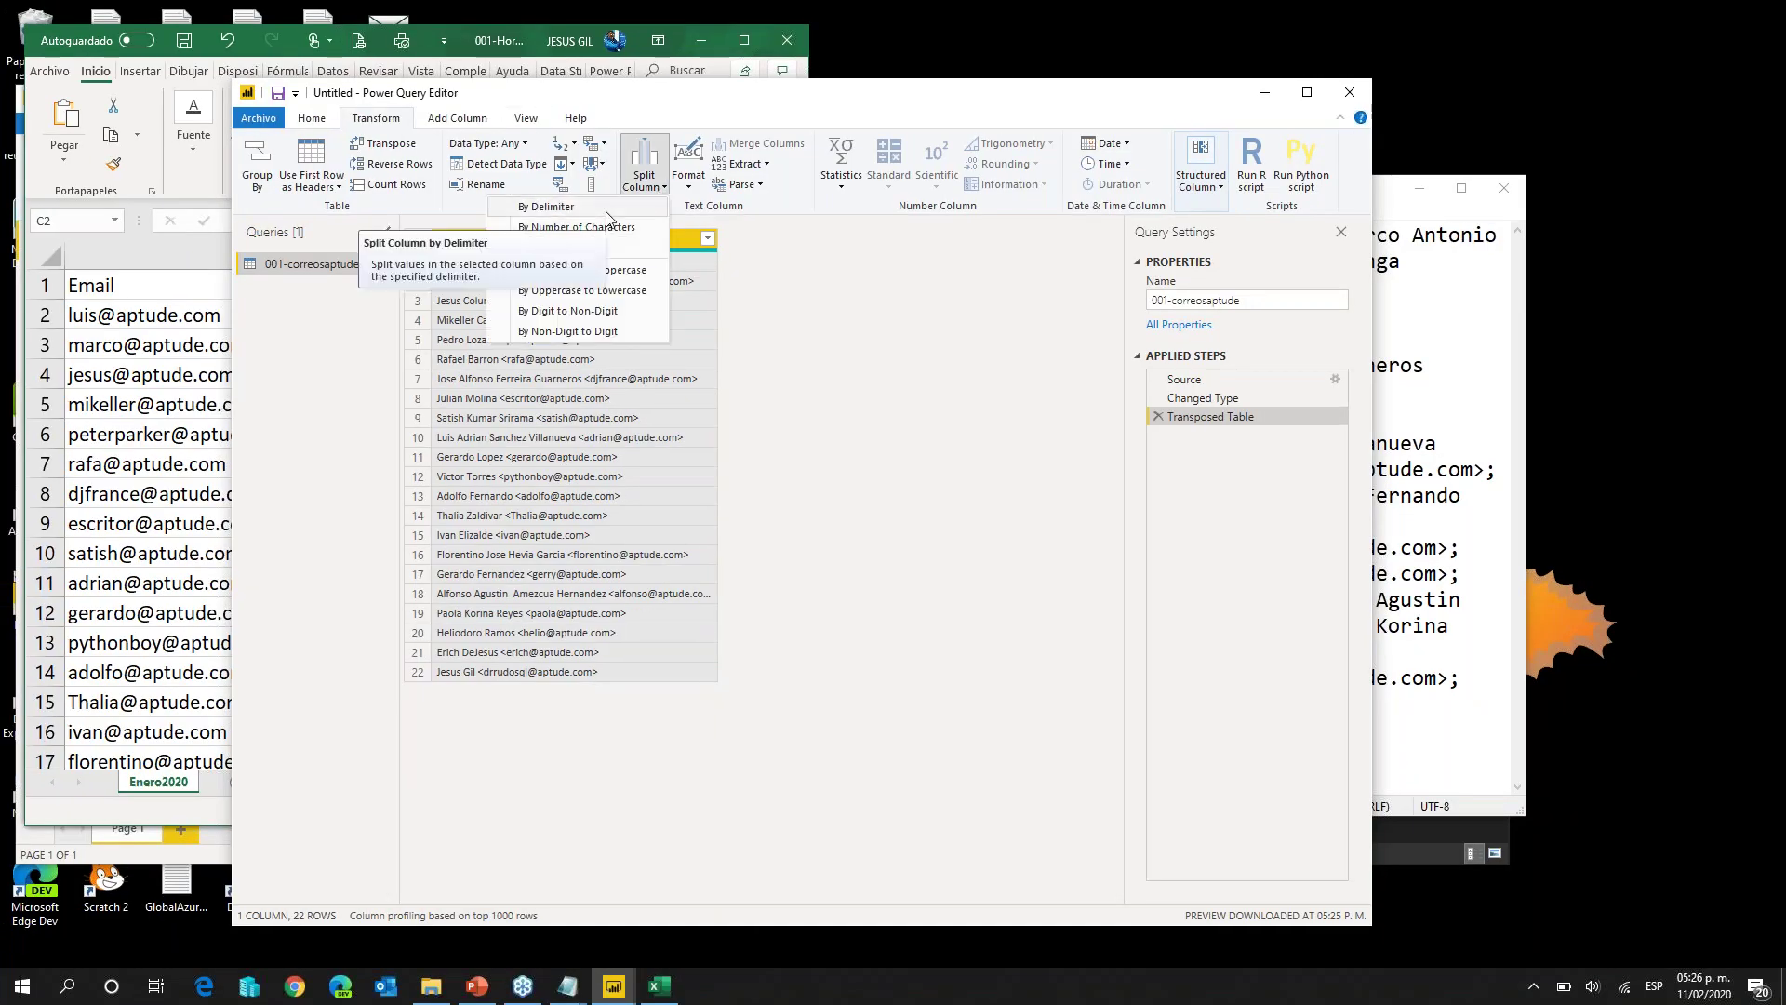
key("ctrl+1")
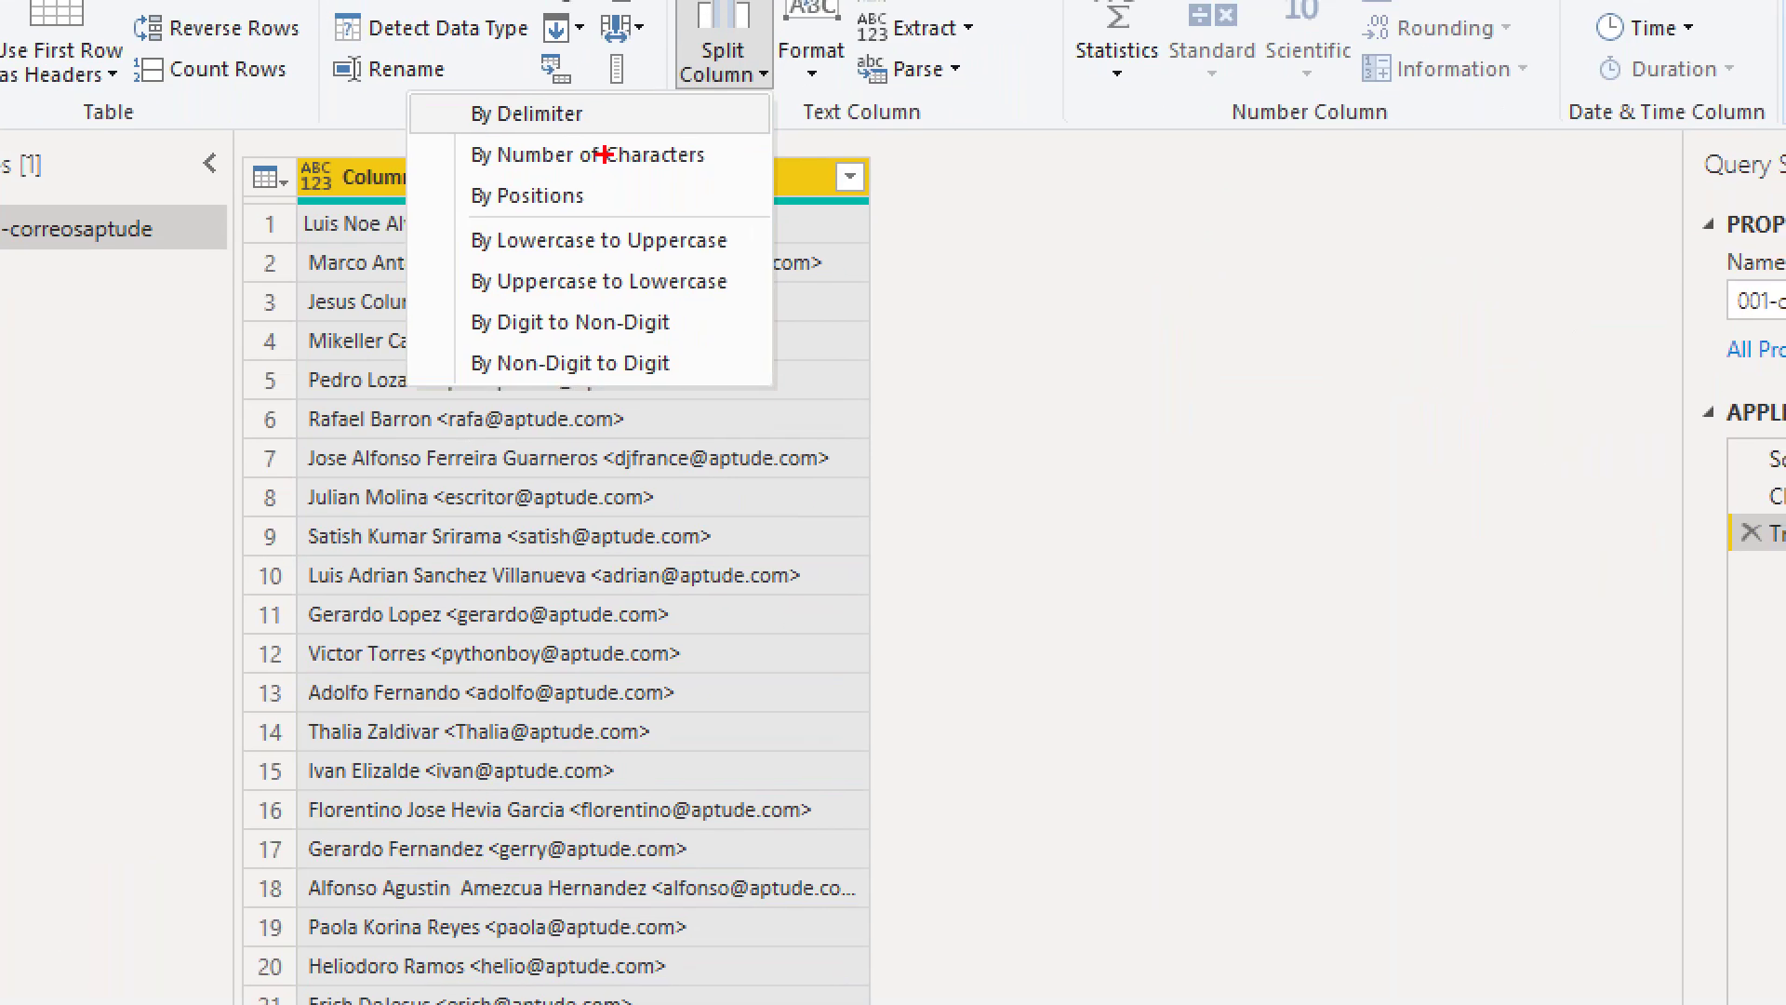
left_click_drag(597, 109, 688, 78)
key("Escape")
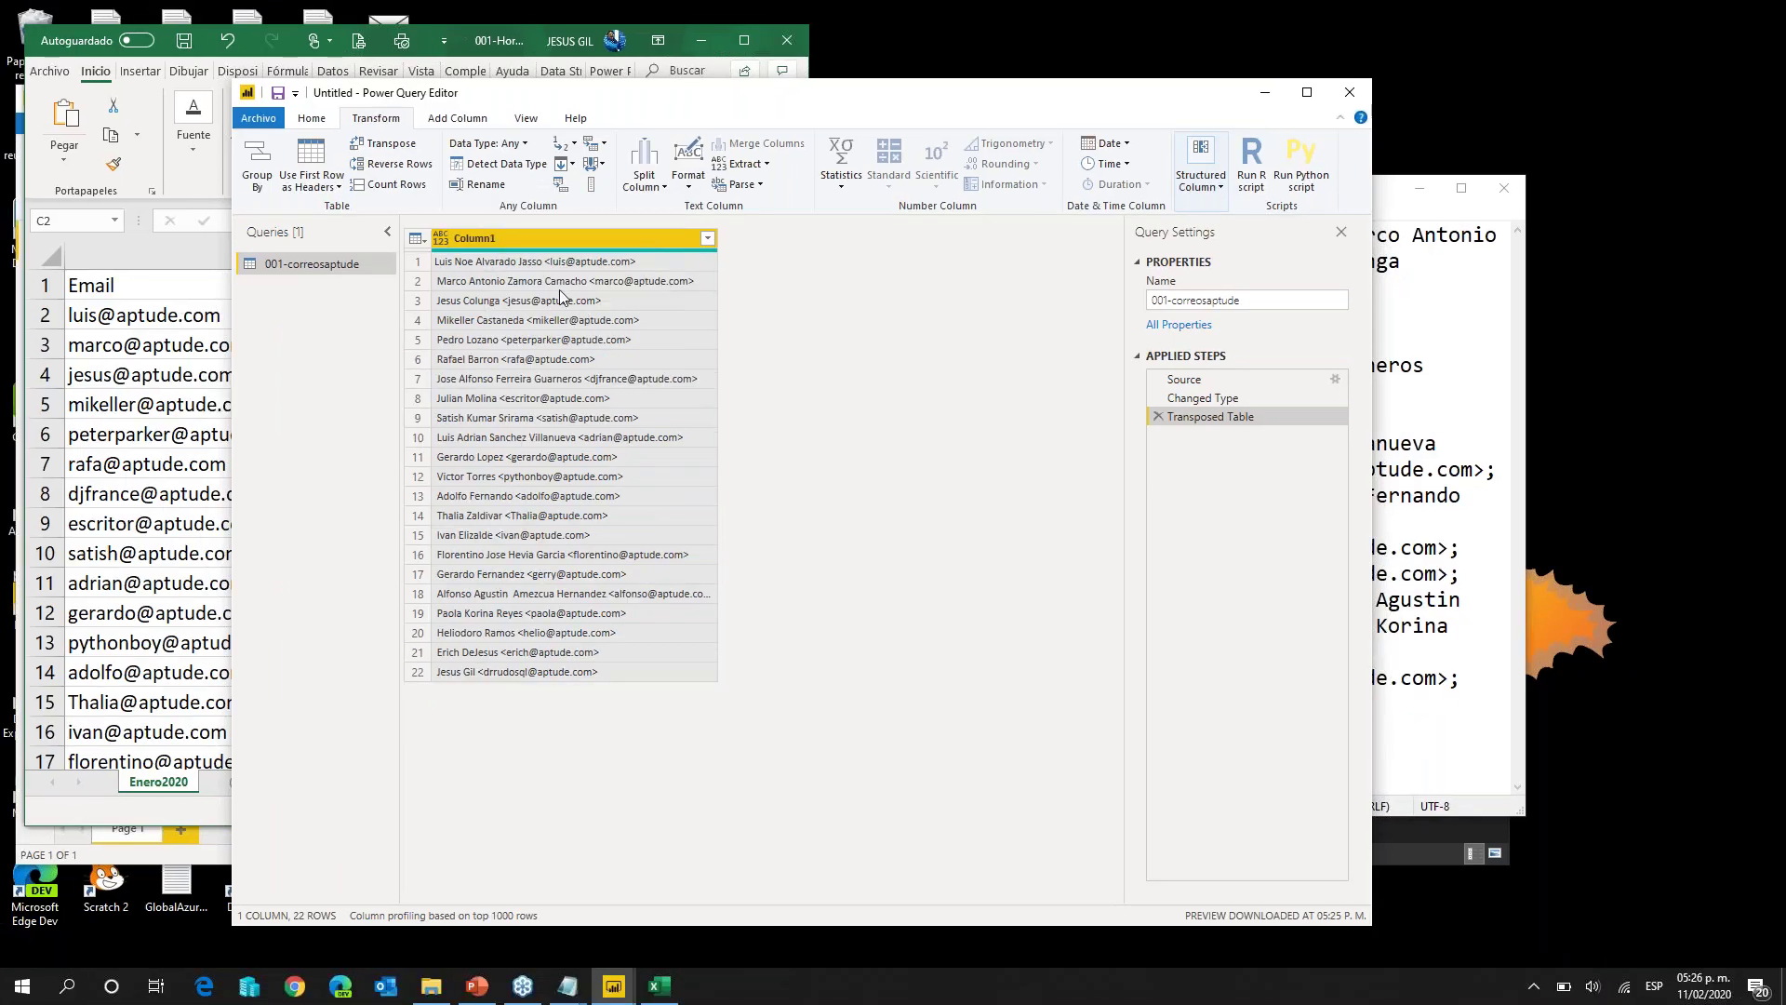
key("ctrl+1")
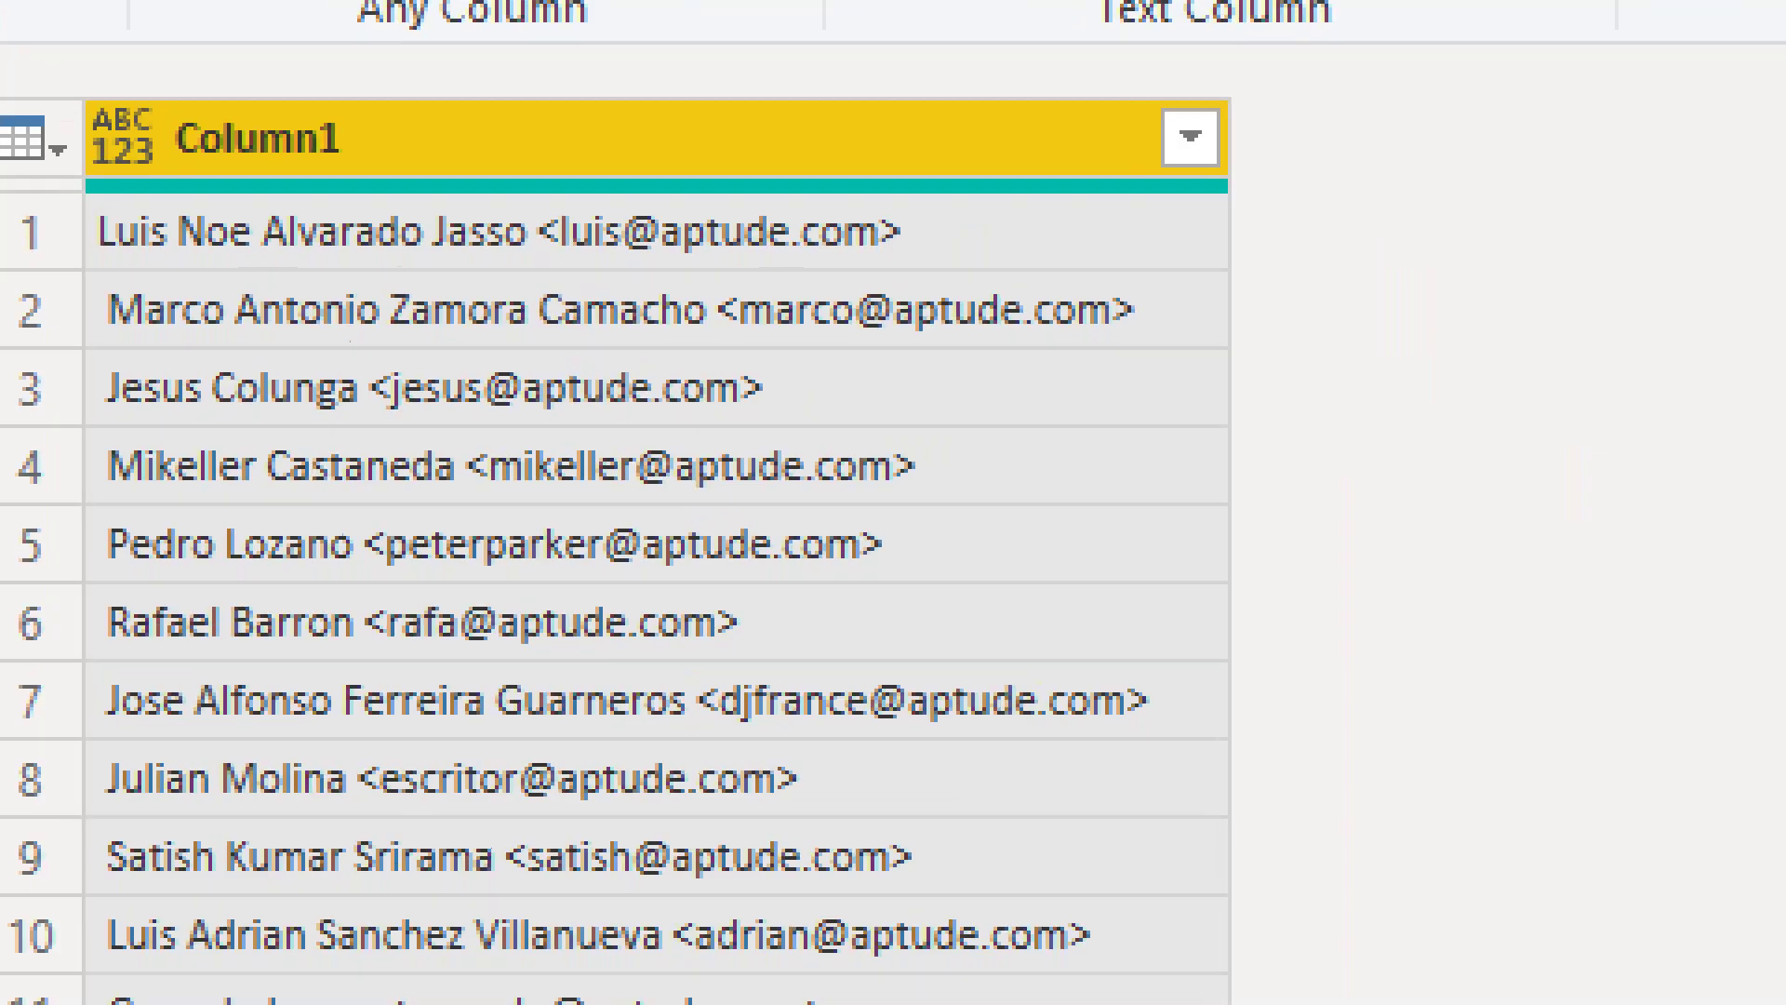
left_click_drag(533, 210, 572, 300)
key("Escape")
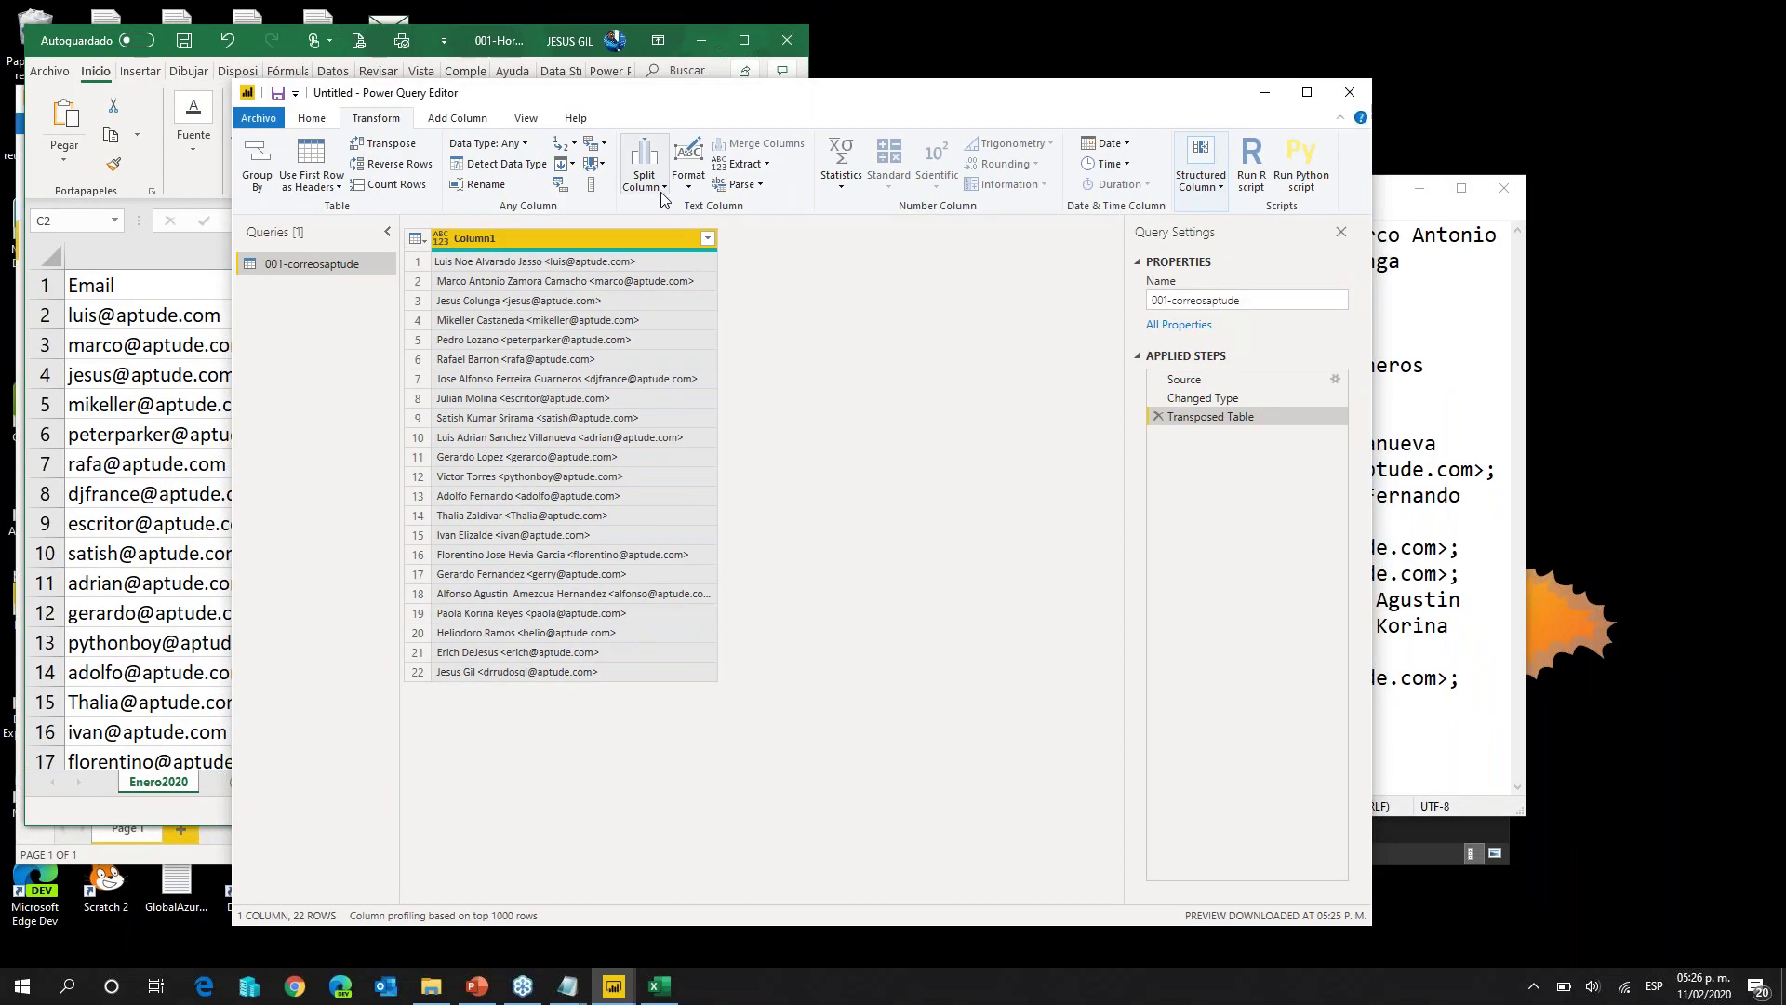
Step: Split Column1 by the custom delimiter "<" at each occurrence of the delimiter
left_click(662, 184)
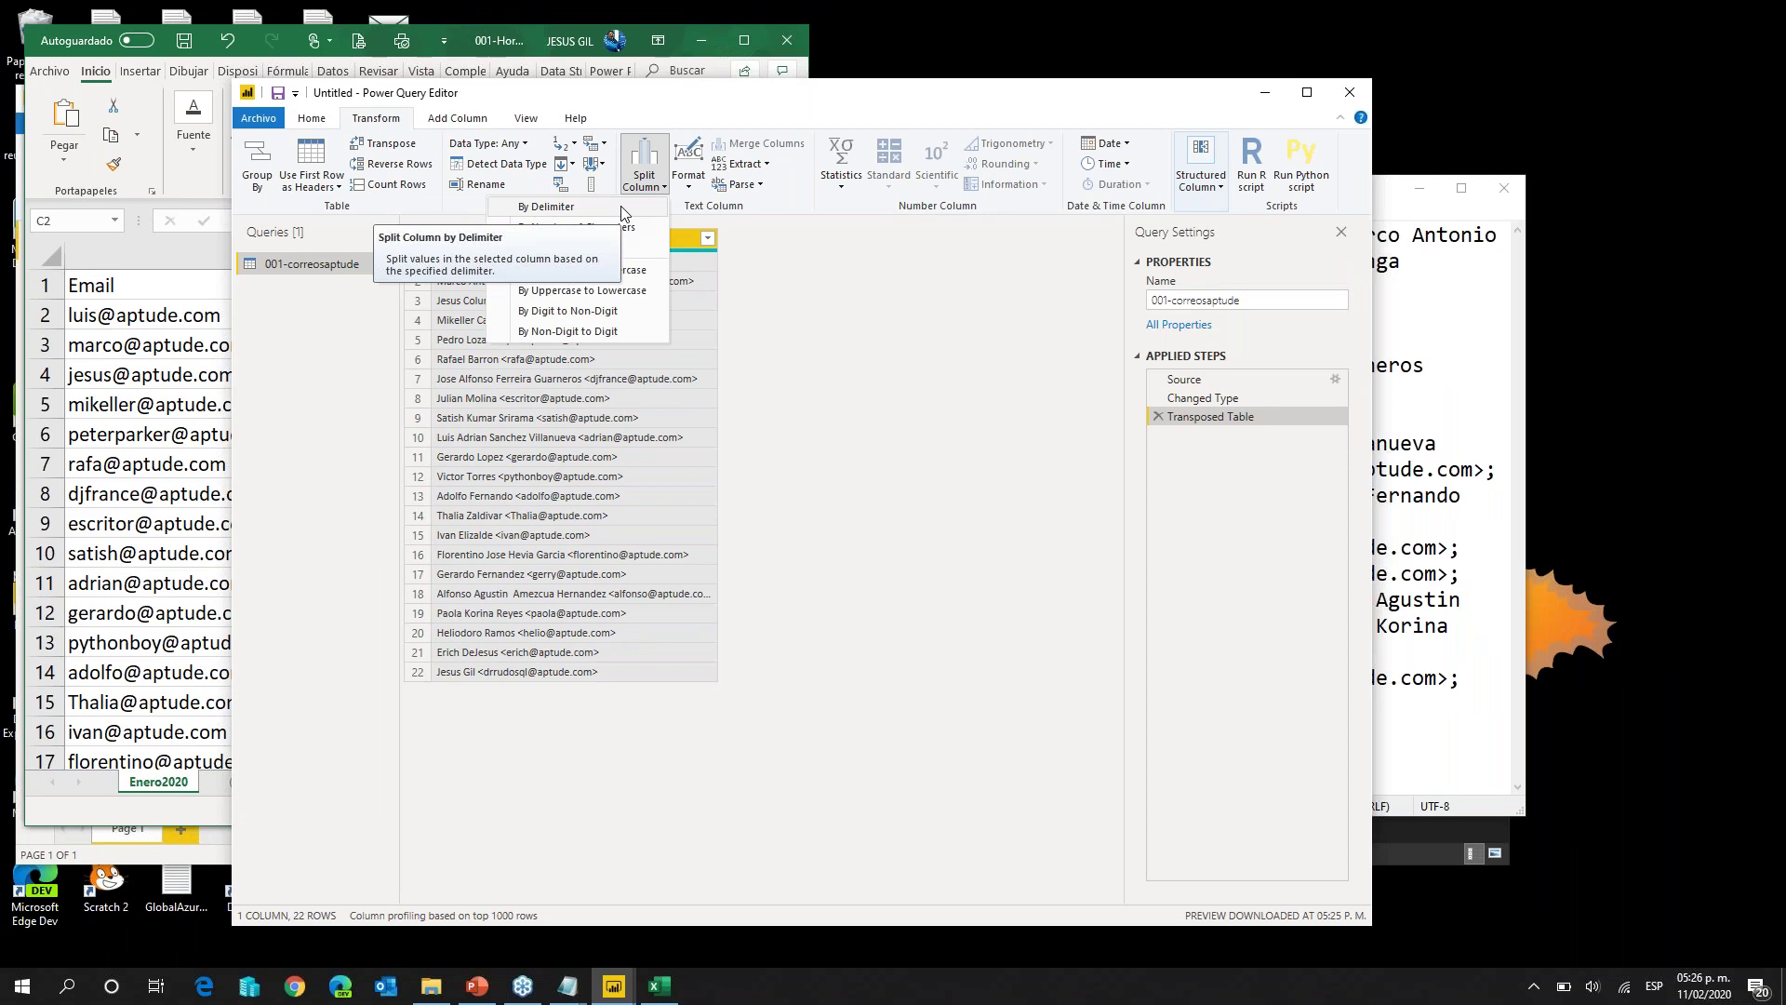
left_click(619, 208)
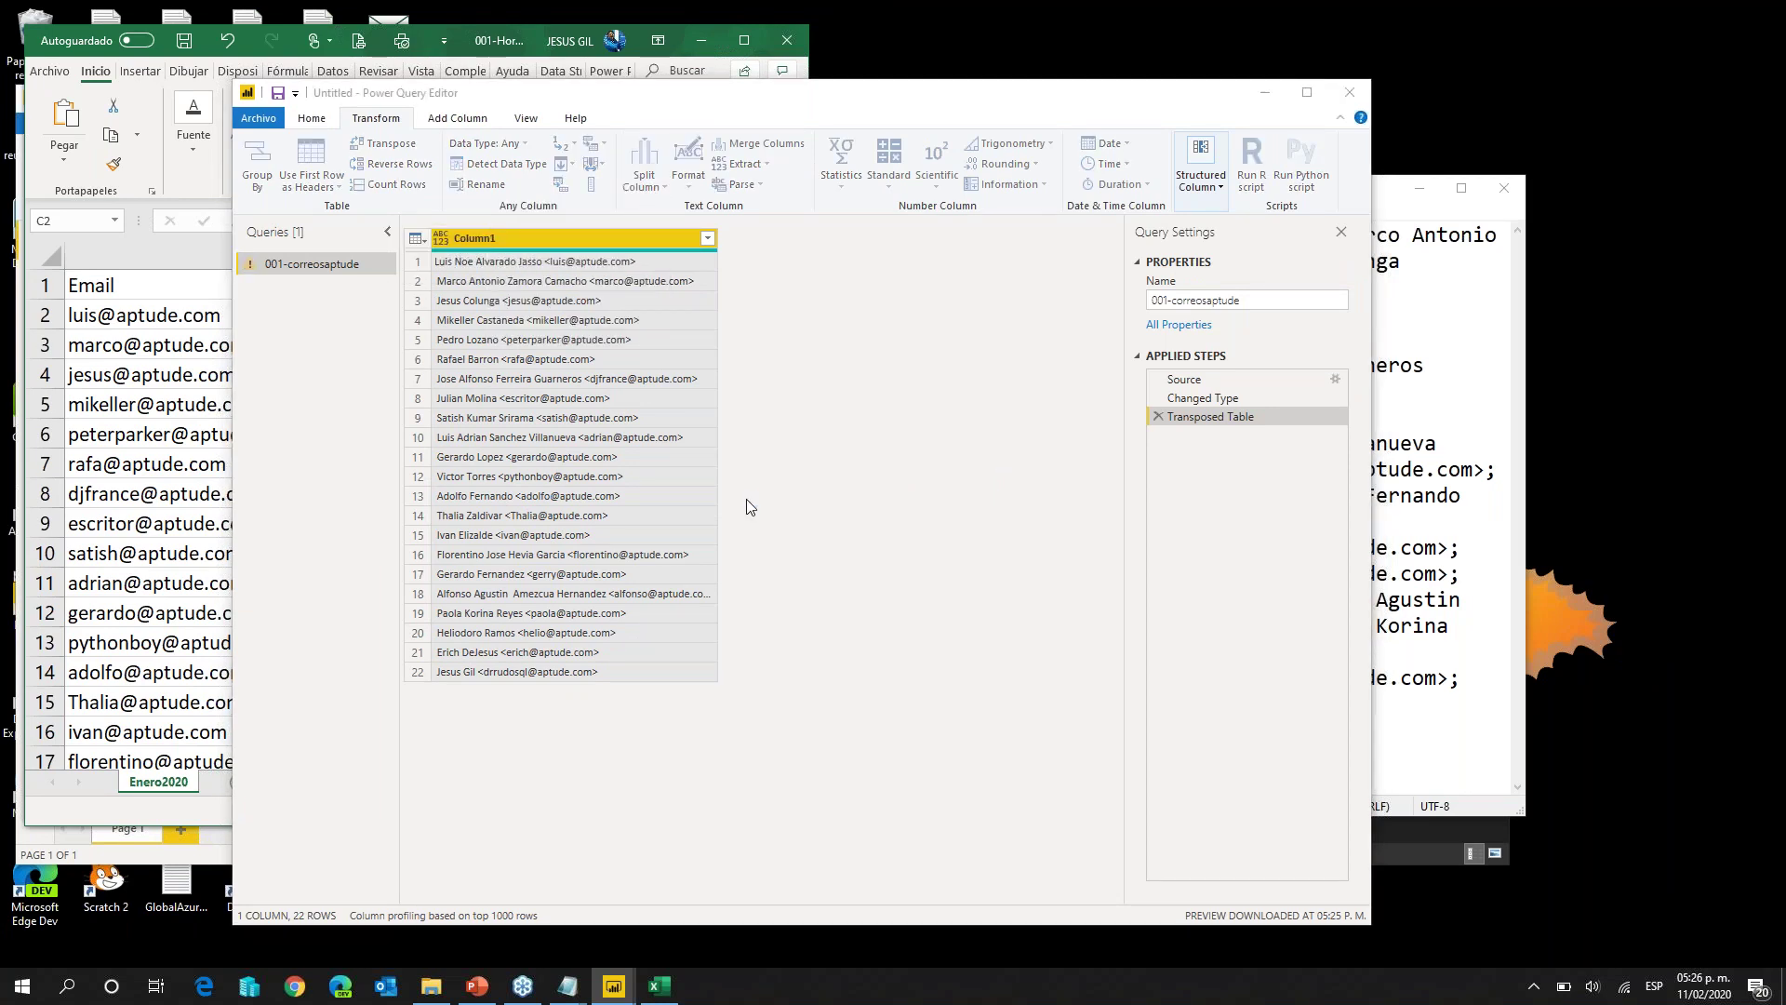
left_click(696, 453)
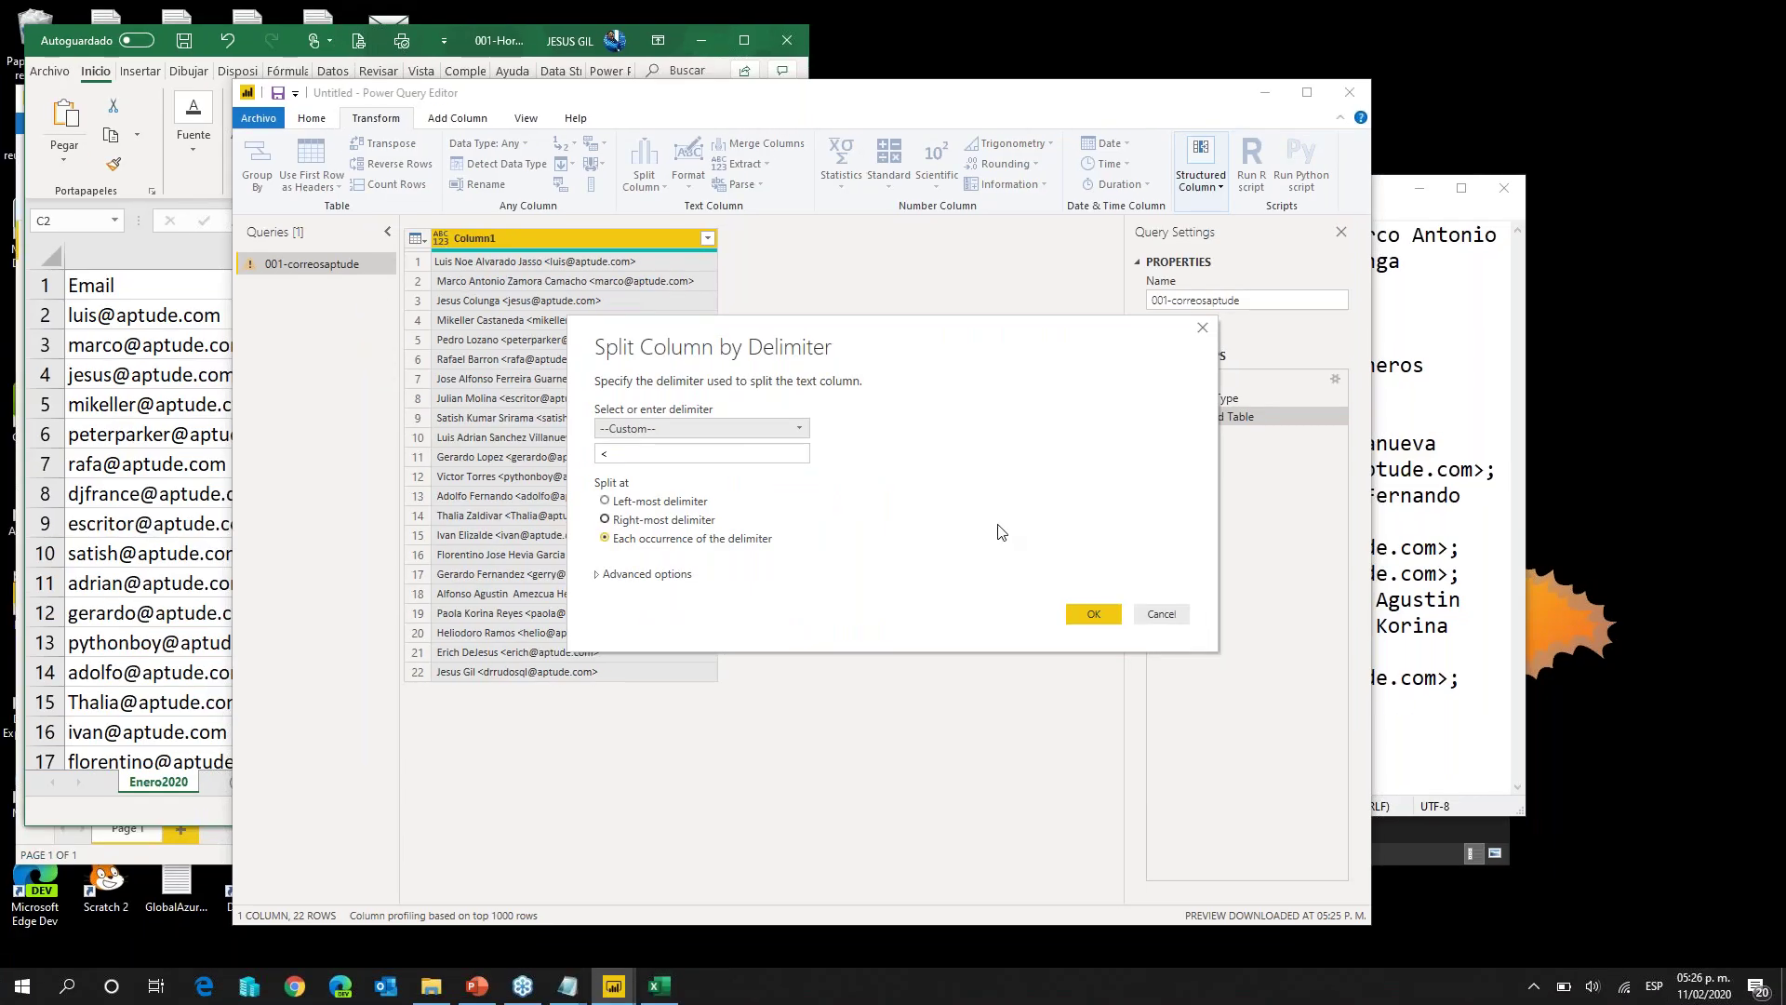
left_click(1098, 618)
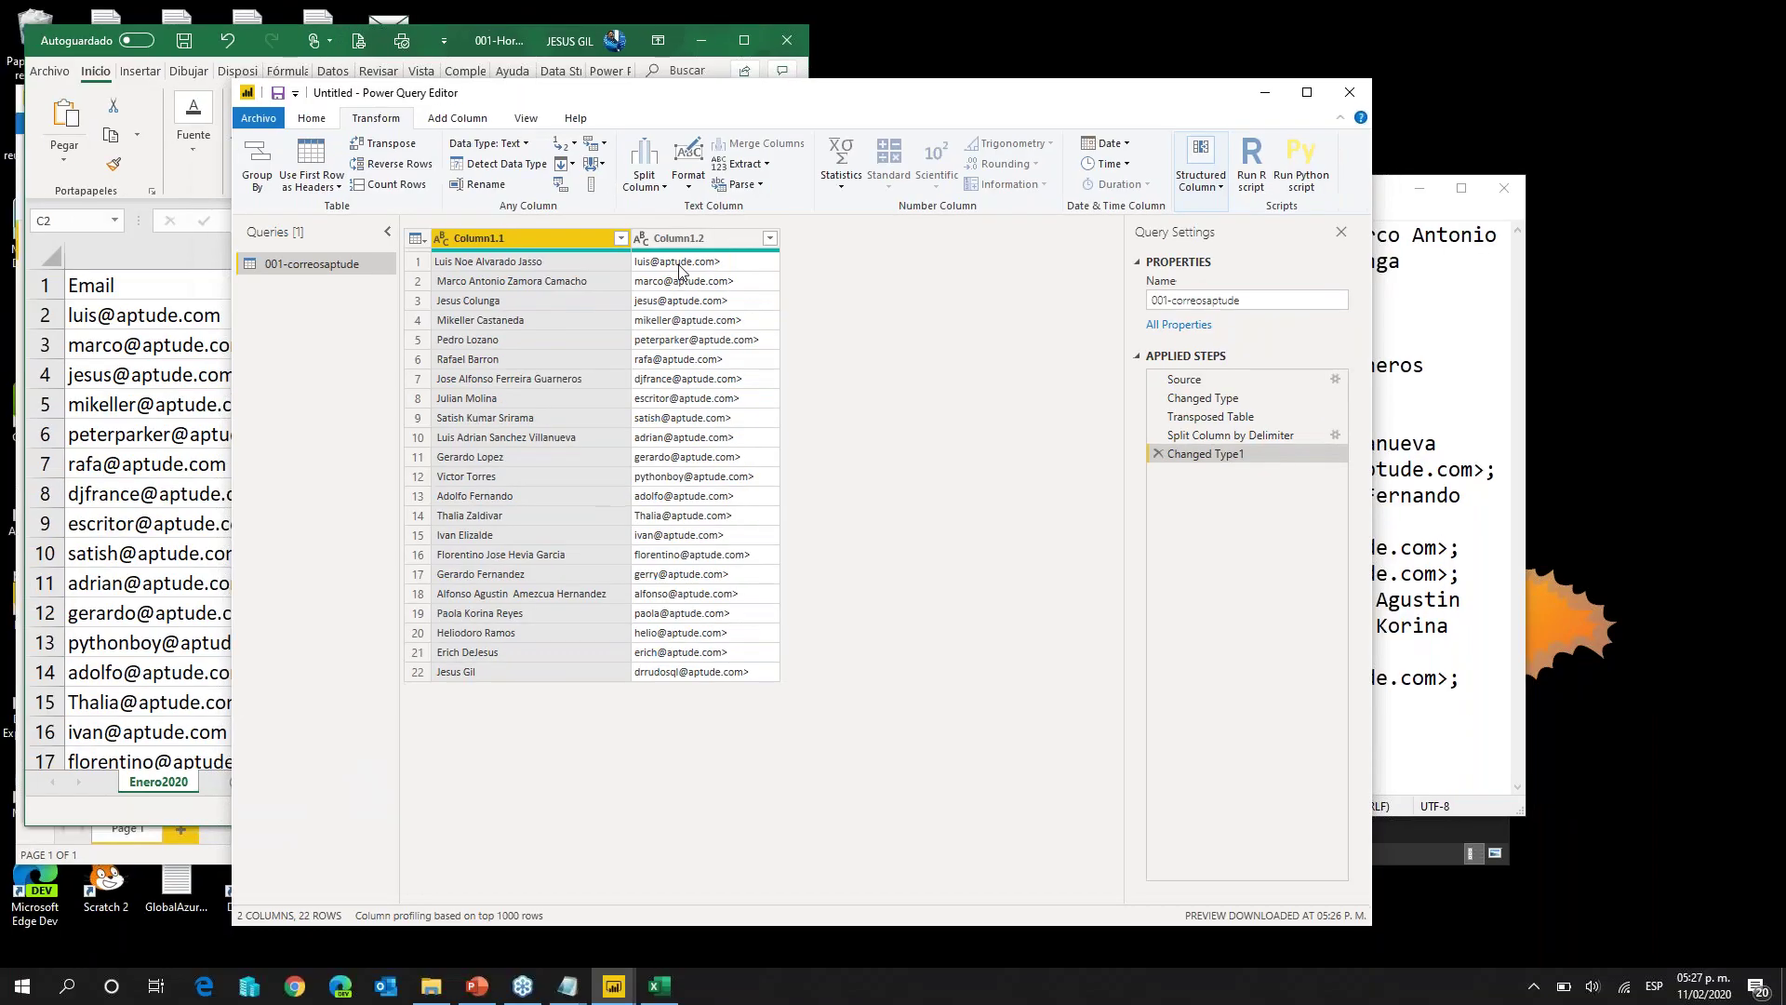
Step: Replace the ">" character, copied from the Notepad text, with nothing throughout Column1.2
left_click(692, 208)
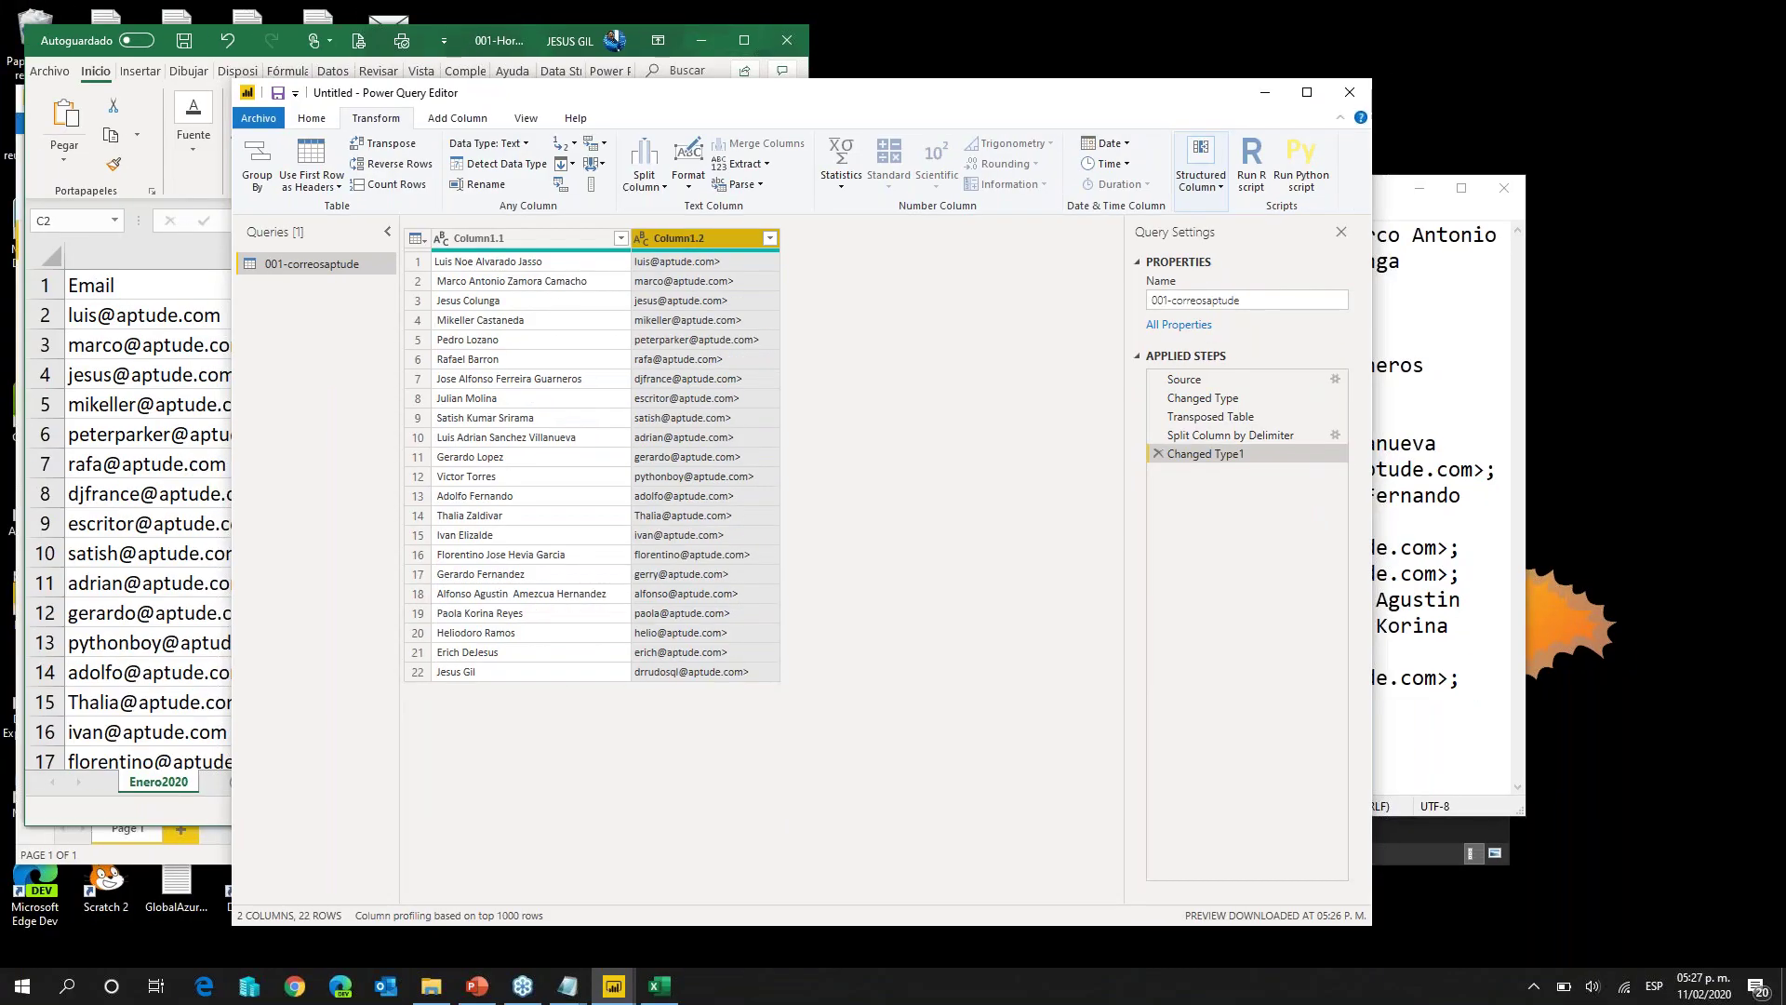
right_click(709, 242)
right_click(732, 237)
left_click(818, 477)
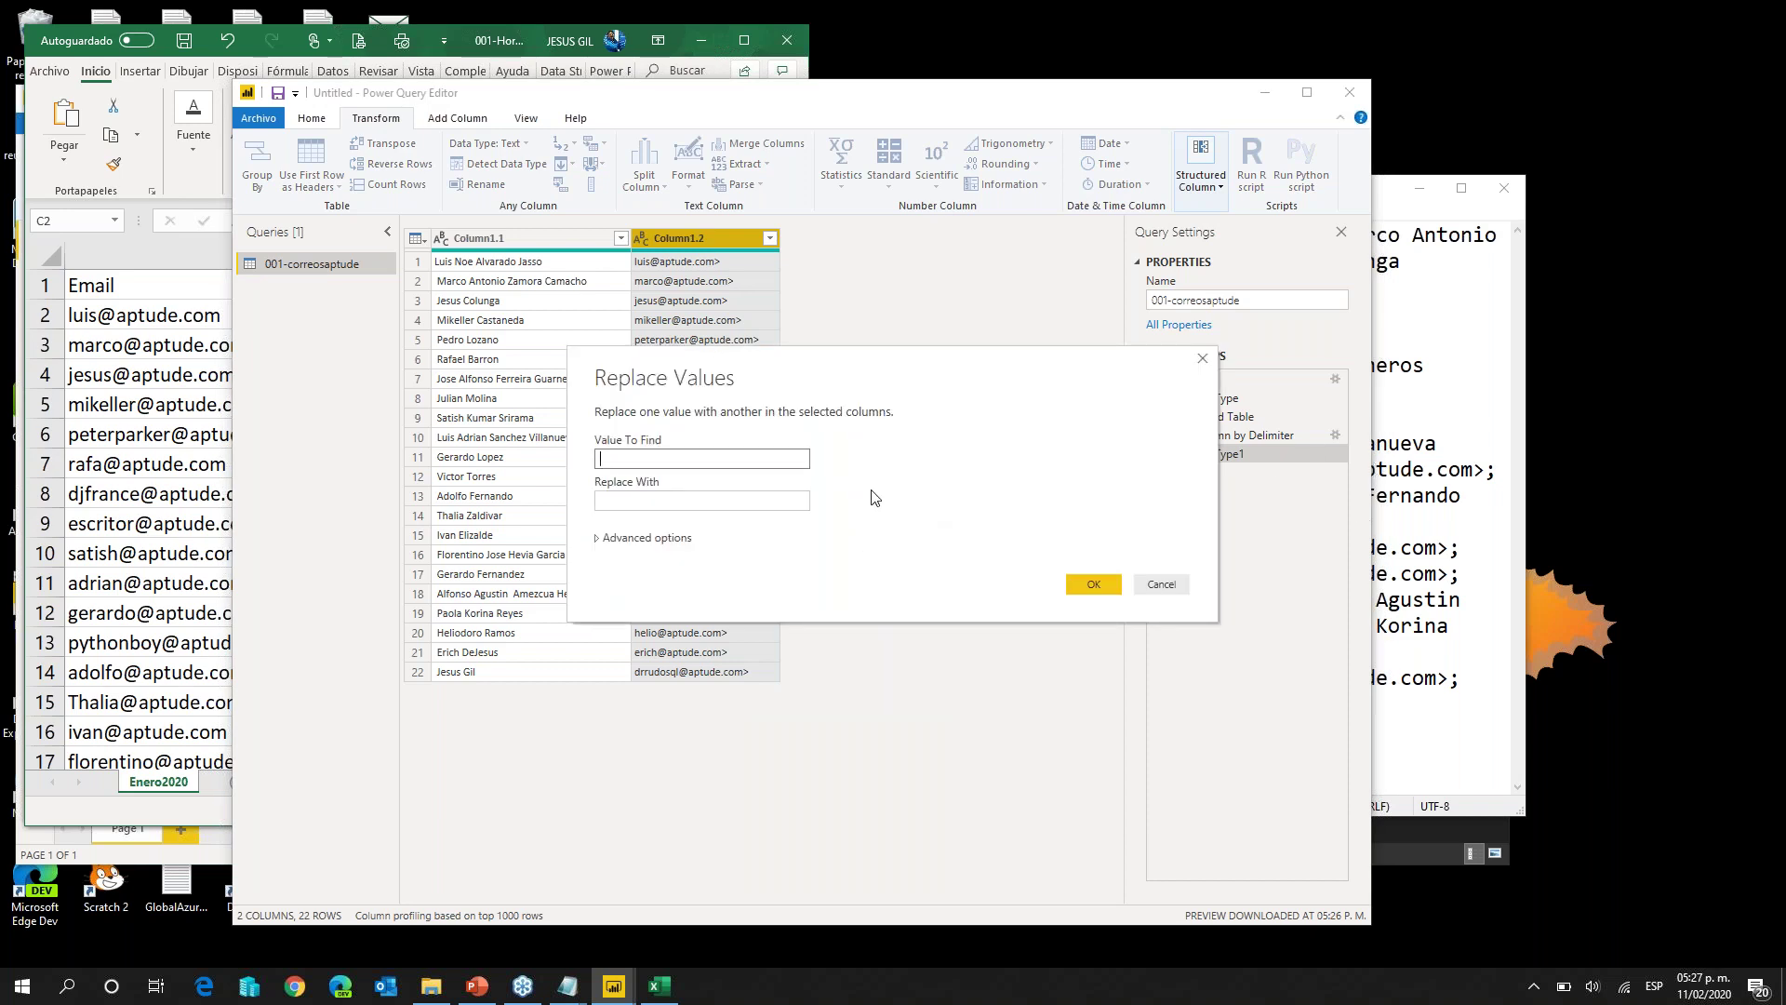
left_click(1452, 532)
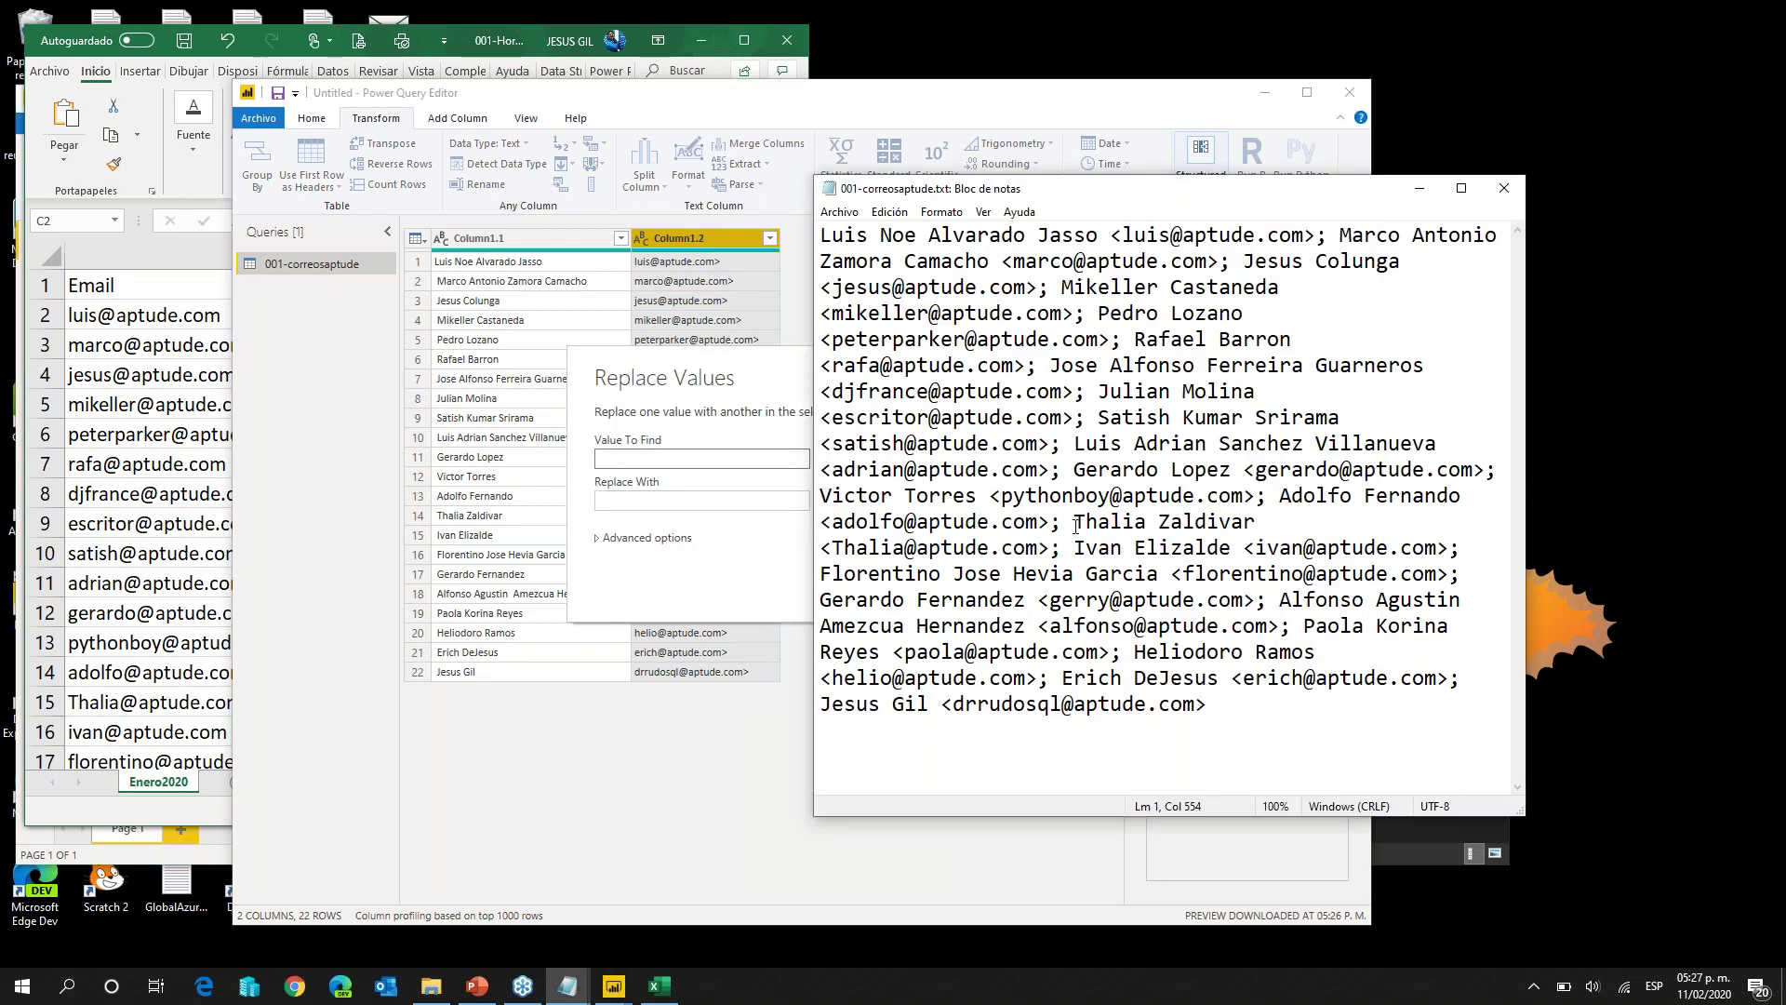
left_click_drag(1245, 484, 1235, 495)
key("shift+Right")
key("shift+Right")
key("ctrl+c")
key("alt+Tab")
key("ctrl+v")
key("Tab")
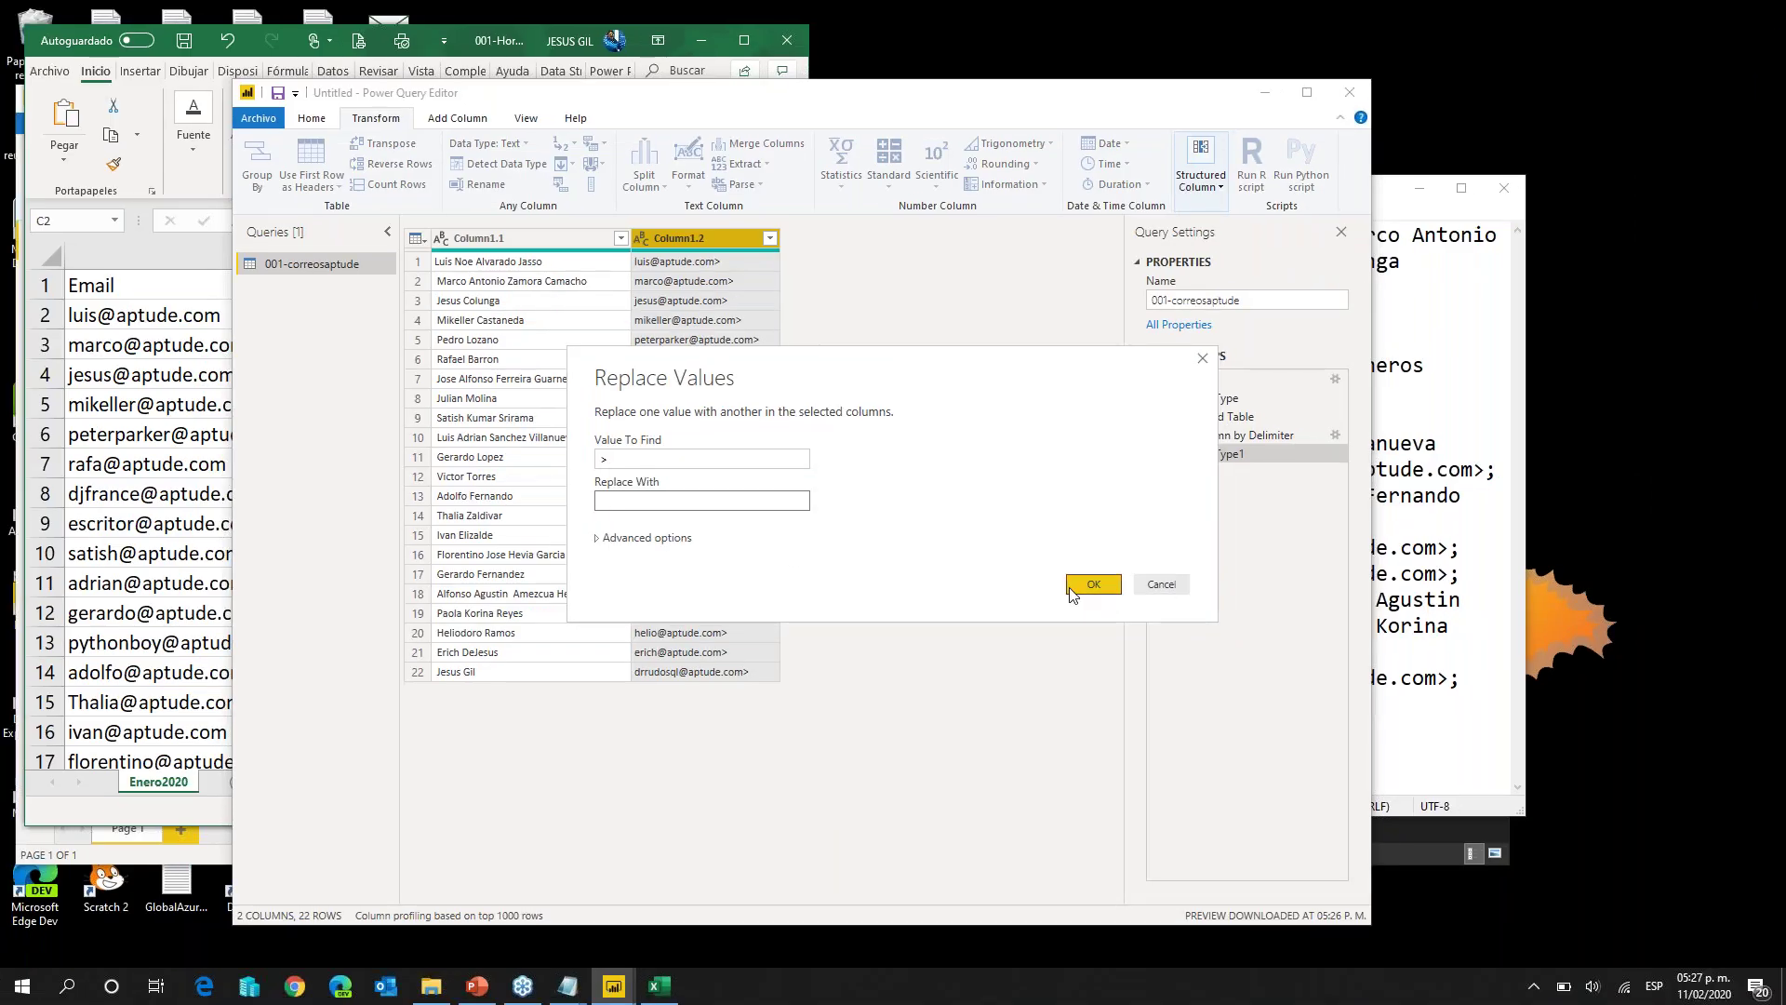
left_click(1072, 589)
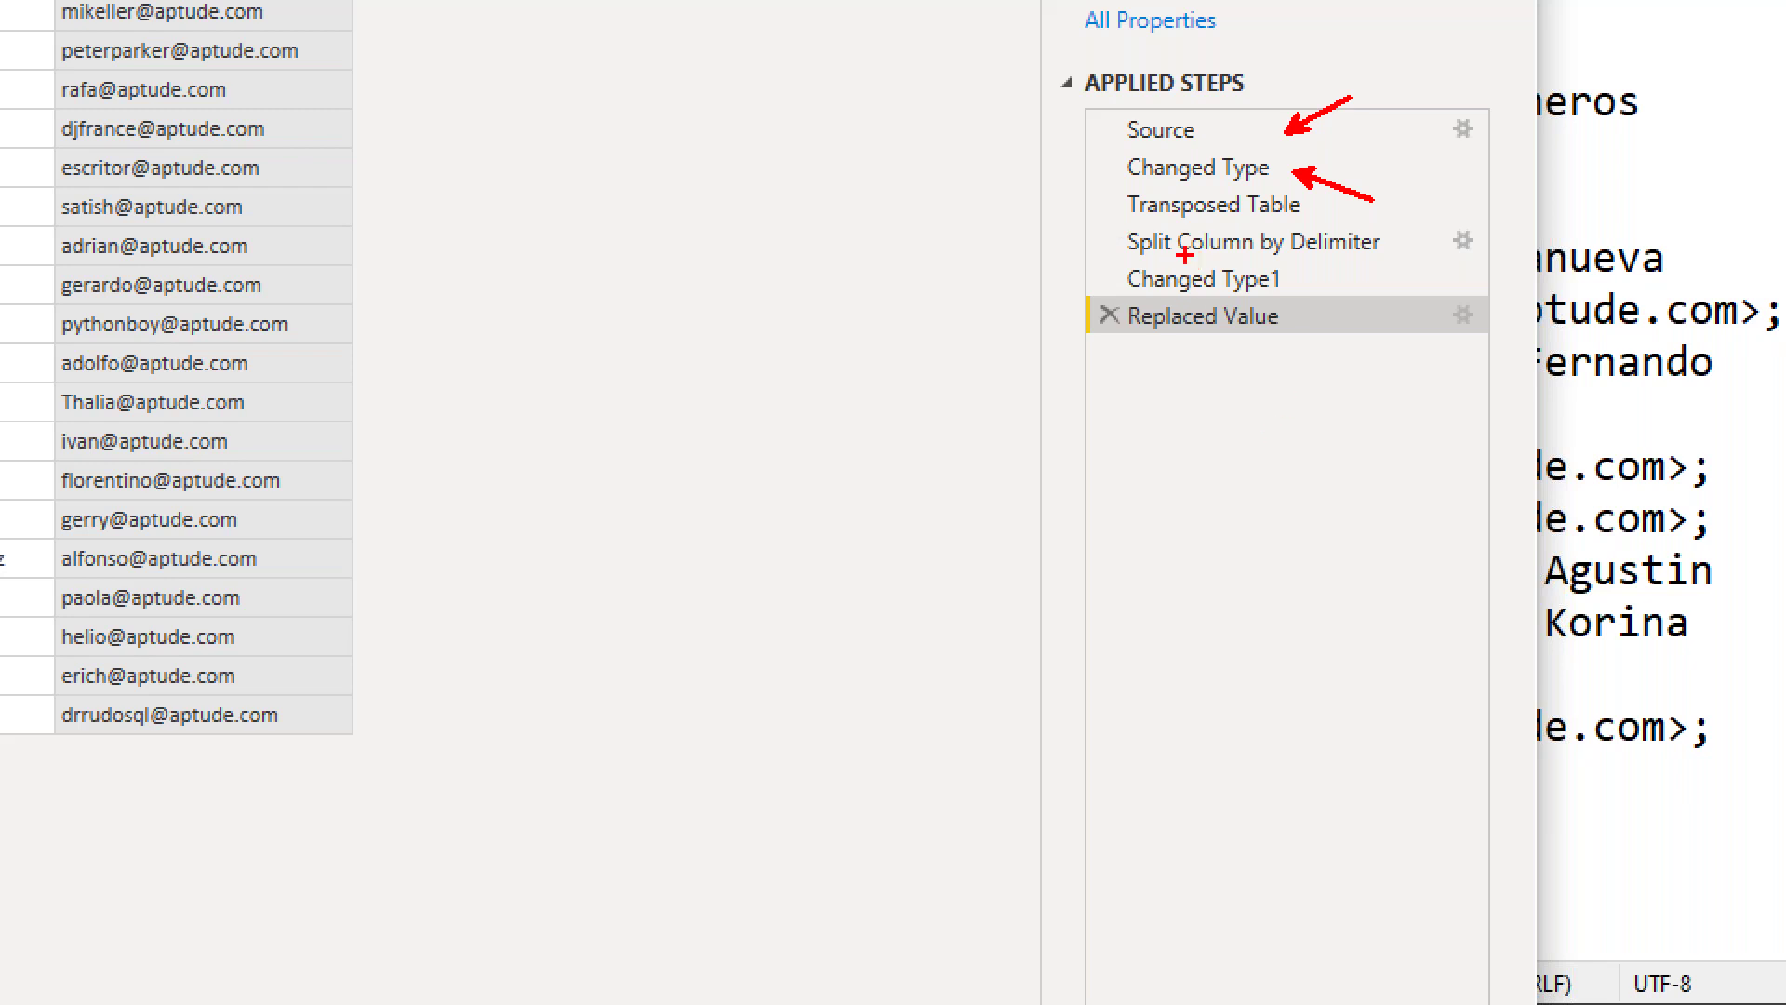
left_click_drag(1115, 251, 1098, 267)
left_click_drag(1300, 285, 1373, 263)
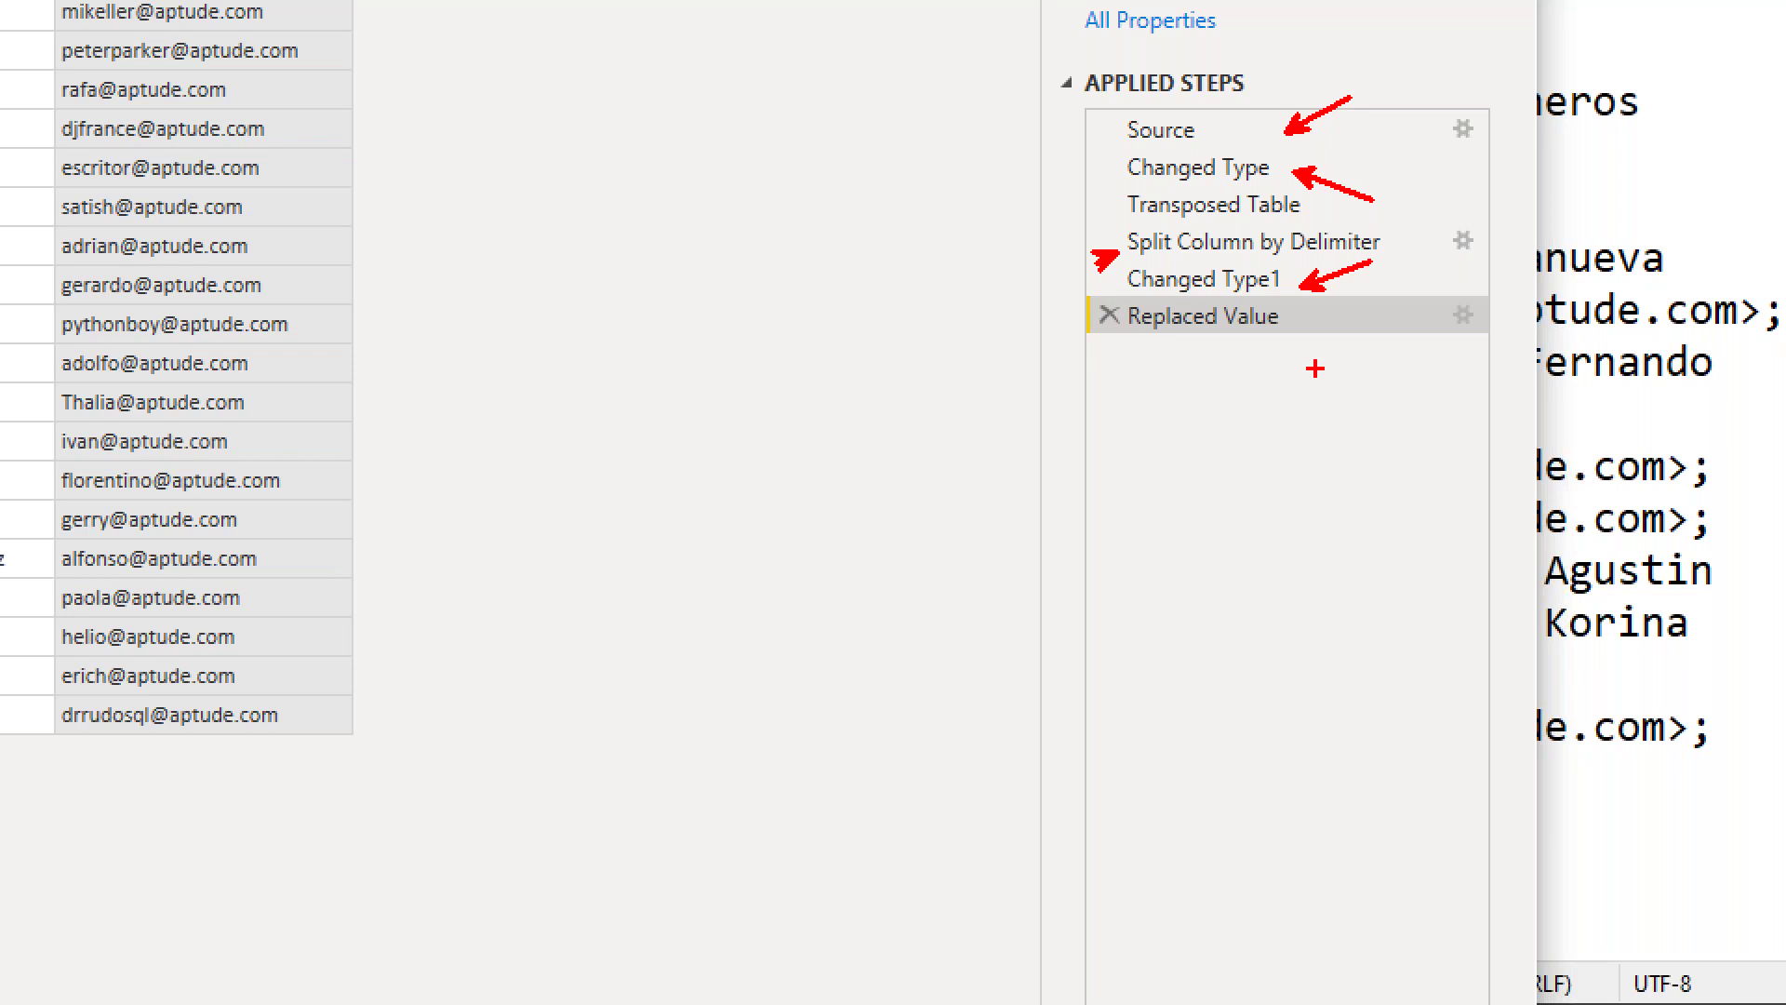
left_click_drag(1291, 322, 1349, 382)
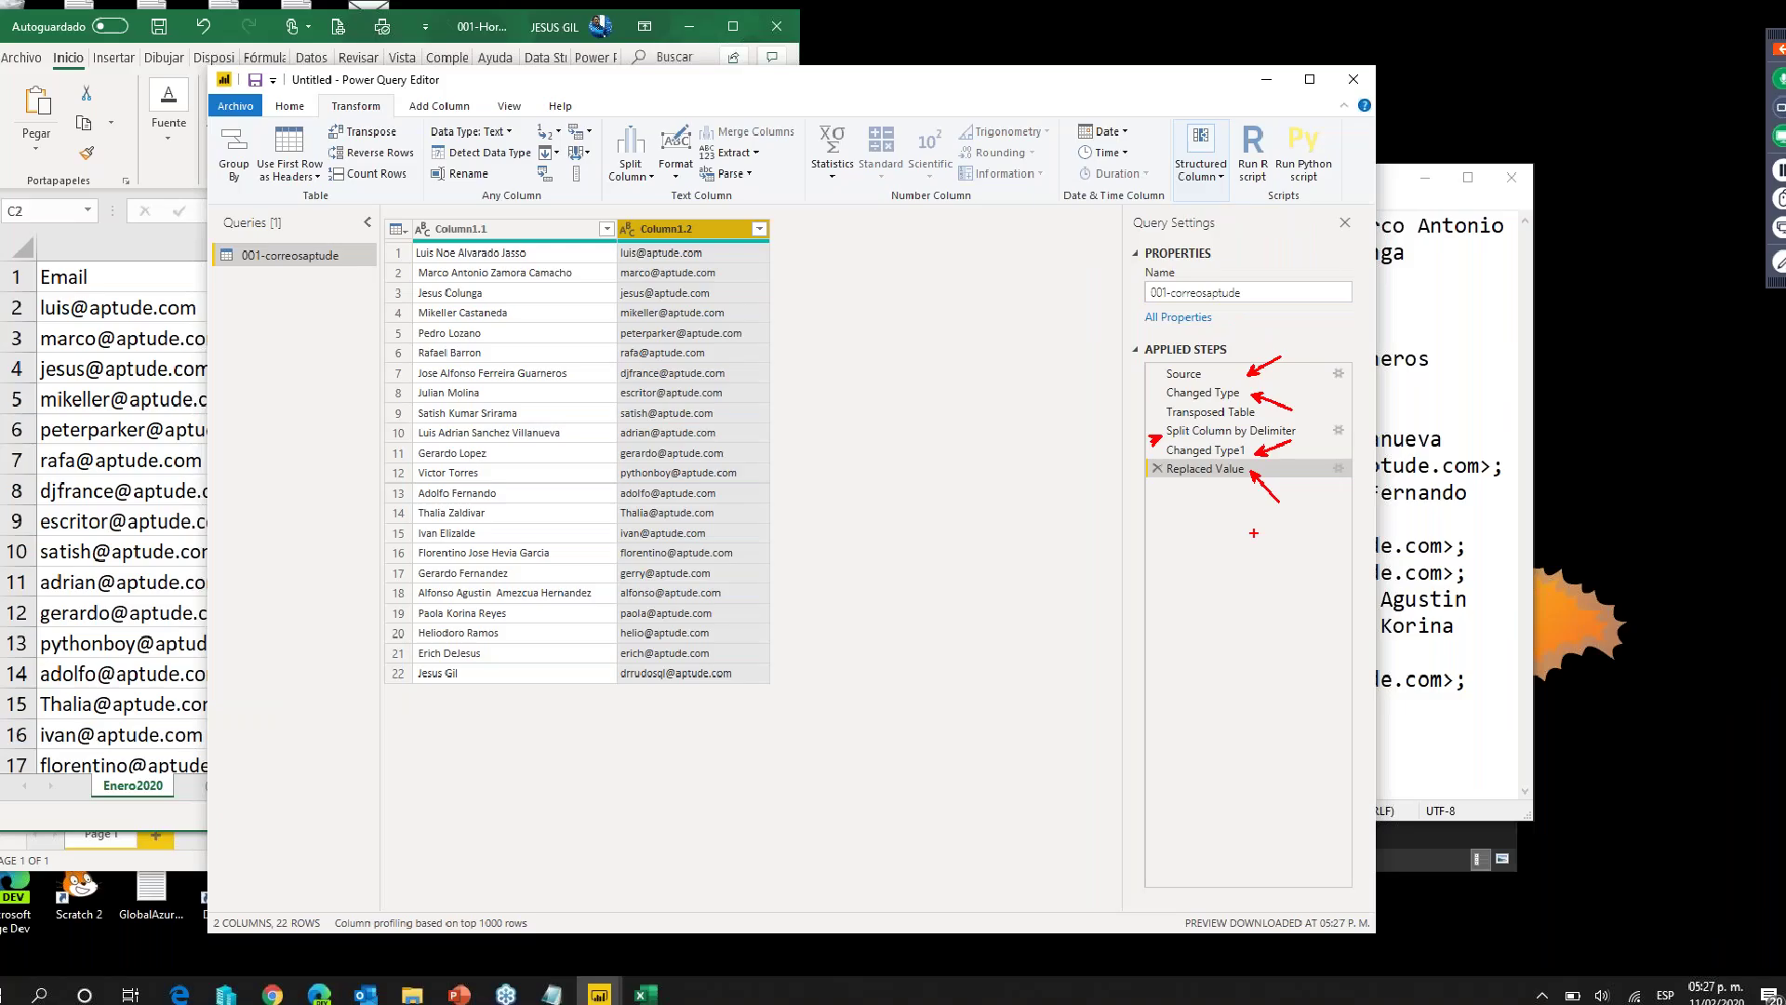
key("Escape")
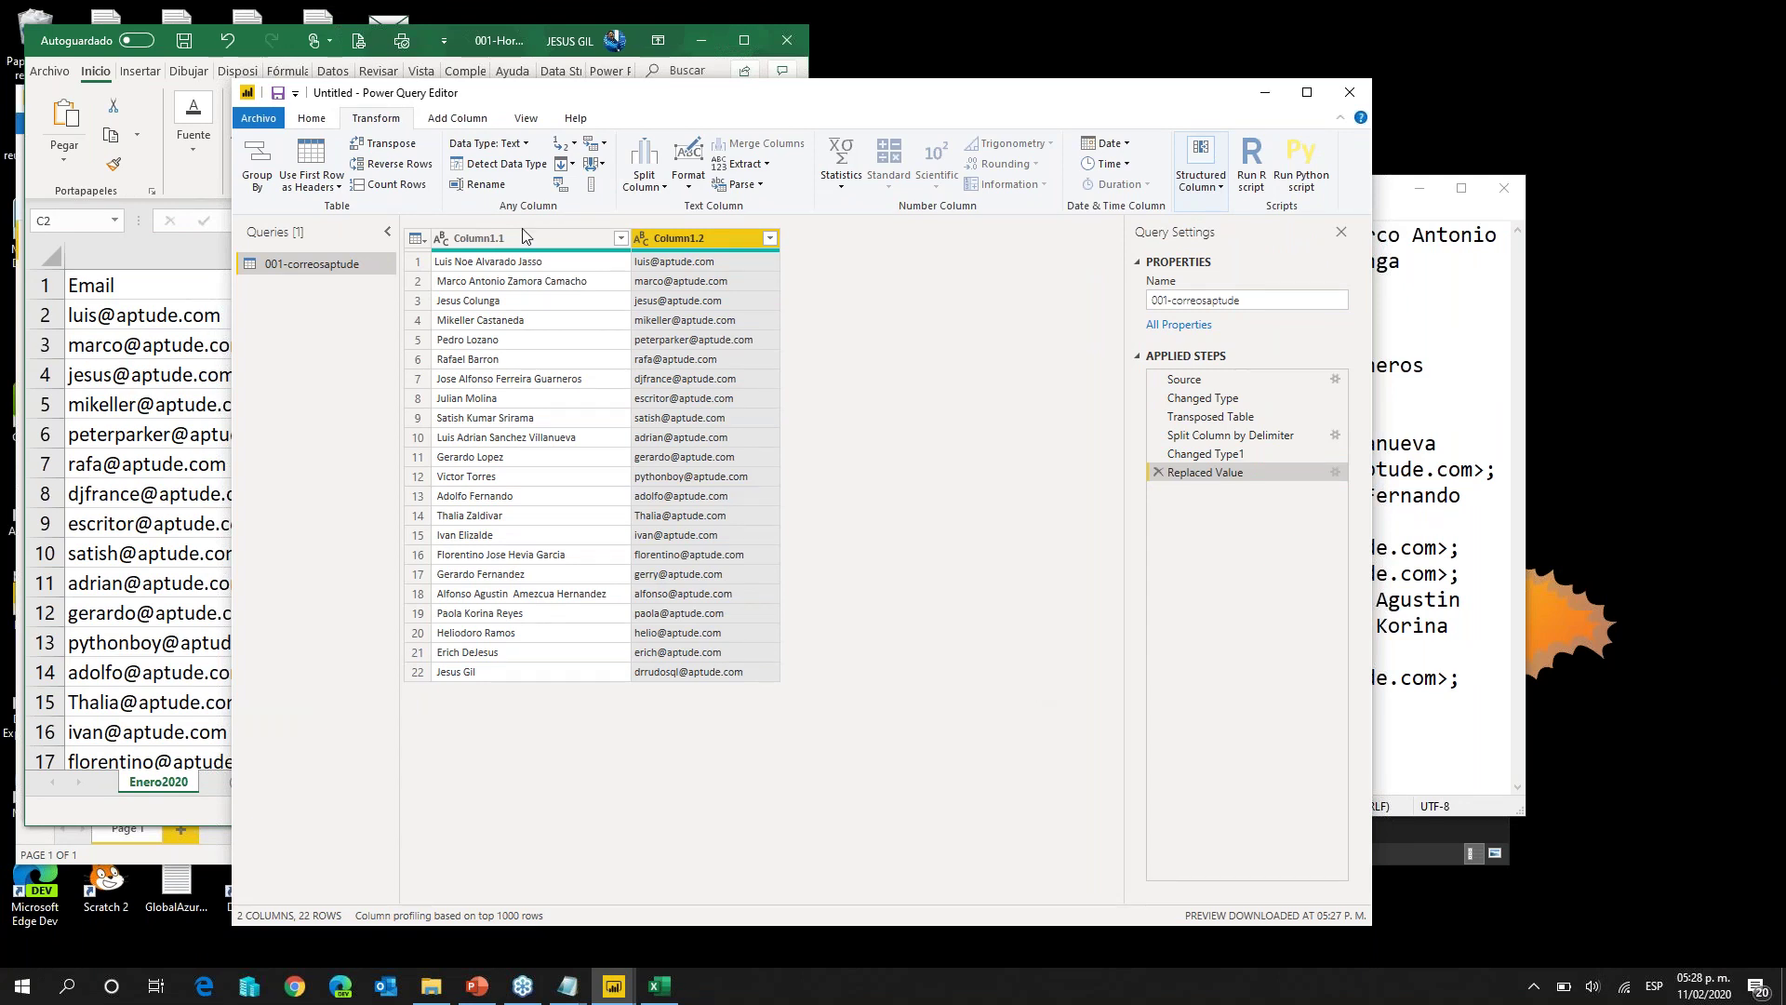
Step: Apply the query changes to the data model and close the Power Query Editor
left_click(313, 119)
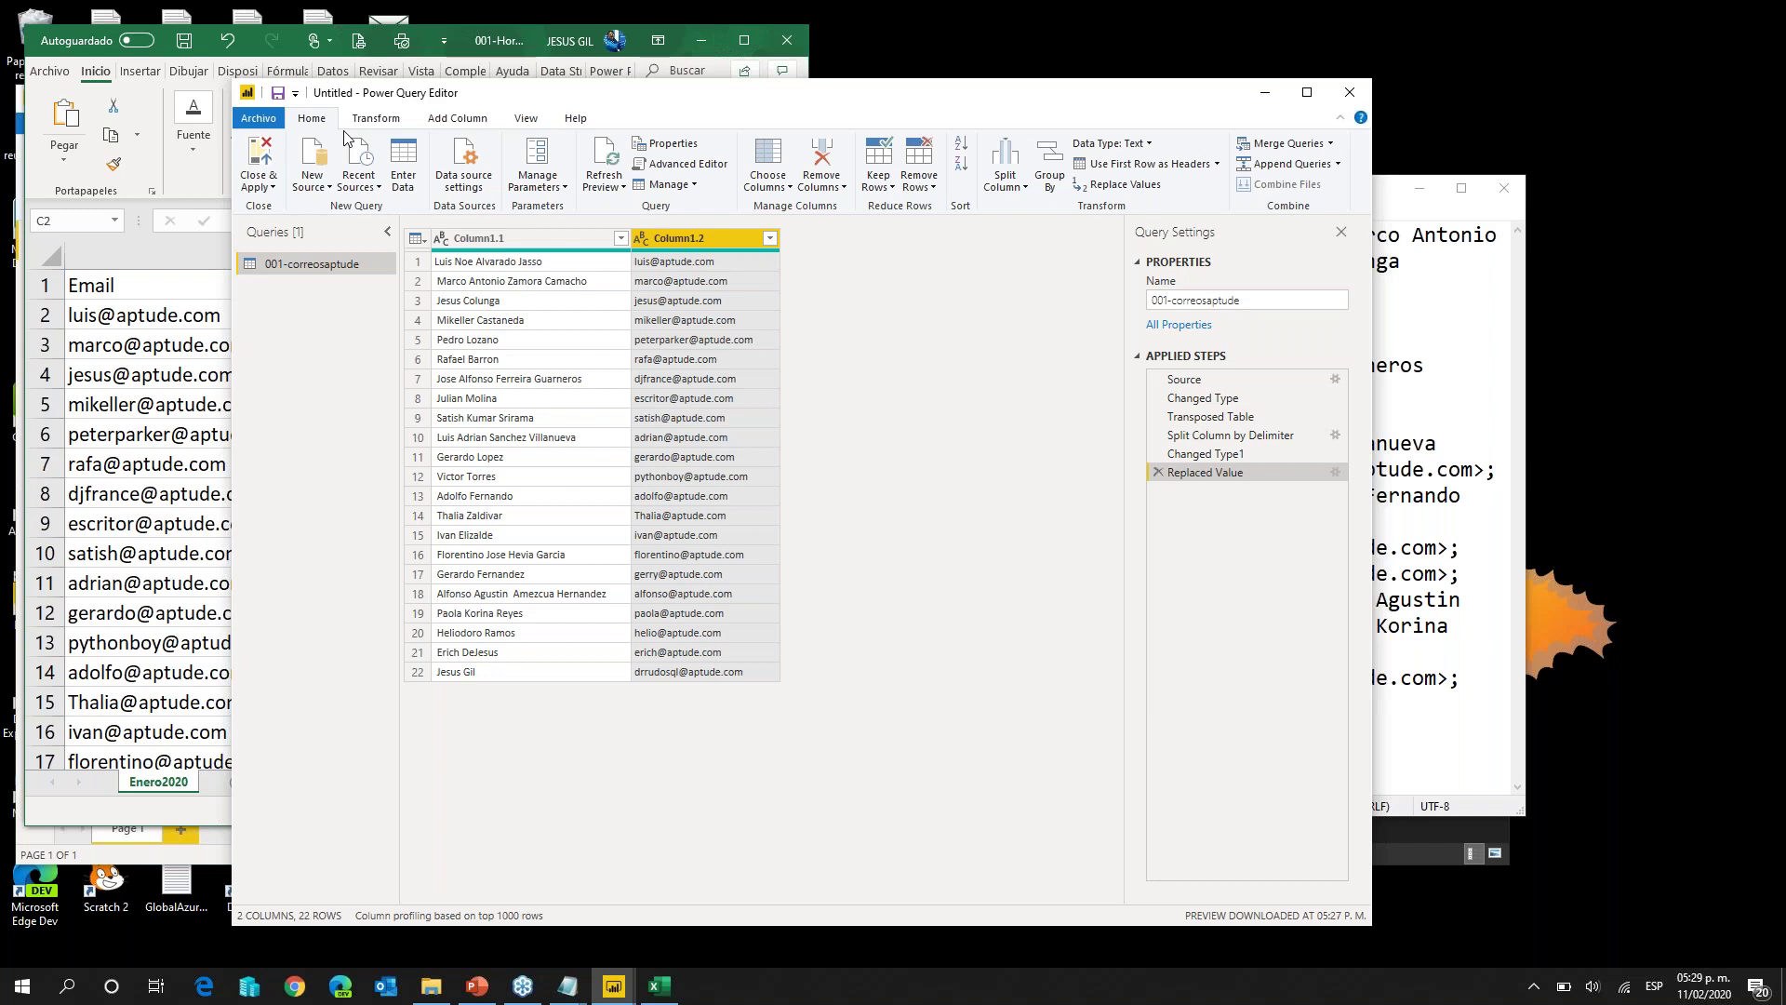
left_click(259, 182)
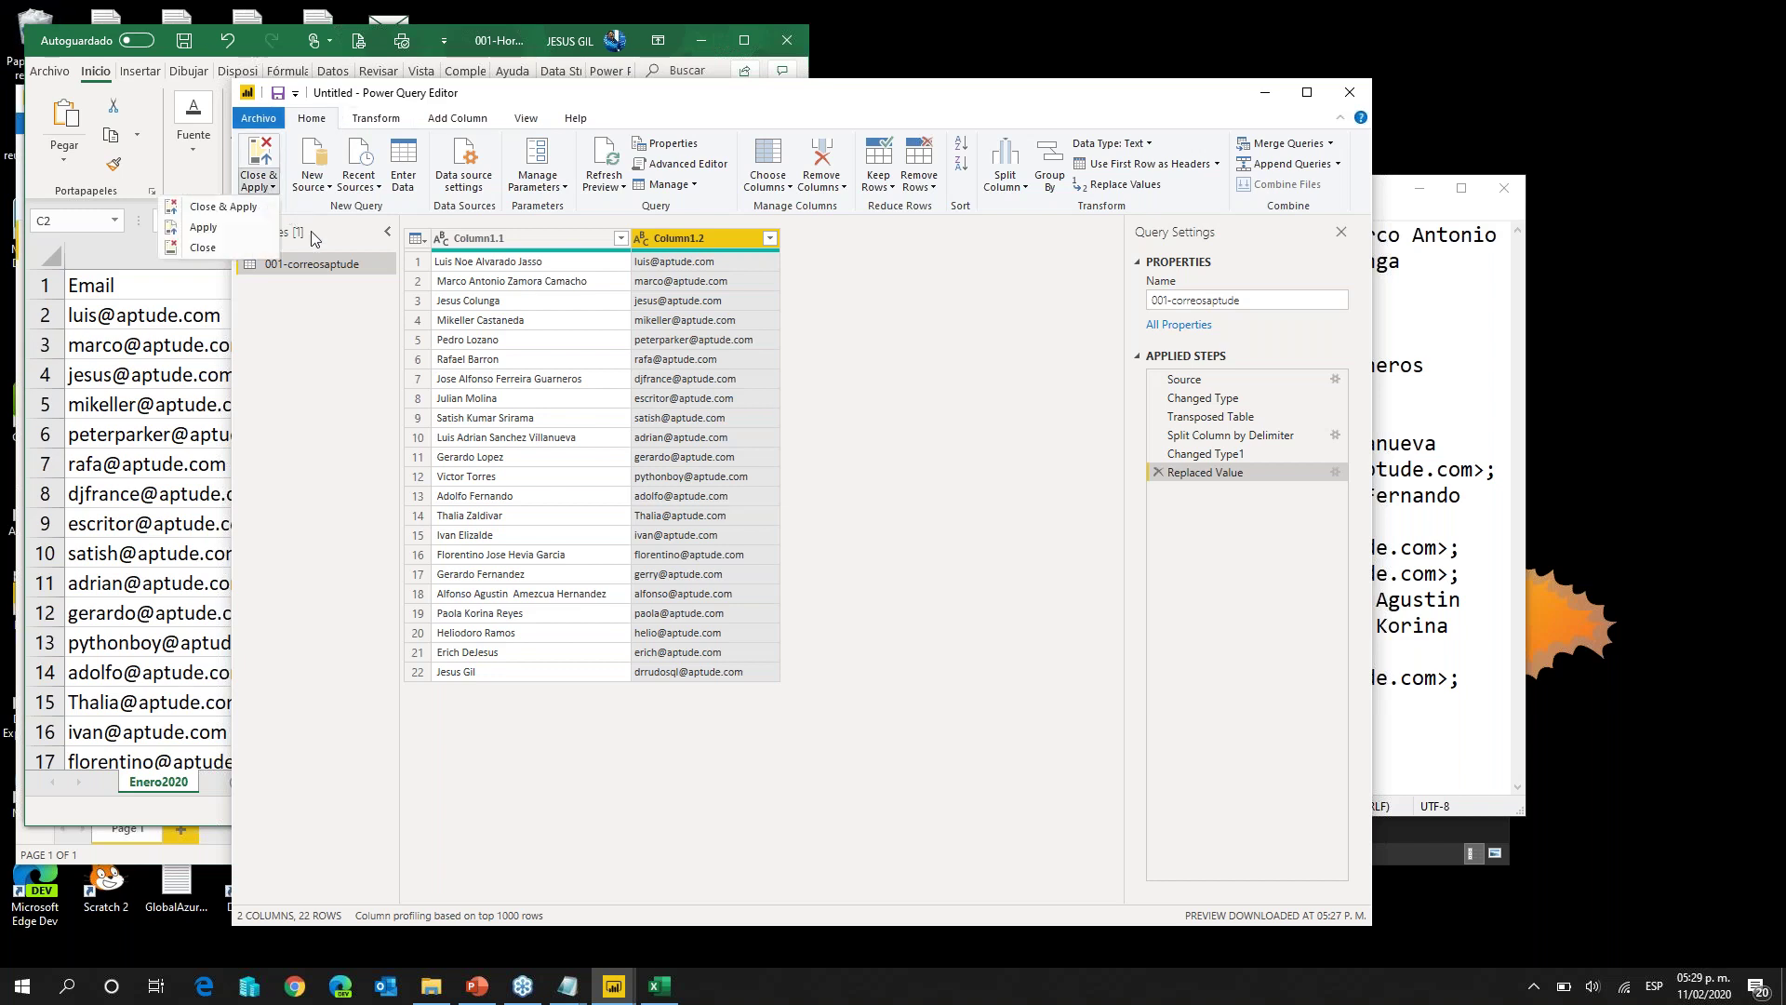
left_click(371, 272)
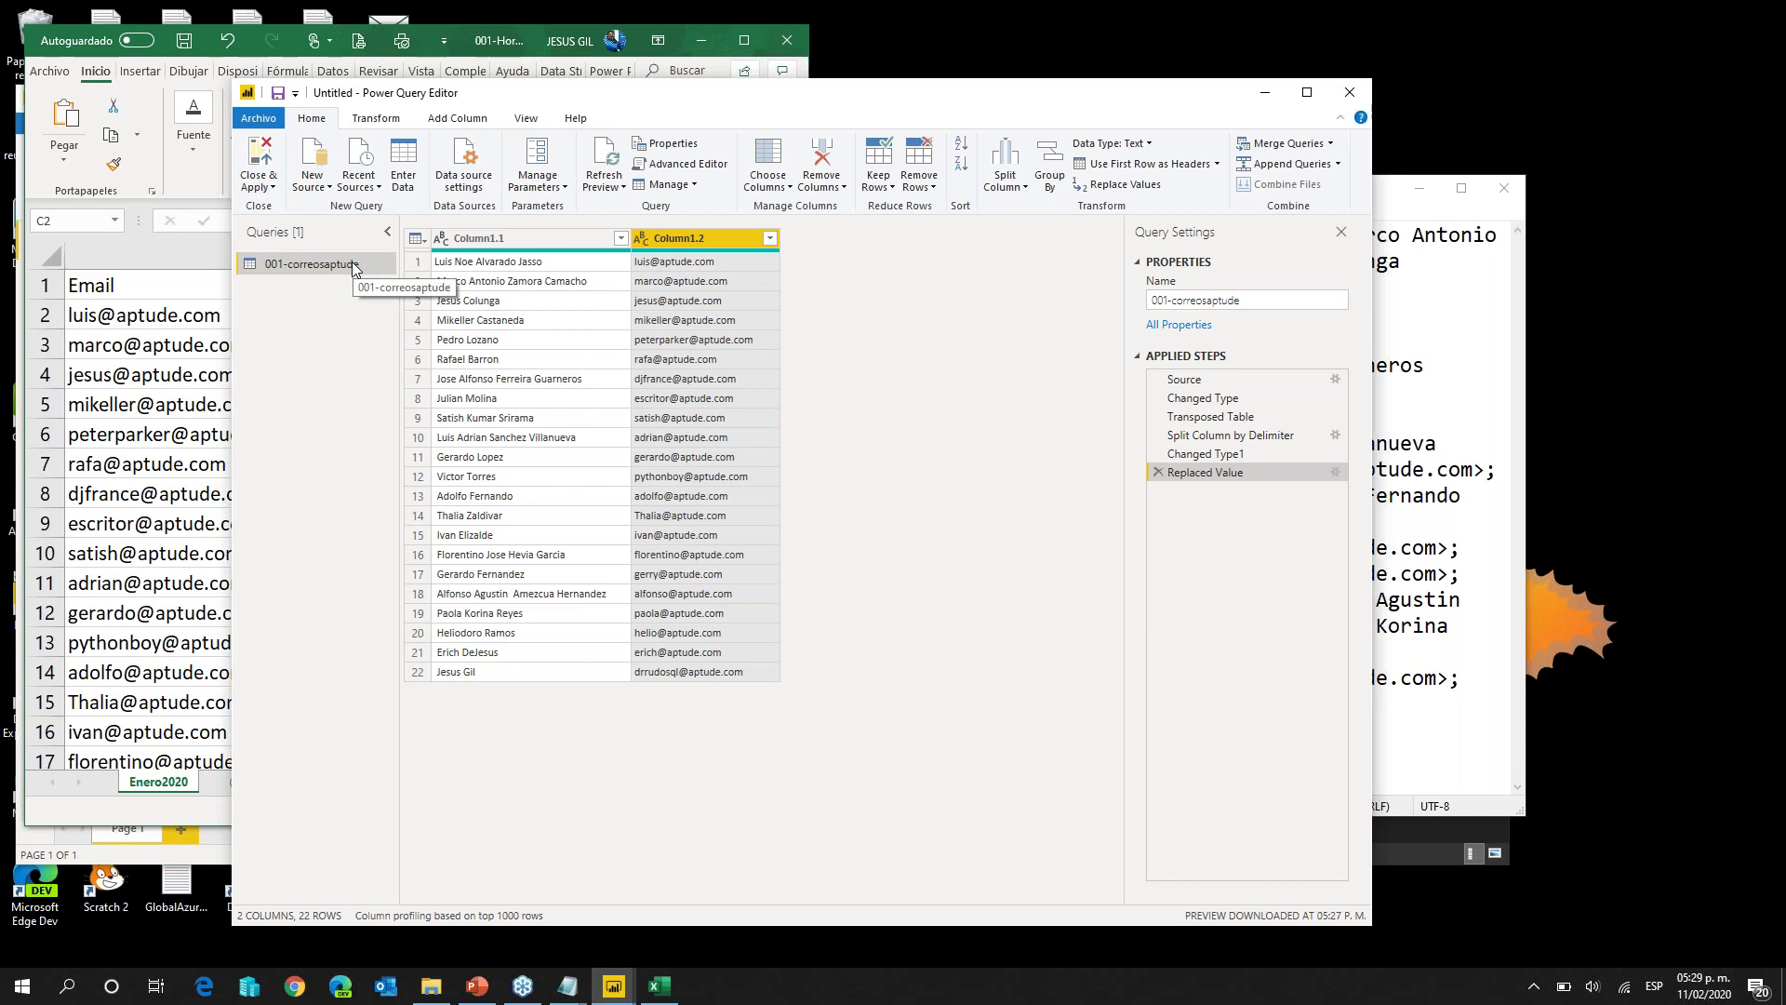
right_click(353, 271)
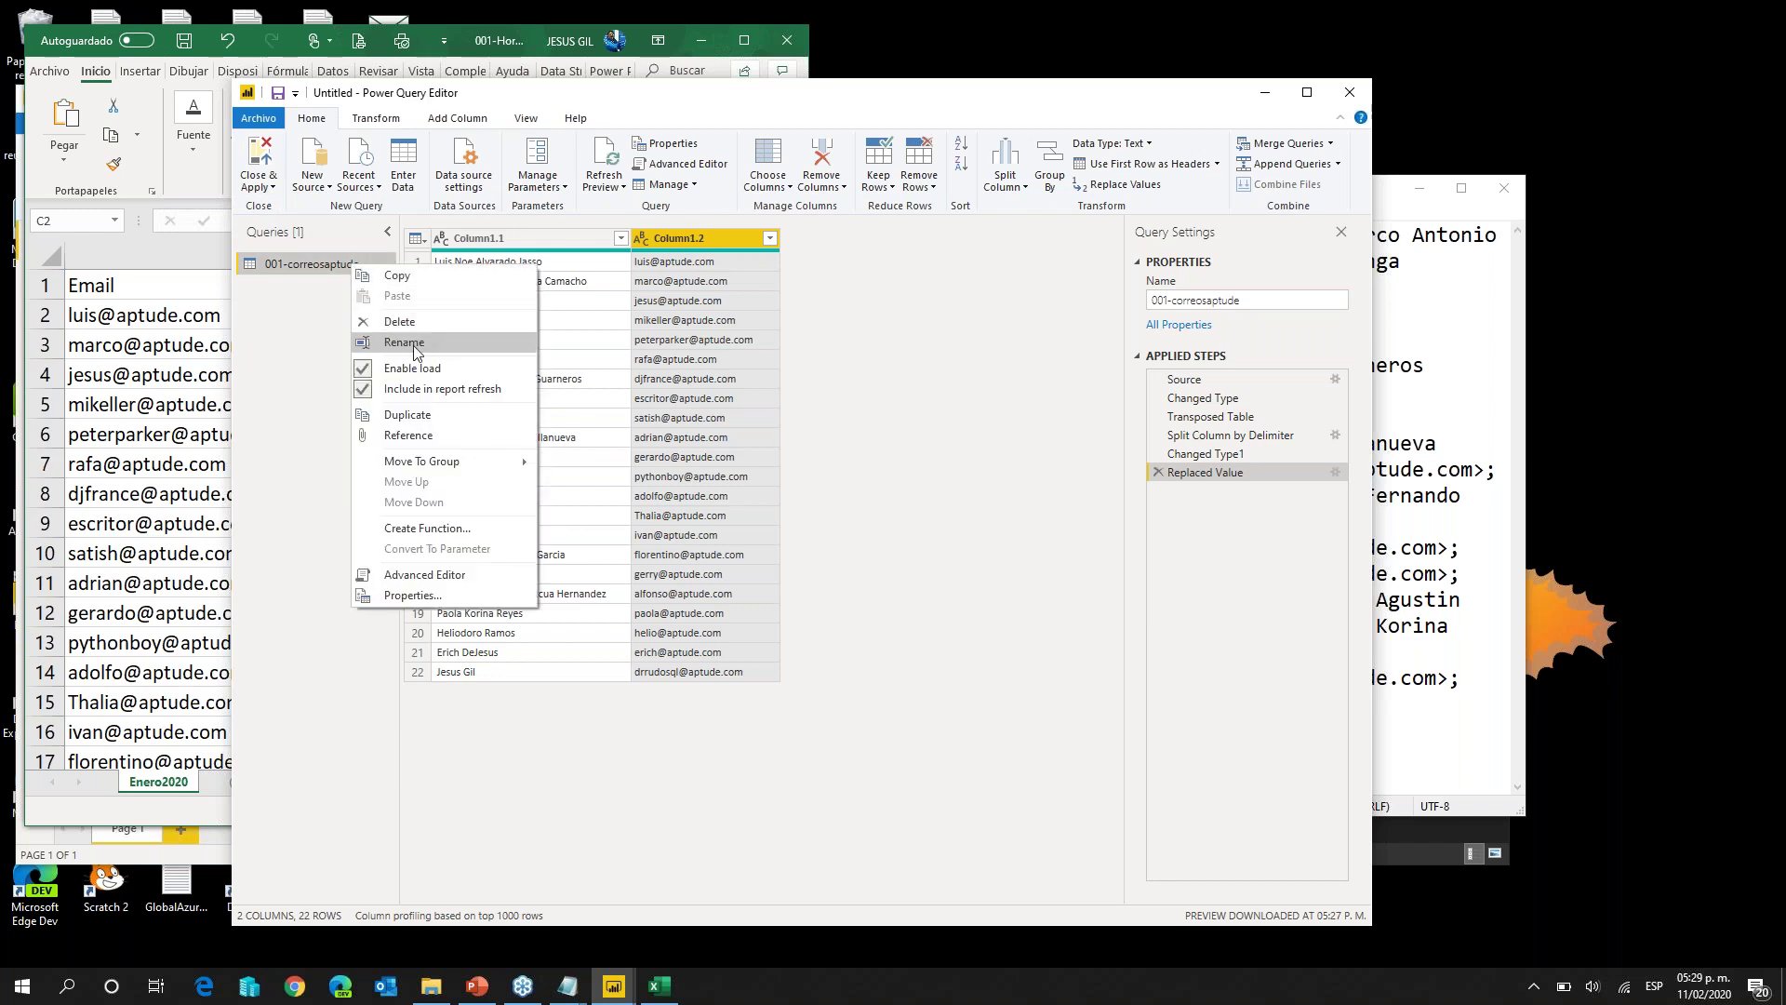
left_click(321, 346)
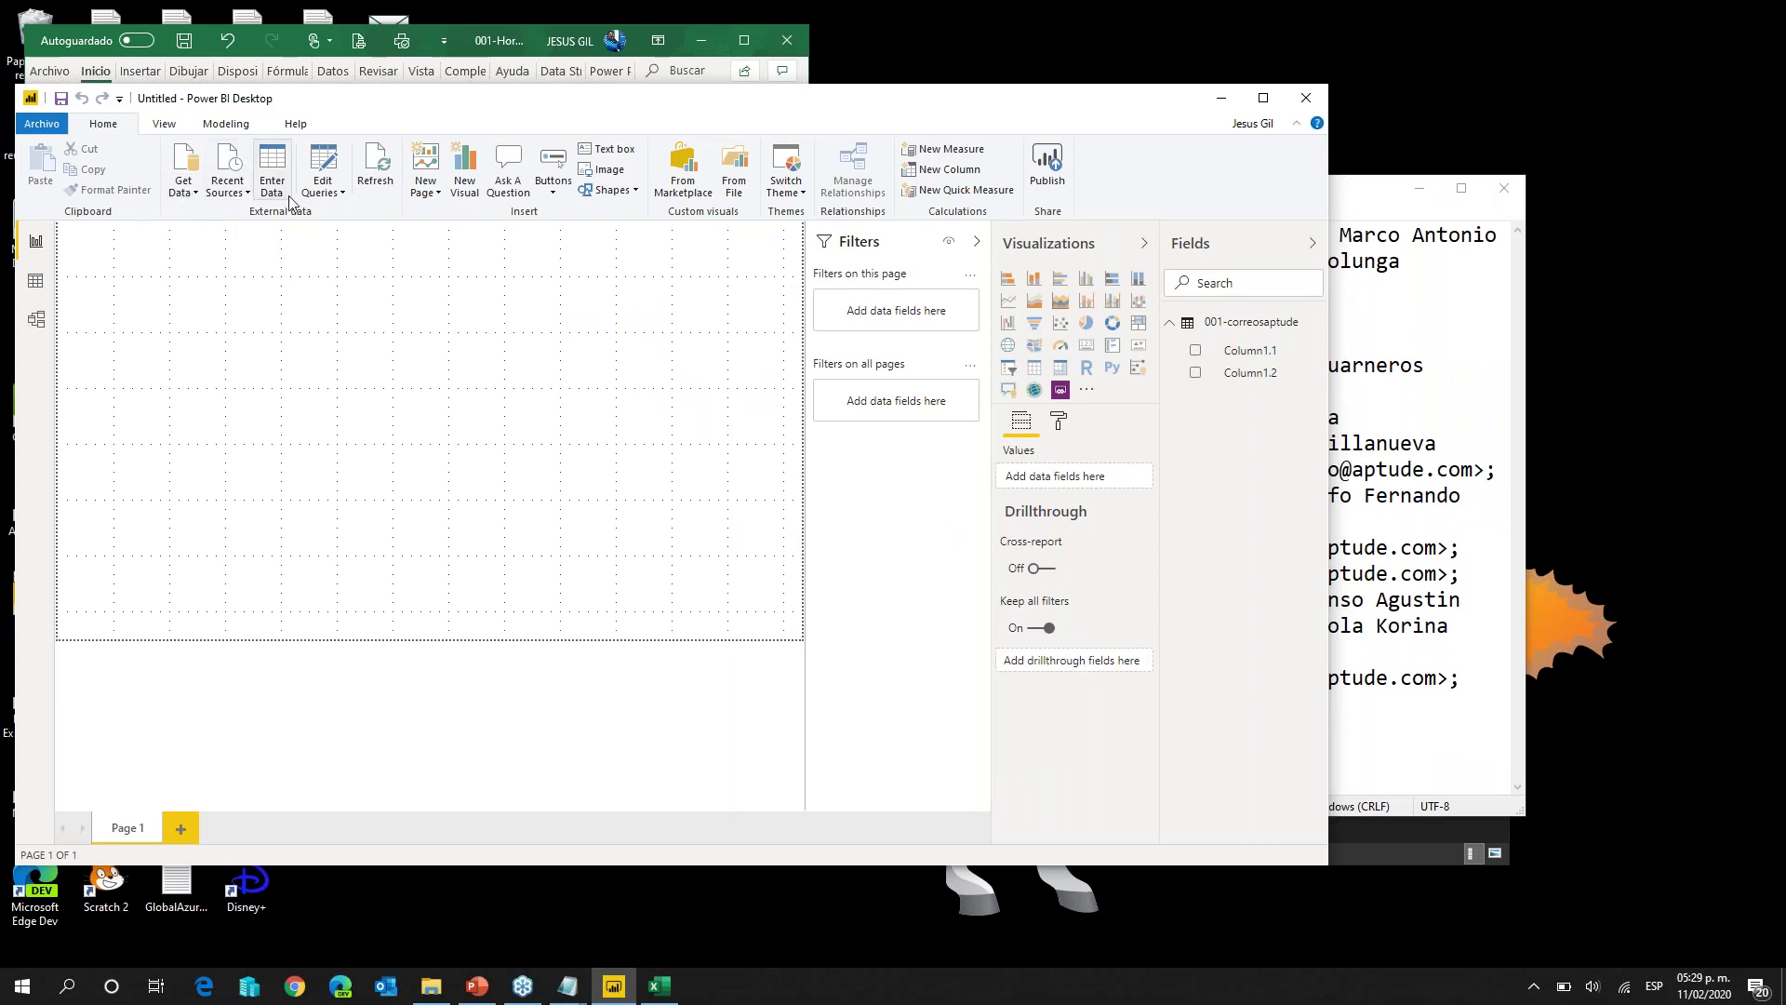
Step: Reopen the Power Query Editor, delete the 001-correosaptude query and return to the report with the deletion applied
left_click(332, 198)
left_click(266, 212)
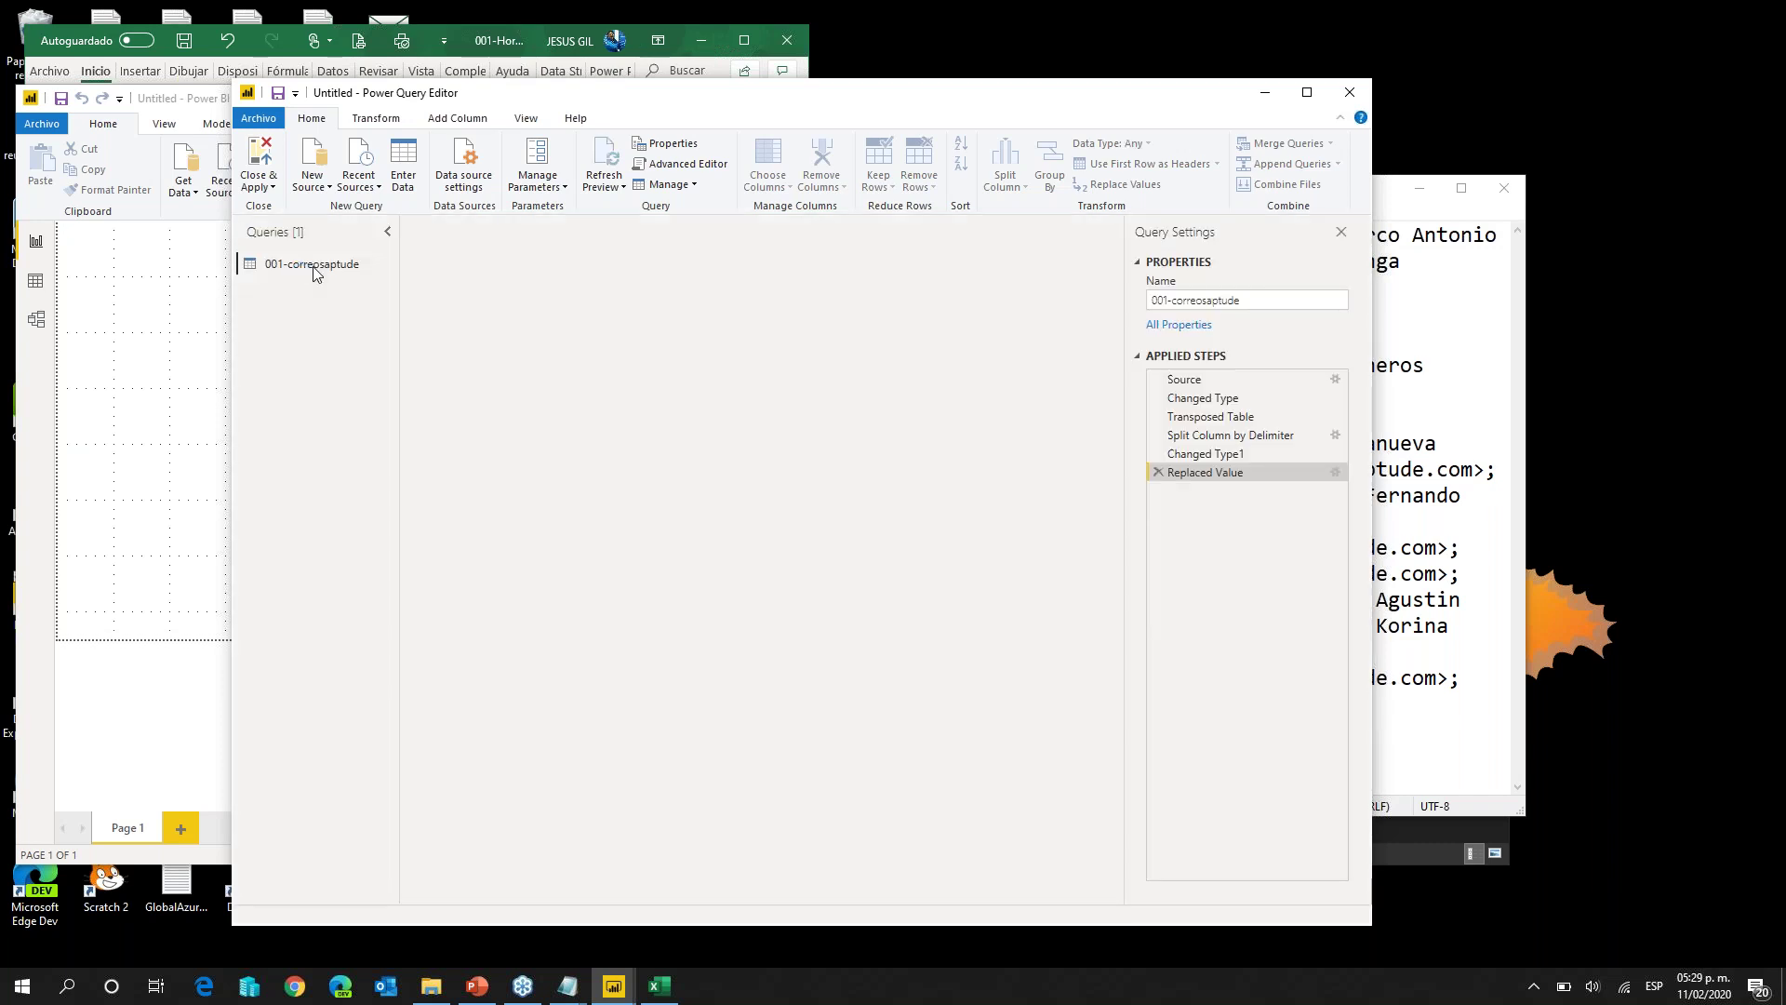
left_click(300, 265)
right_click(300, 266)
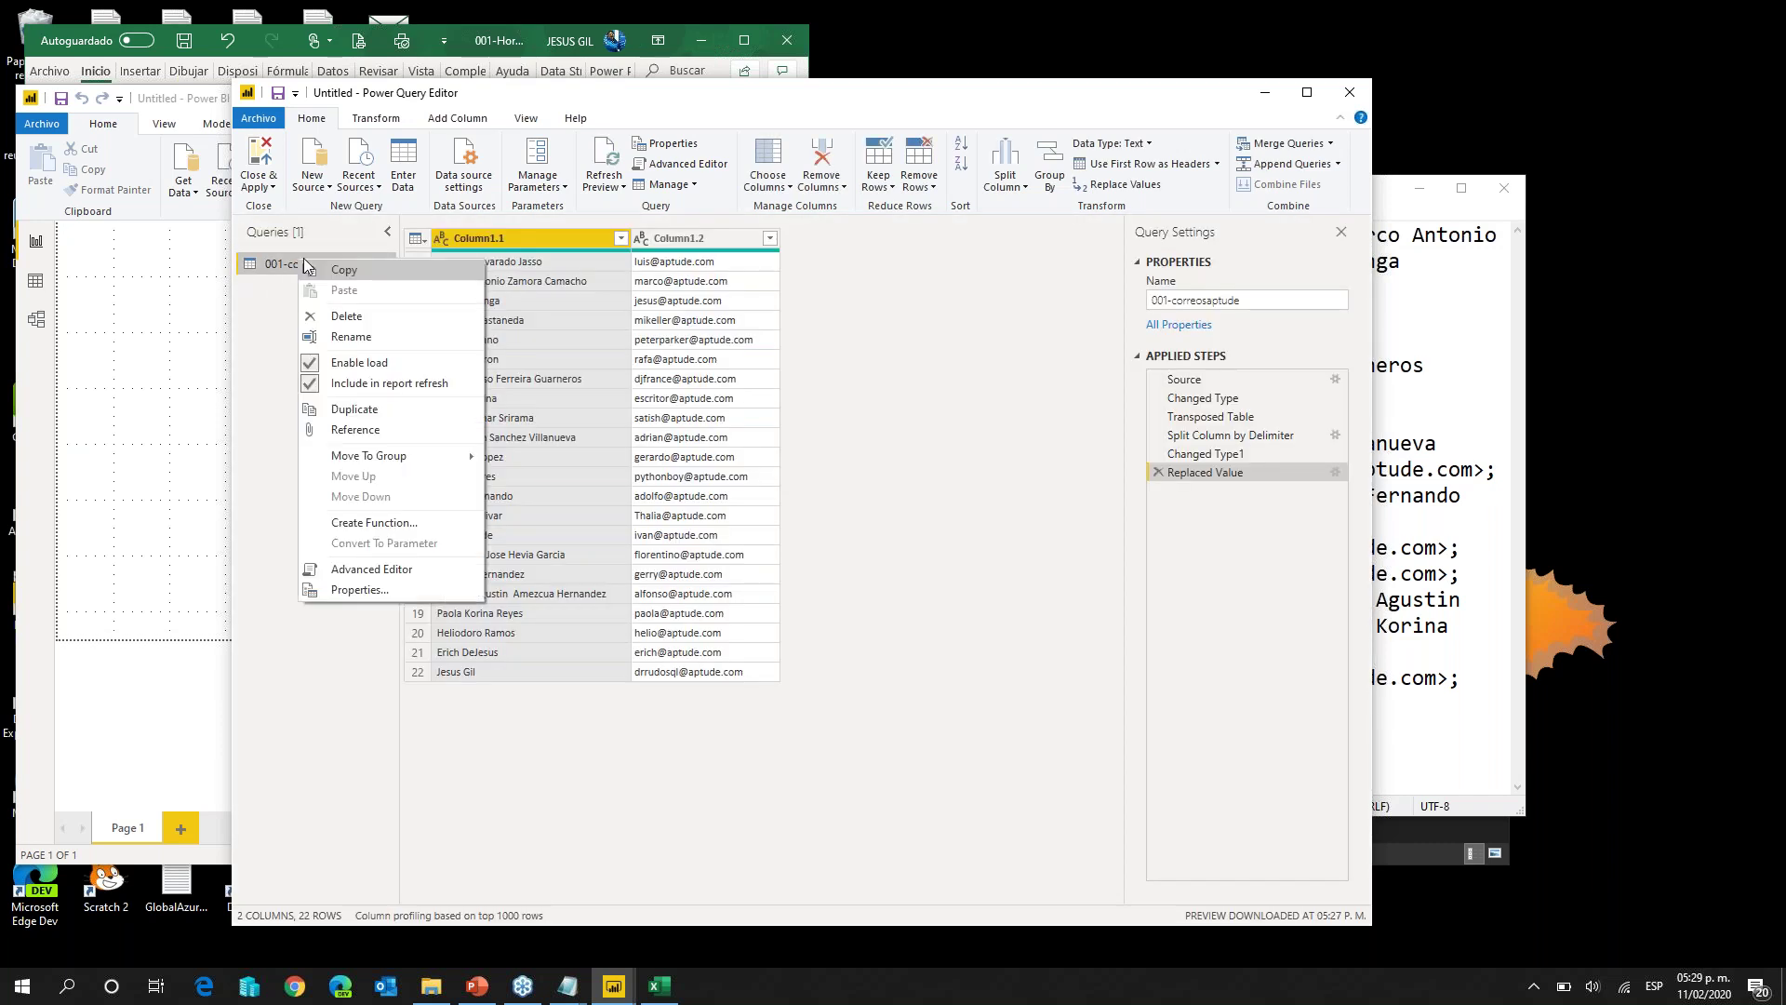
left_click(374, 317)
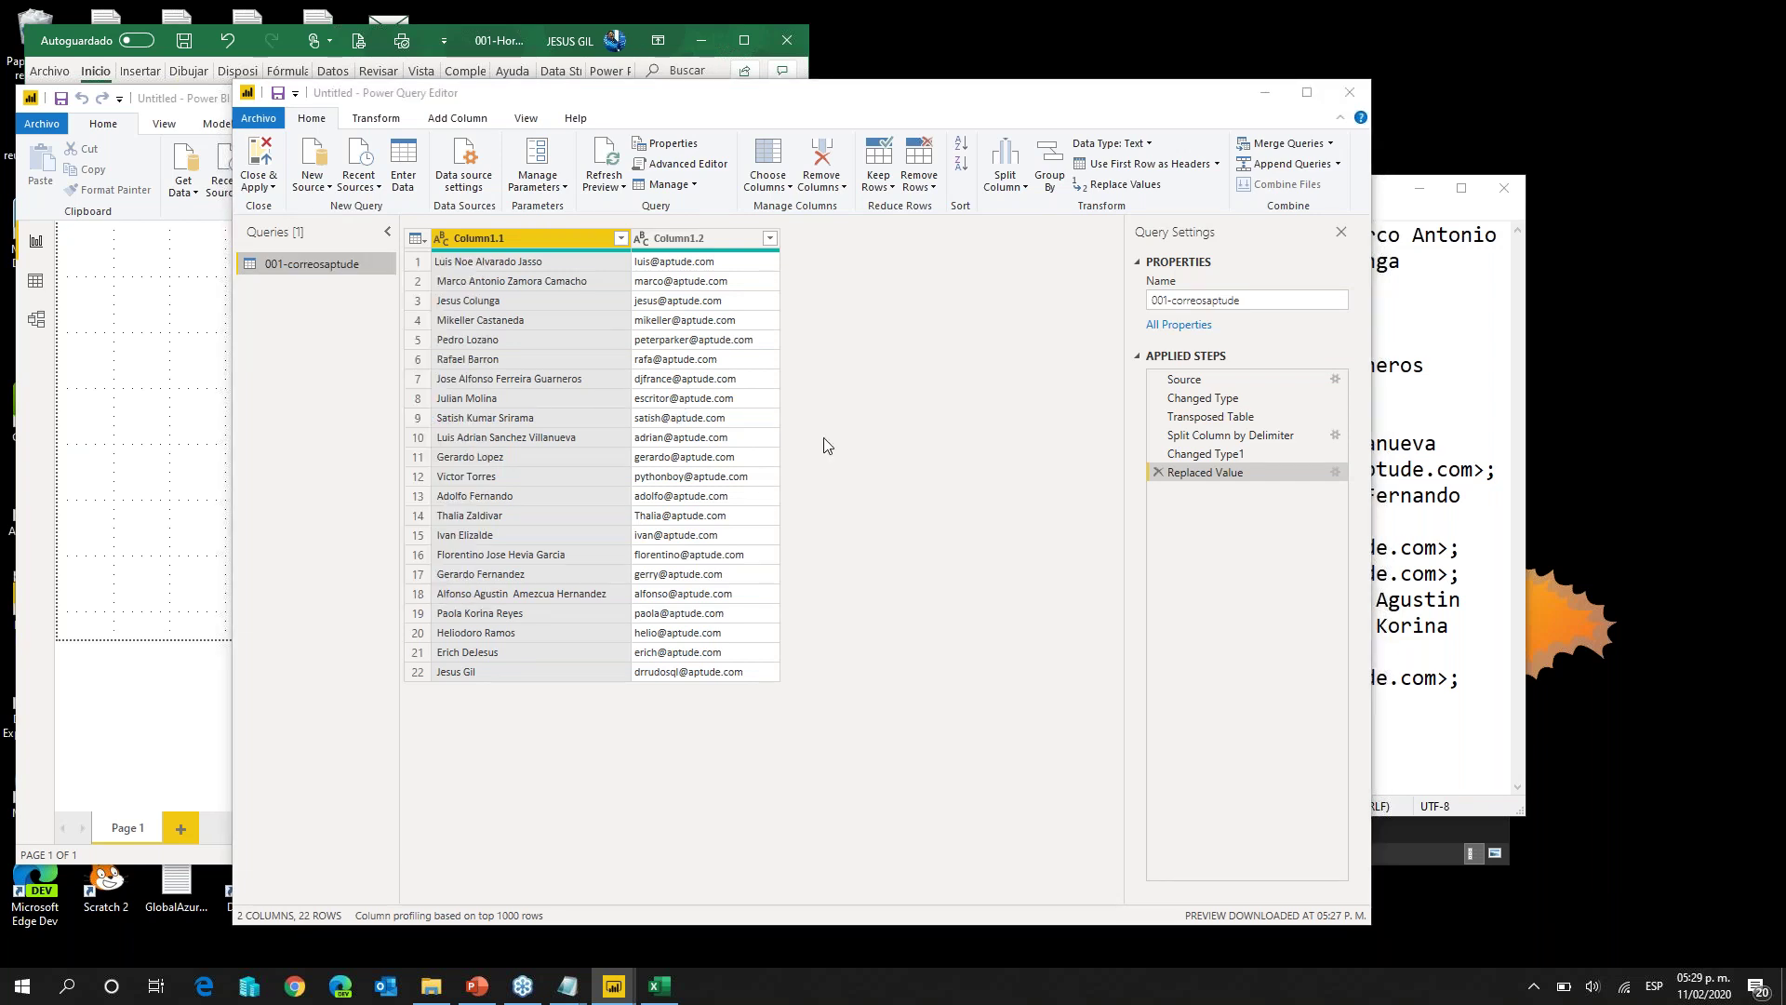
left_click(983, 522)
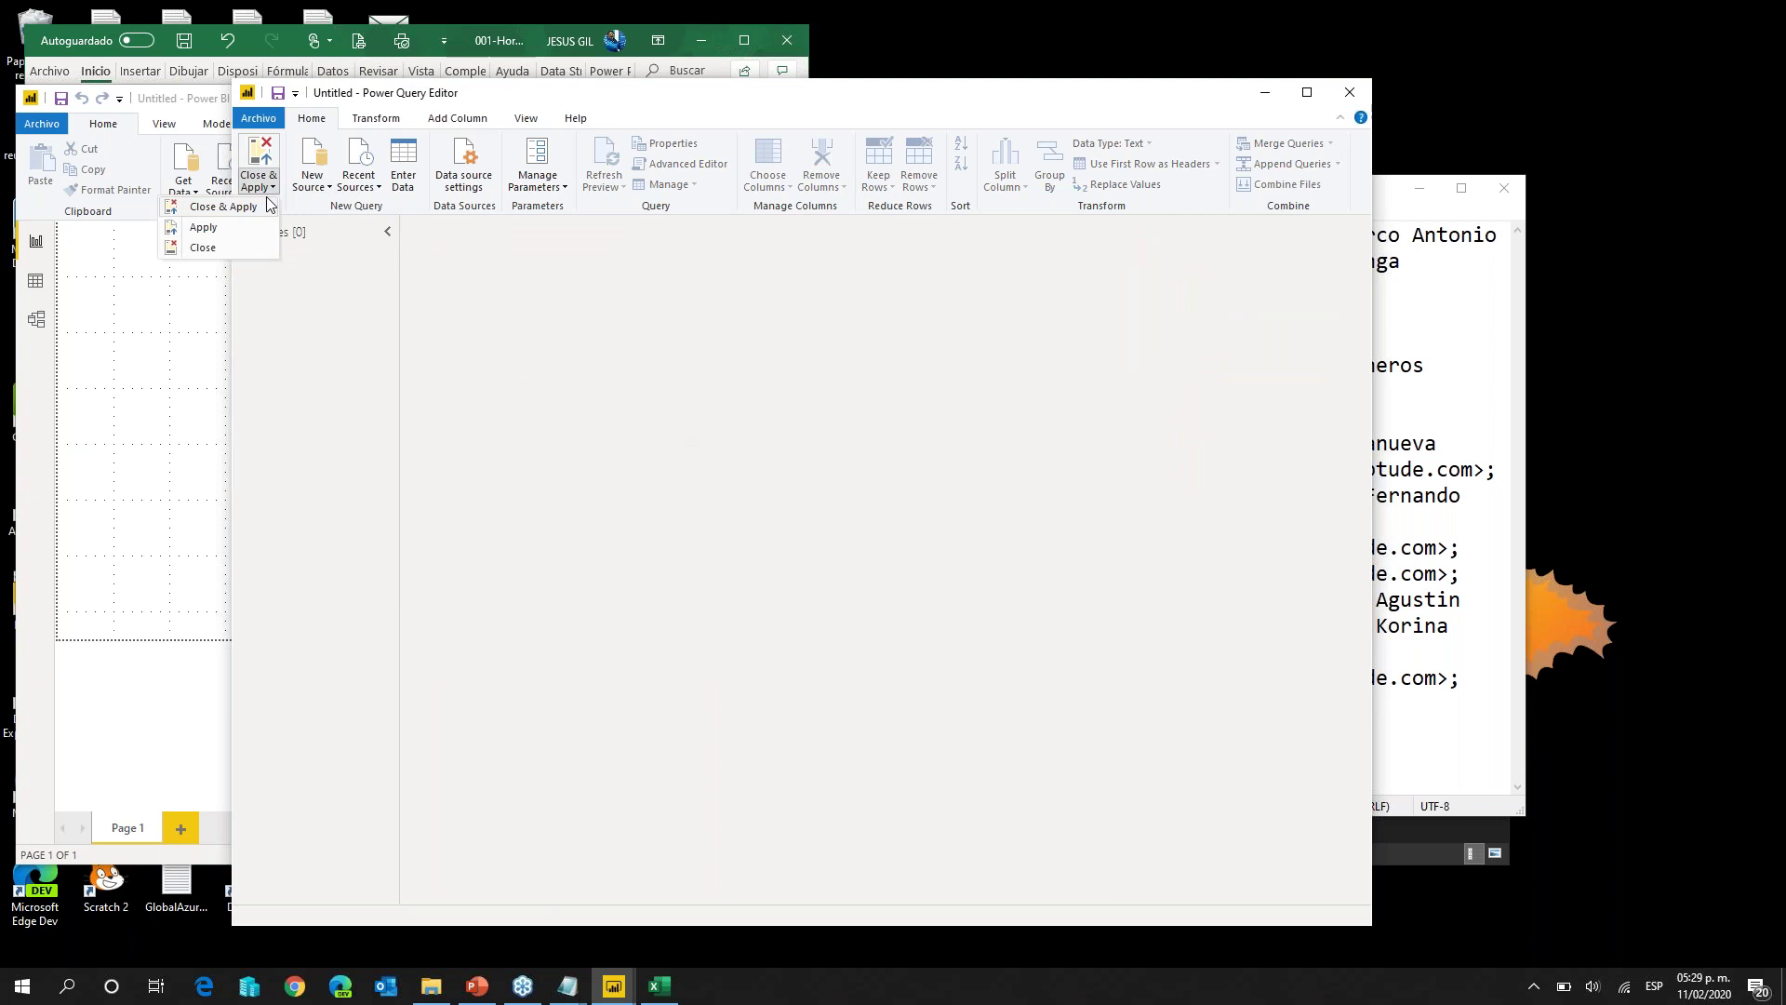
key("alt+F4")
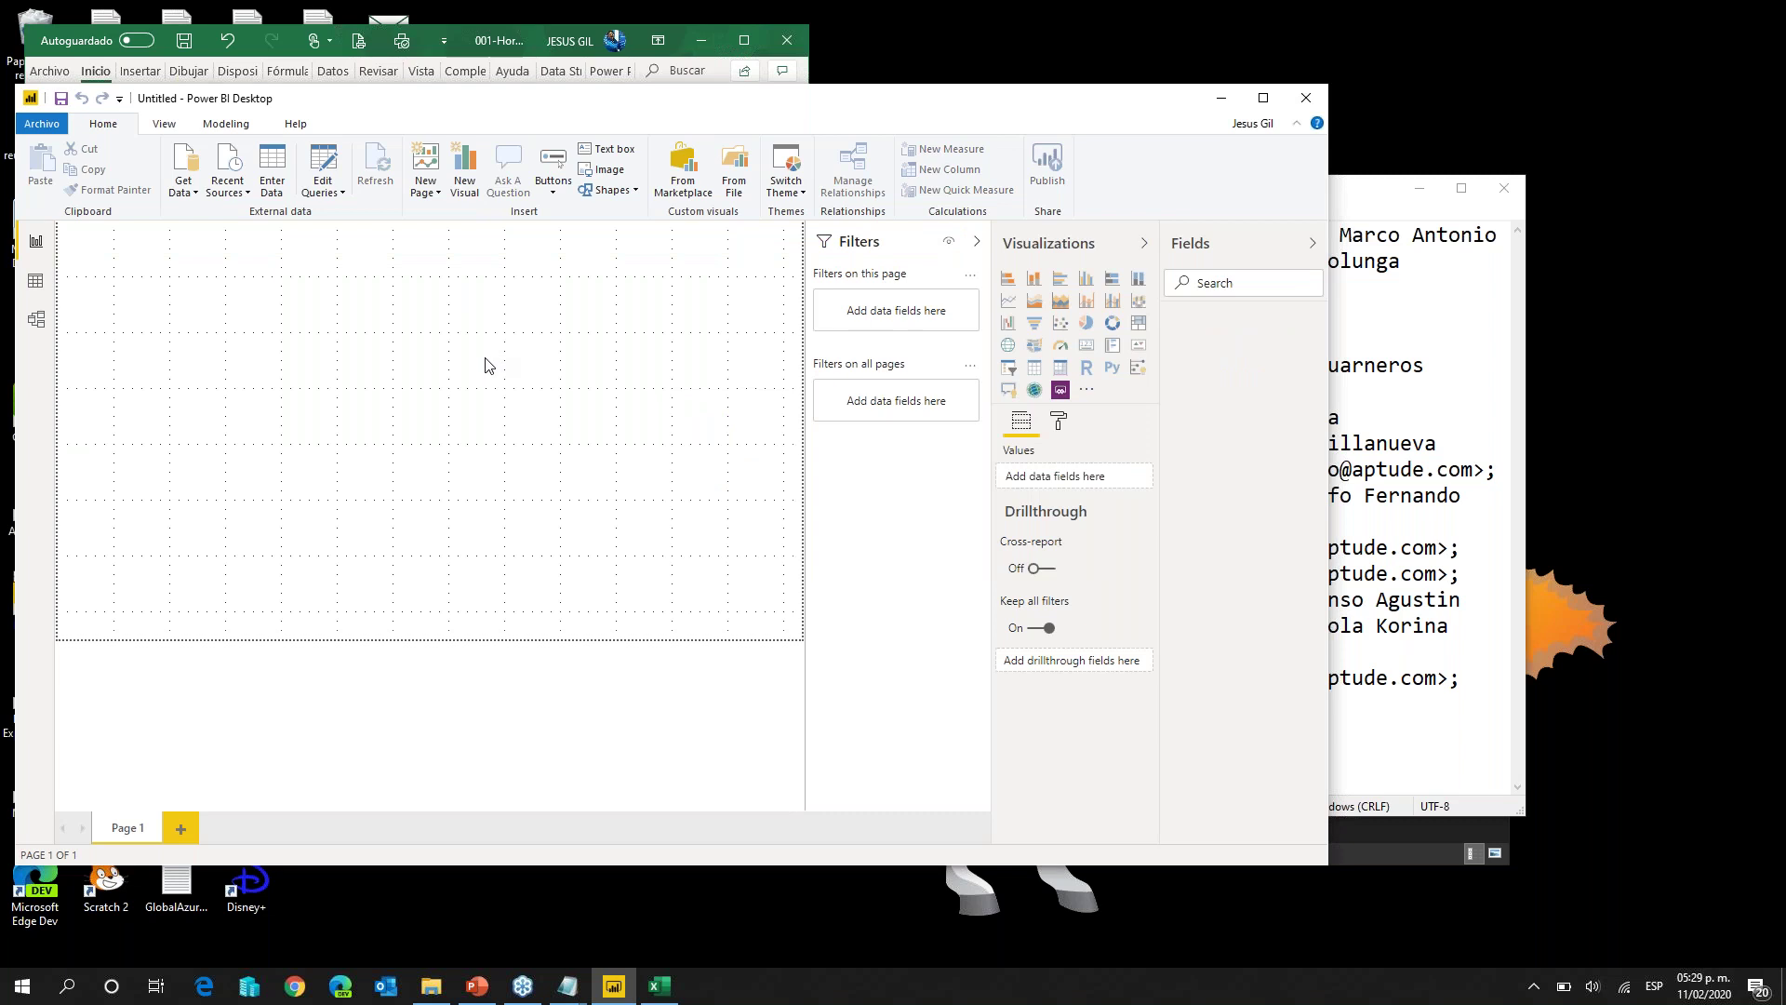
Step: Import 001-correosaptude.txt as Text/CSV with the Semicolon delimiter and load it into the report
left_click(186, 186)
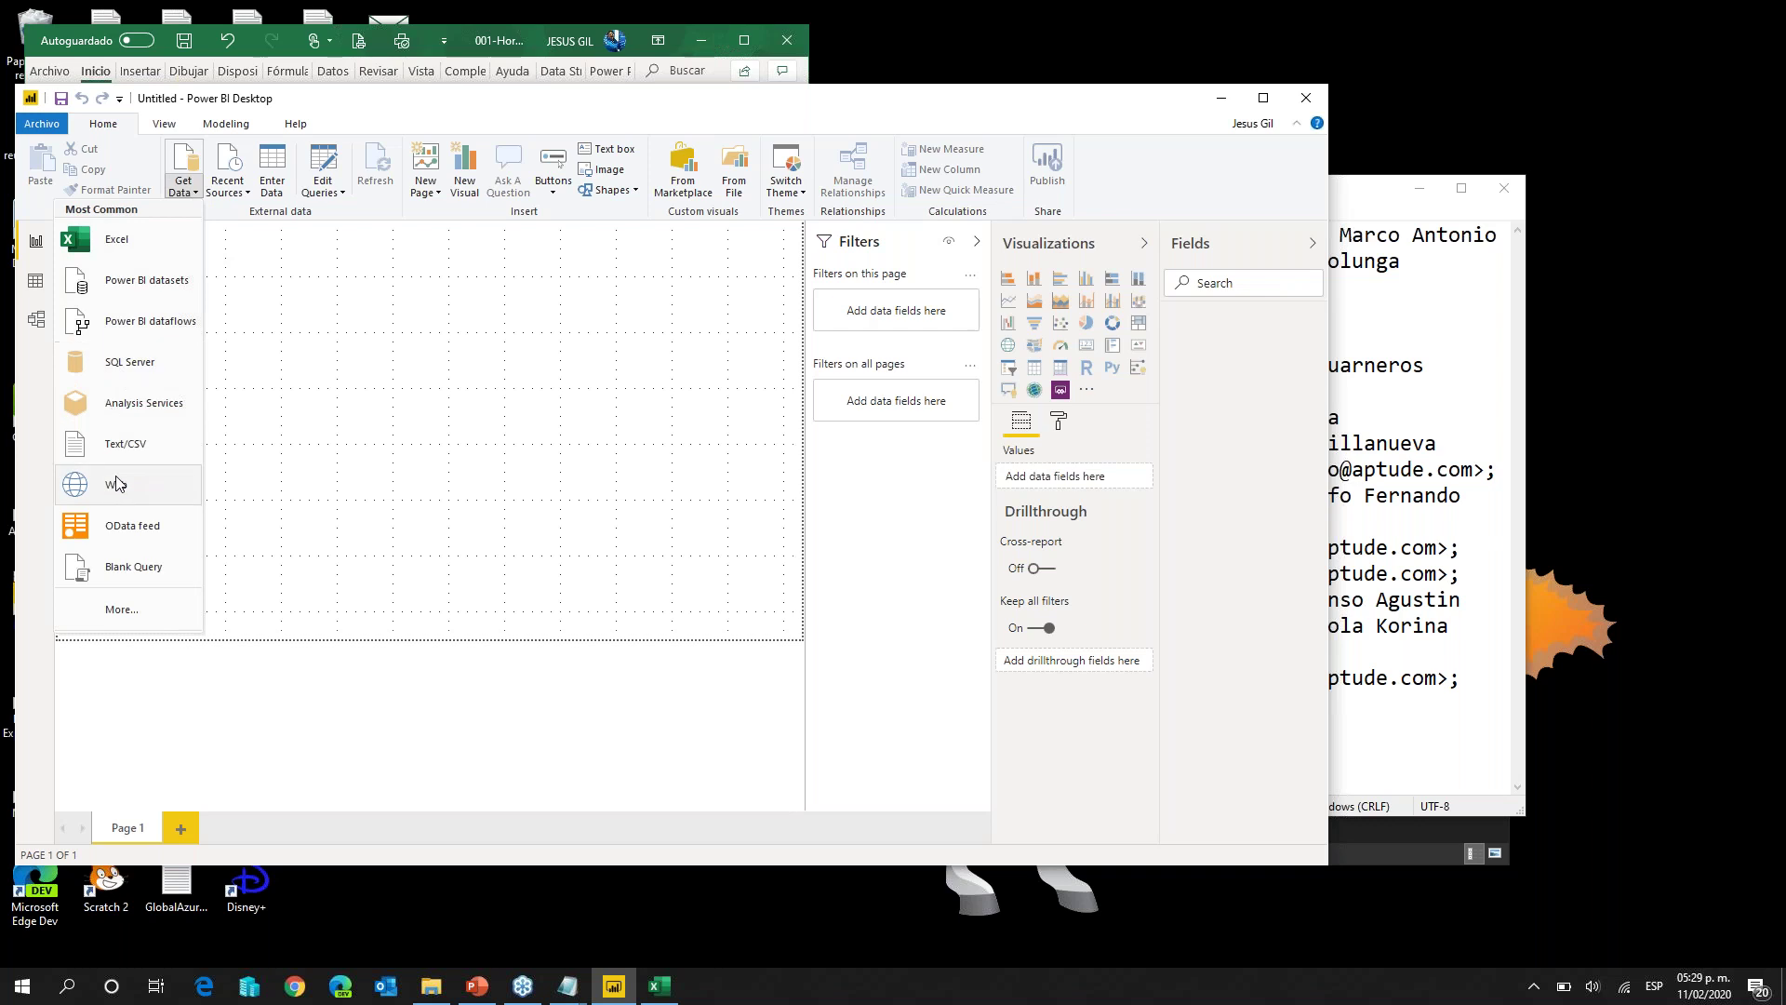
left_click(125, 444)
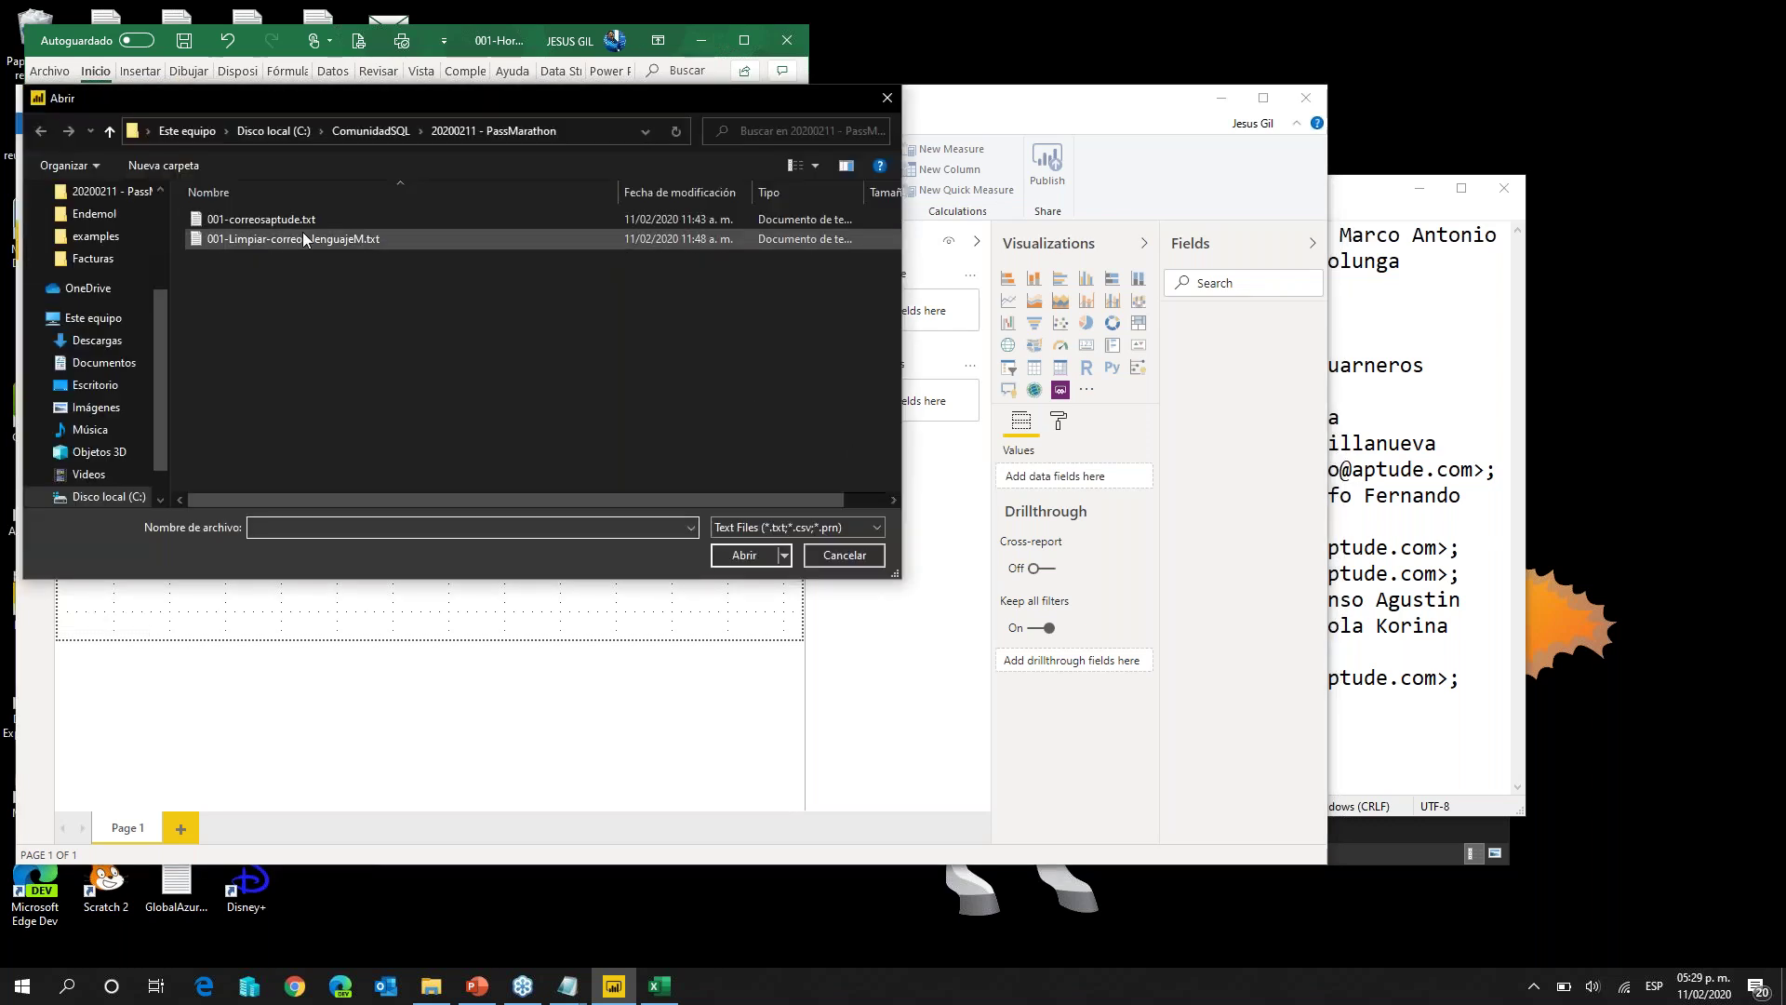
double_click(272, 223)
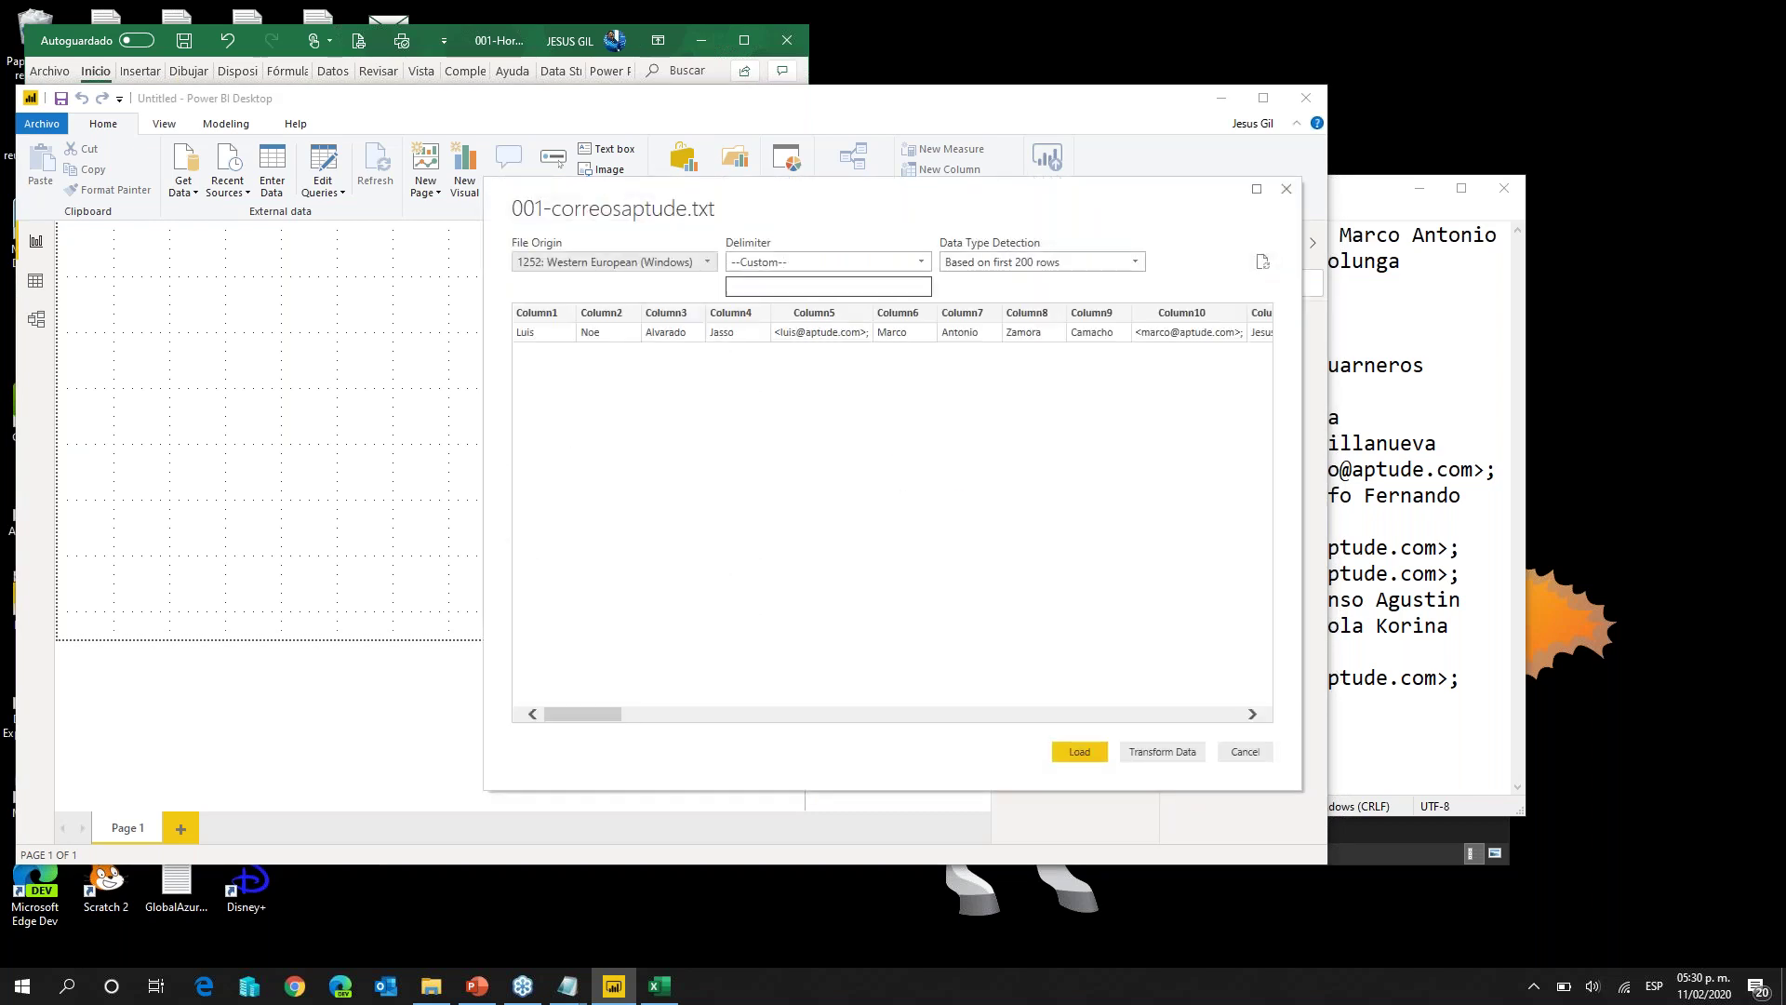
left_click(865, 269)
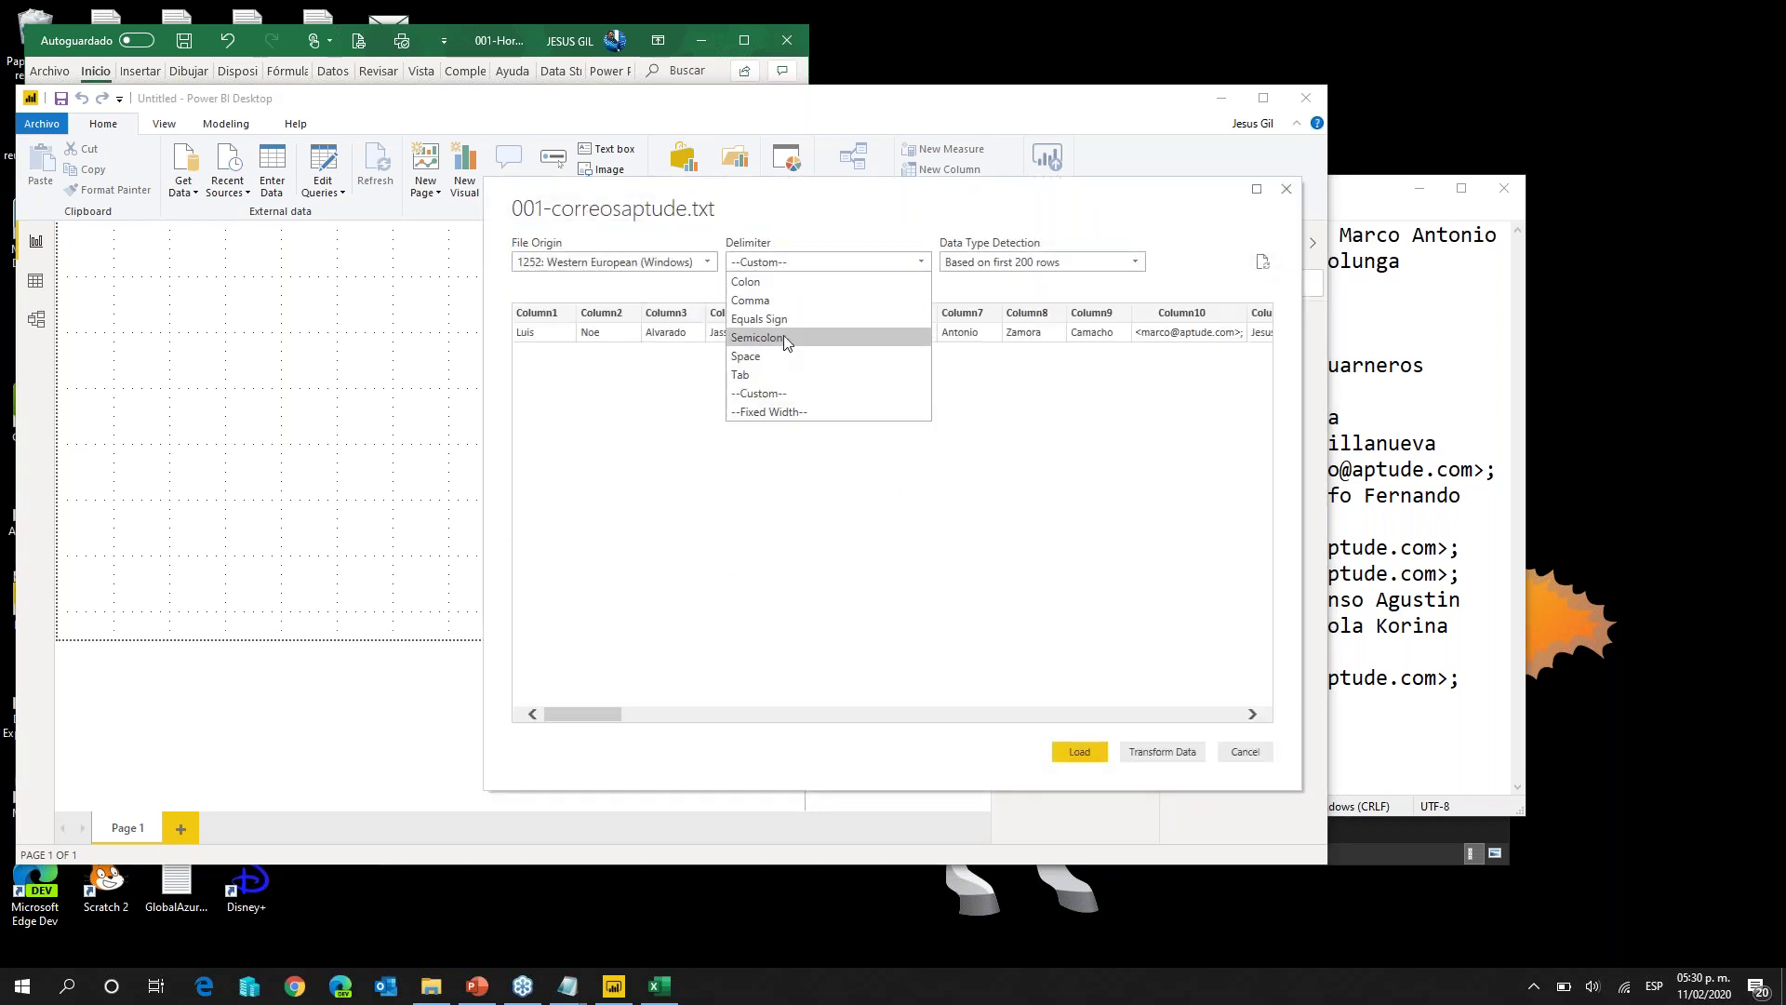
left_click(786, 338)
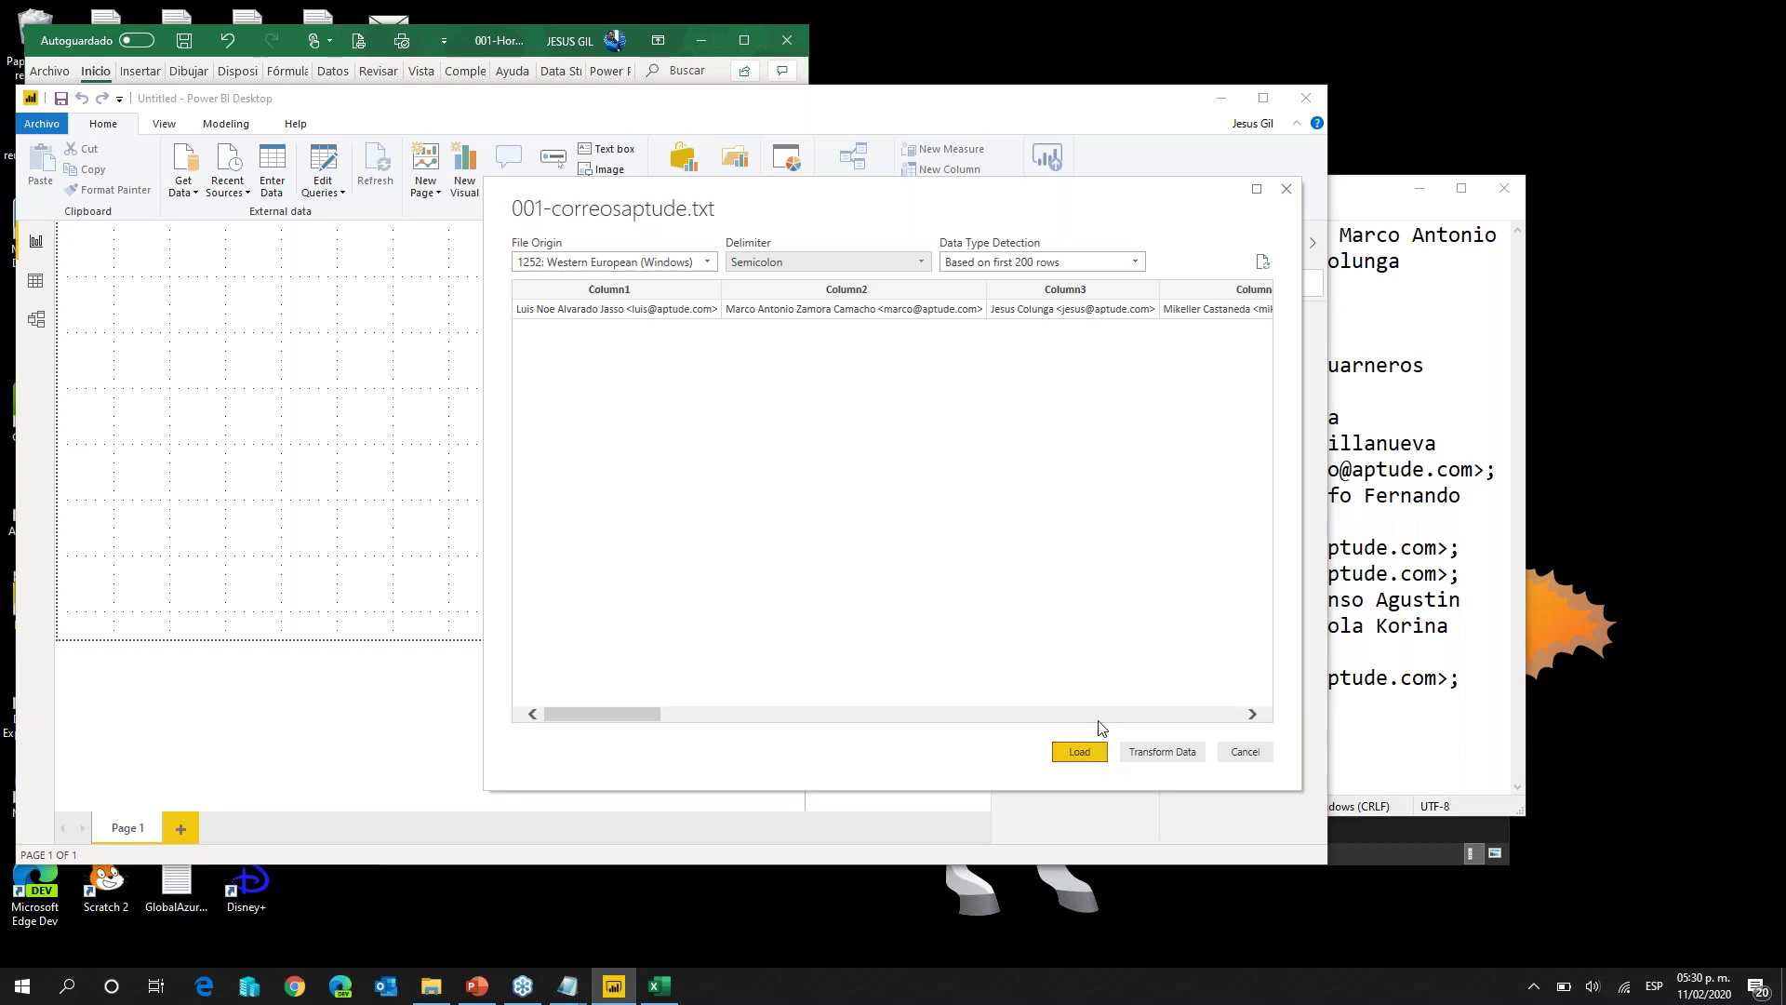
left_click_drag(670, 712, 1250, 730)
left_click(1081, 756)
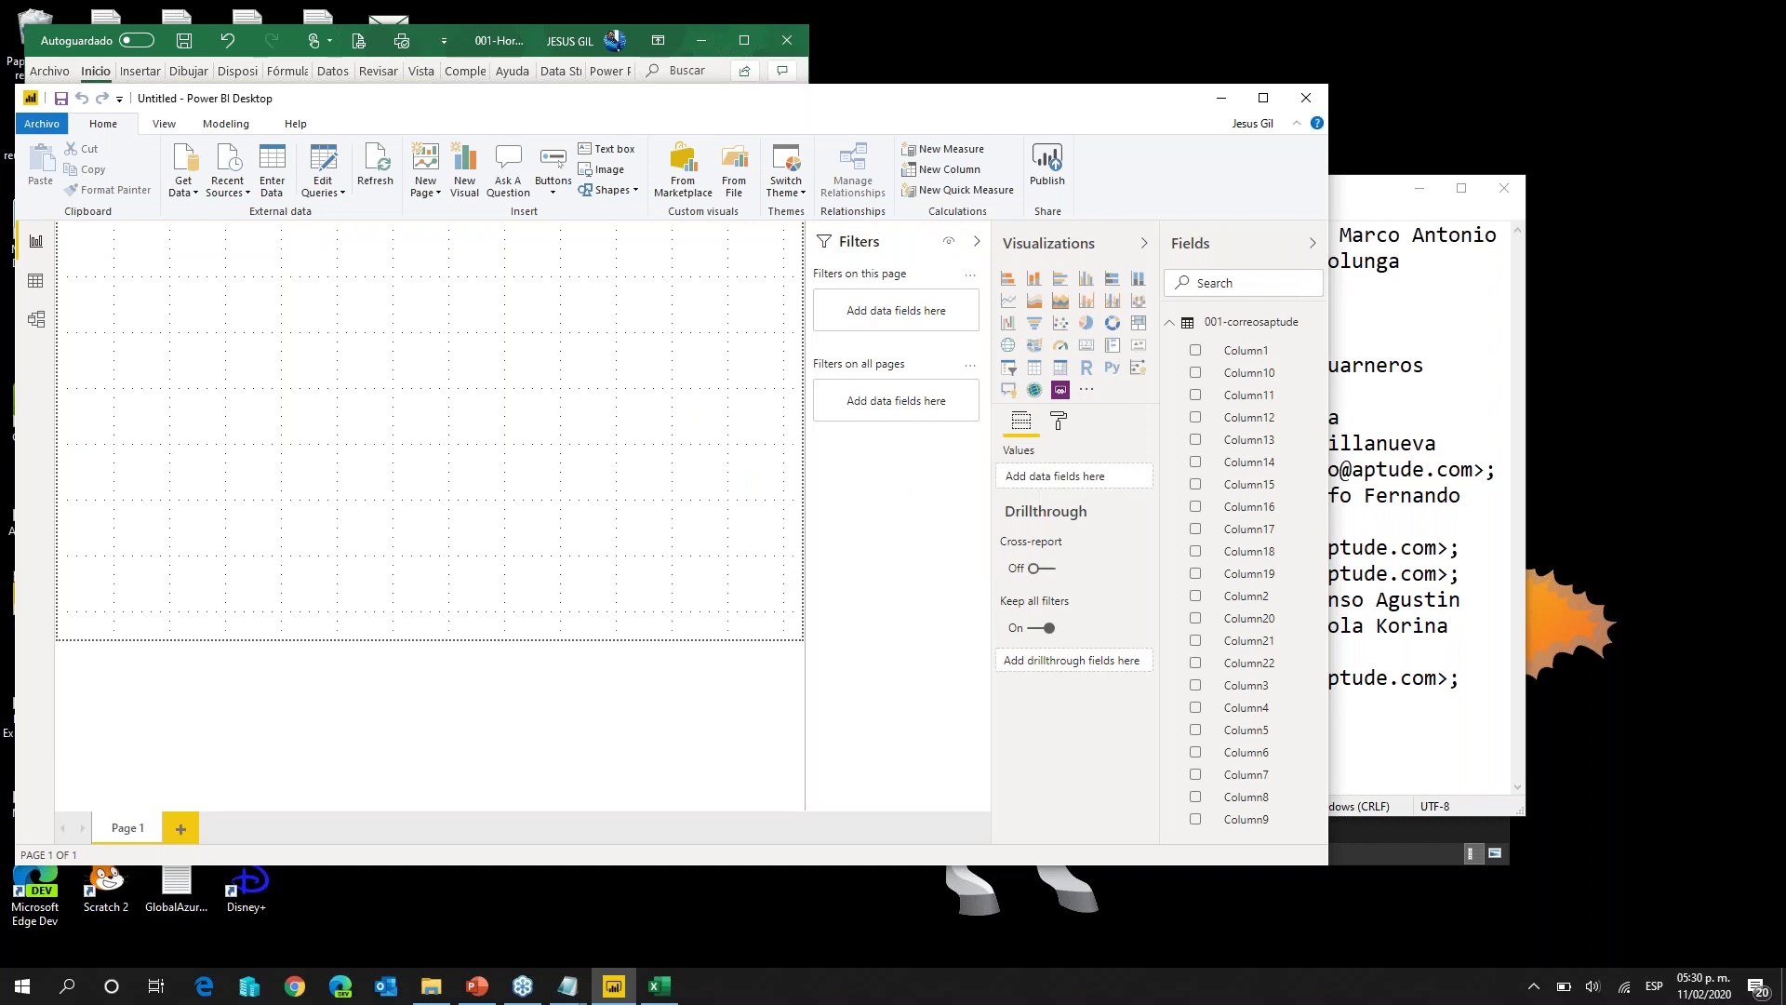
Step: Open the M code of the reloaded 001-correosaptude query in the Advanced Editor
left_click(339, 195)
left_click(333, 214)
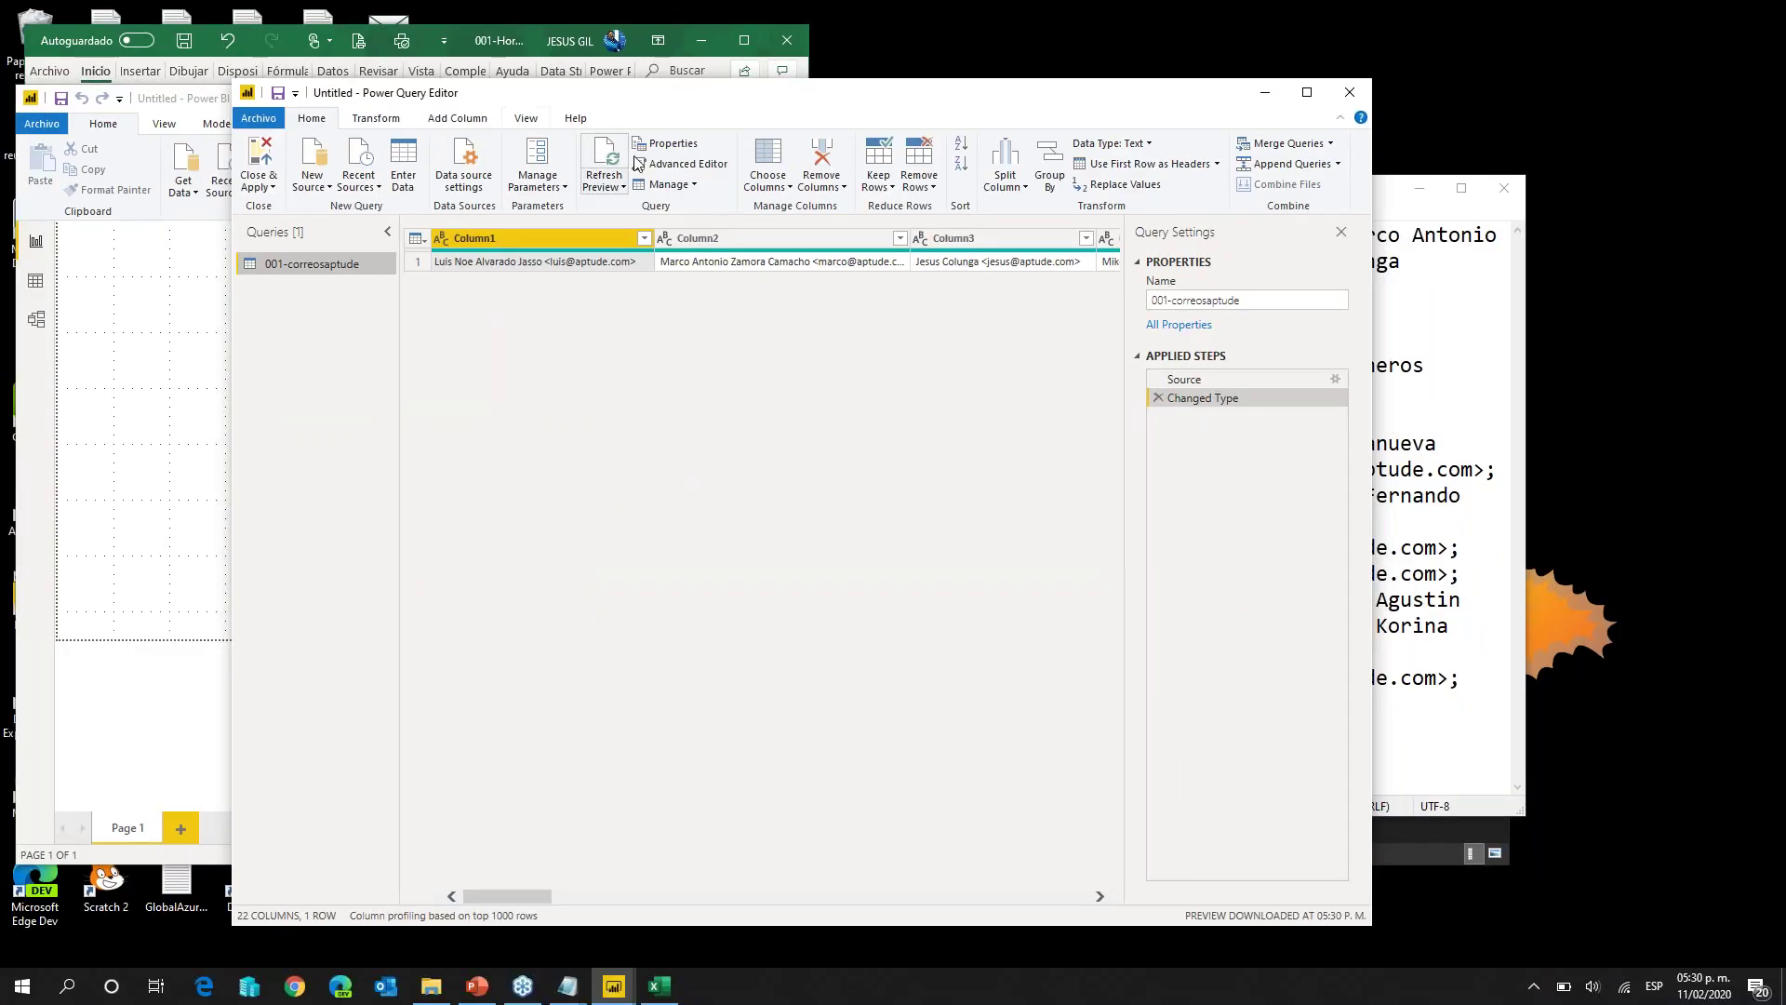
left_click(642, 164)
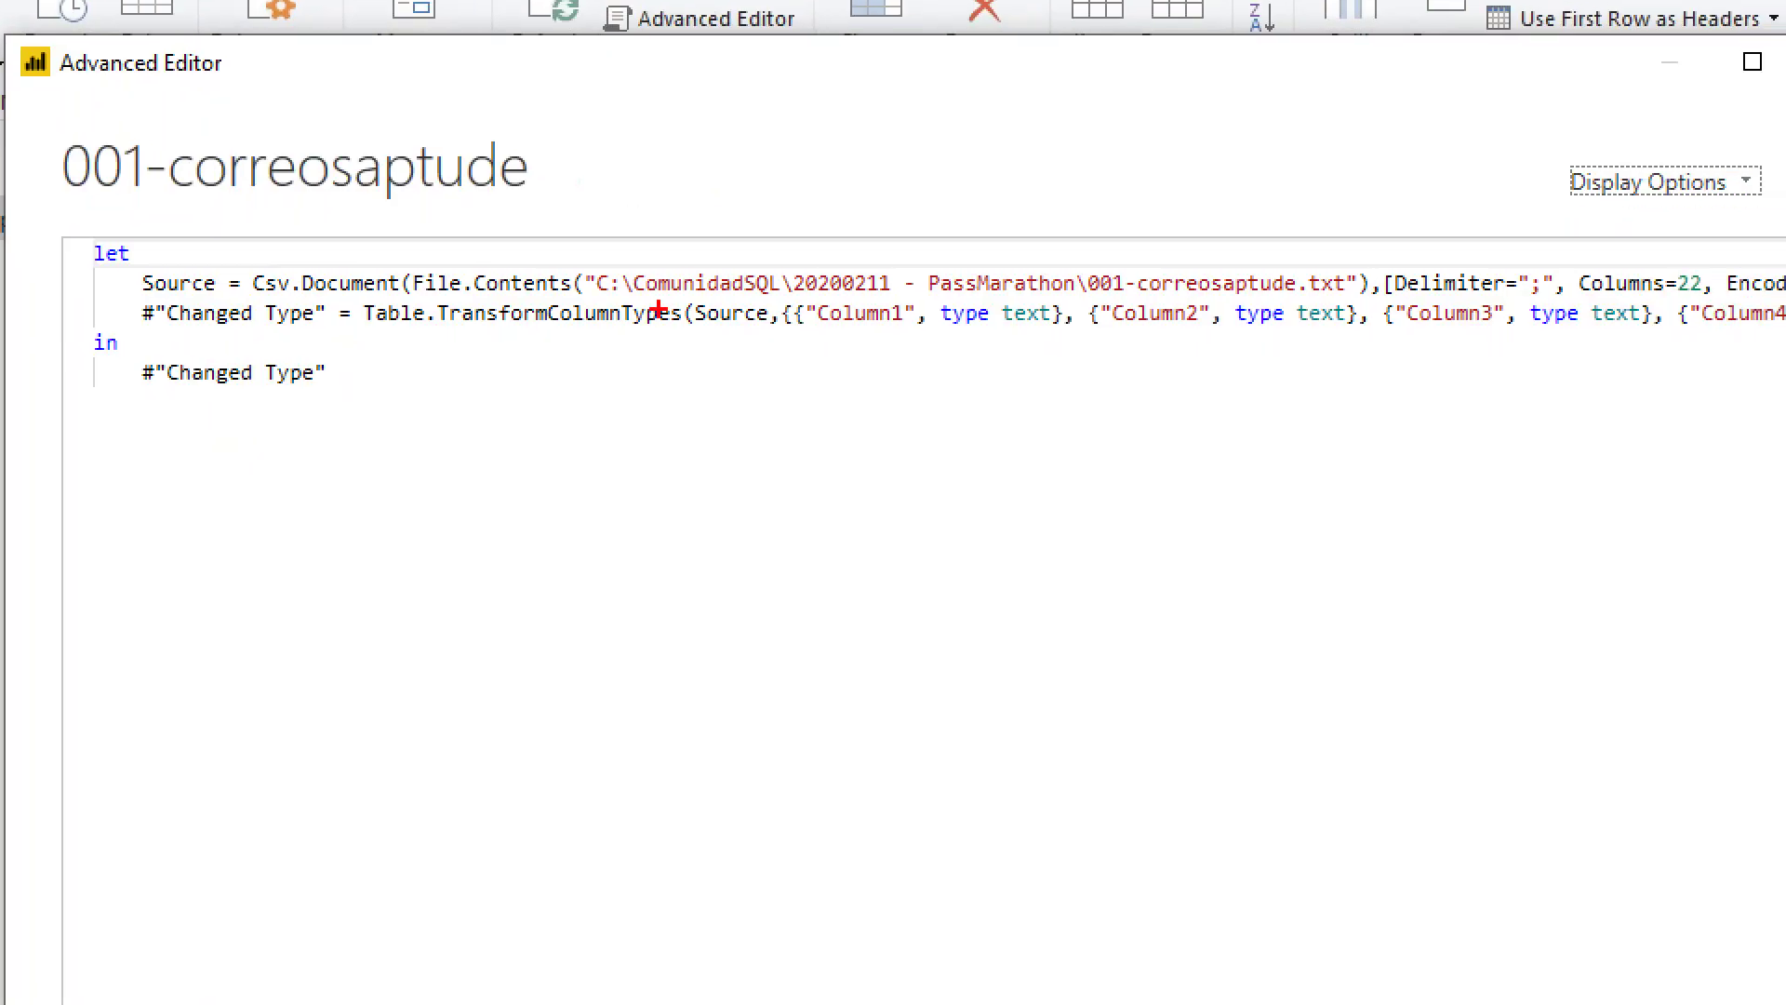
mouse_move(34, 206)
left_mouse_down()
mouse_move(1694, 568)
mouse_move(1783, 567)
left_mouse_up()
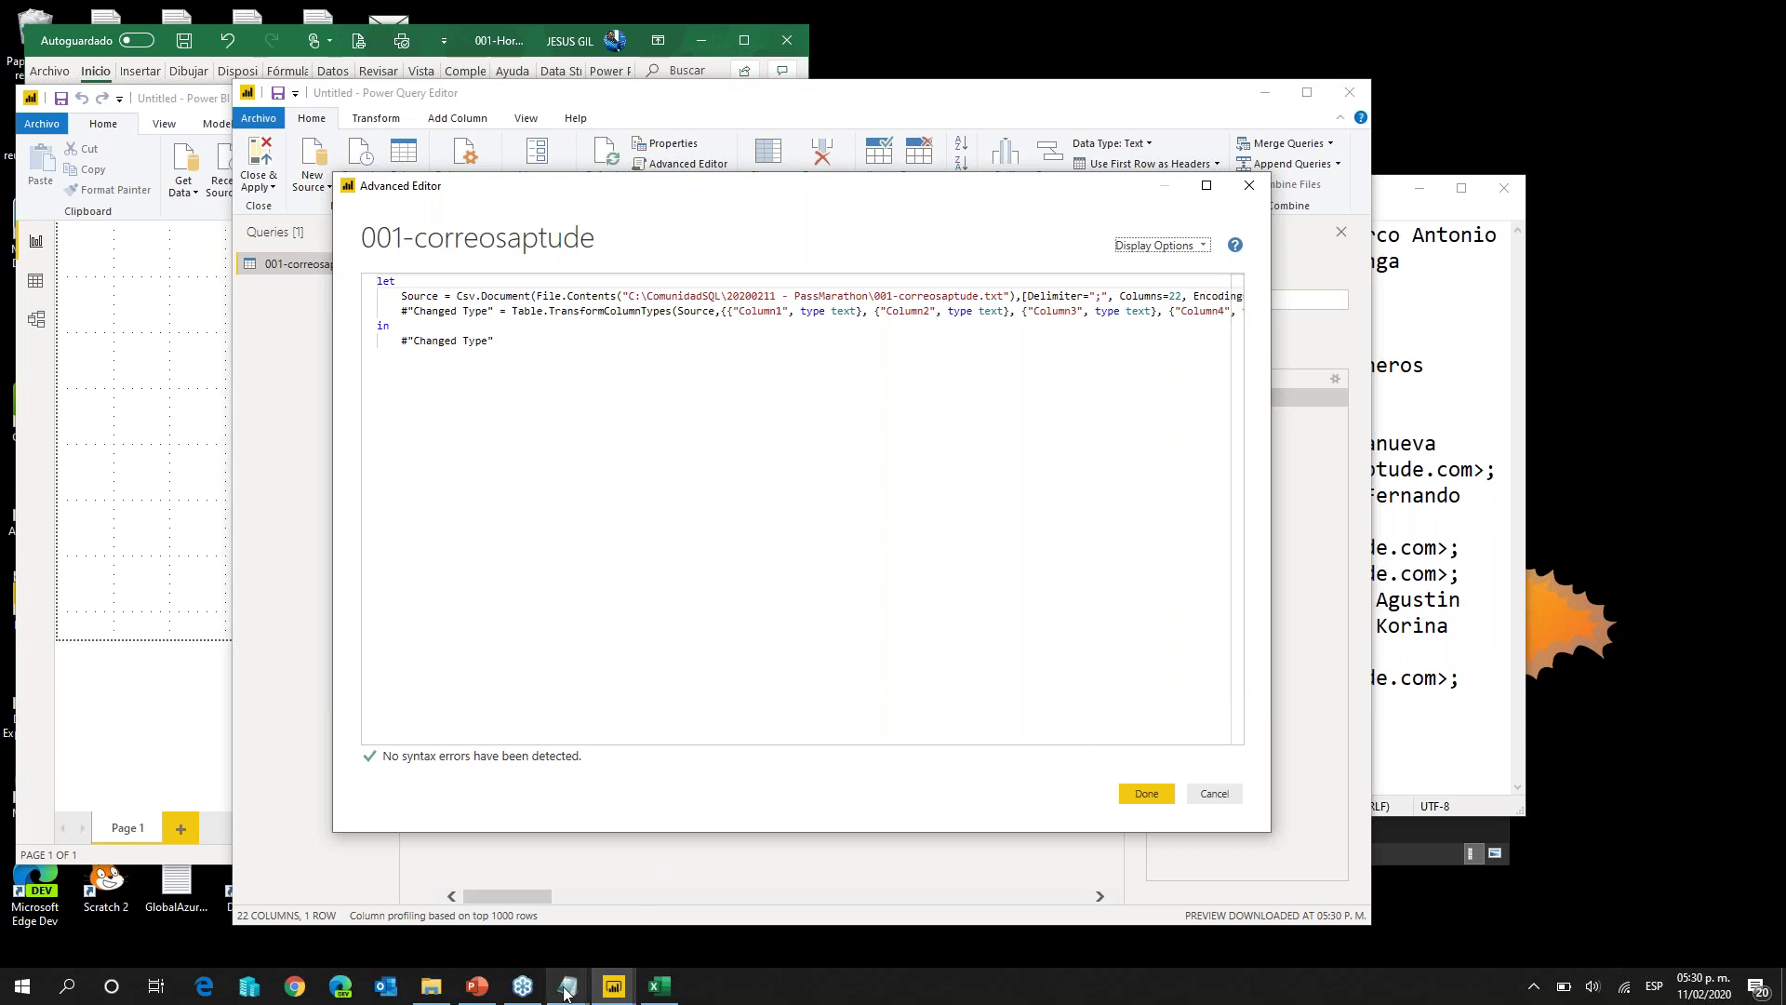
Step: Switch to File Explorer and open 001-Limpiar-correos-lenguajeM.txt from the 20200211 - PassMarathon folder
left_click(430, 986)
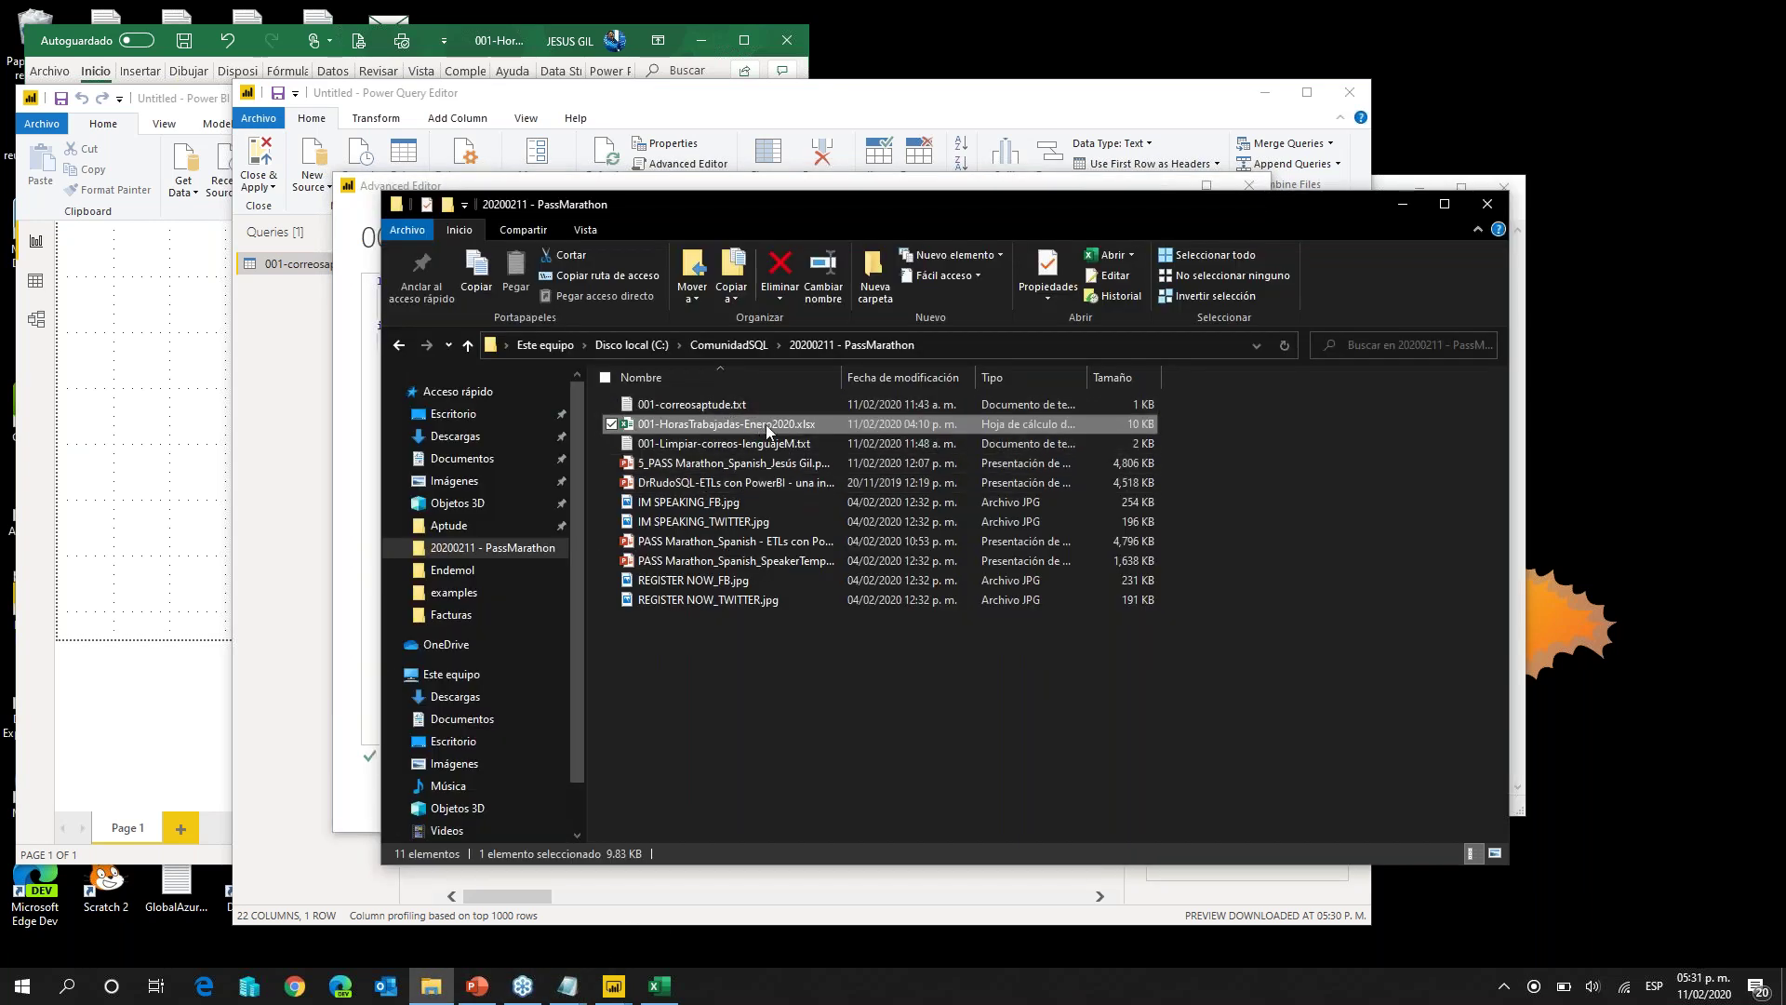
left_click(806, 447)
double_click(805, 447)
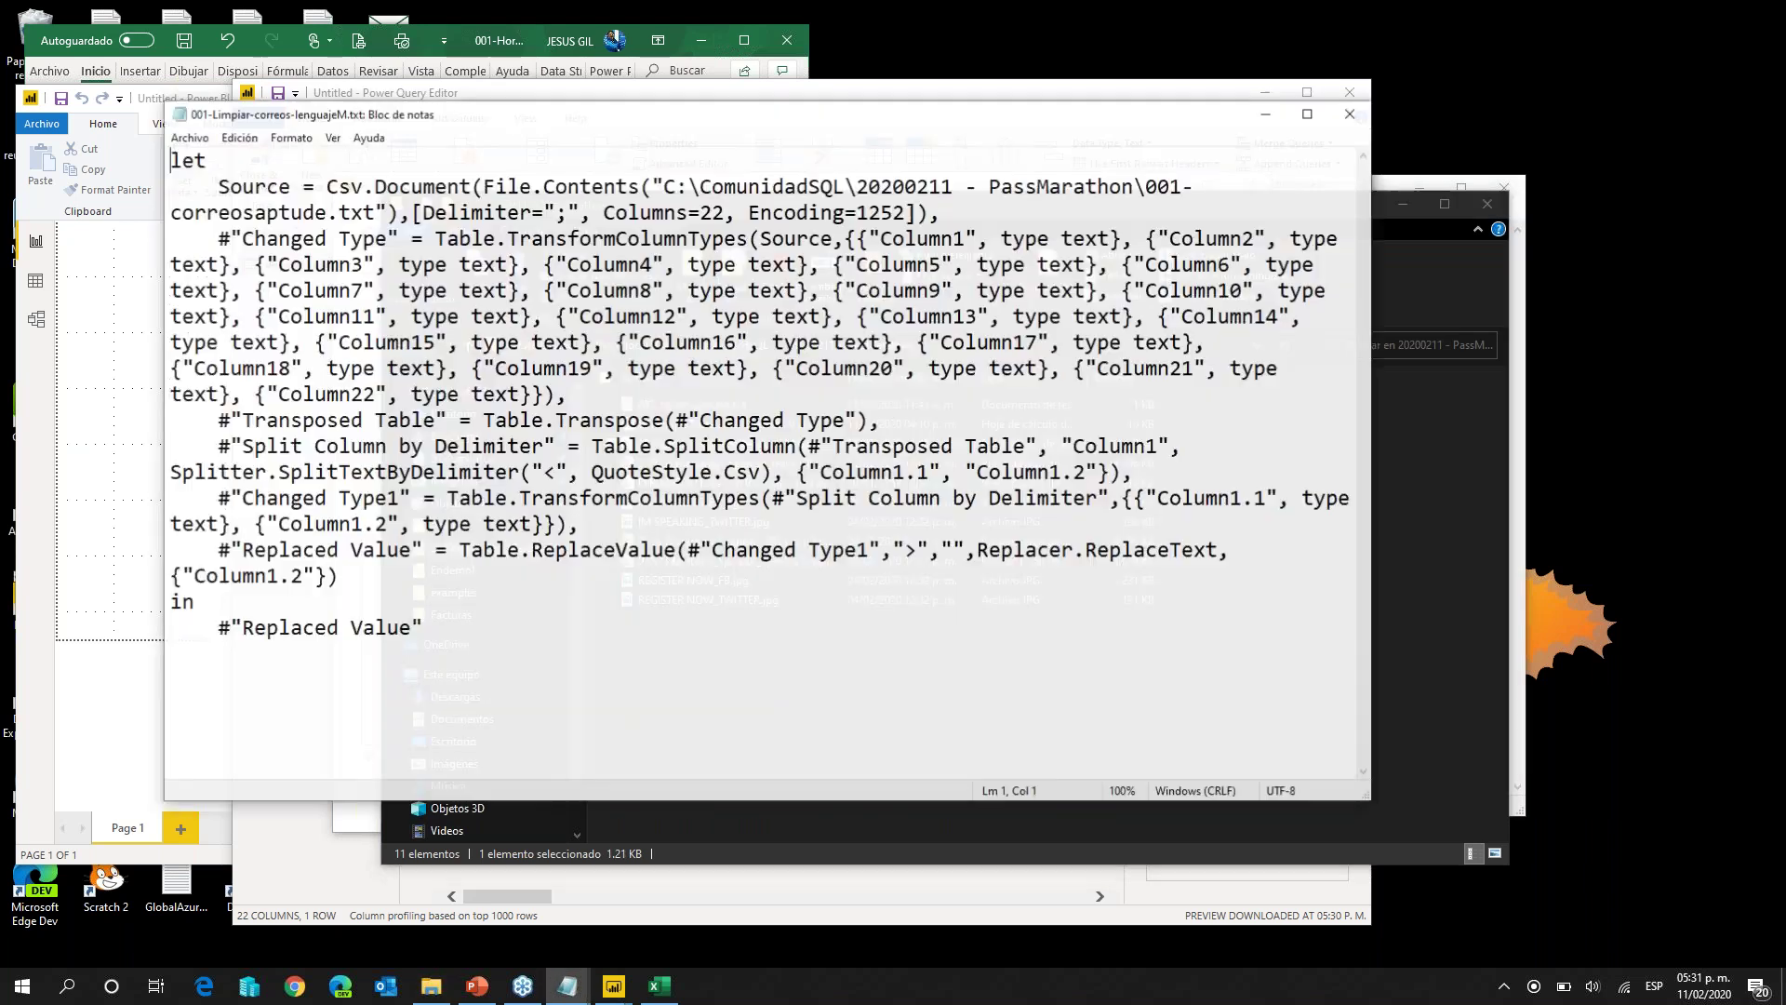
Step: Review the saved M script in Notepad, from the Changed Type and transpose steps to the column split and value replacement
key("super+Up")
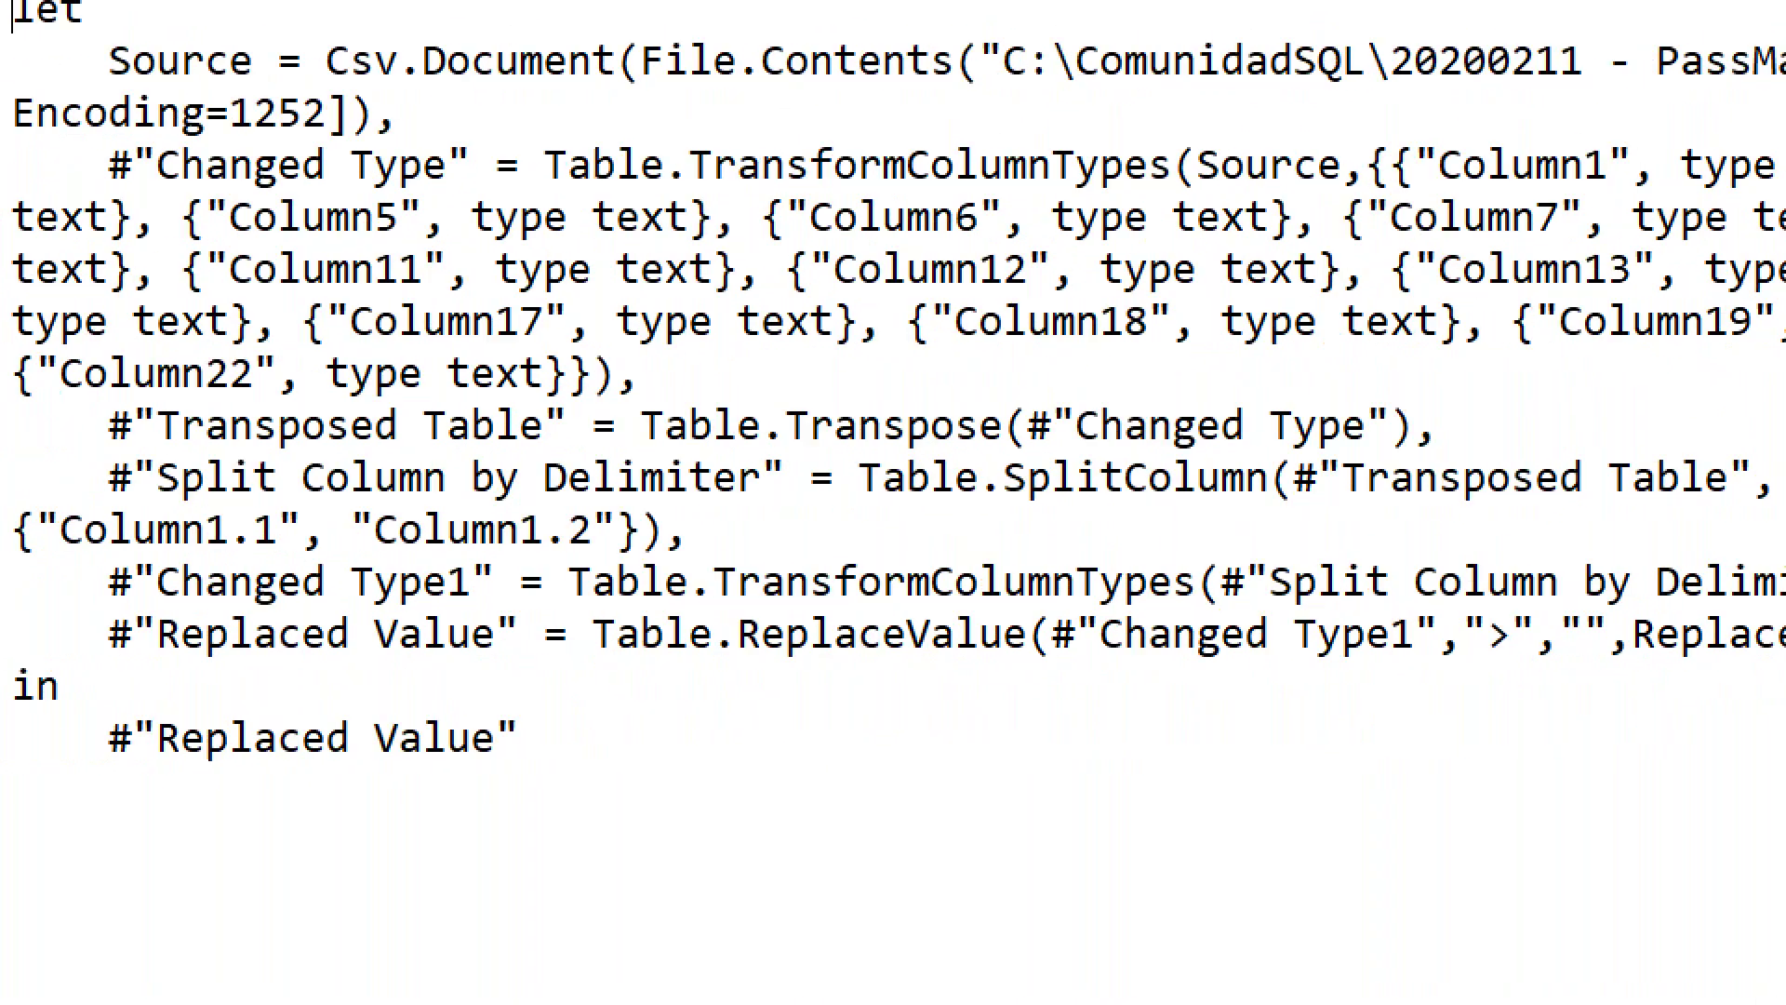
left_click_drag(428, 160, 501, 91)
left_click_drag(582, 407, 751, 341)
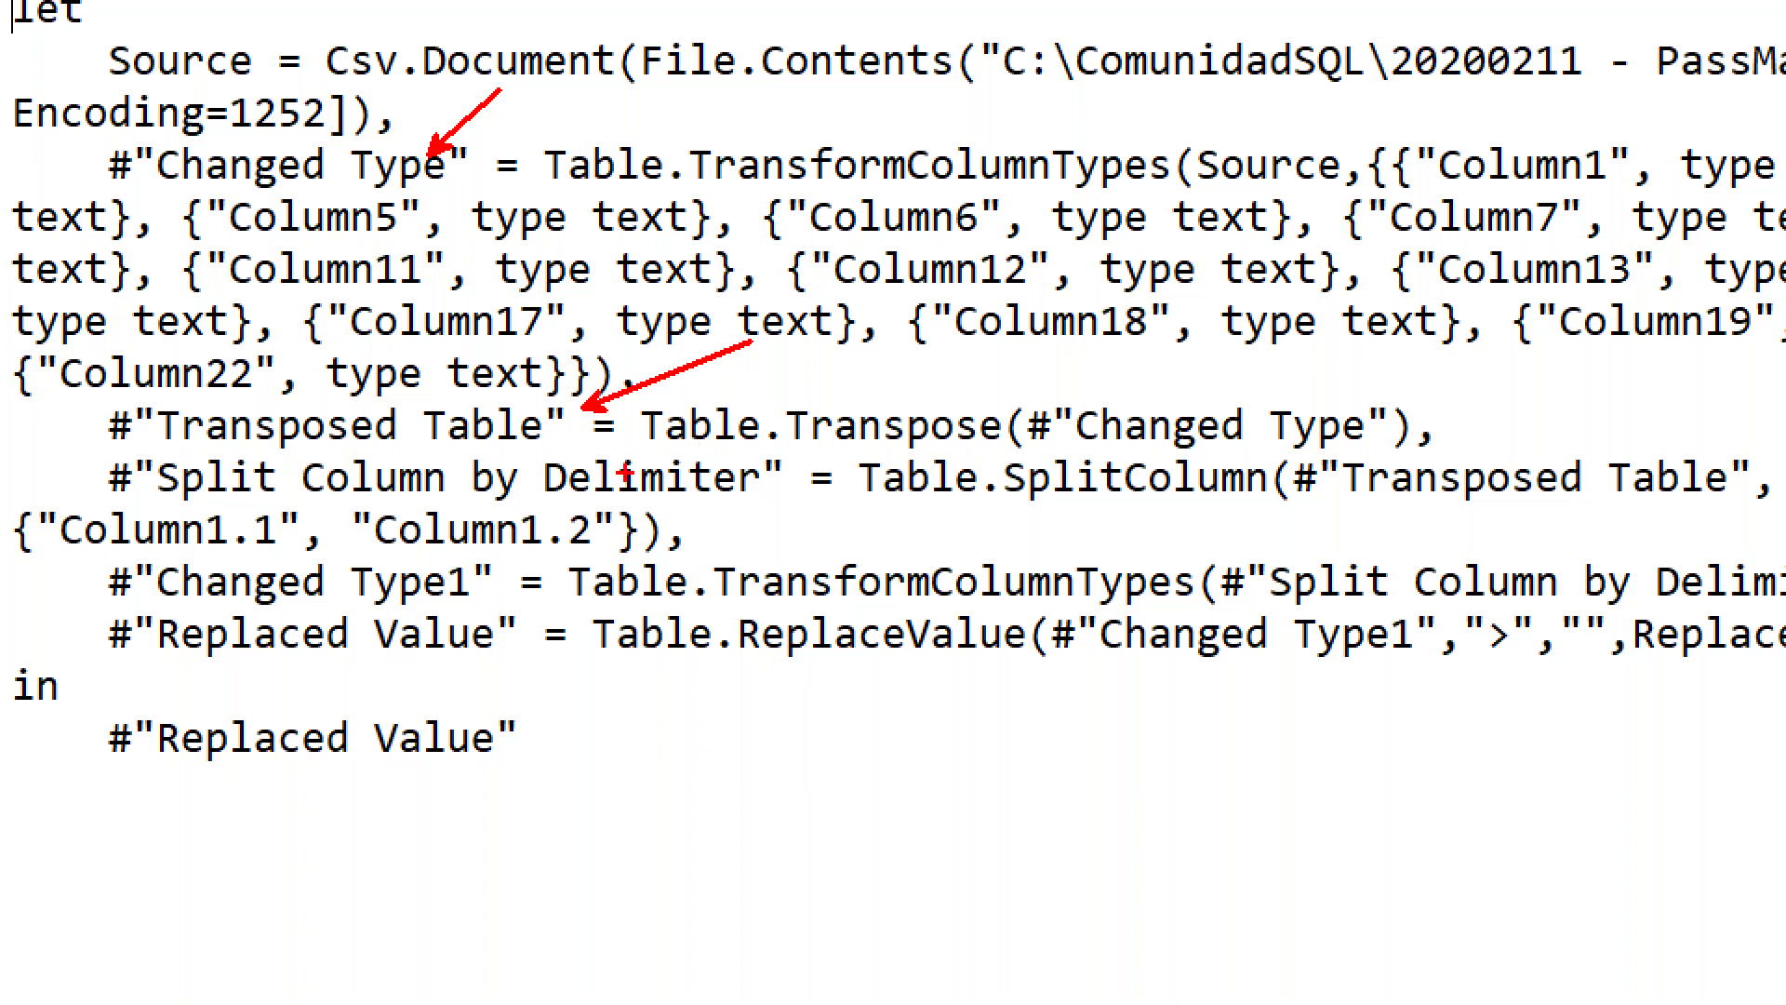
left_click_drag(735, 519, 793, 508)
left_click_drag(380, 577, 434, 524)
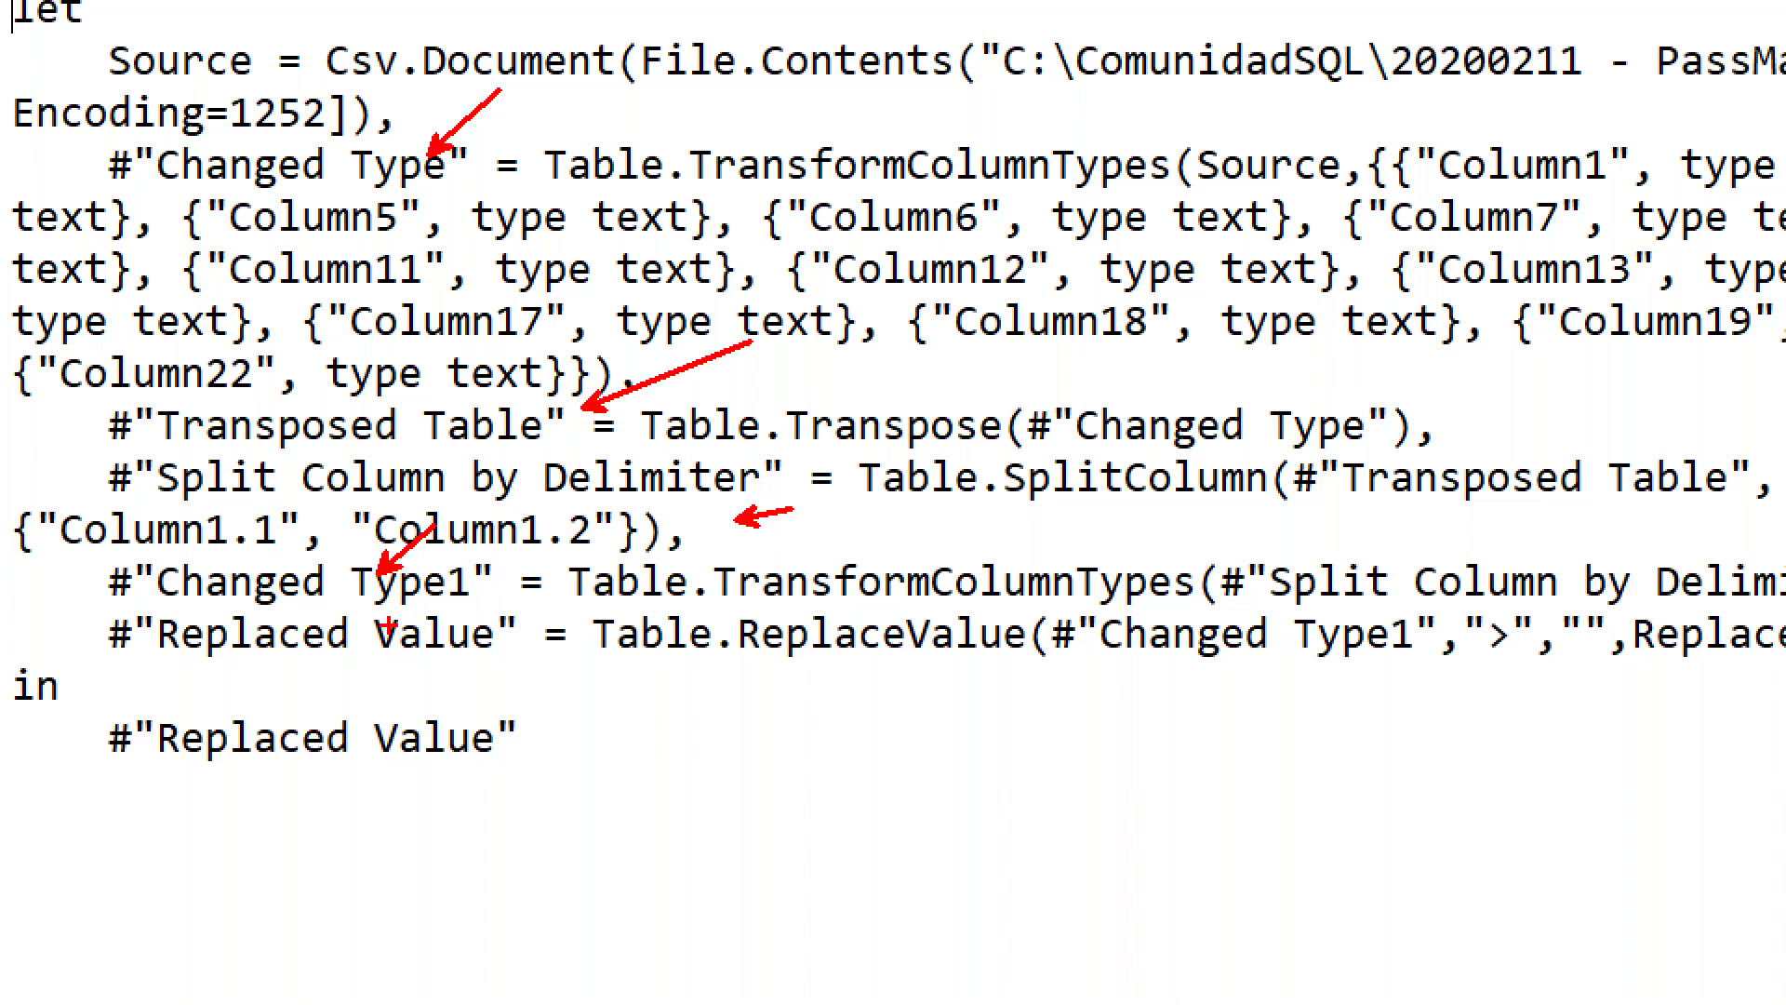
left_click_drag(280, 654, 378, 771)
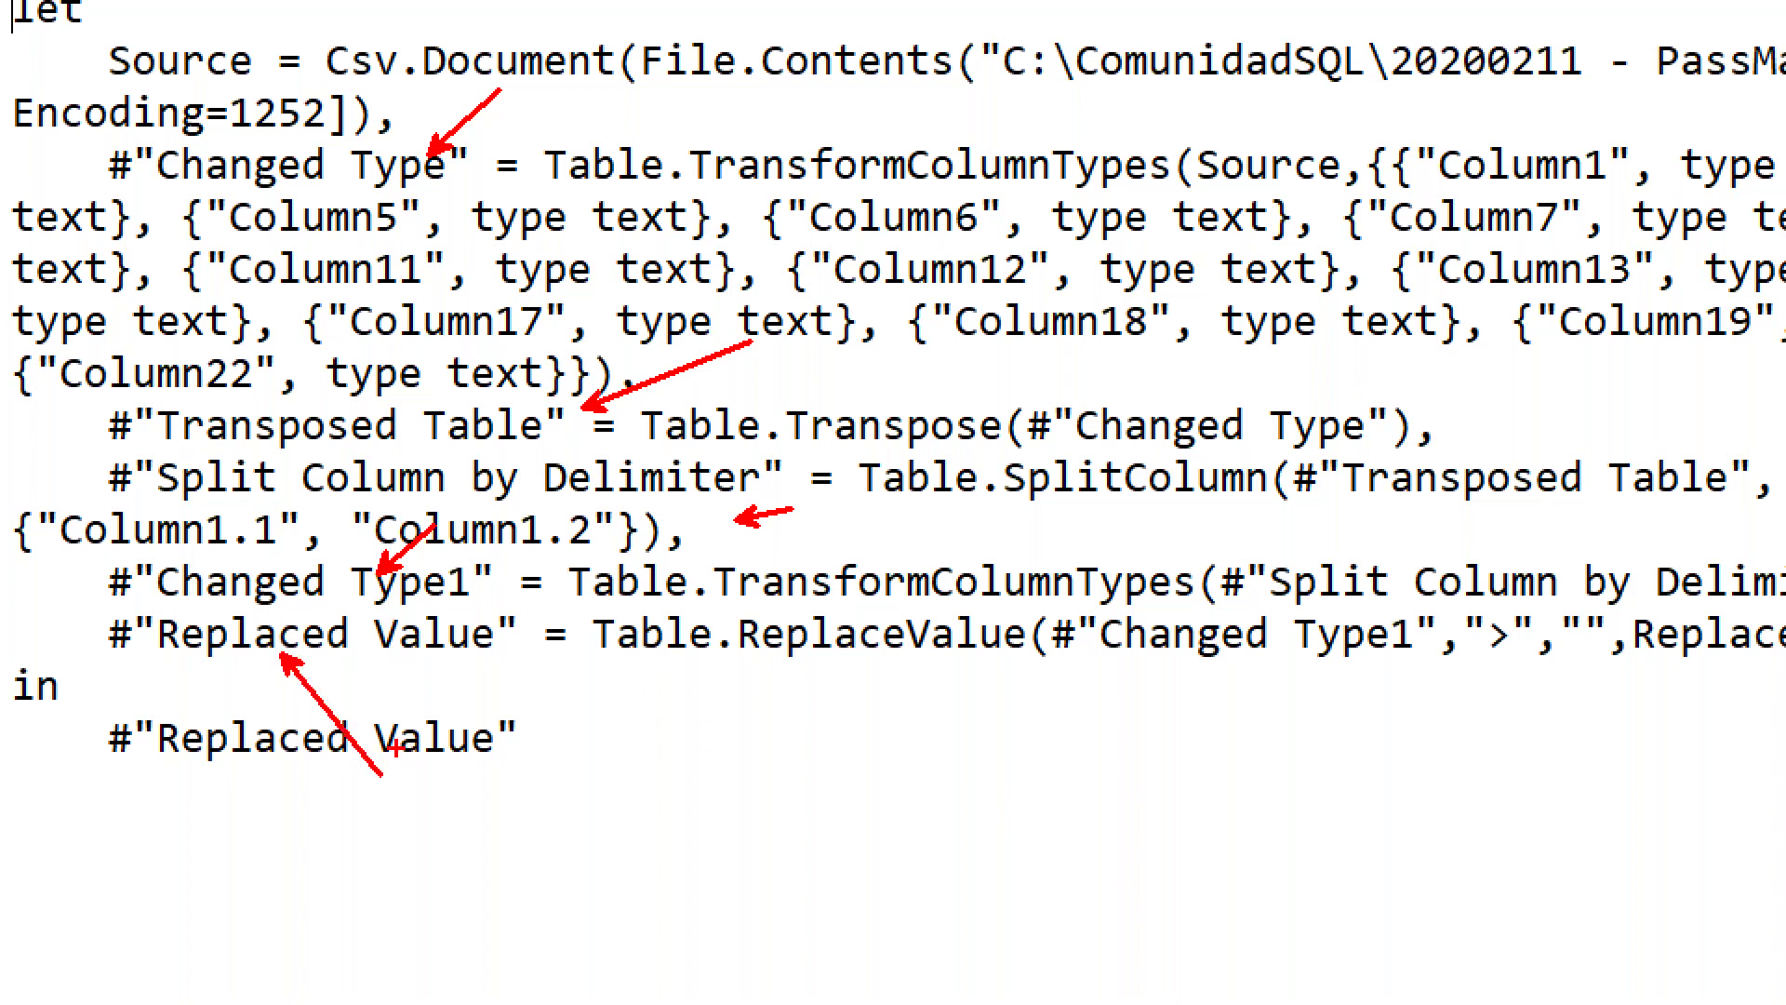
key("Escape")
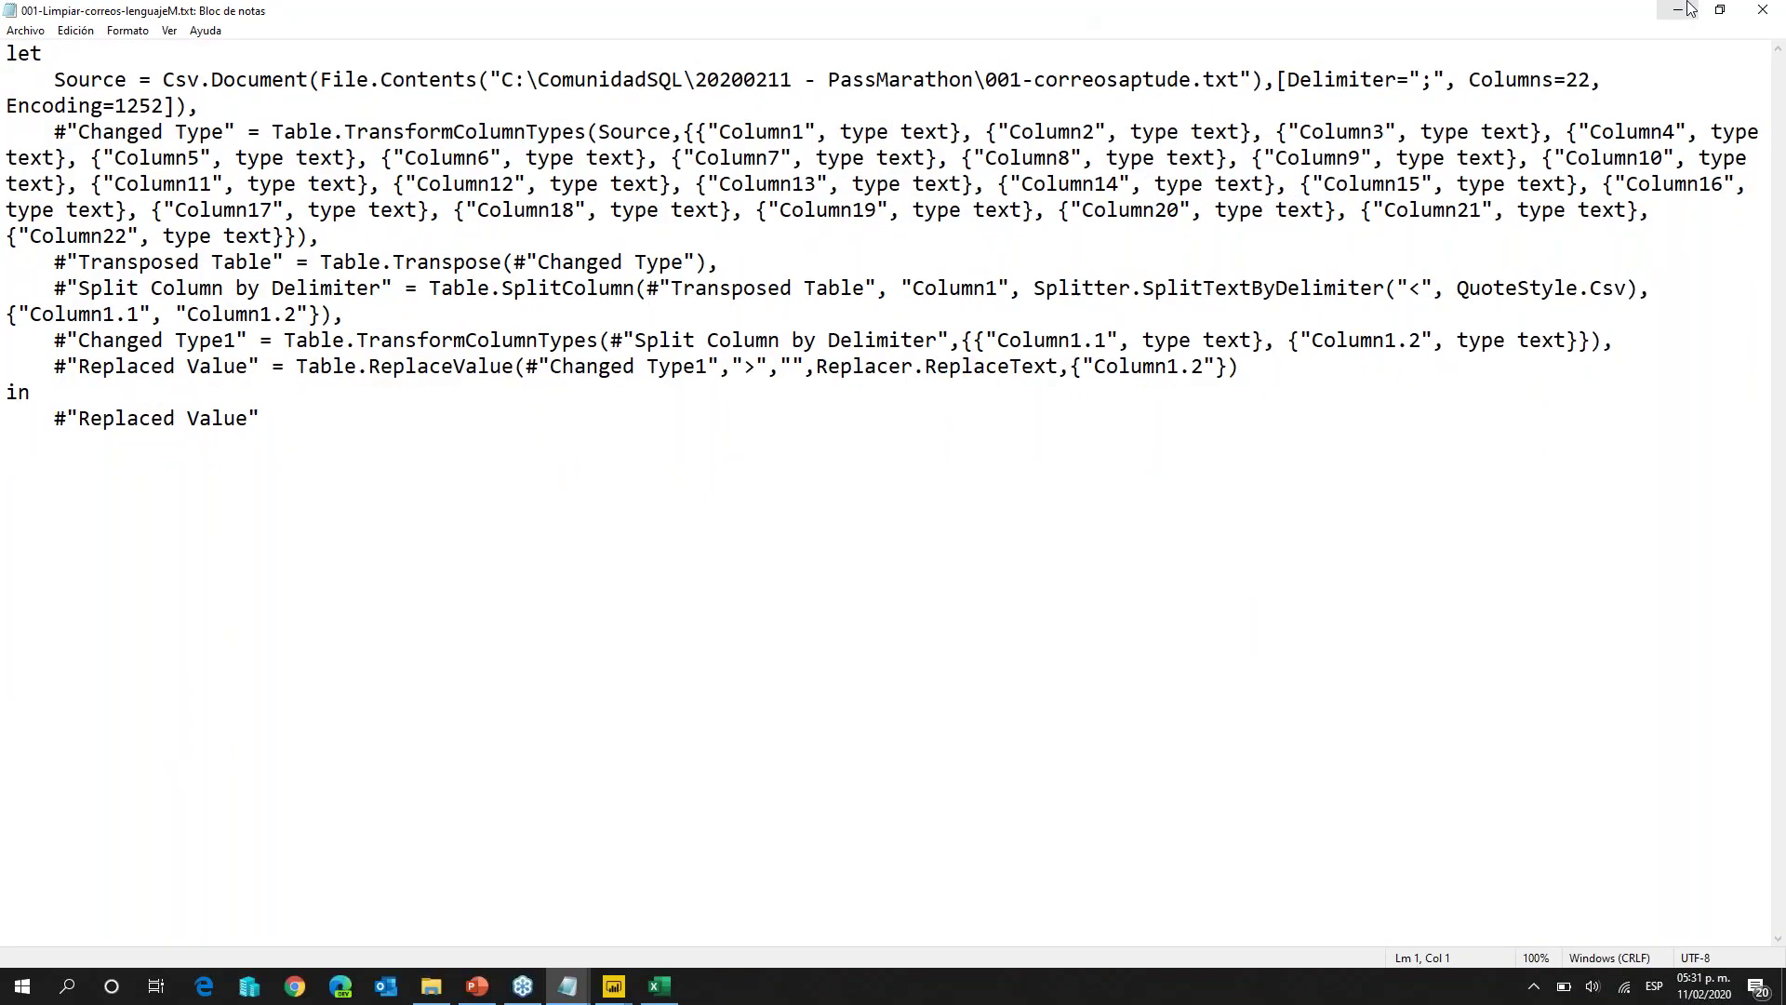
left_click(1720, 10)
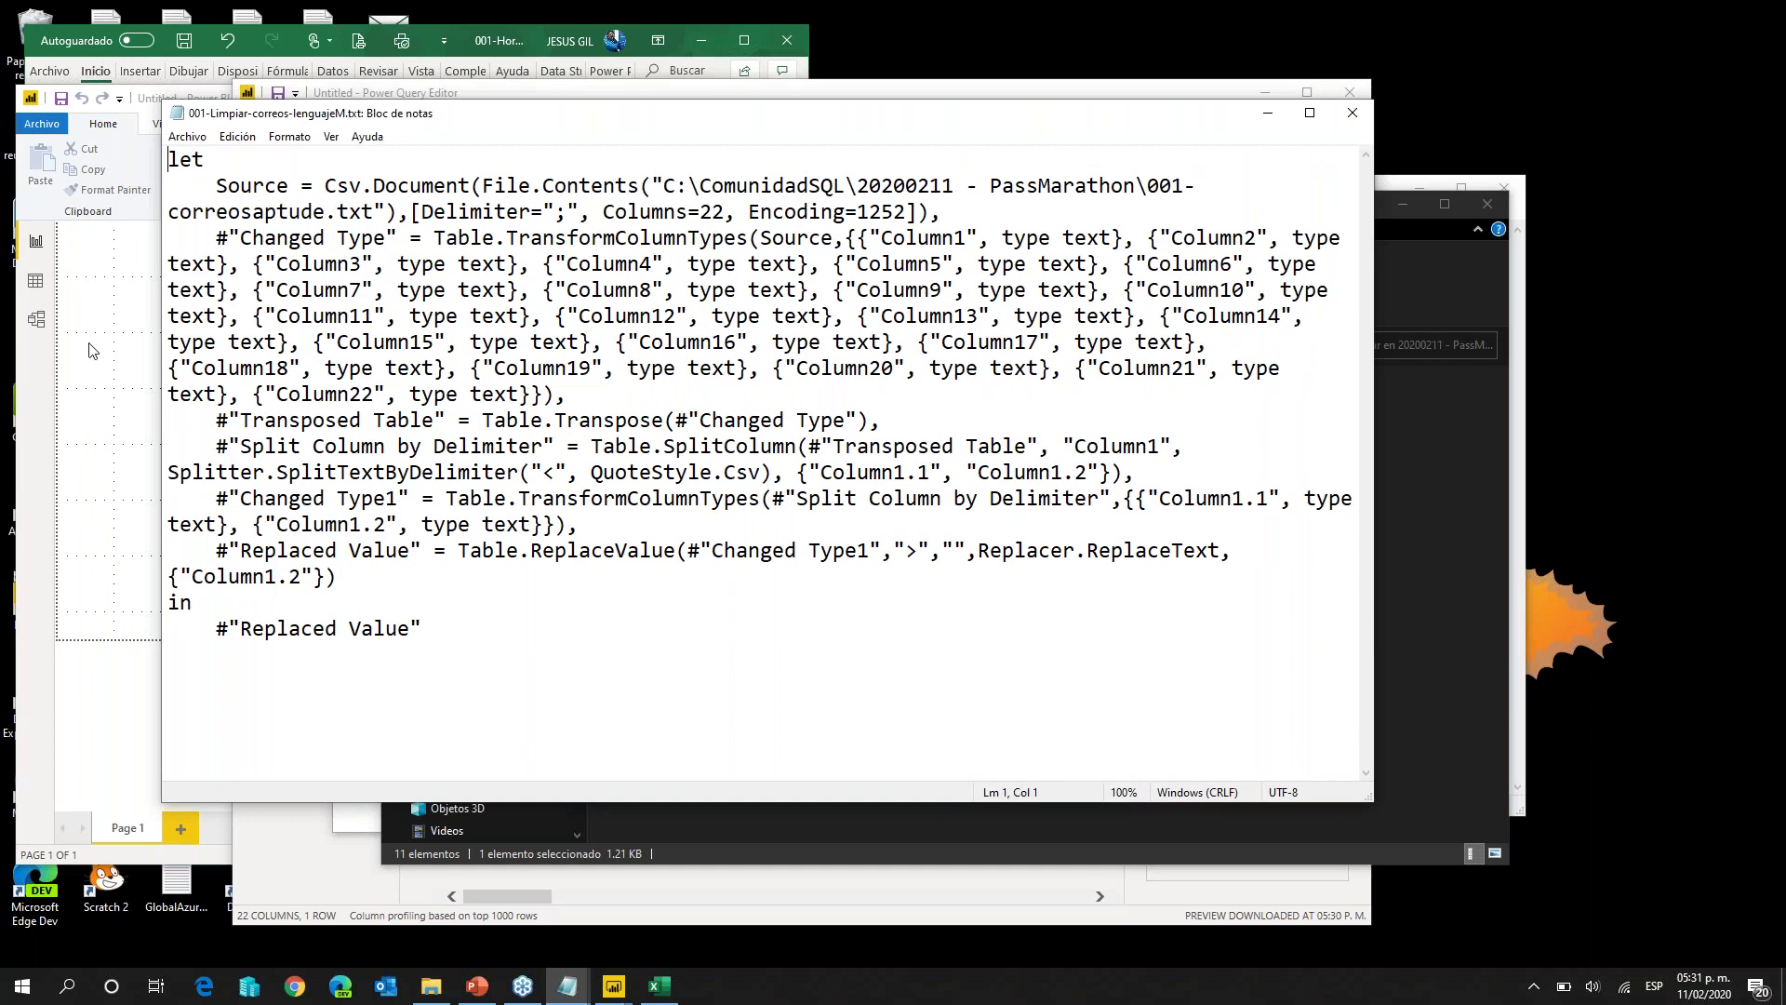
Step: Copy the whole saved M script over the 001-correosaptude query's code in the Advanced Editor and accept it
left_click_drag(442, 634, 168, 160)
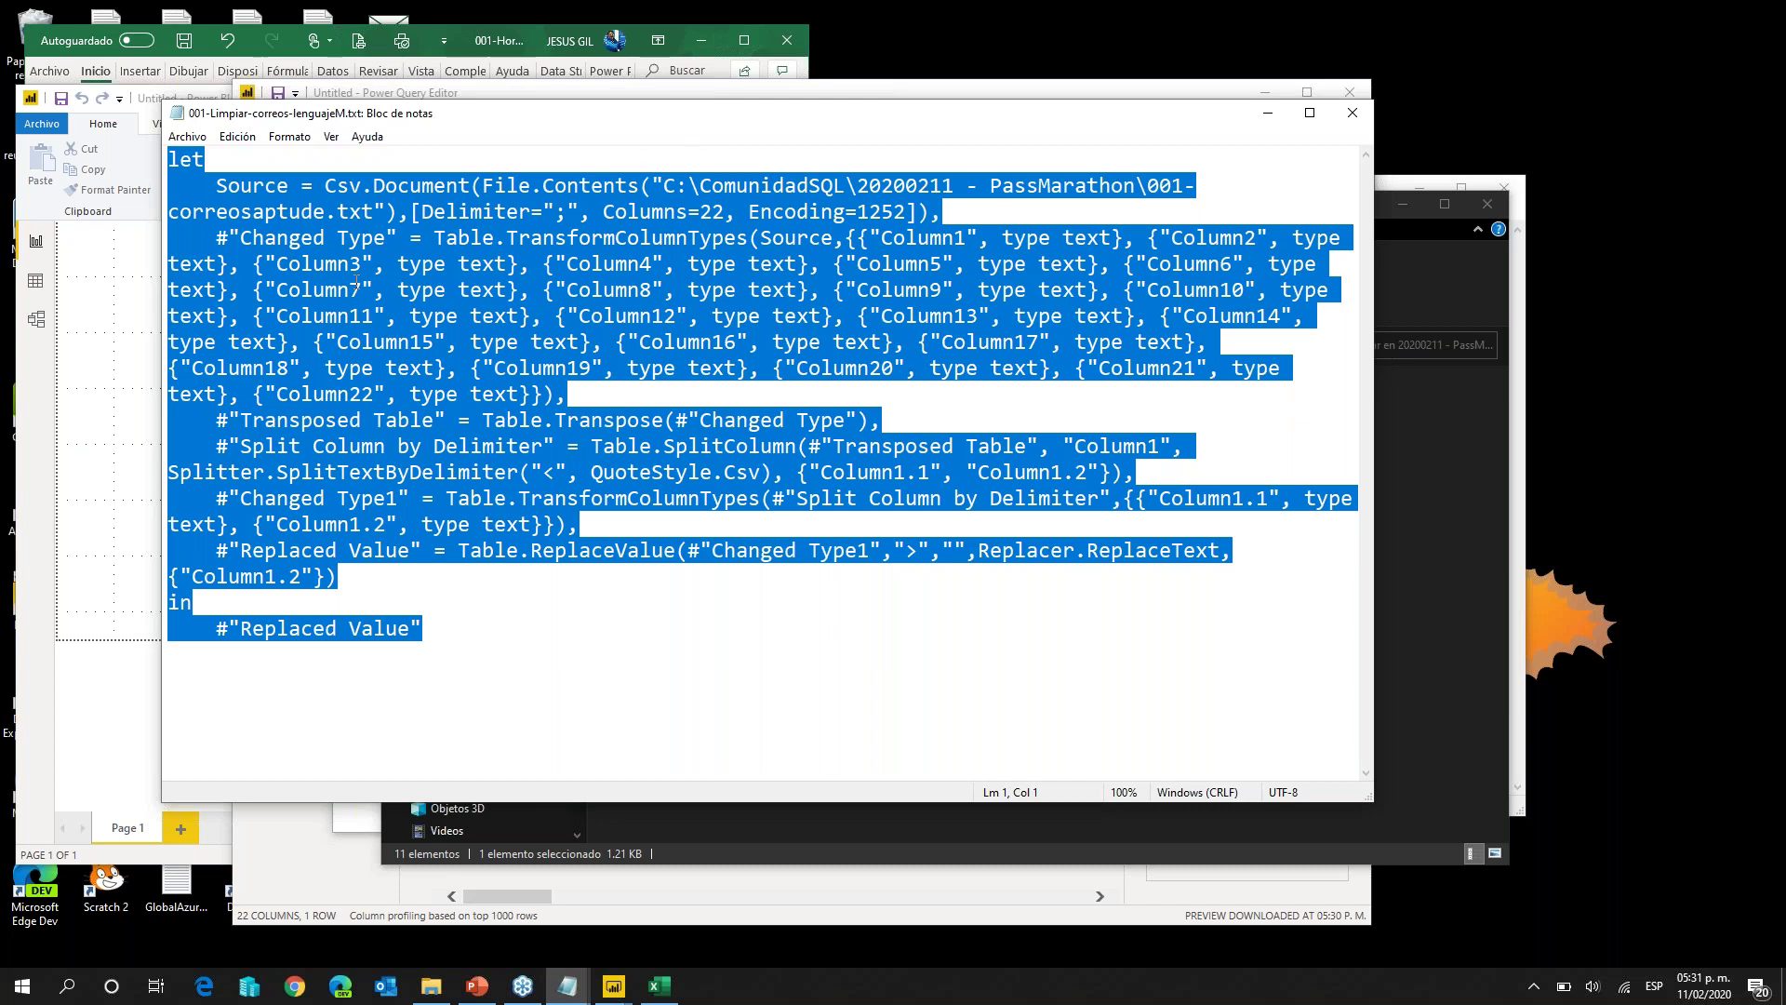
left_click_drag(632, 126, 869, 184)
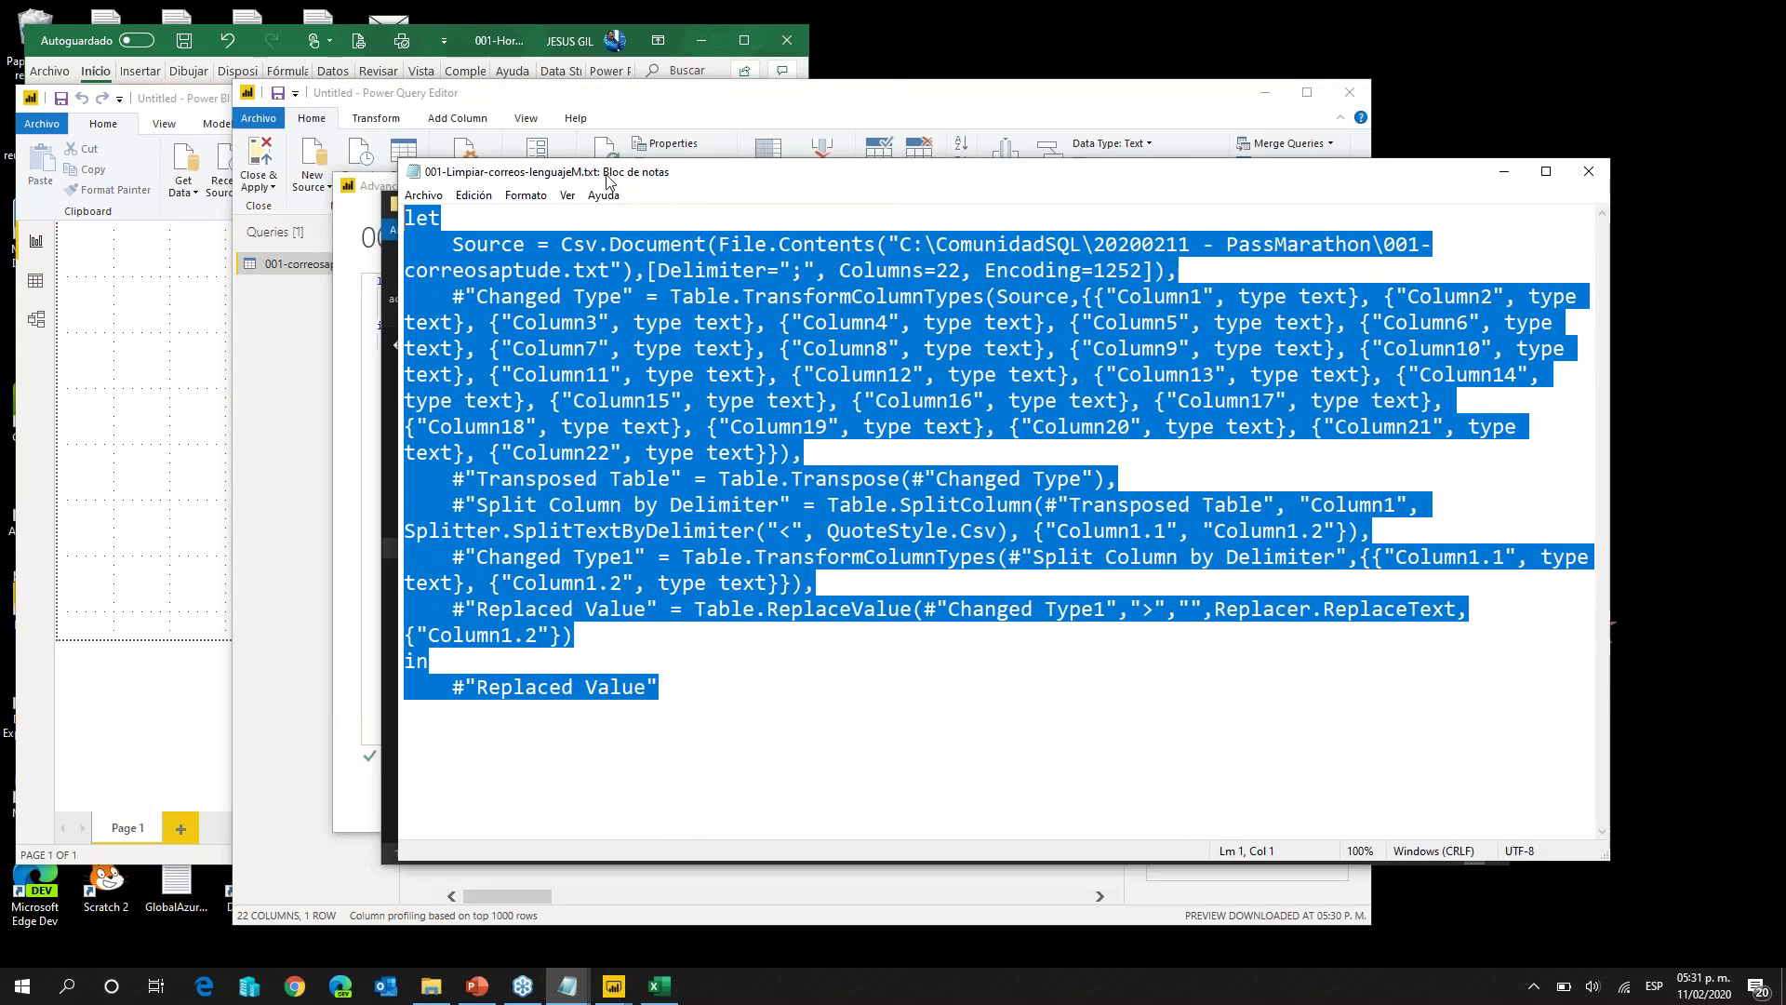
left_click(350, 292)
left_click_drag(555, 379, 313, 271)
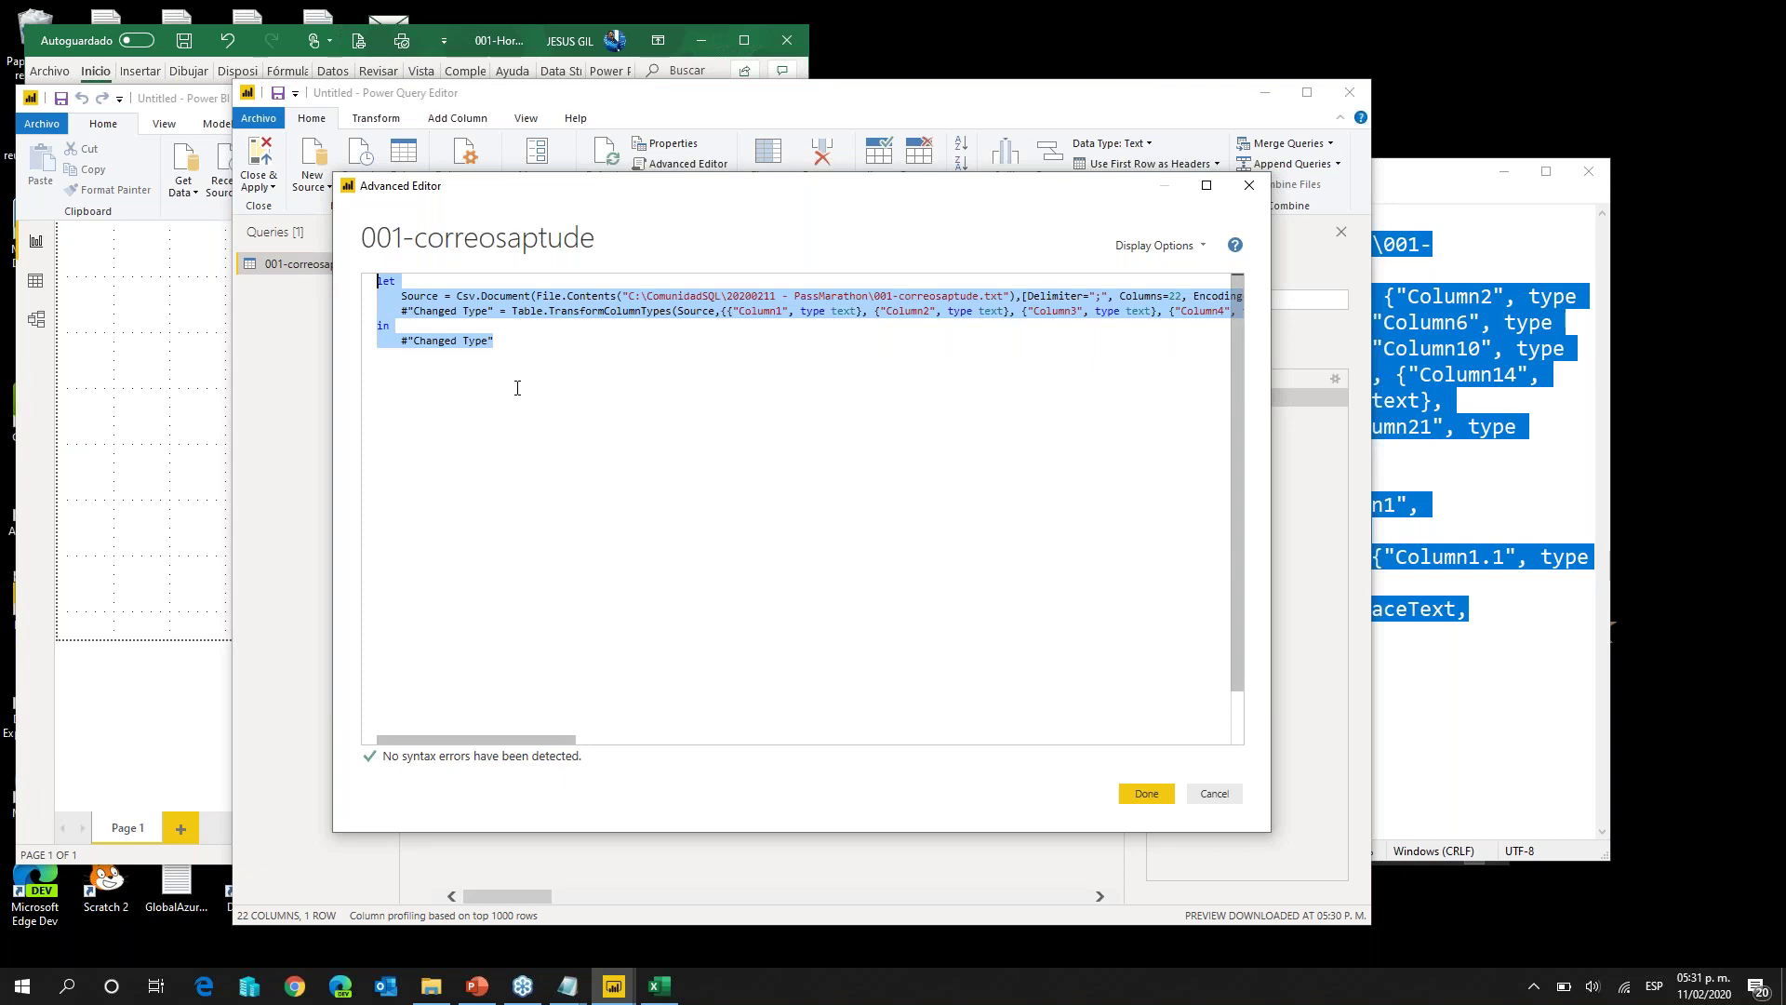
key("ctrl+v")
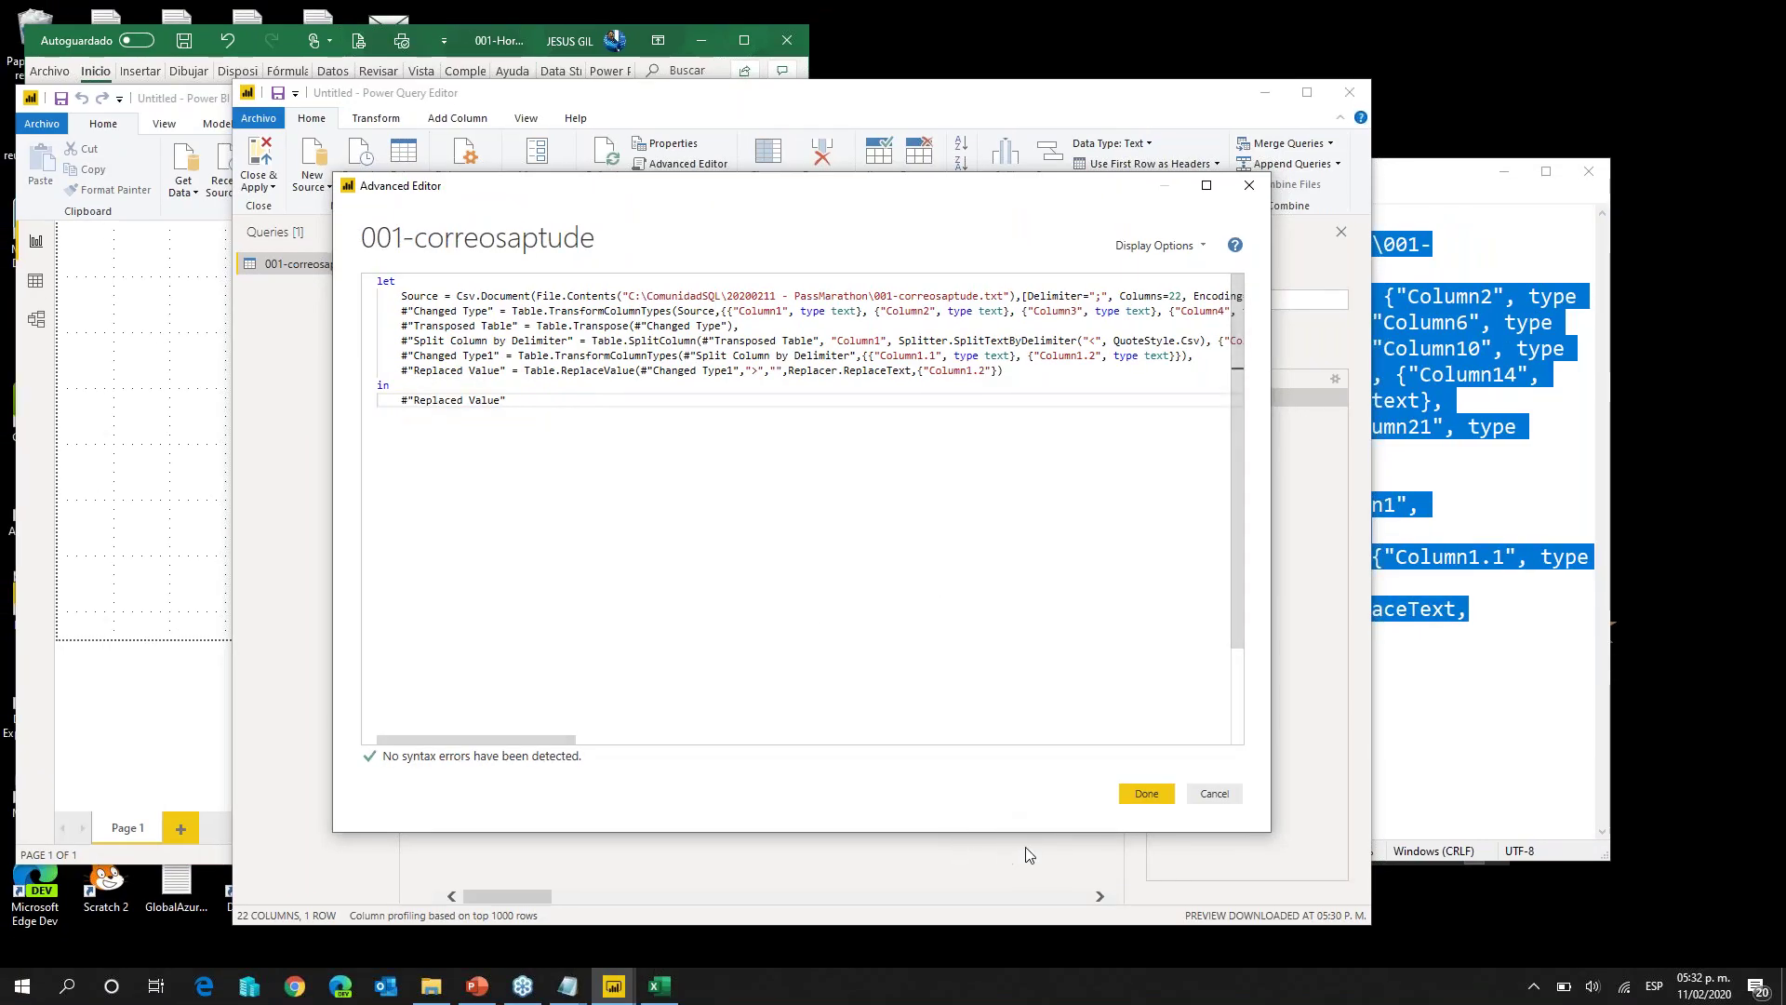
left_click(1149, 797)
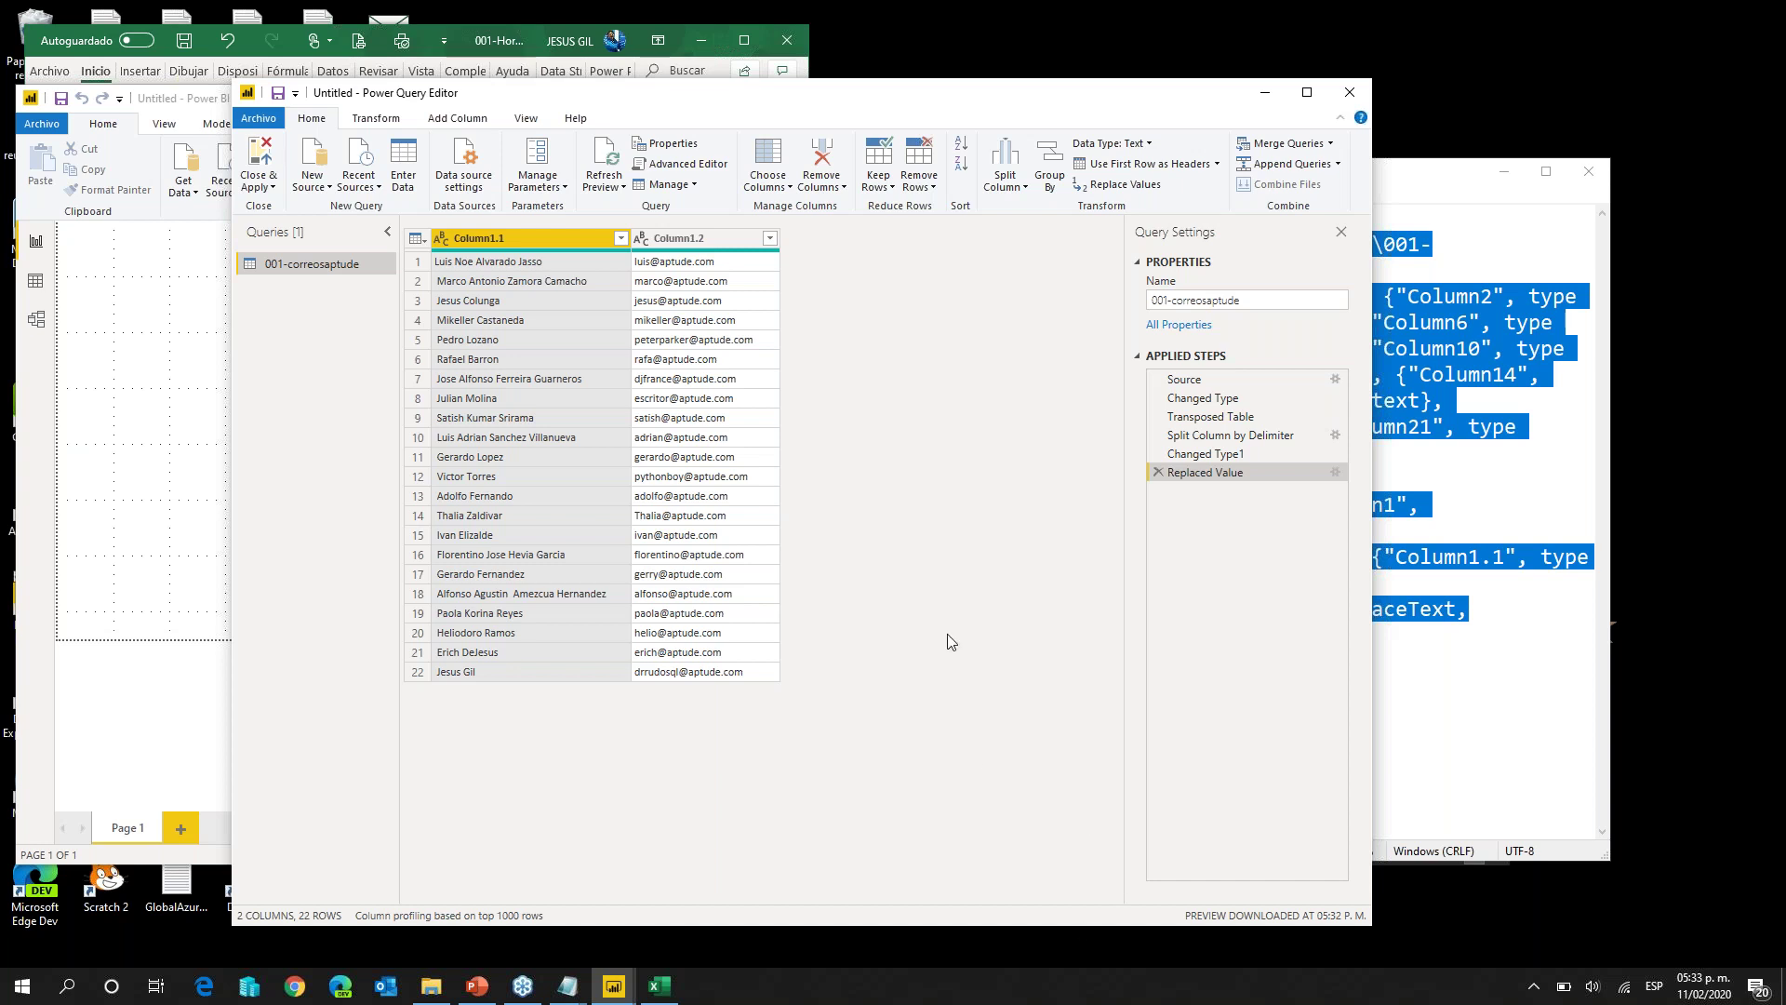
Step: Rename Column1.1 as Empleado and Column1.2 as Email
right_click(544, 237)
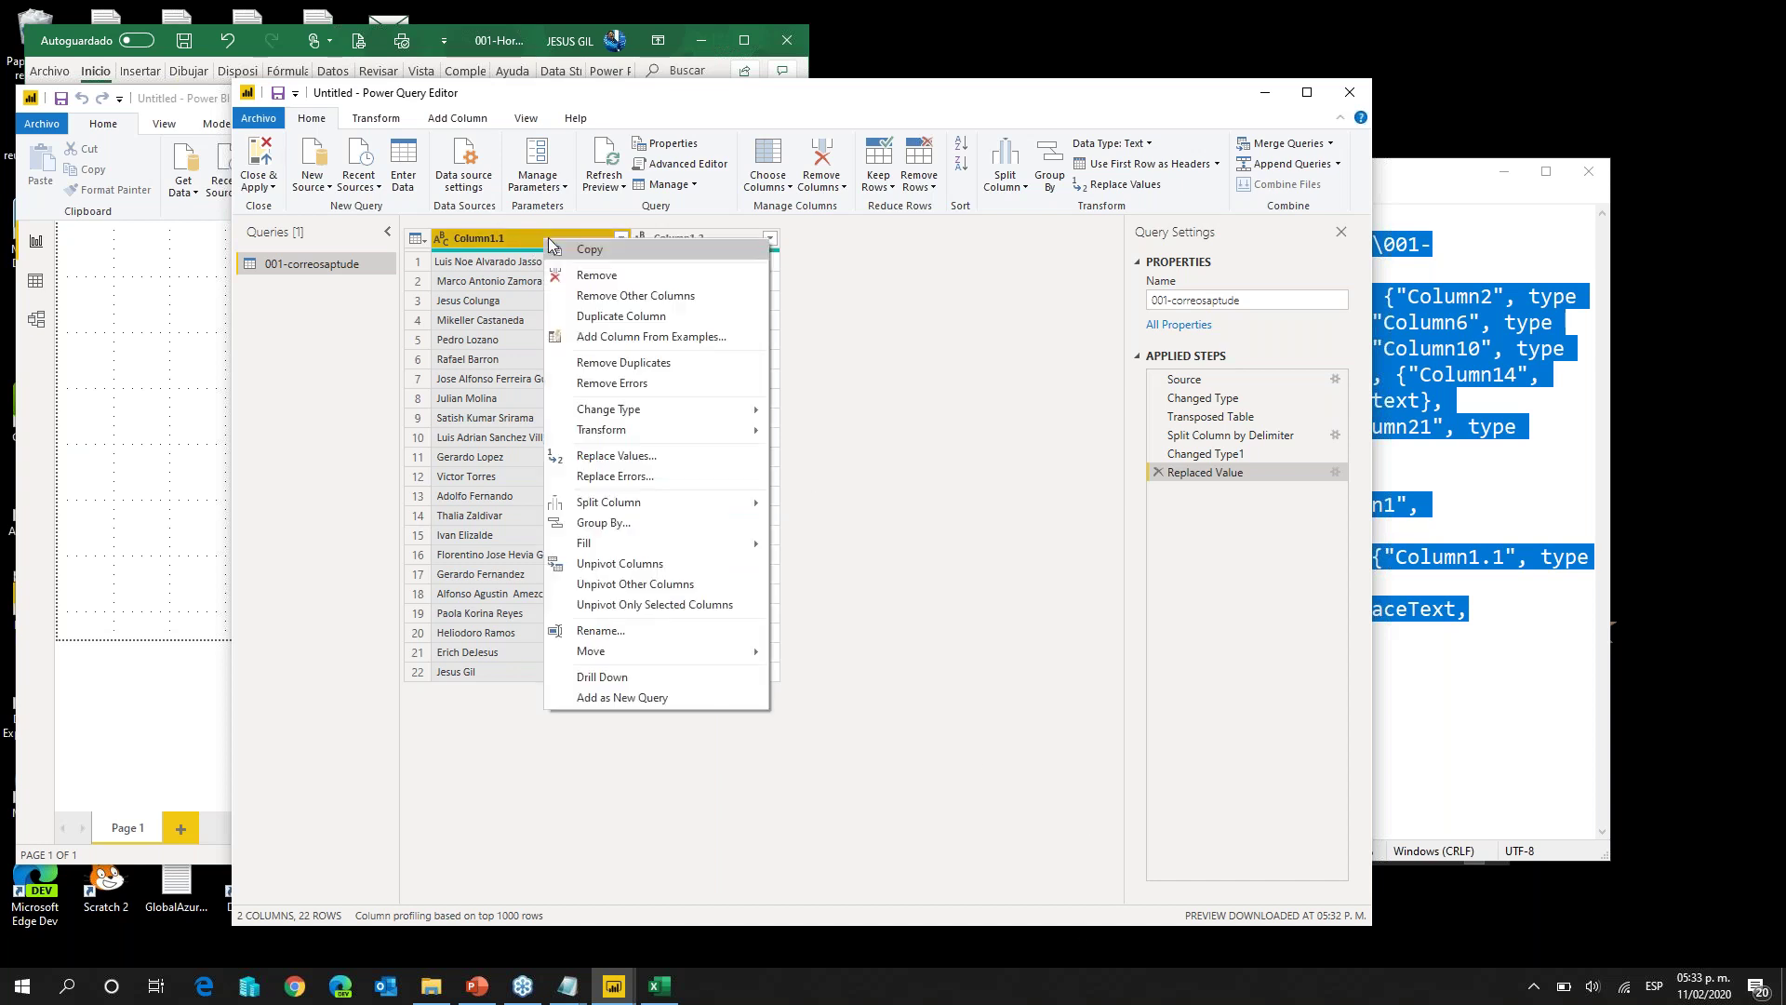
left_click(509, 234)
double_click(510, 234)
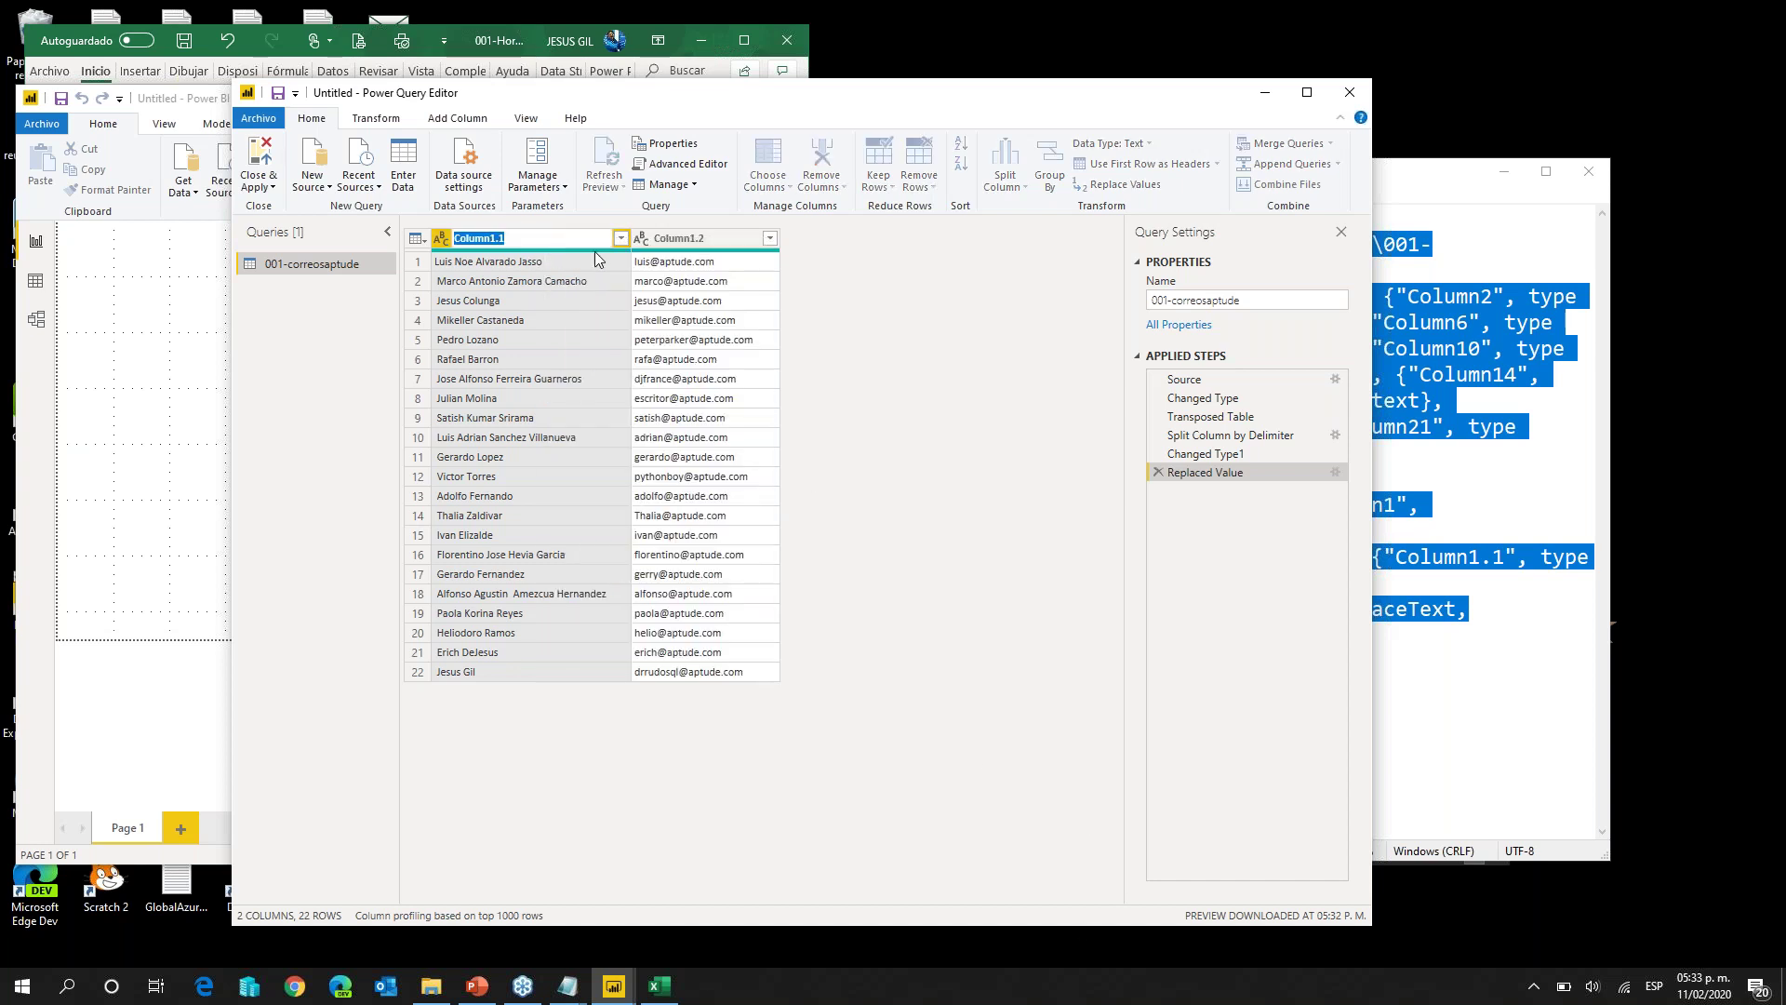
type("Empleado")
key("Return")
double_click(709, 237)
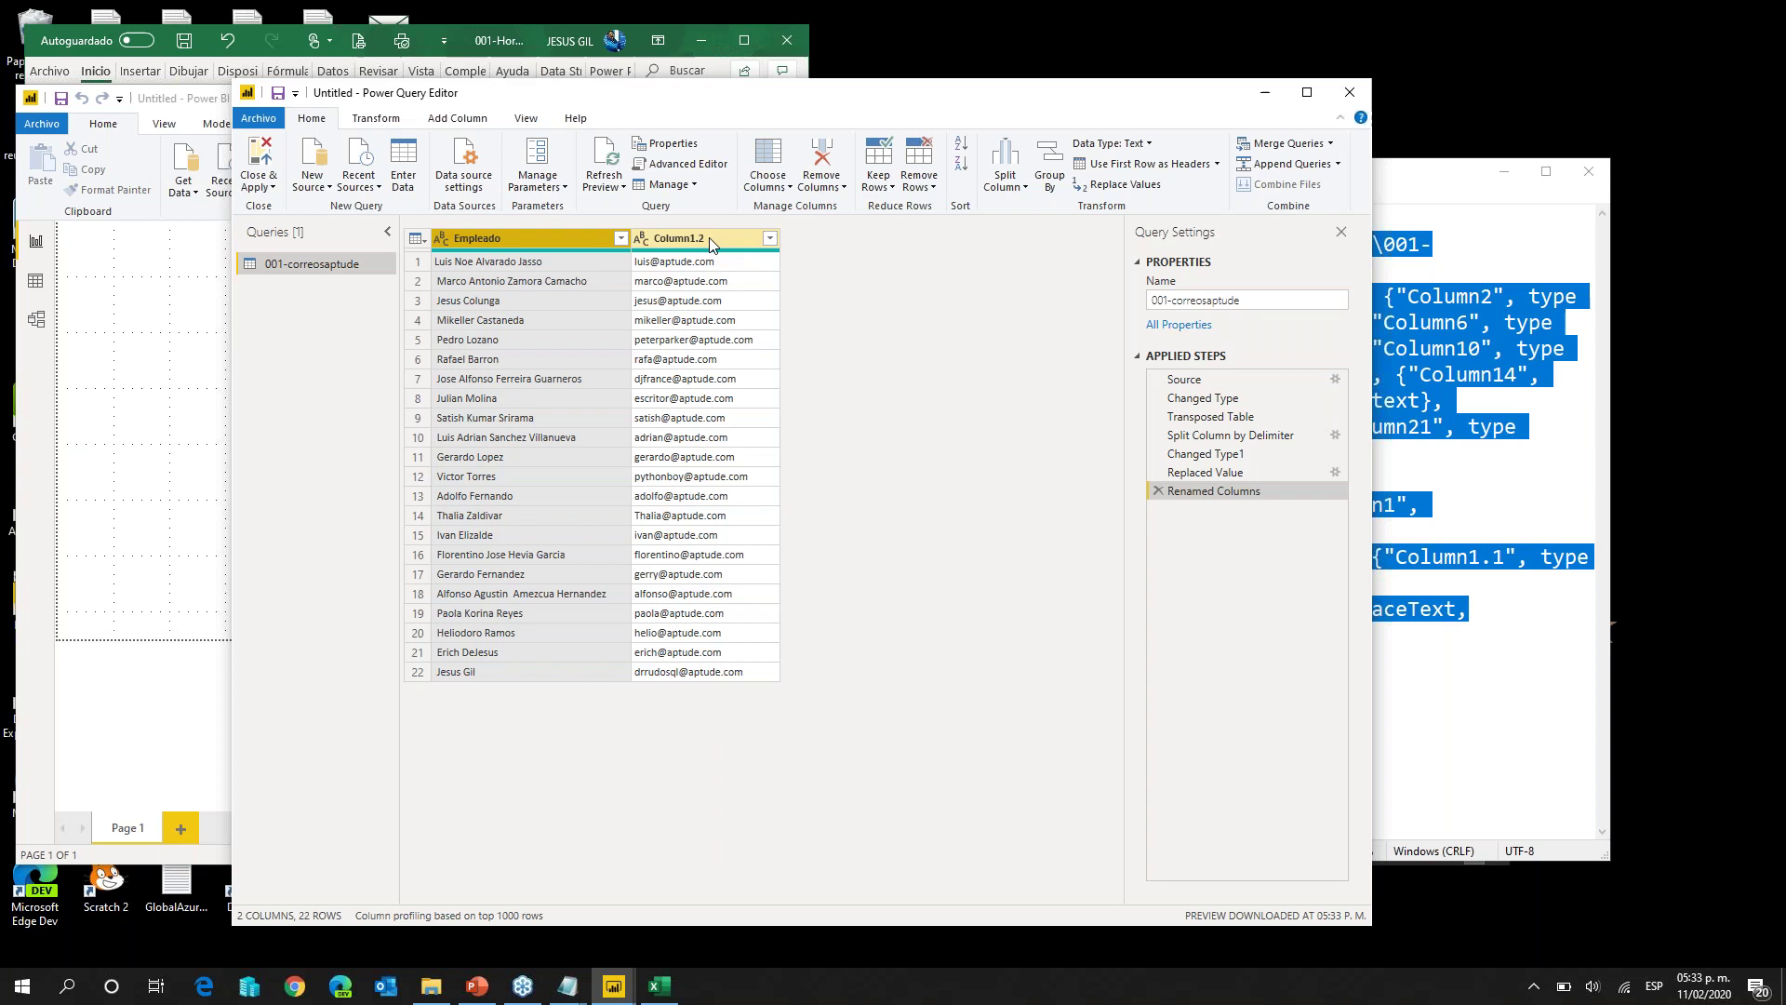
type("Email")
key("Return")
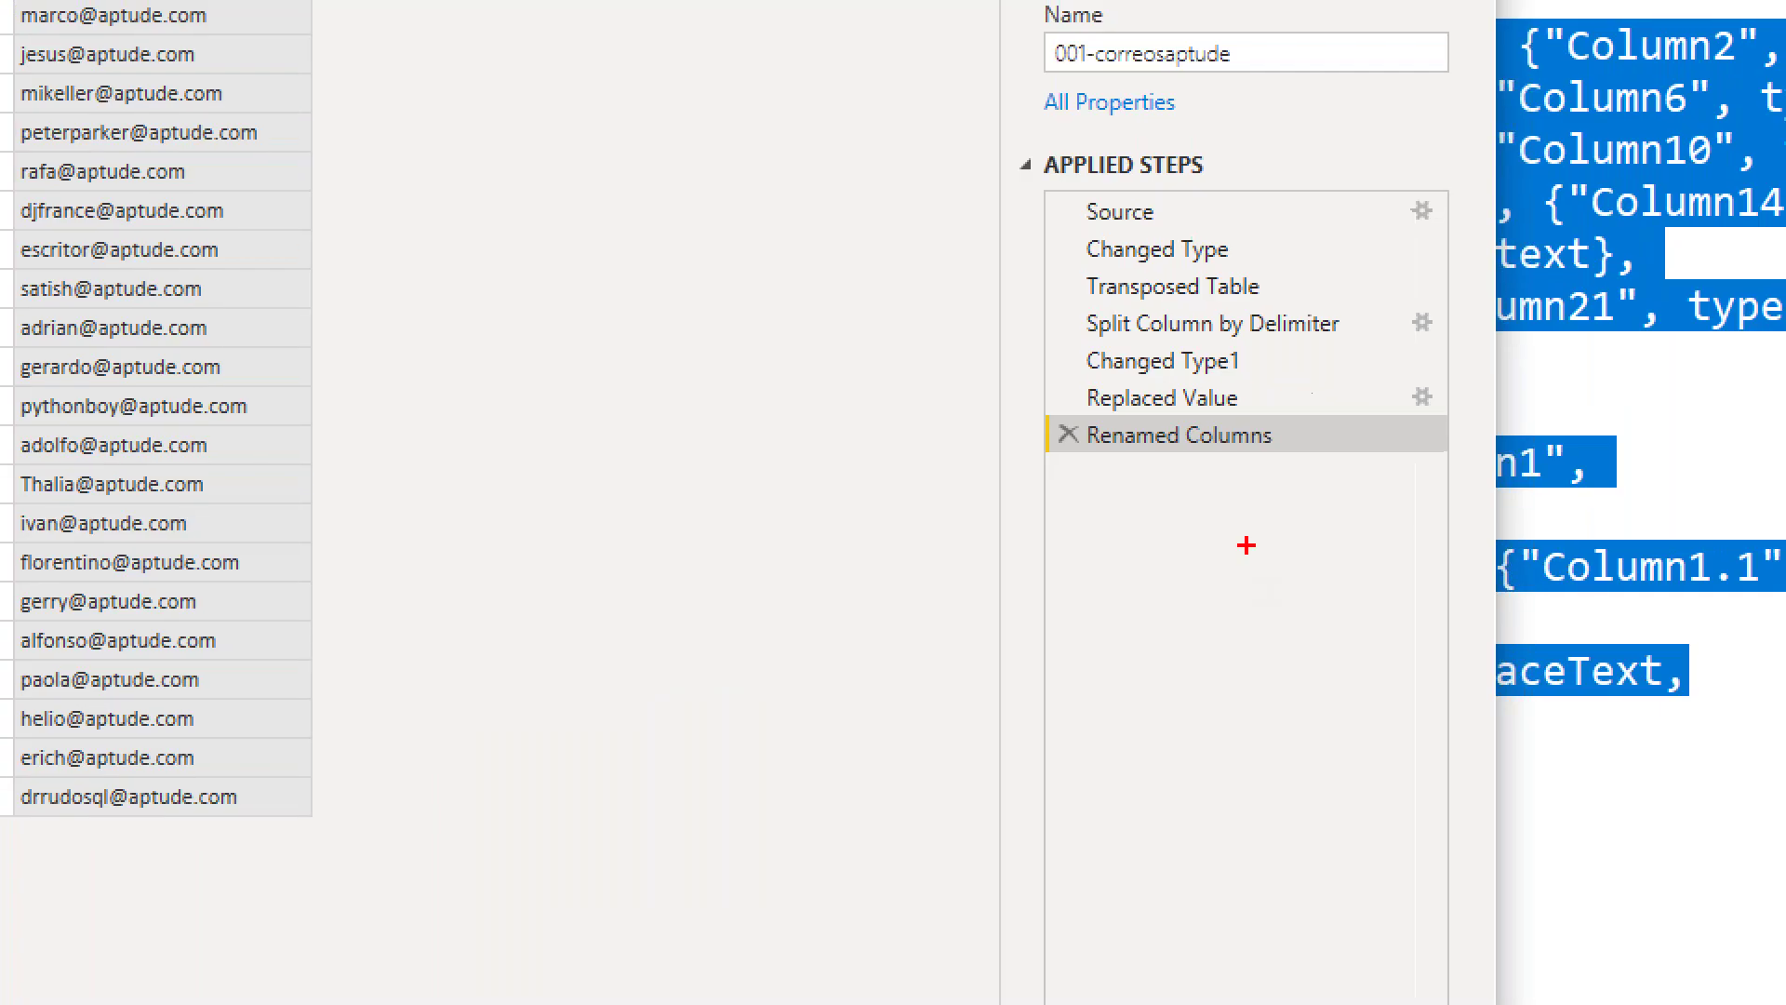
Step: Close the Power Query Editor and apply the query changes to the report
left_click_drag(1118, 460, 1357, 518)
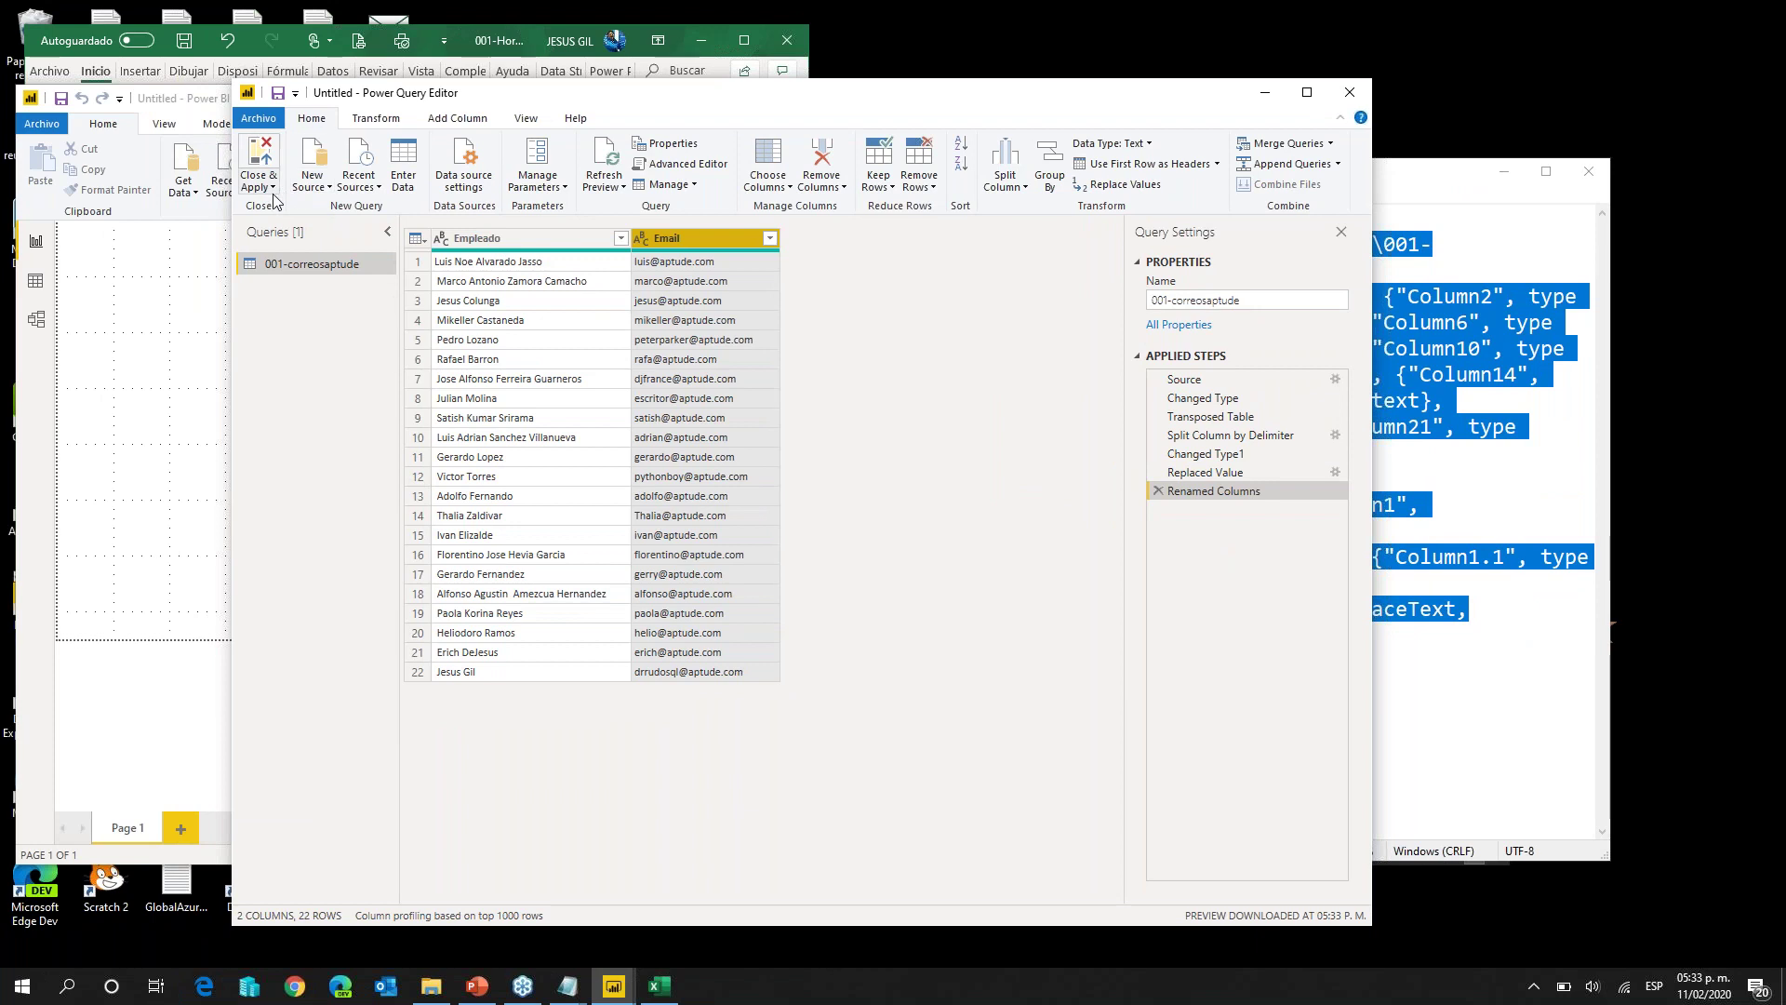
left_click(274, 189)
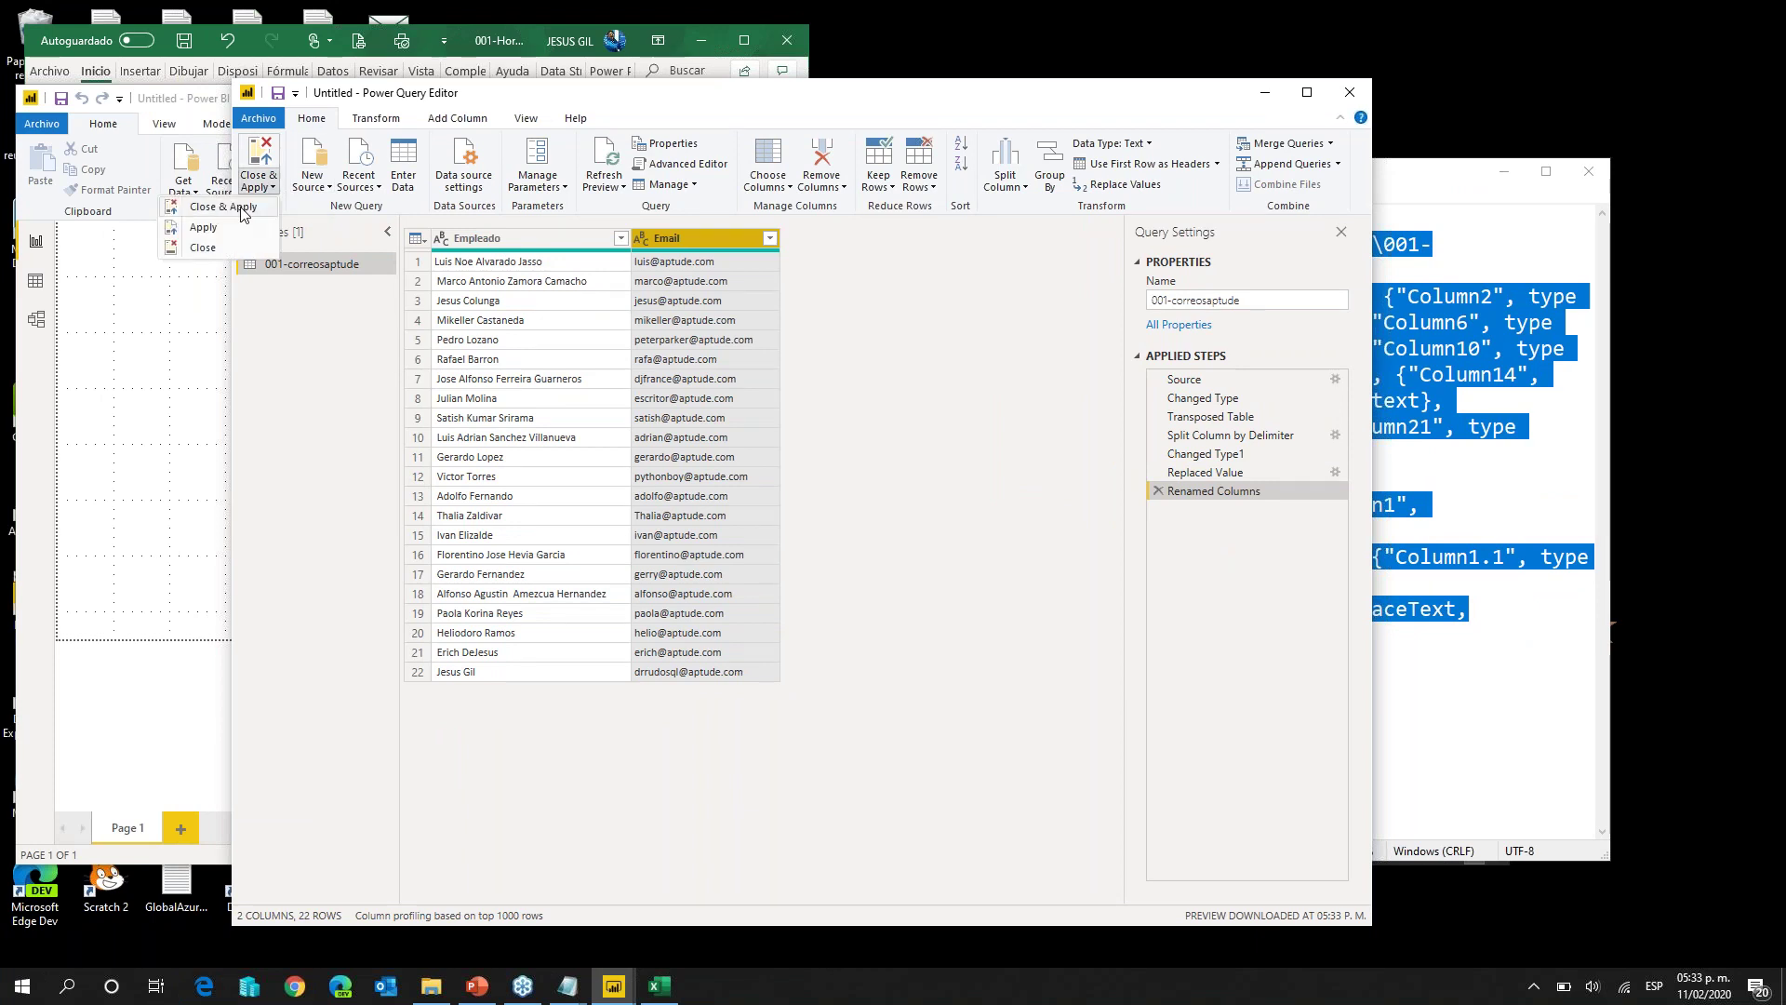
left_click(244, 210)
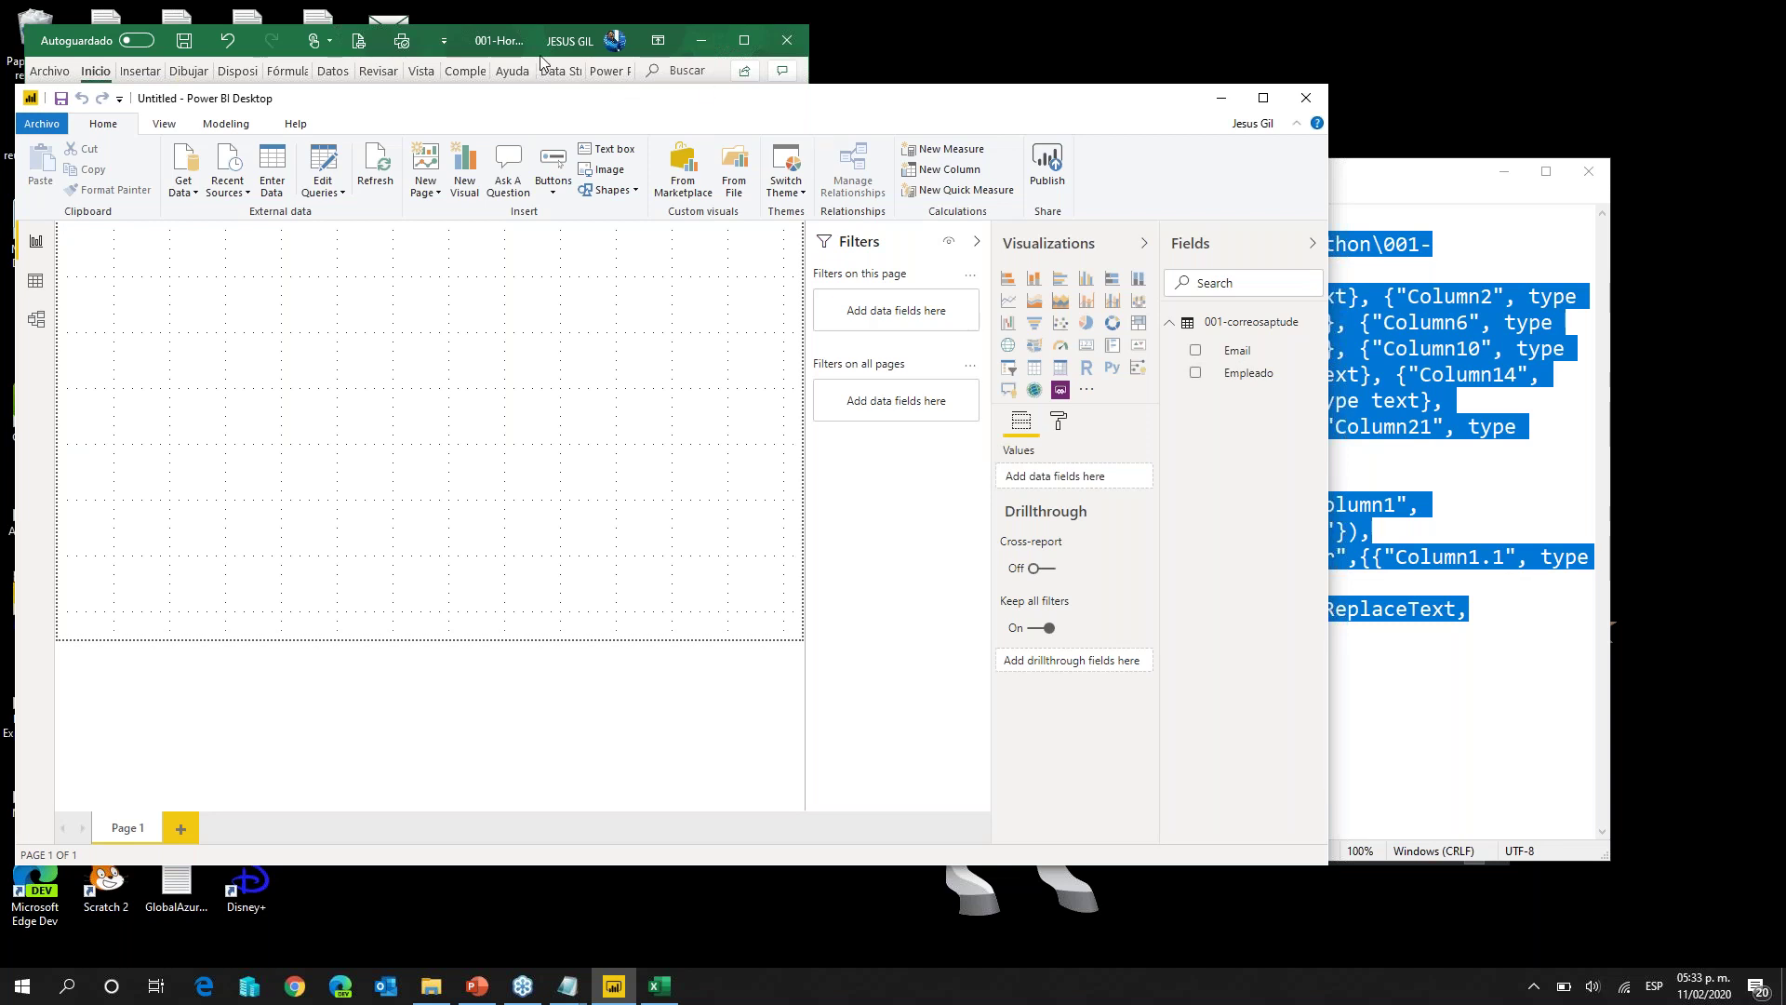
Step: Examine the Email, HorasTrabajadas and Fecha columns of the Enero2020 sheet in Excel
left_click(493, 42)
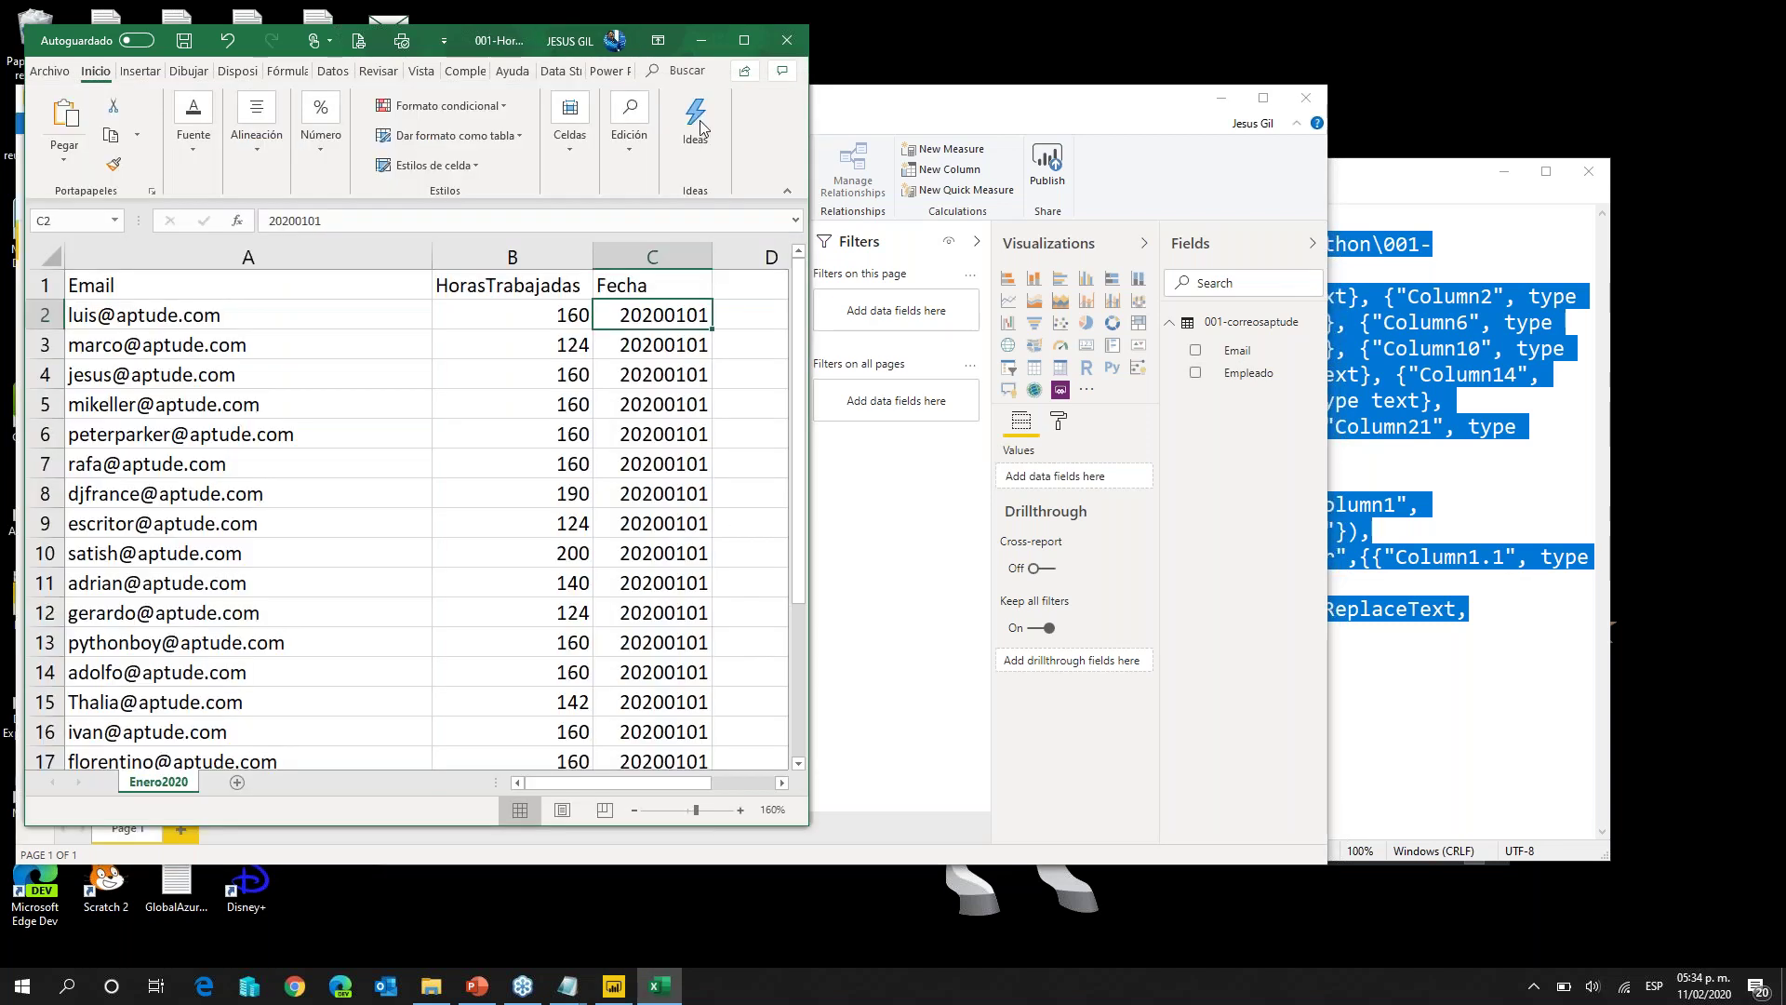
left_click(1024, 114)
left_click_drag(1027, 114, 1136, 128)
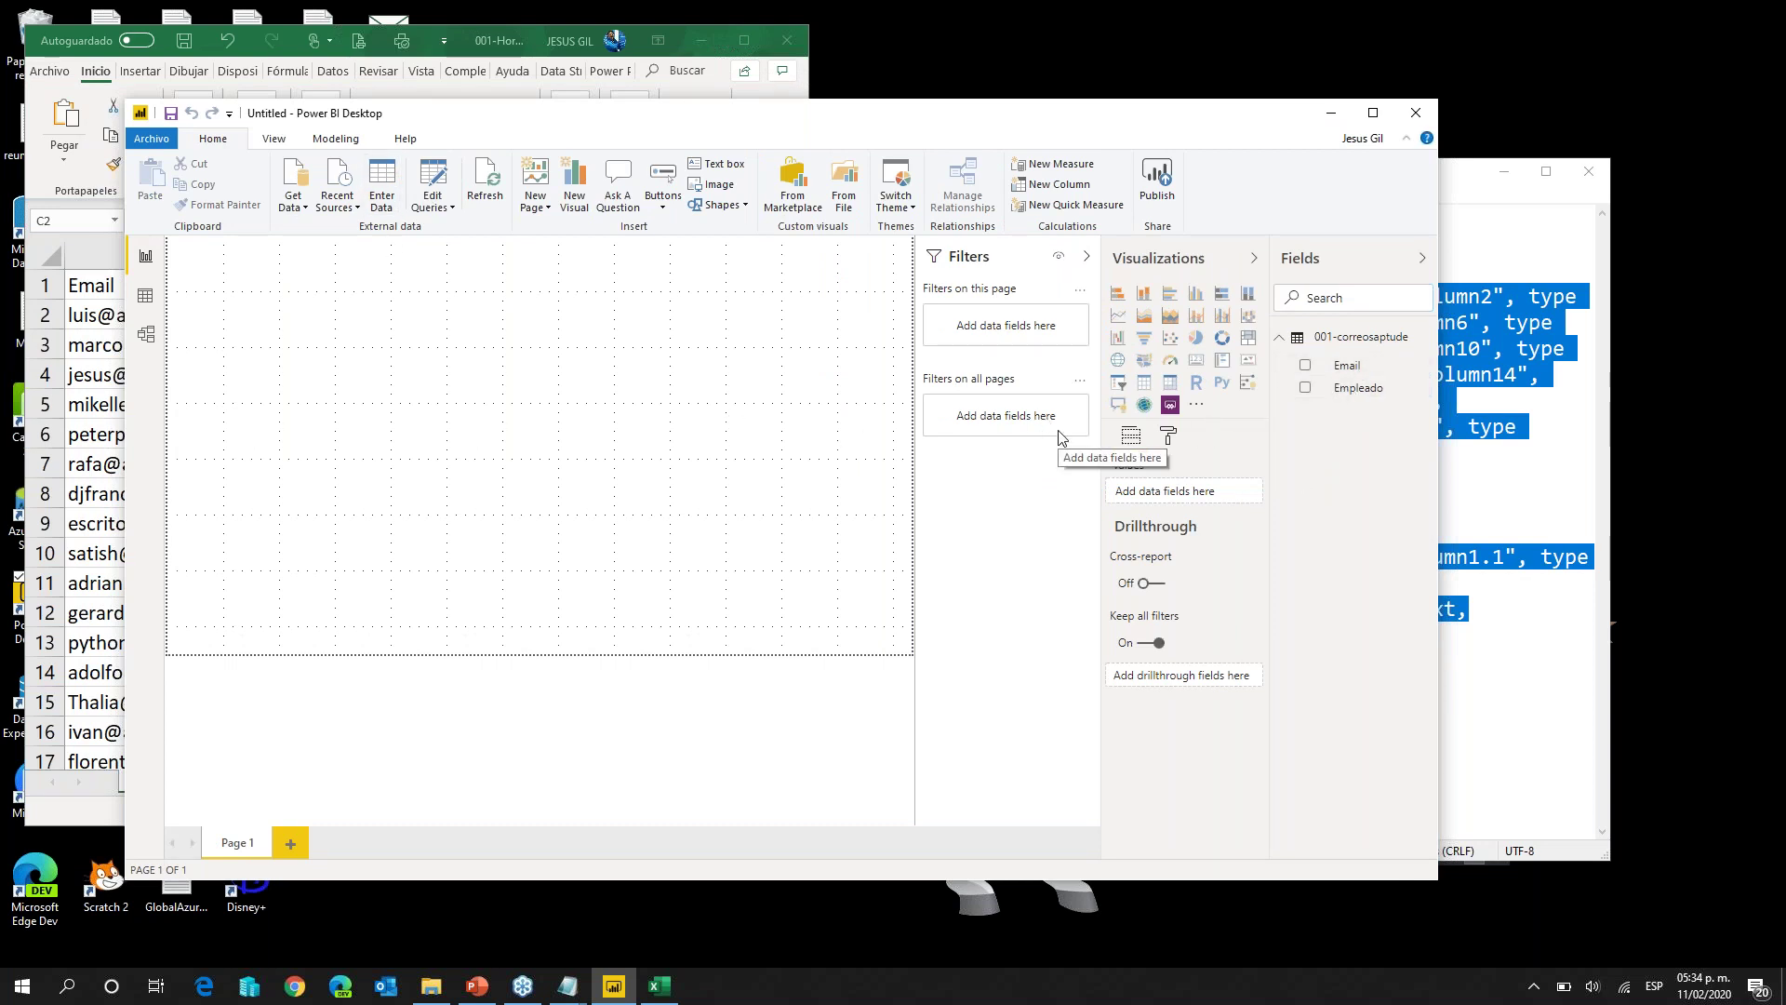
left_click(567, 37)
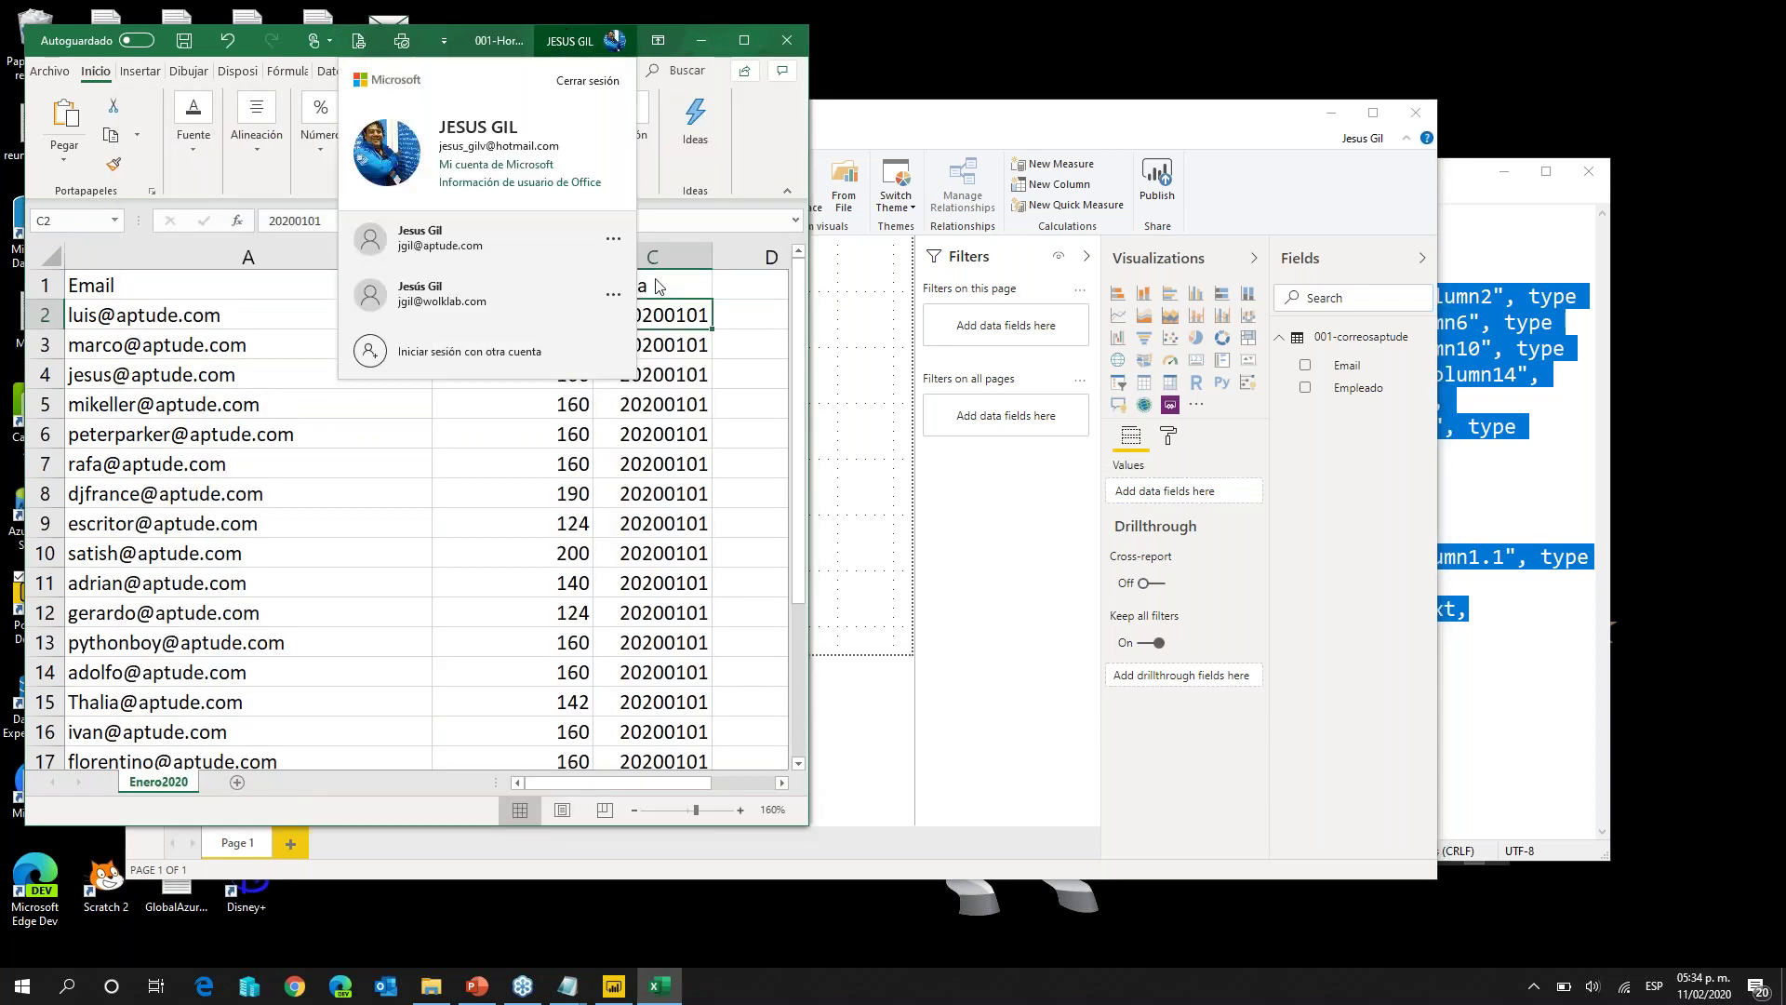
left_click(795, 305)
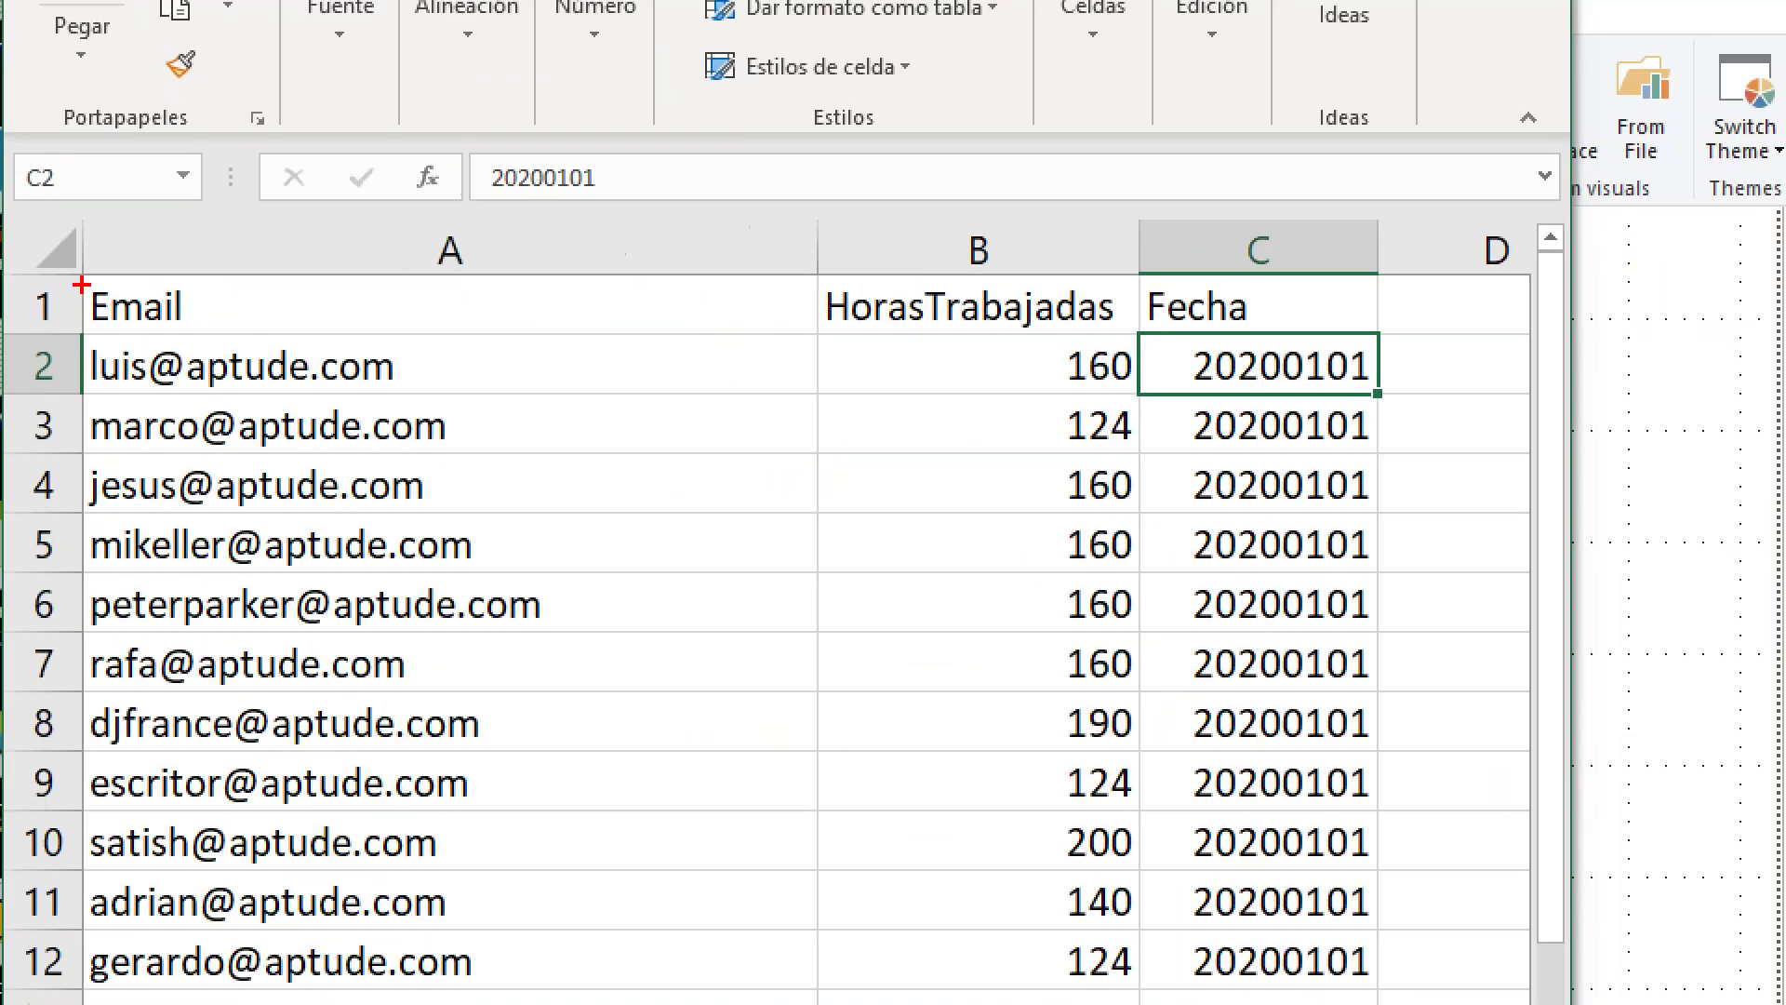
left_click_drag(144, 270, 232, 210)
left_click_drag(1081, 244, 1128, 178)
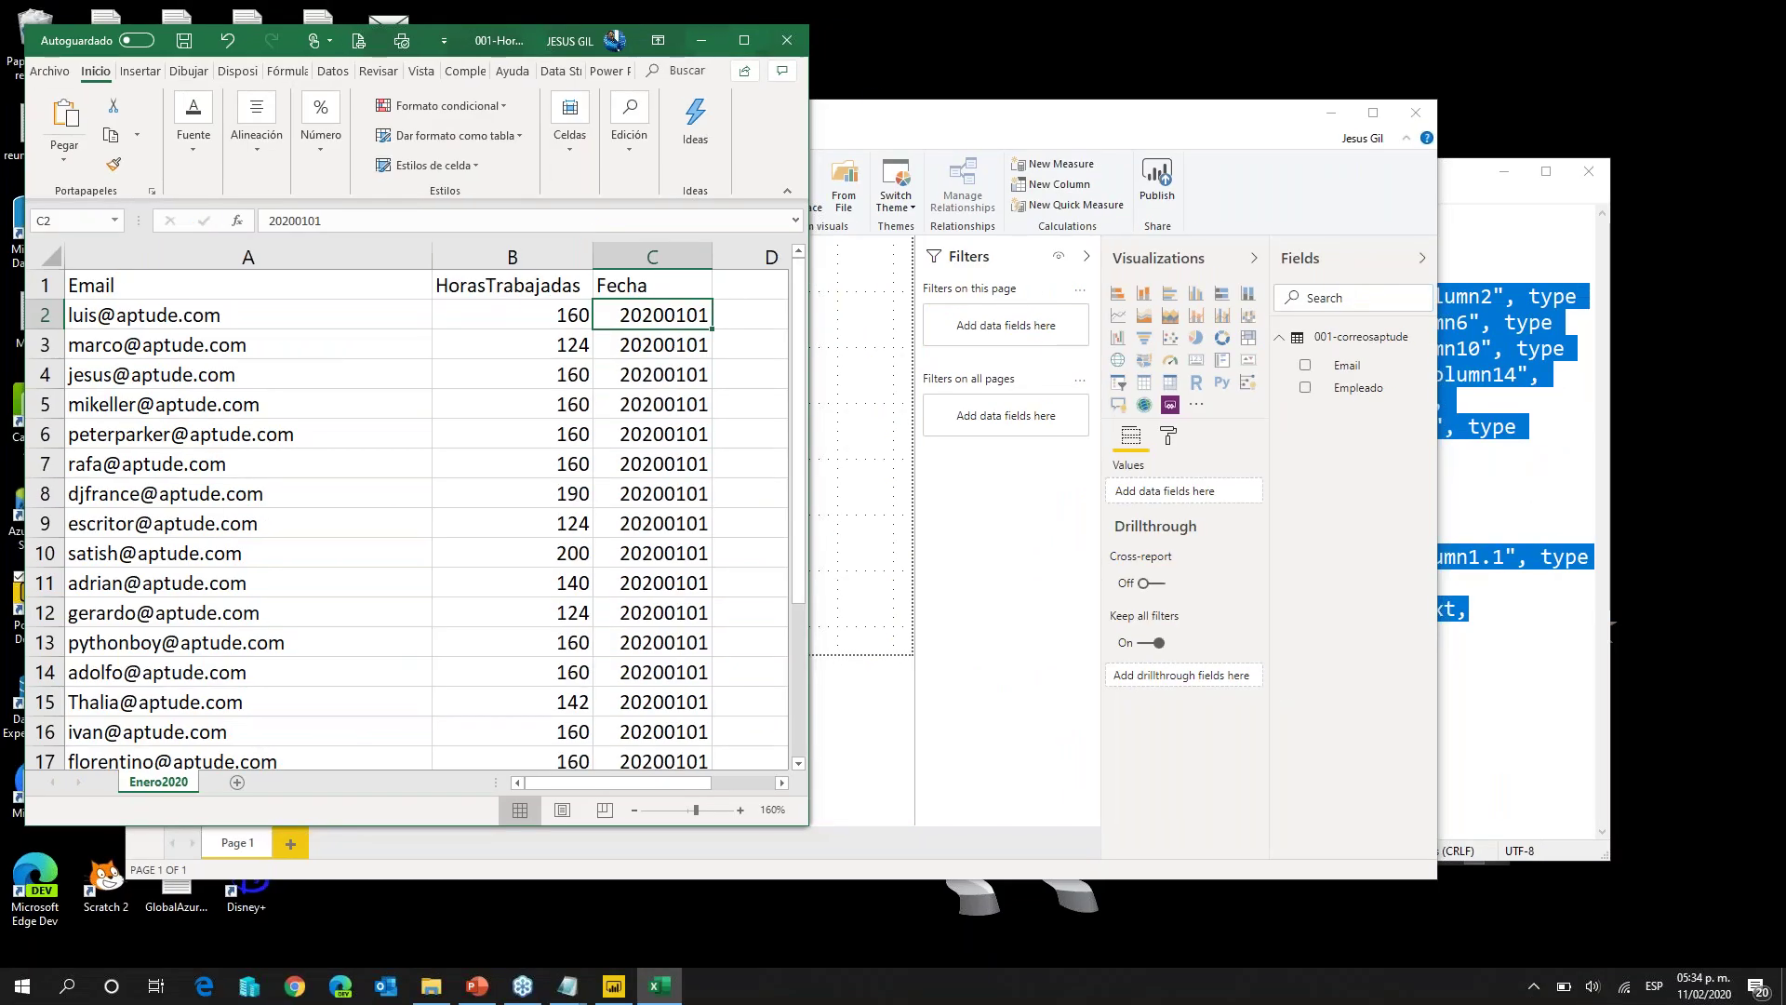
Step: Return to Power BI Desktop and open 001-HorasTrabajadas-Enero2020.xlsx as an Excel data source
left_click(916, 127)
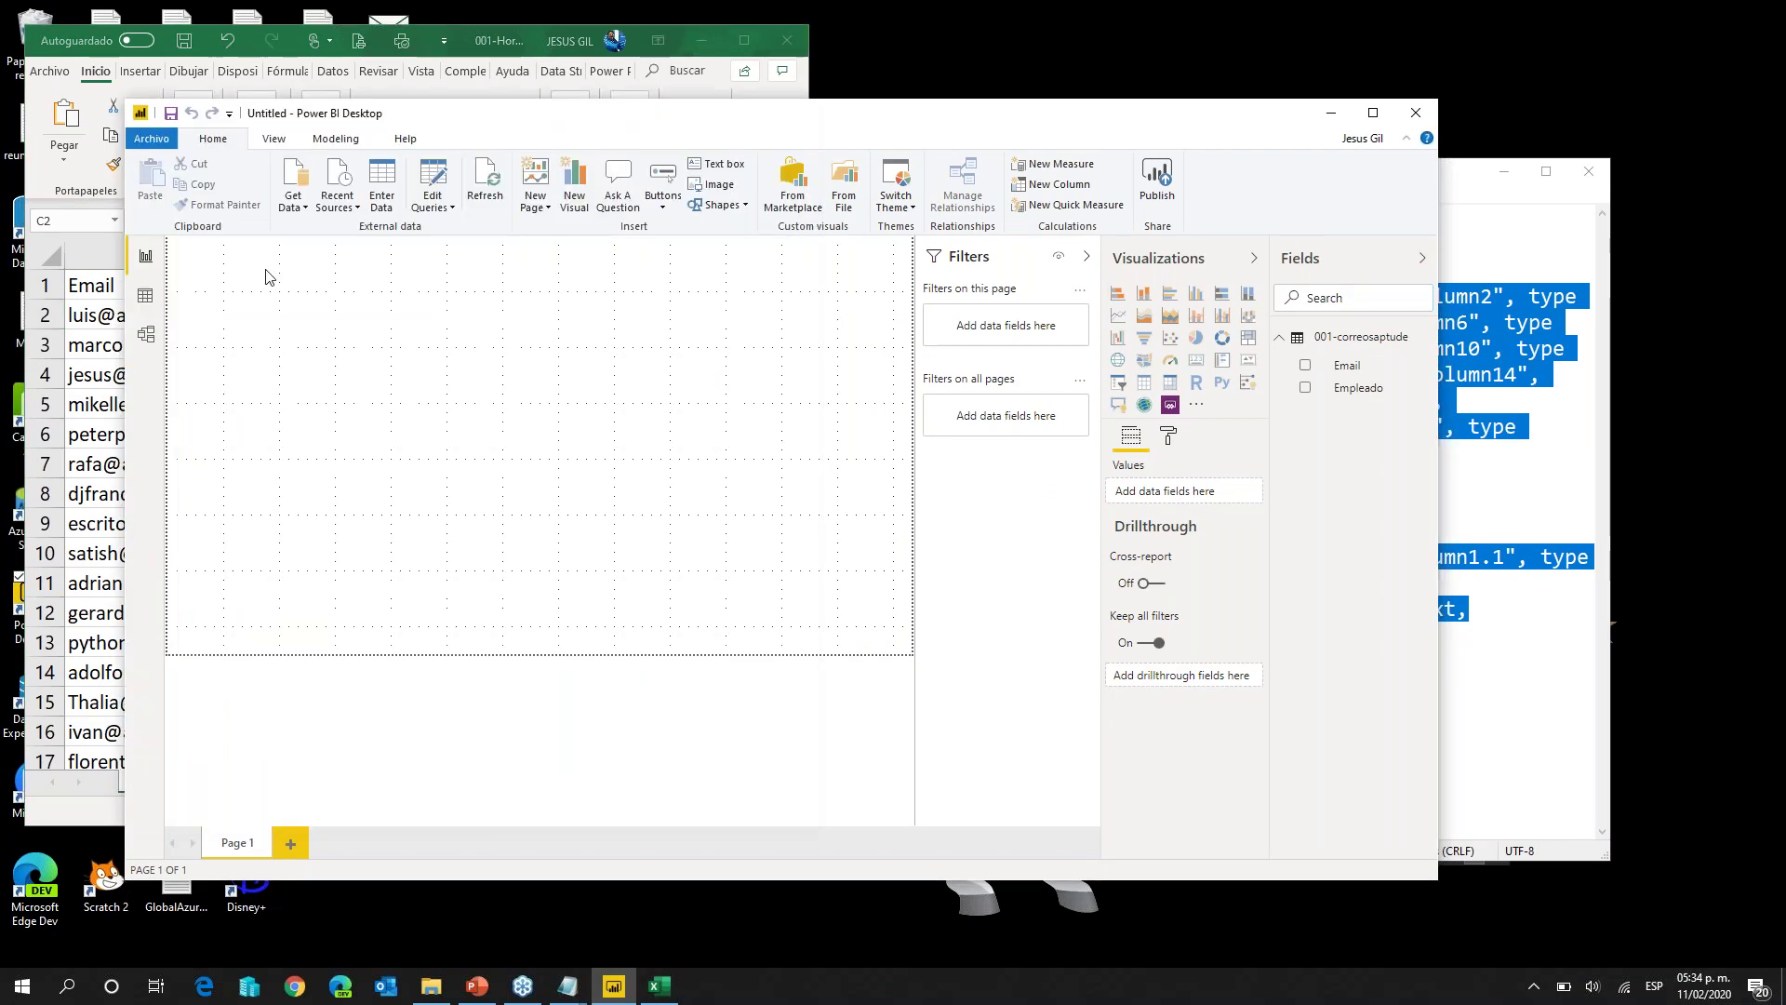
left_click(295, 207)
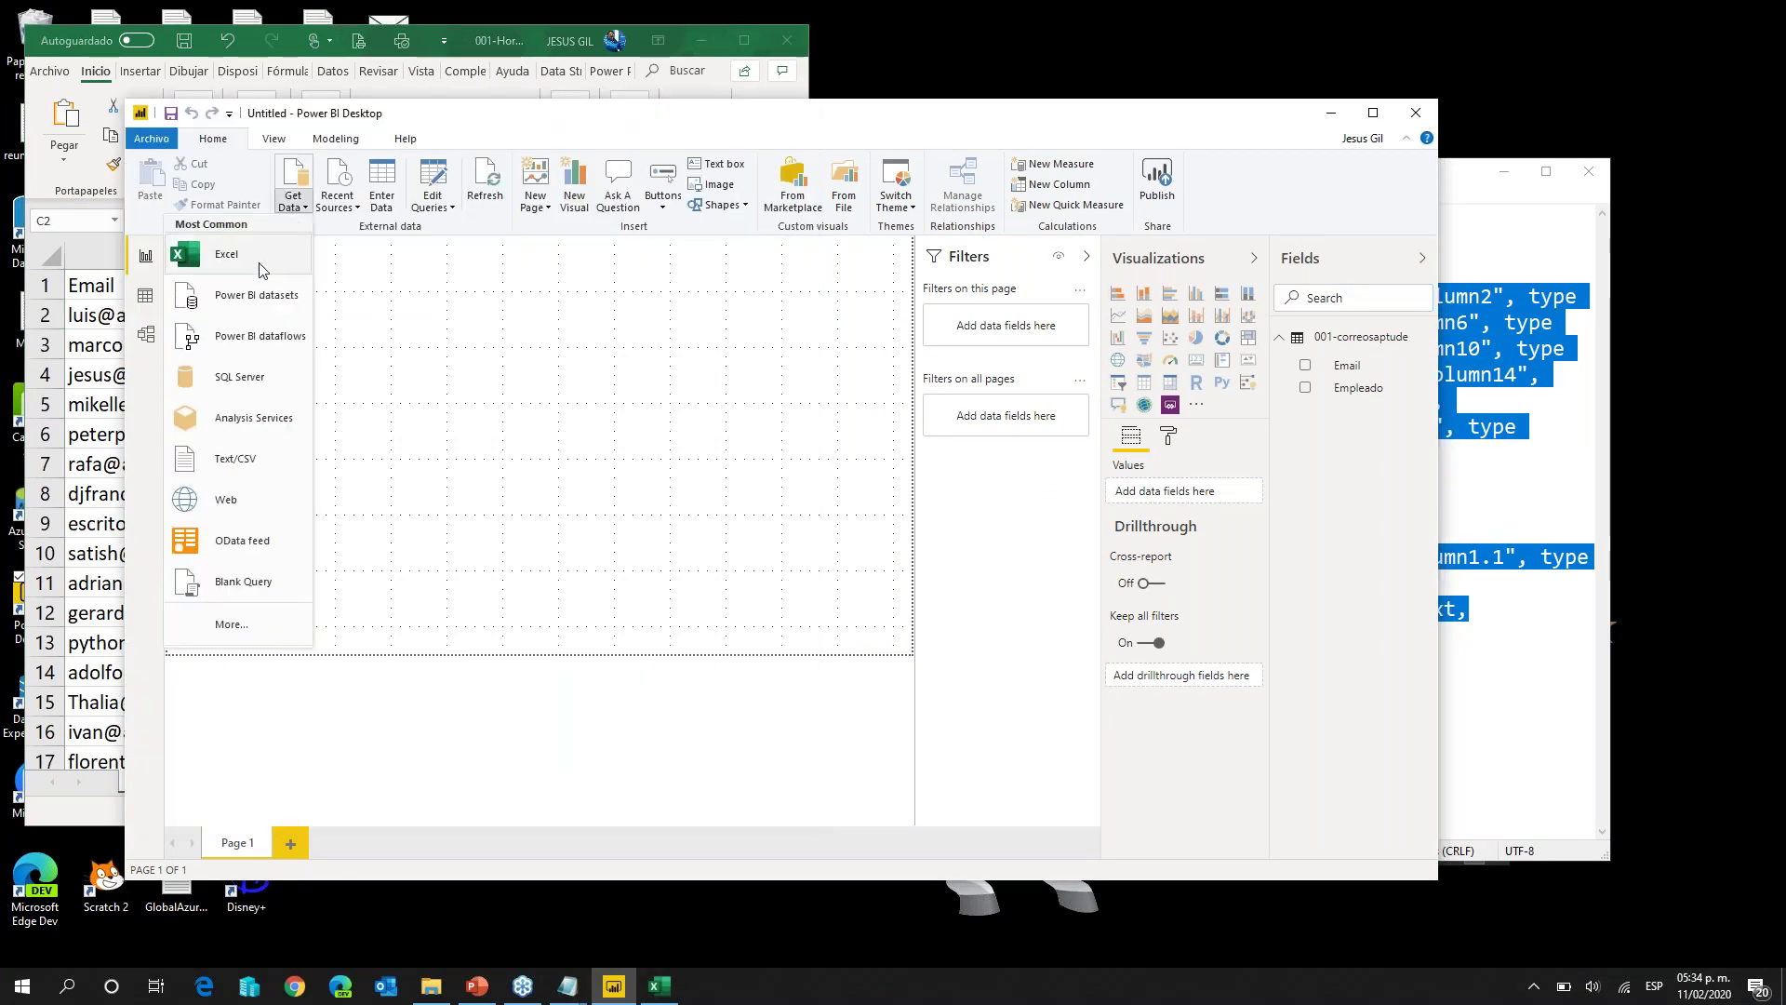
left_click(260, 270)
left_click(443, 234)
double_click(443, 234)
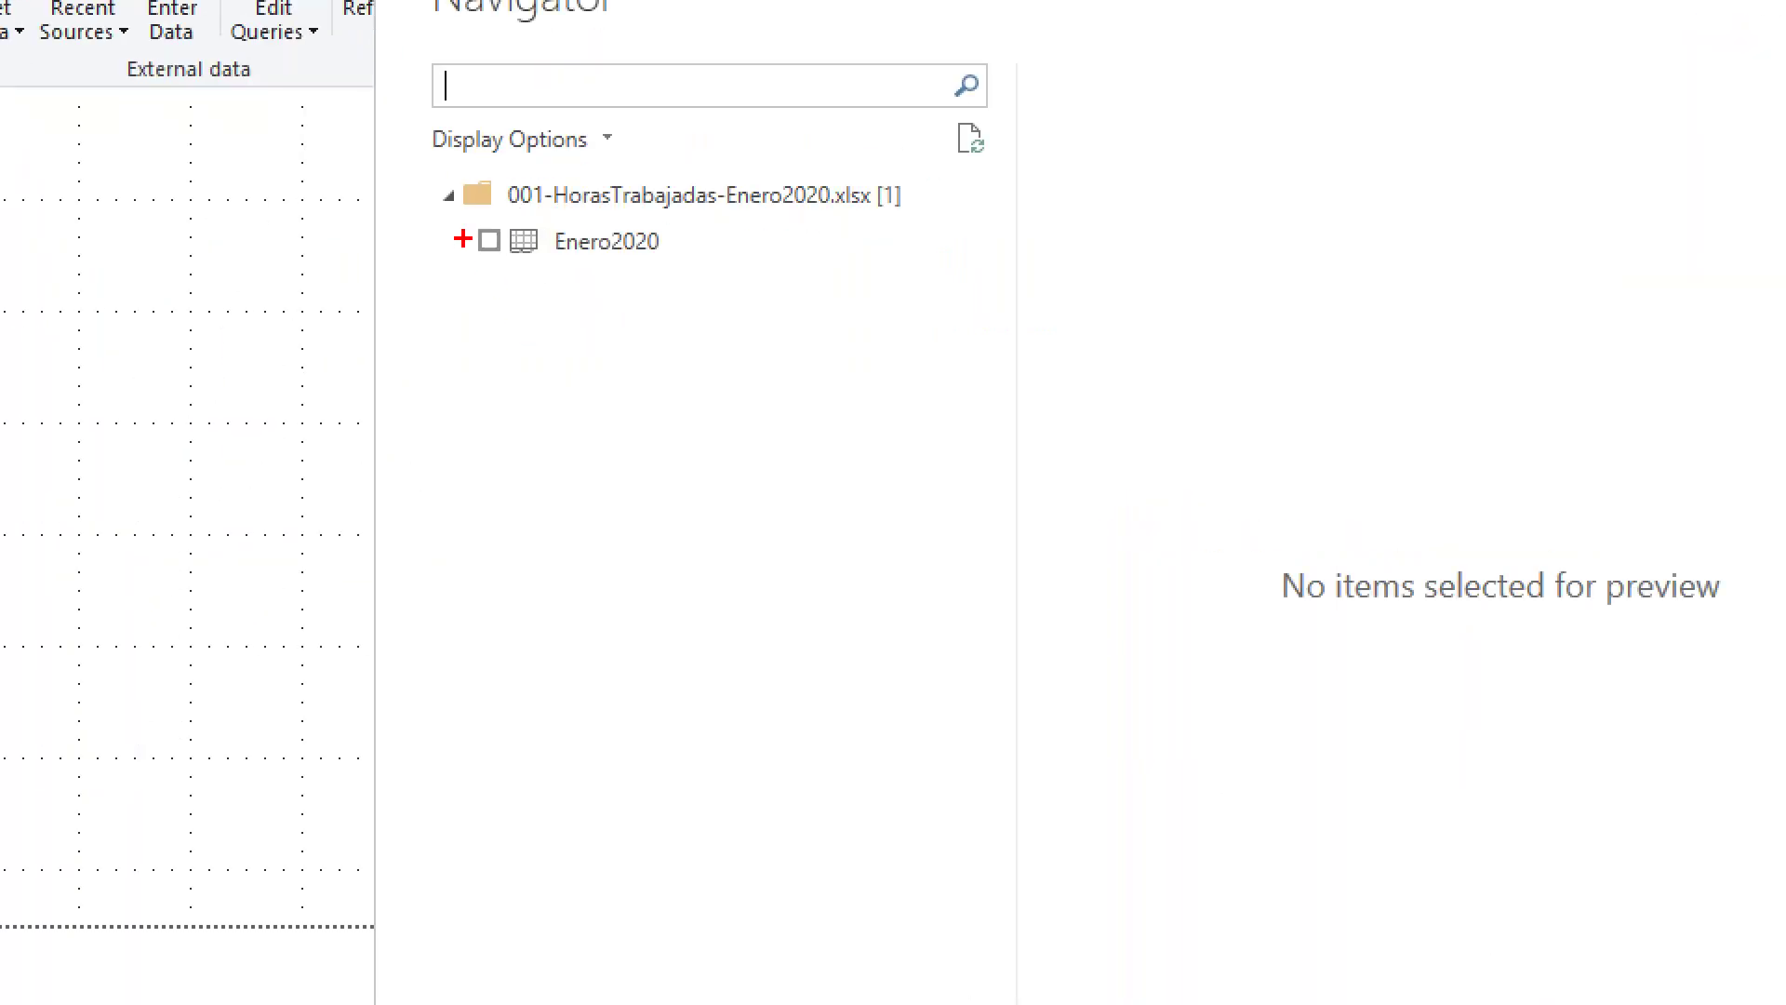
Step: Compare the Enero2020 item offered for import with the sheet name in the Excel workbook, then return to the import
mouse_move(517, 298)
left_mouse_down()
mouse_move(555, 325)
mouse_move(653, 331)
left_mouse_up()
key("Escape")
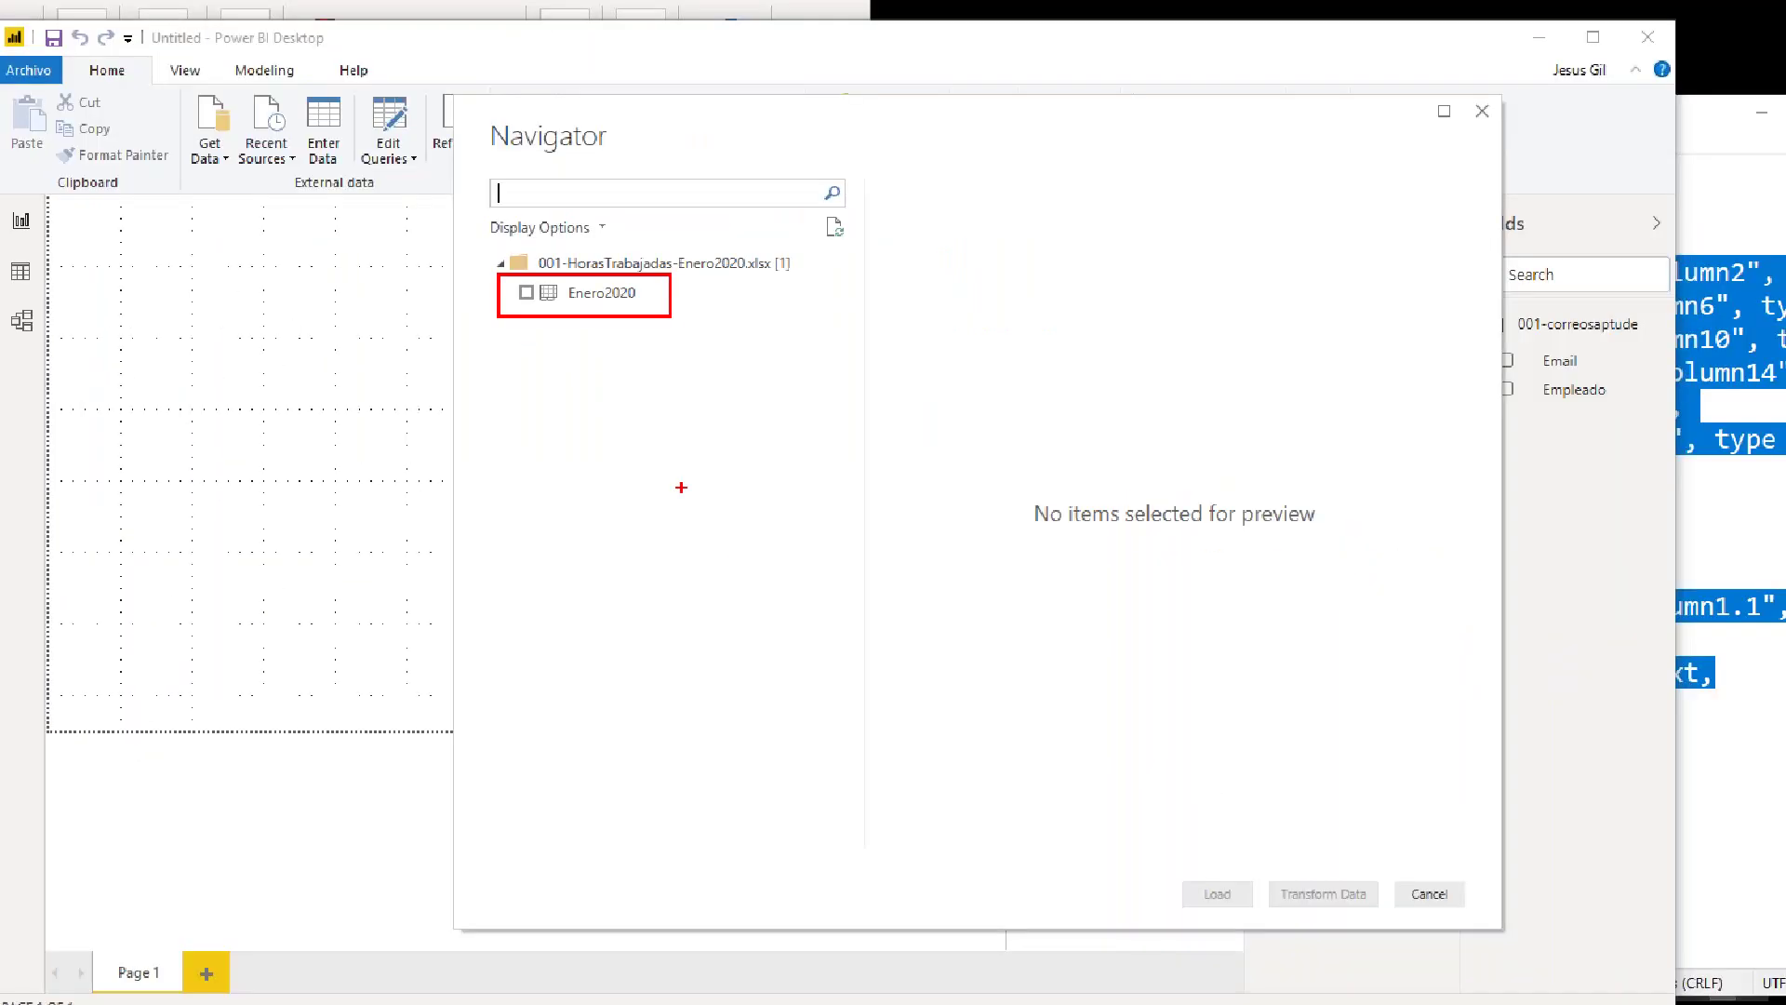
left_click(84, 800)
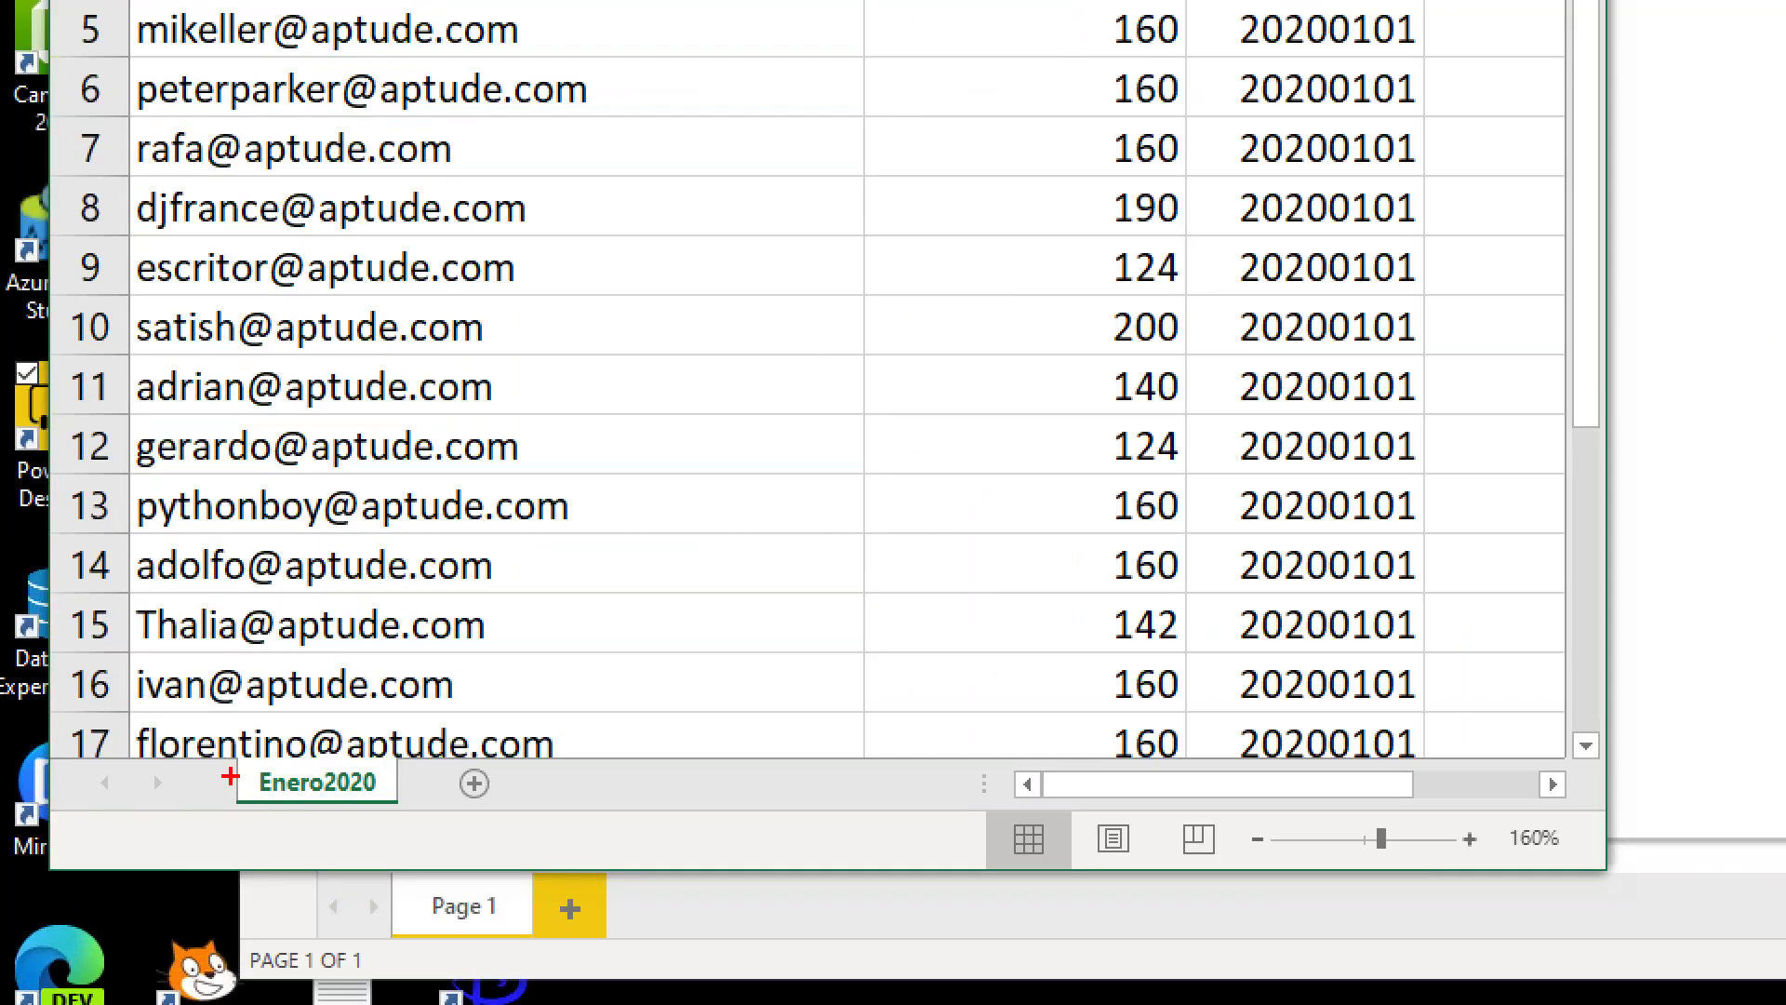
left_click_drag(230, 777, 140, 821)
key("Escape")
left_click(812, 590)
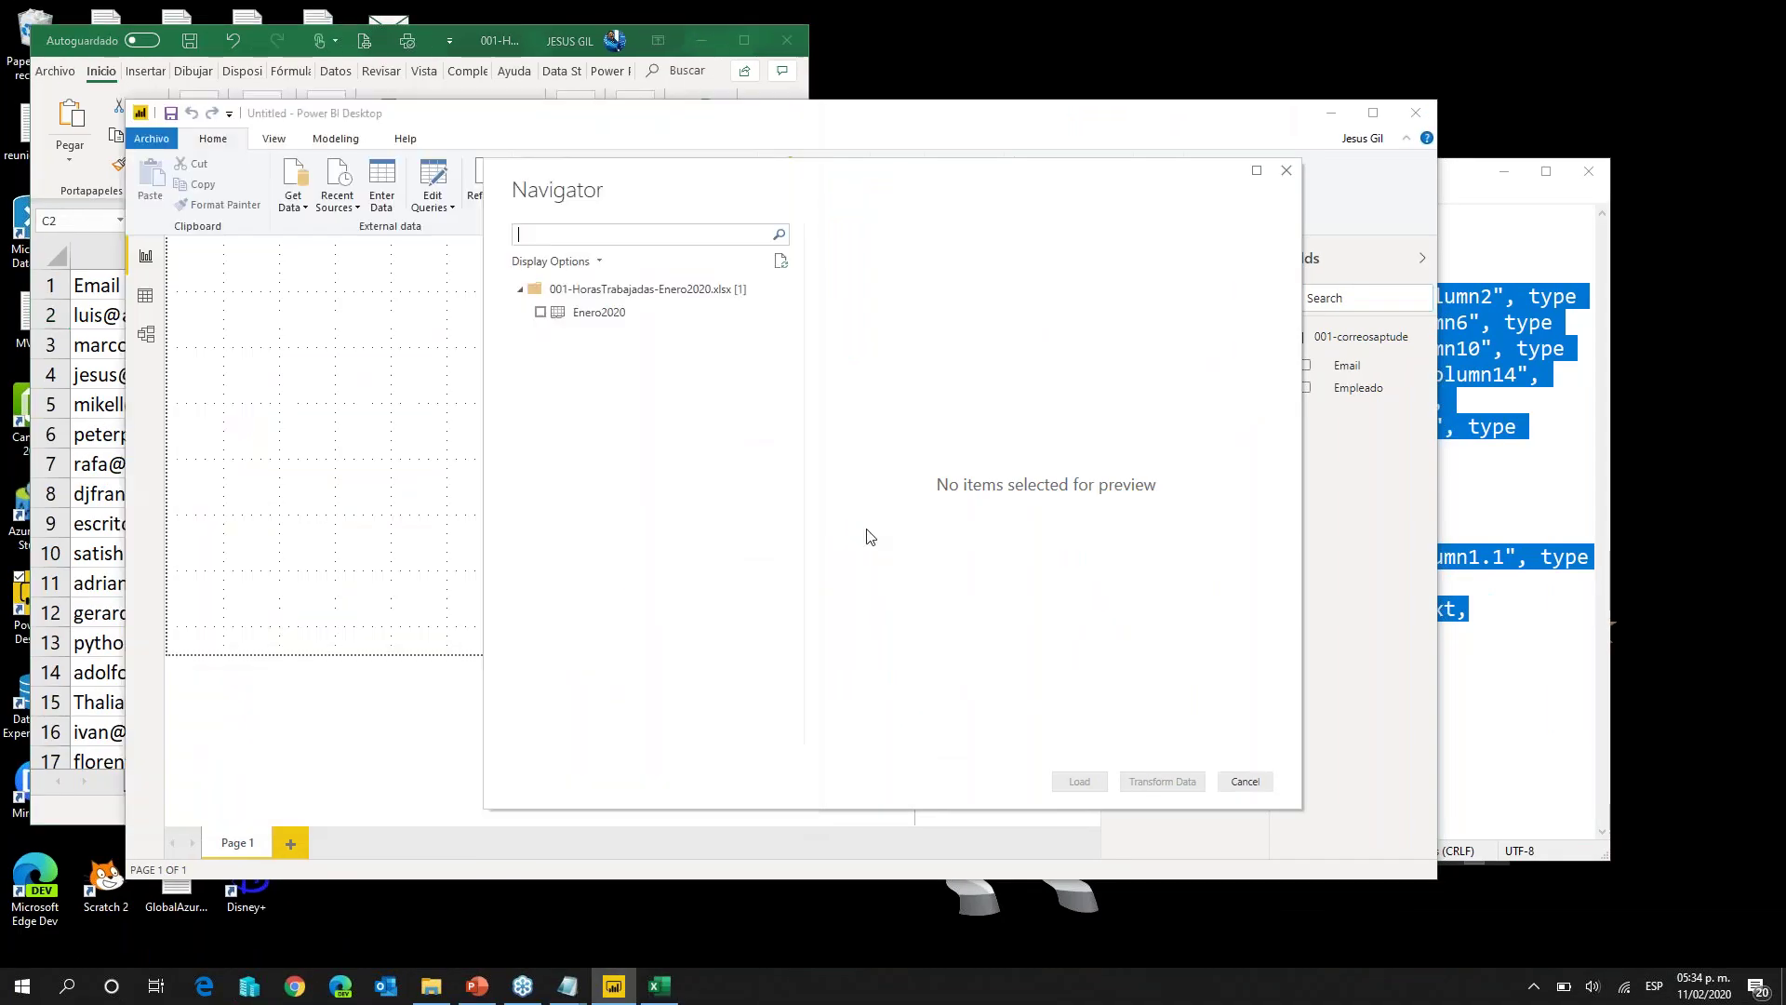
Step: Load the Enero2020 sheet into the report and apply the pending query changes
left_click(541, 312)
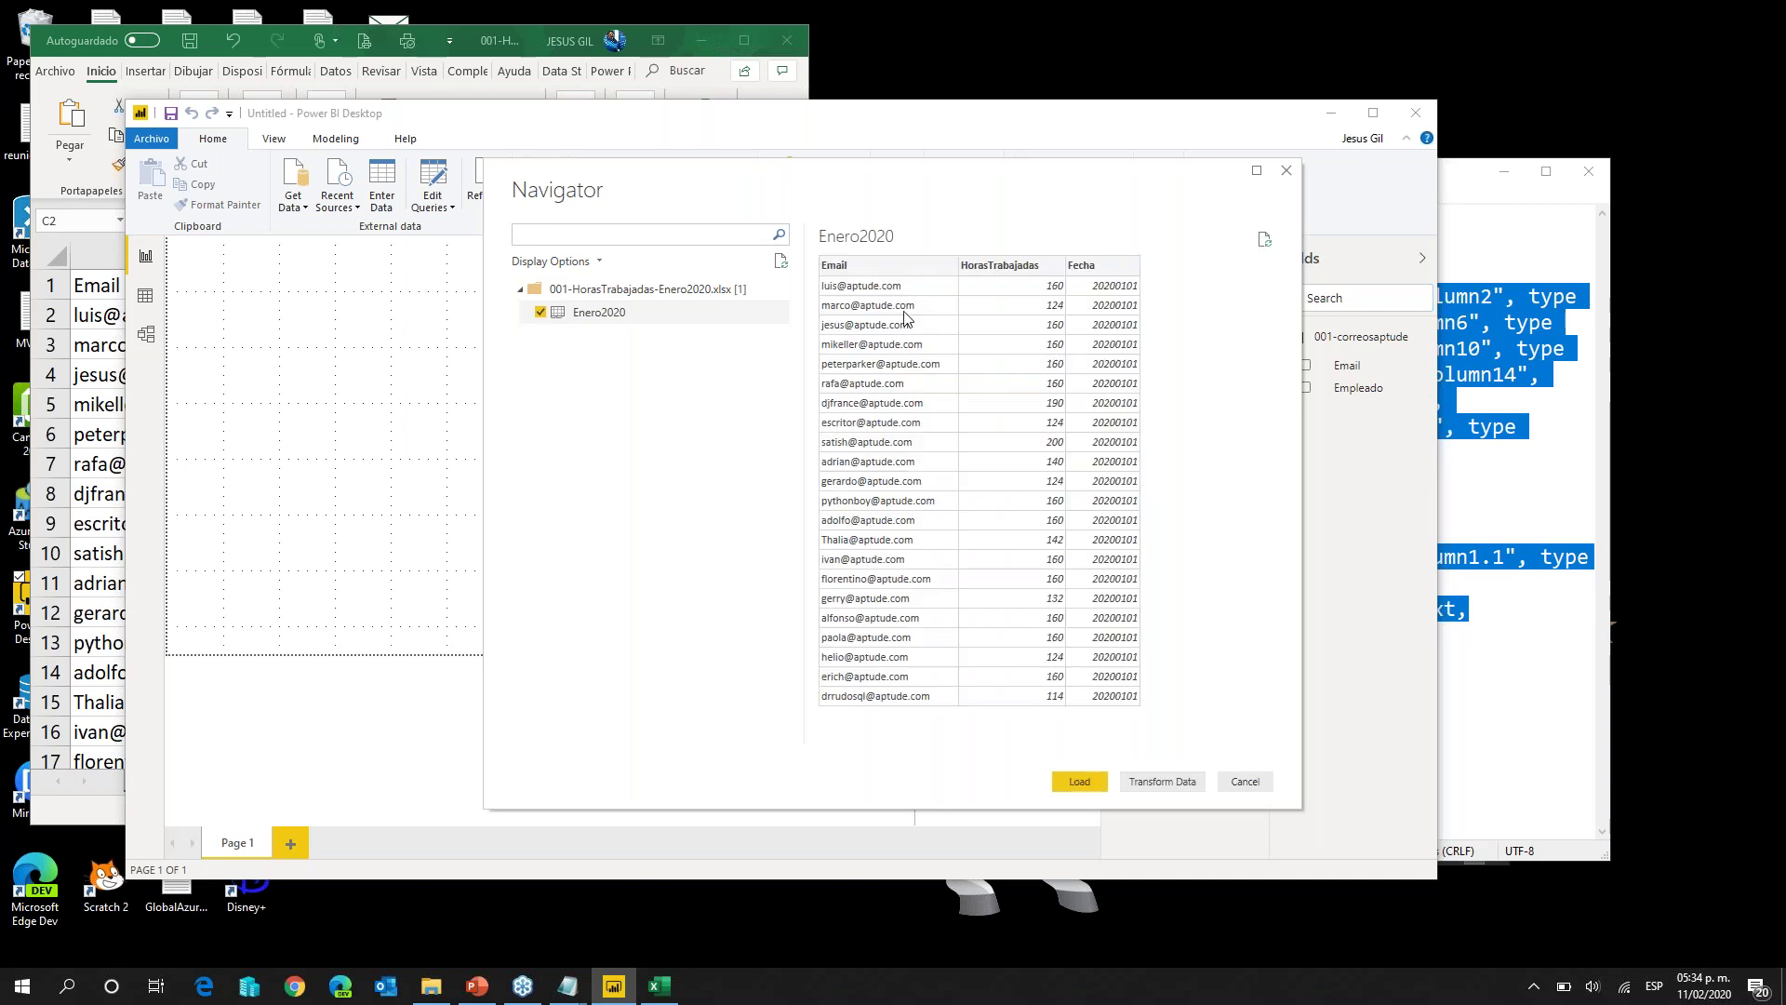
left_click(1080, 781)
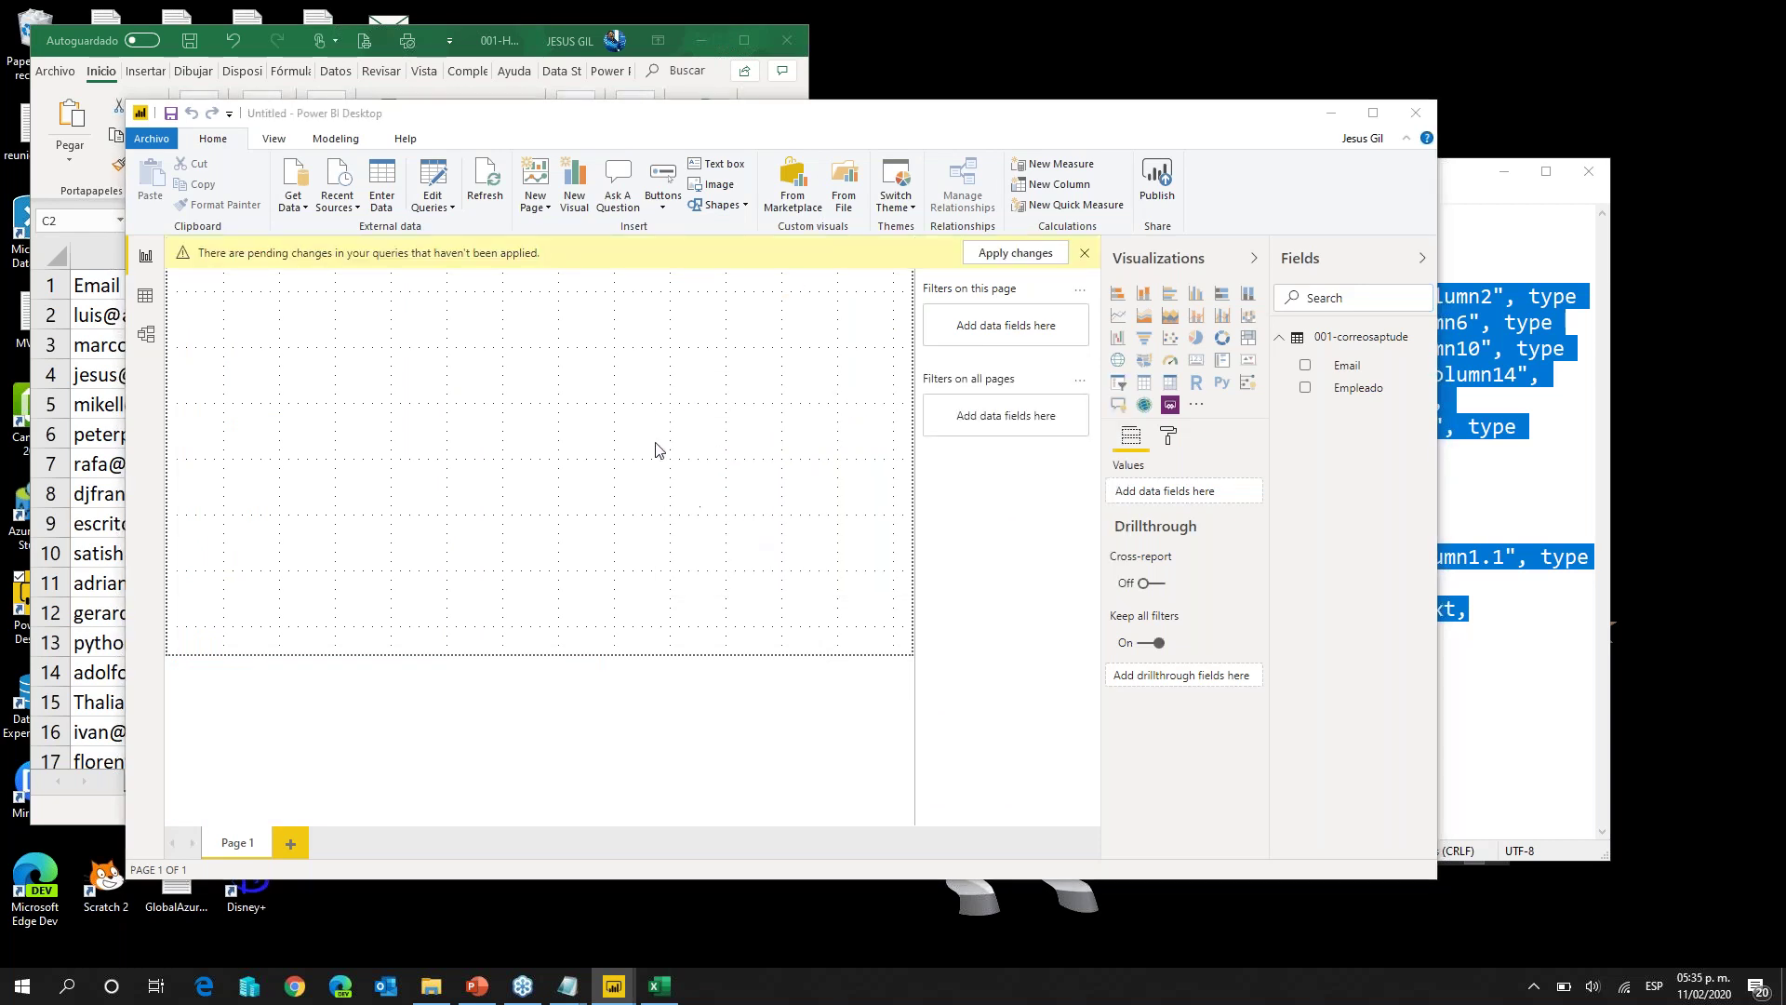
left_click(1037, 255)
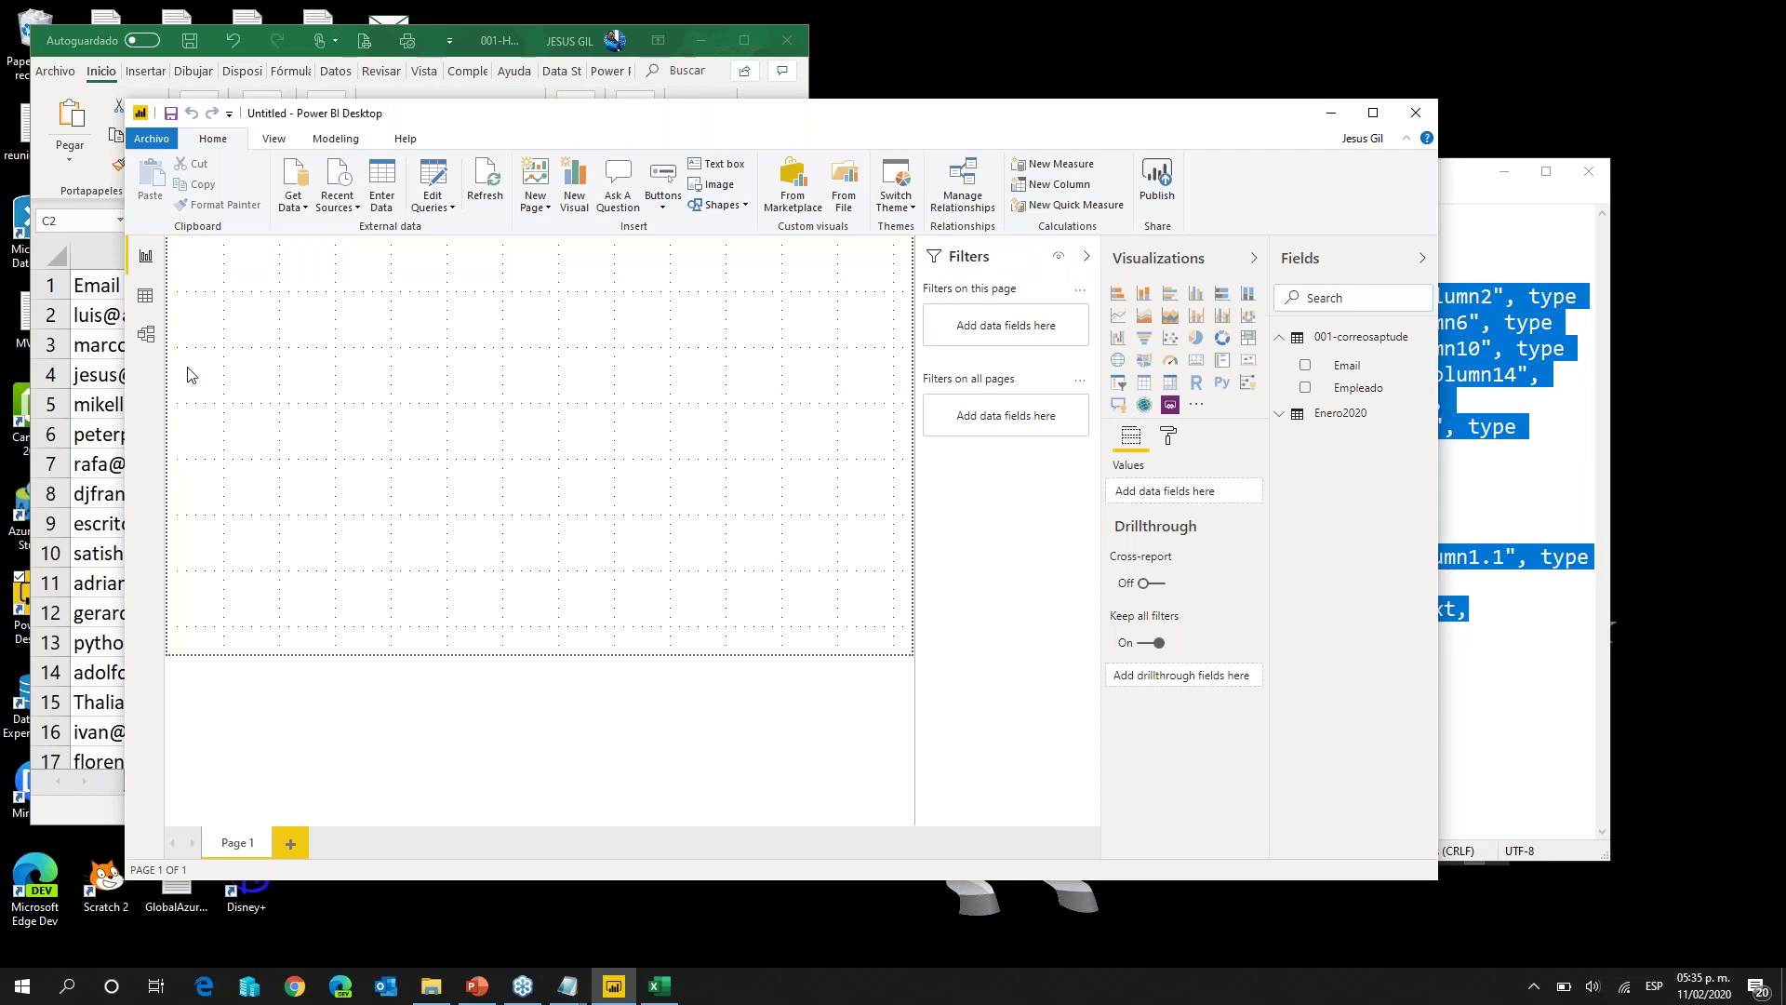
Step: View the rows of the 001-correosaptude and Enero2020 tables in Data view
left_click(146, 296)
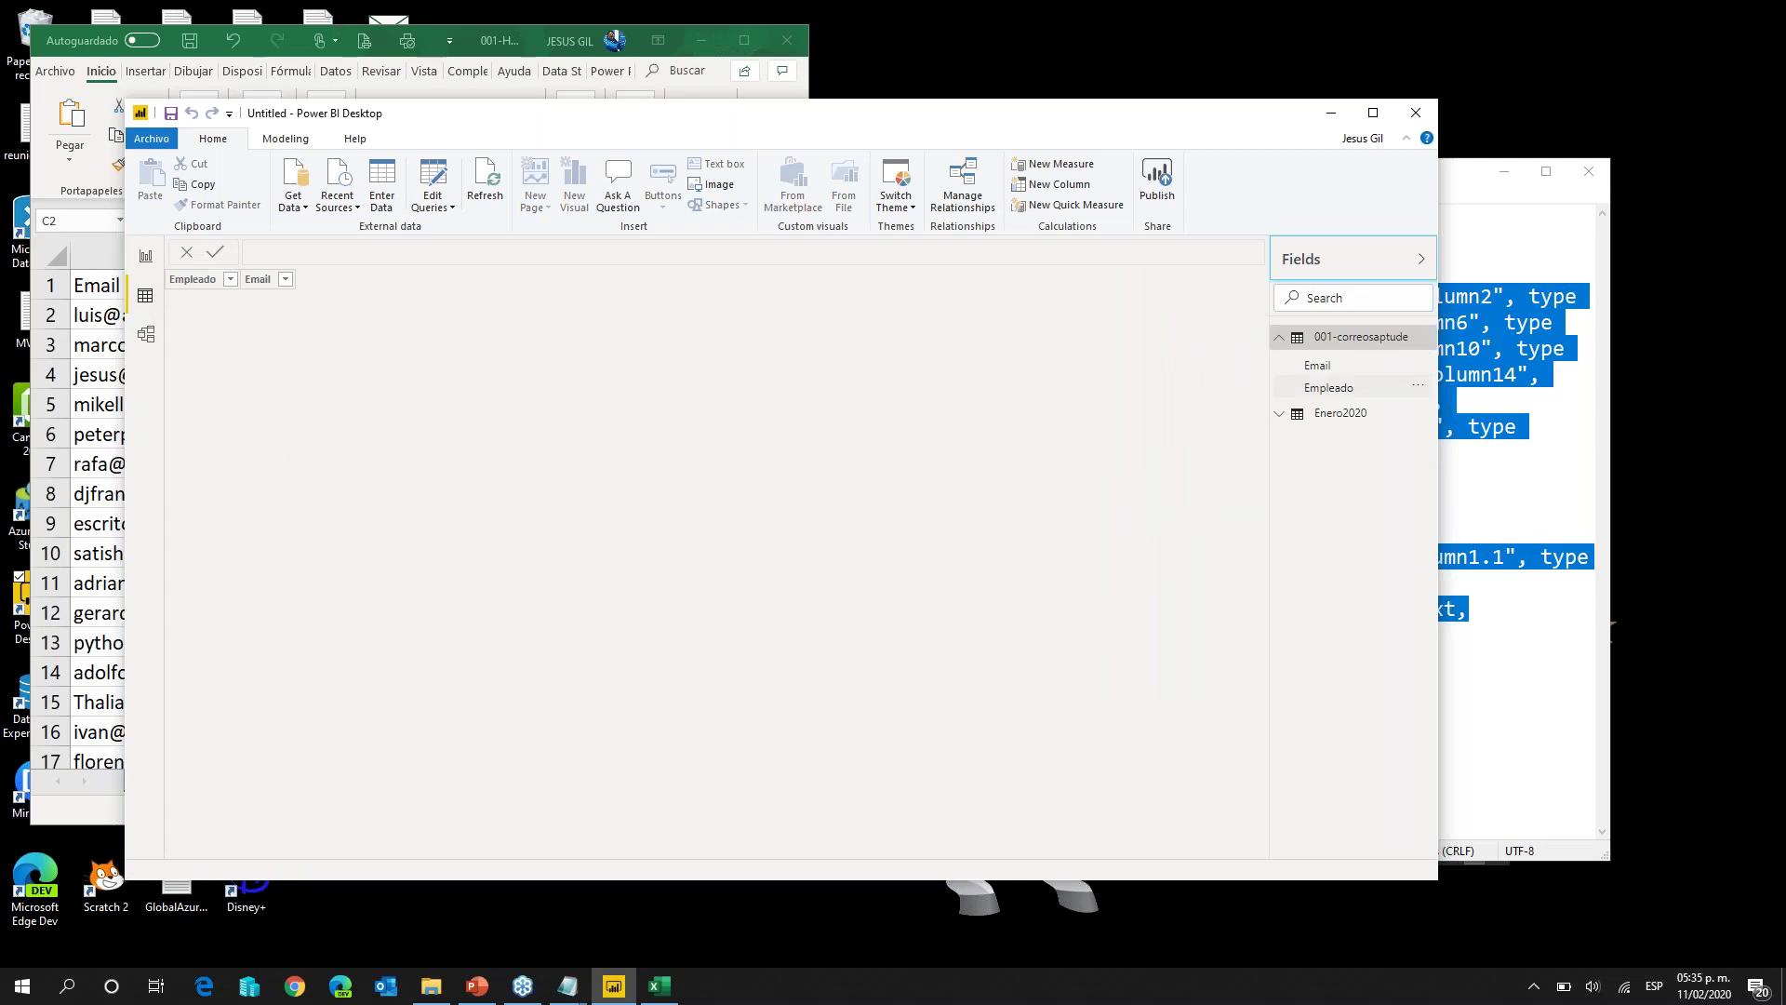
left_click(1360, 338)
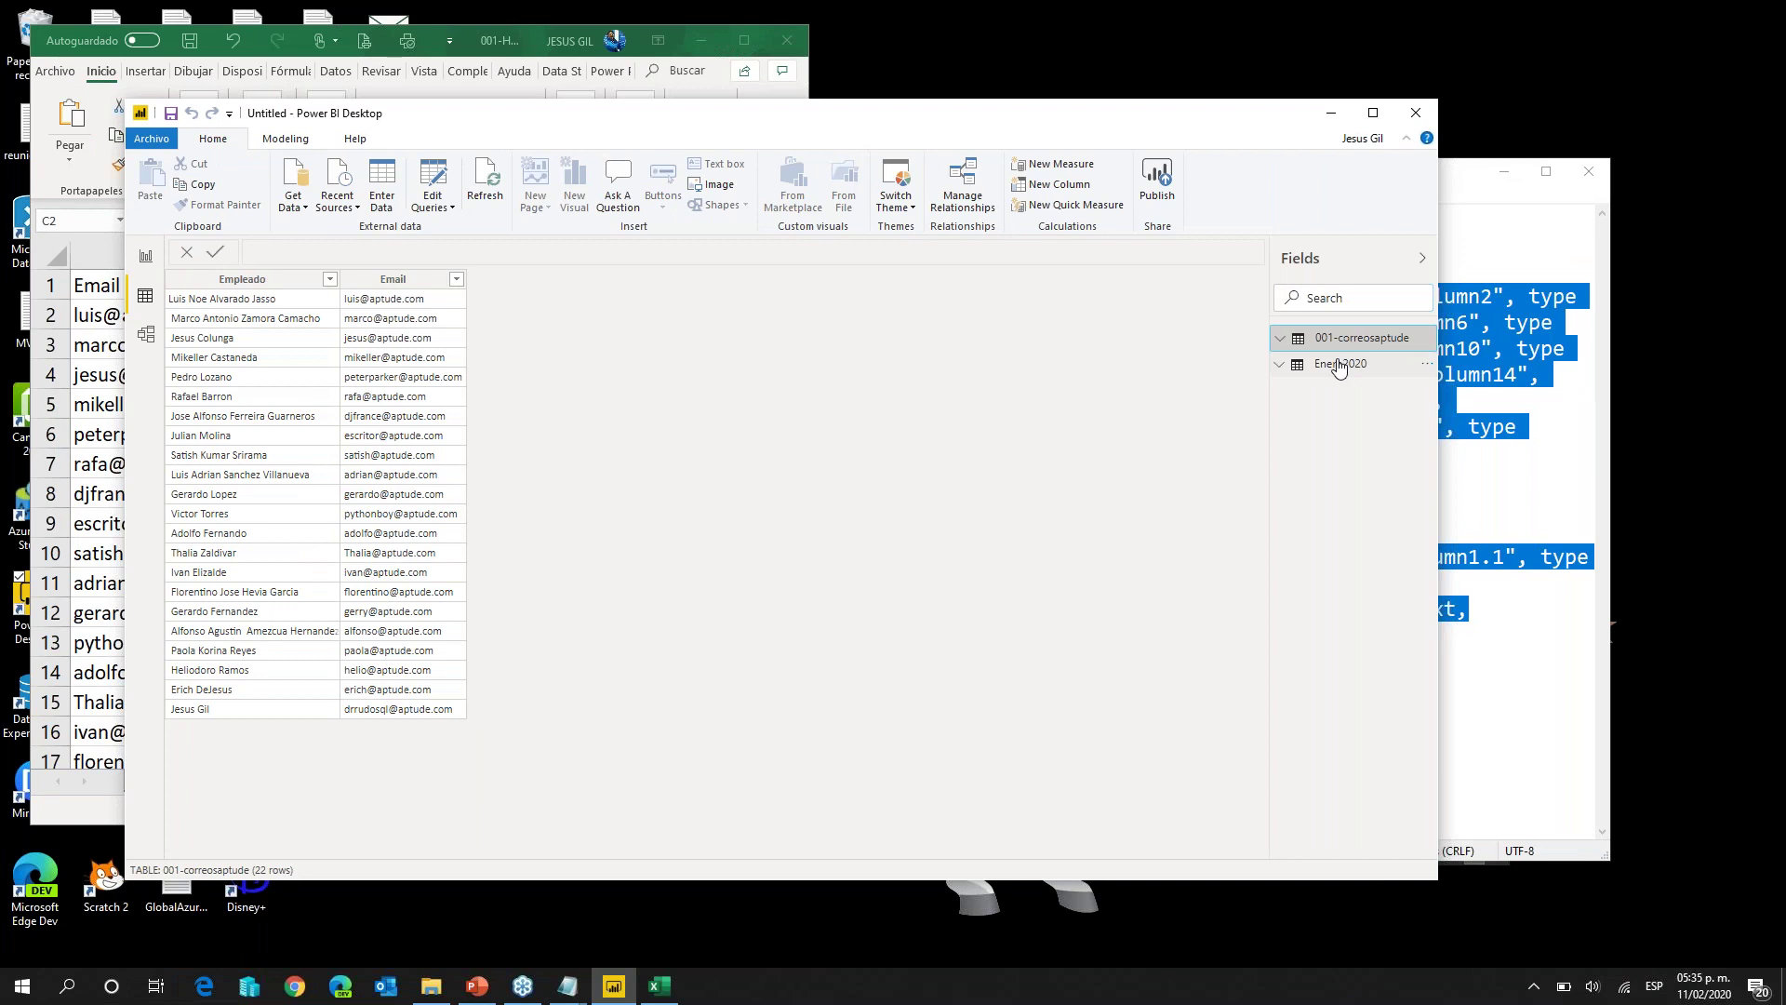
left_click(1338, 366)
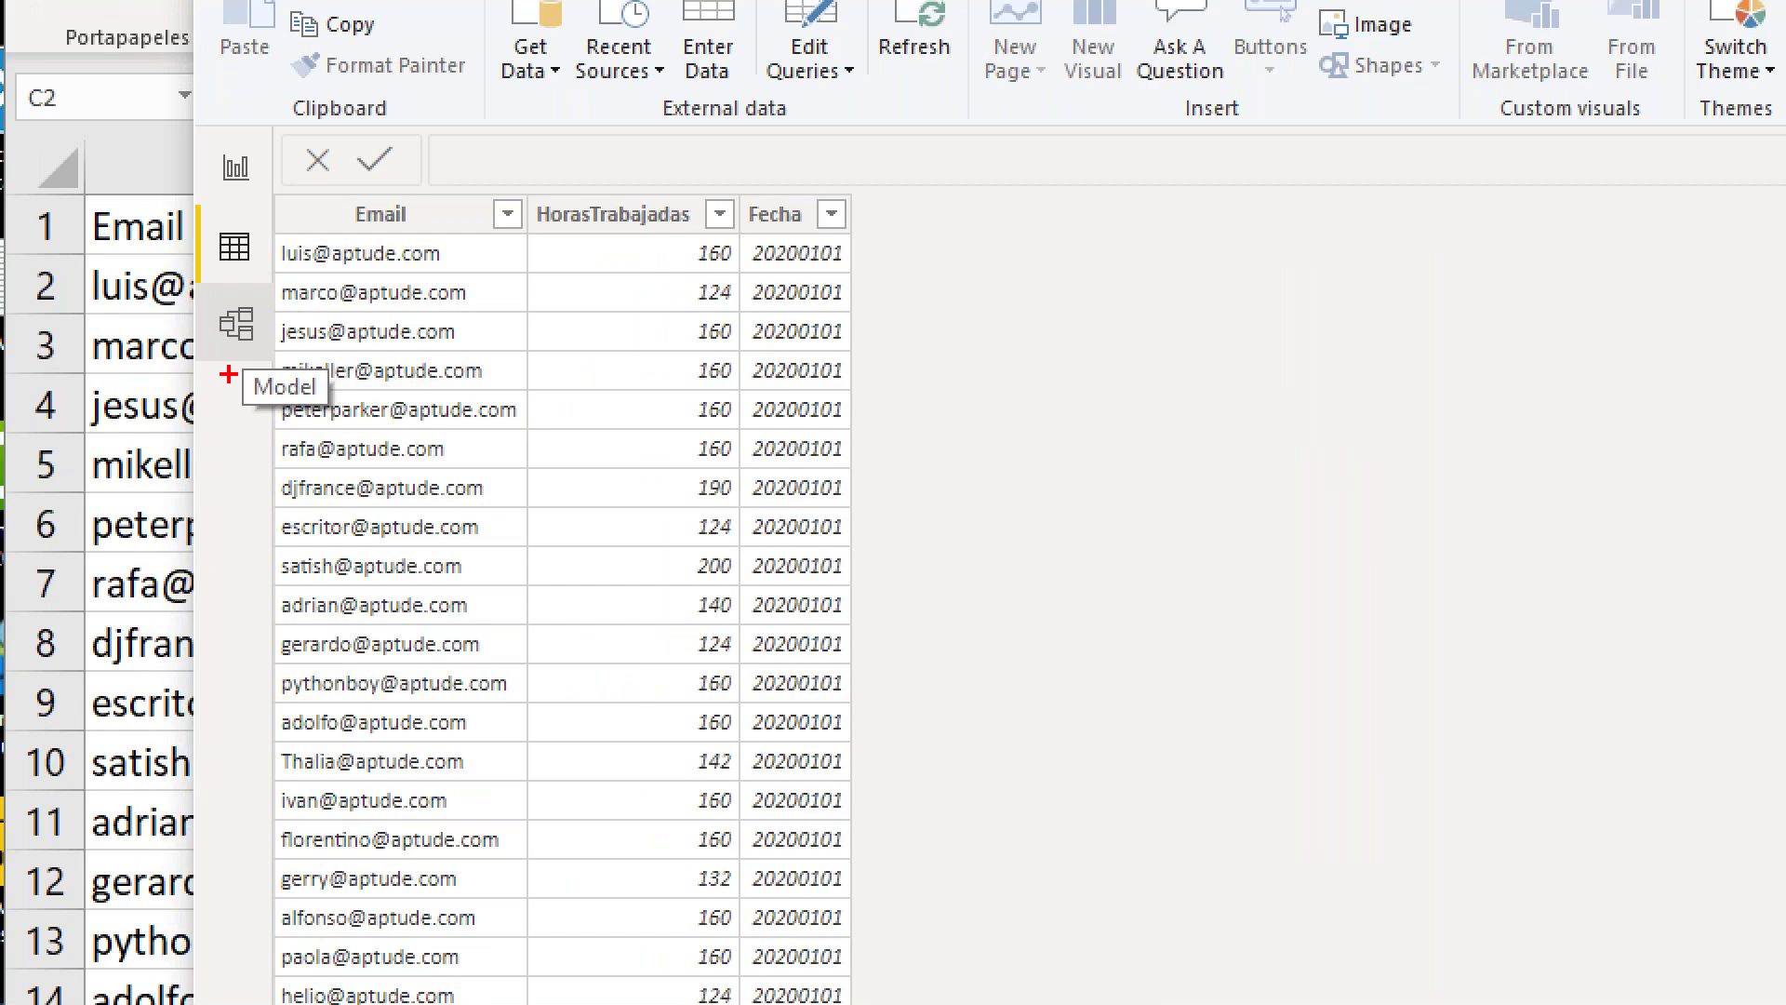
Step: Open the Model view and examine the Email fields that link the 001-correosaptude and Enero2020 tables
left_click_drag(144, 351, 153, 386)
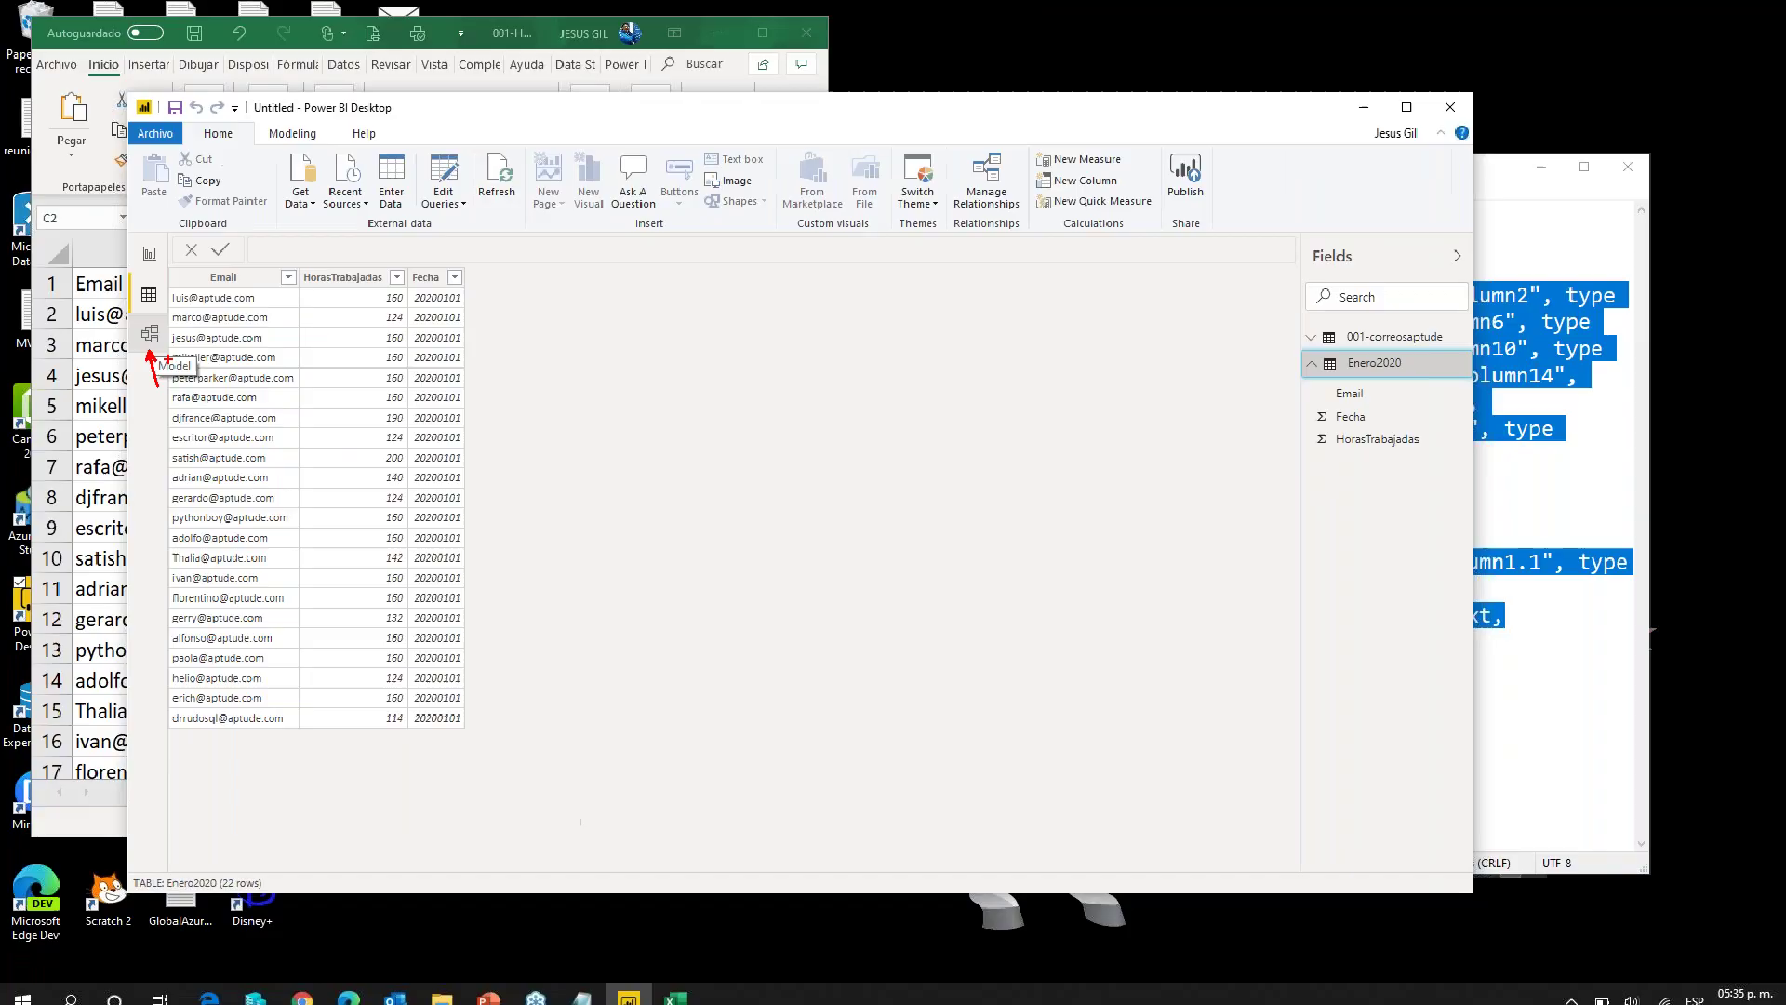
left_click(236, 323)
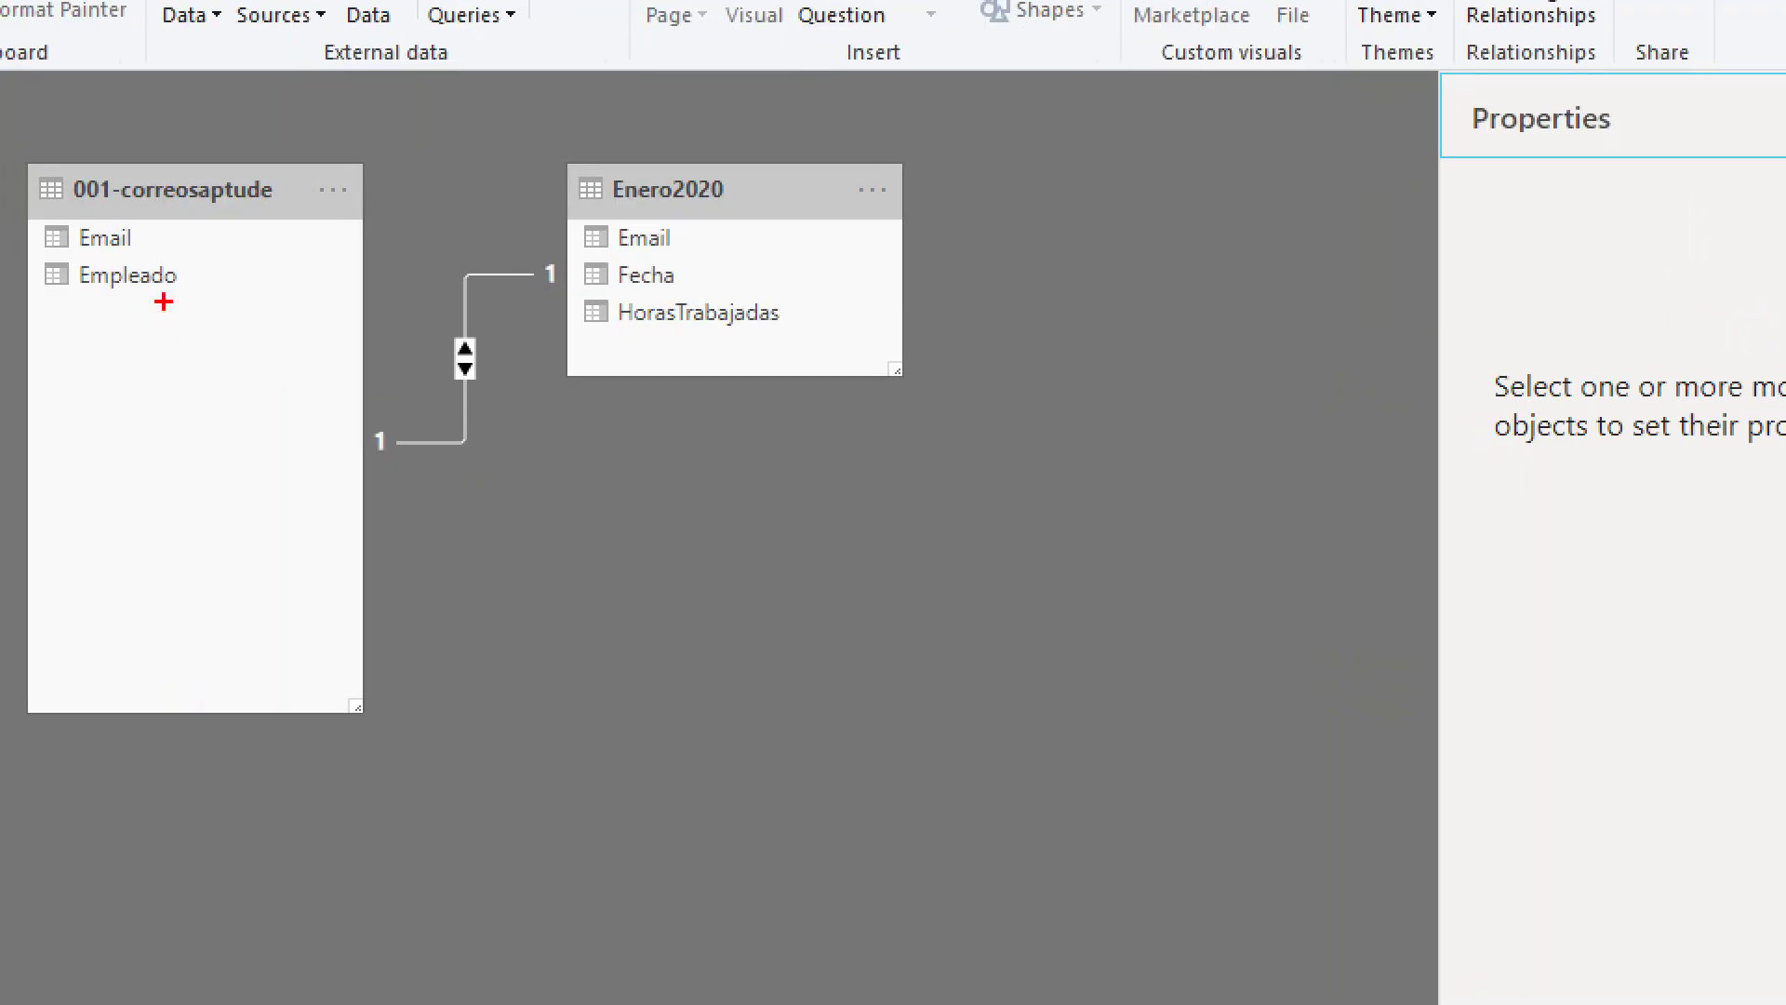
left_click_drag(149, 233, 214, 197)
left_click_drag(707, 238, 768, 200)
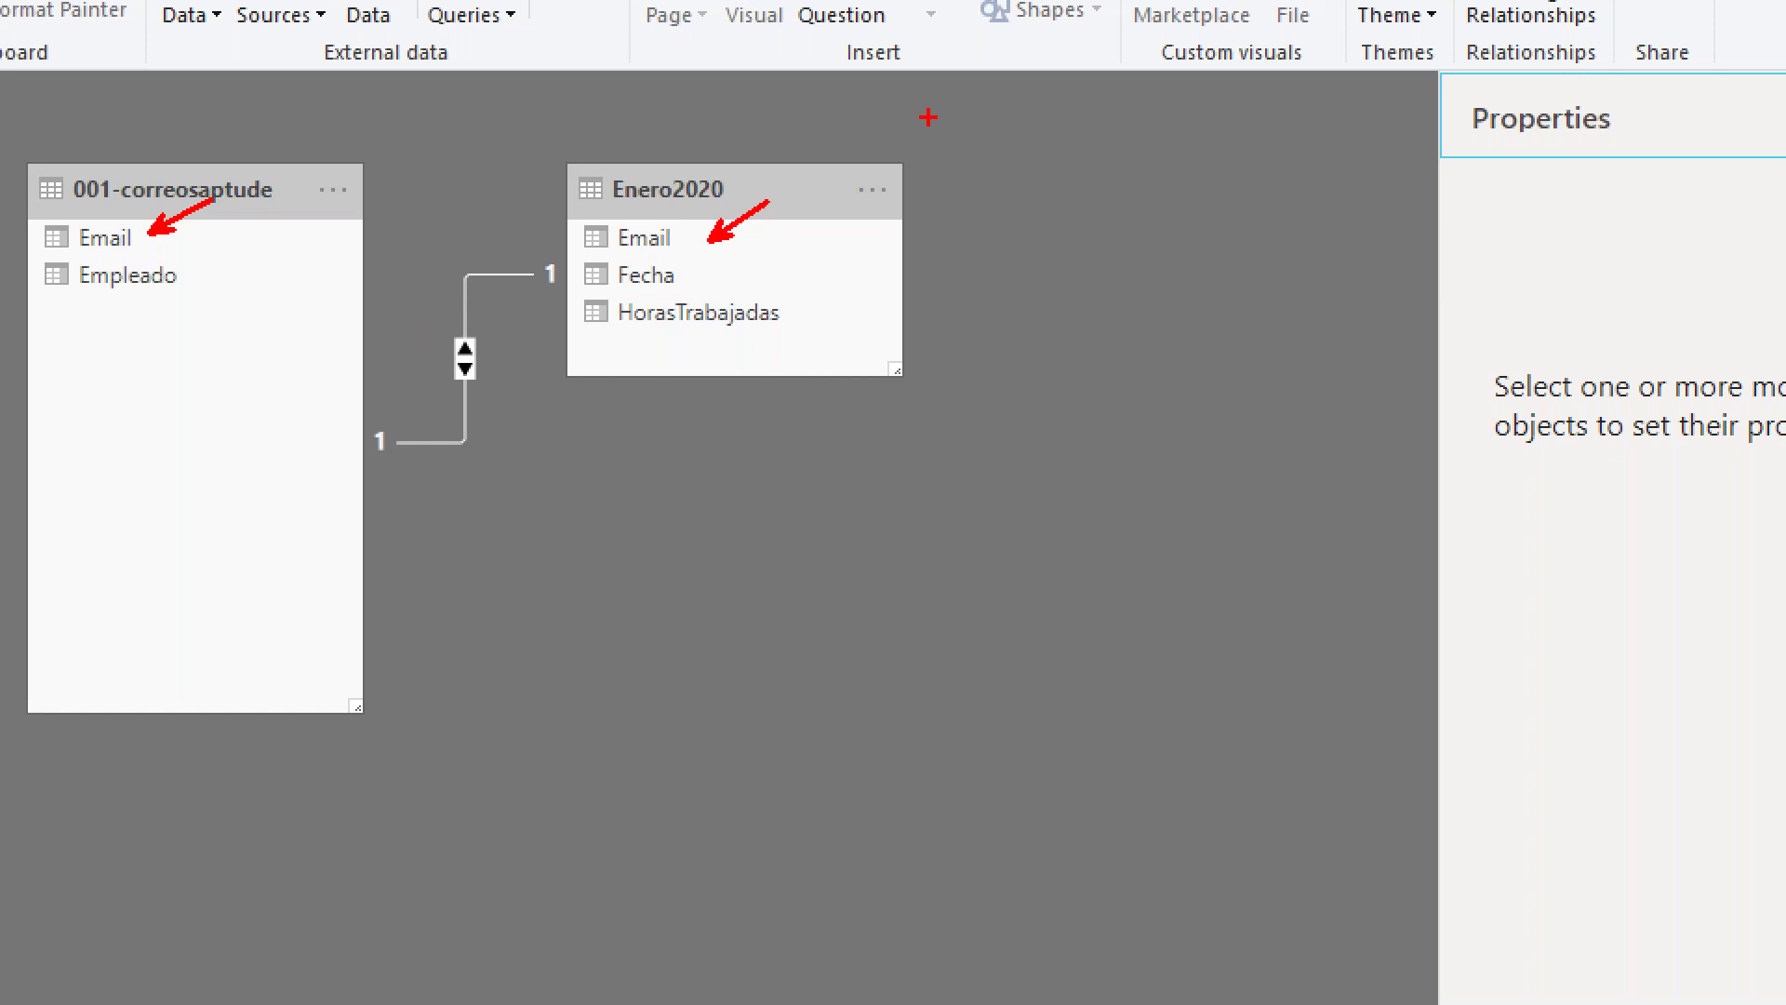
key("Escape")
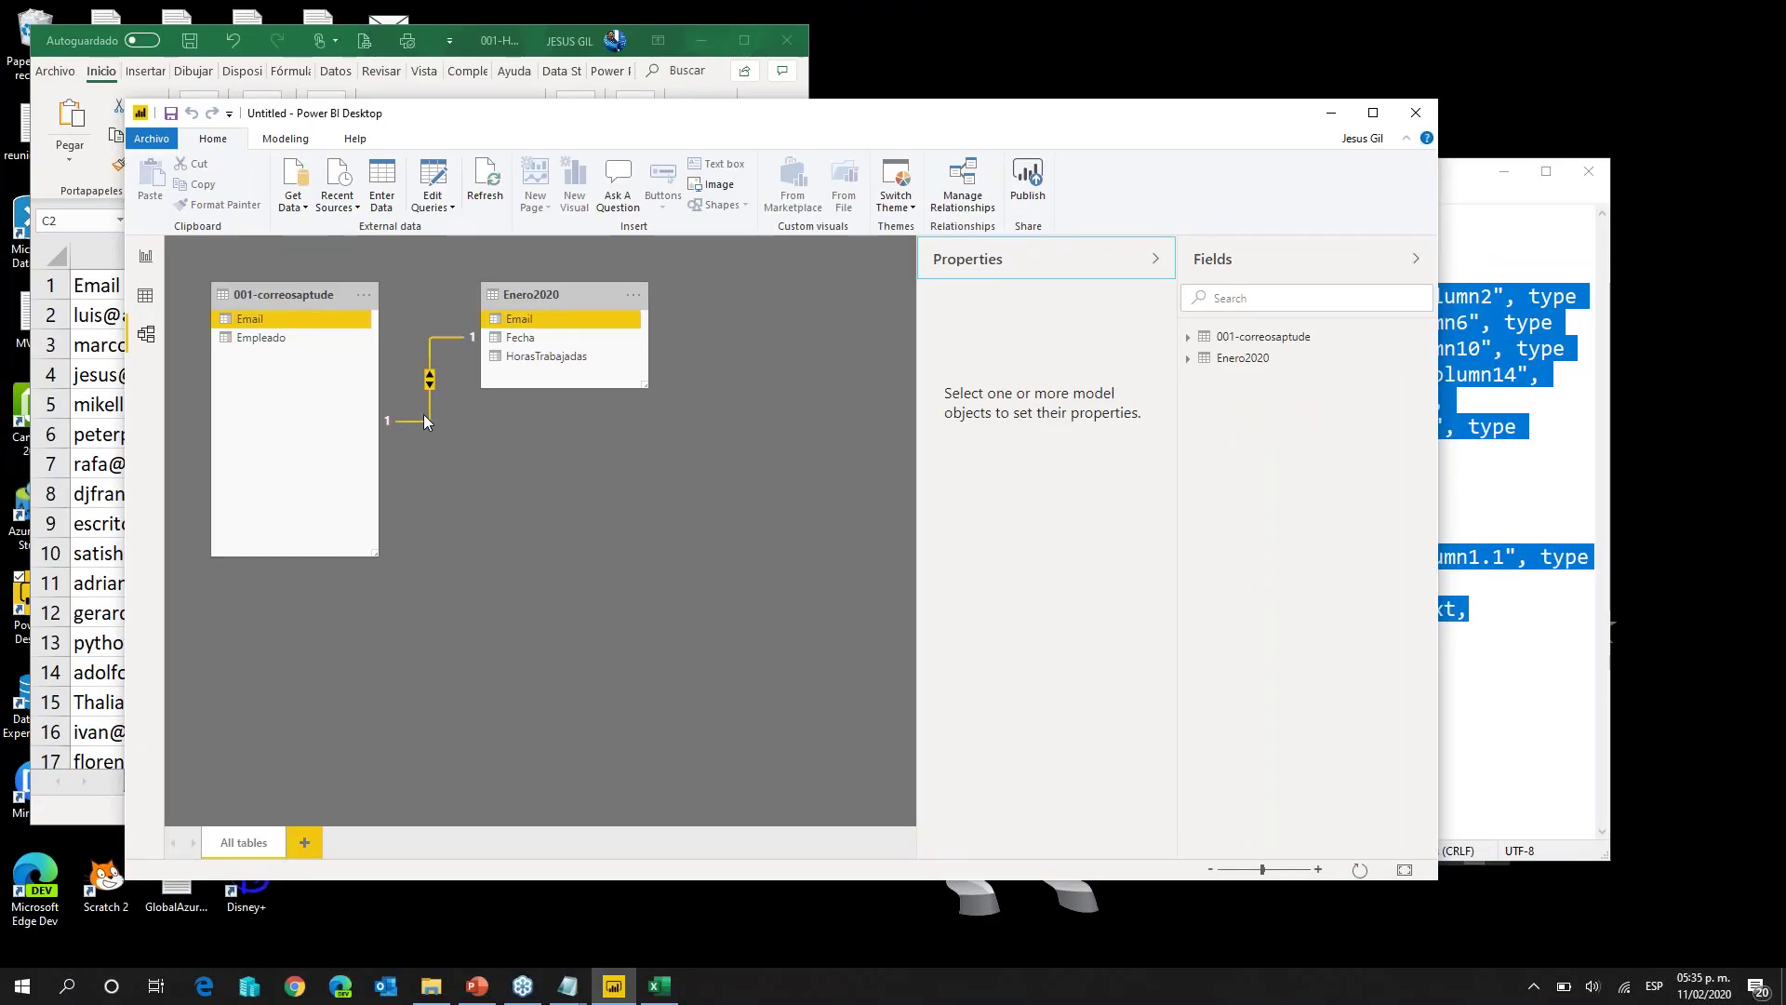
Step: Inspect the settings of the relationship between Enero2020 and 001-correosaptude, including its Email columns, and close them without changes
double_click(426, 415)
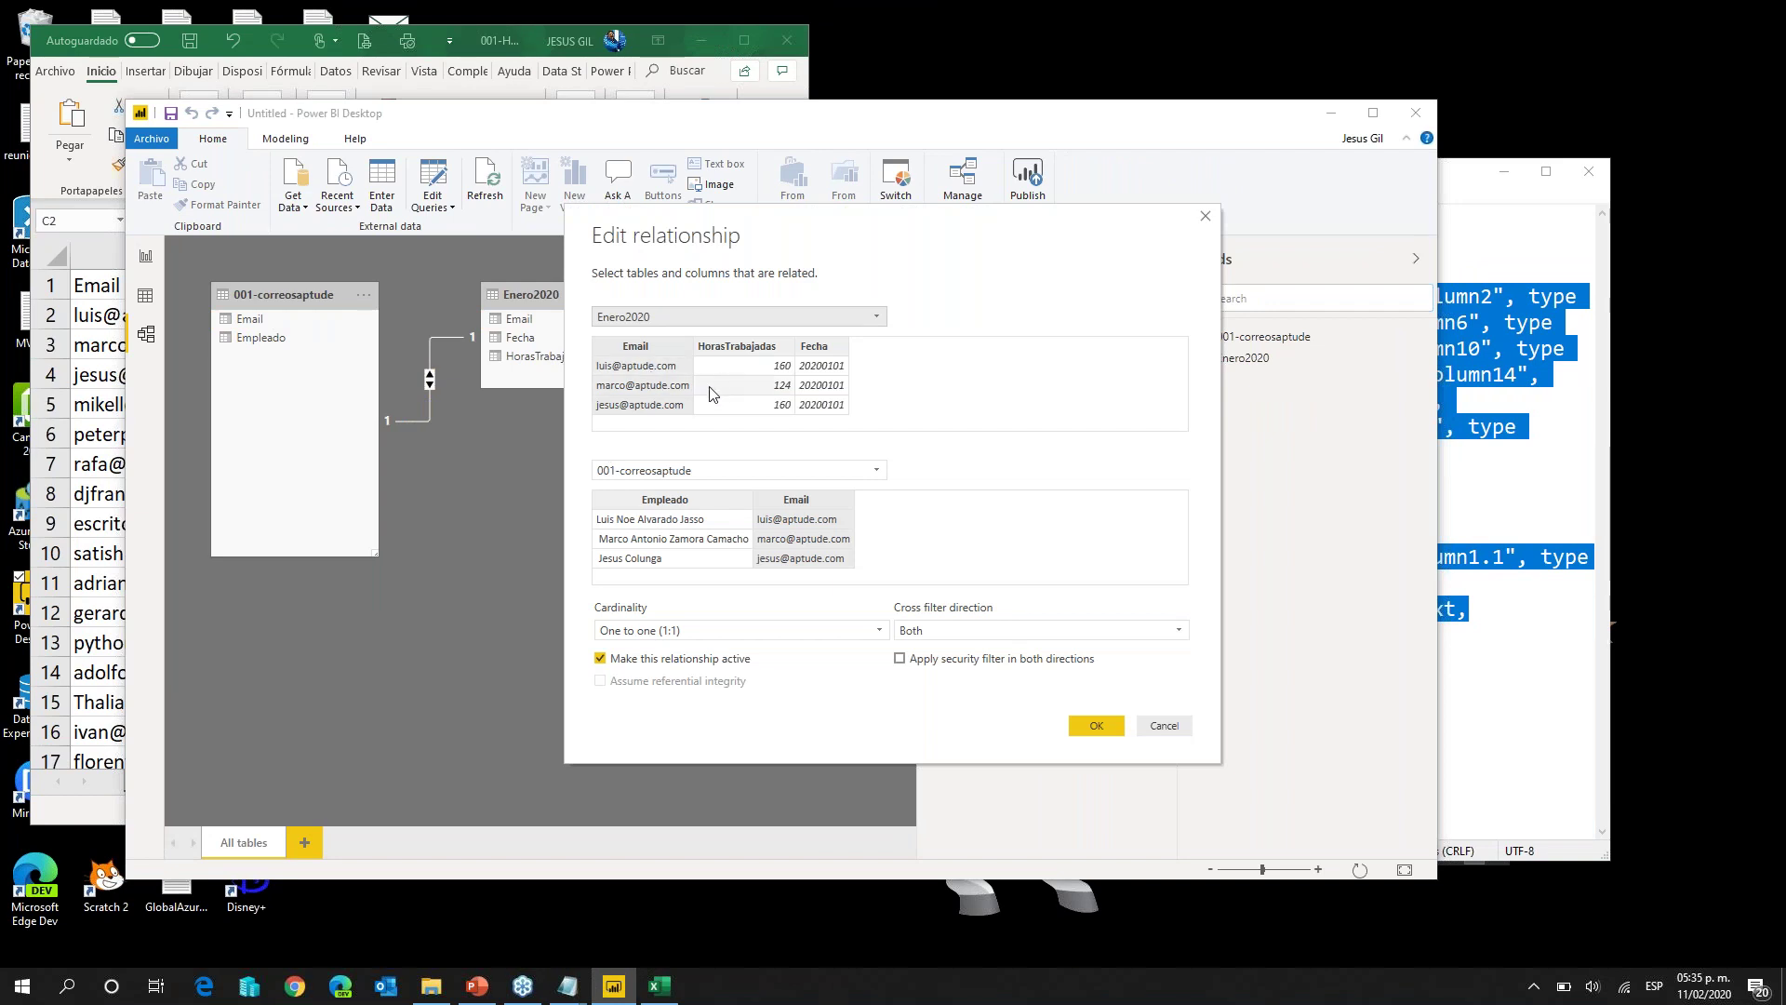
key("ctrl+1")
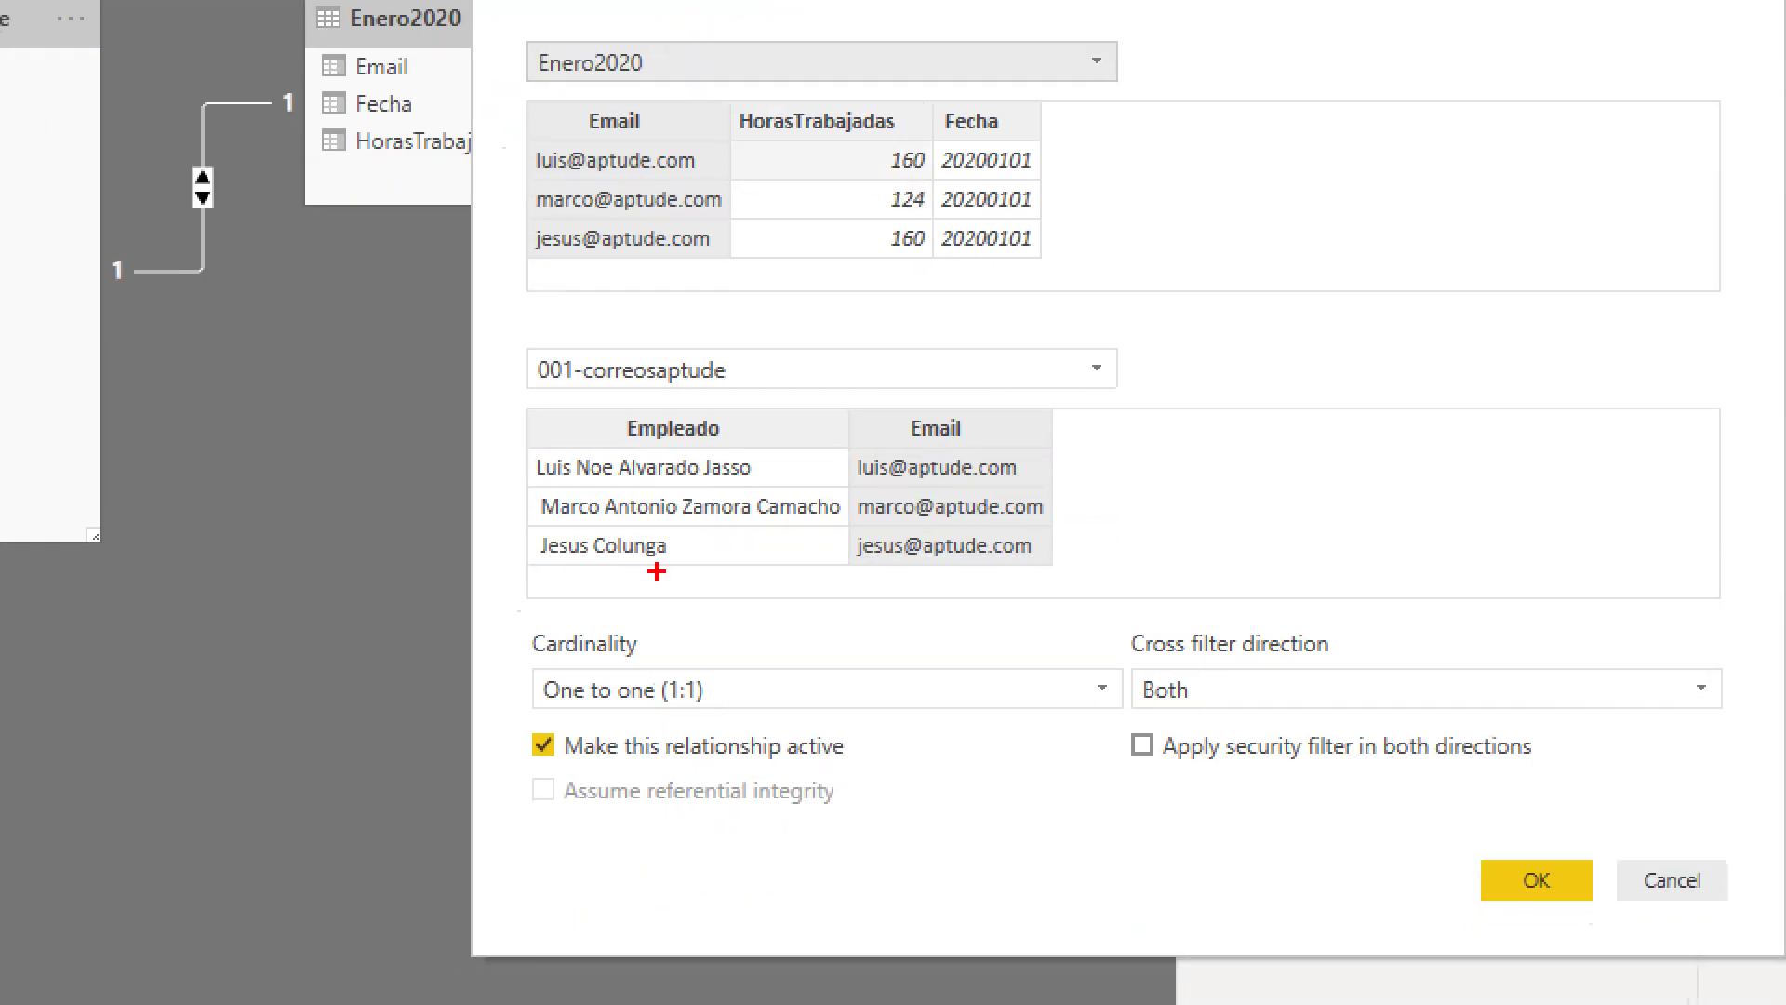
left_click_drag(670, 112, 722, 54)
left_click_drag(1053, 412, 1156, 375)
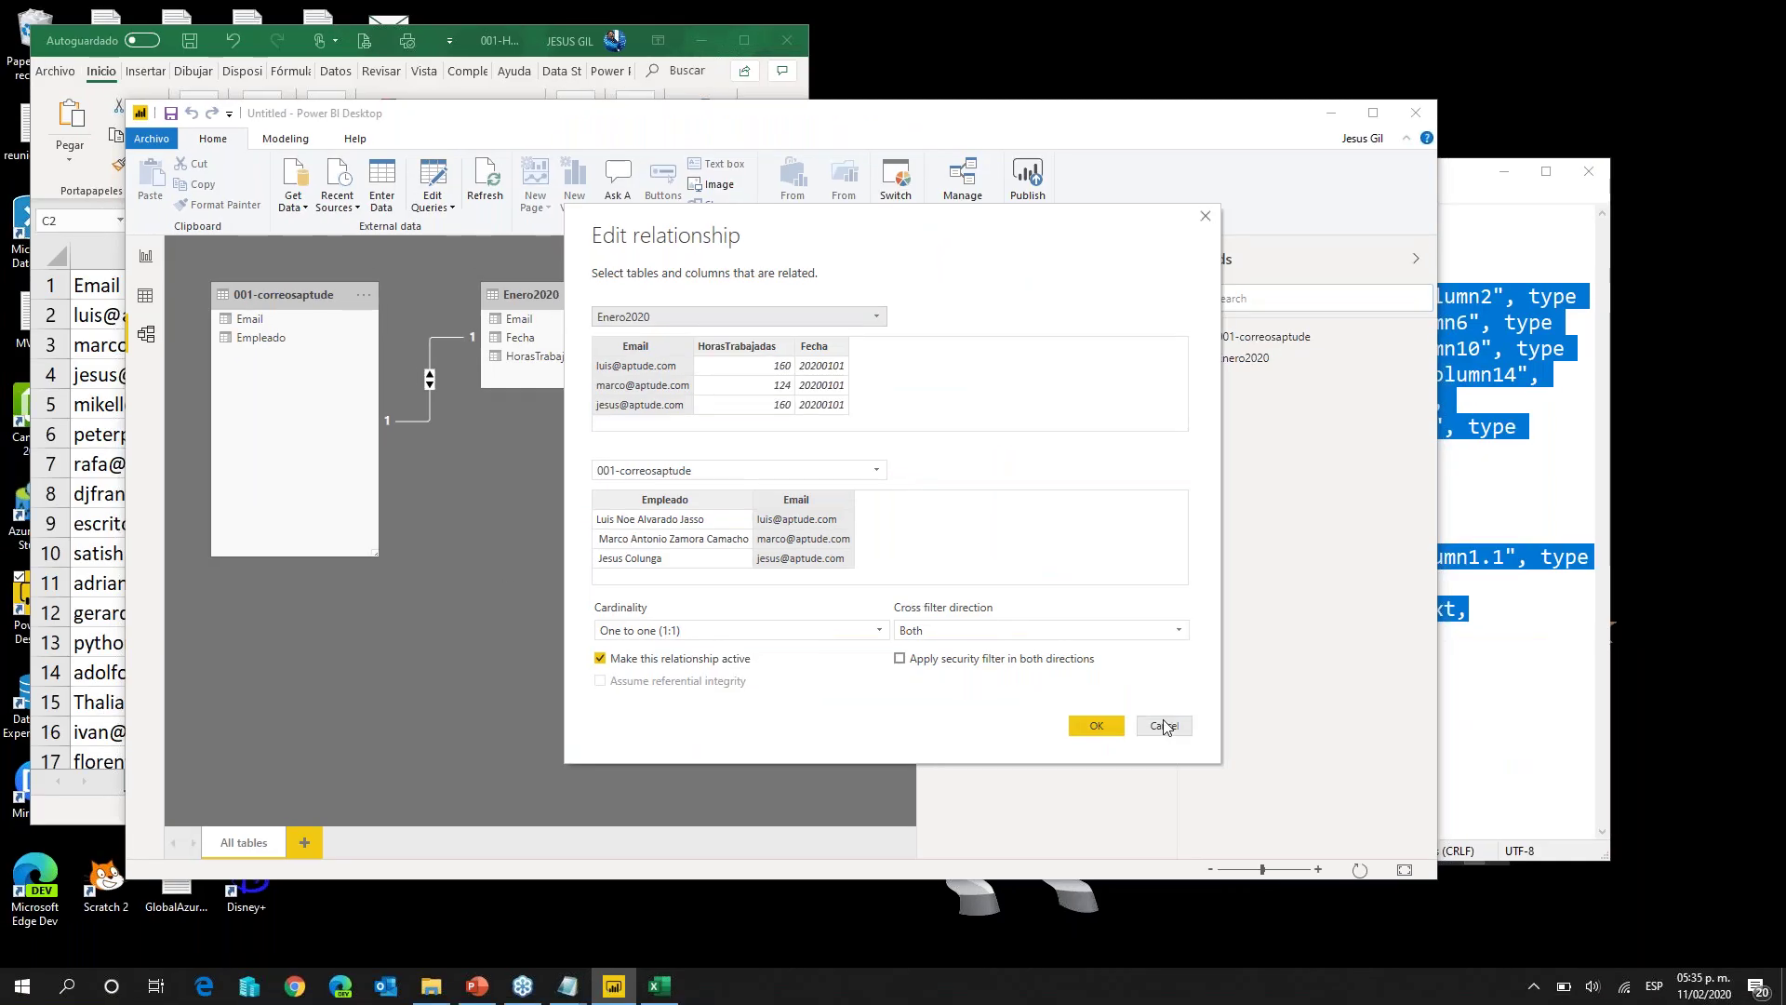
left_click(1360, 817)
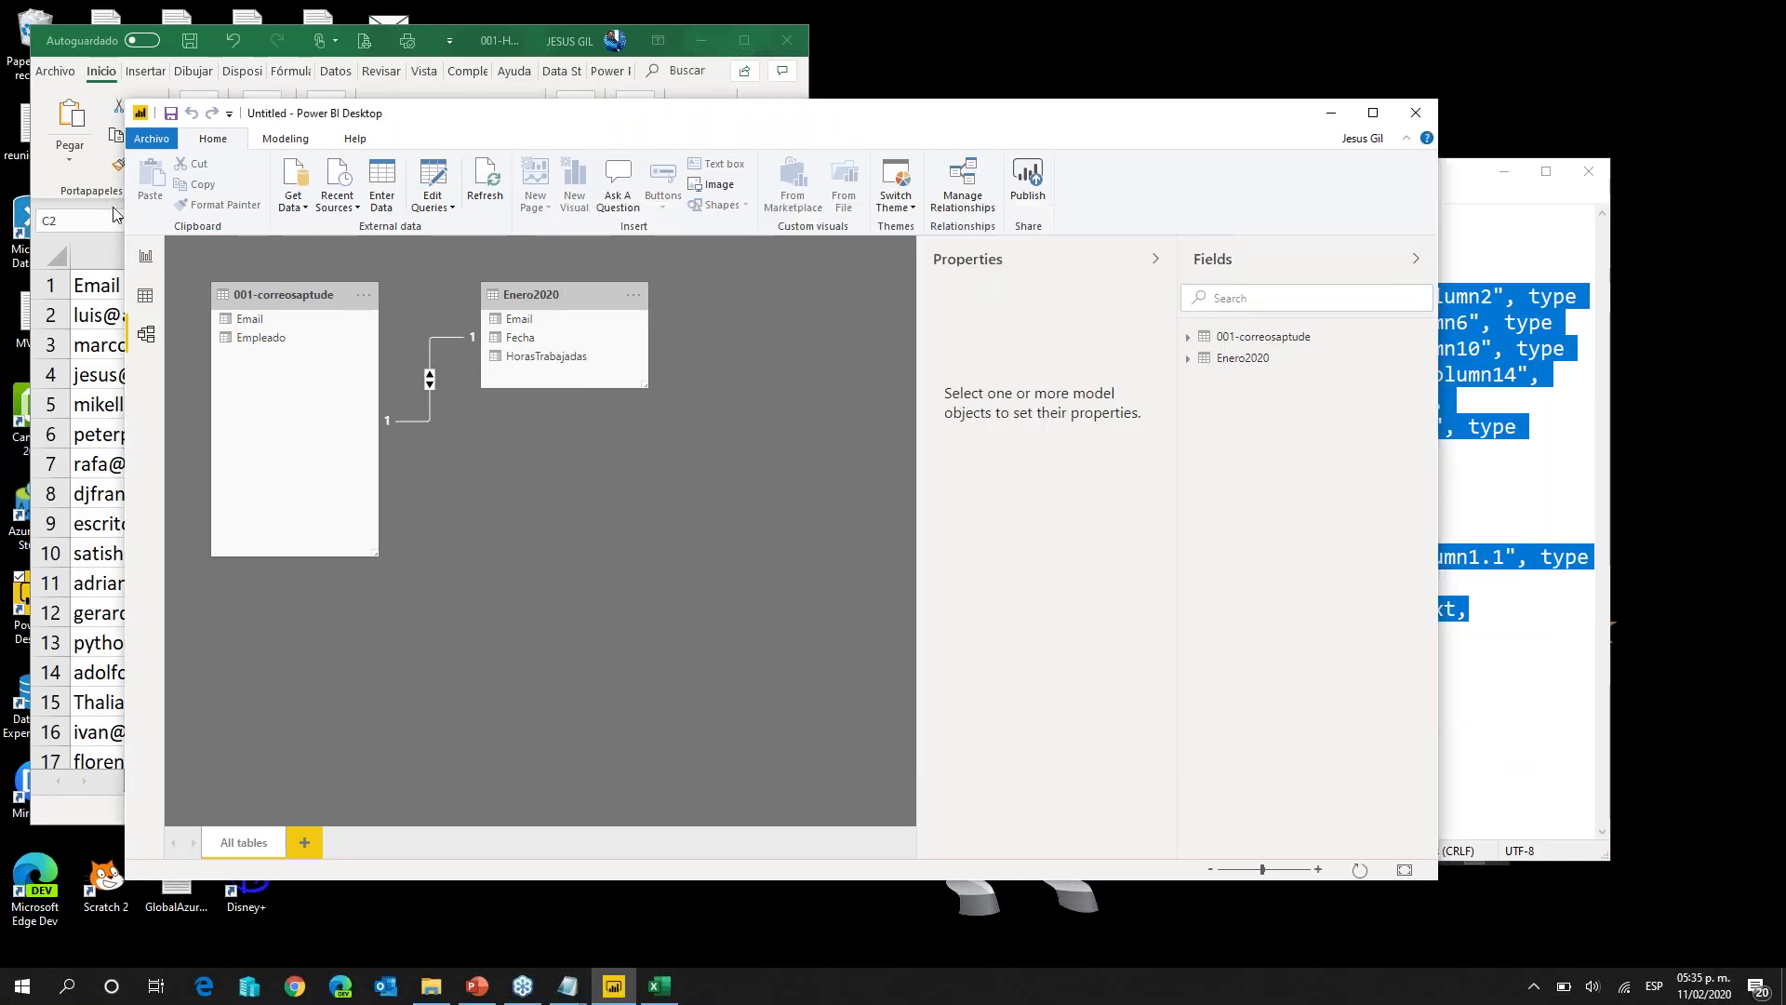
Step: Return to the Report view and open the program's Options
left_click(145, 257)
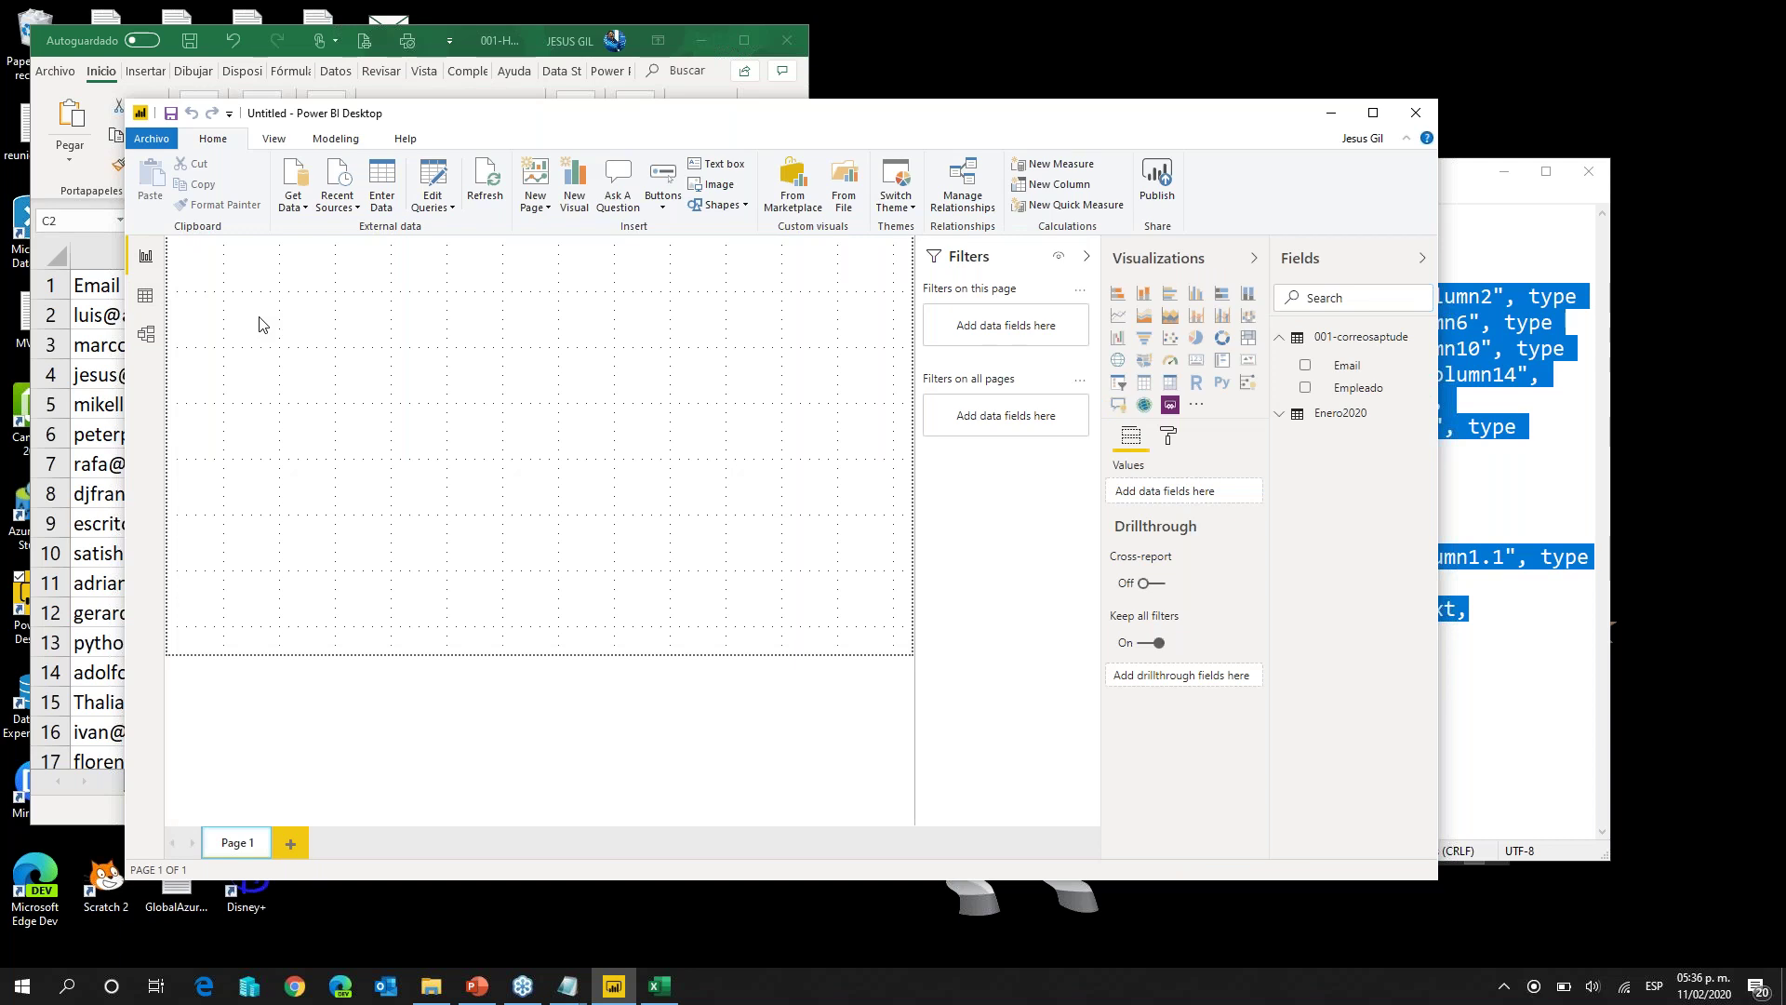
left_click(159, 140)
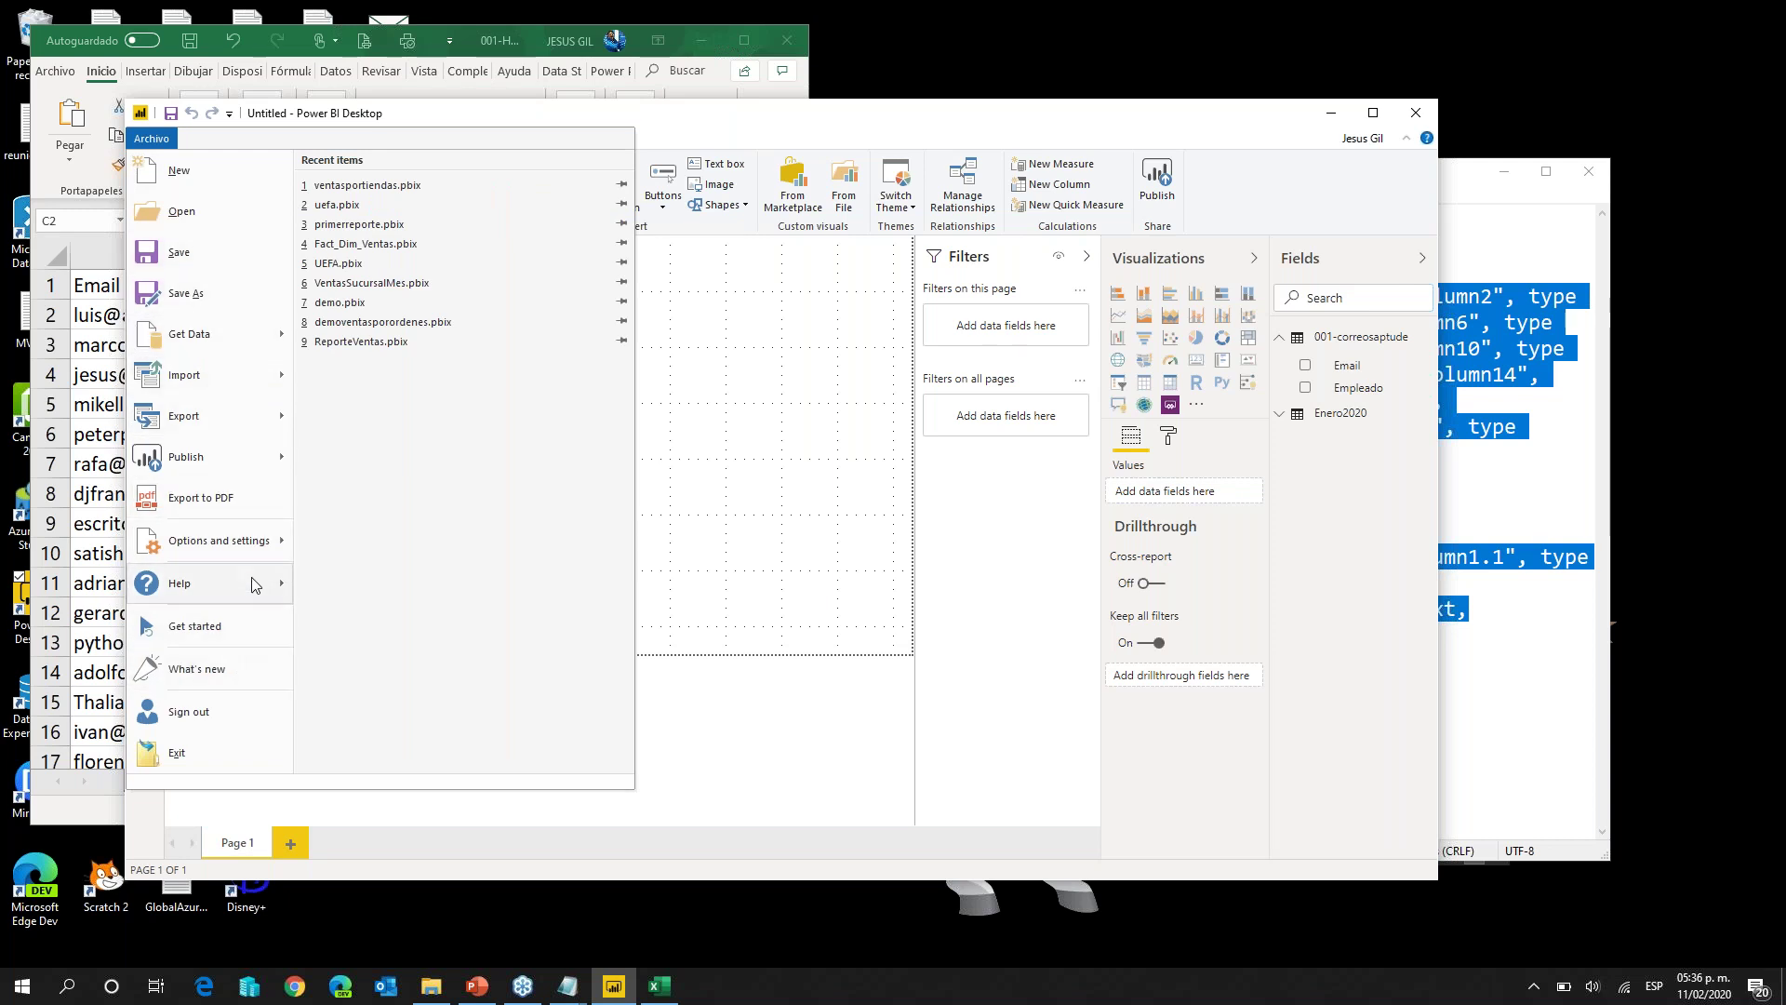
mouse_move(238, 553)
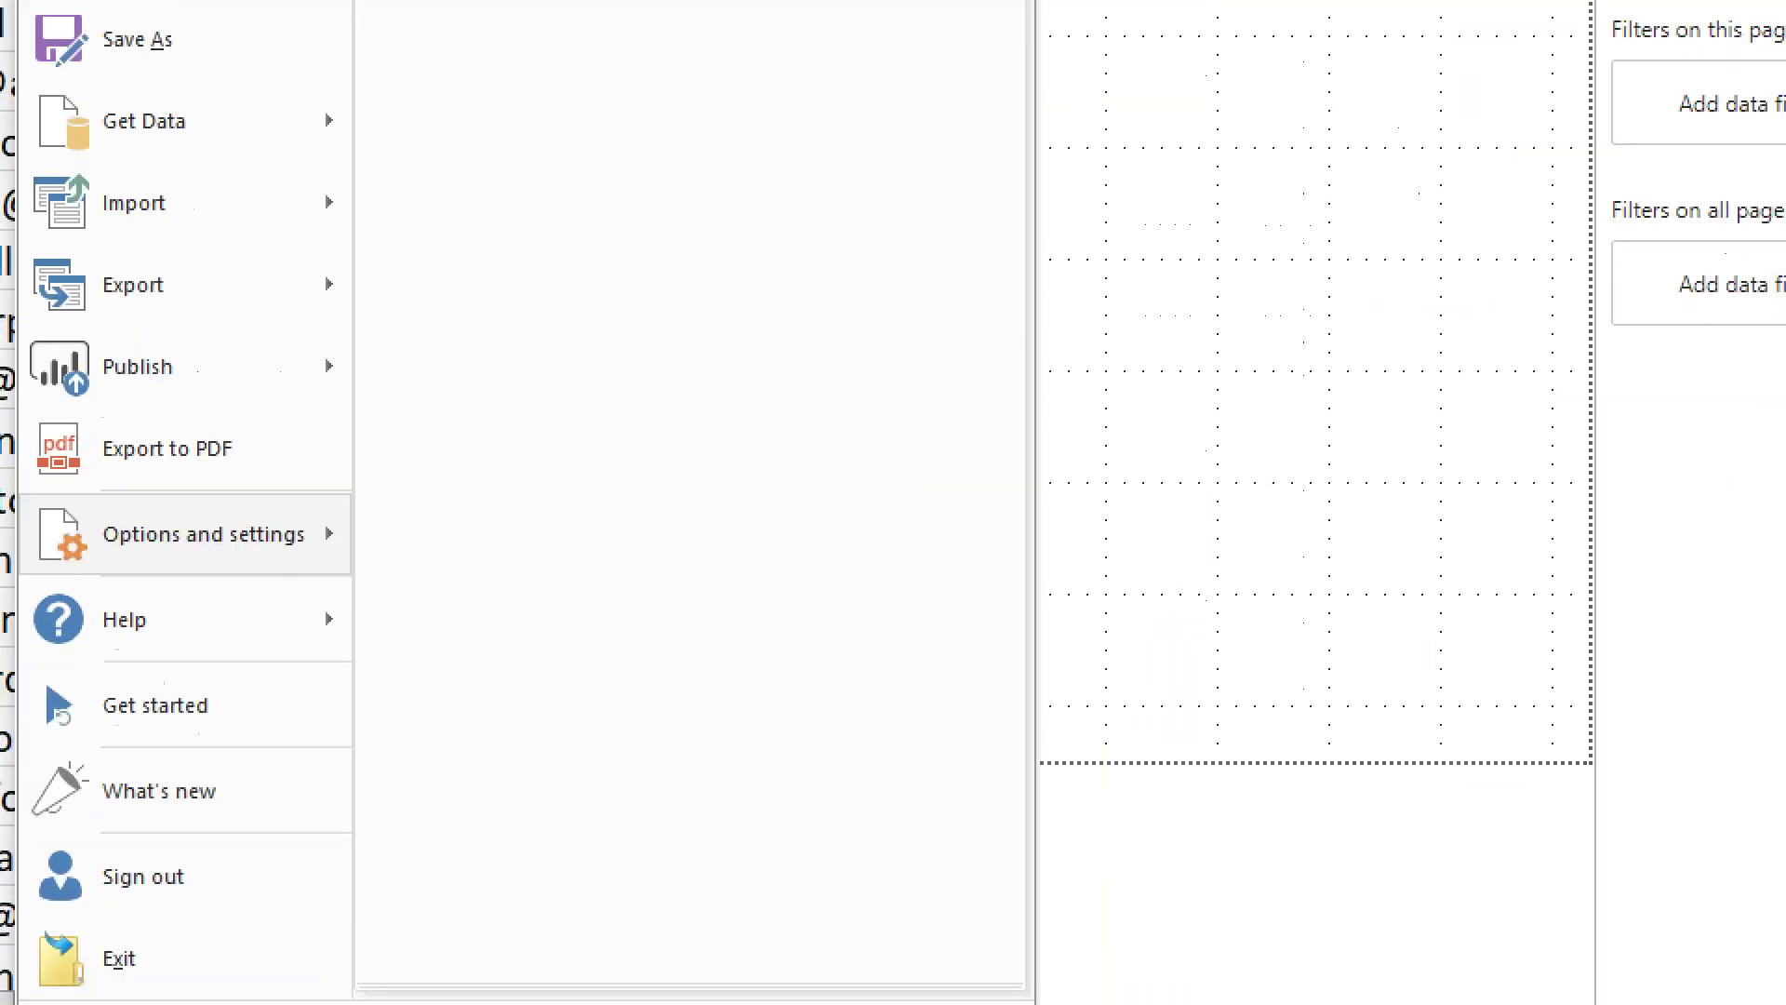
left_click_drag(247, 538, 265, 524)
key("Escape")
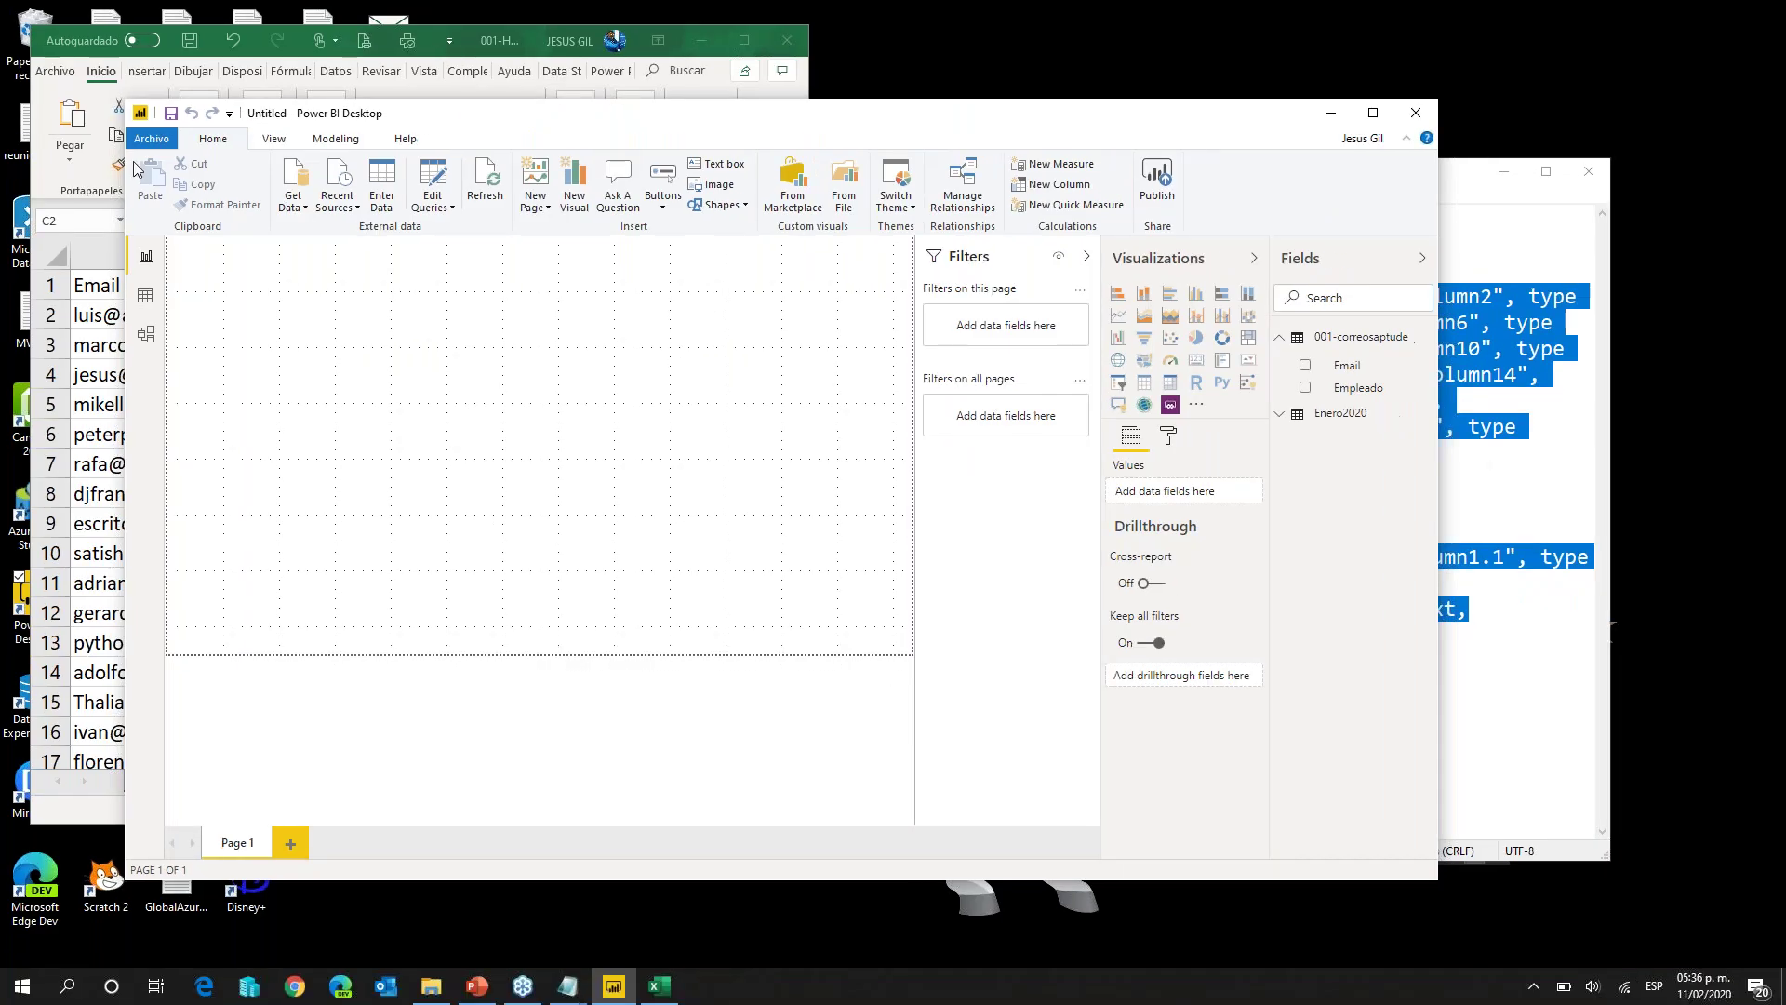
left_click(147, 138)
mouse_move(256, 556)
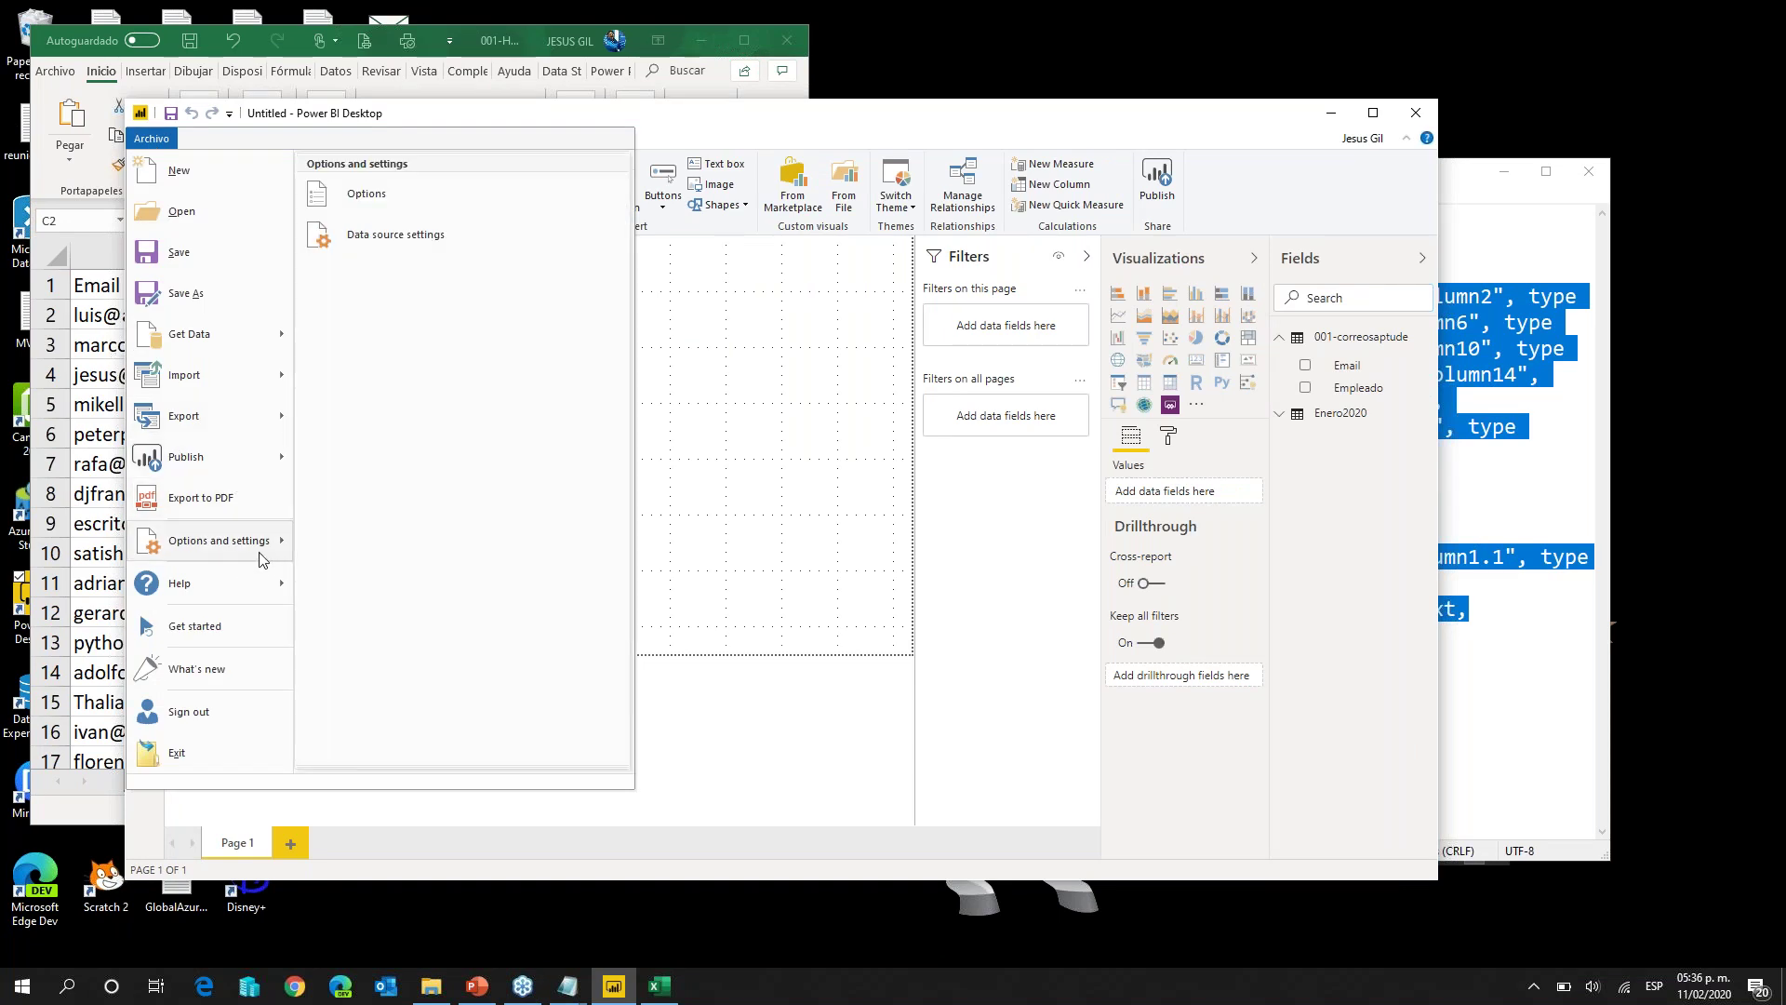
left_click(408, 211)
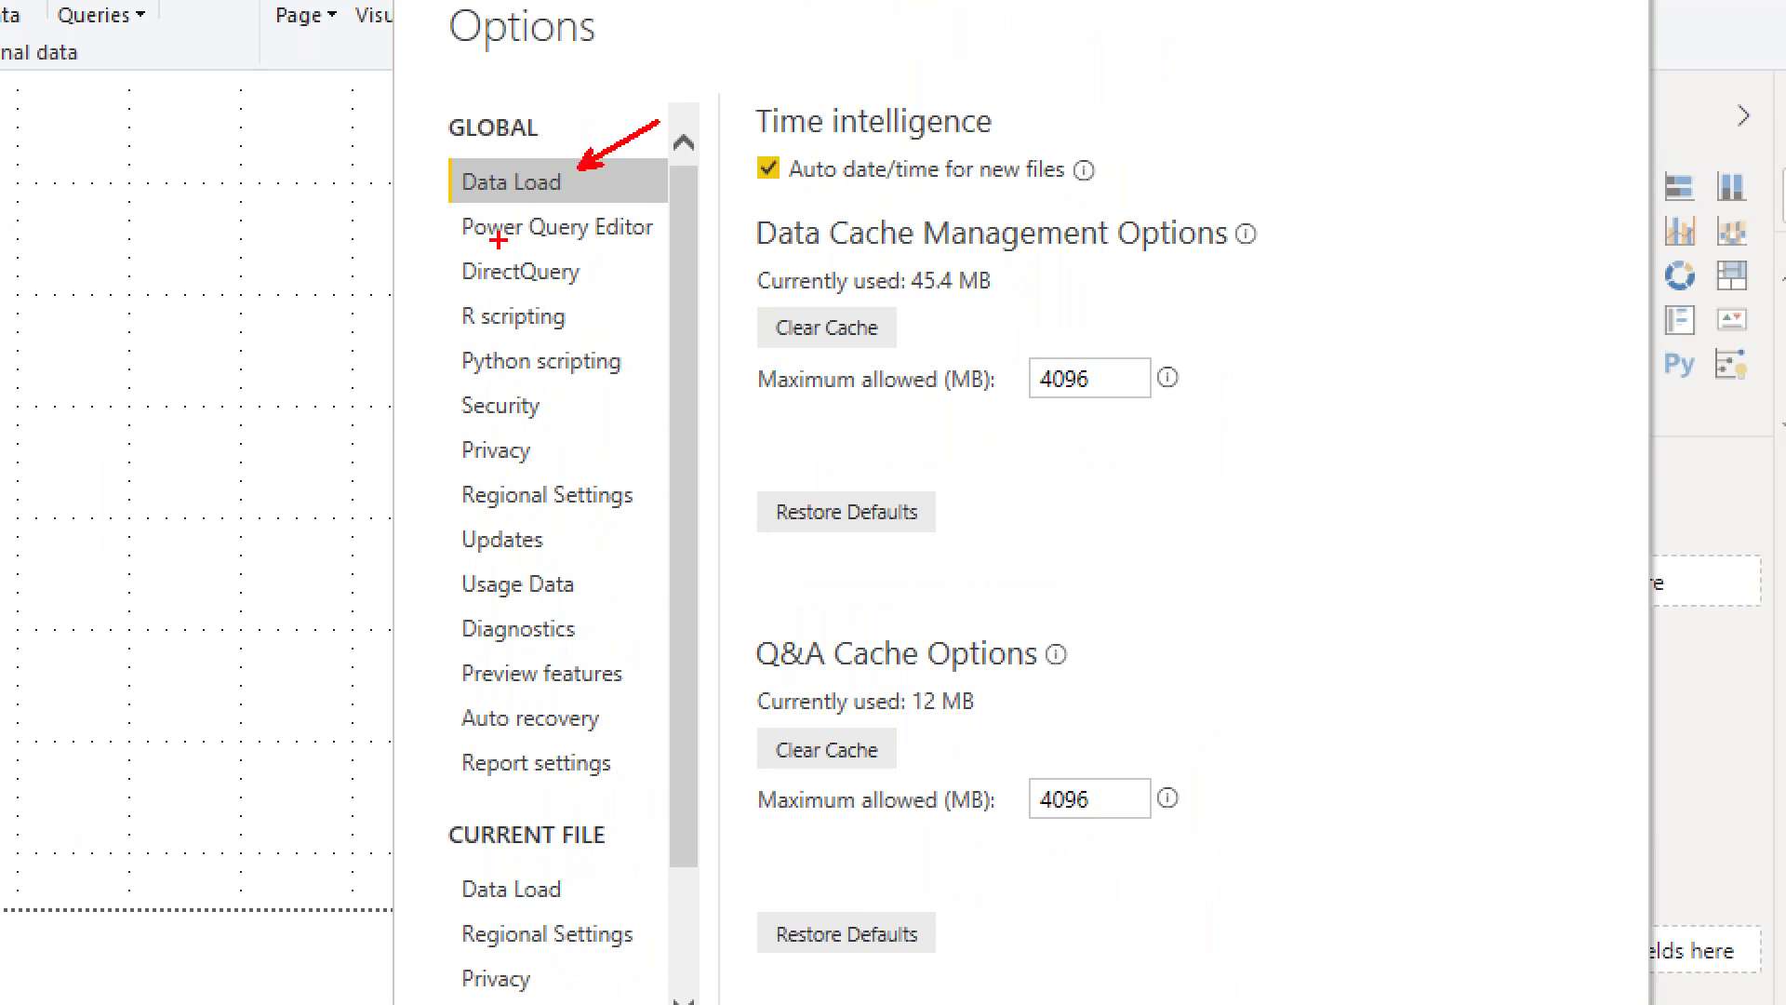
Step: Review the global options for data load, Power Query Editor, DirectQuery, Python scripting, privacy and security
left_click_drag(600, 282, 671, 361)
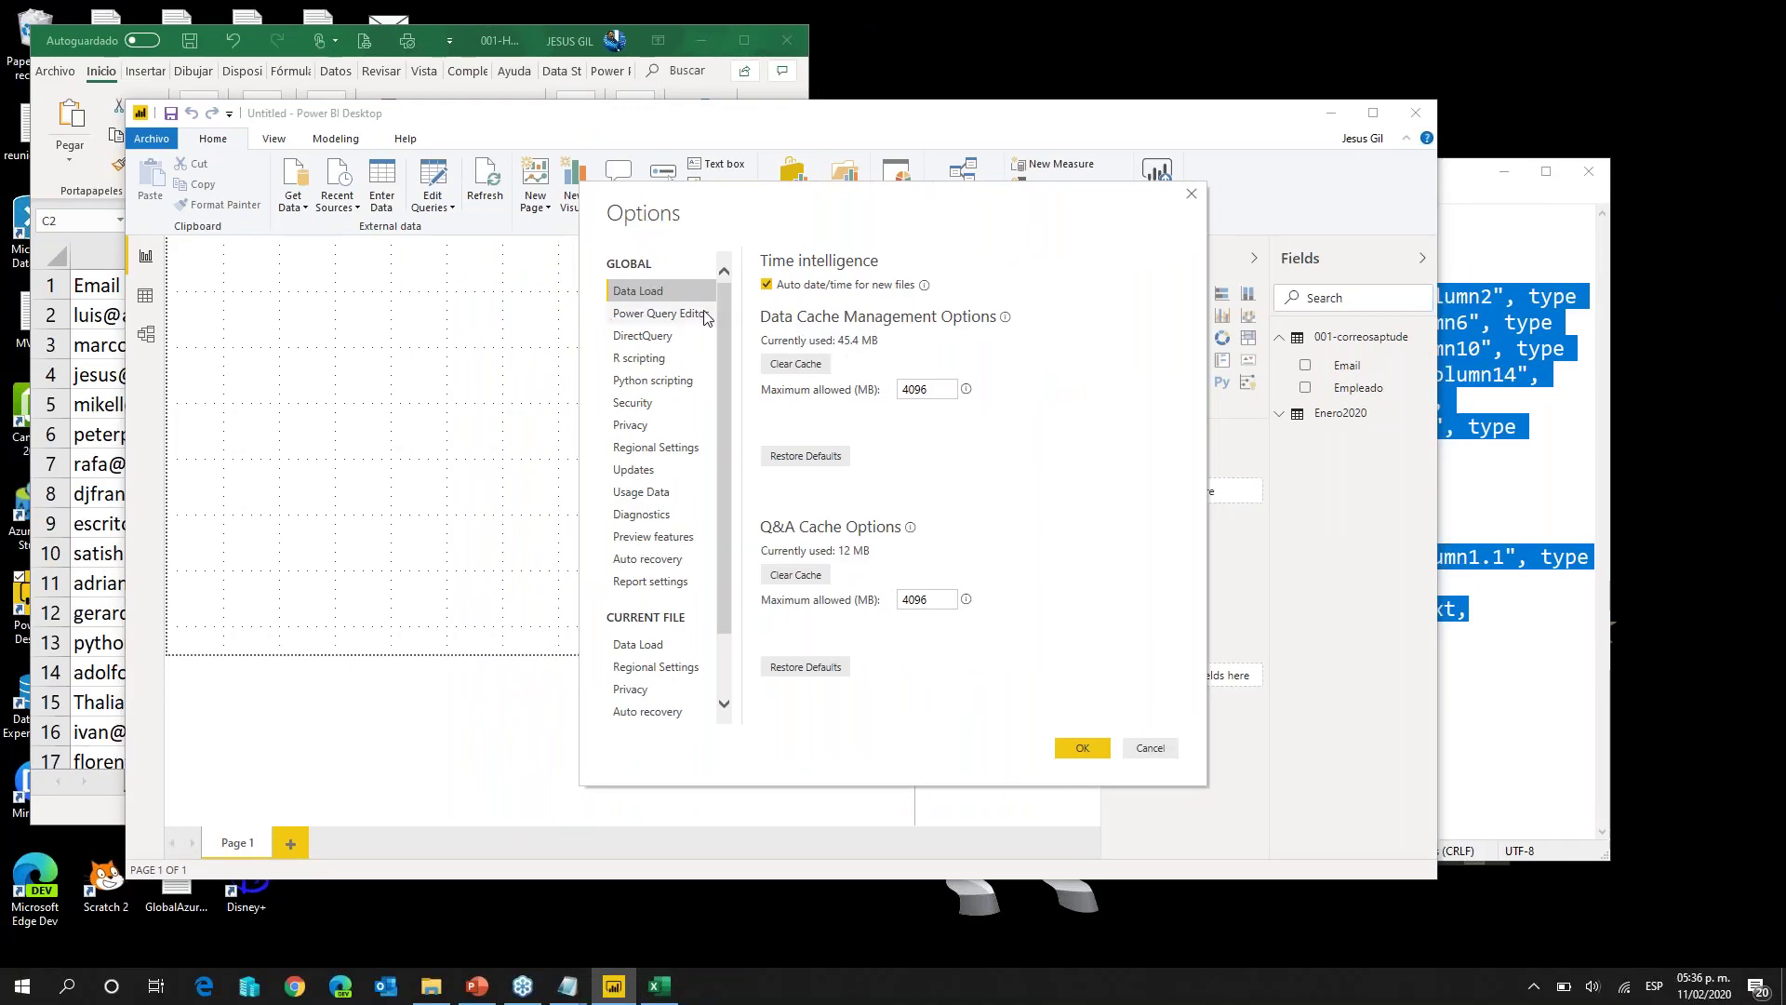
left_click(703, 316)
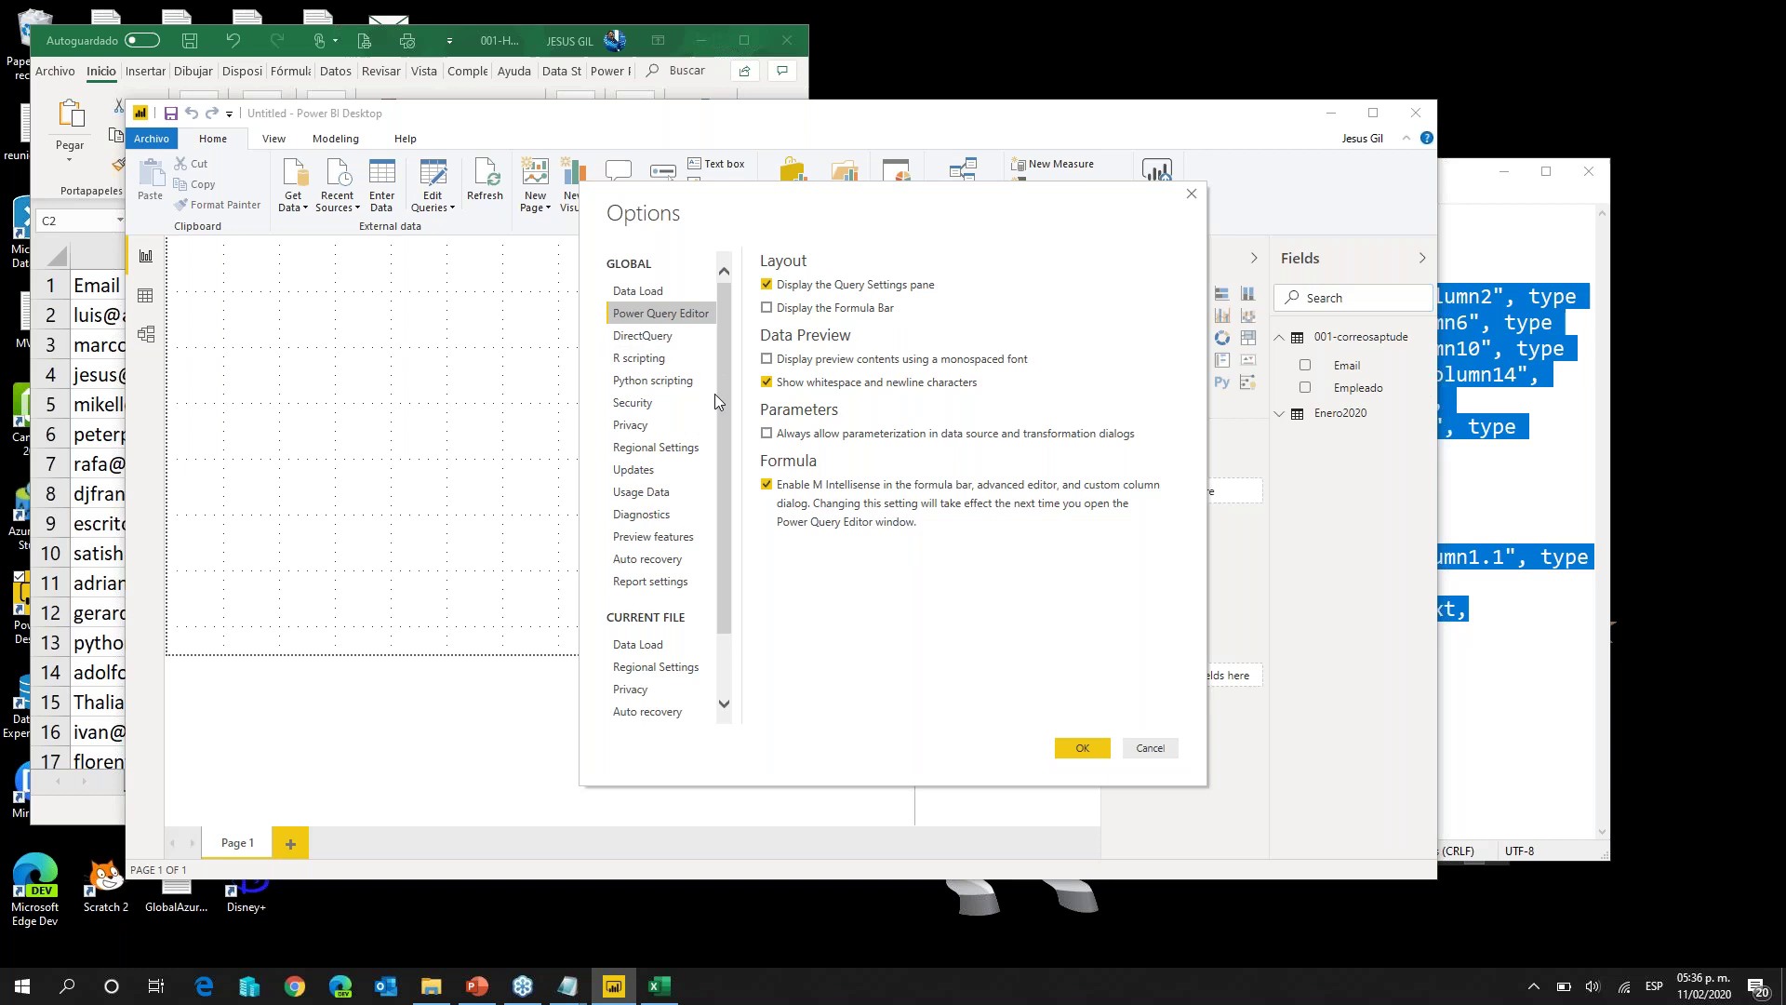
left_click(651, 336)
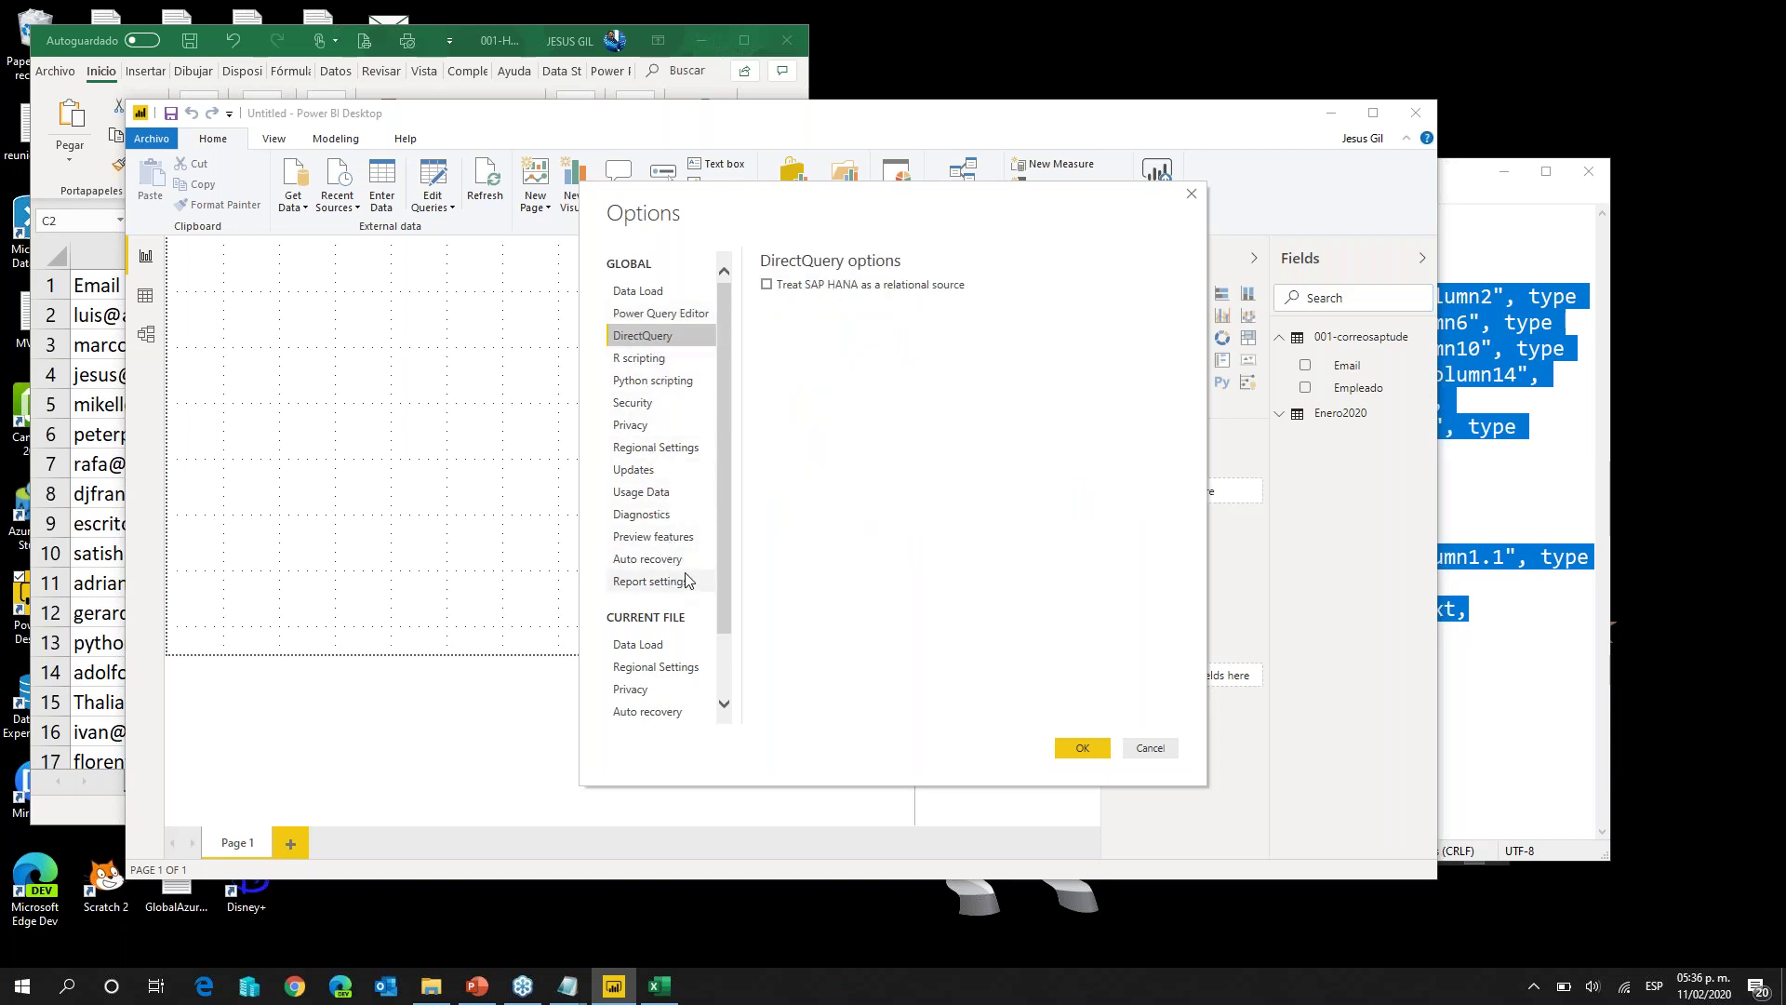
scroll(698, 616, "down", 2)
scroll(700, 616, "up", 2)
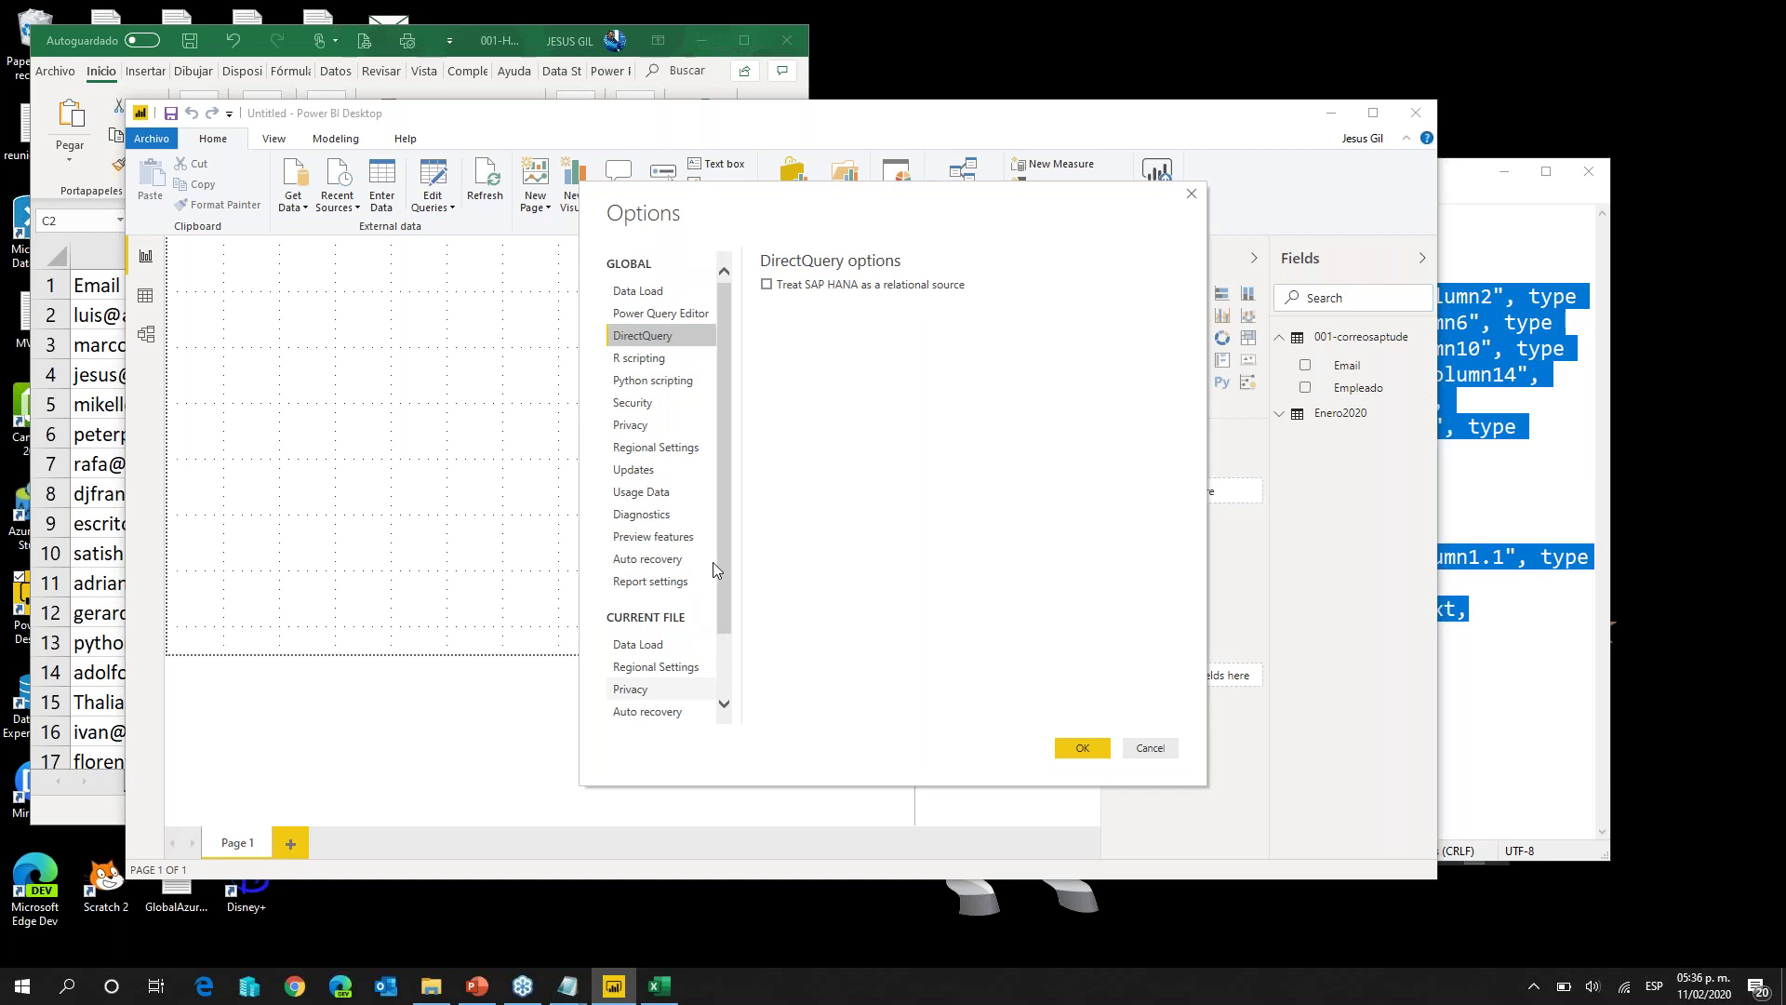
left_click(661, 379)
left_click(657, 424)
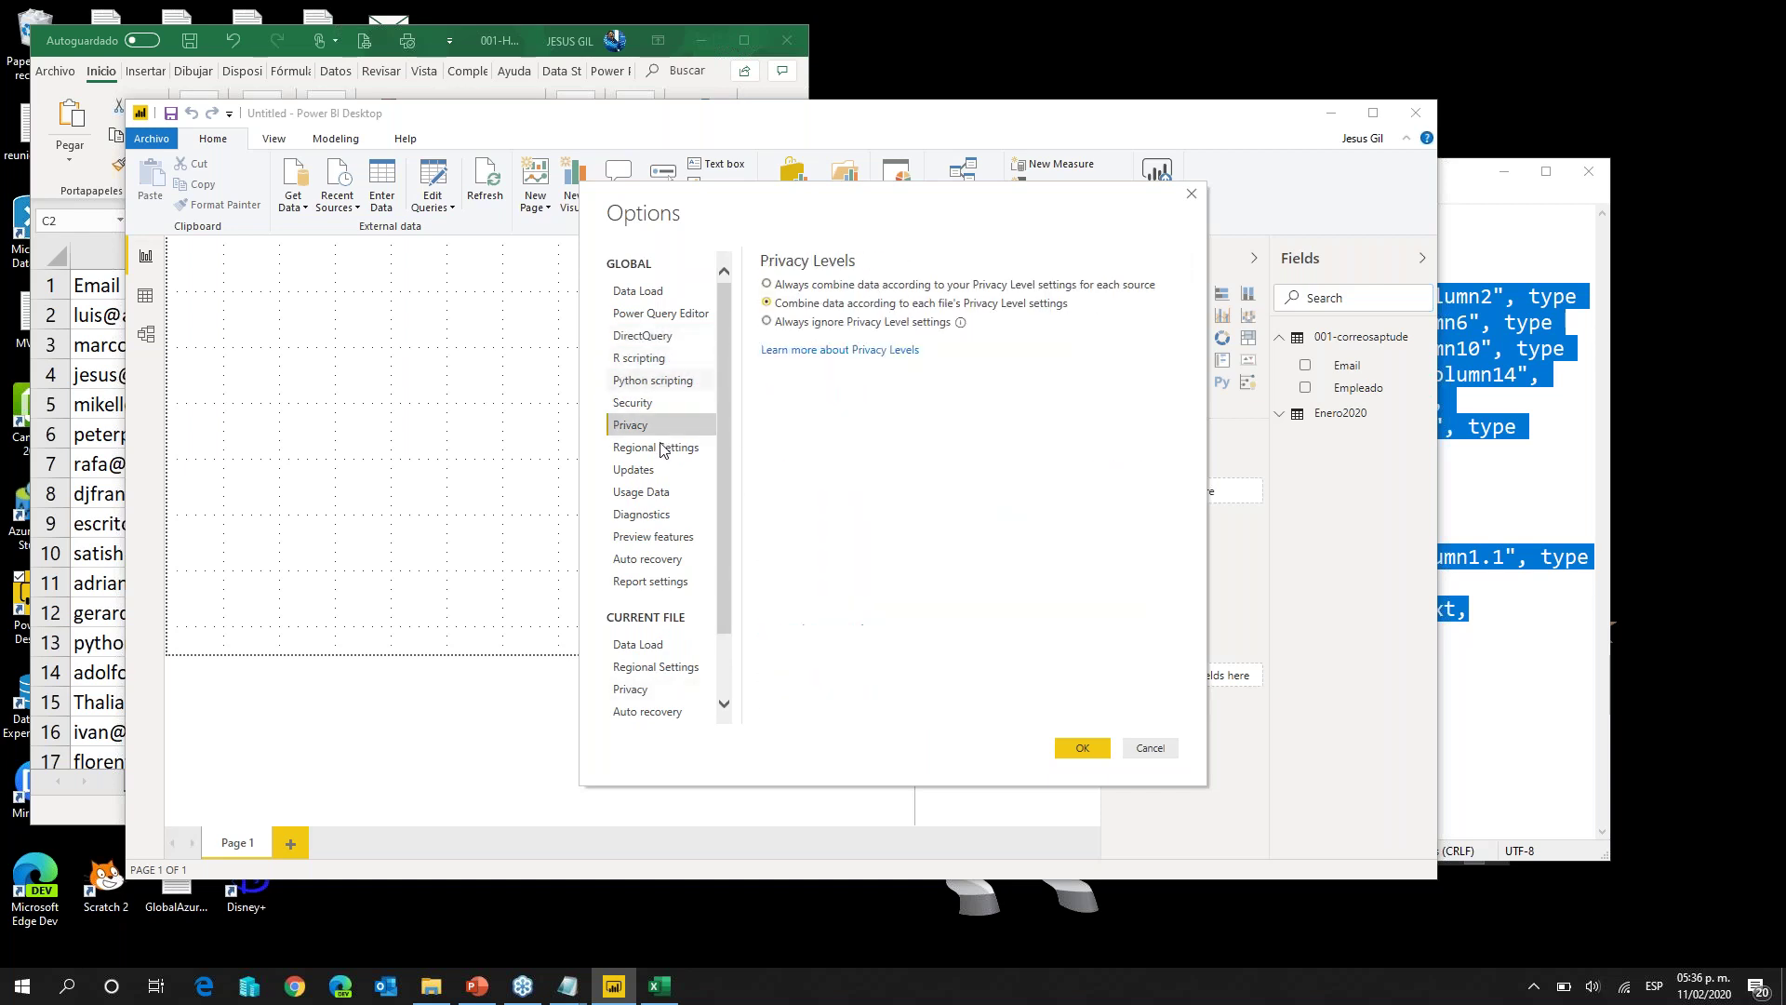
left_click(655, 402)
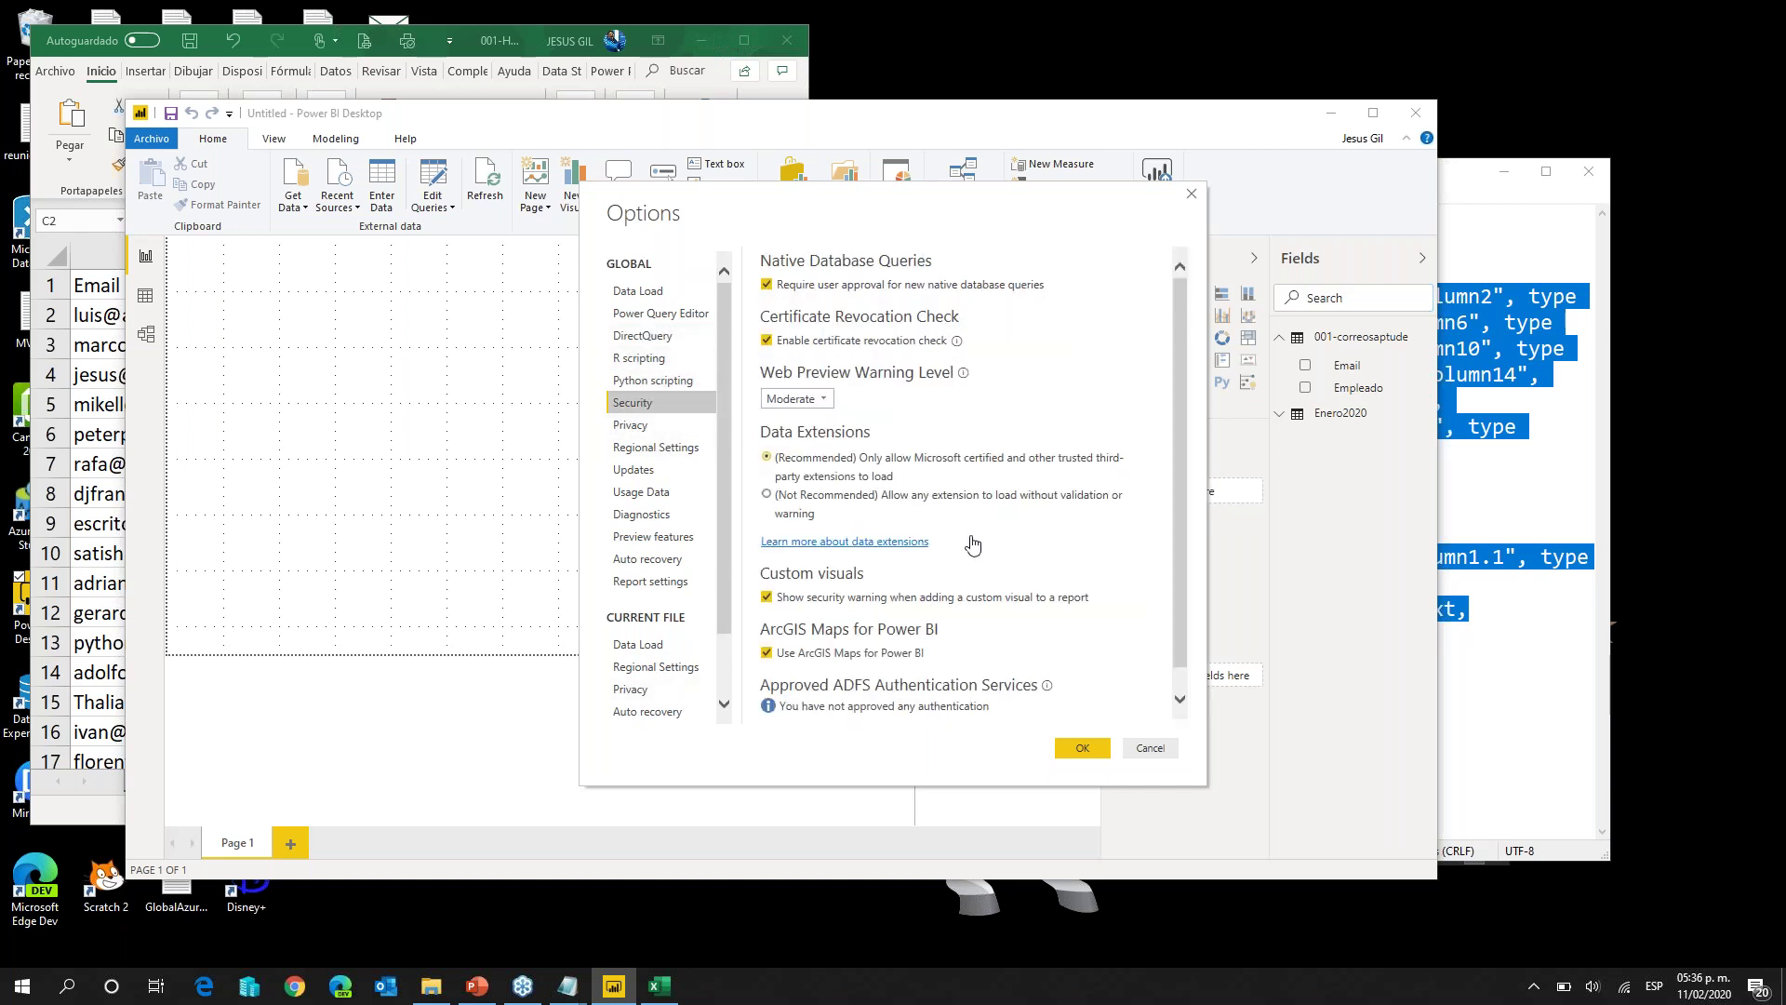
scroll(968, 539, "down", 1)
Step: Review the remaining global options, from regional settings and updates through diagnostics, preview features, auto recovery and report settings
left_click(640, 425)
left_click(640, 447)
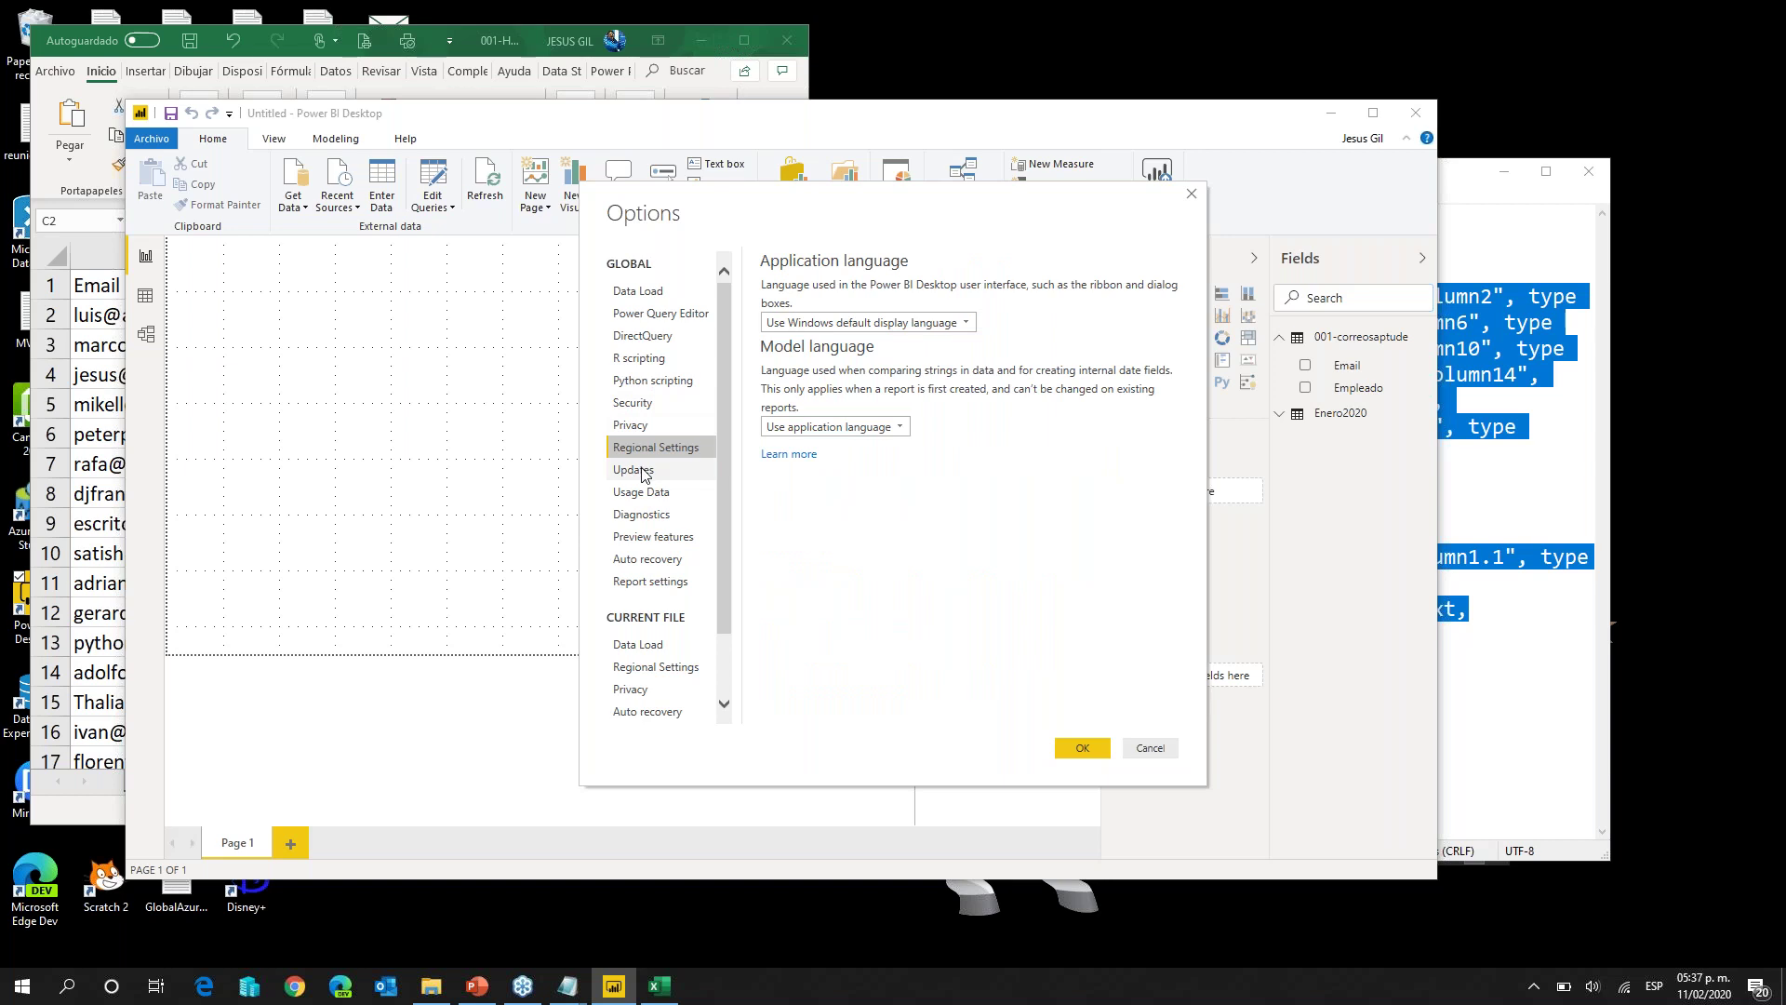
left_click(642, 472)
left_click(644, 492)
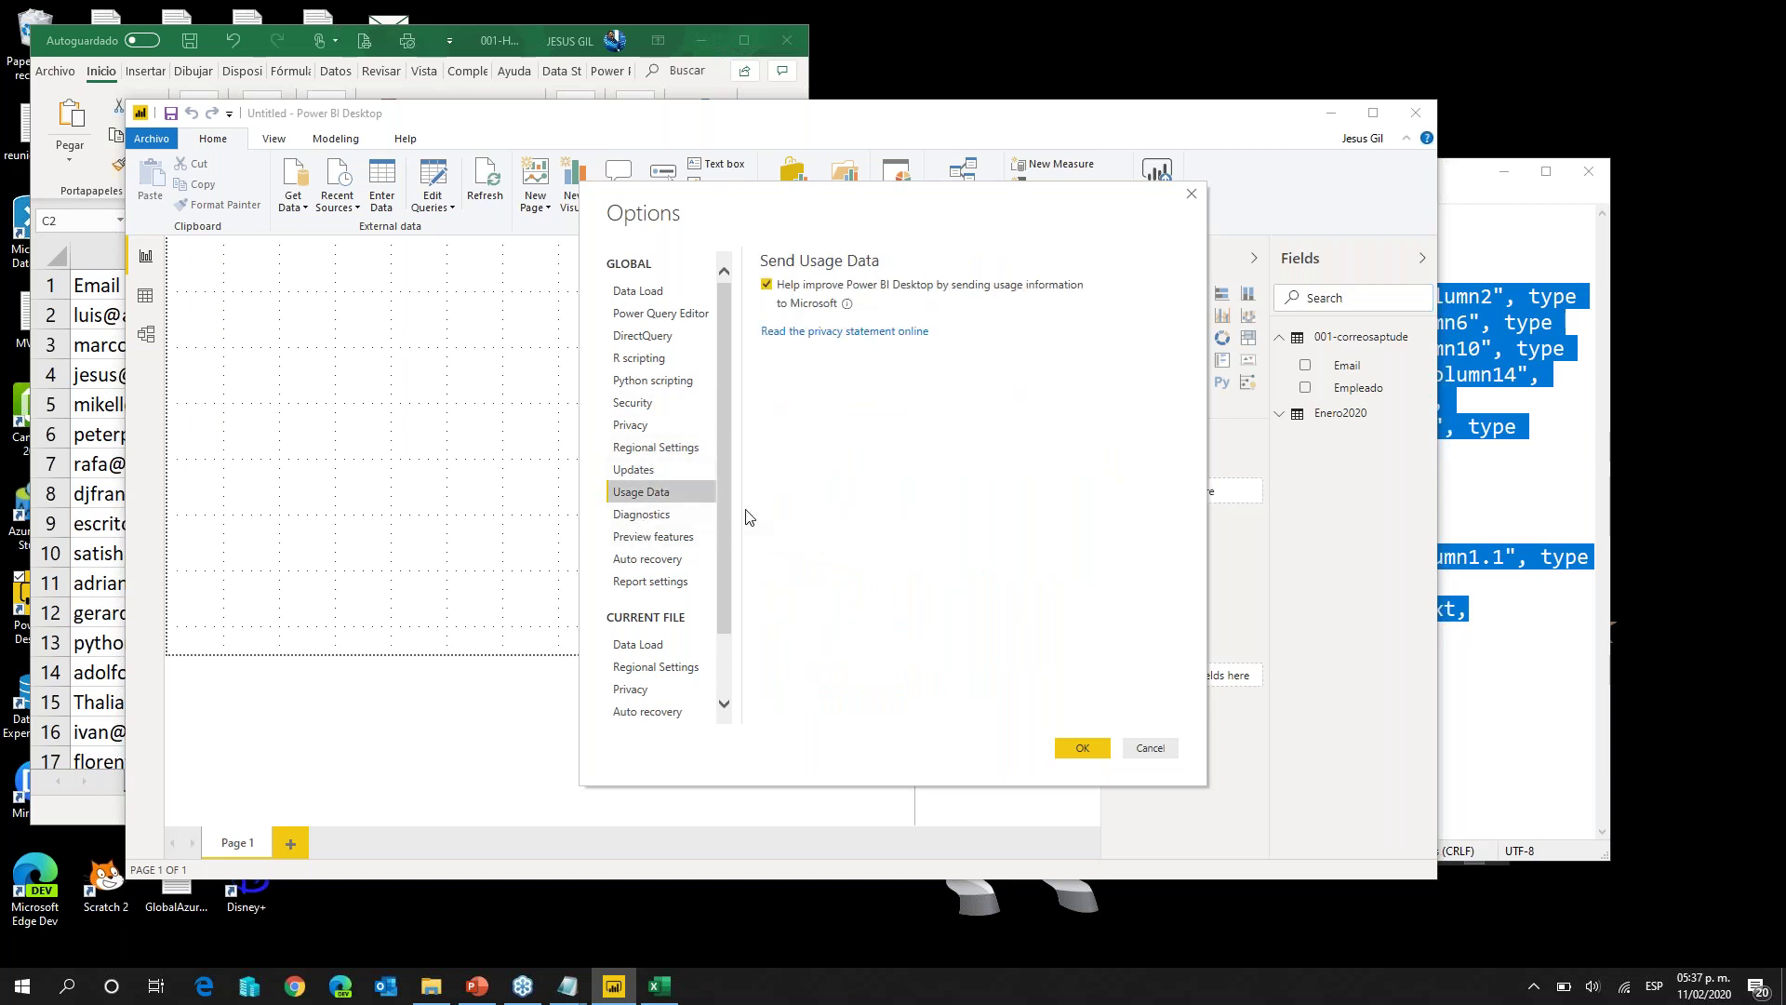
left_click(698, 517)
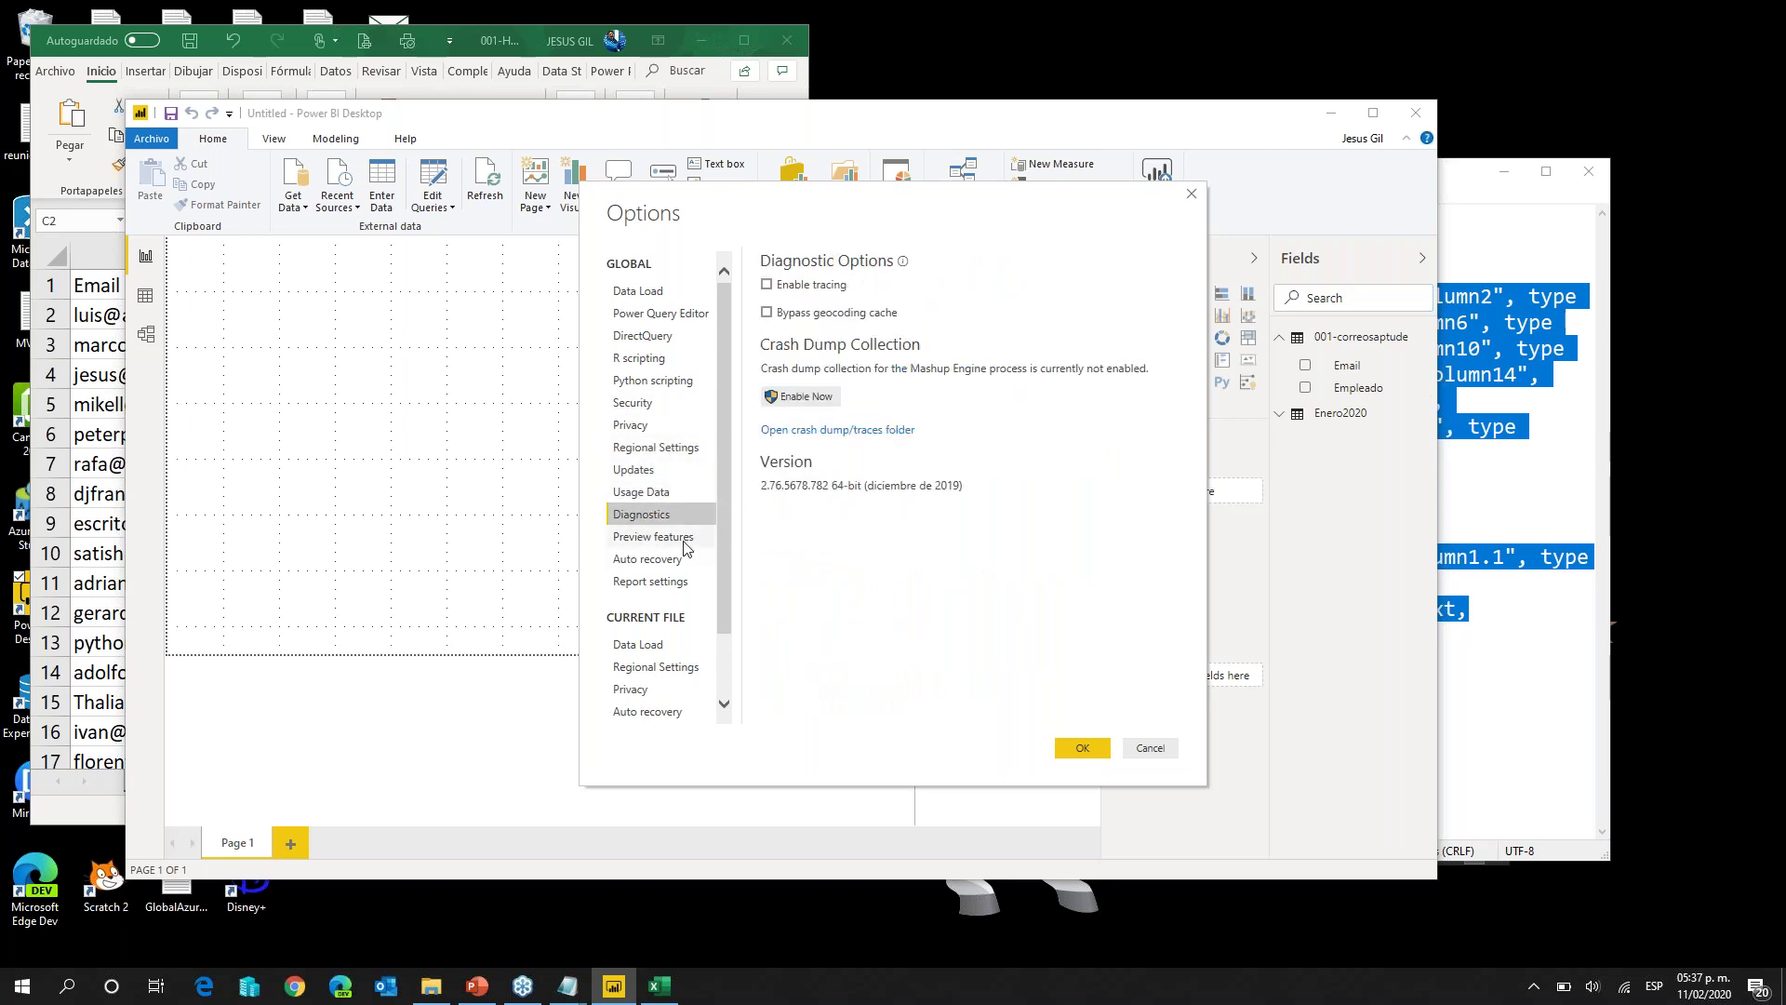
left_click(688, 538)
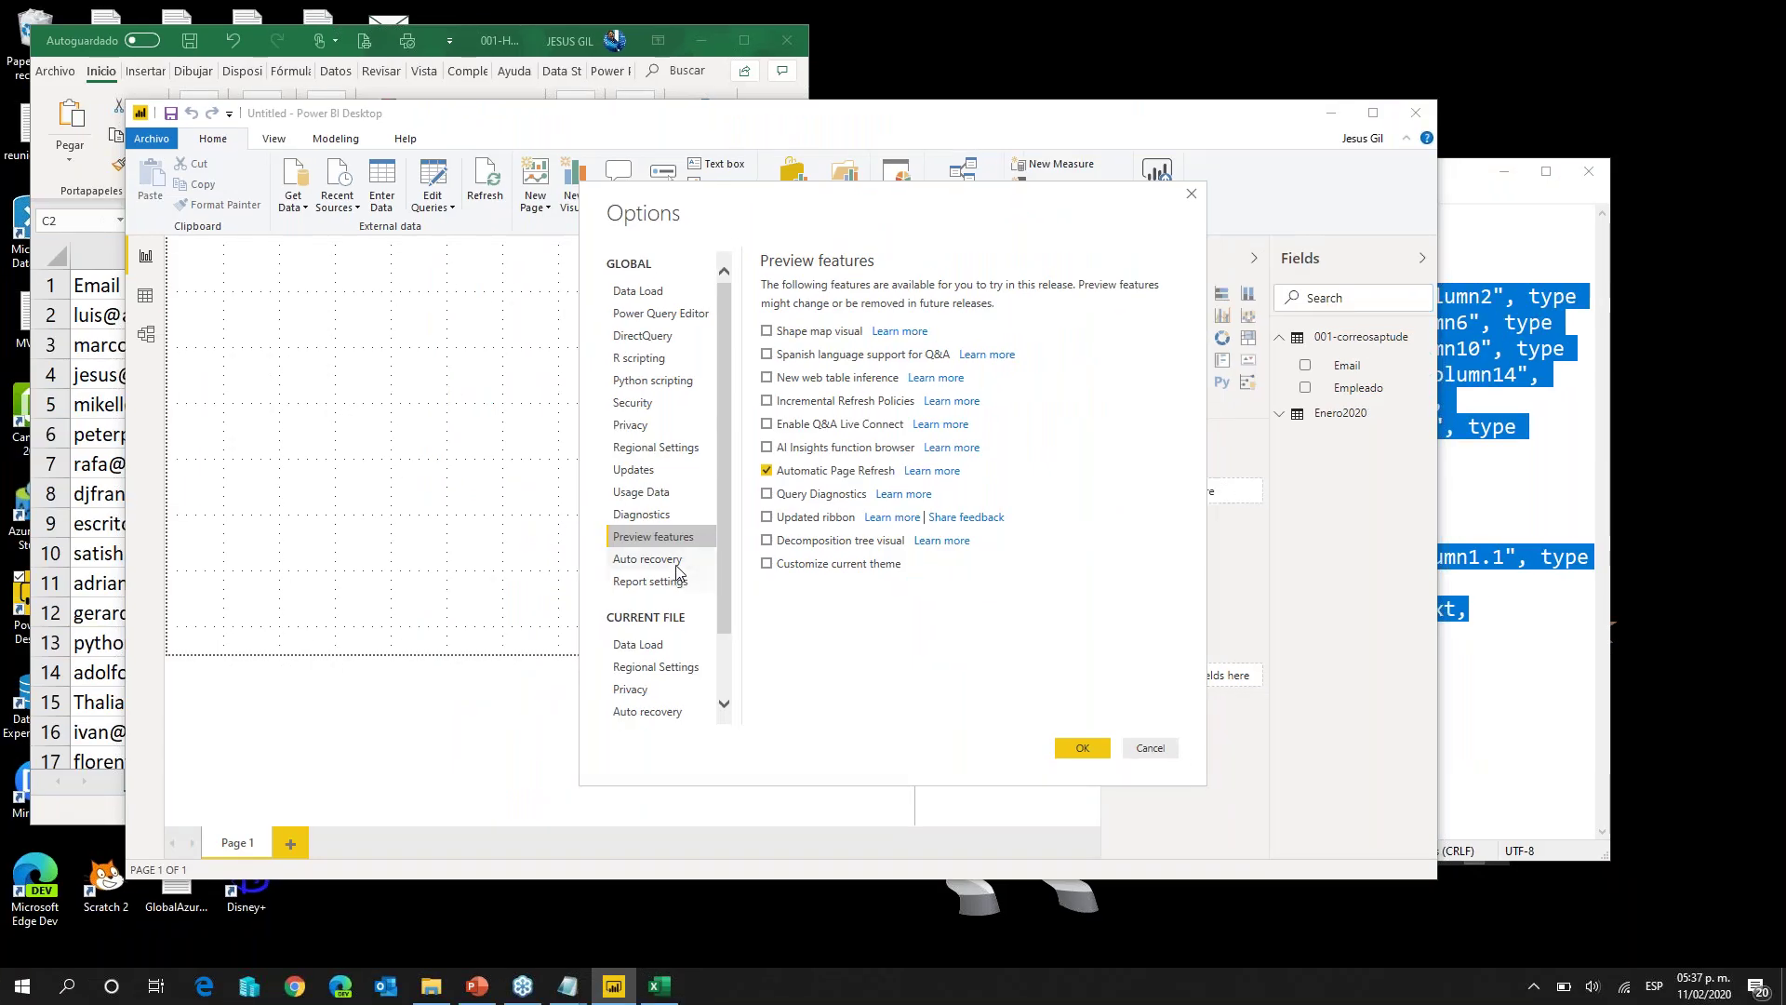
left_click(542, 574)
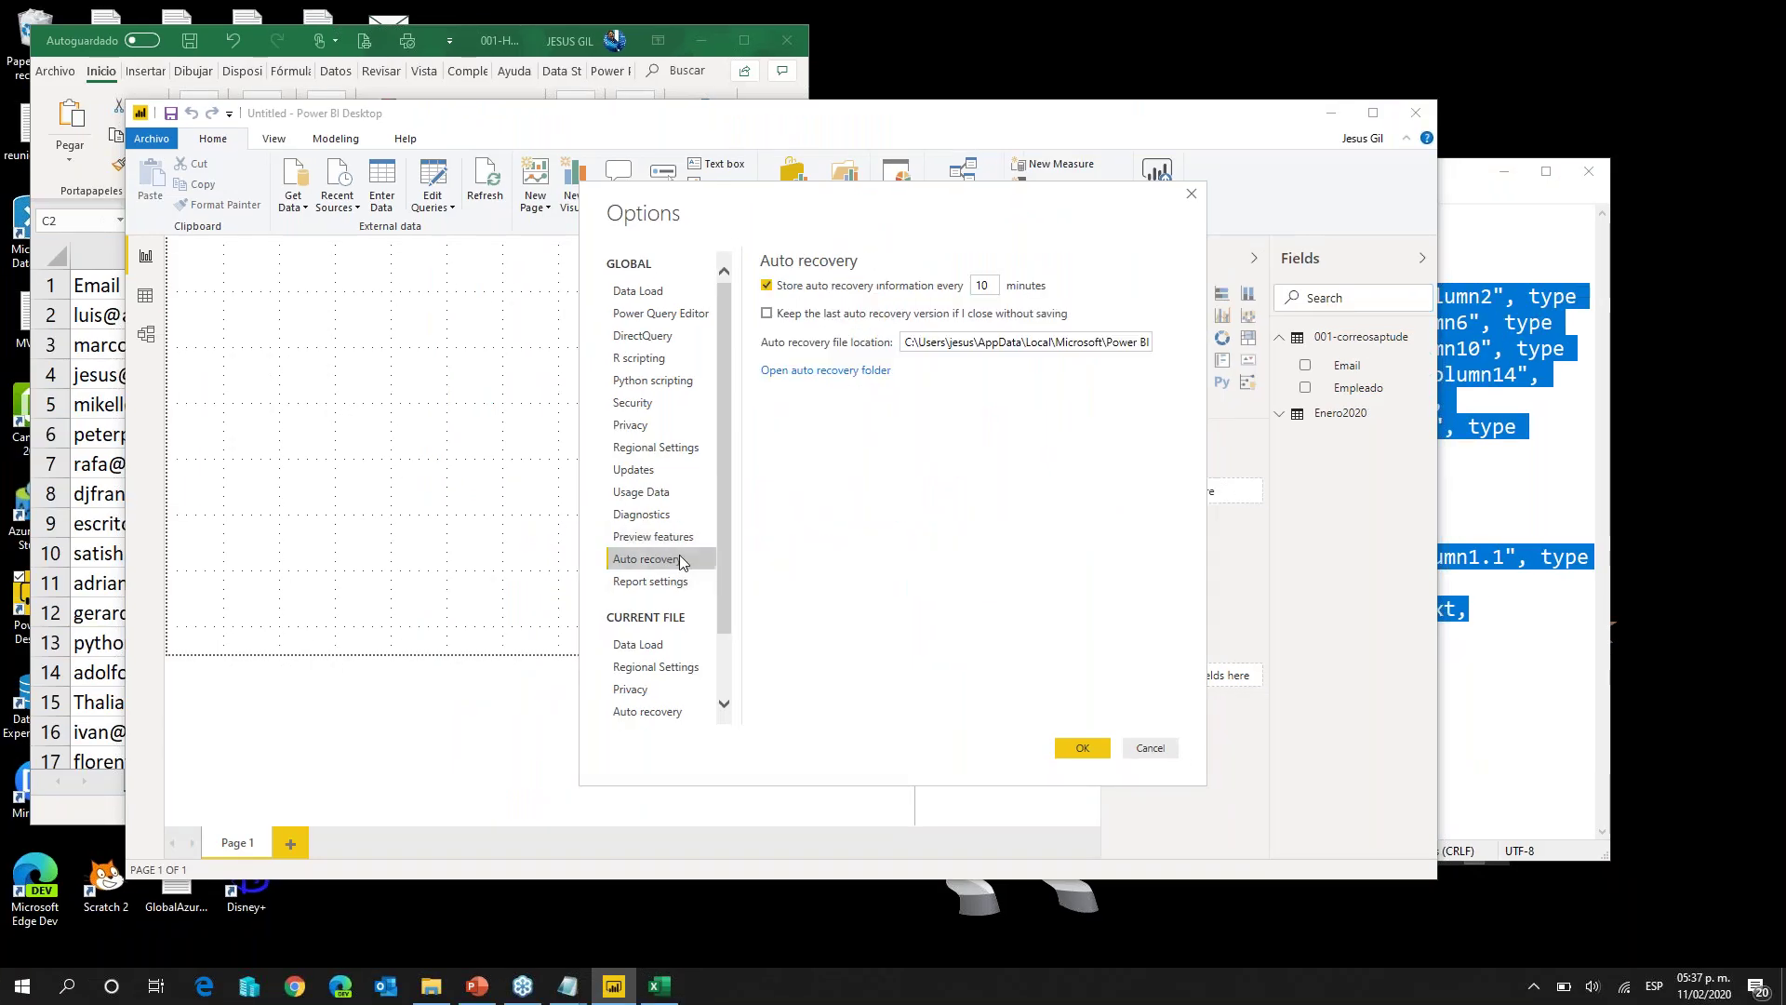
left_click(674, 586)
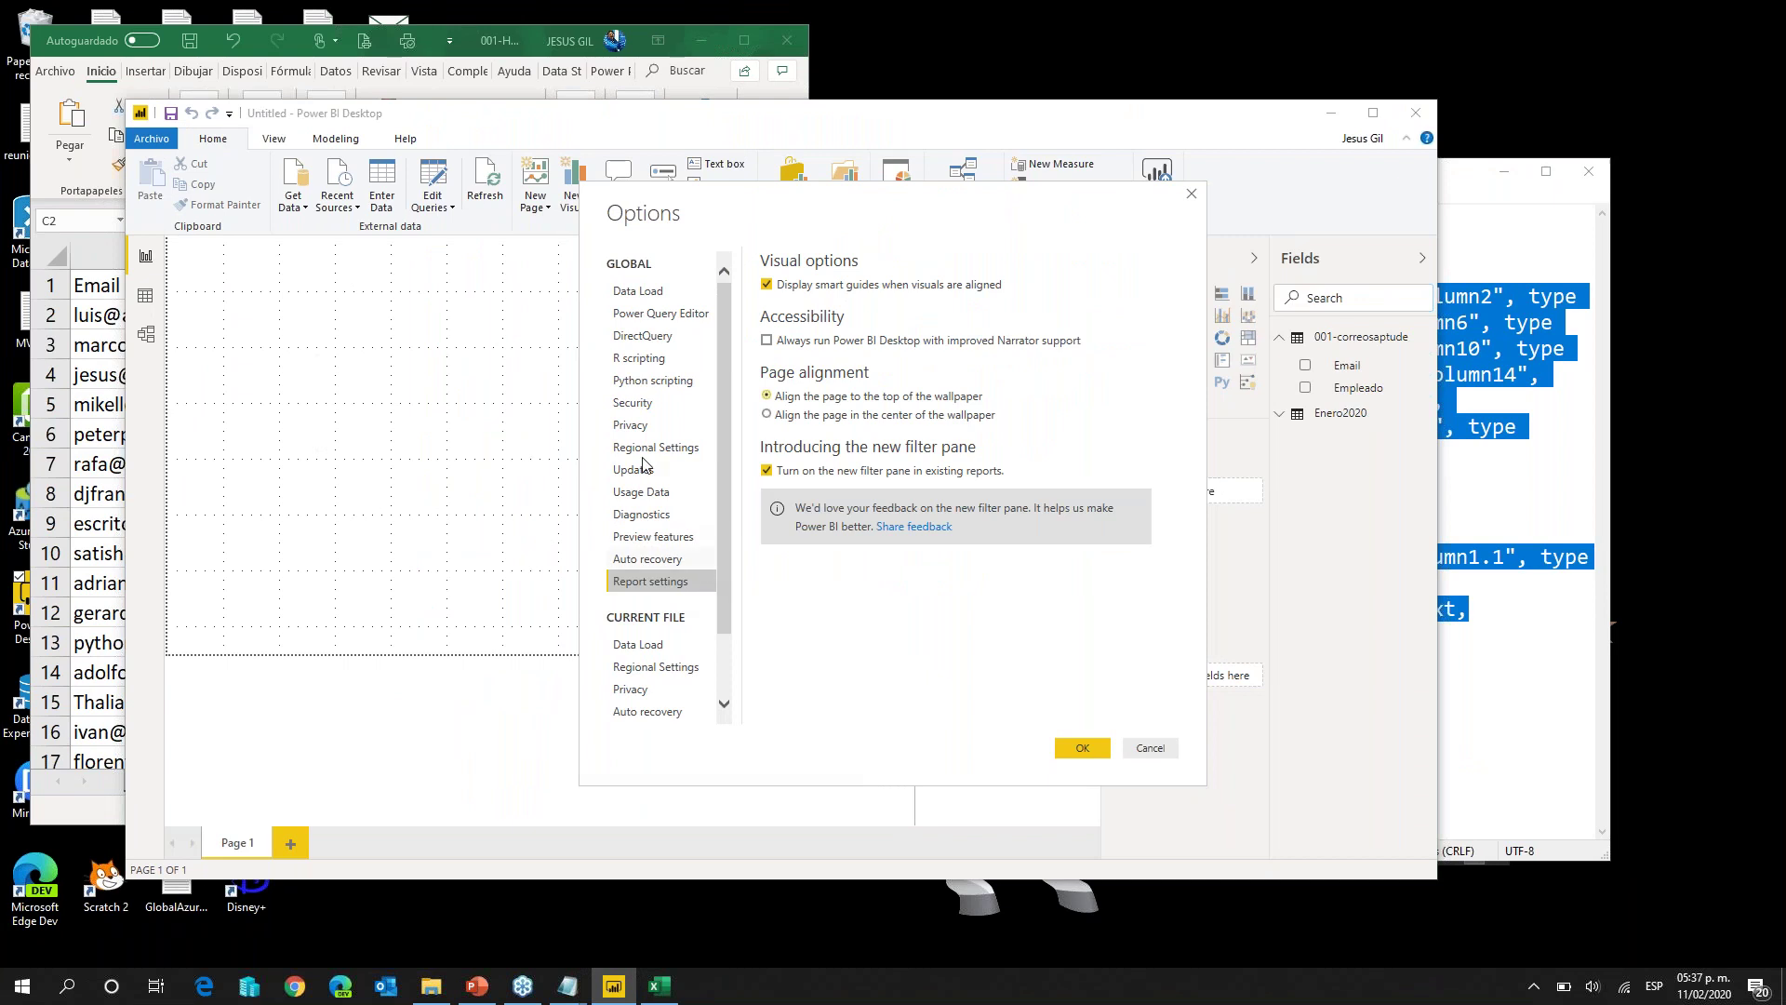
Step: Examine the current file's Data Load options for type and relationship detection, and leave the options without changes
scroll(642, 518, "down", 1)
left_click(642, 567)
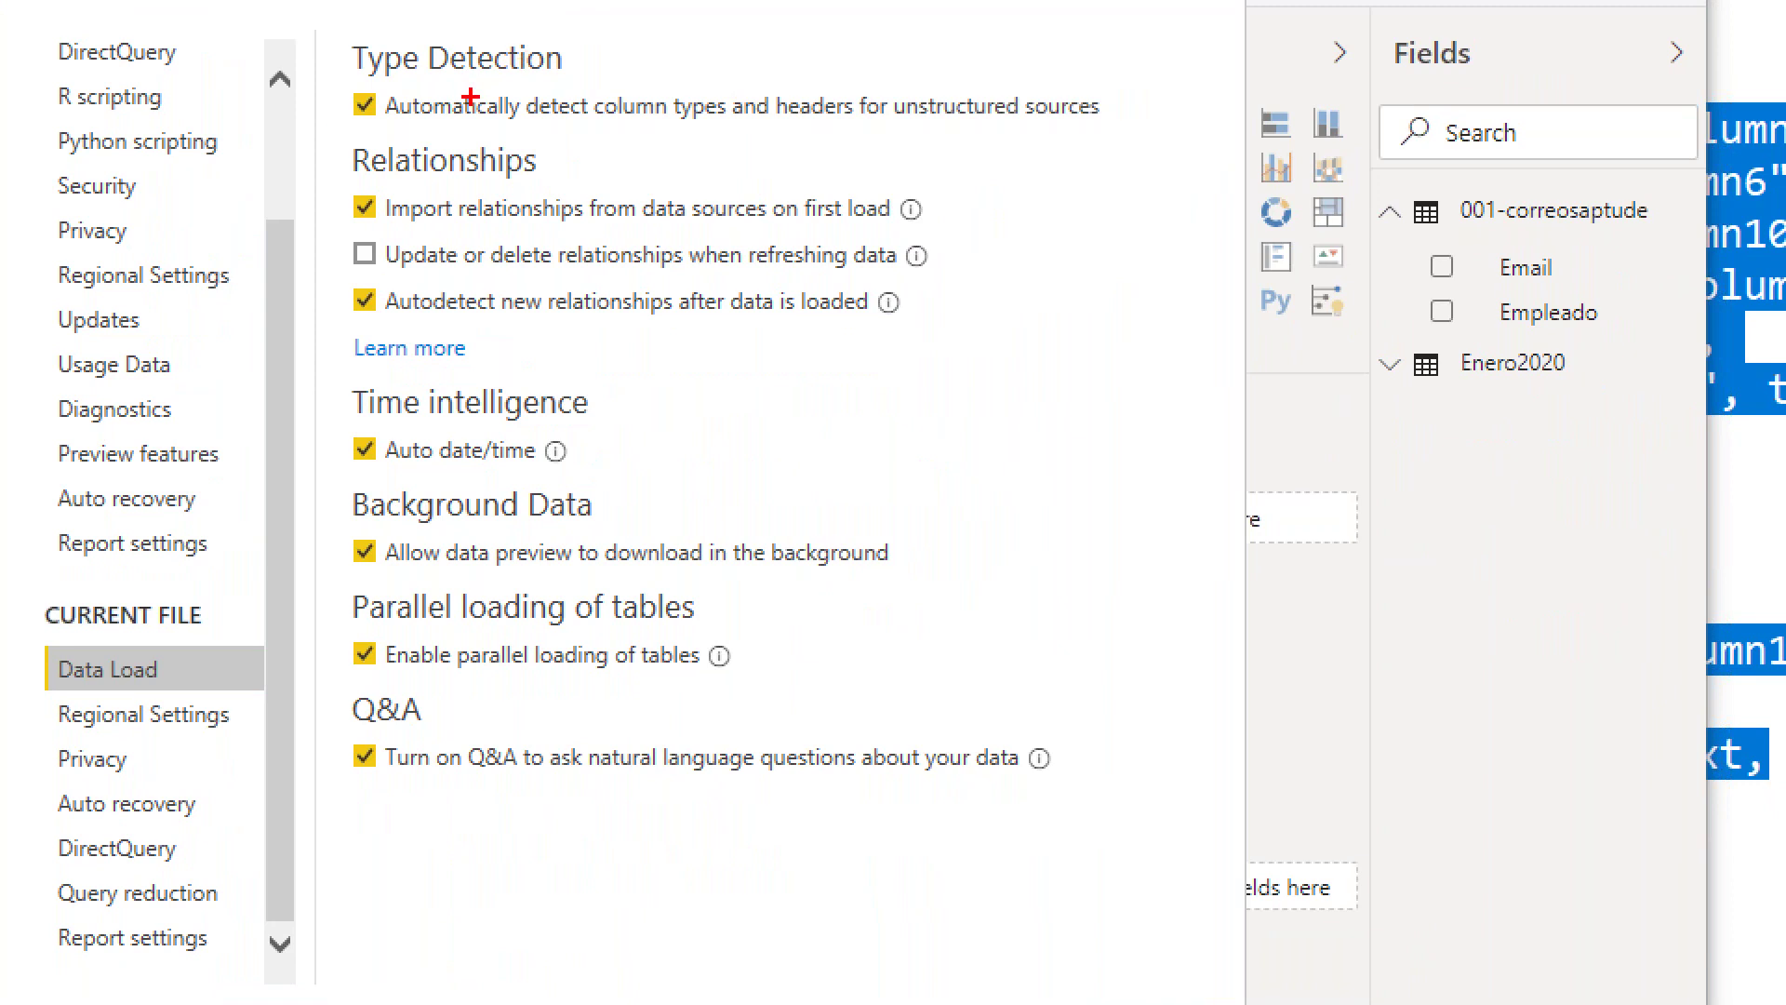
left_click_drag(752, 96, 888, 28)
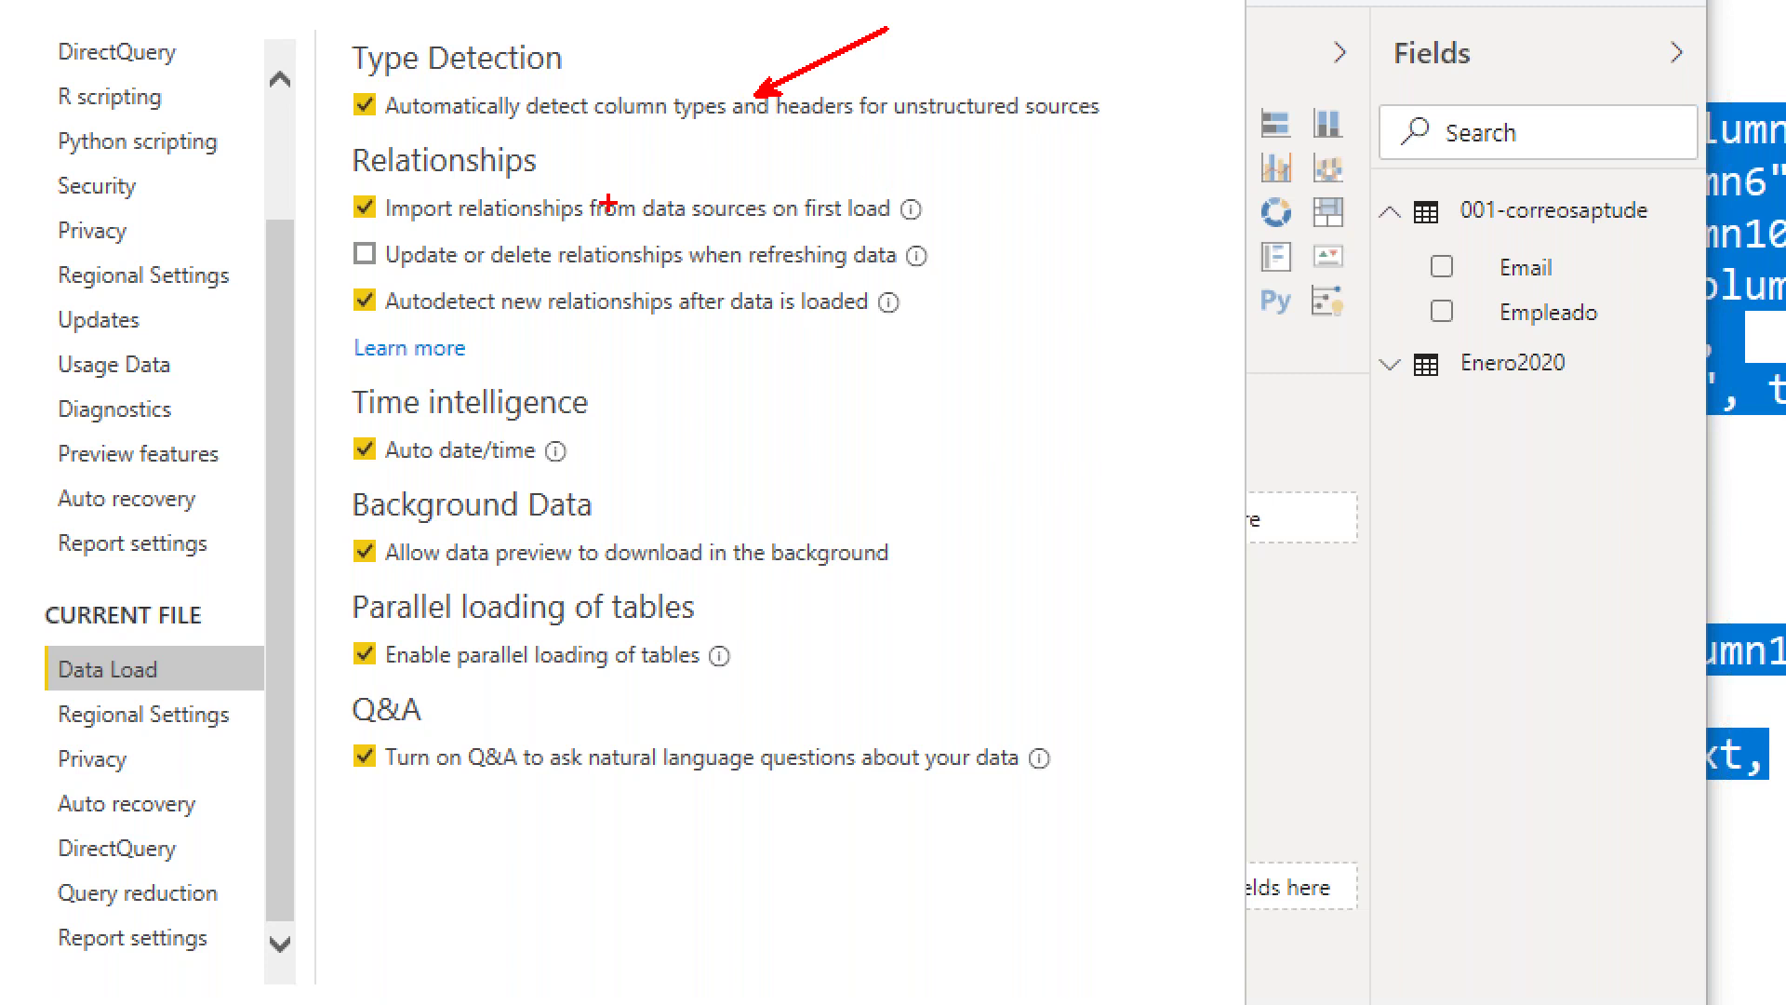
left_click_drag(620, 189, 707, 151)
left_click_drag(967, 243, 1002, 207)
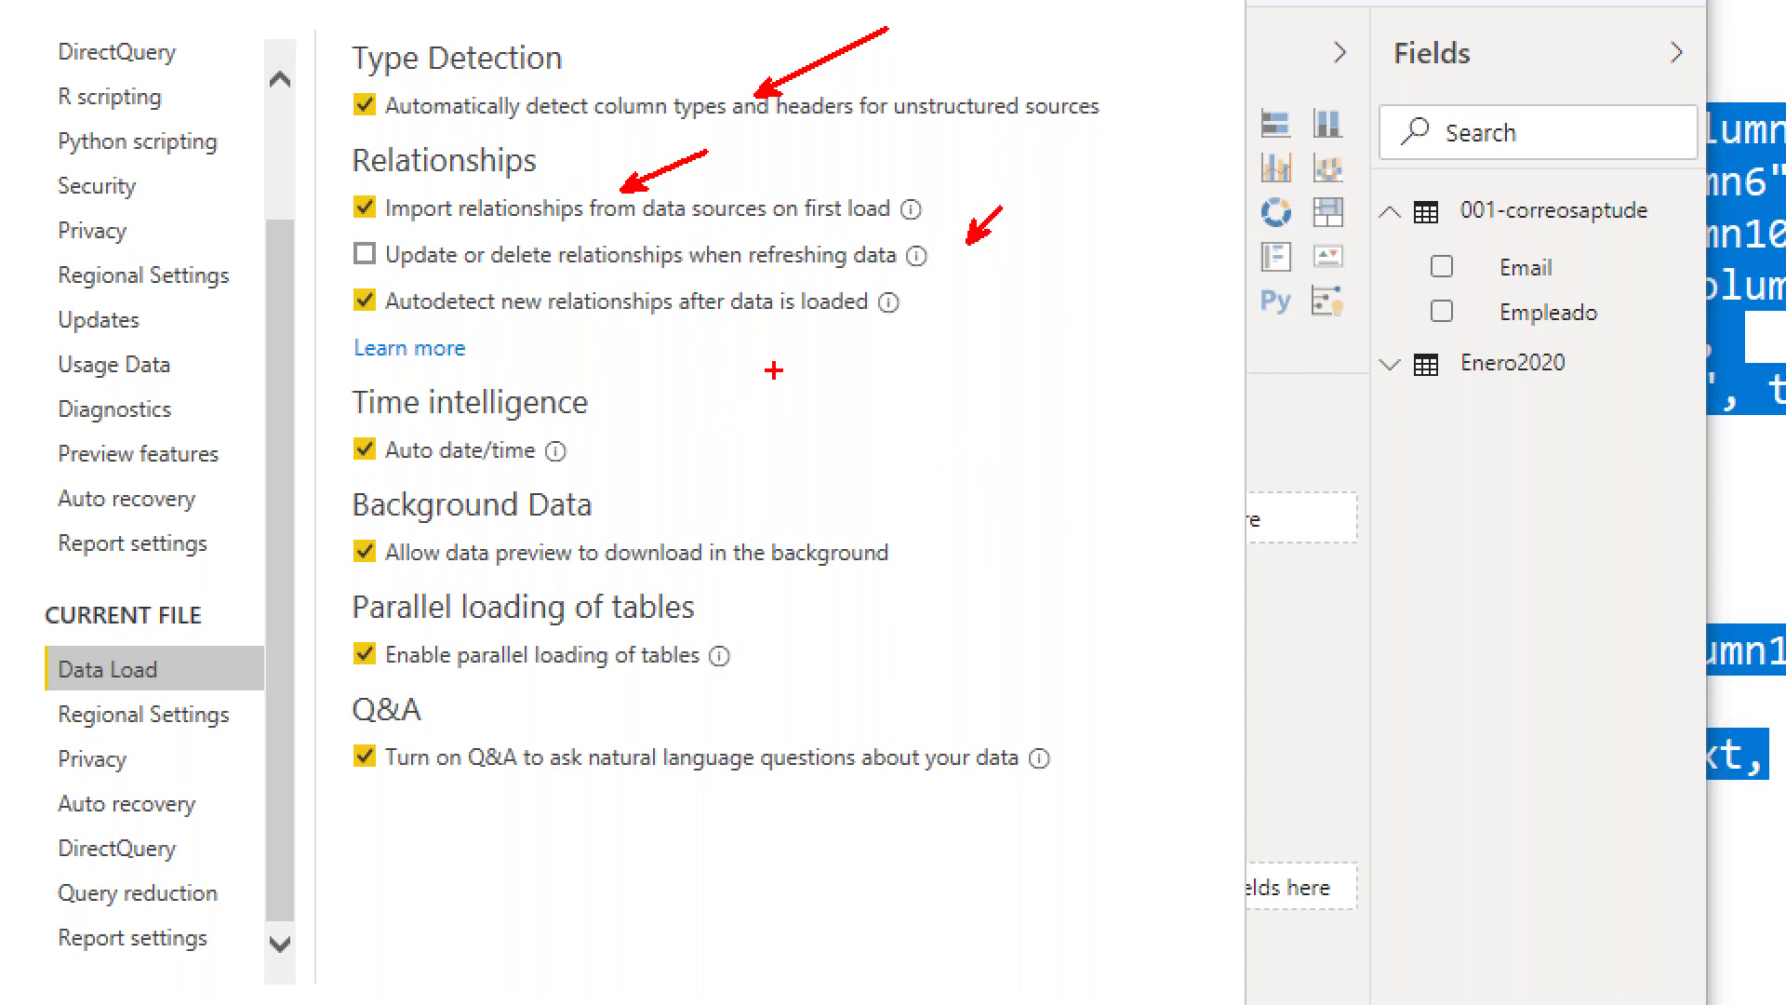
mouse_move(347, 282)
left_mouse_down()
mouse_move(526, 375)
mouse_move(968, 326)
left_mouse_up()
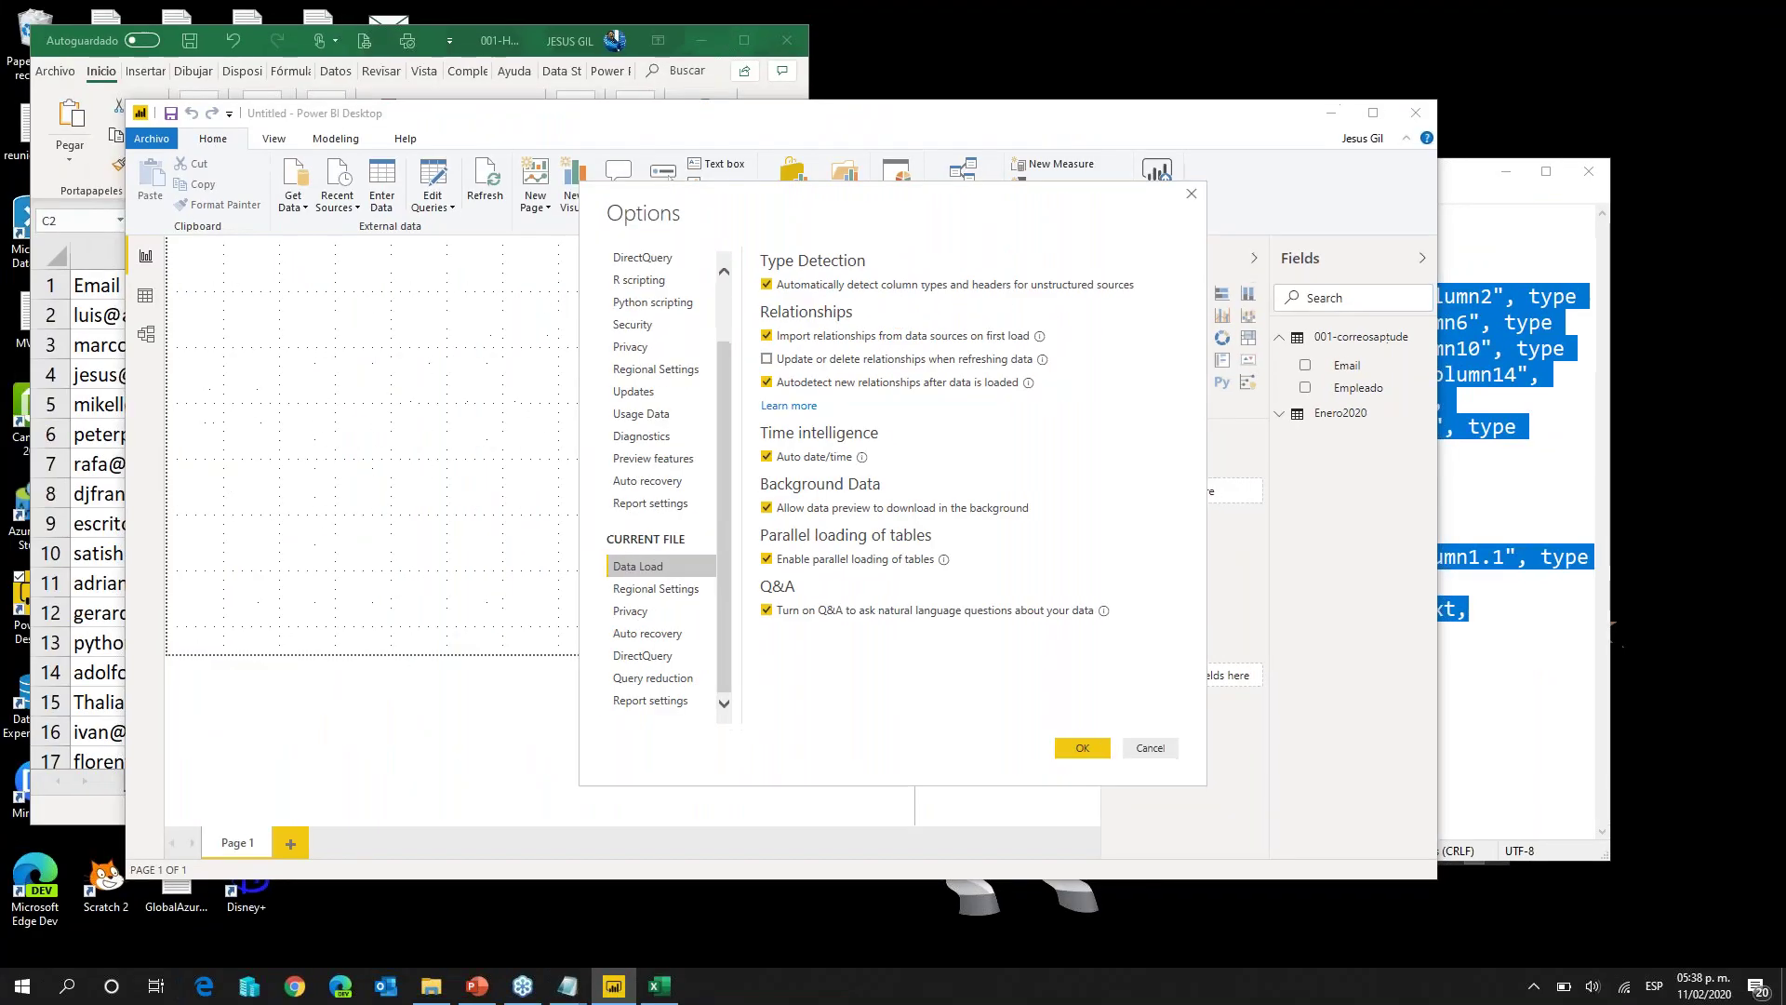
left_click(1150, 748)
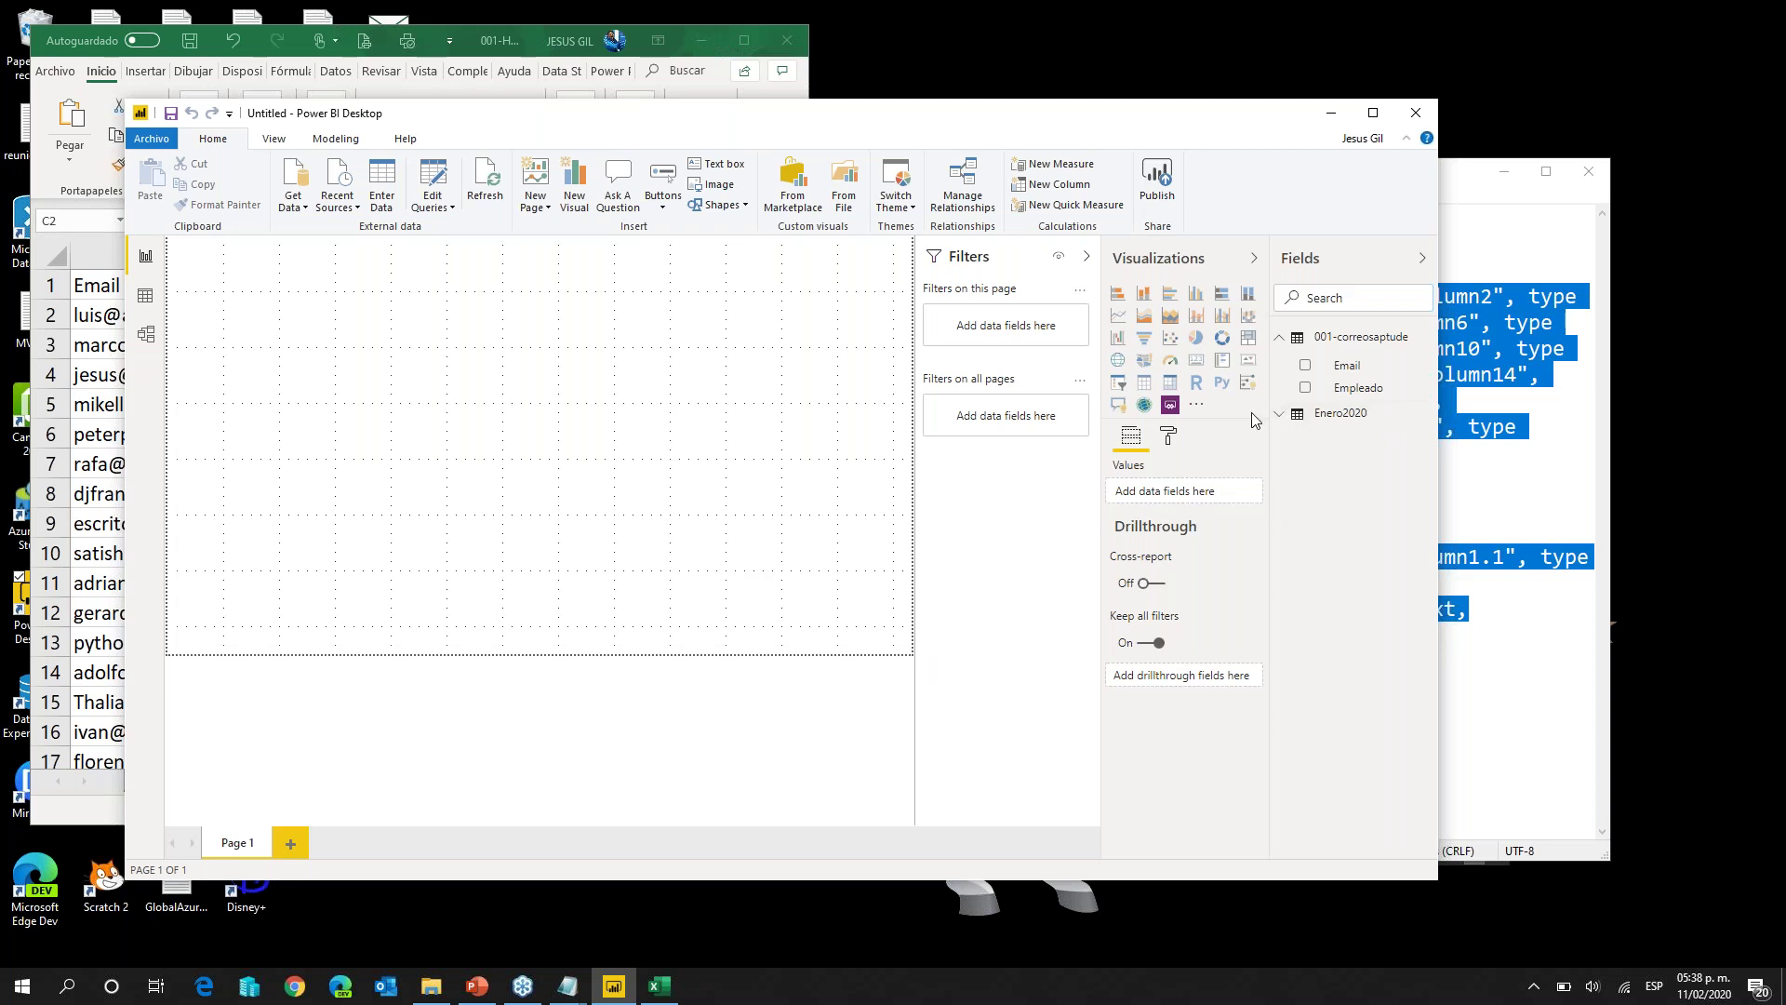
Step: Expand both tables' field lists and select the Email column of 001-correosaptude in Data view
left_click(1325, 418)
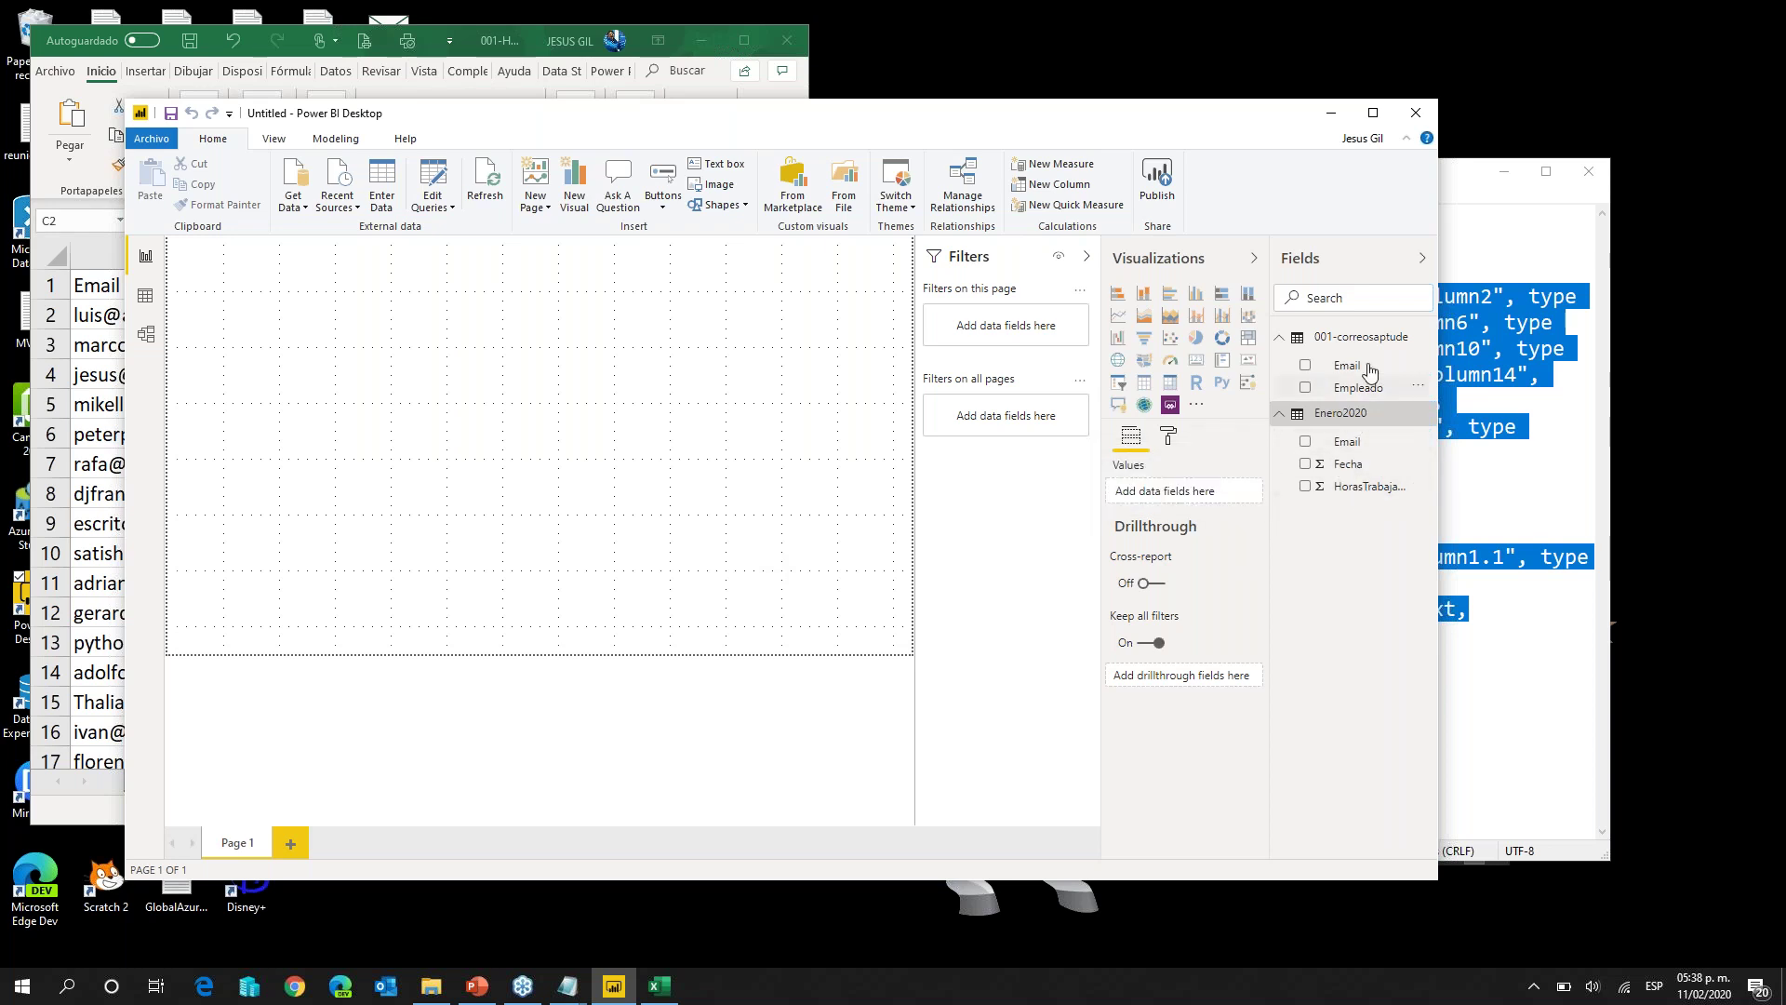
left_click(144, 297)
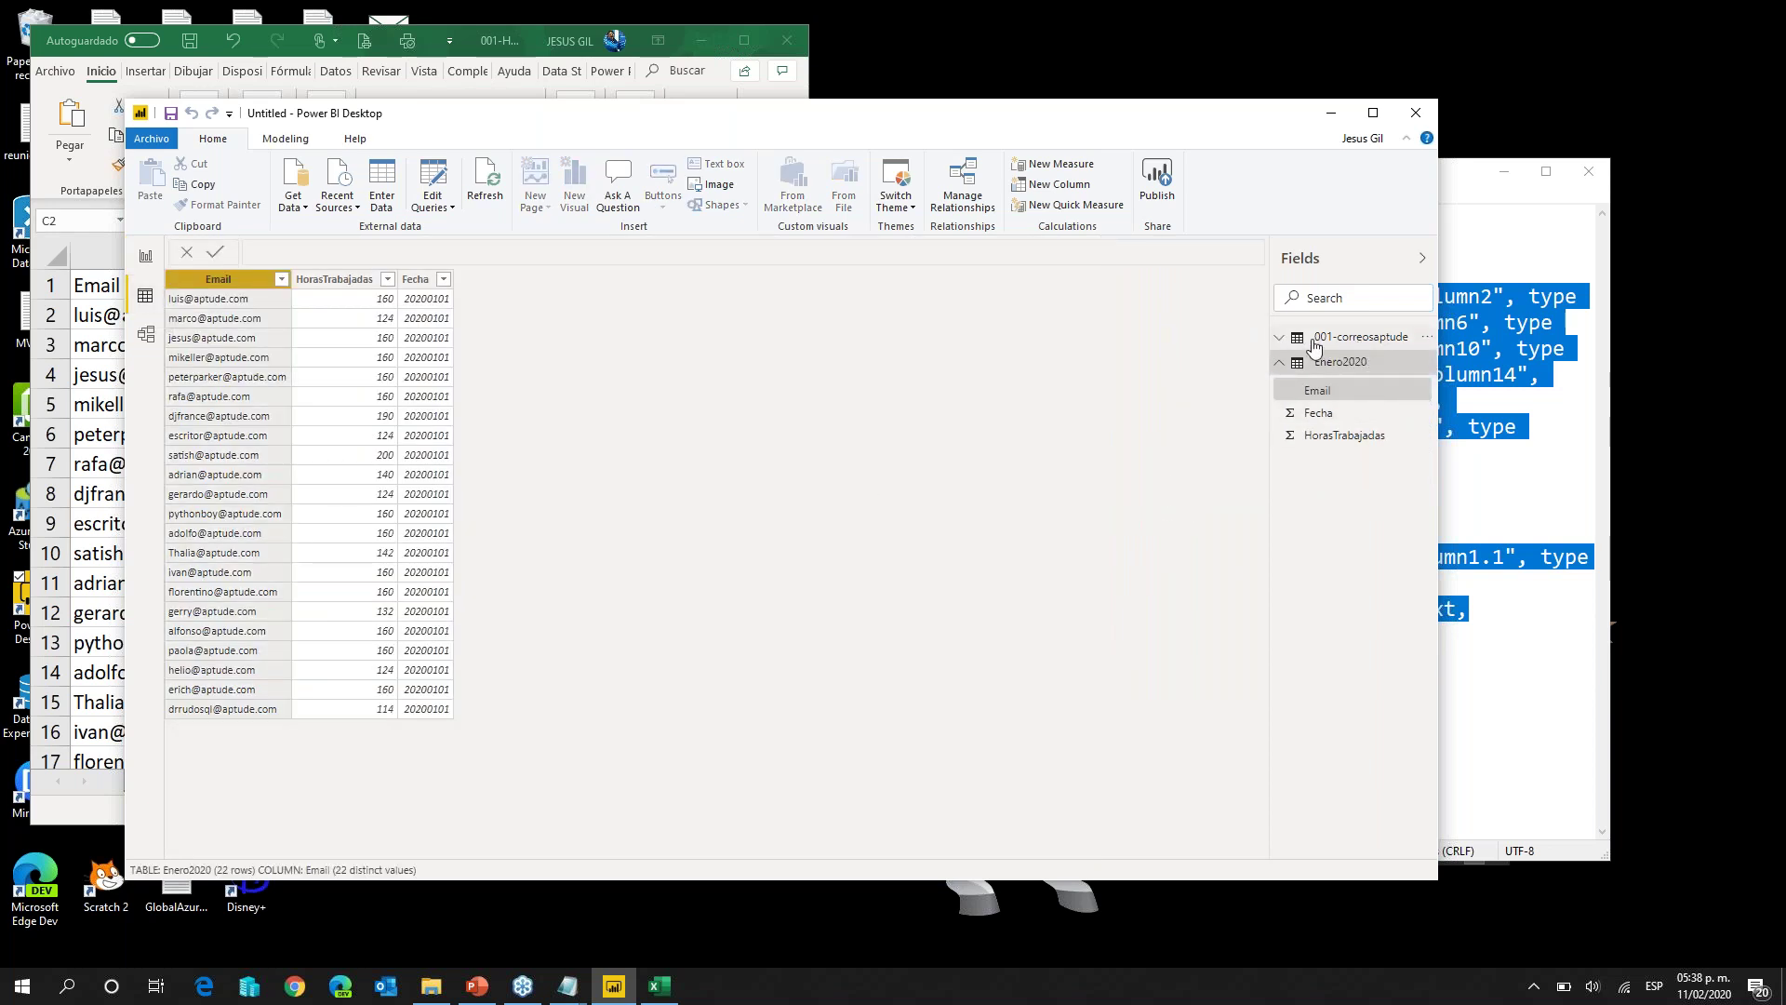
left_click(1280, 339)
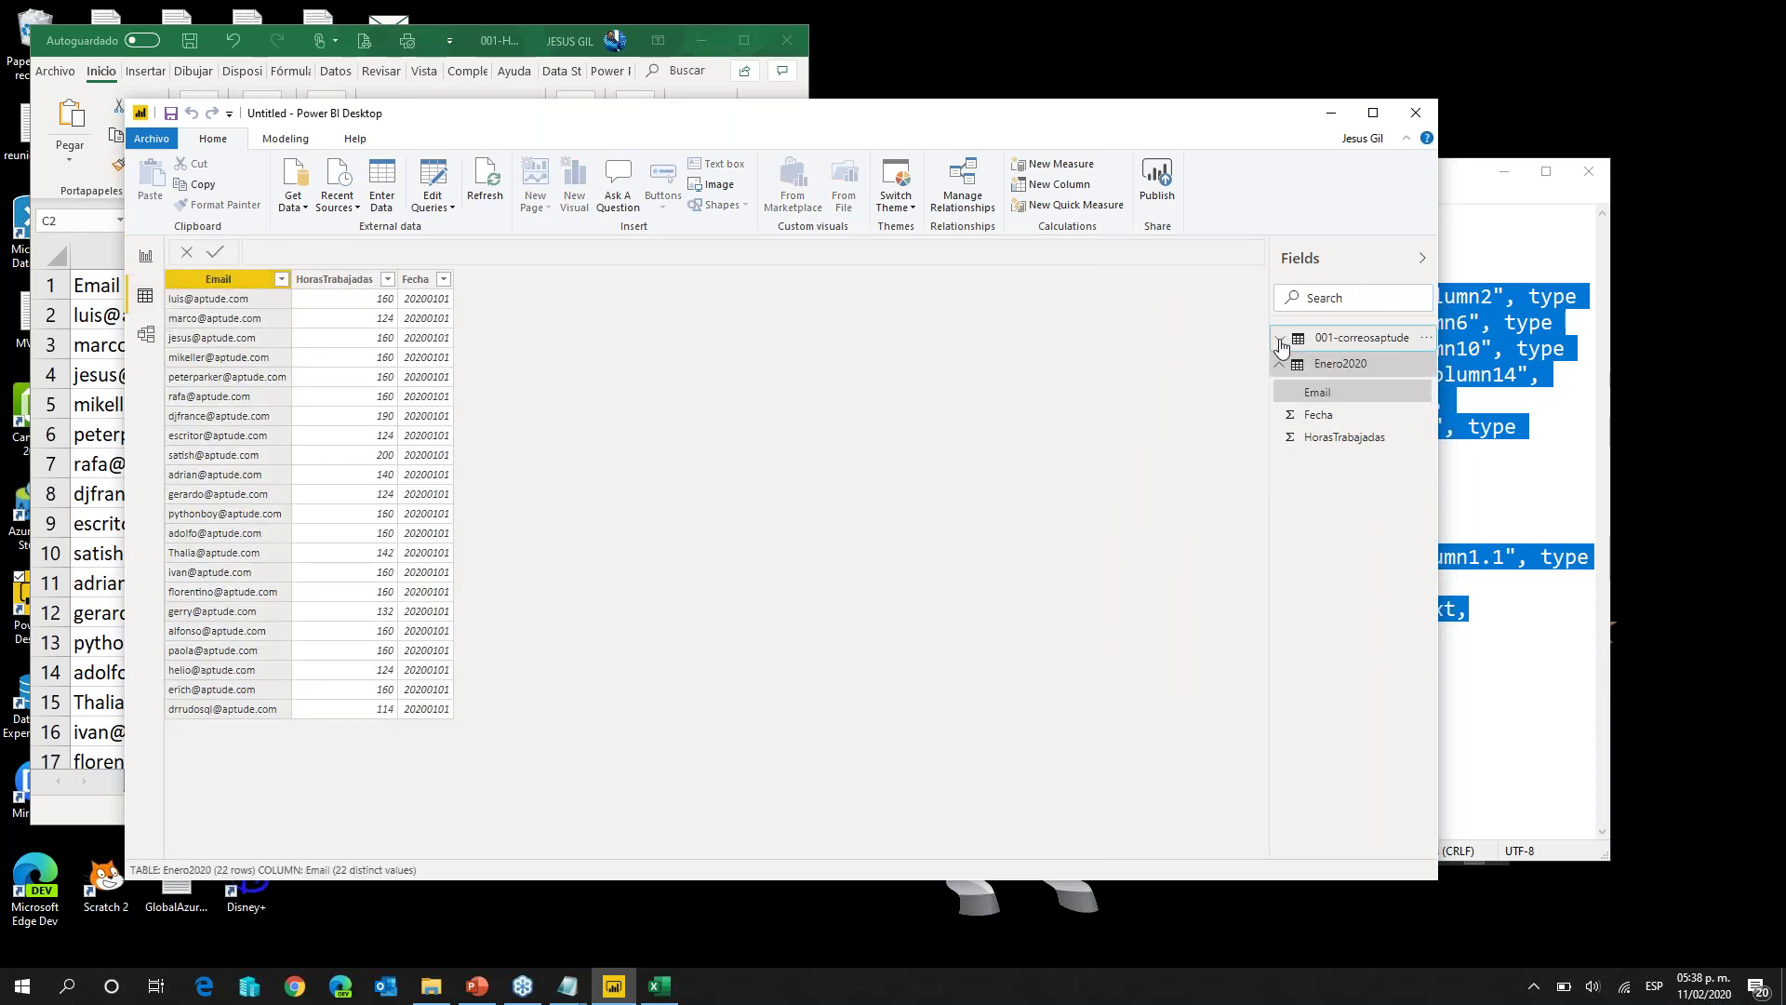
left_click(1332, 367)
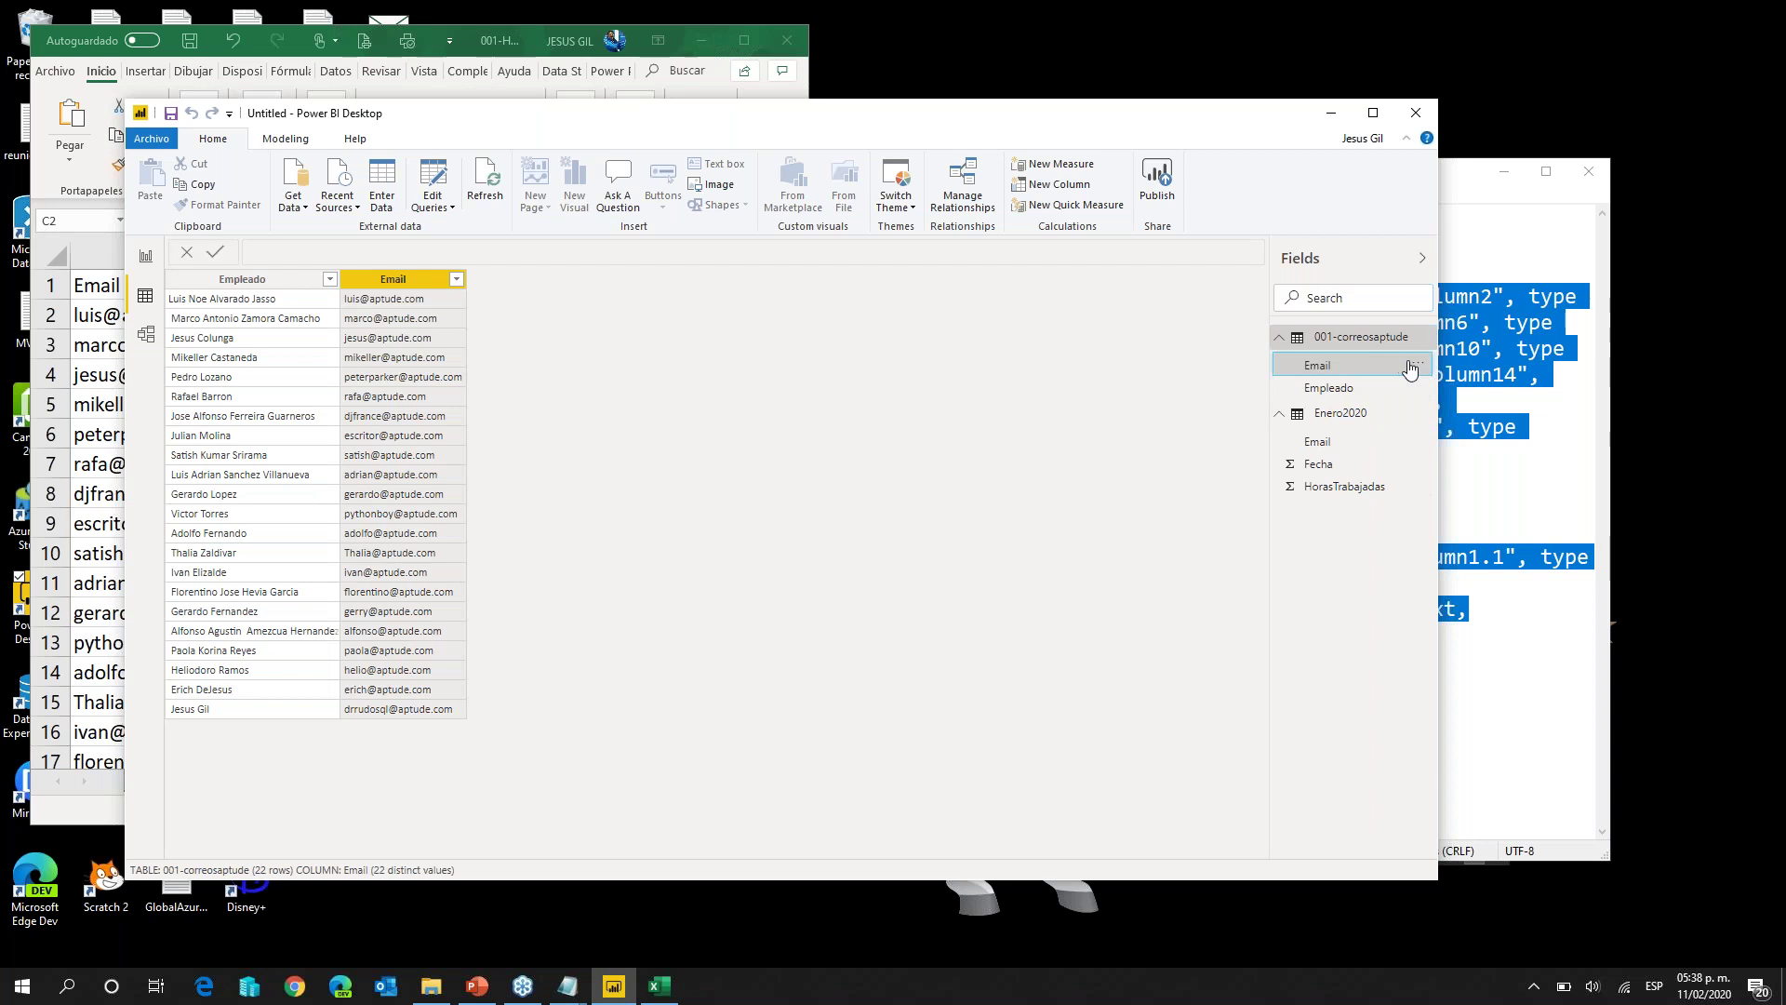
Step: Hide the Email field of 001-correosaptude and the Fecha field of Enero2020 in report view, and open Report view
left_click(1420, 369)
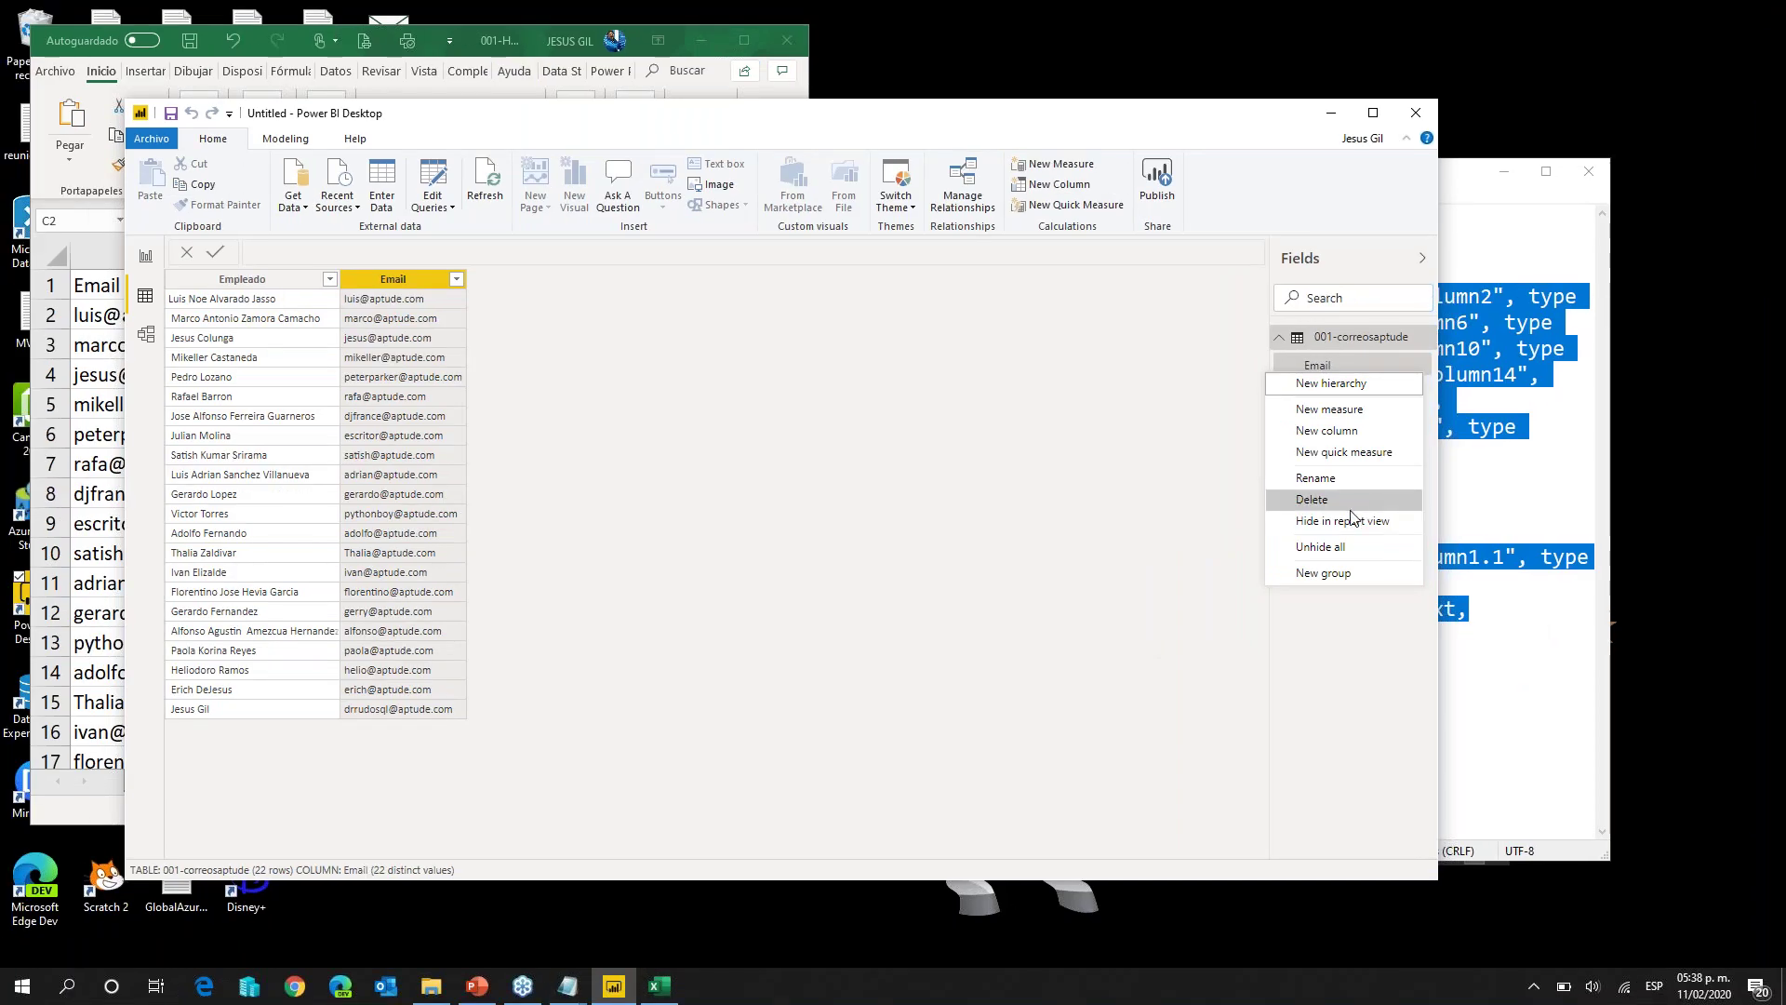
left_click(1349, 522)
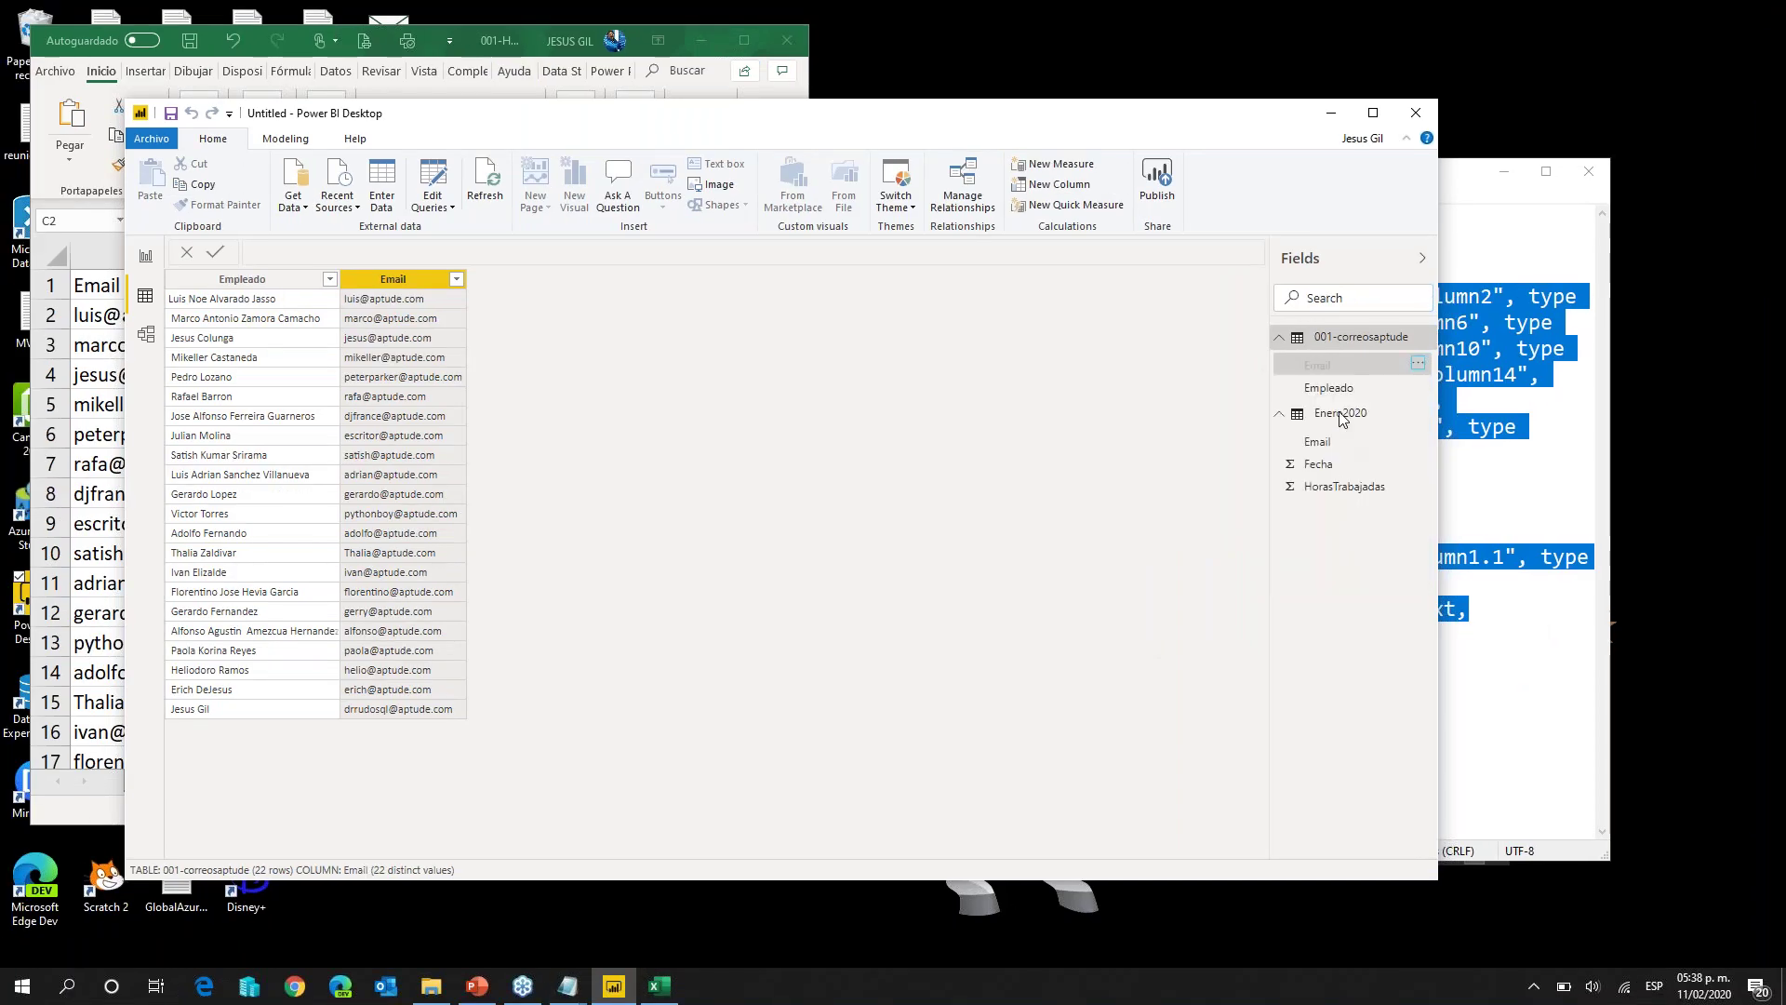
left_click(1419, 464)
left_click(1352, 614)
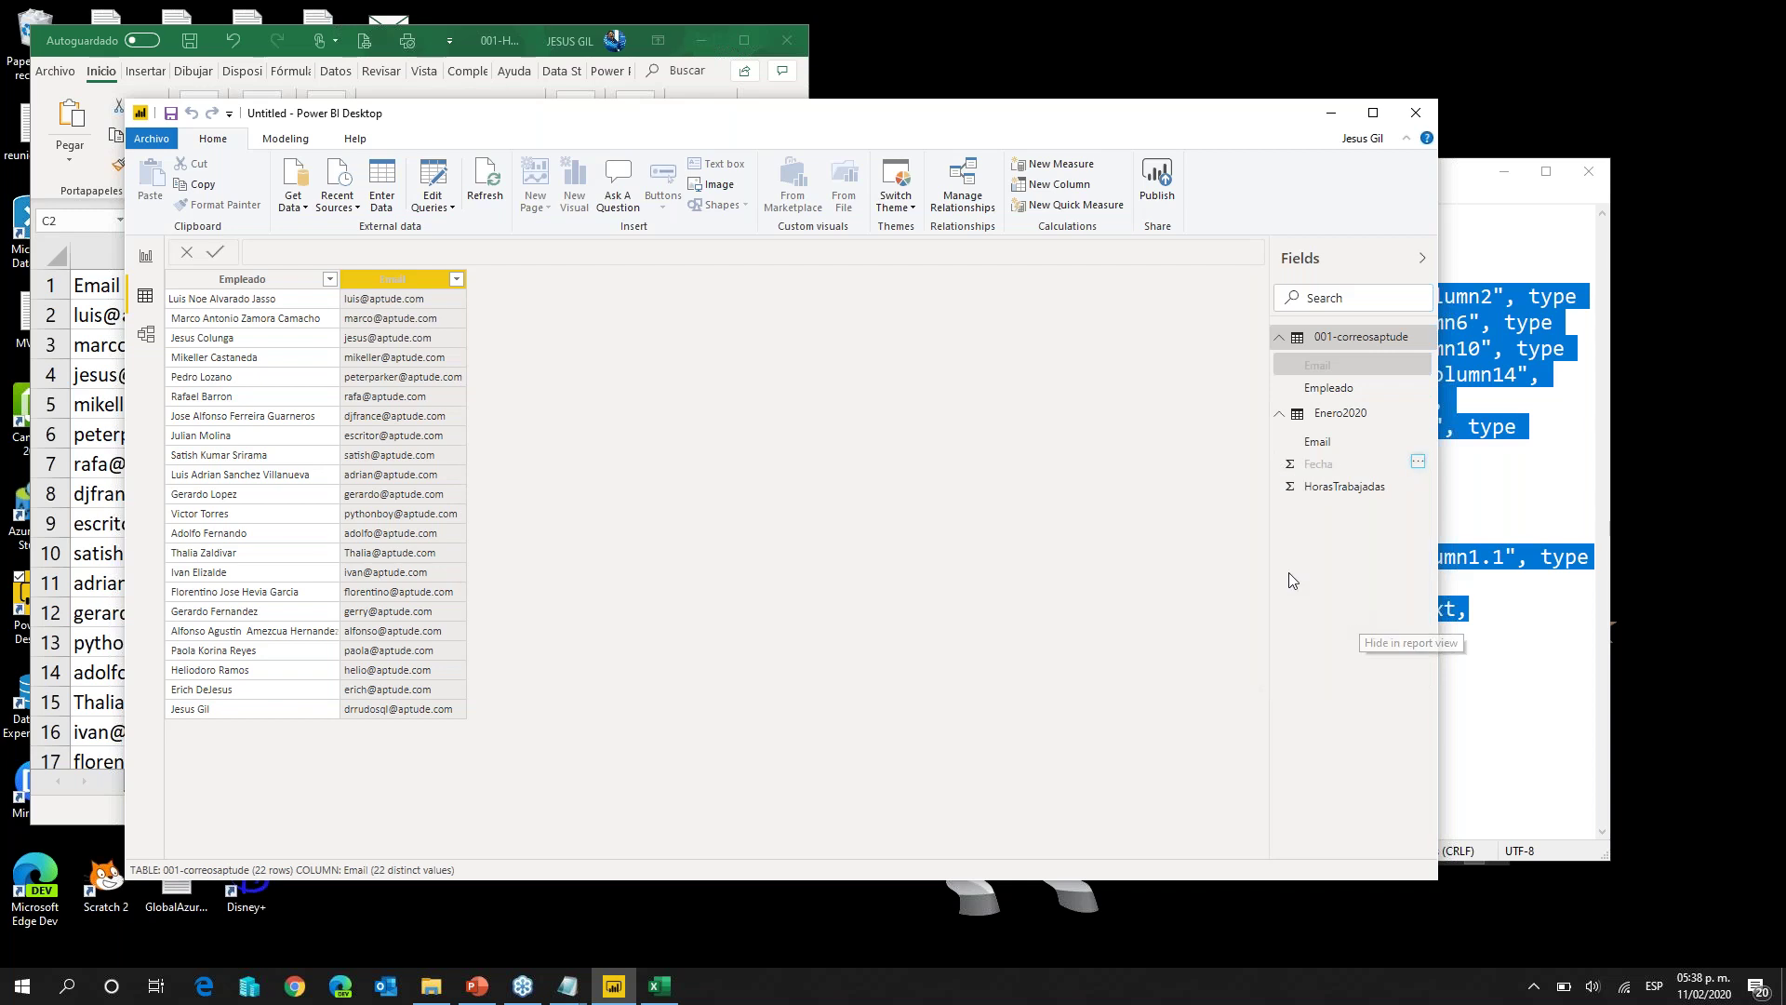
left_click(147, 259)
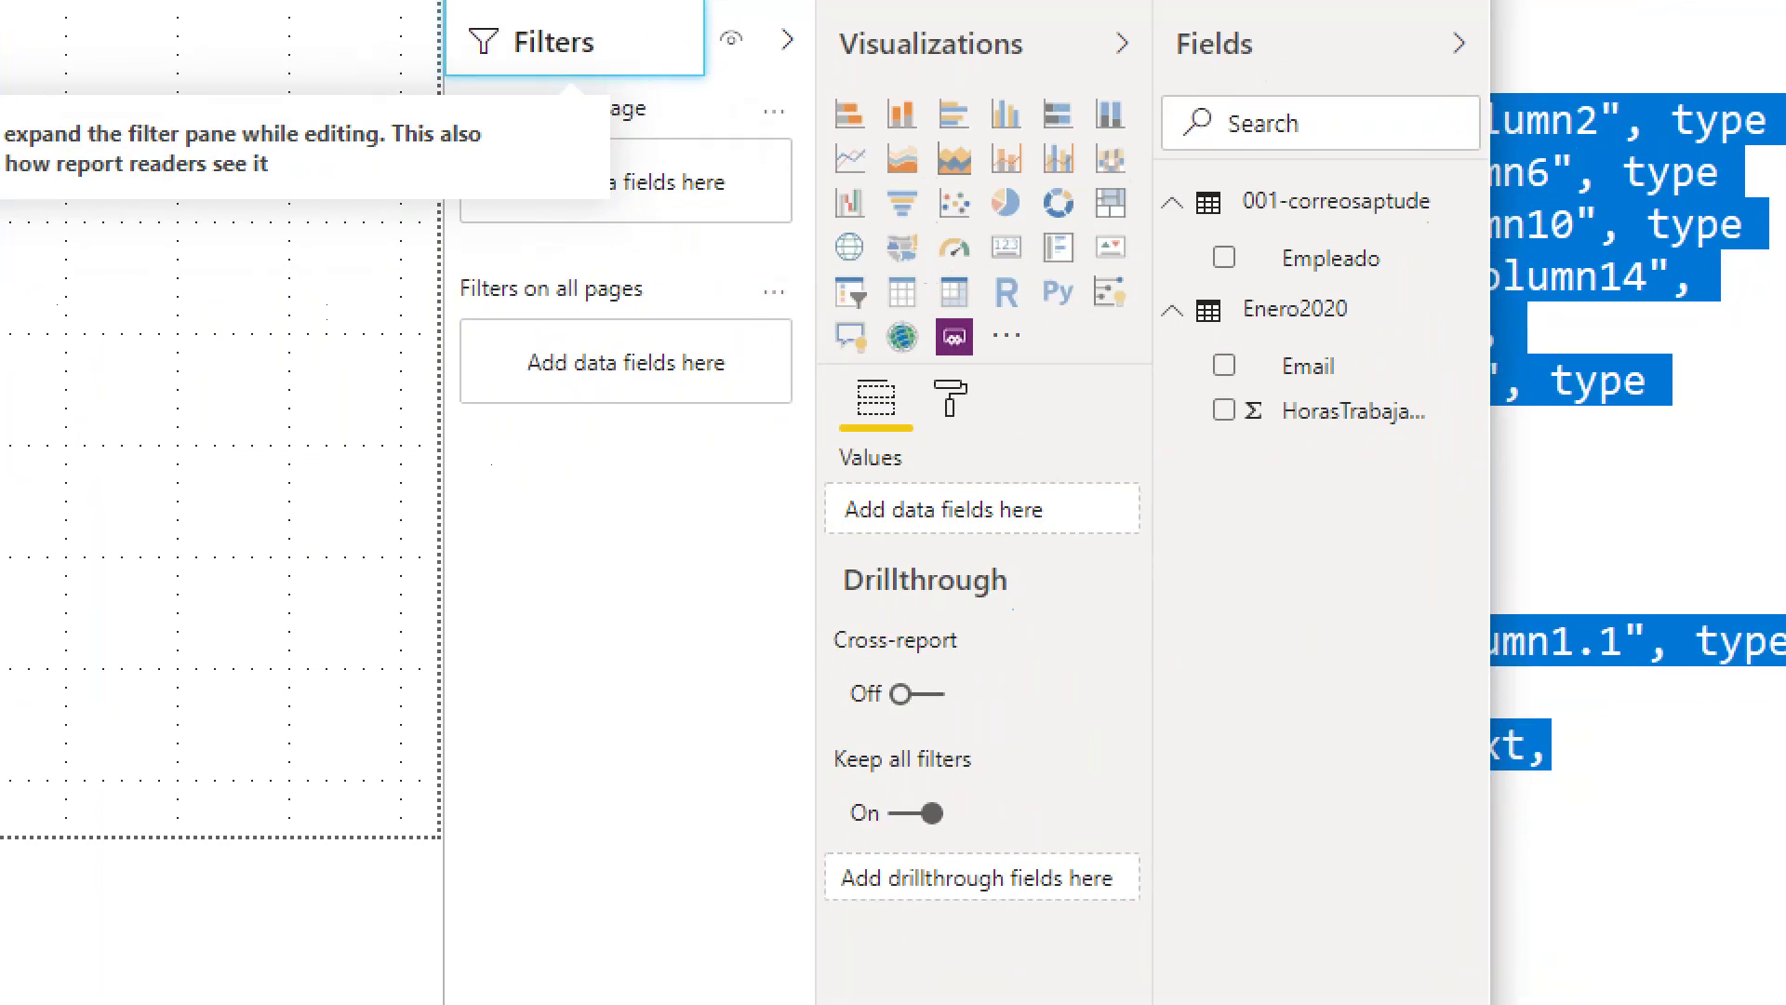
left_click_drag(1200, 258, 1045, 290)
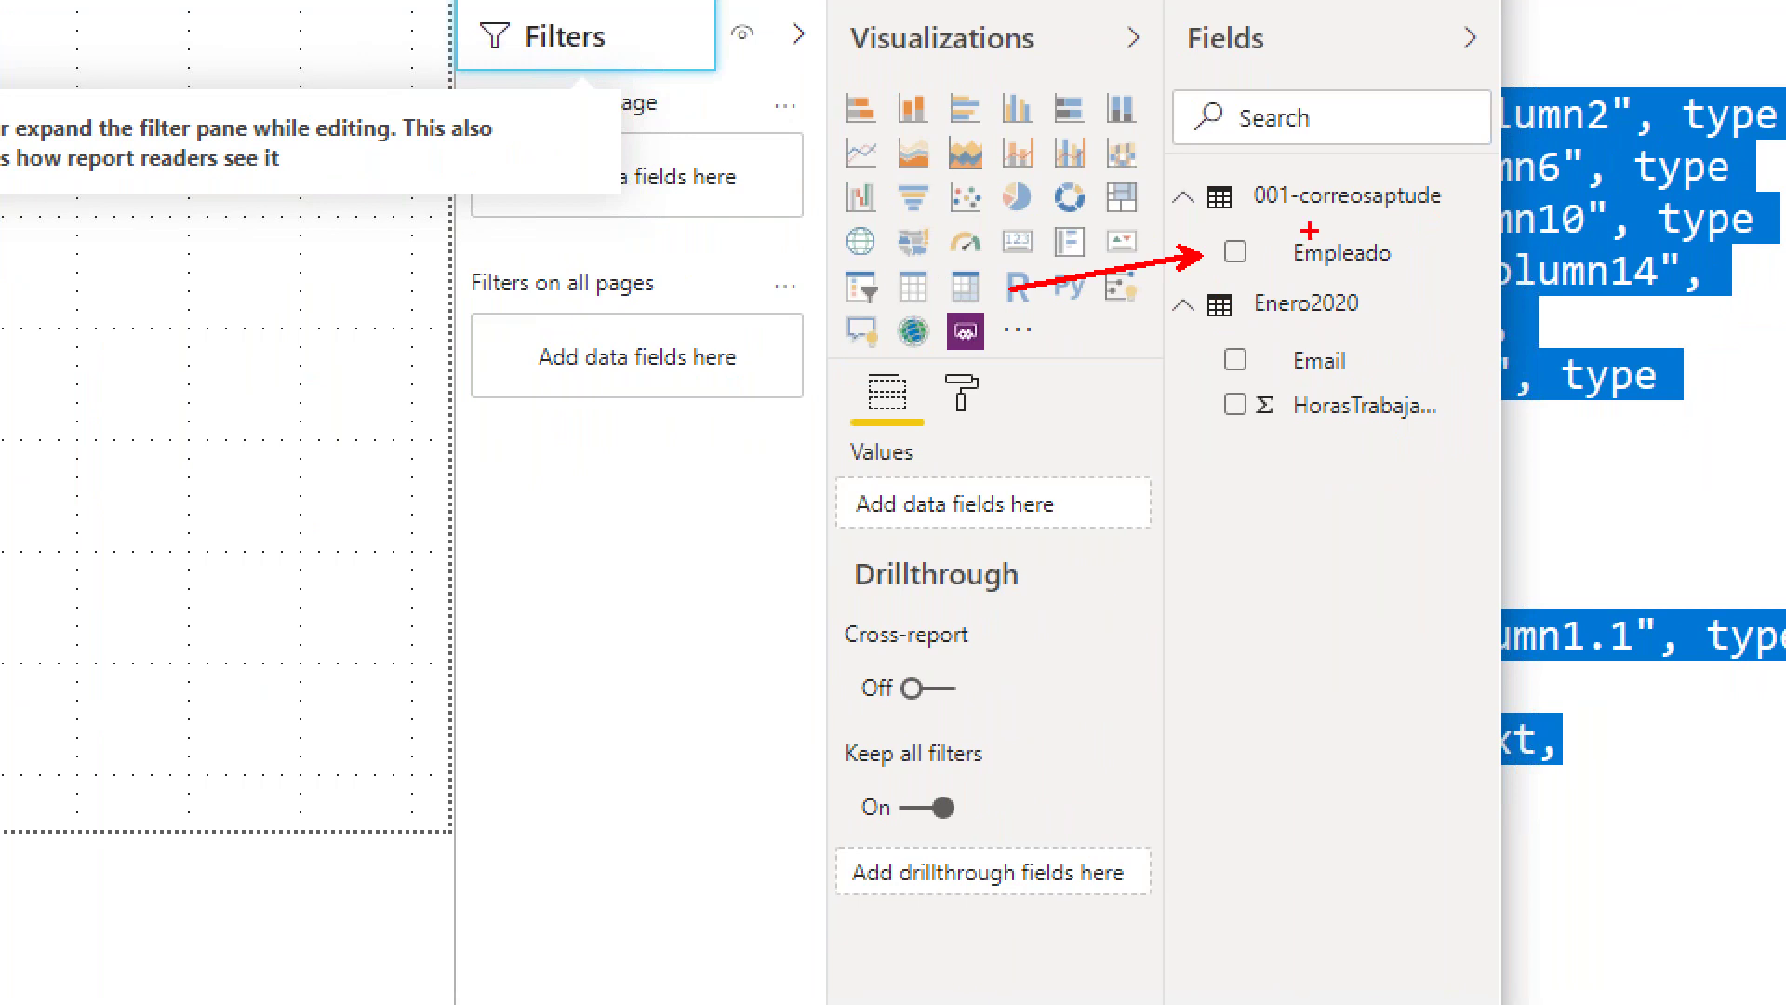
left_click_drag(1423, 323, 1387, 344)
mouse_move(1317, 459)
left_mouse_down()
mouse_move(1328, 430)
mouse_move(1354, 481)
left_mouse_up()
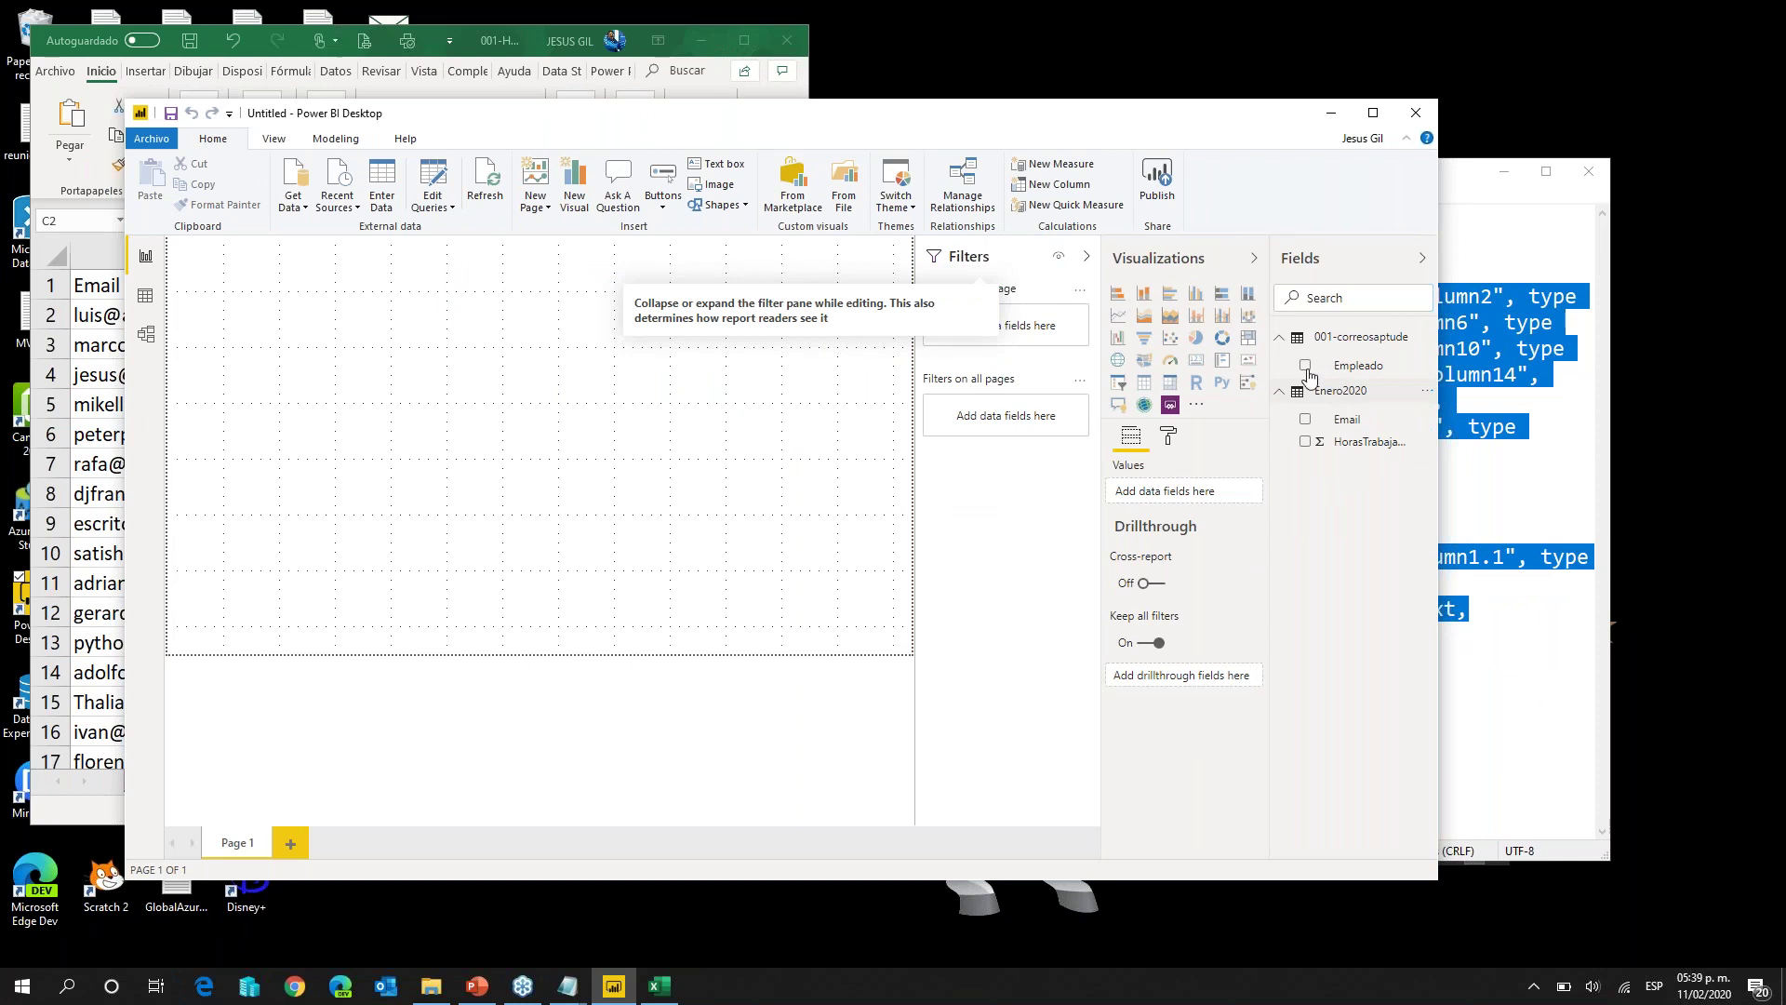
Step: Add the Empleado field to the page, enlarge its visual to about 386 by 478, and convert it to a slicer
left_click(1305, 366)
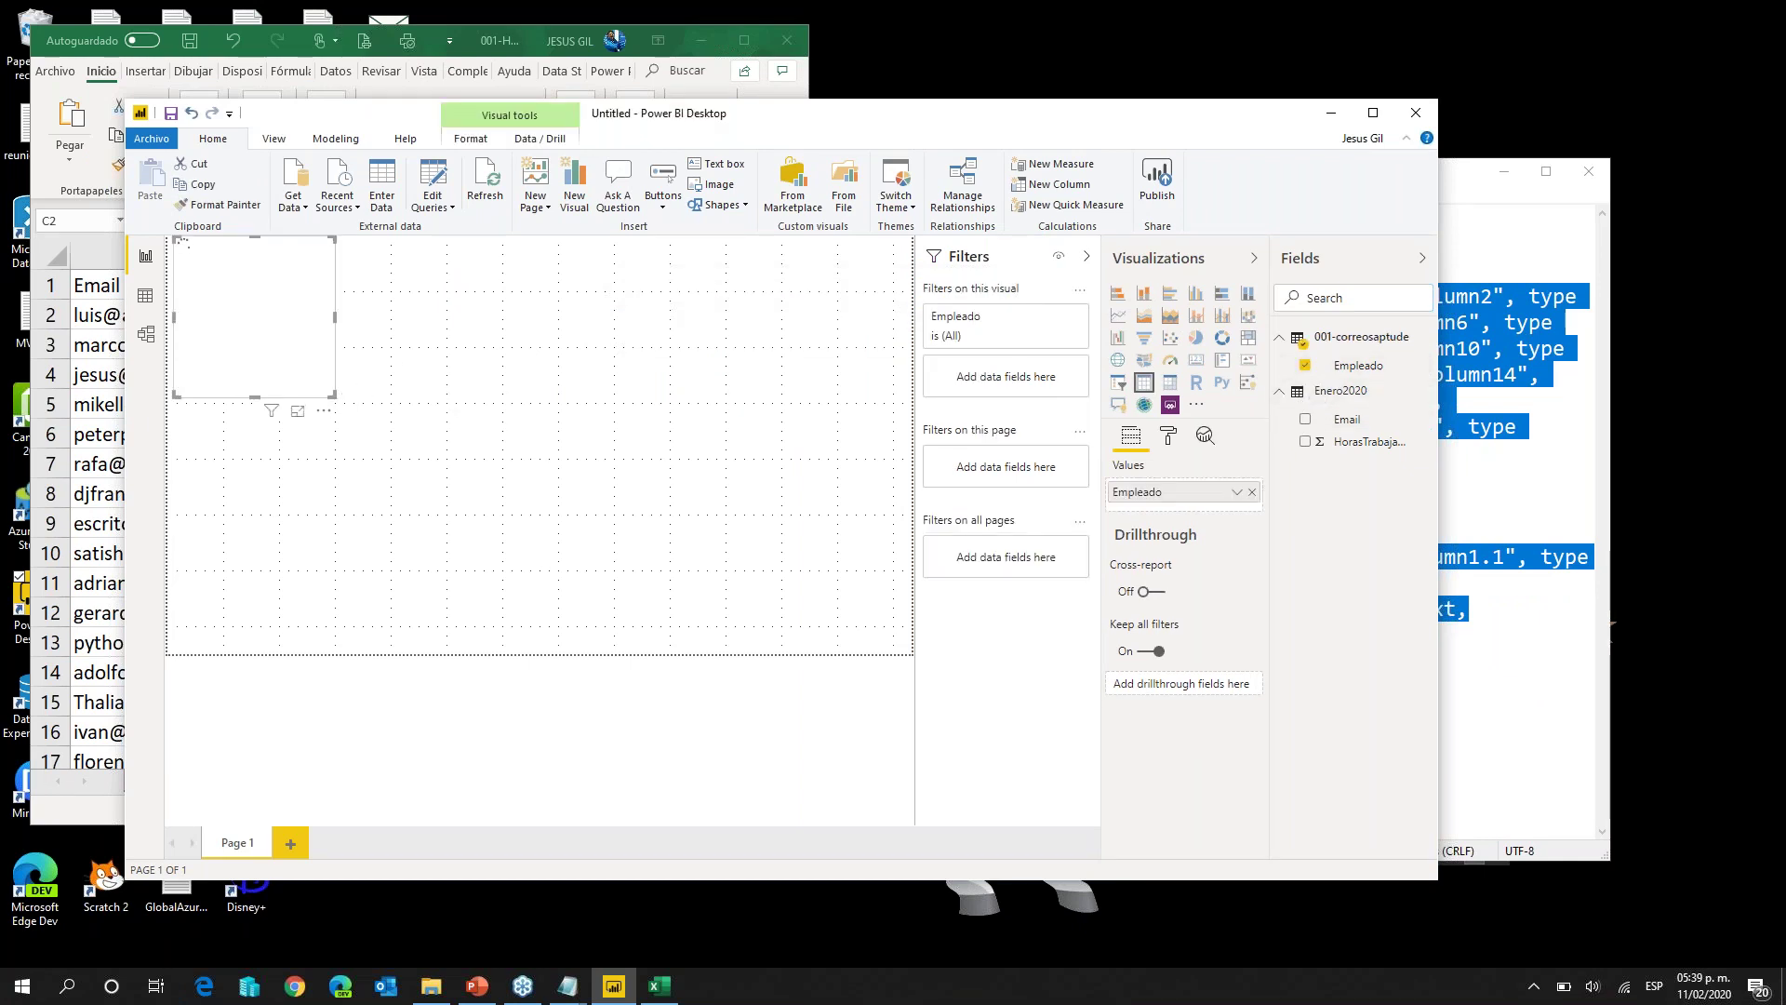
left_click(454, 538)
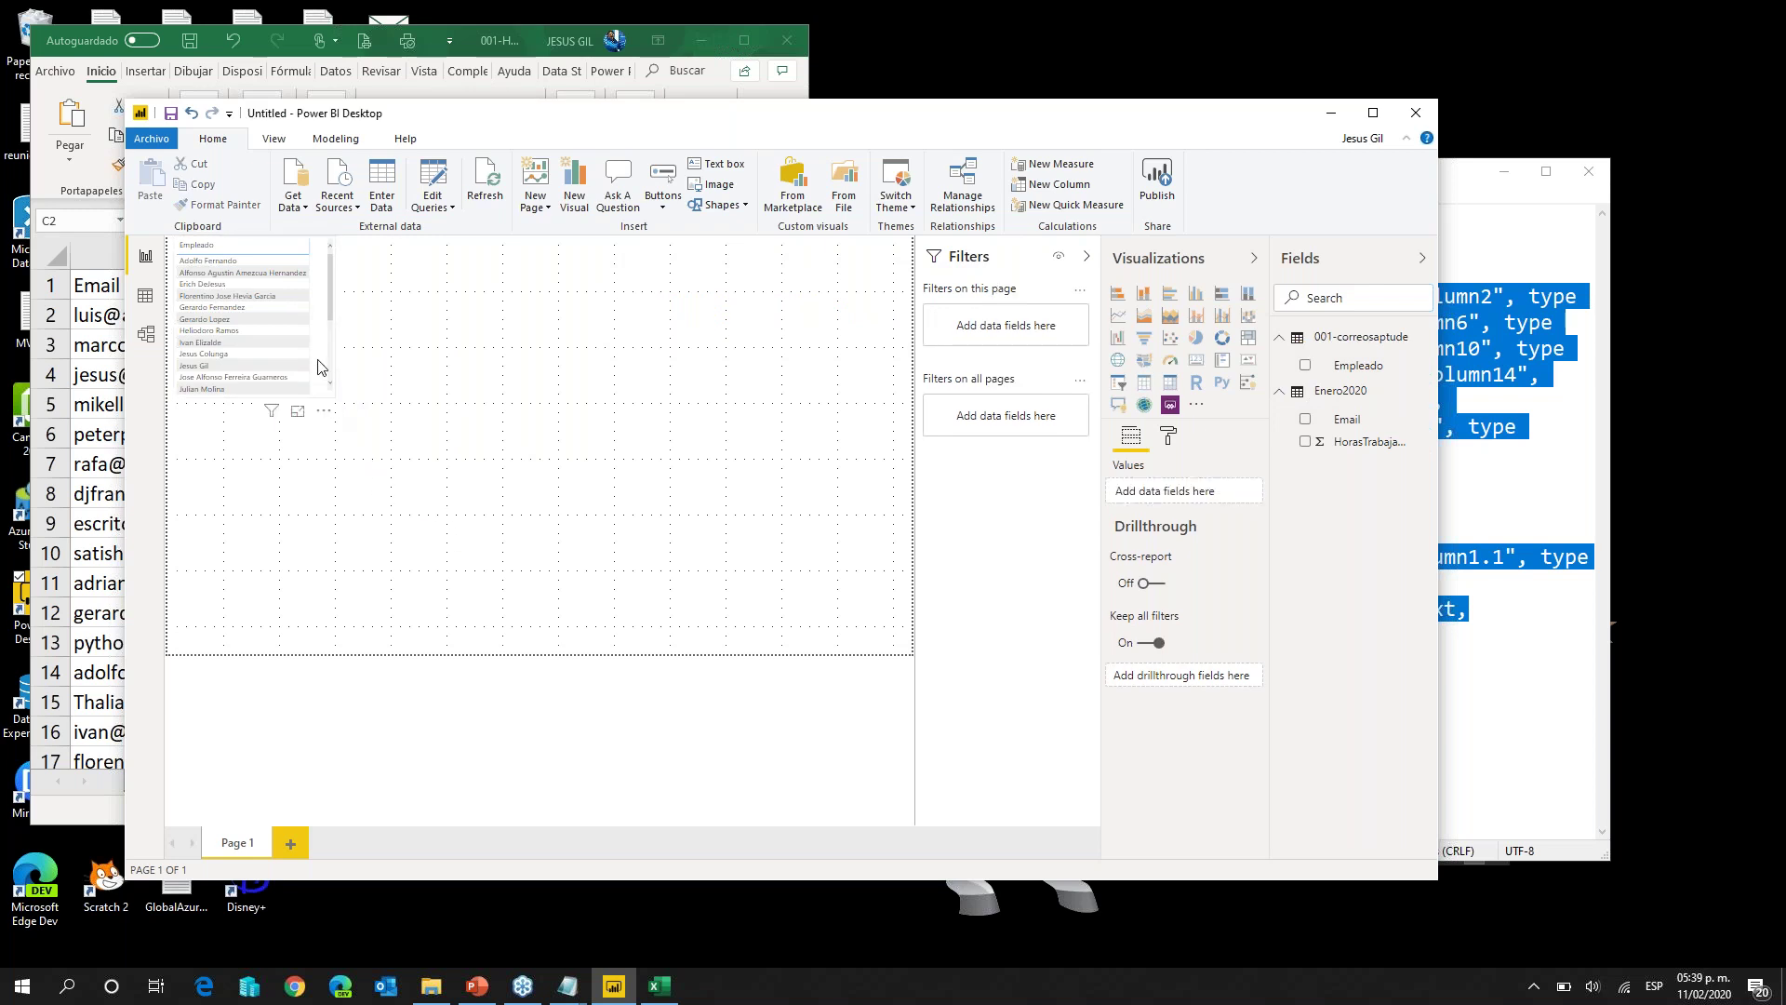
left_click(325, 367)
left_click_drag(333, 398, 394, 513)
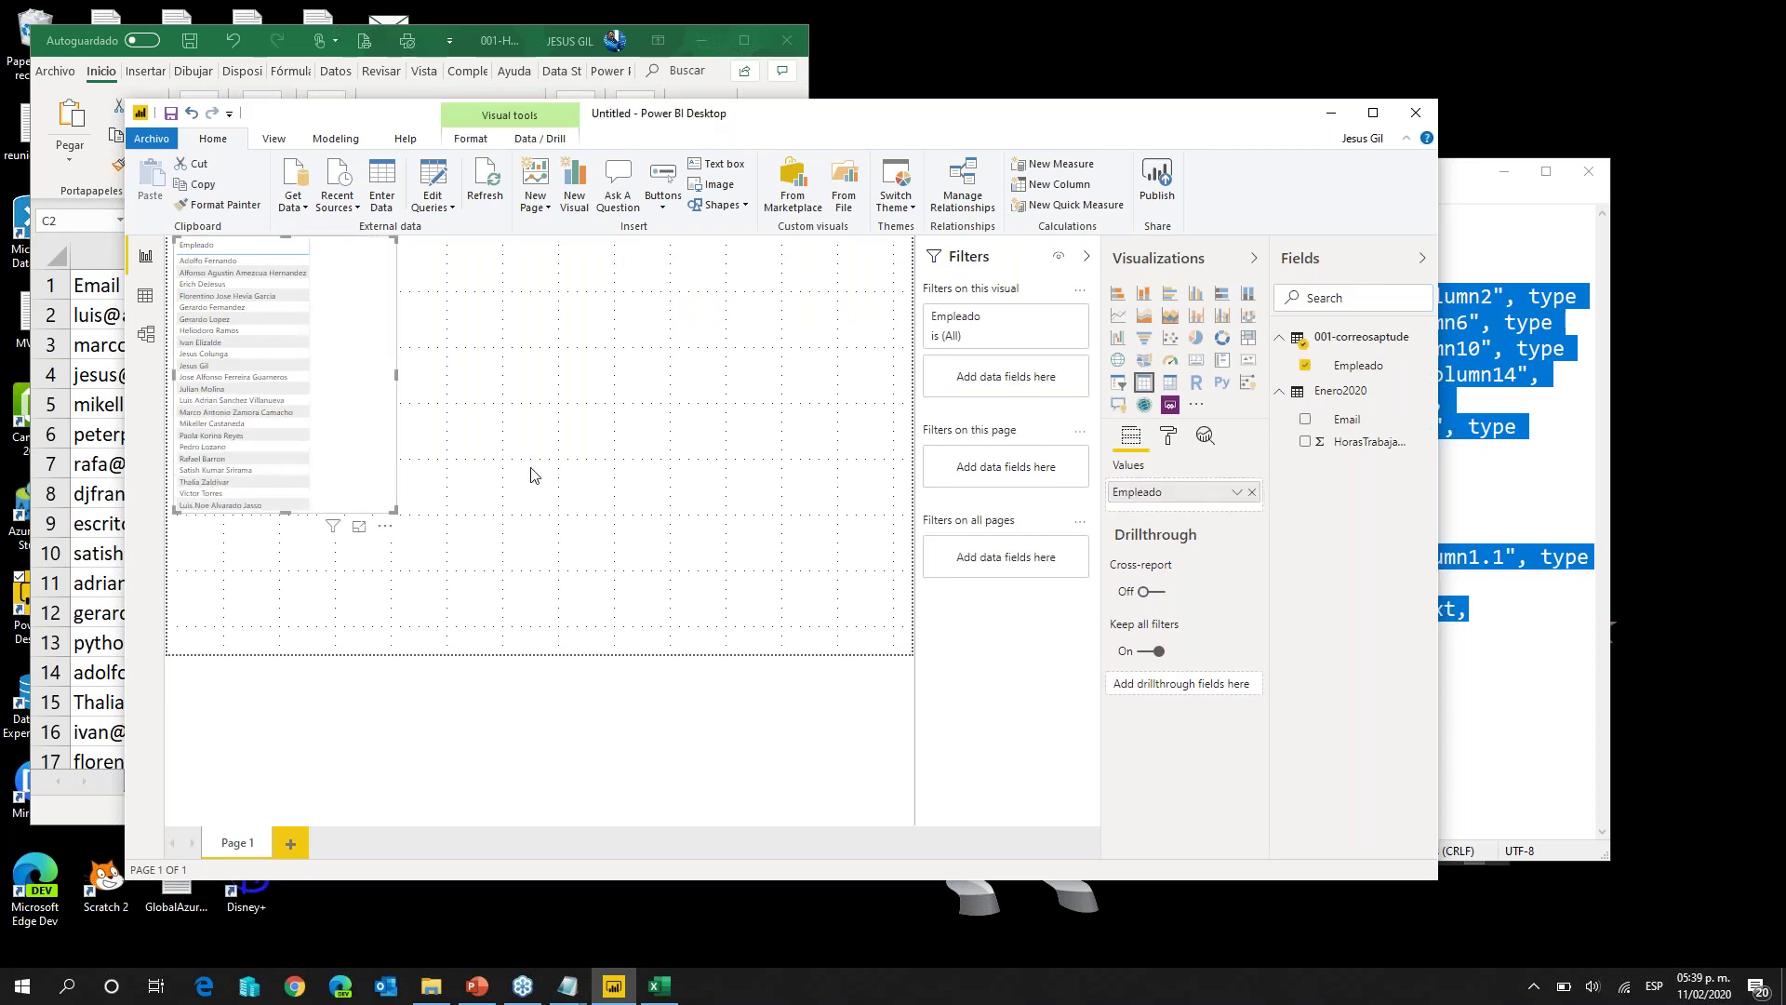
left_click(1119, 381)
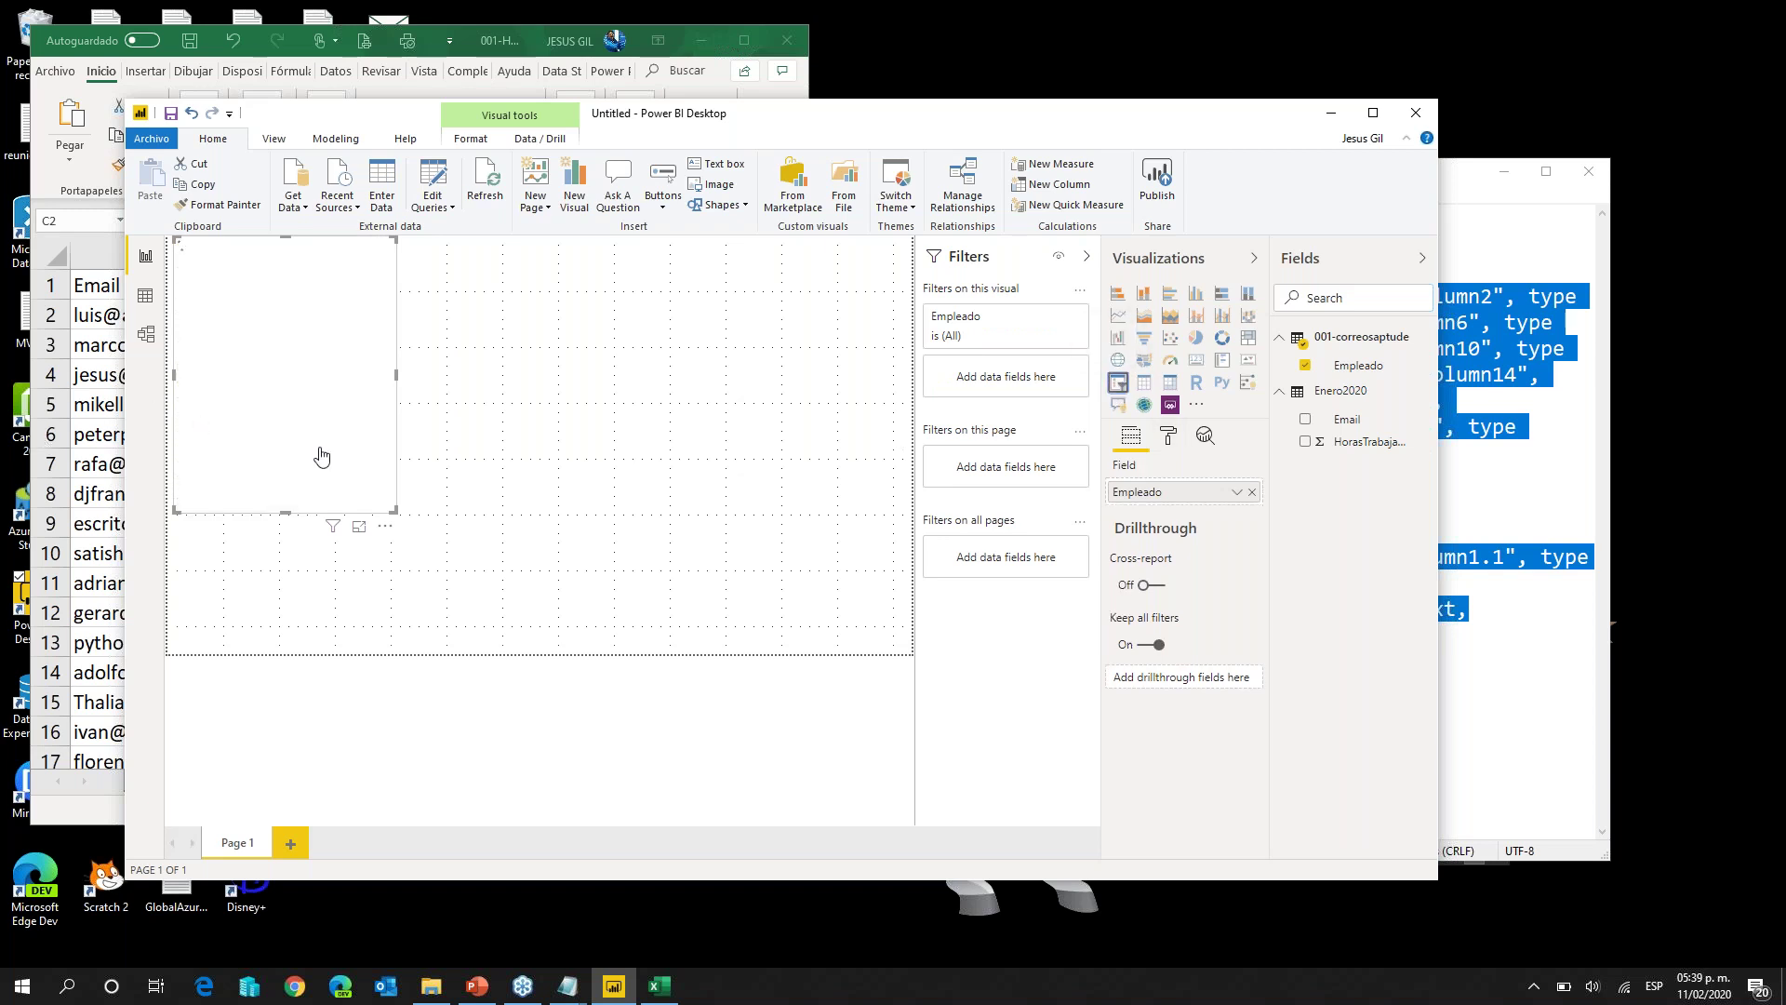
Step: Examine the Empleado slicer's General formatting options, including its outline, orientation, position and size, and return to its field settings
left_click(1171, 438)
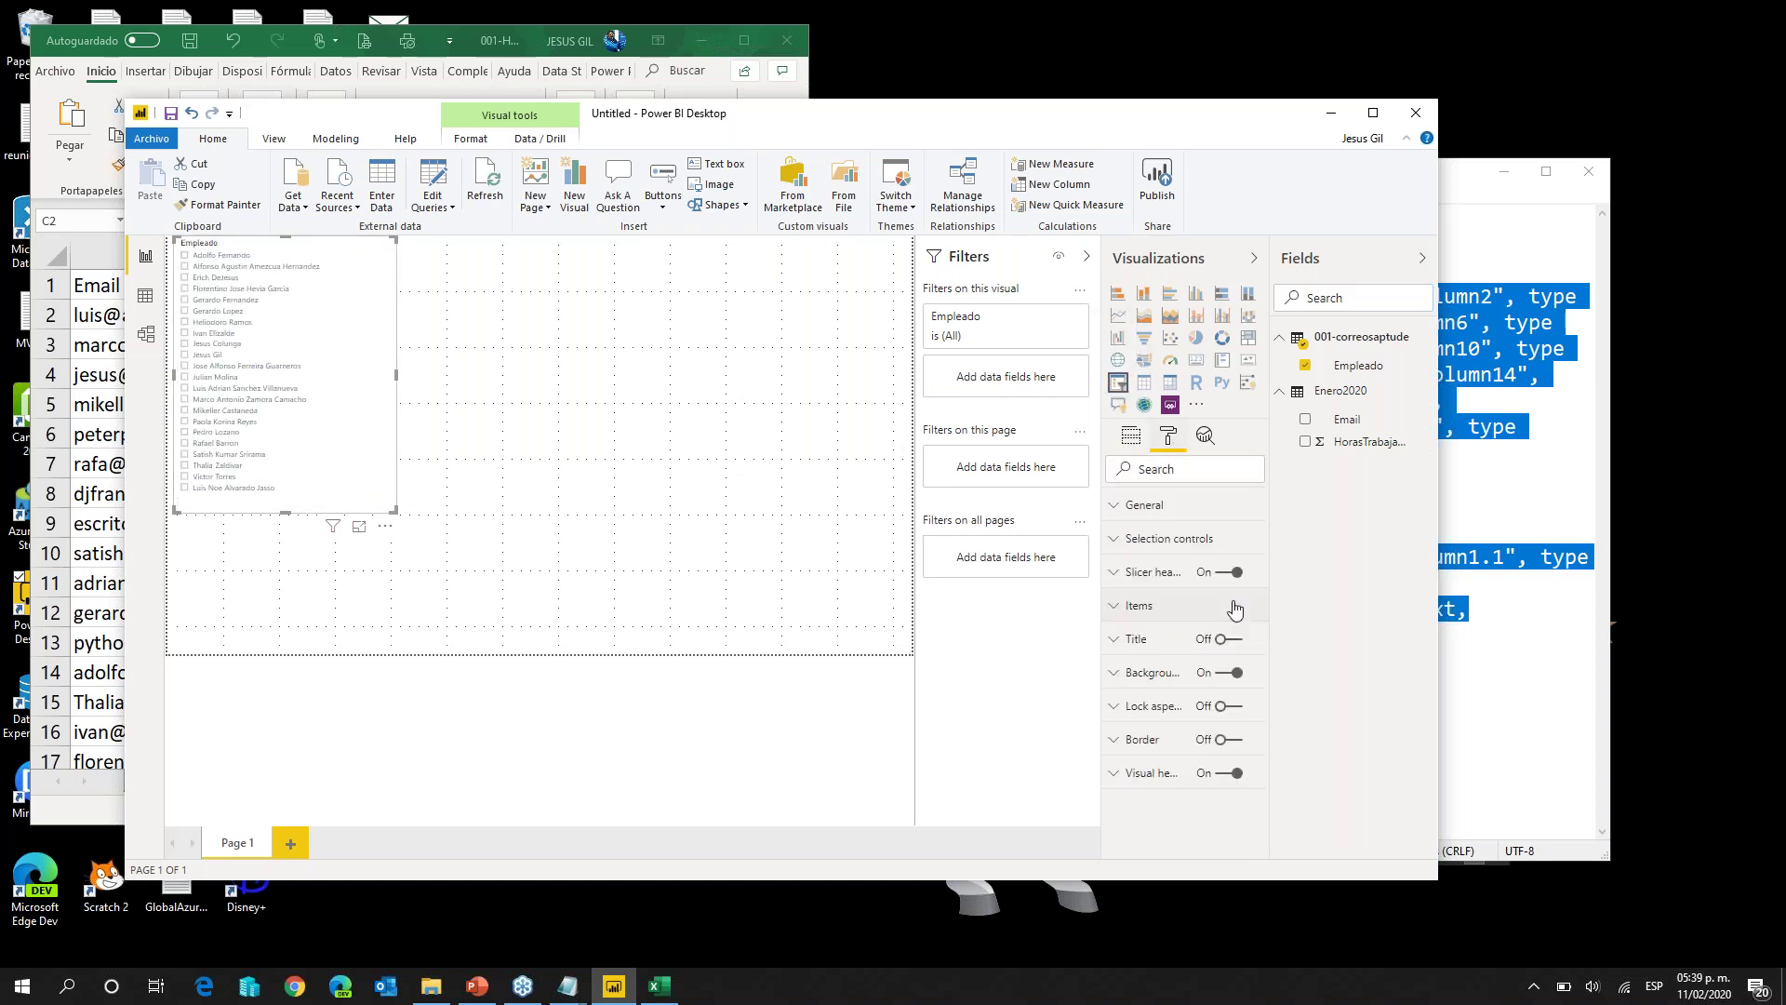
left_click(1130, 507)
scroll(1240, 670, "down", 2)
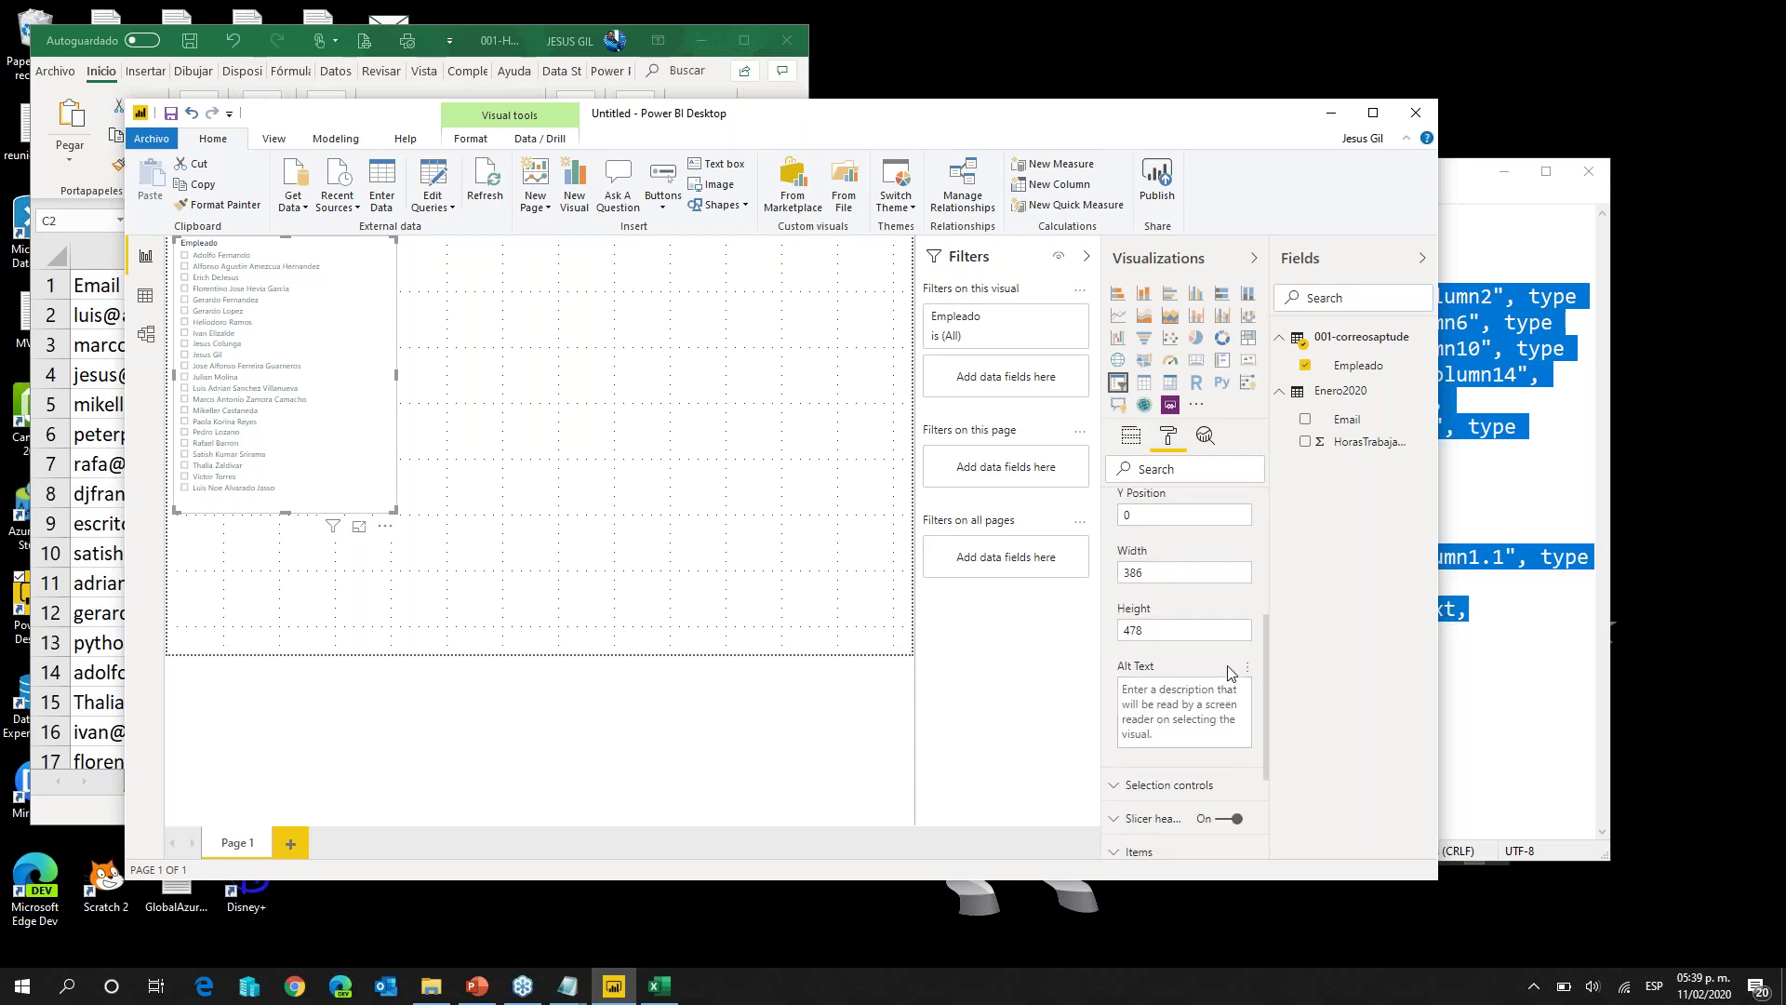
left_click_drag(1265, 666, 1236, 488)
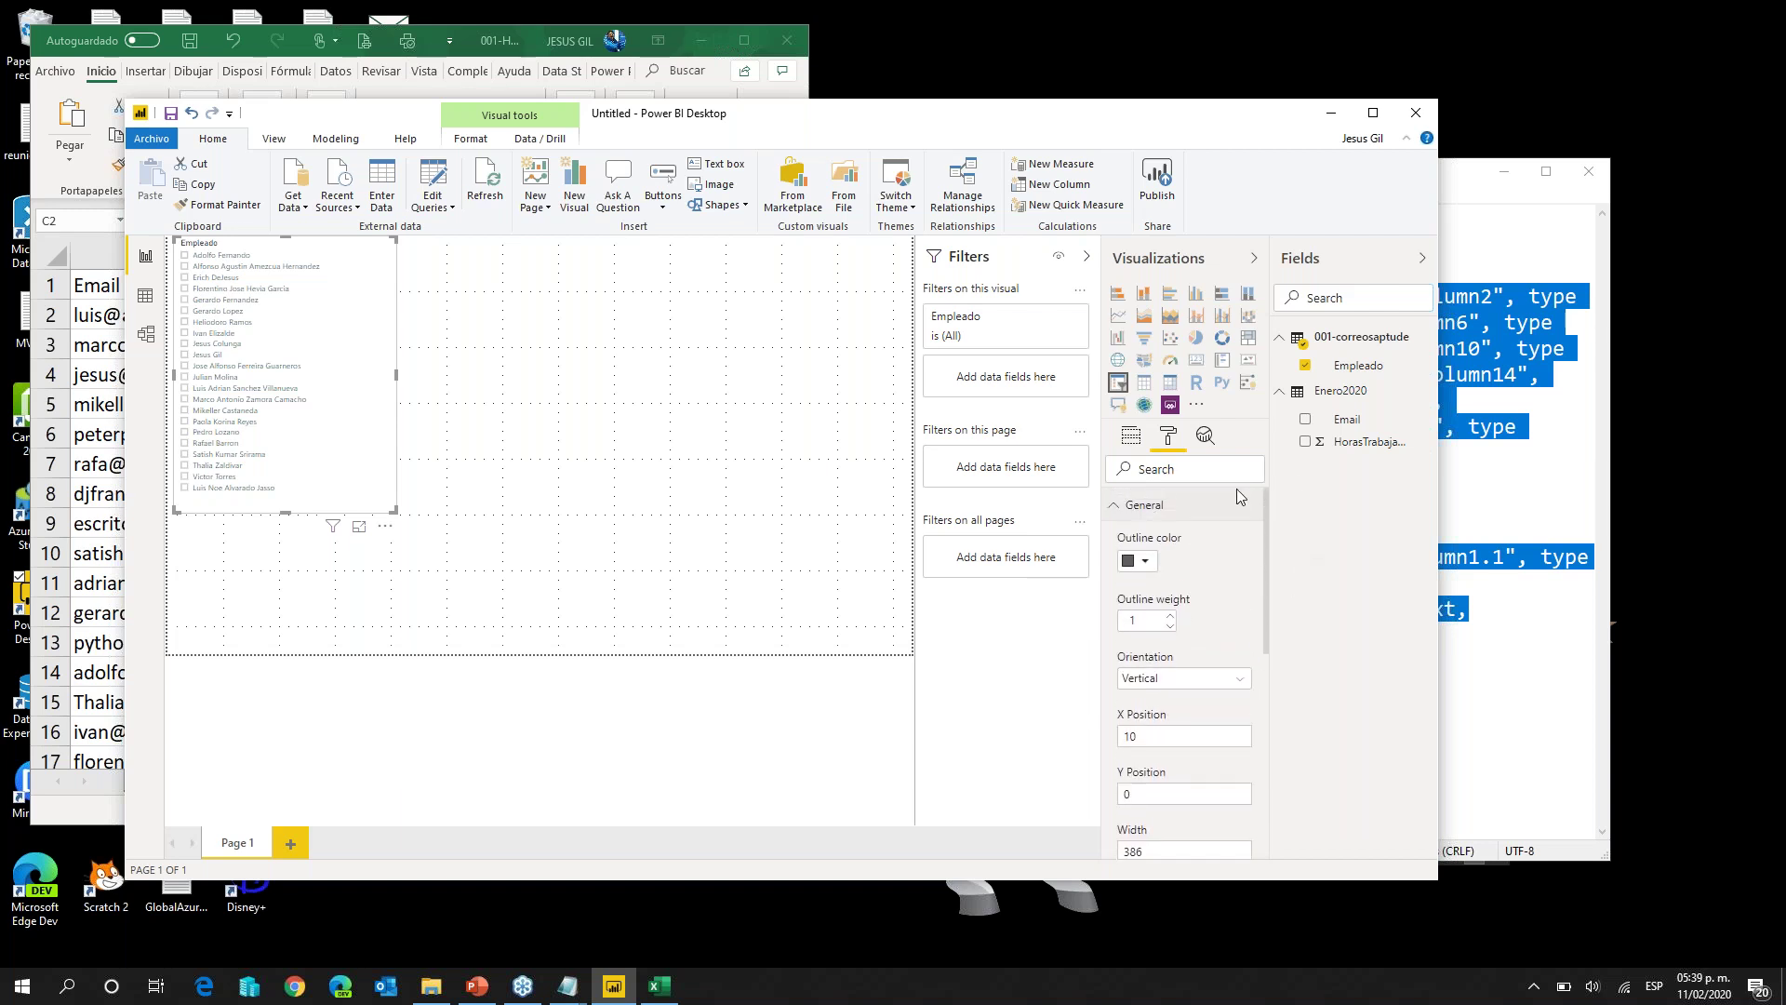
left_click(1130, 438)
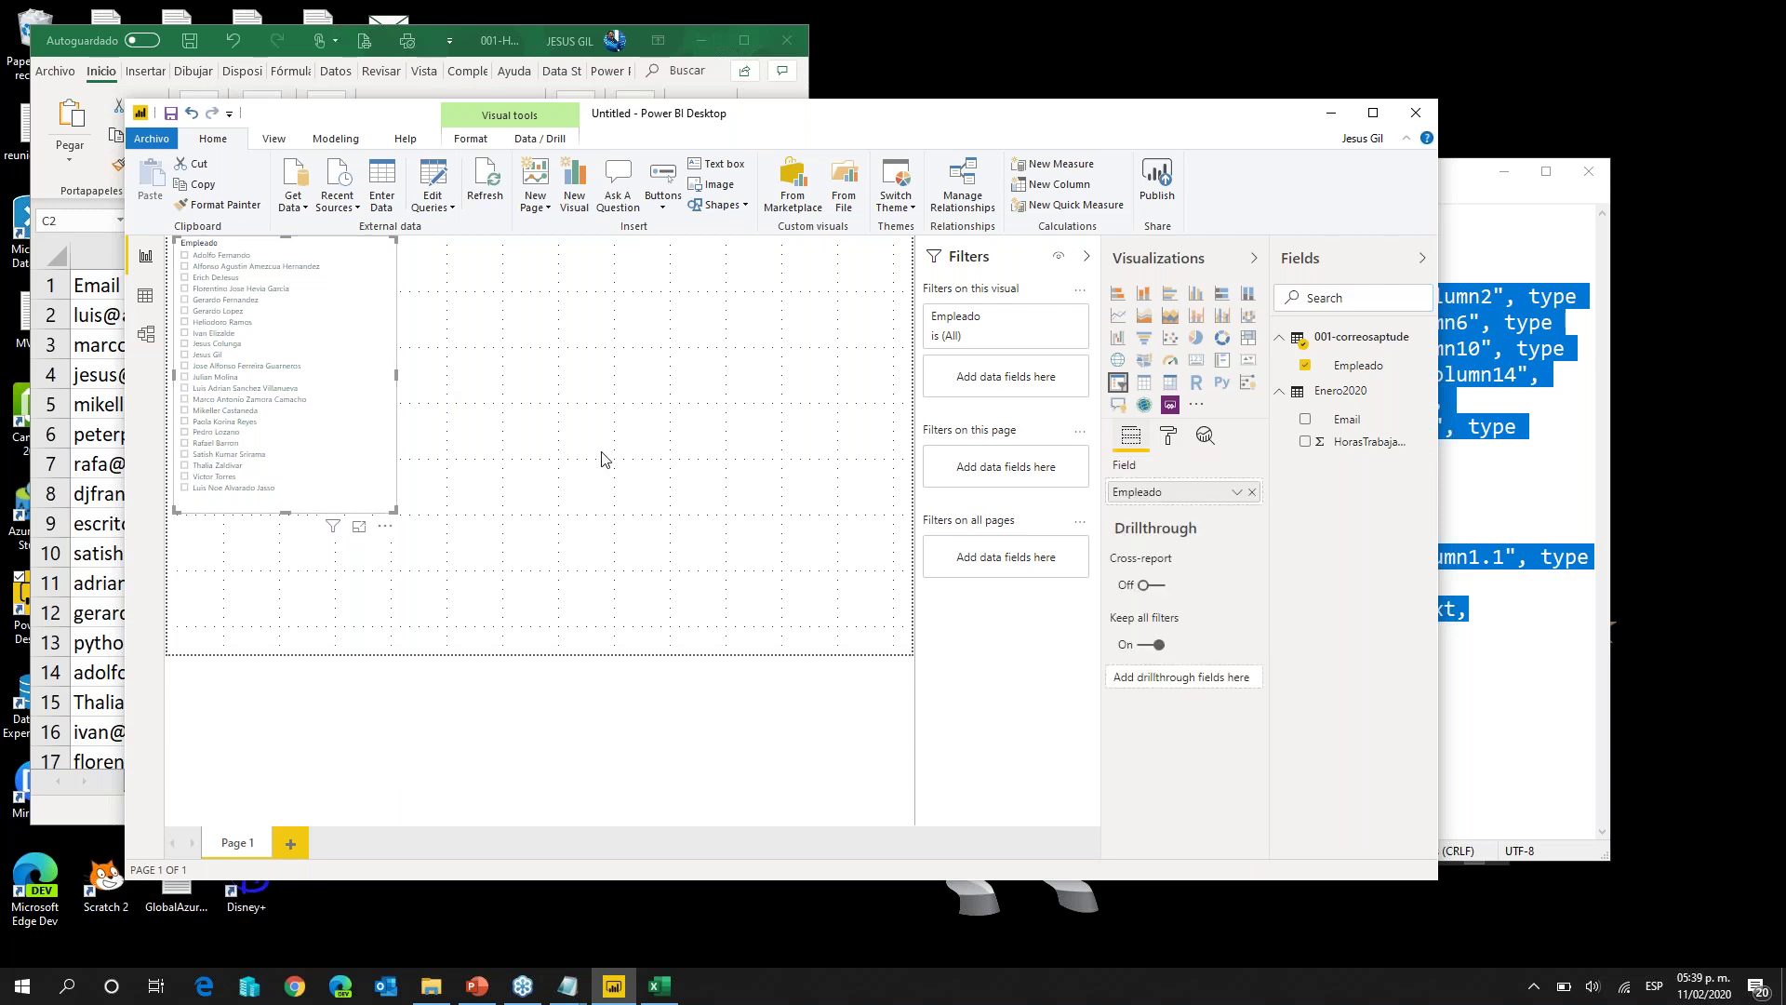
Step: Add a gauge beside the Empleado slicer, near the top of the page, with HorasTrabajadas as its value
left_click(592, 482)
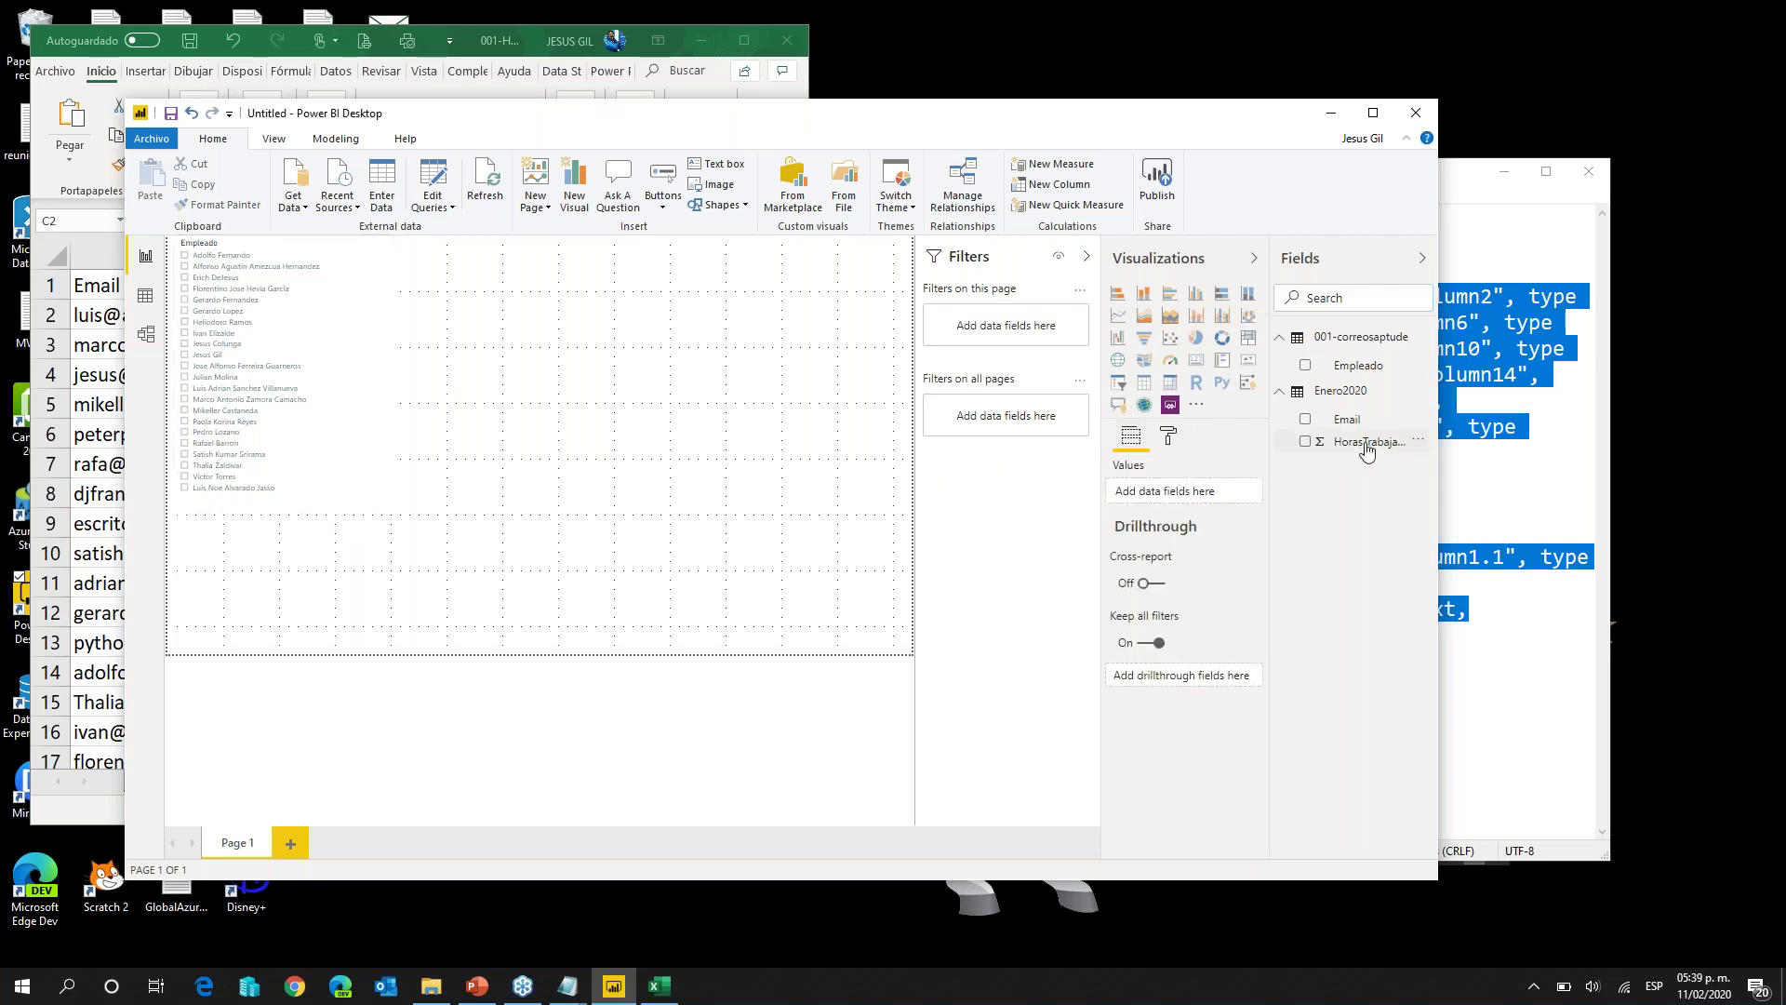
left_click(1170, 360)
left_click_drag(327, 604, 586, 323)
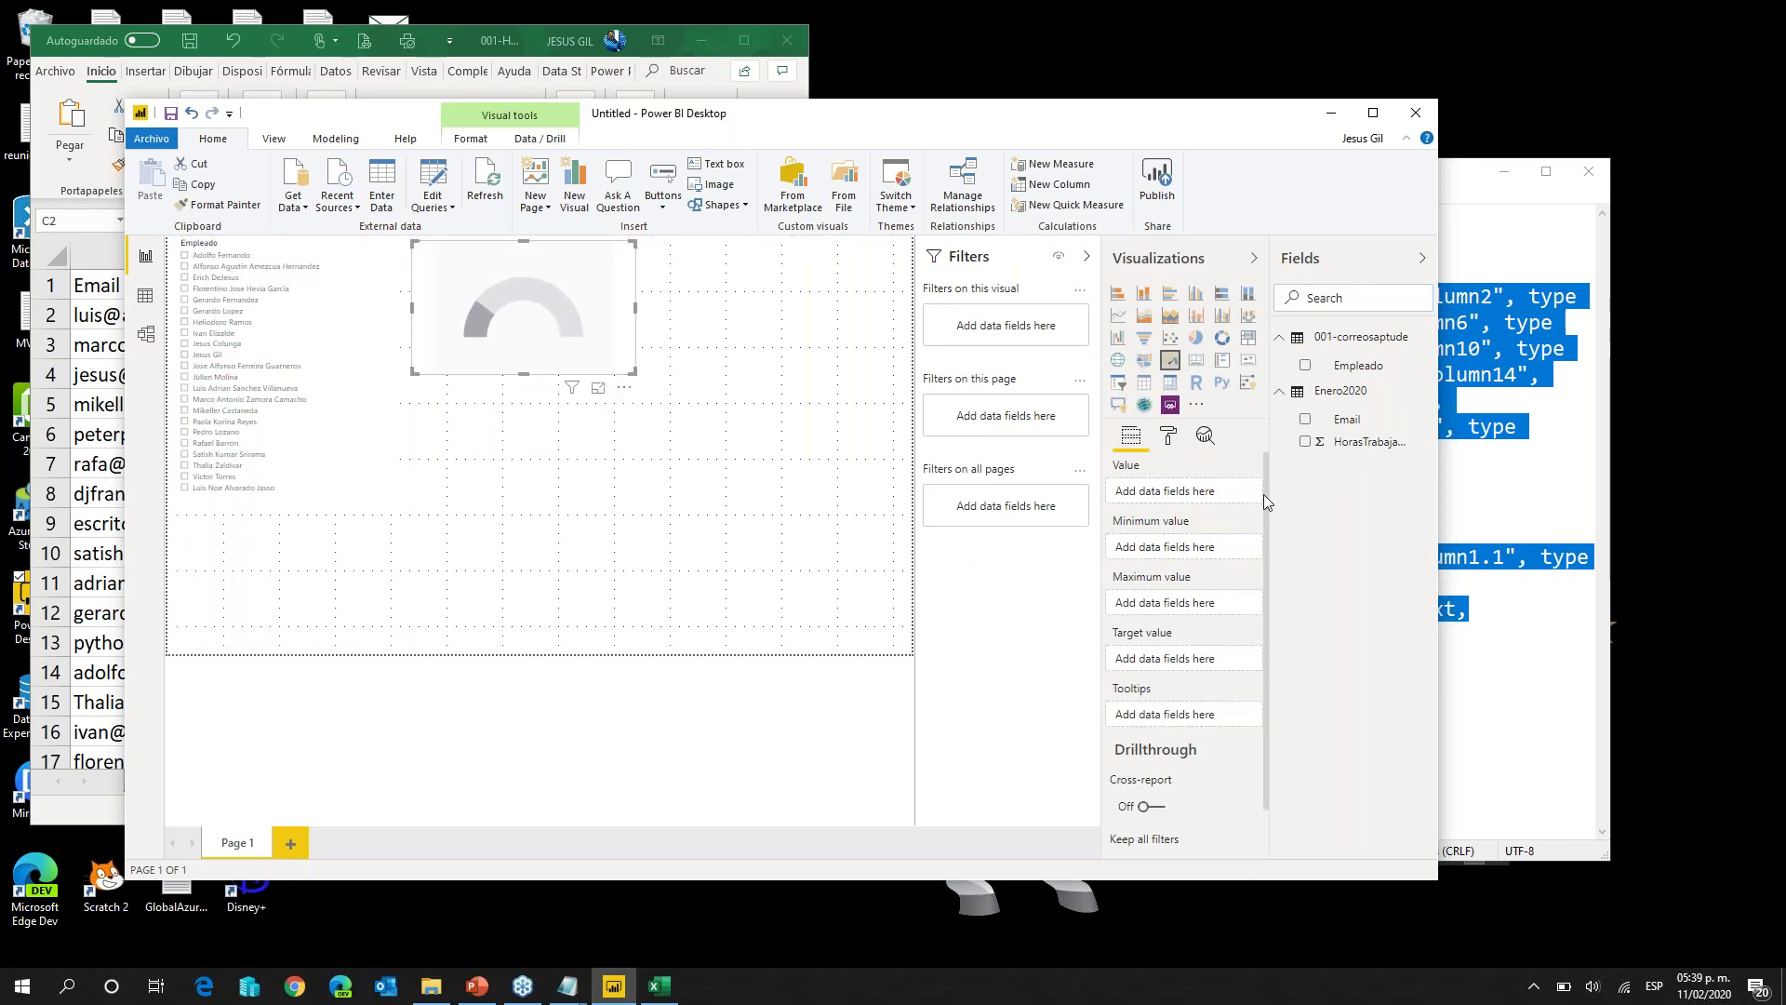
left_click_drag(1345, 444, 1164, 489)
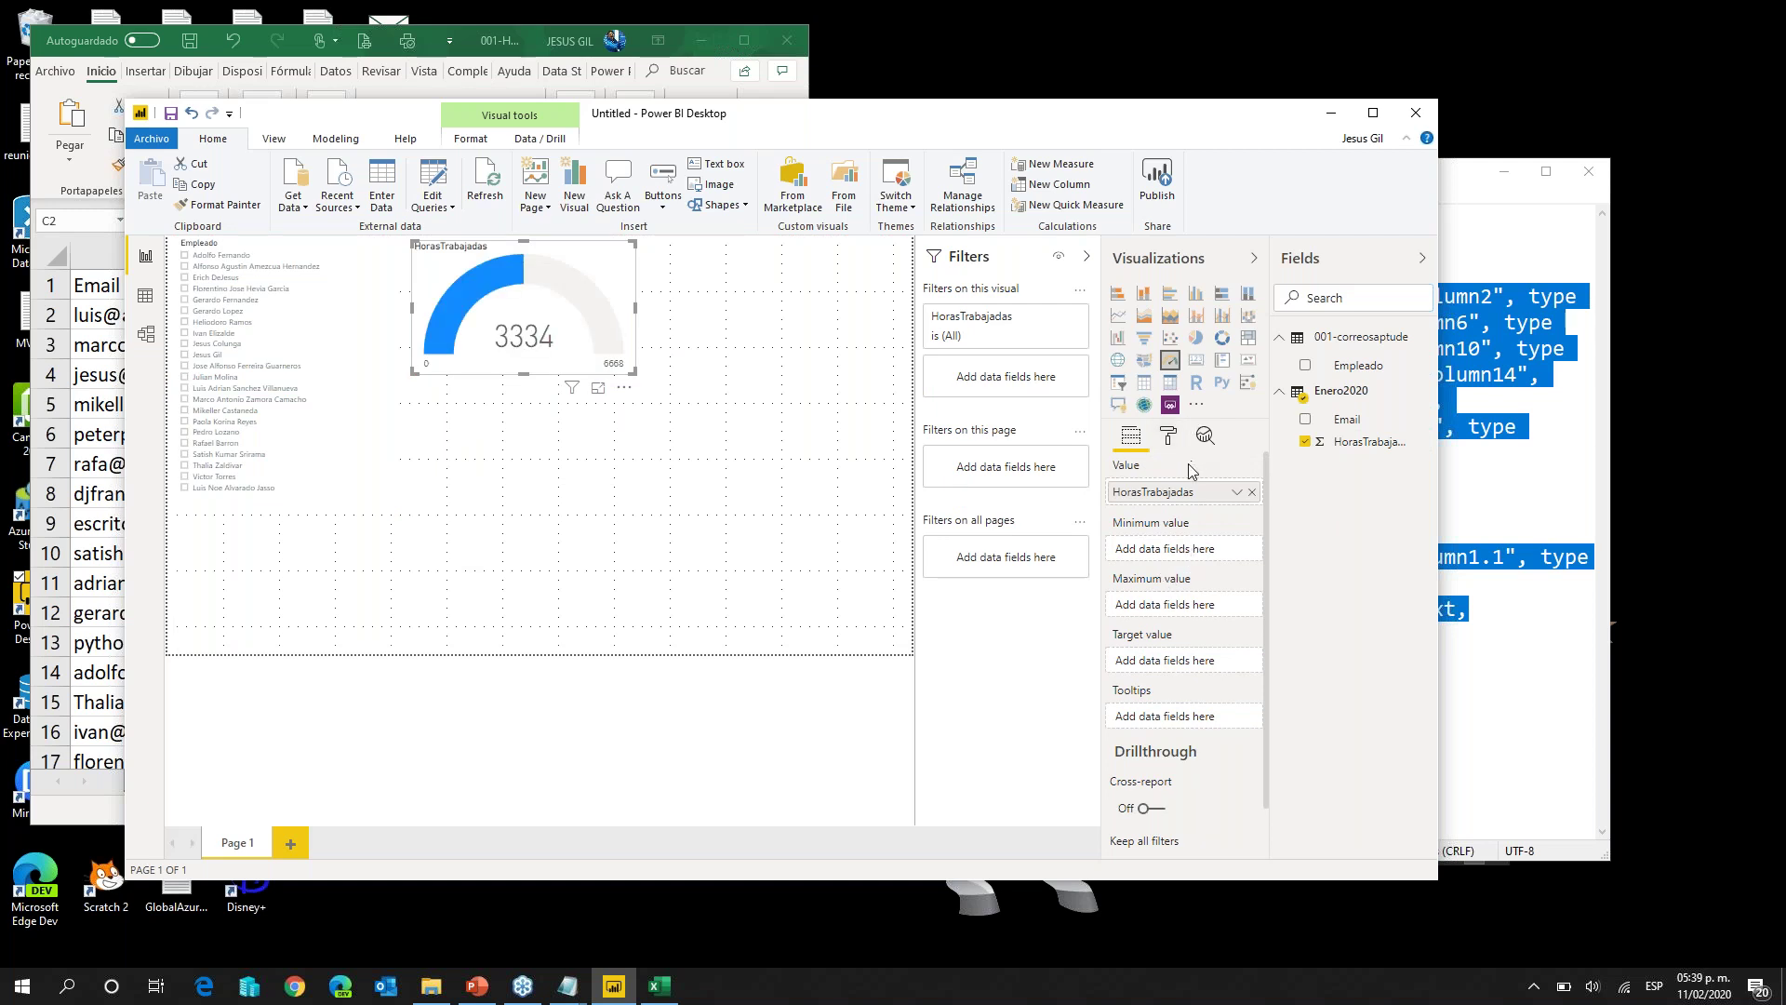
Step: Set the HorasTrabajadas gauge axis to a minimum of 40, a maximum of 160 and a target of 200
left_click(1170, 438)
left_click(1166, 507)
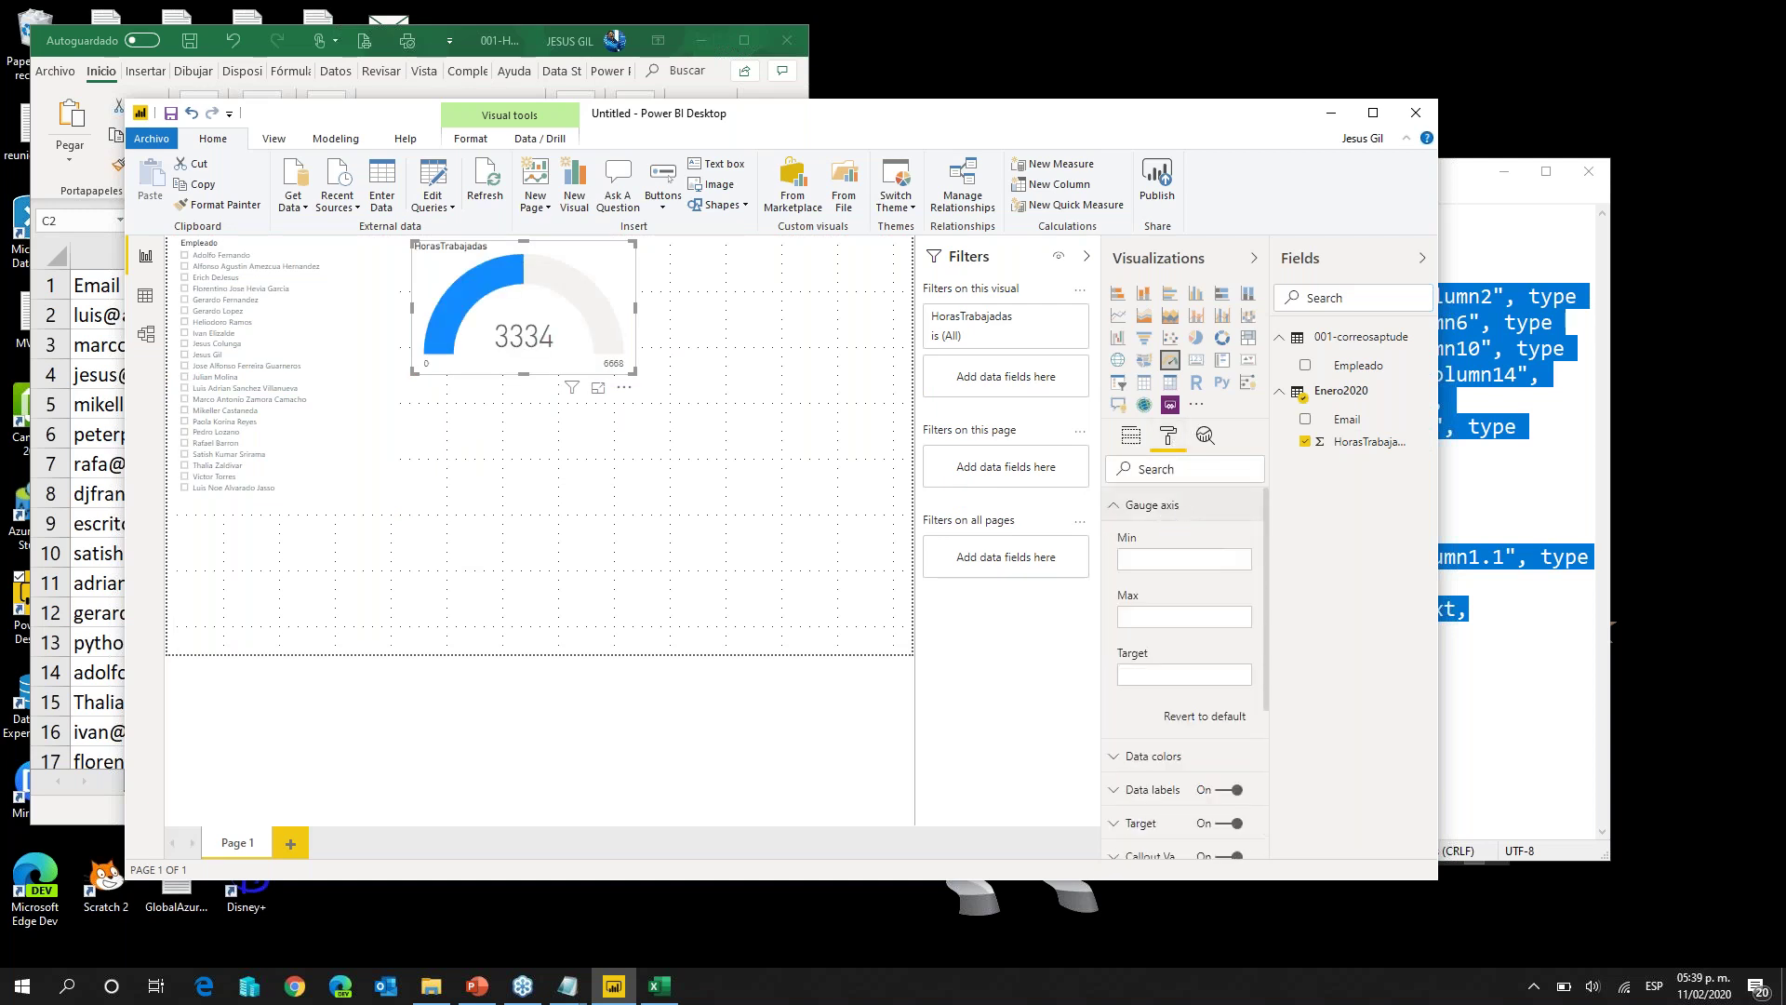
left_click(1183, 560)
key("Tab")
type("160")
key("Tab")
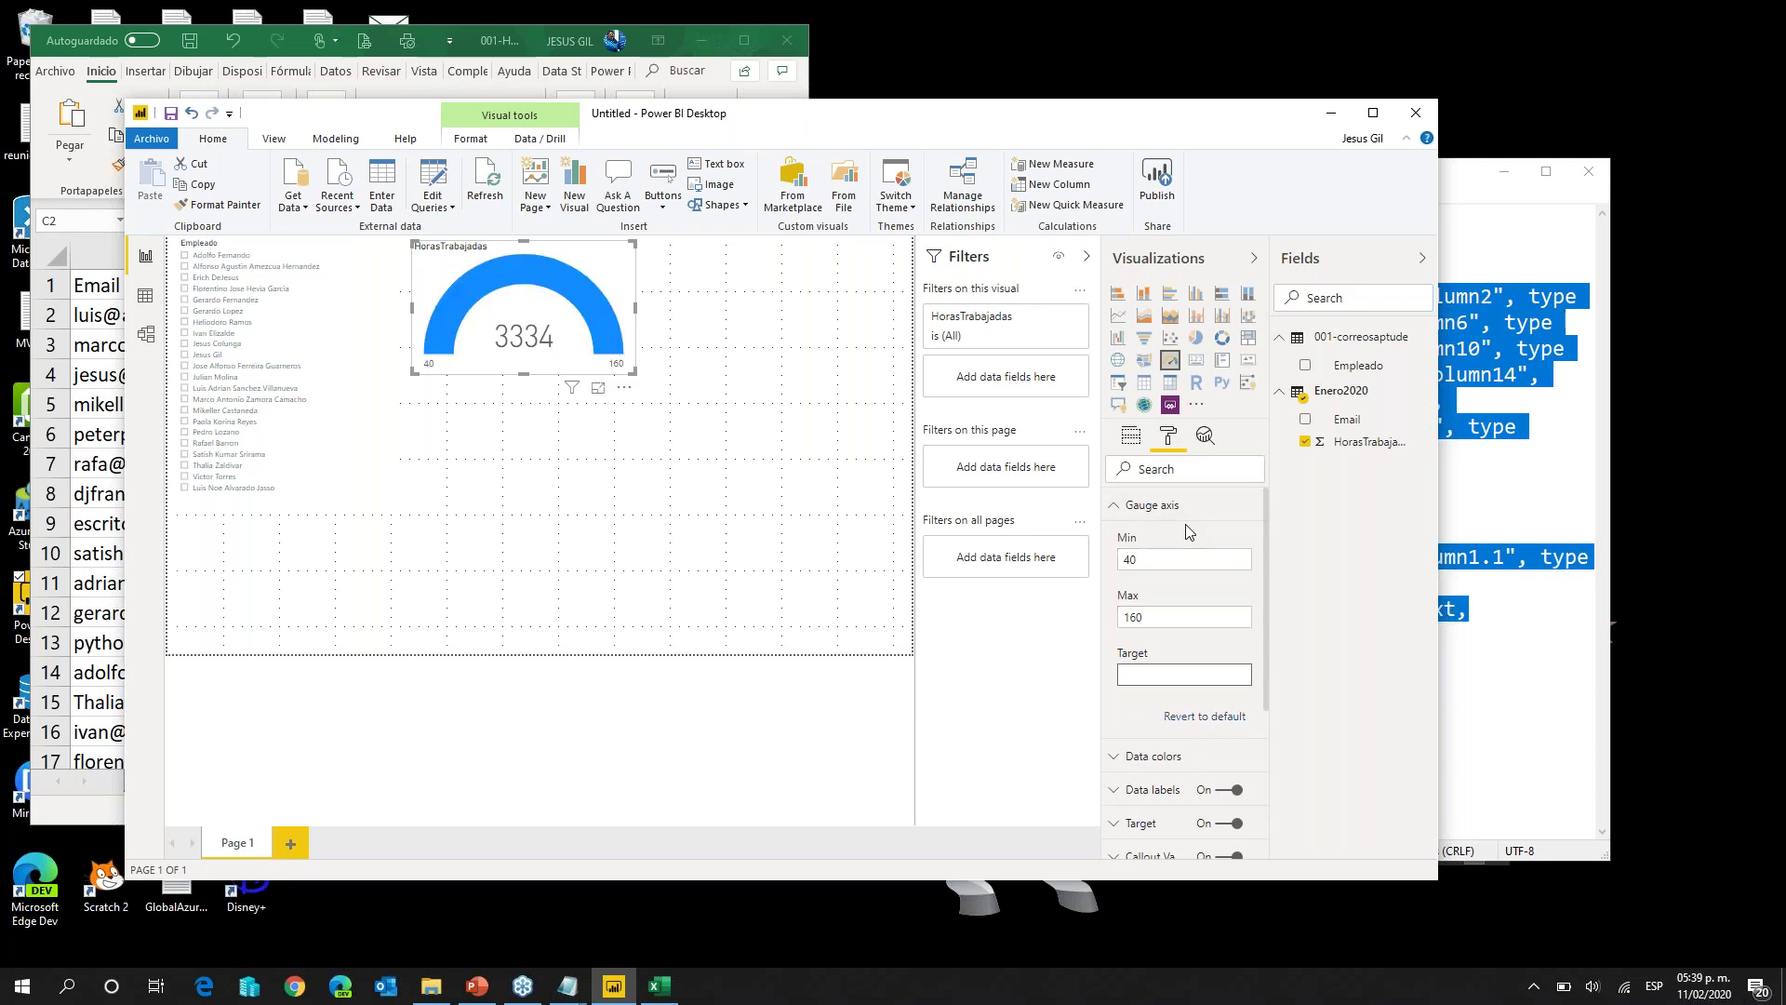
type("200")
key("Tab")
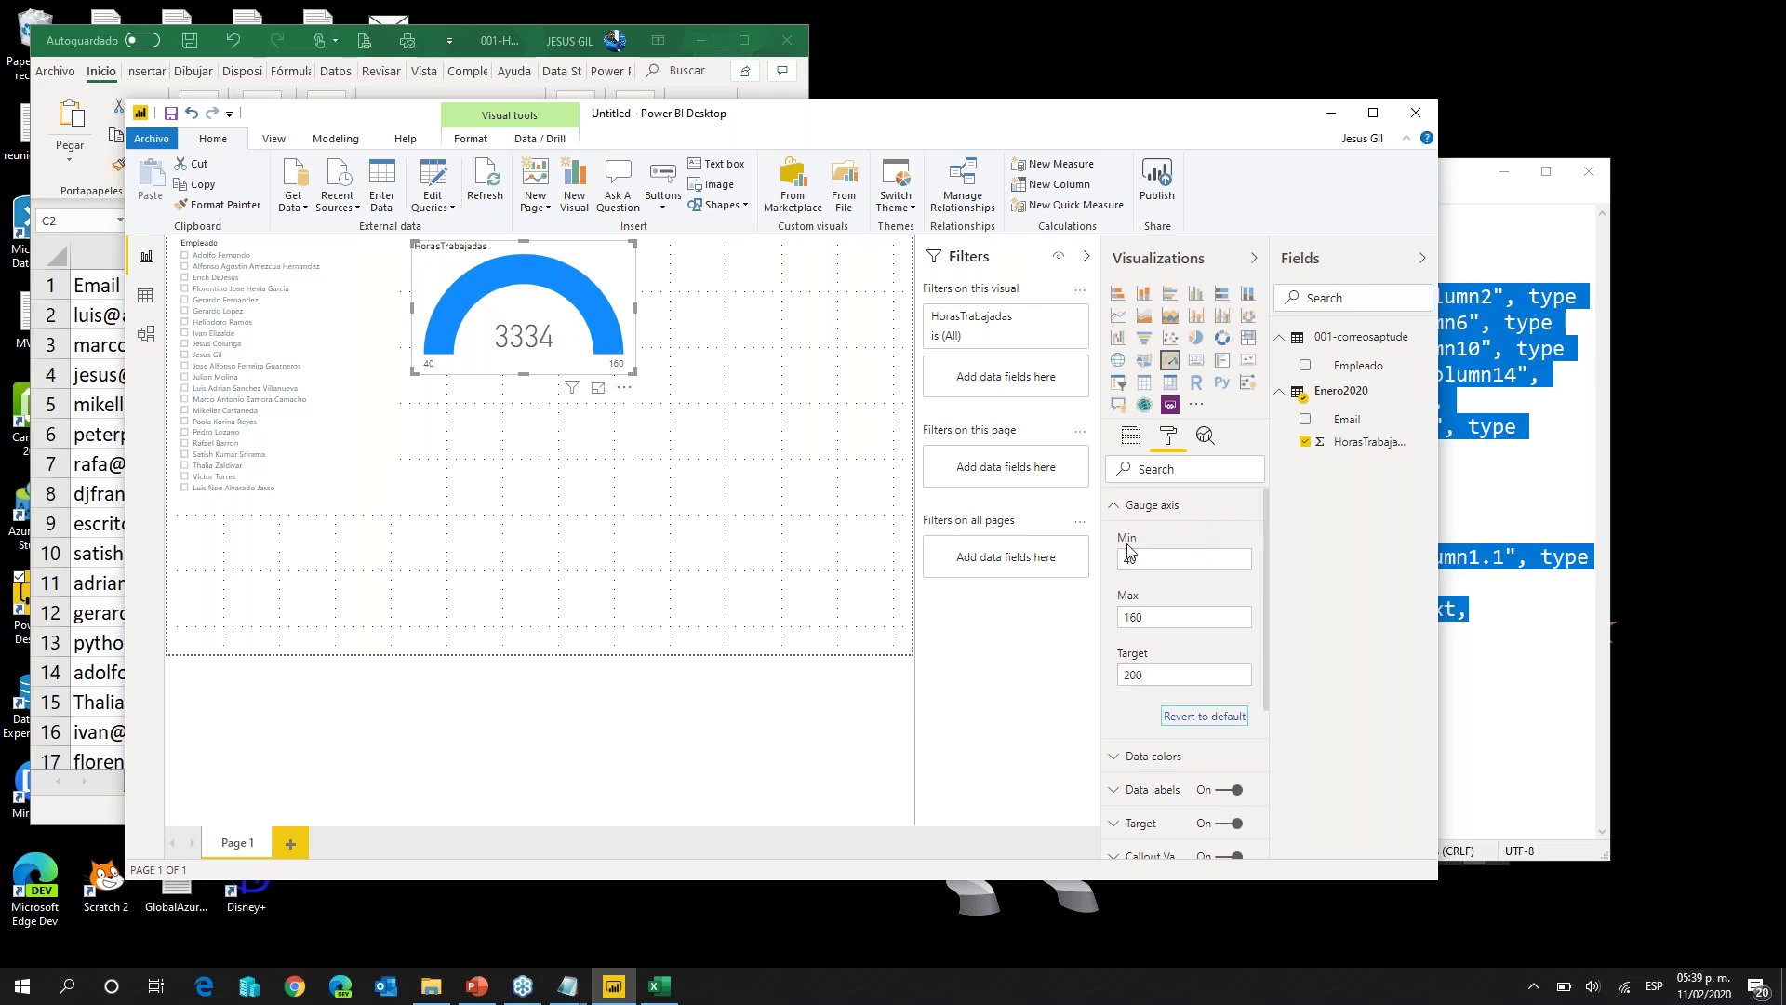
scroll(1209, 725, "down", 5)
scroll(1228, 754, "up", 5)
left_click(1008, 622)
left_click(431, 462)
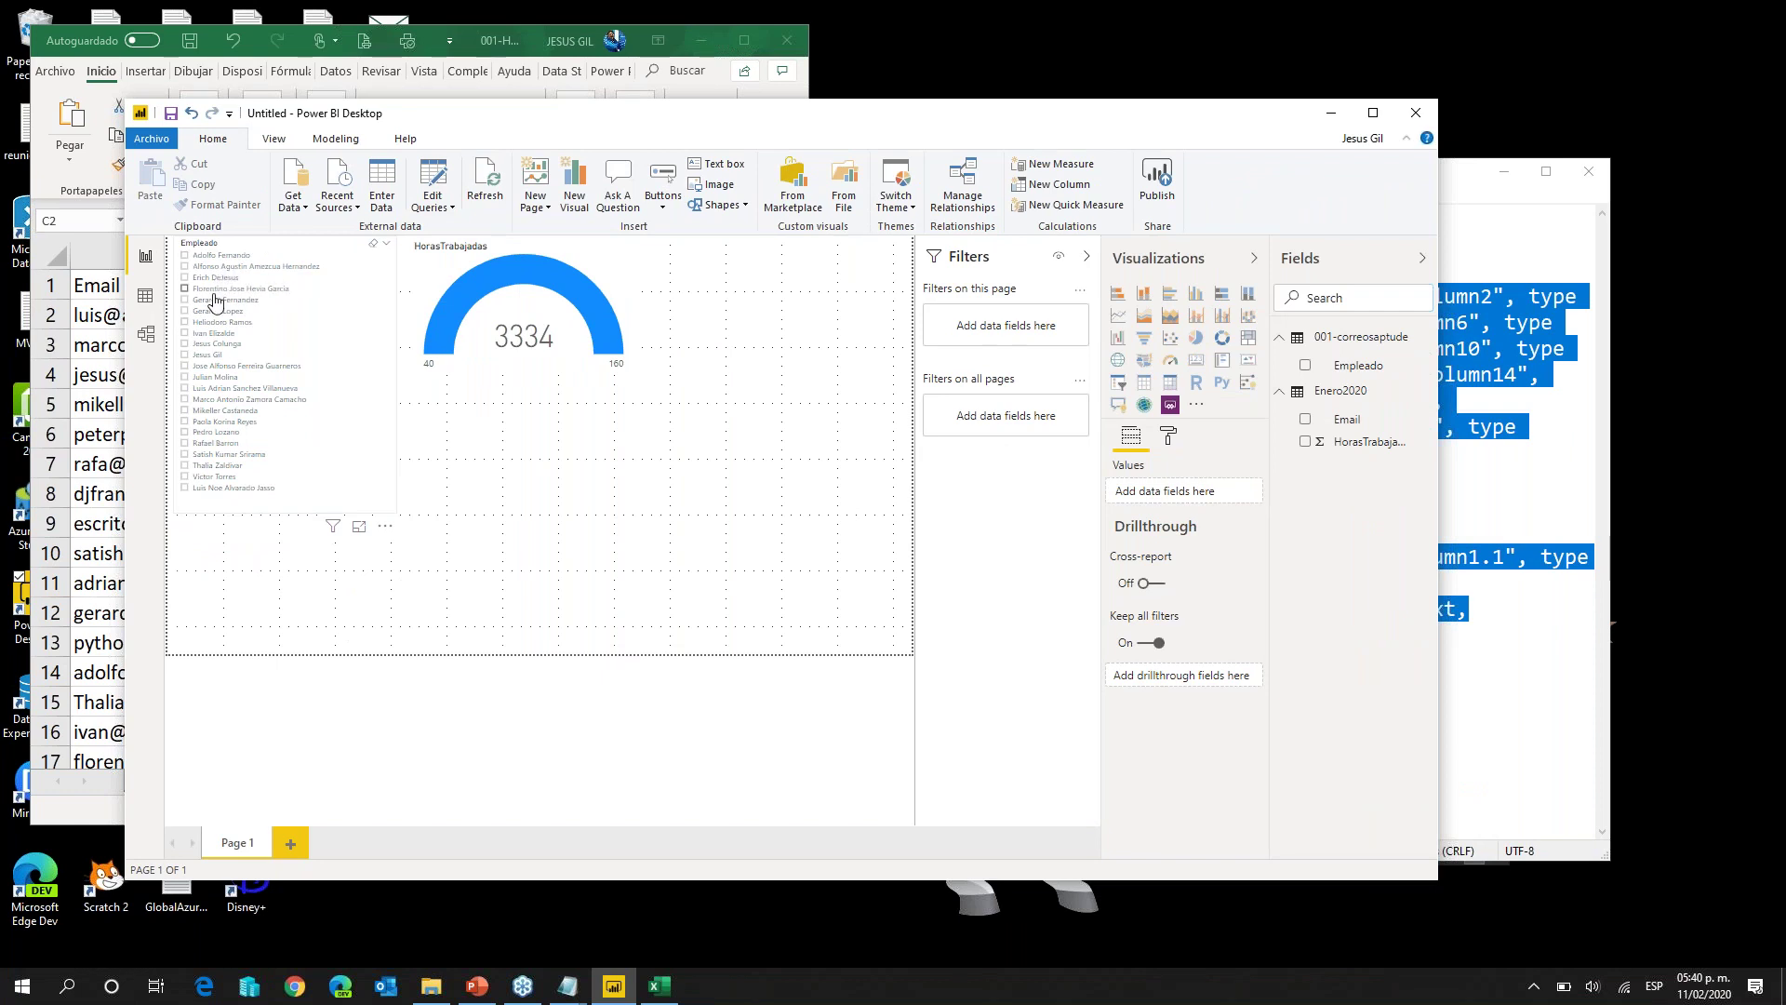
Step: Filter the gauge by one employee after another in the Empleado slicer to compare their worked hours
left_click(222, 354)
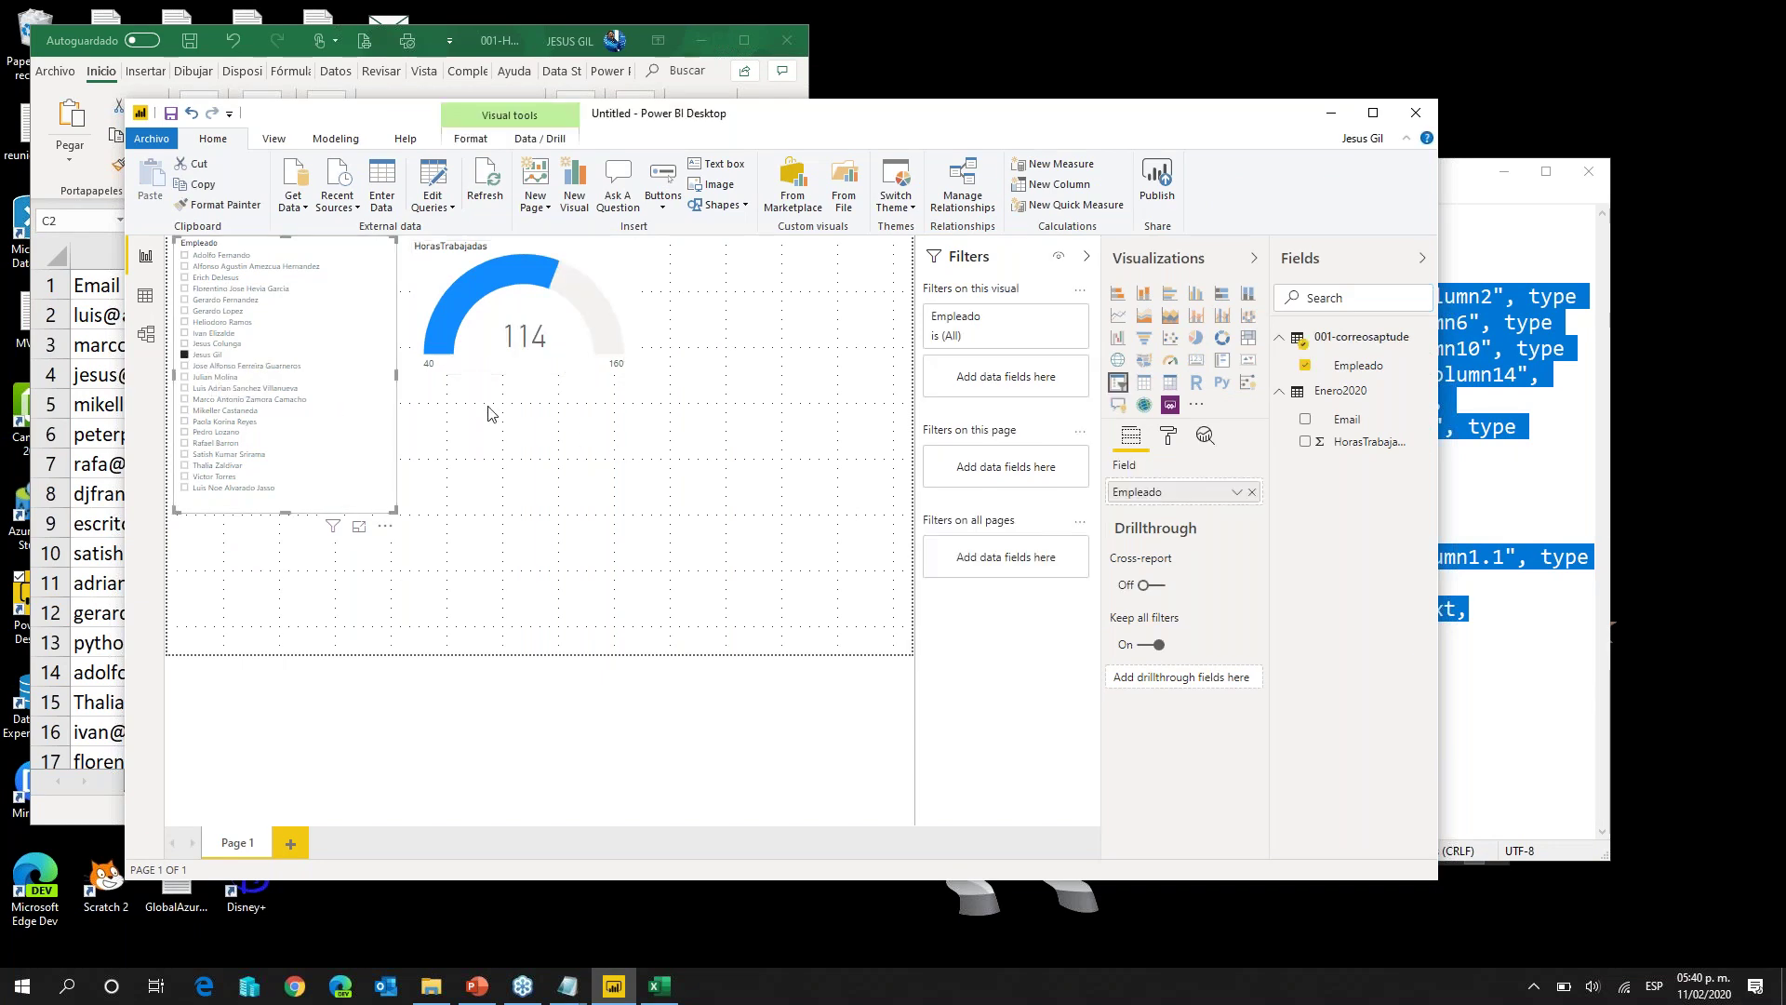
left_click(240, 367)
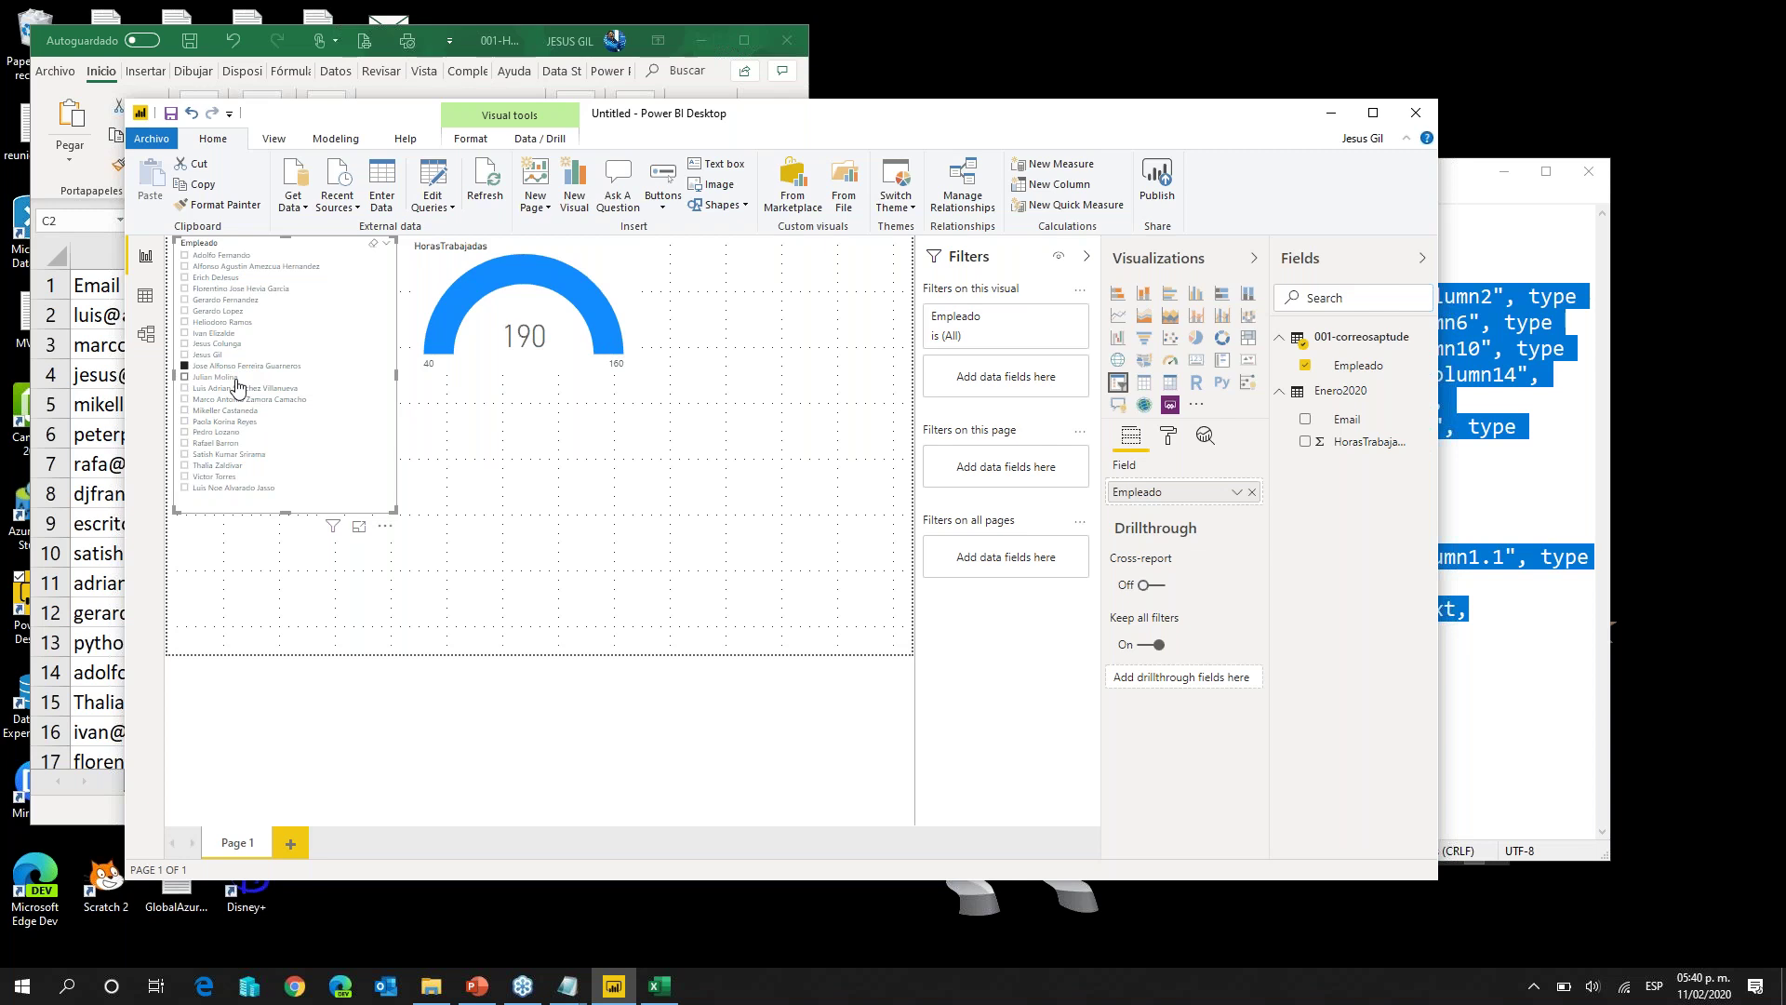
left_click(235, 379)
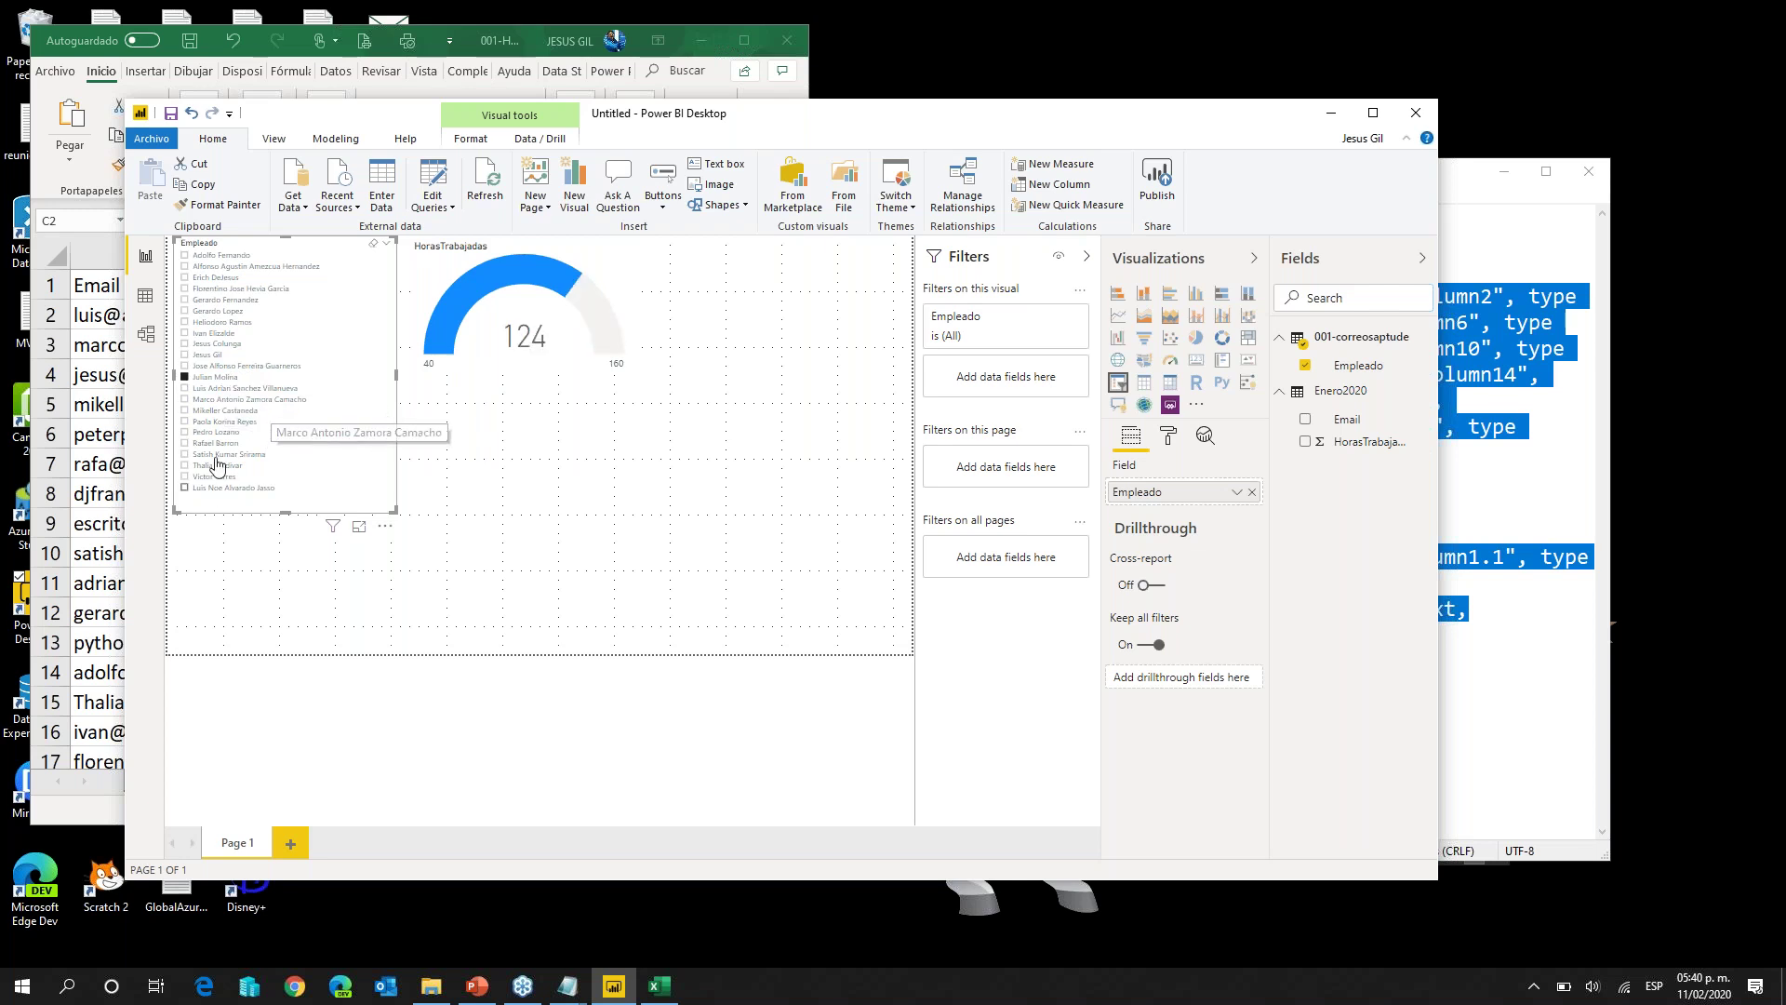
left_click(214, 431)
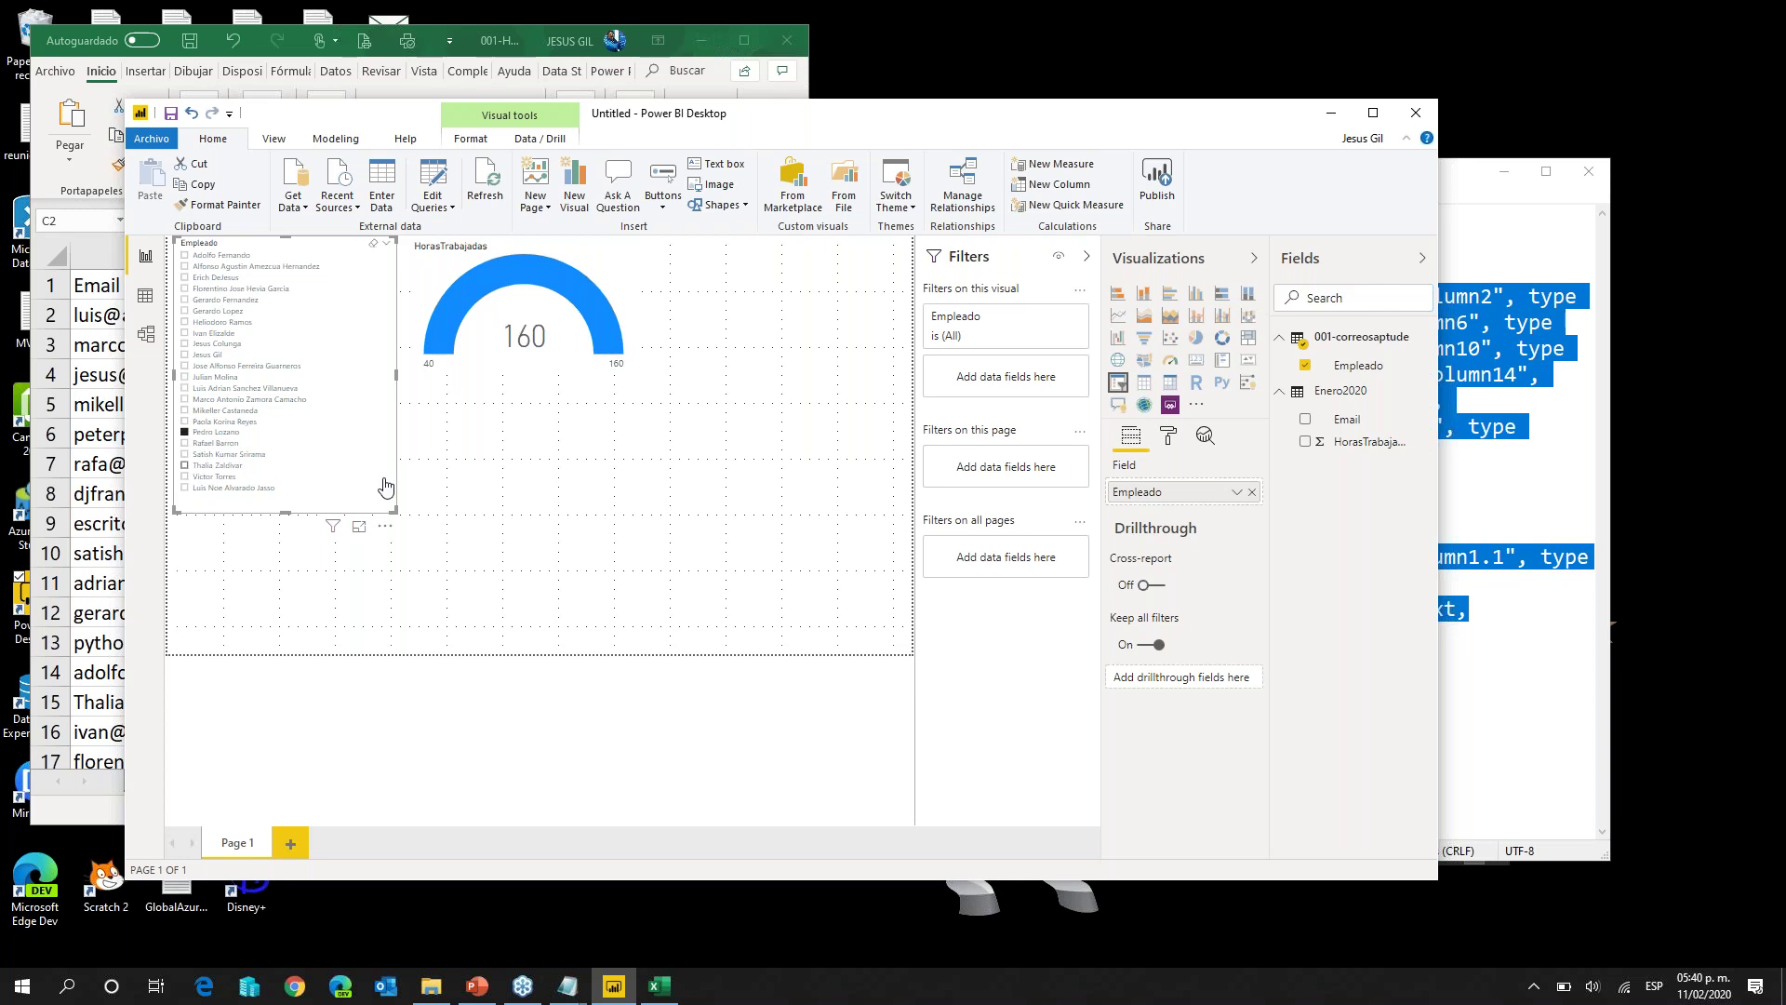
left_click(217, 467)
left_click(232, 478)
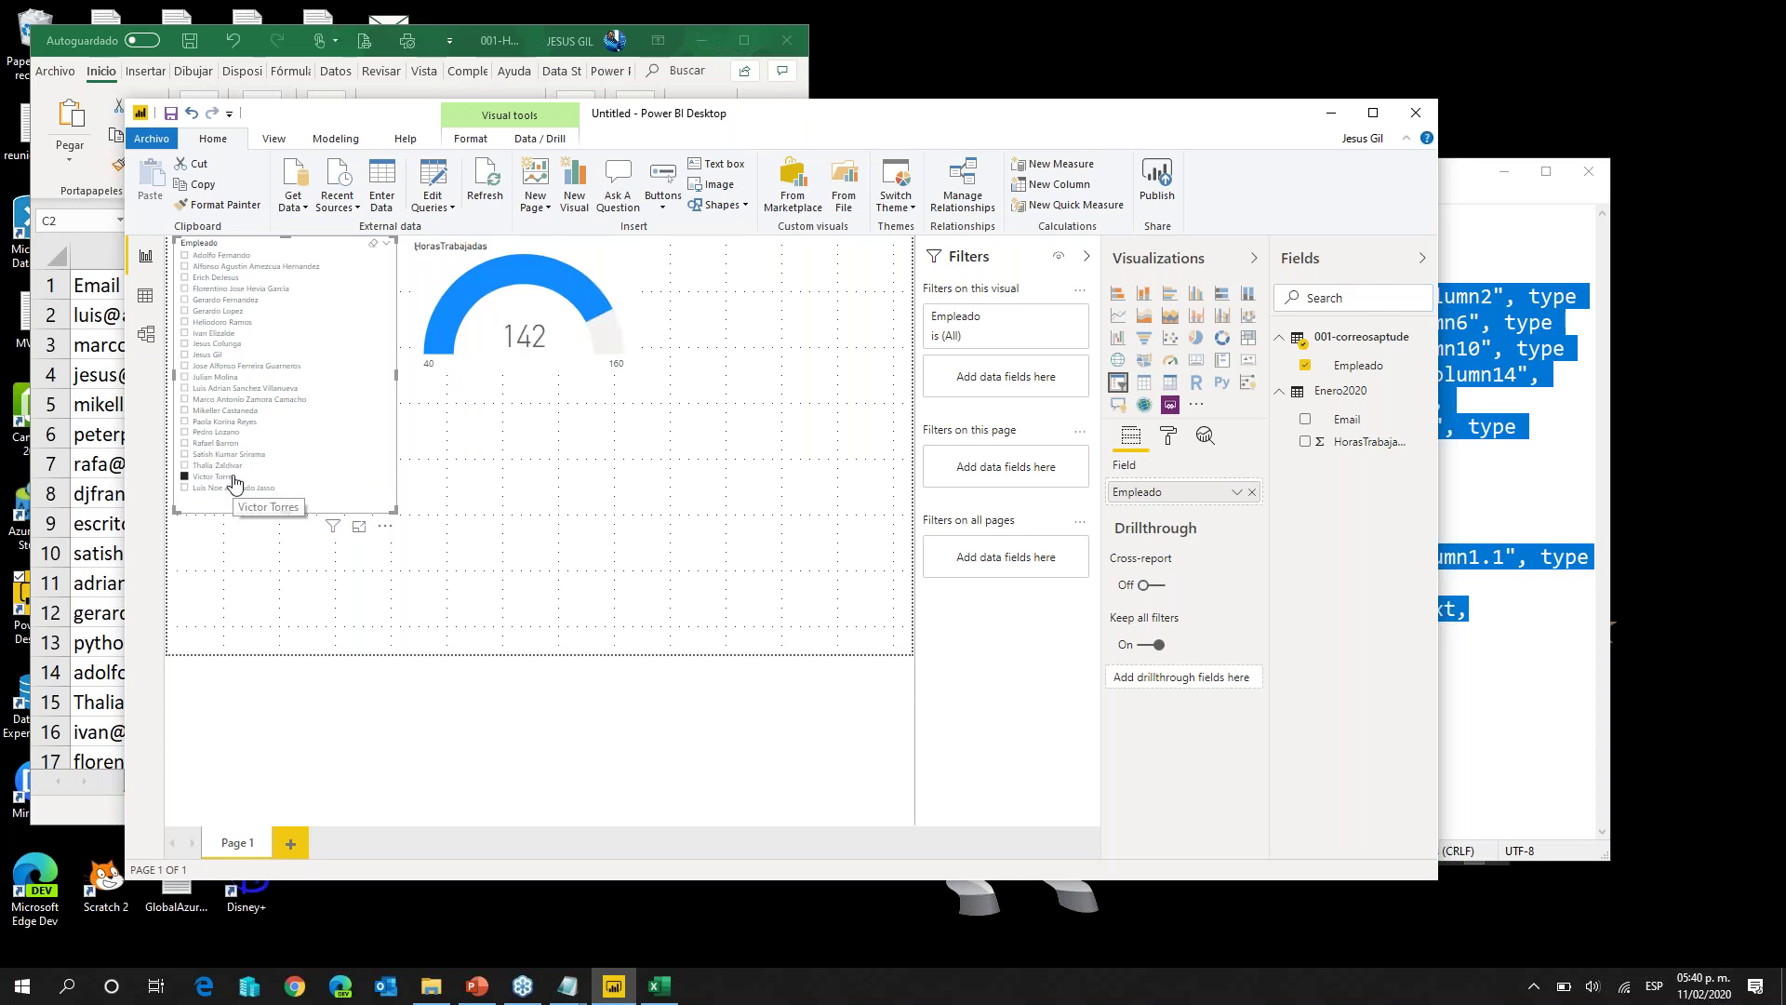
left_click(221, 256)
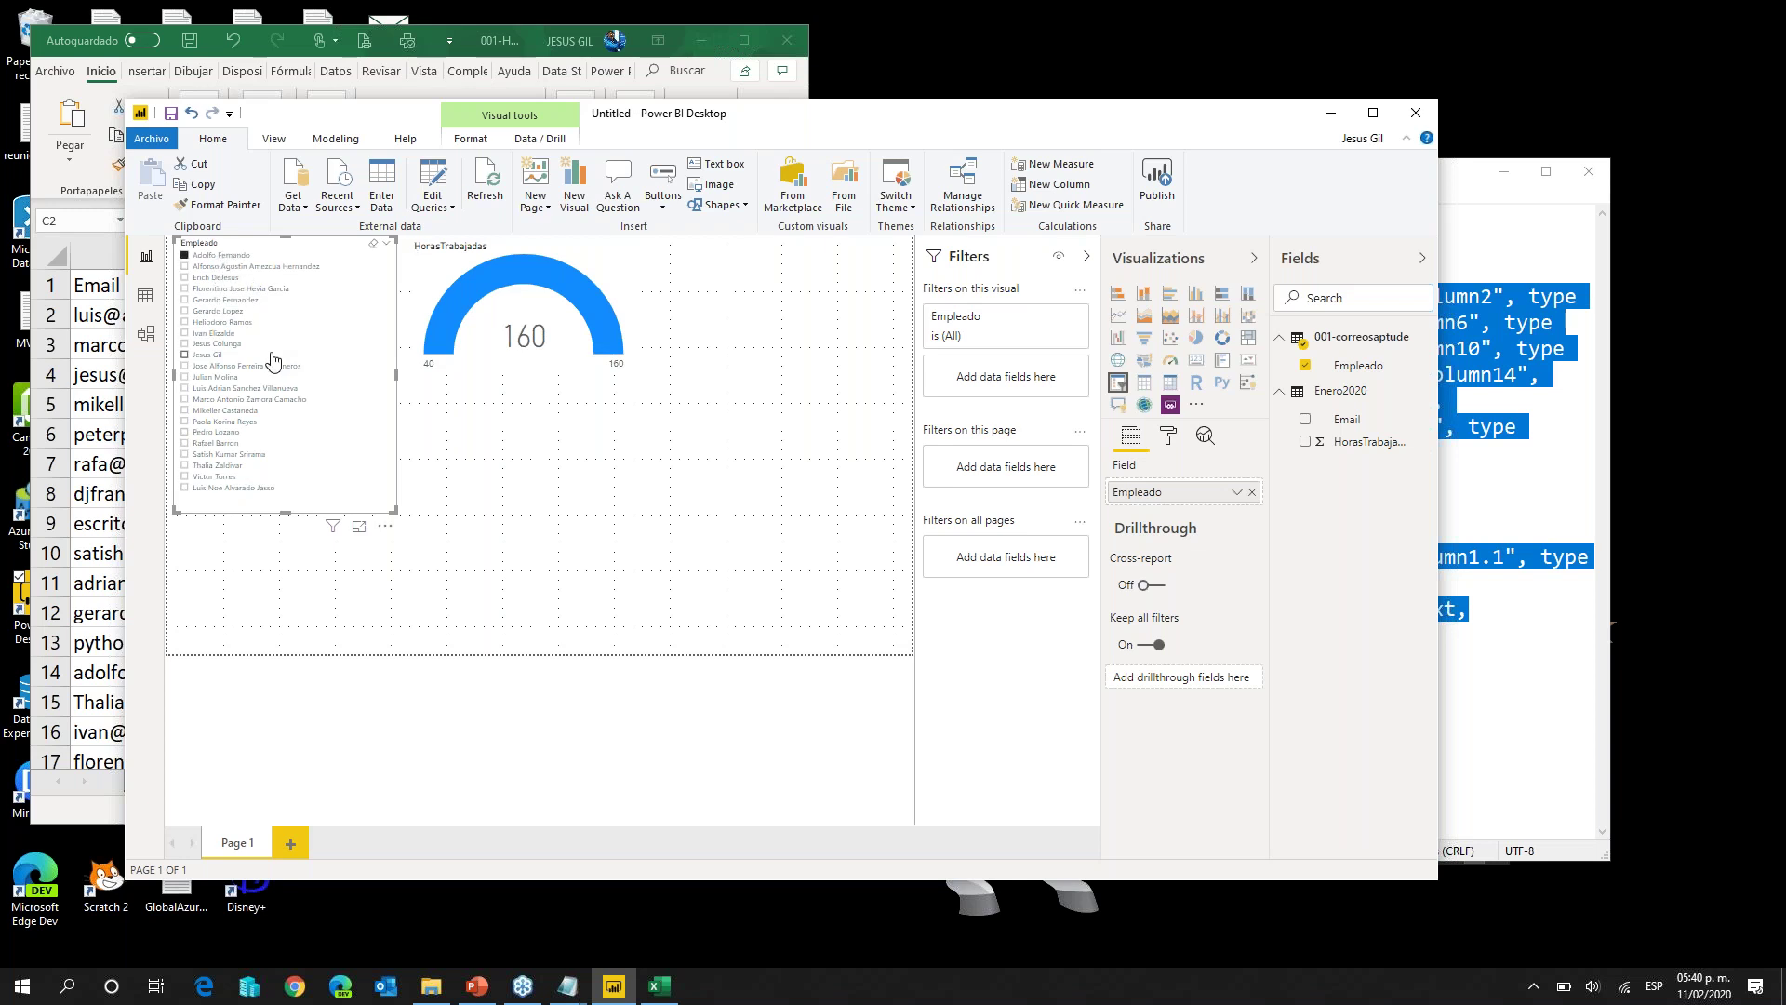
left_click(224, 322)
left_click(219, 346)
left_click(223, 377)
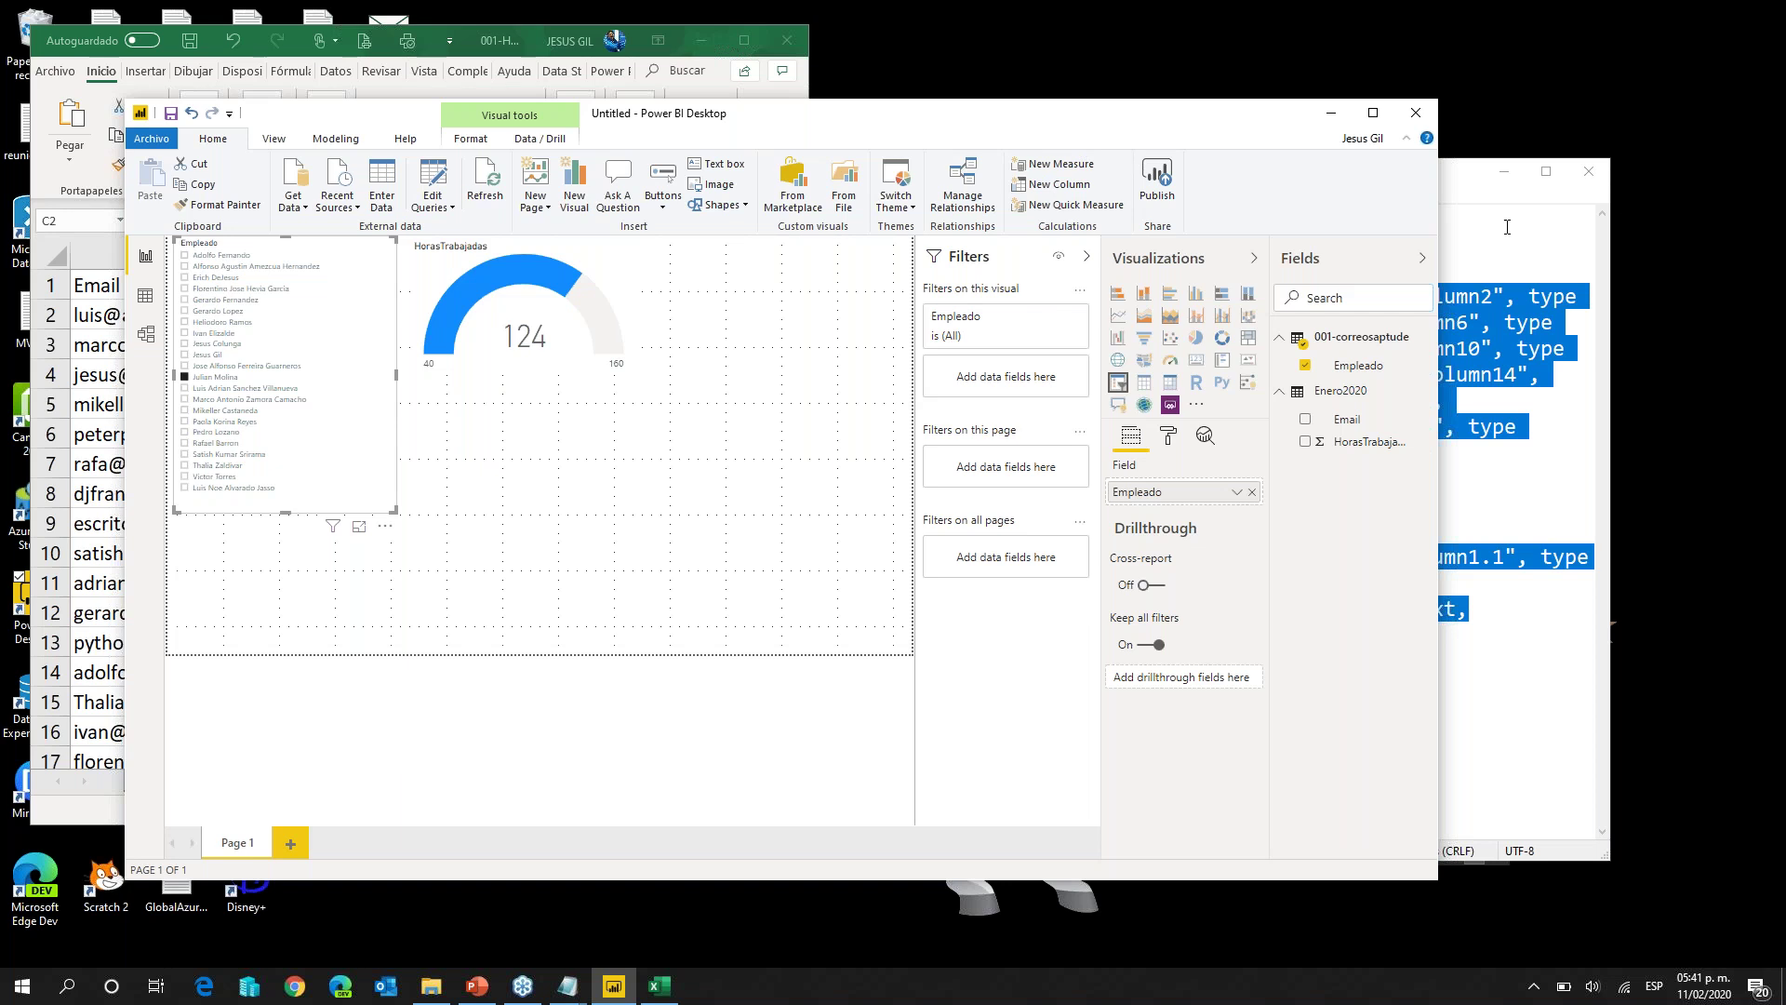
Step: Switch to the PowerPoint deck to present slide 14, "Múltiples fuentes", and return to the M script in Notepad
left_click(1592, 219)
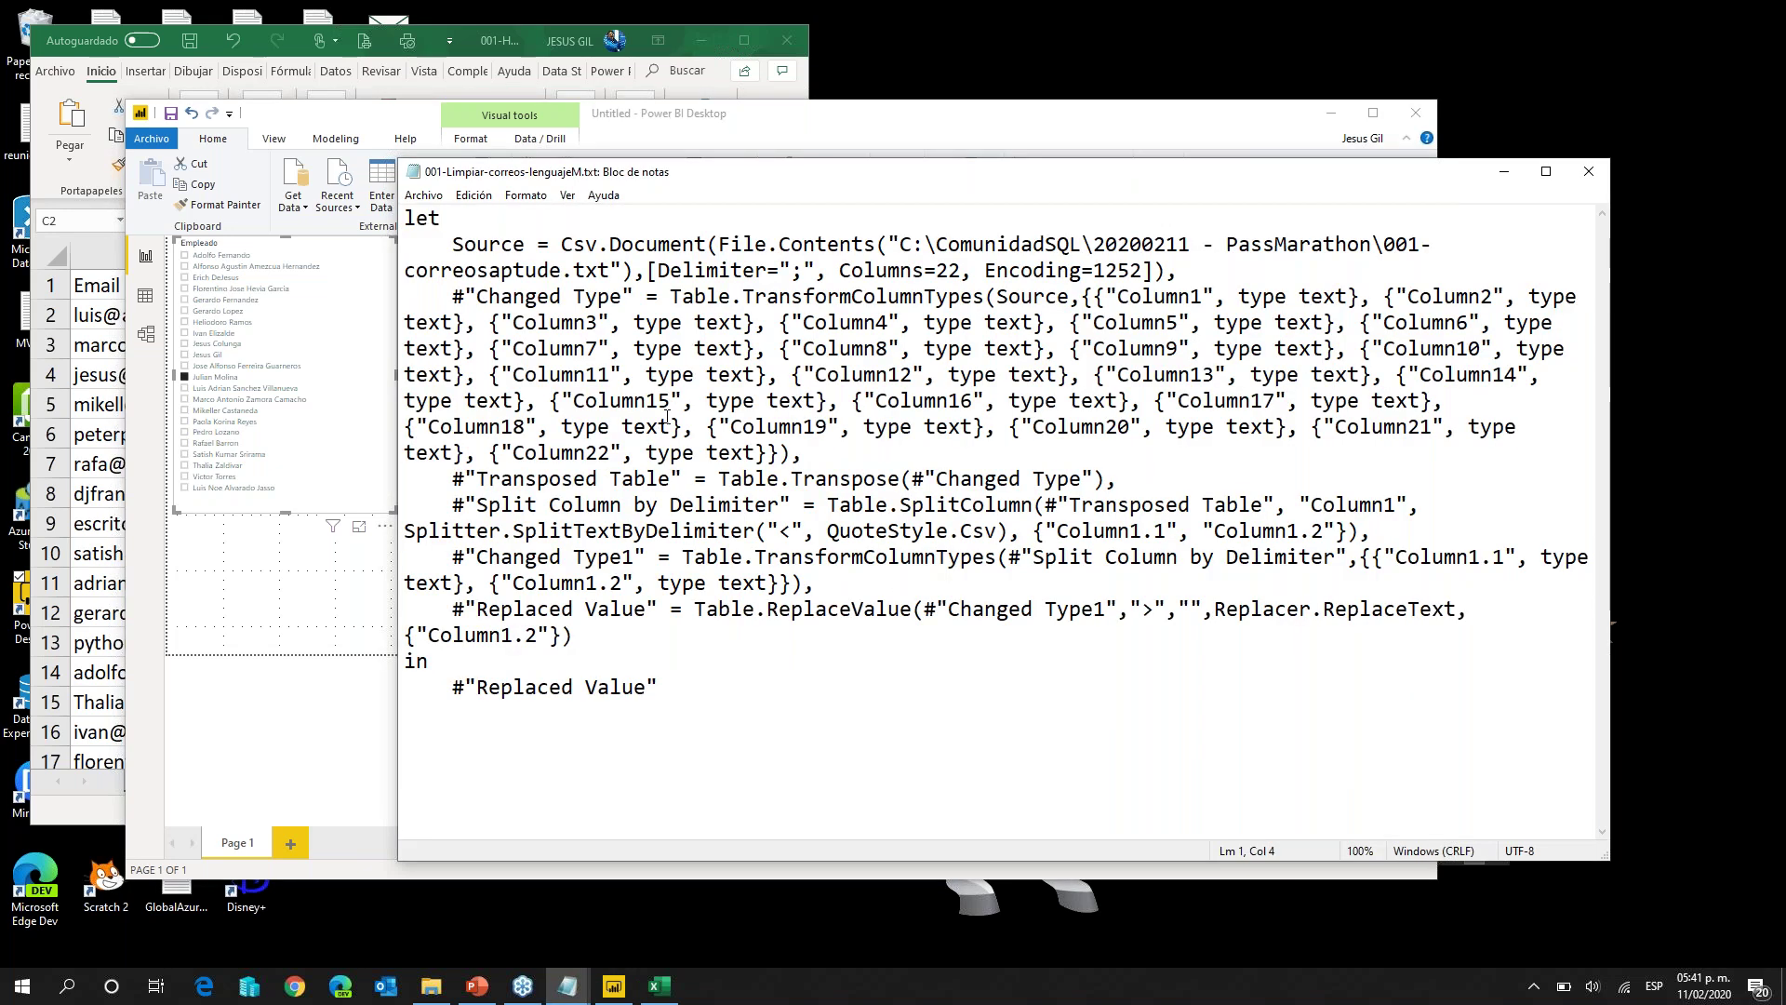
left_click(478, 988)
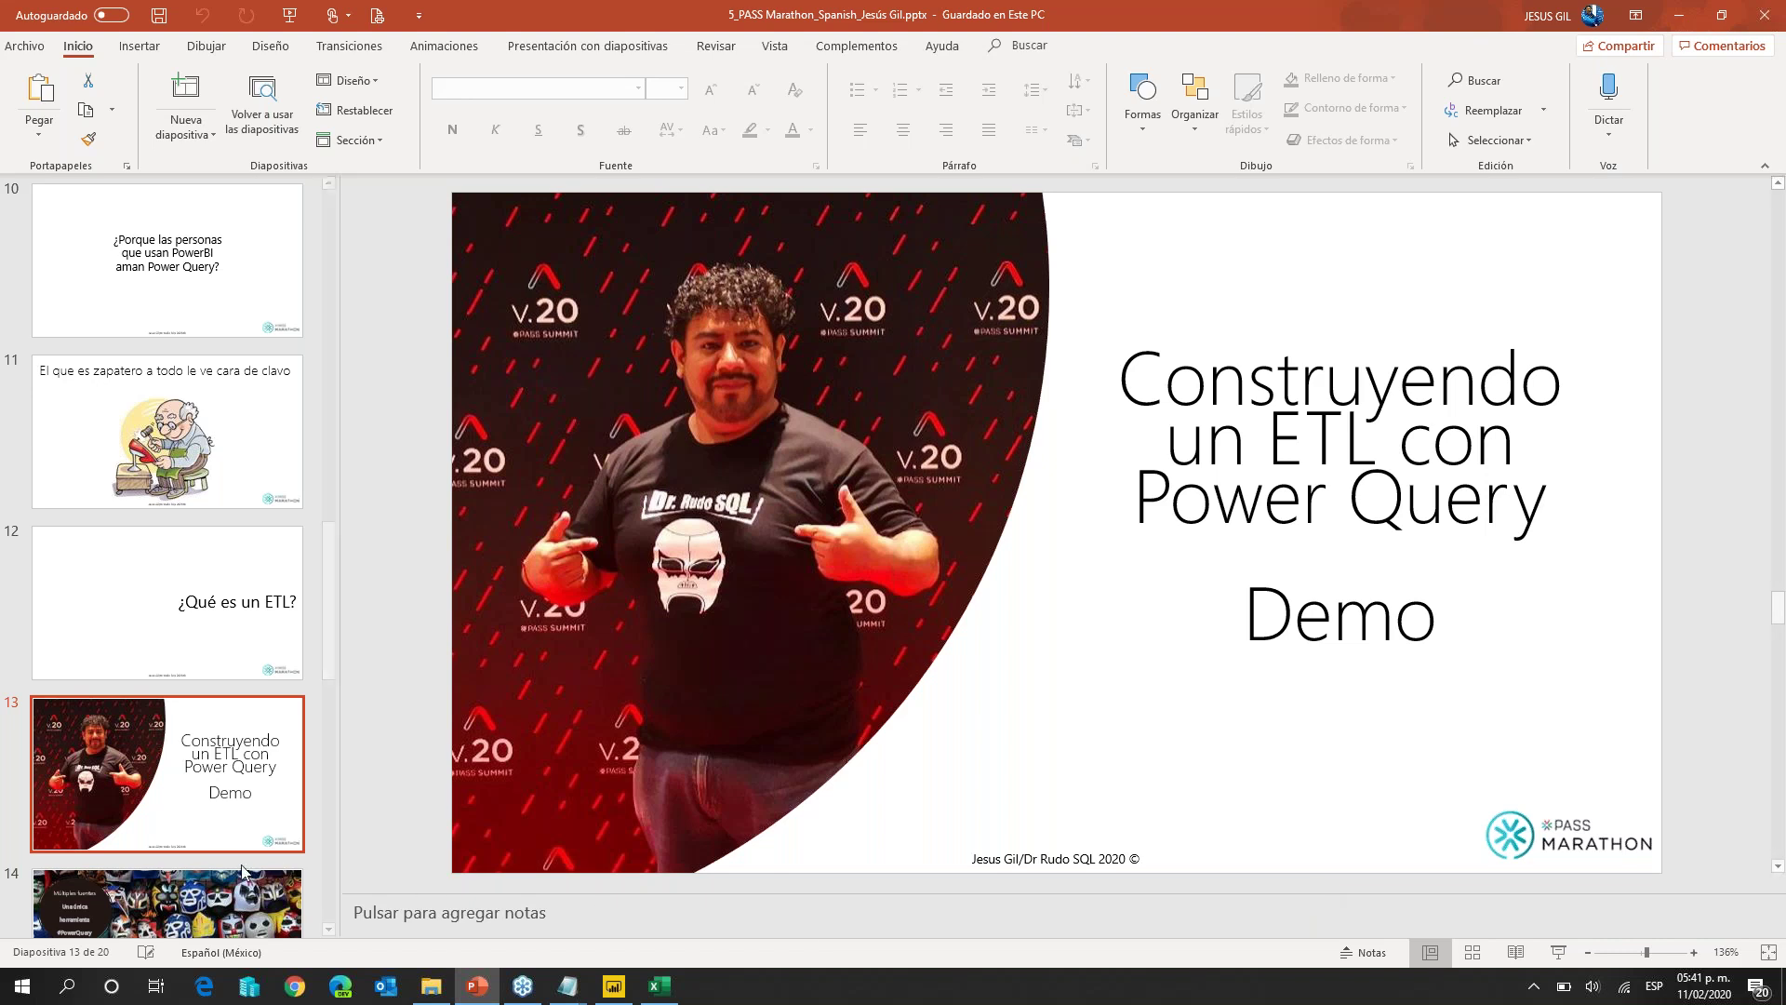
key("Page_Down")
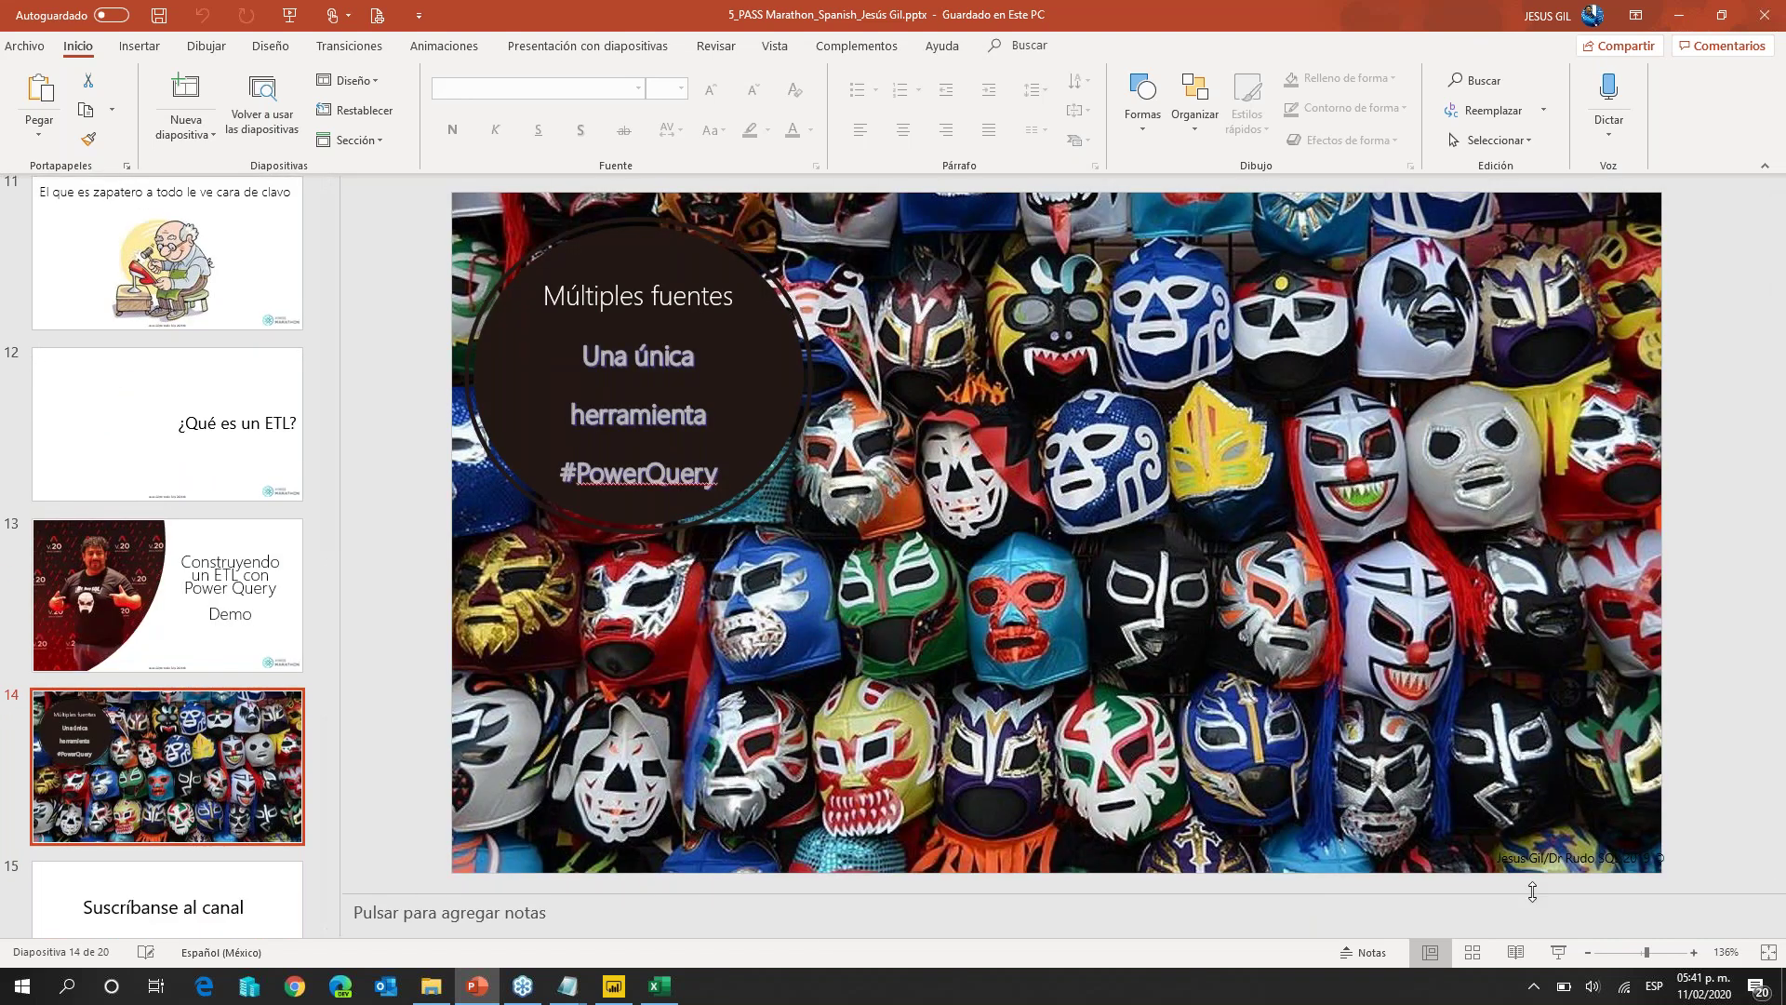
left_click(1558, 951)
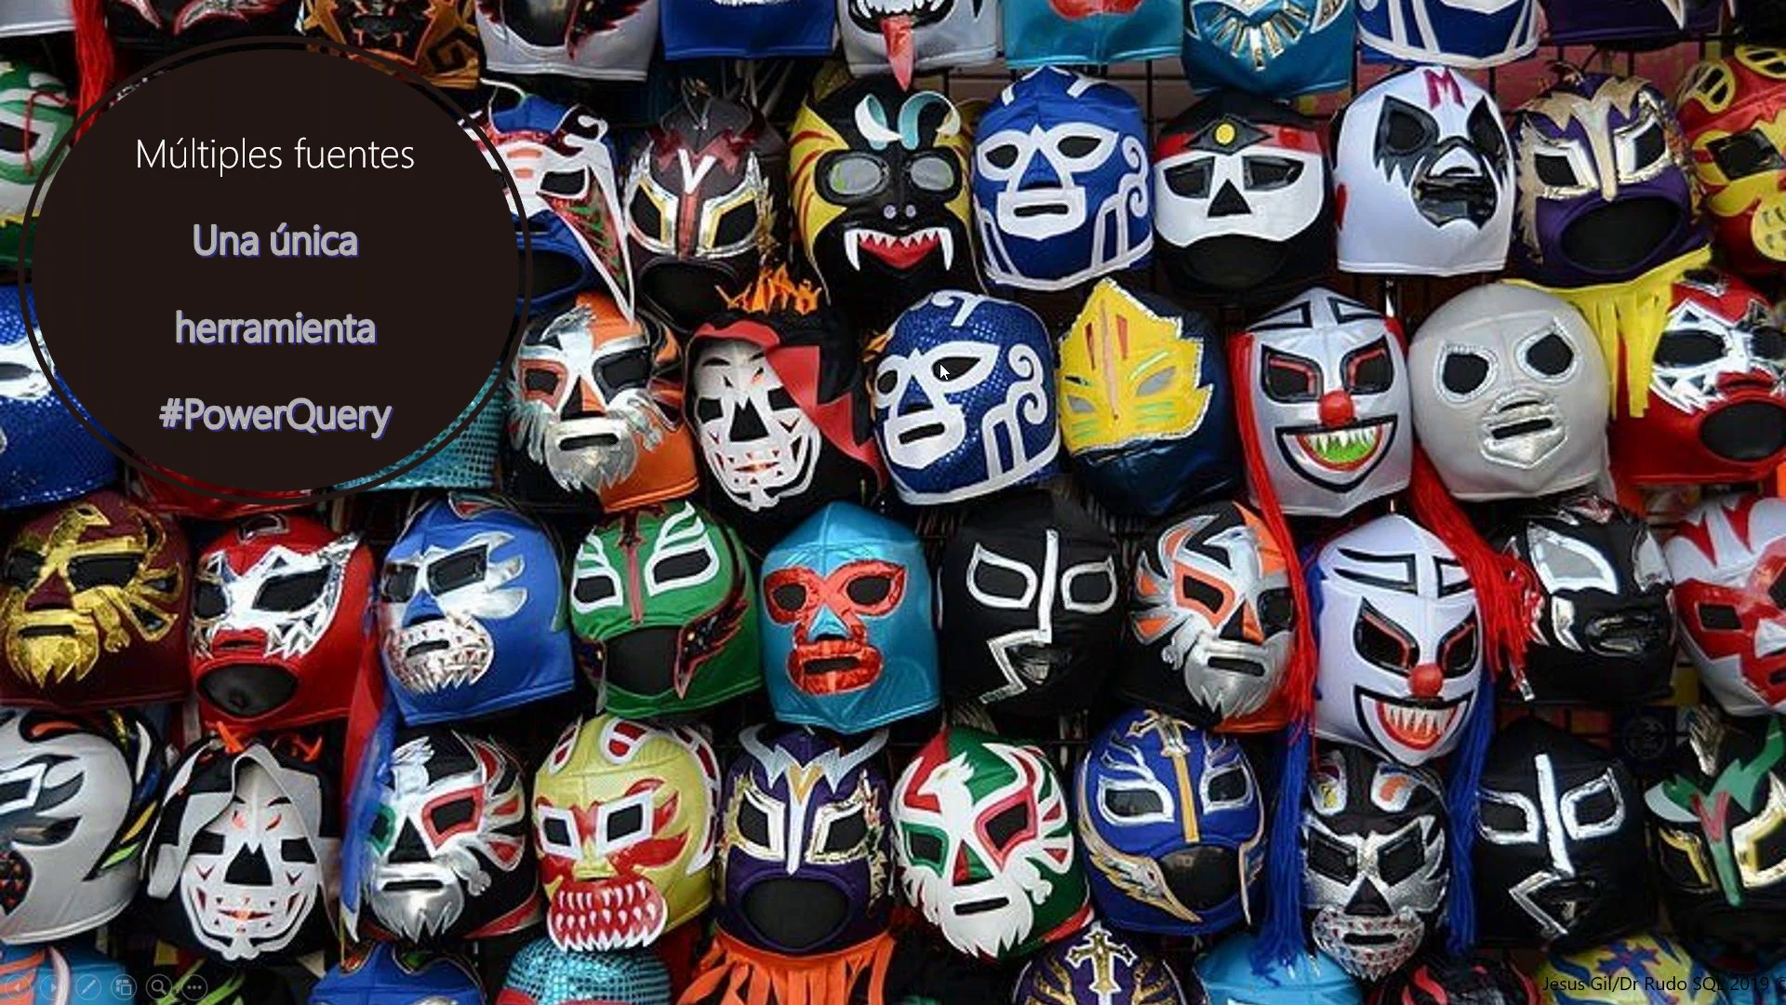
key("Escape")
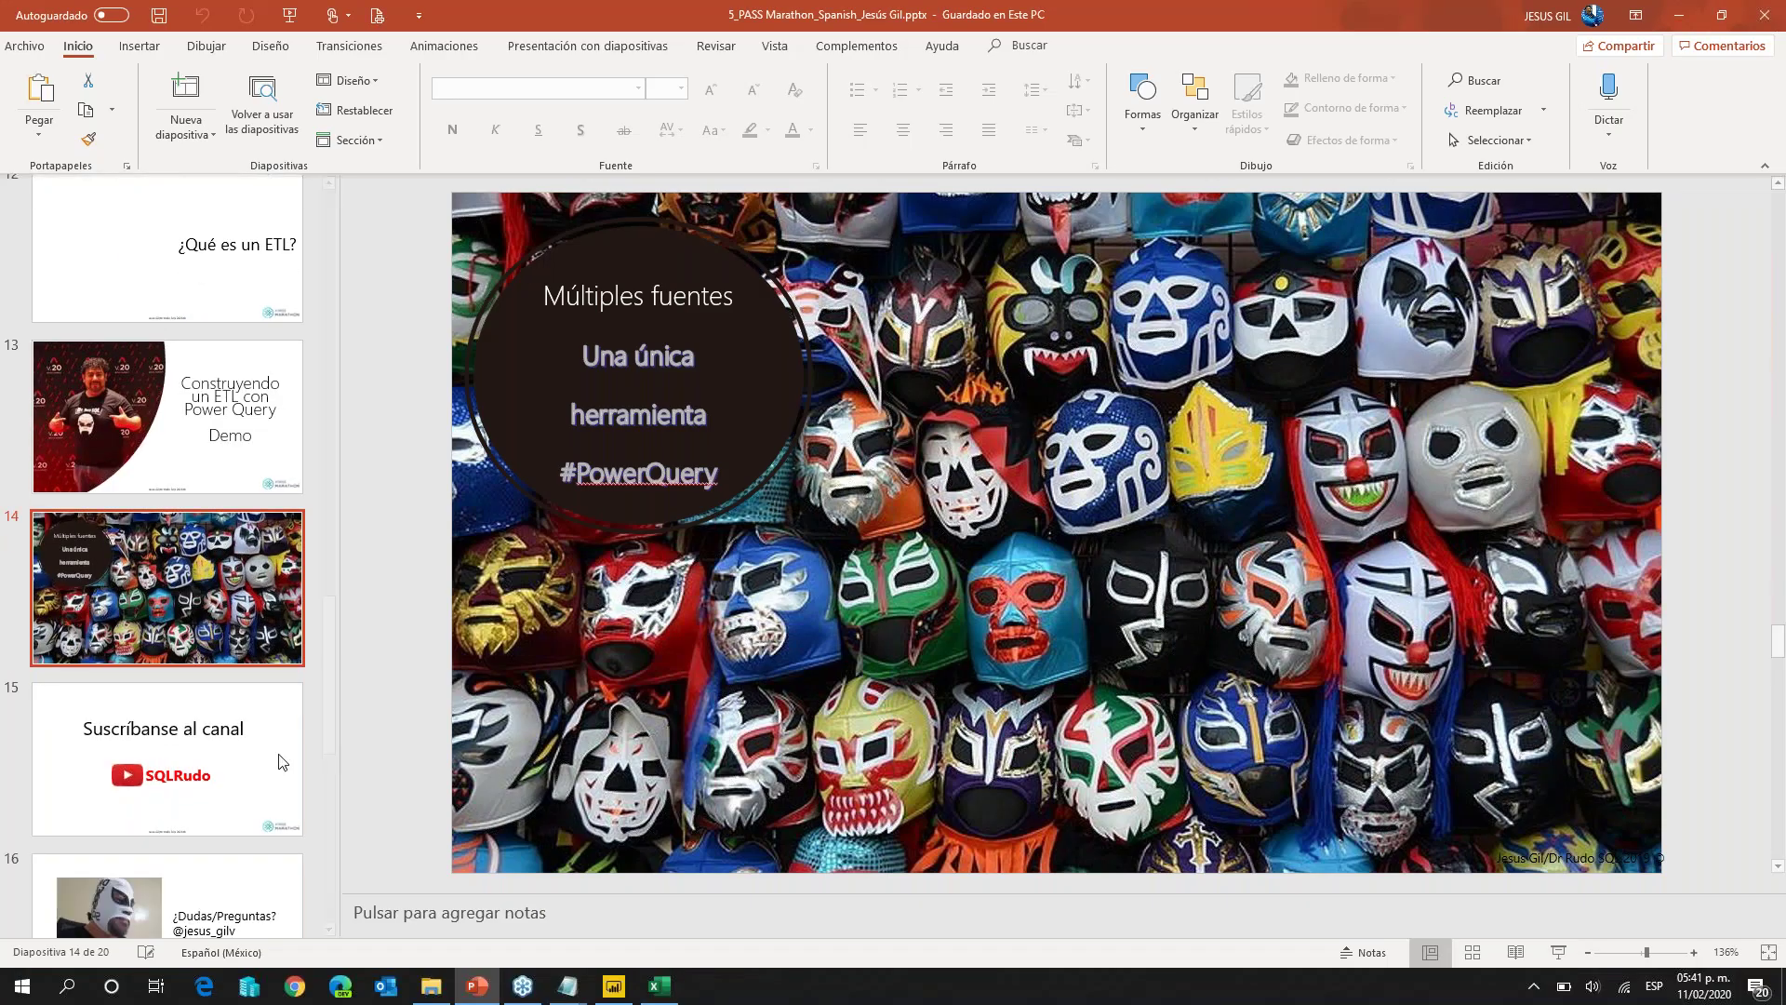
scroll(279, 758, "down", 3)
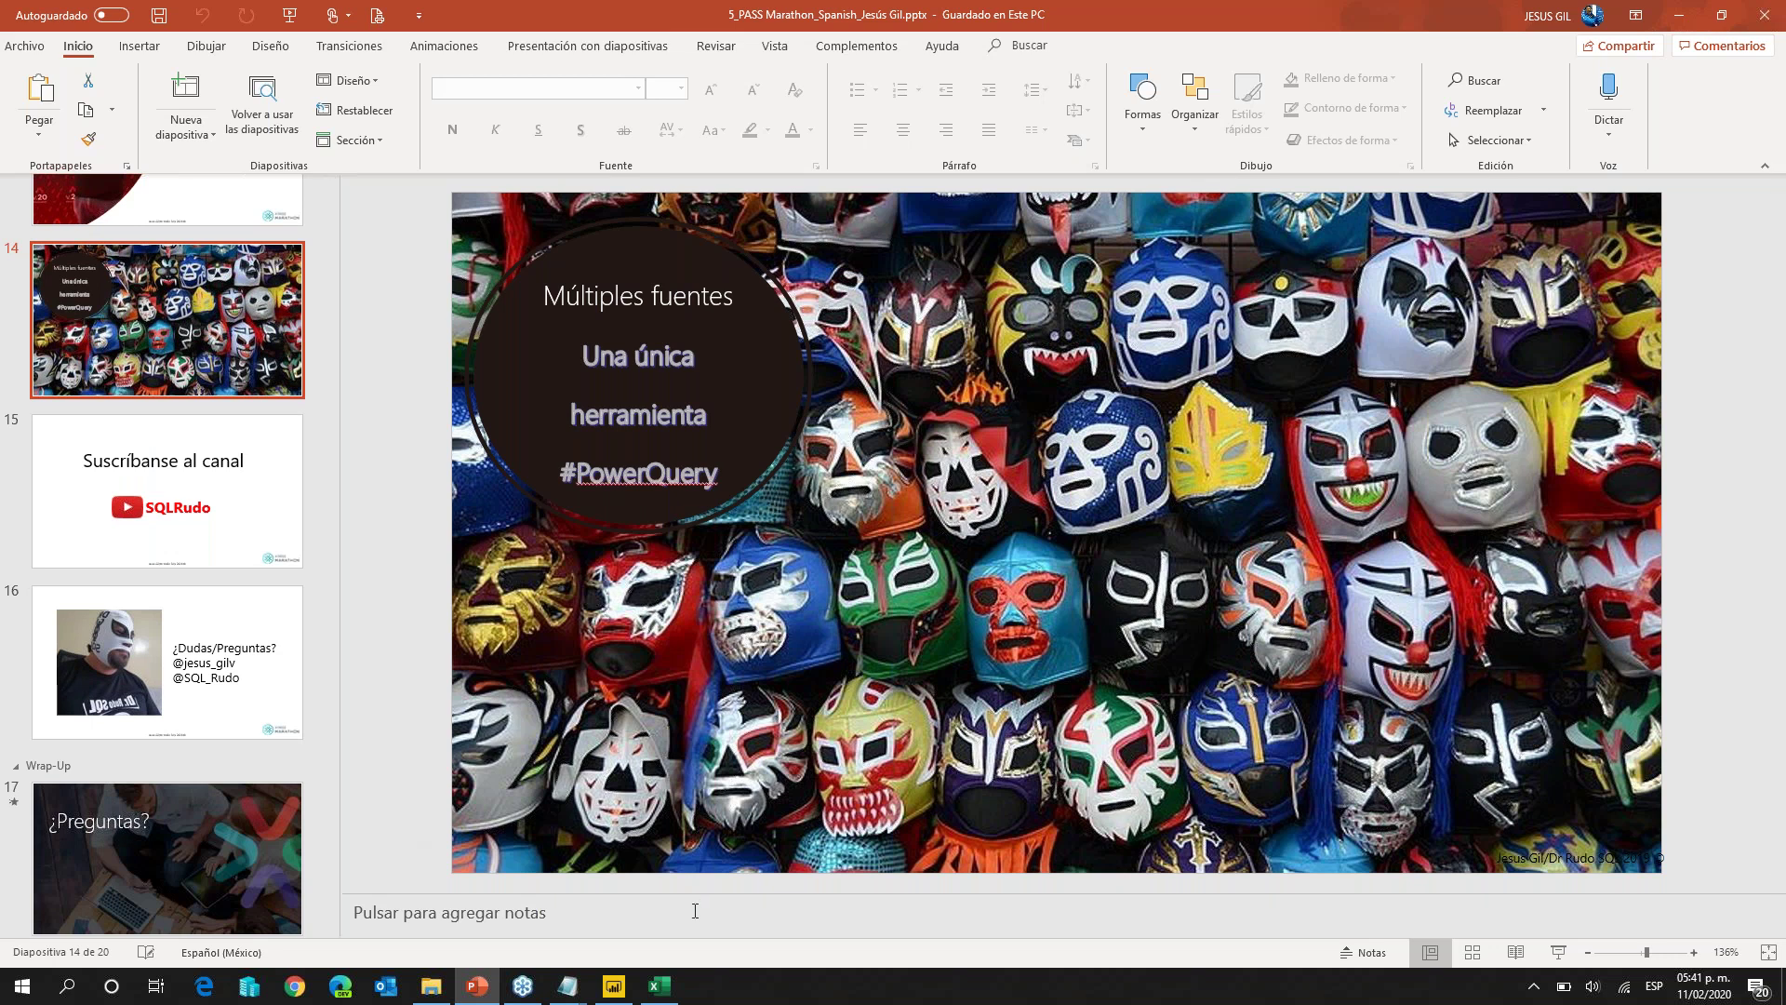
key("alt+Tab")
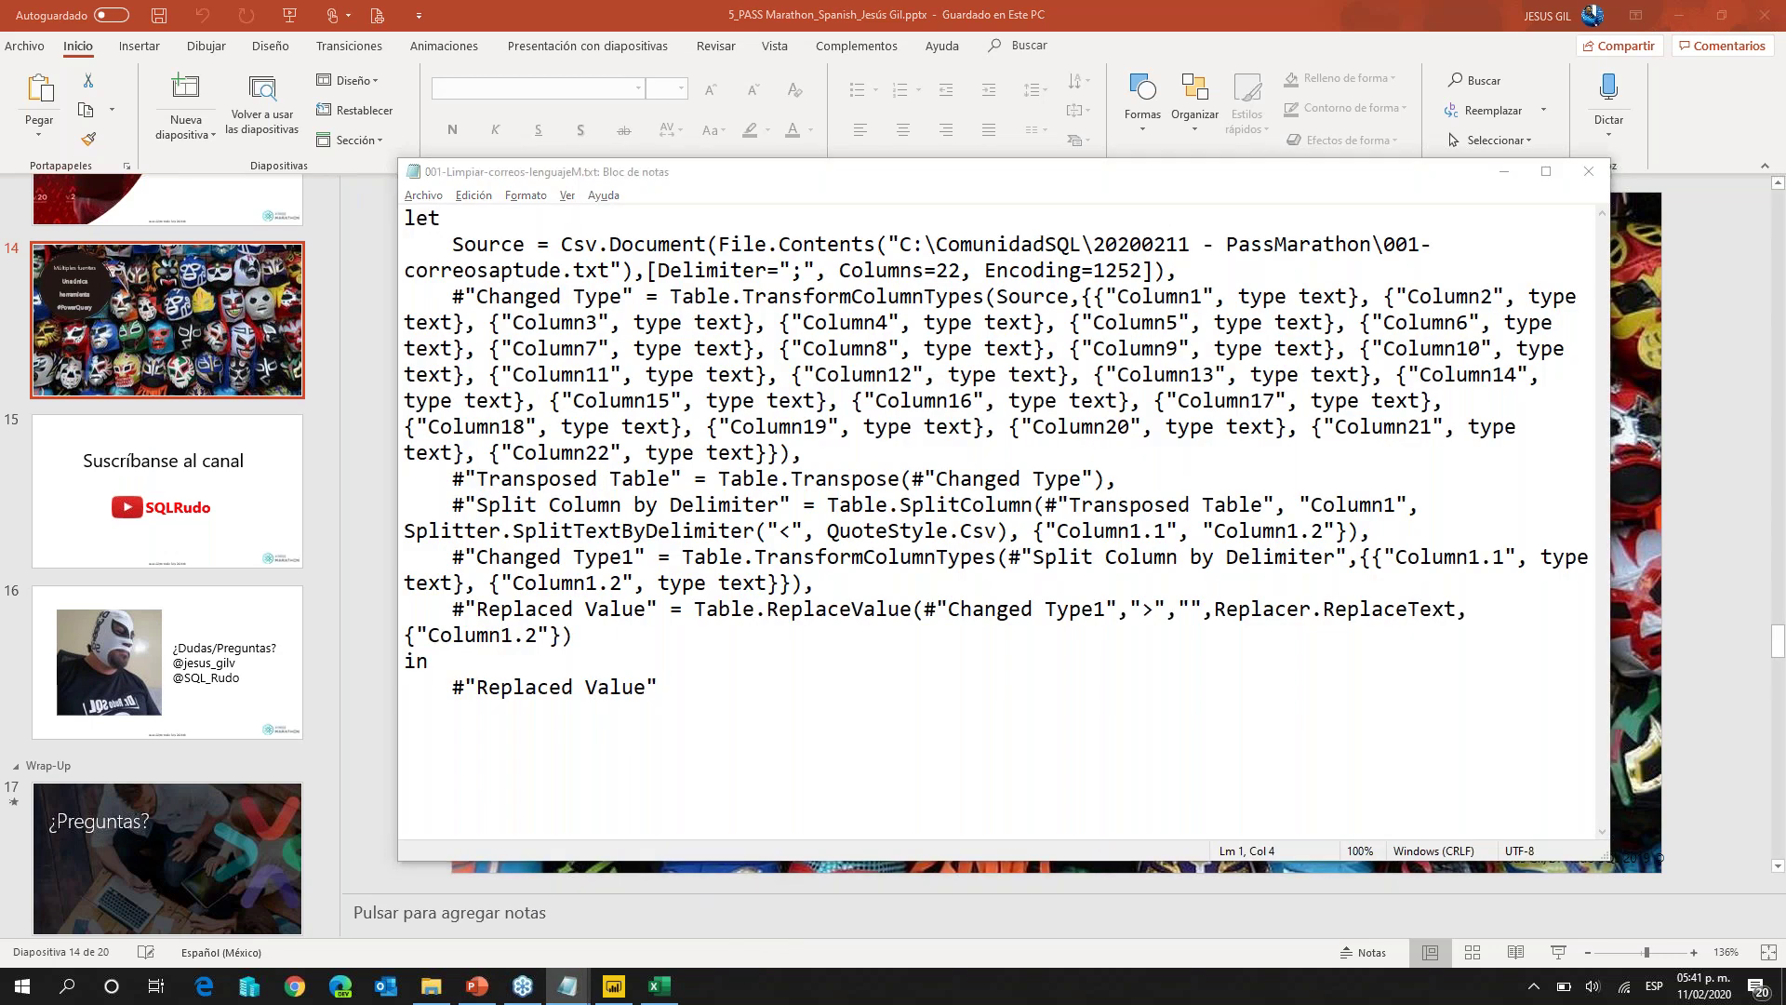
Step: Minimize the PowerPoint, Power BI Desktop, Excel, File Explorer and Notepad windows to clear the desktop
key("alt+Tab")
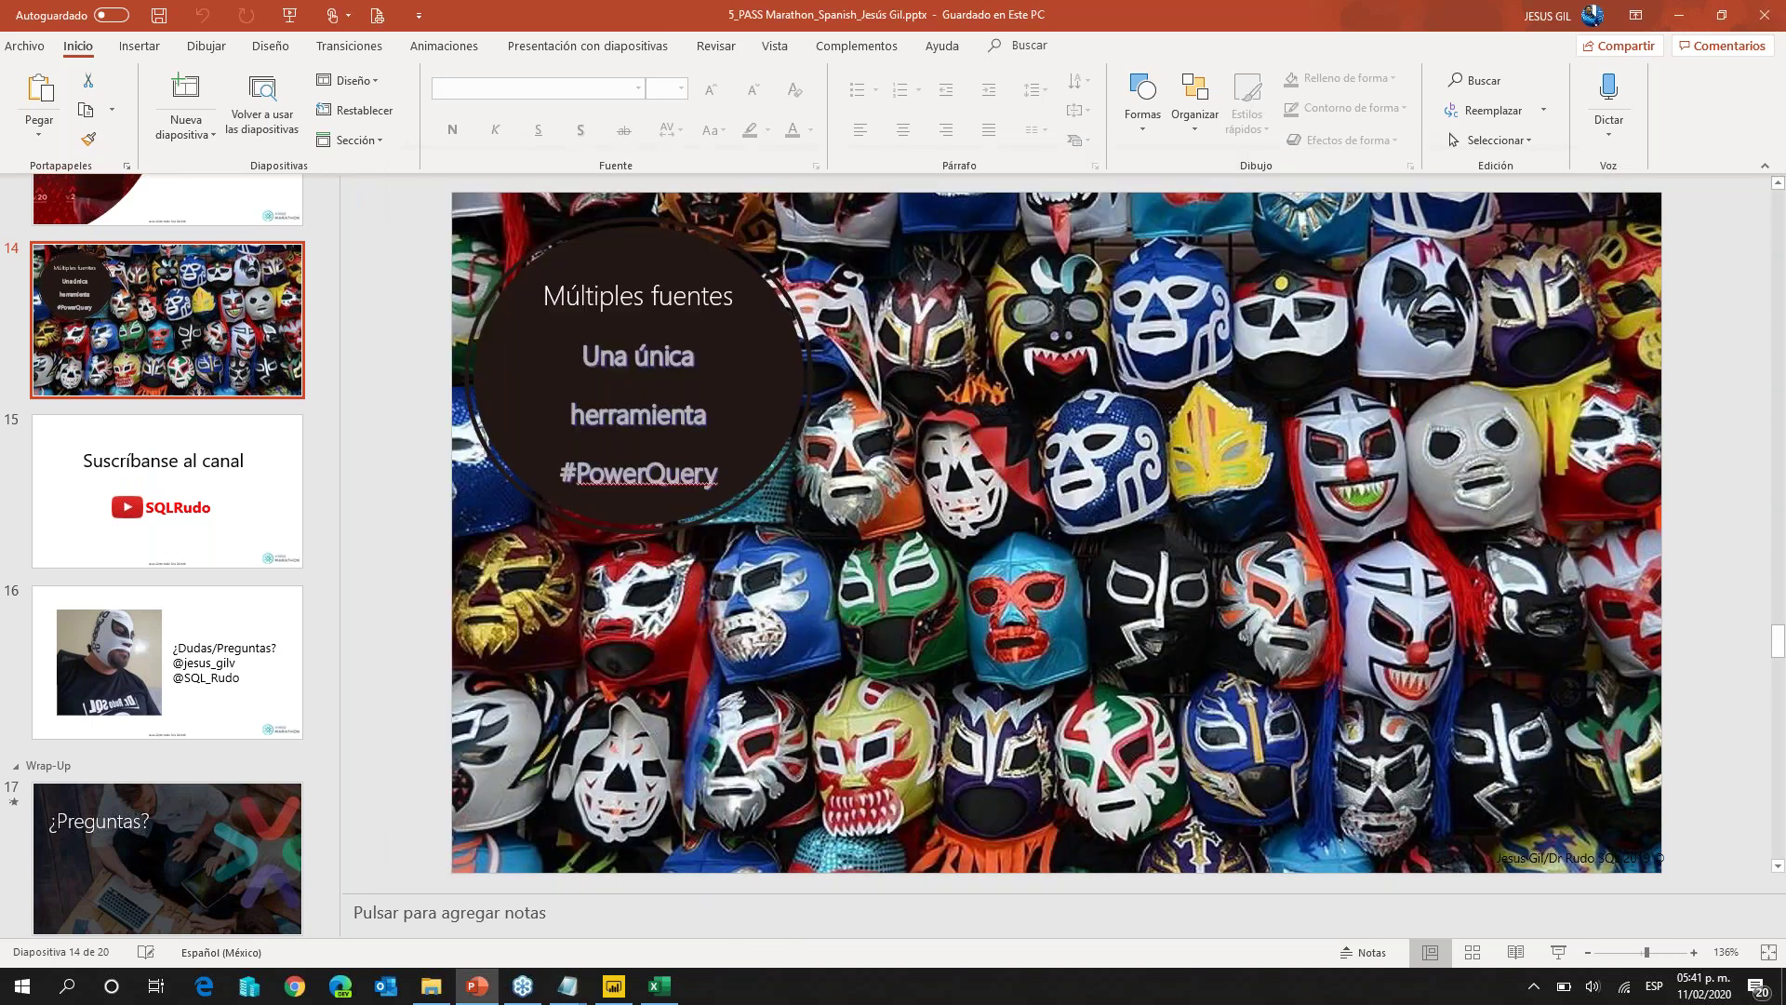
left_click(614, 986)
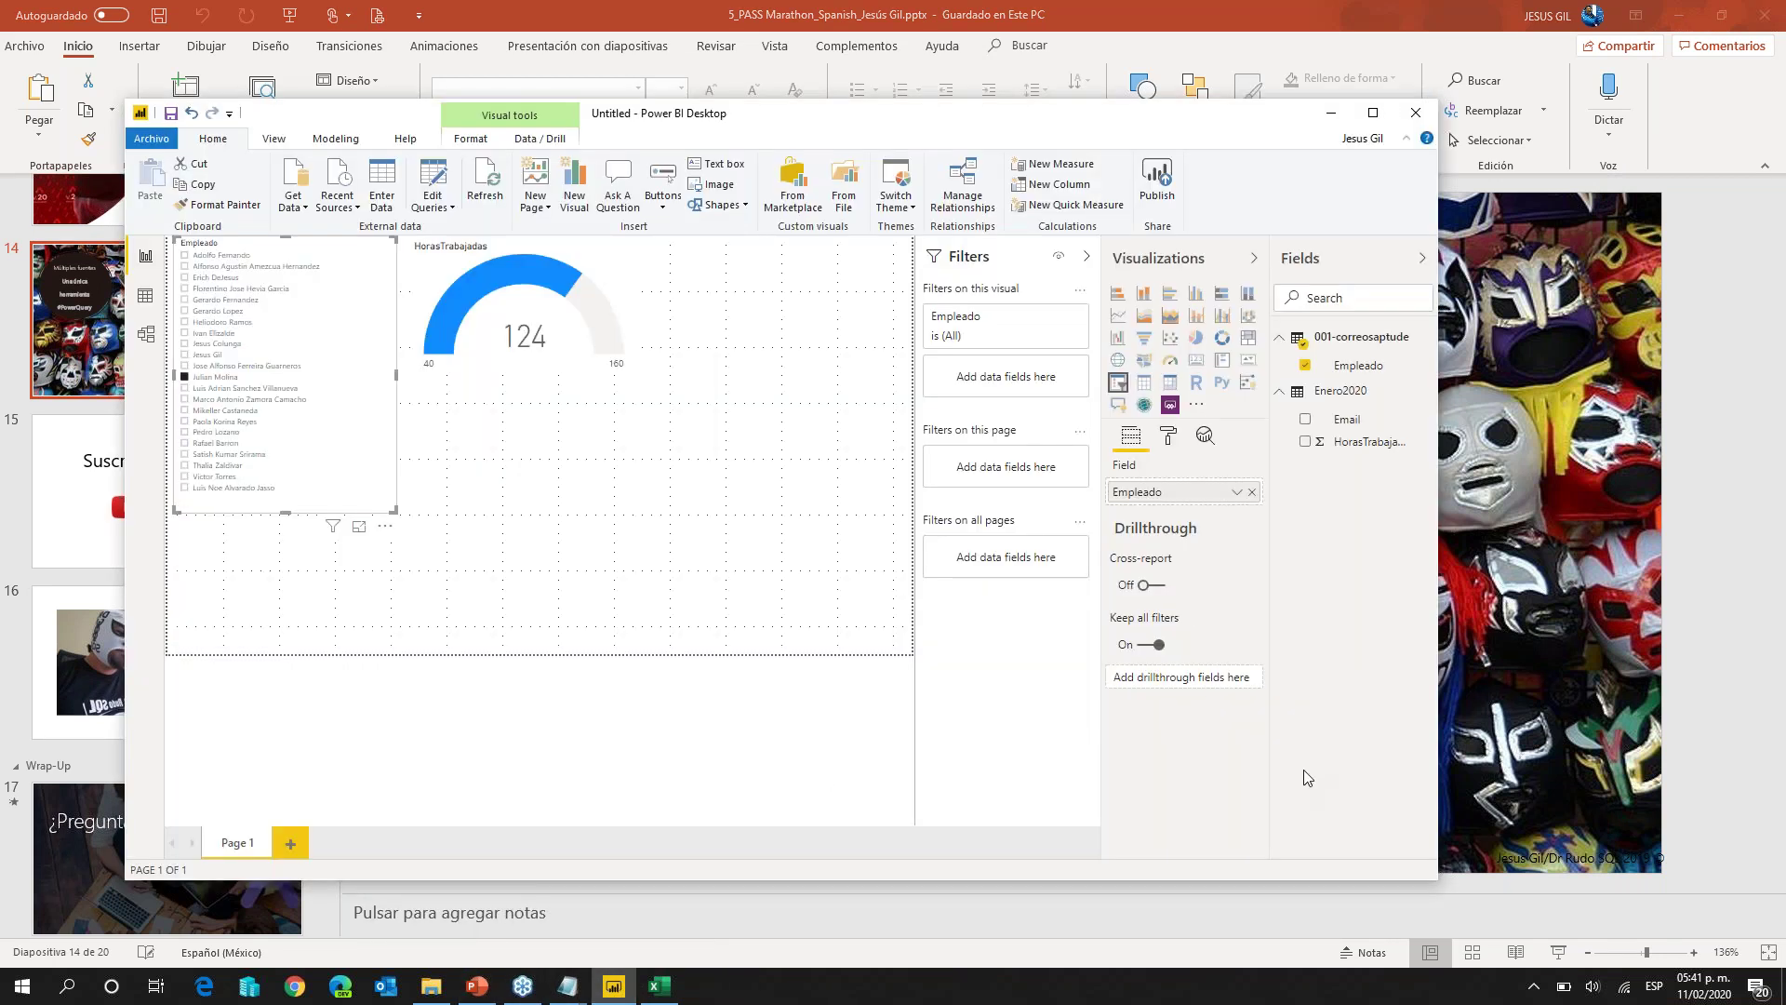
left_click(1684, 16)
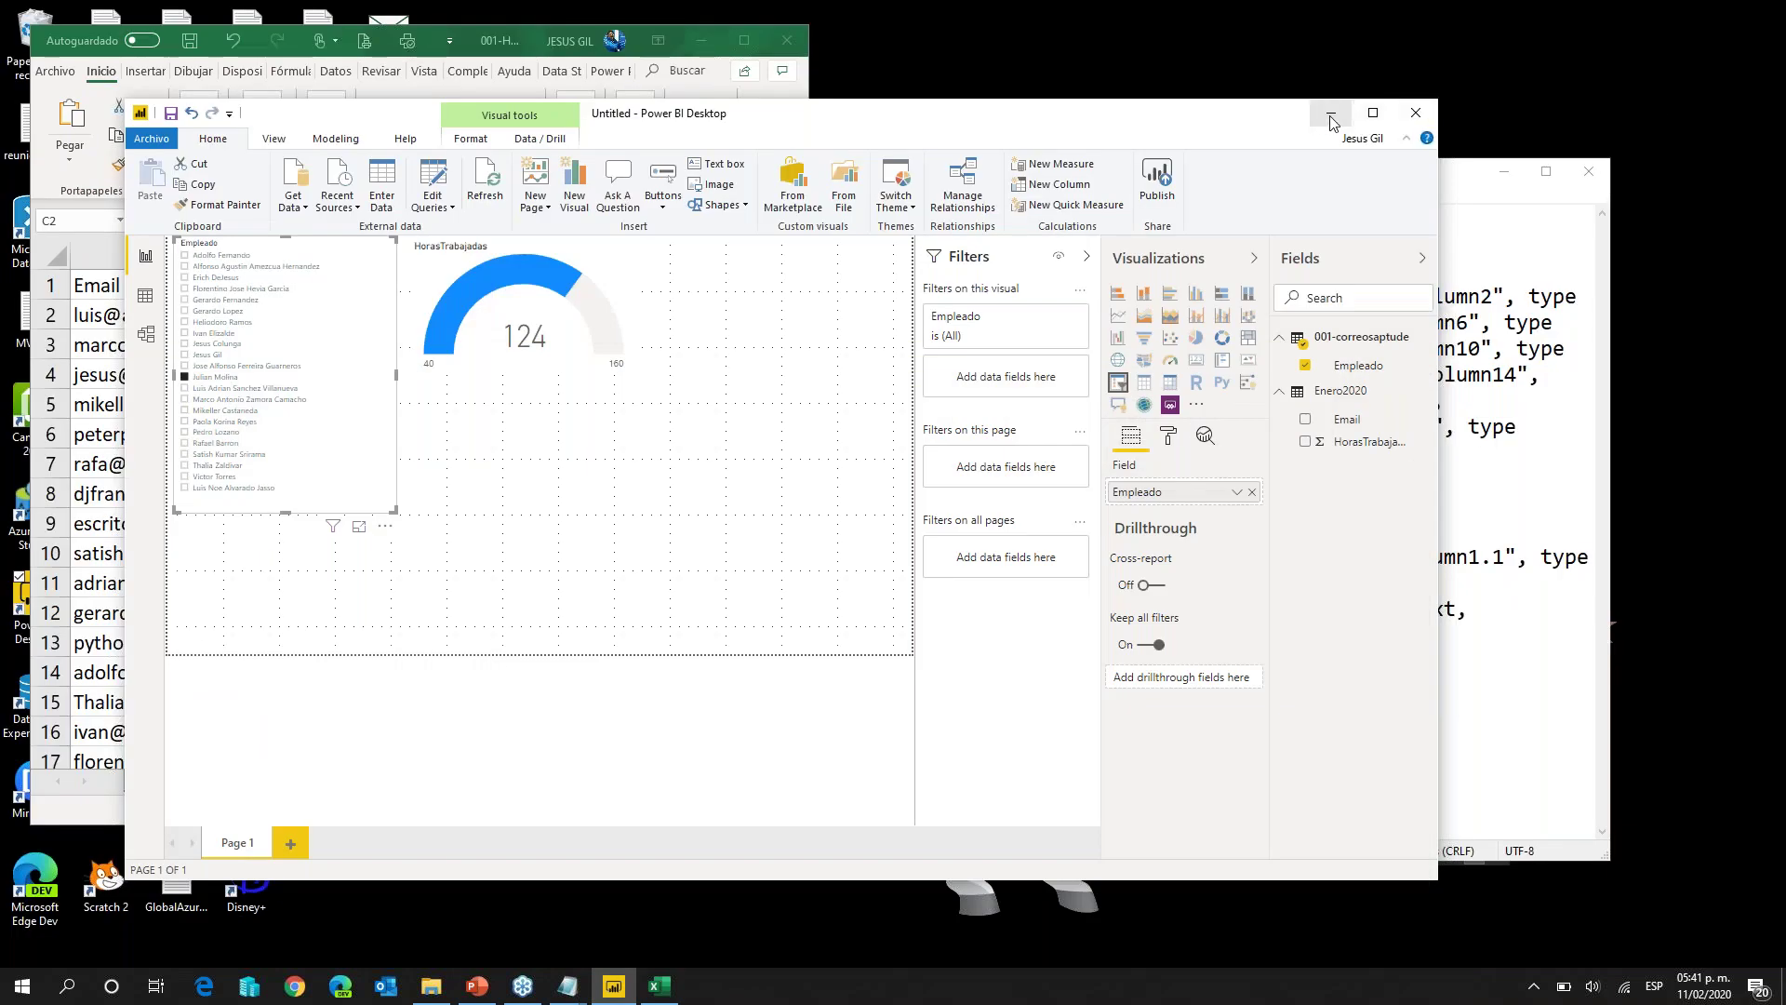
left_click(1331, 121)
left_click(1487, 165)
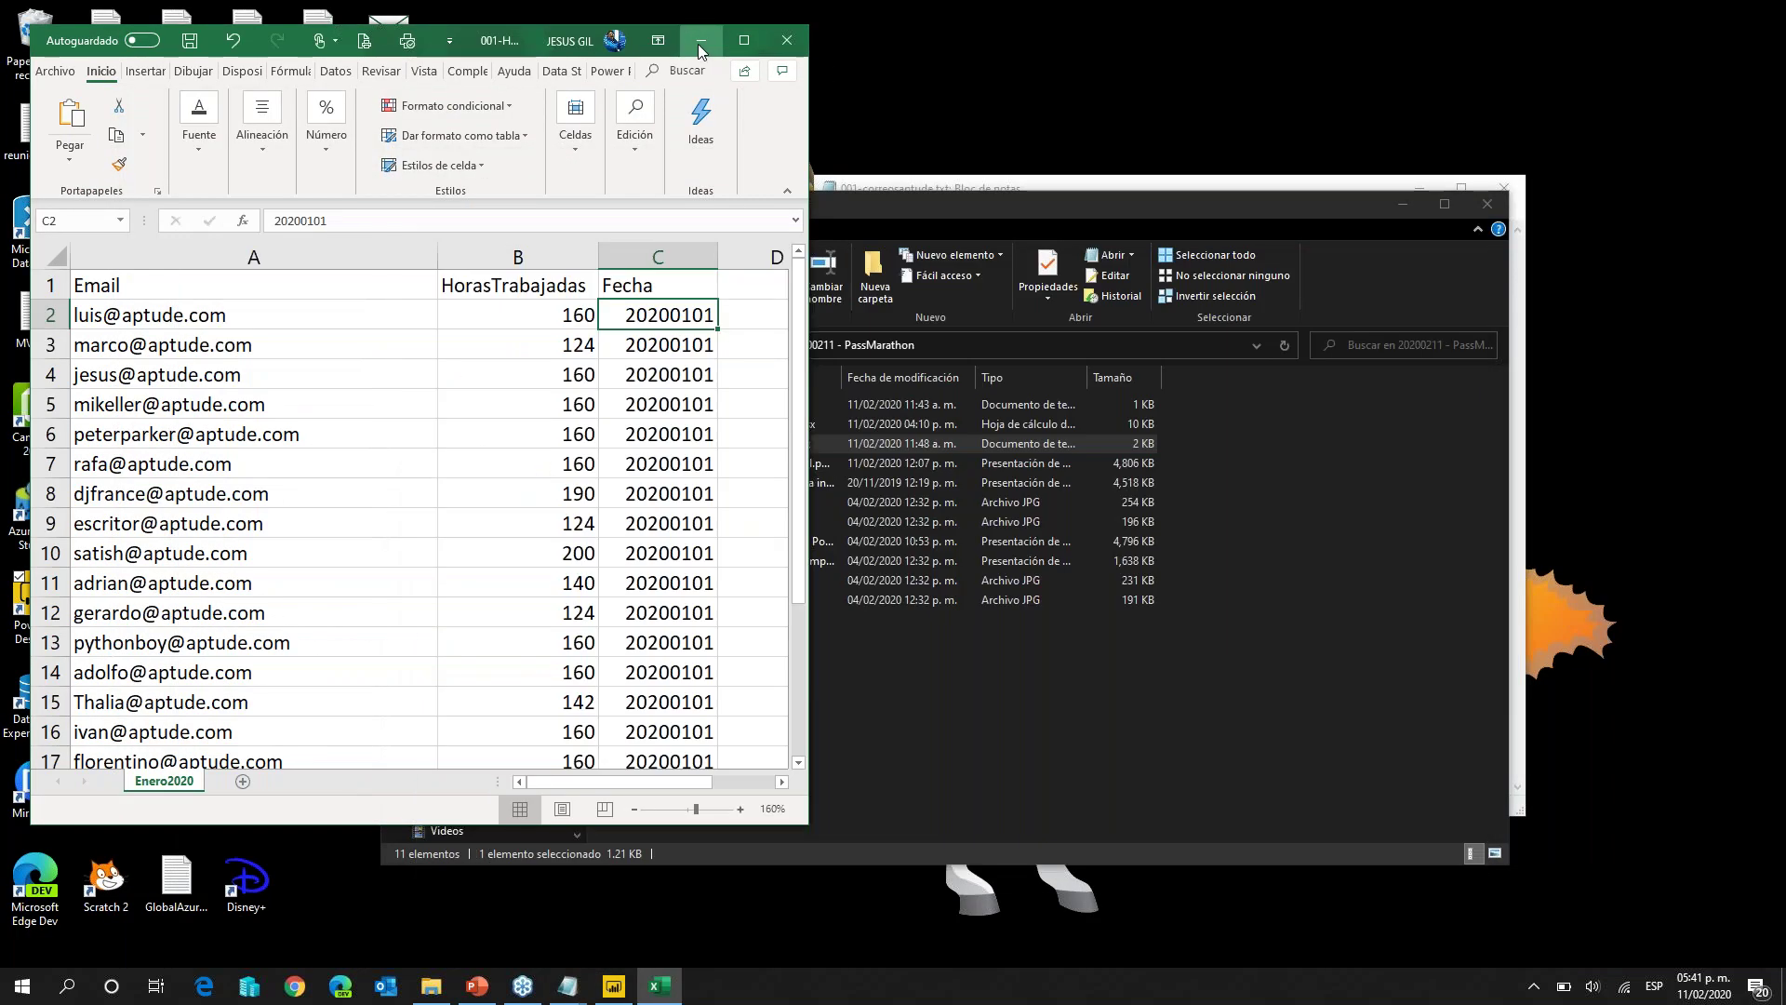
left_click(713, 45)
left_click(1400, 204)
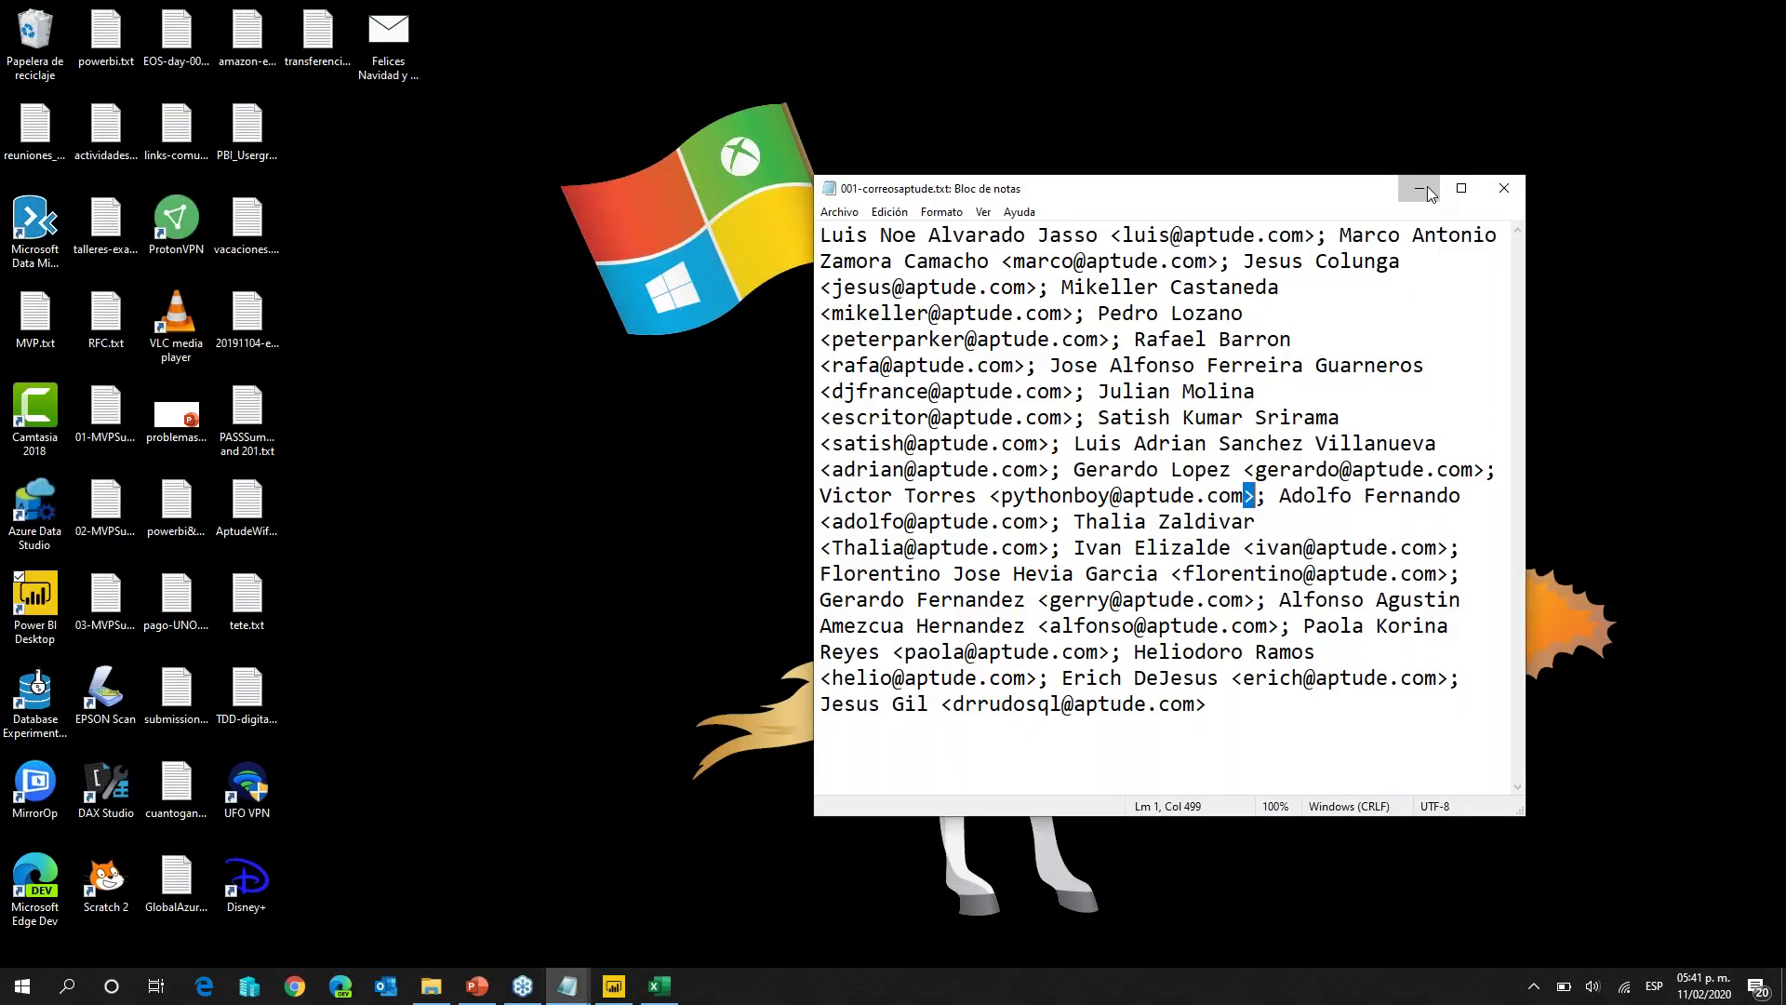
left_click(1421, 187)
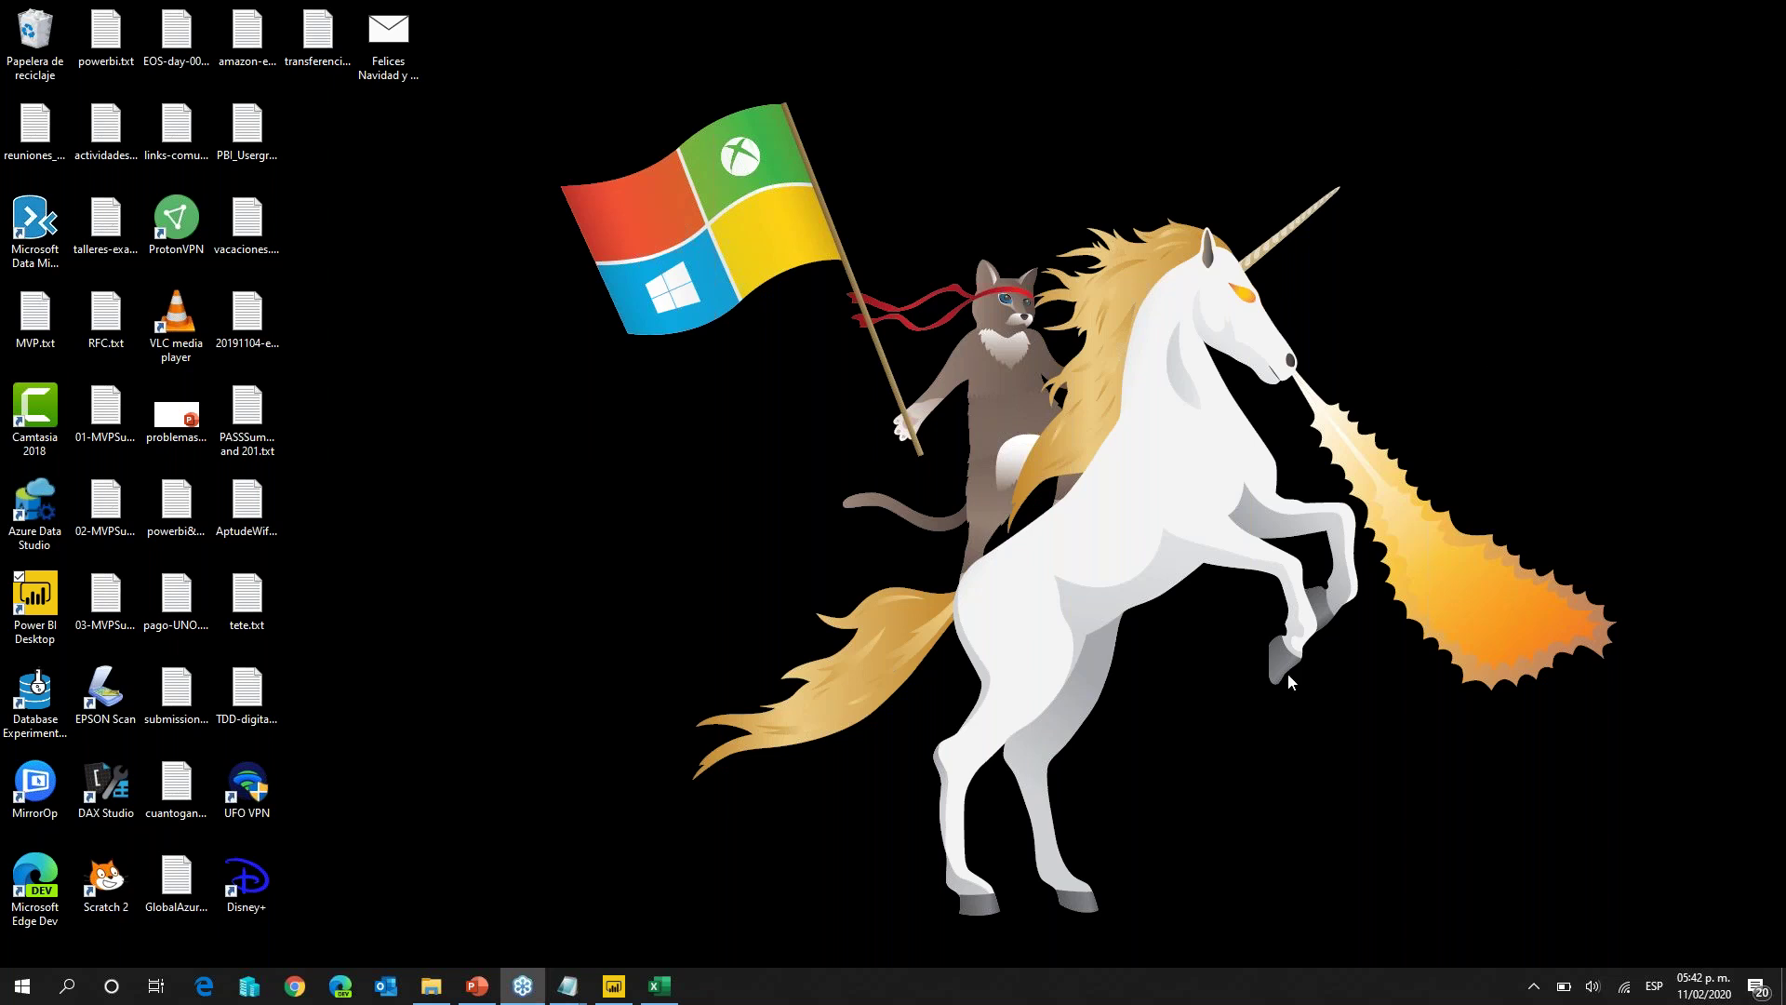
Step: Open Google in Microsoft Edge and search for "uefa champions league"
left_click(342, 986)
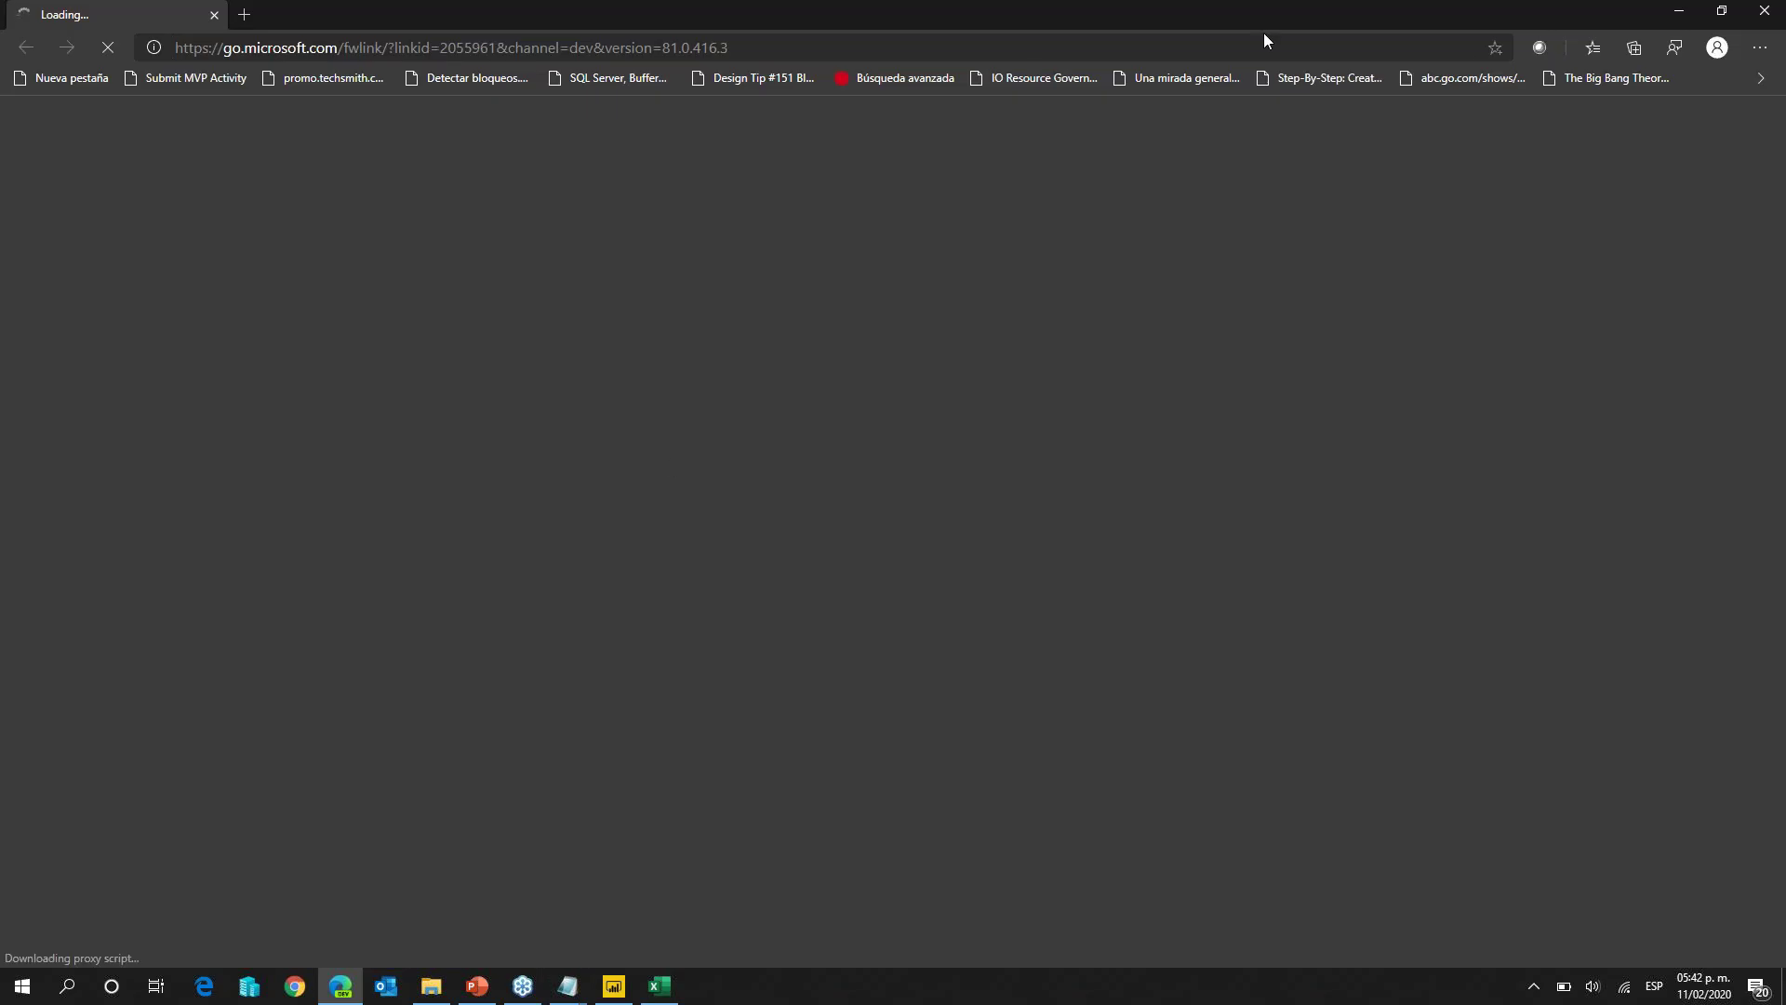
left_click(897, 58)
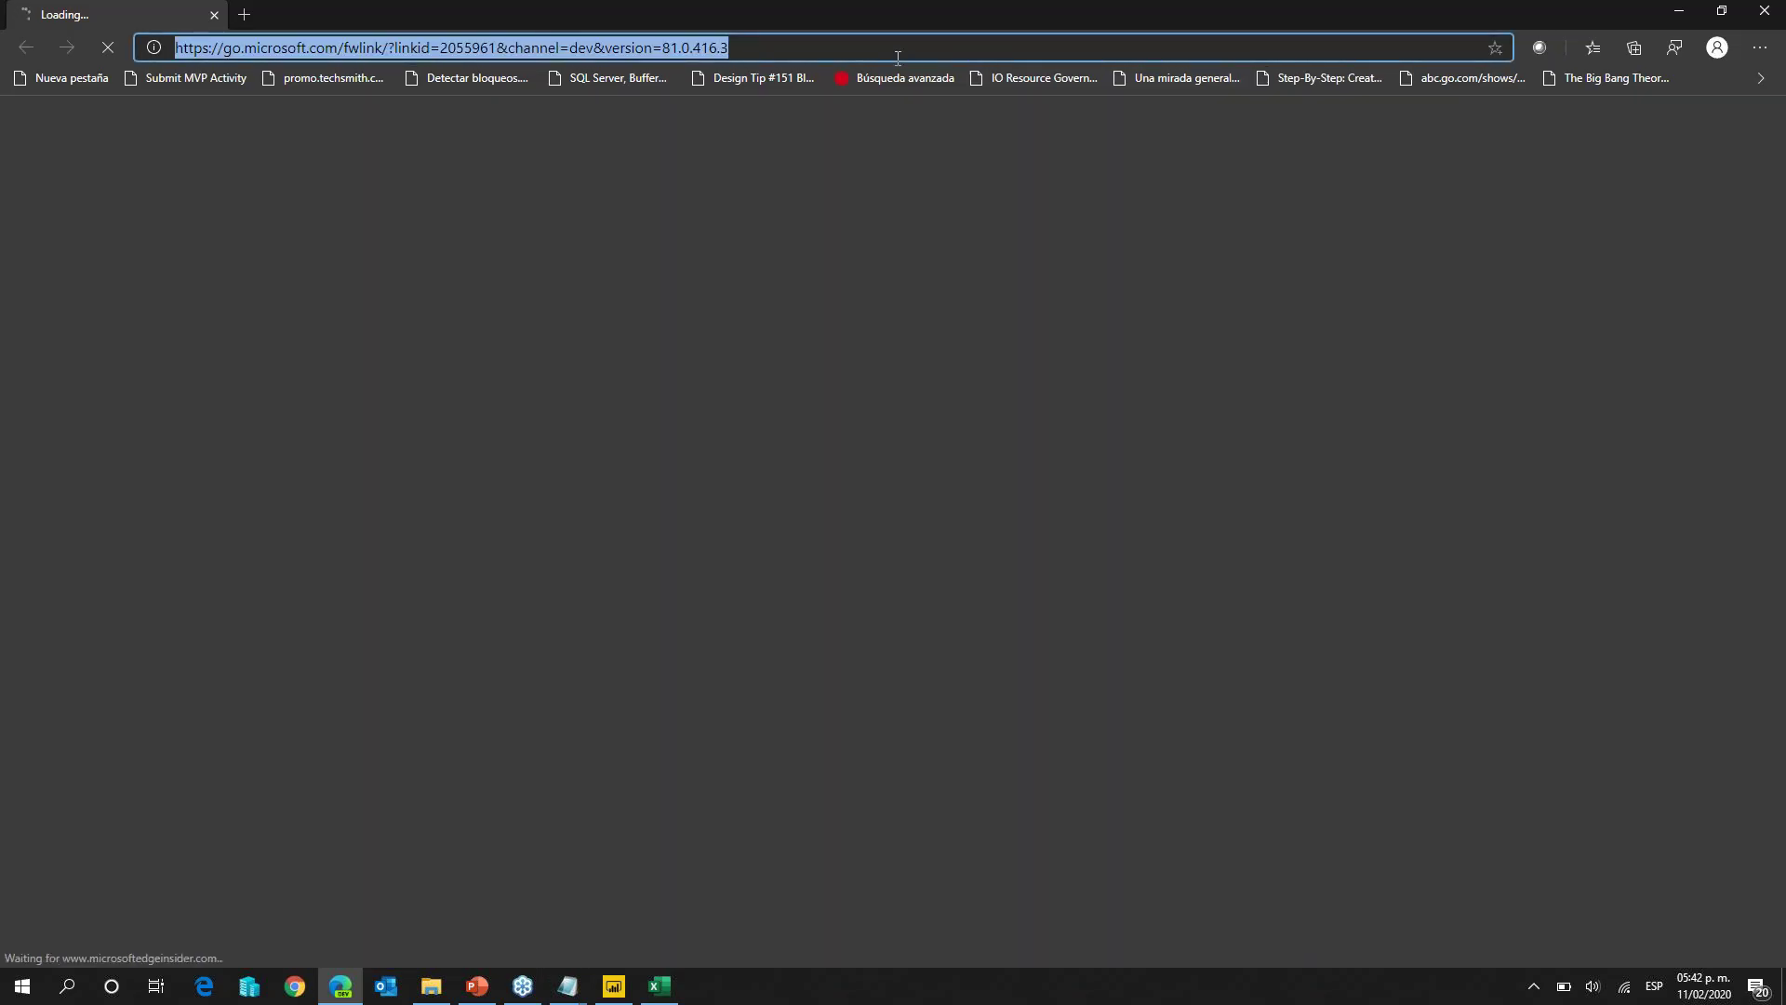
type("goo")
key("Return")
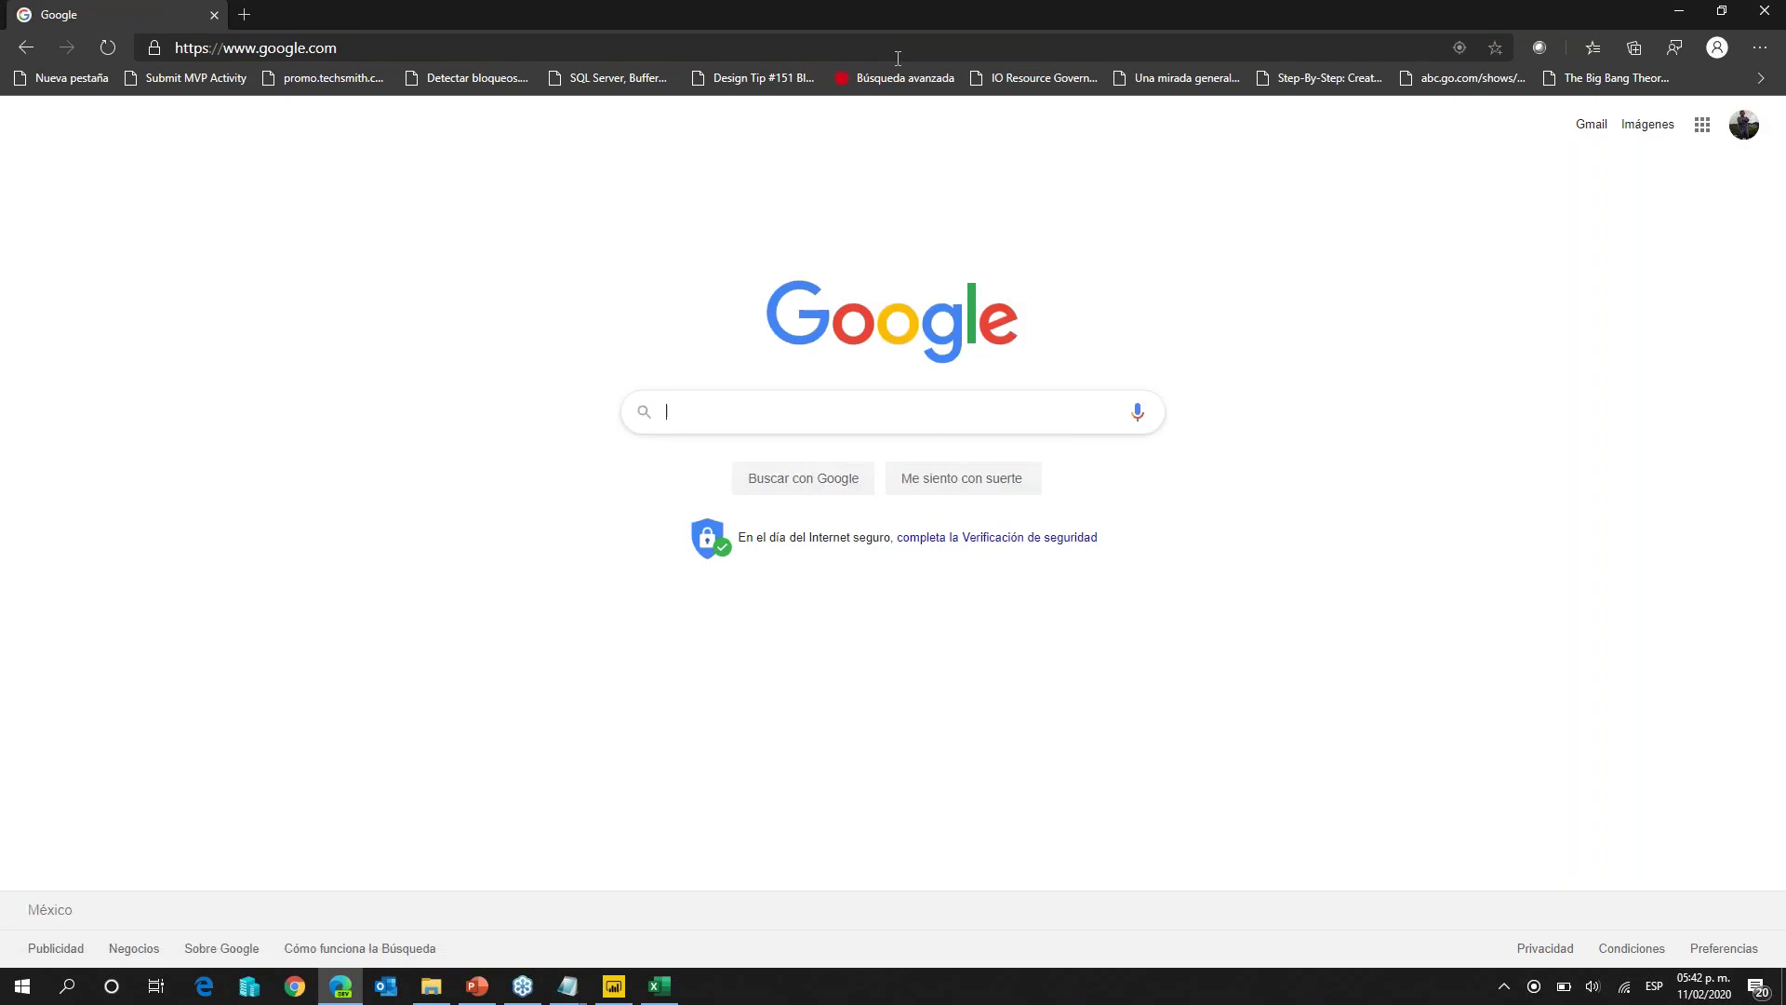
type("uefa")
key("Down")
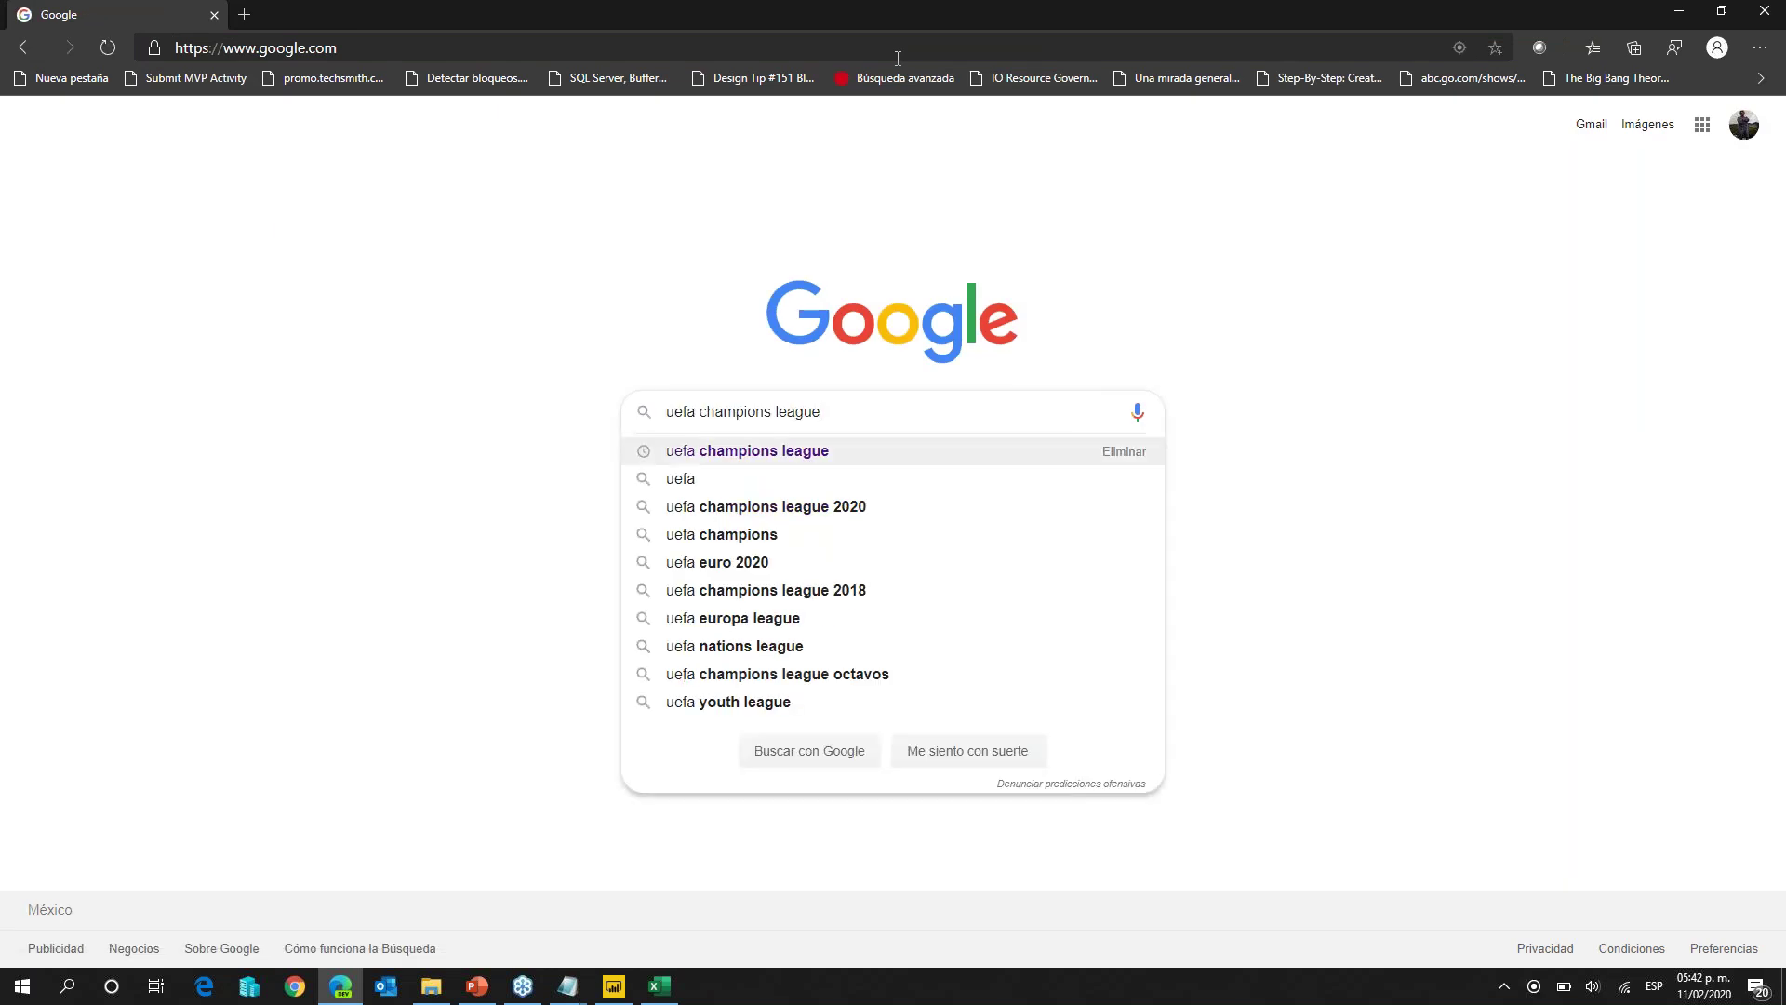
key("Return")
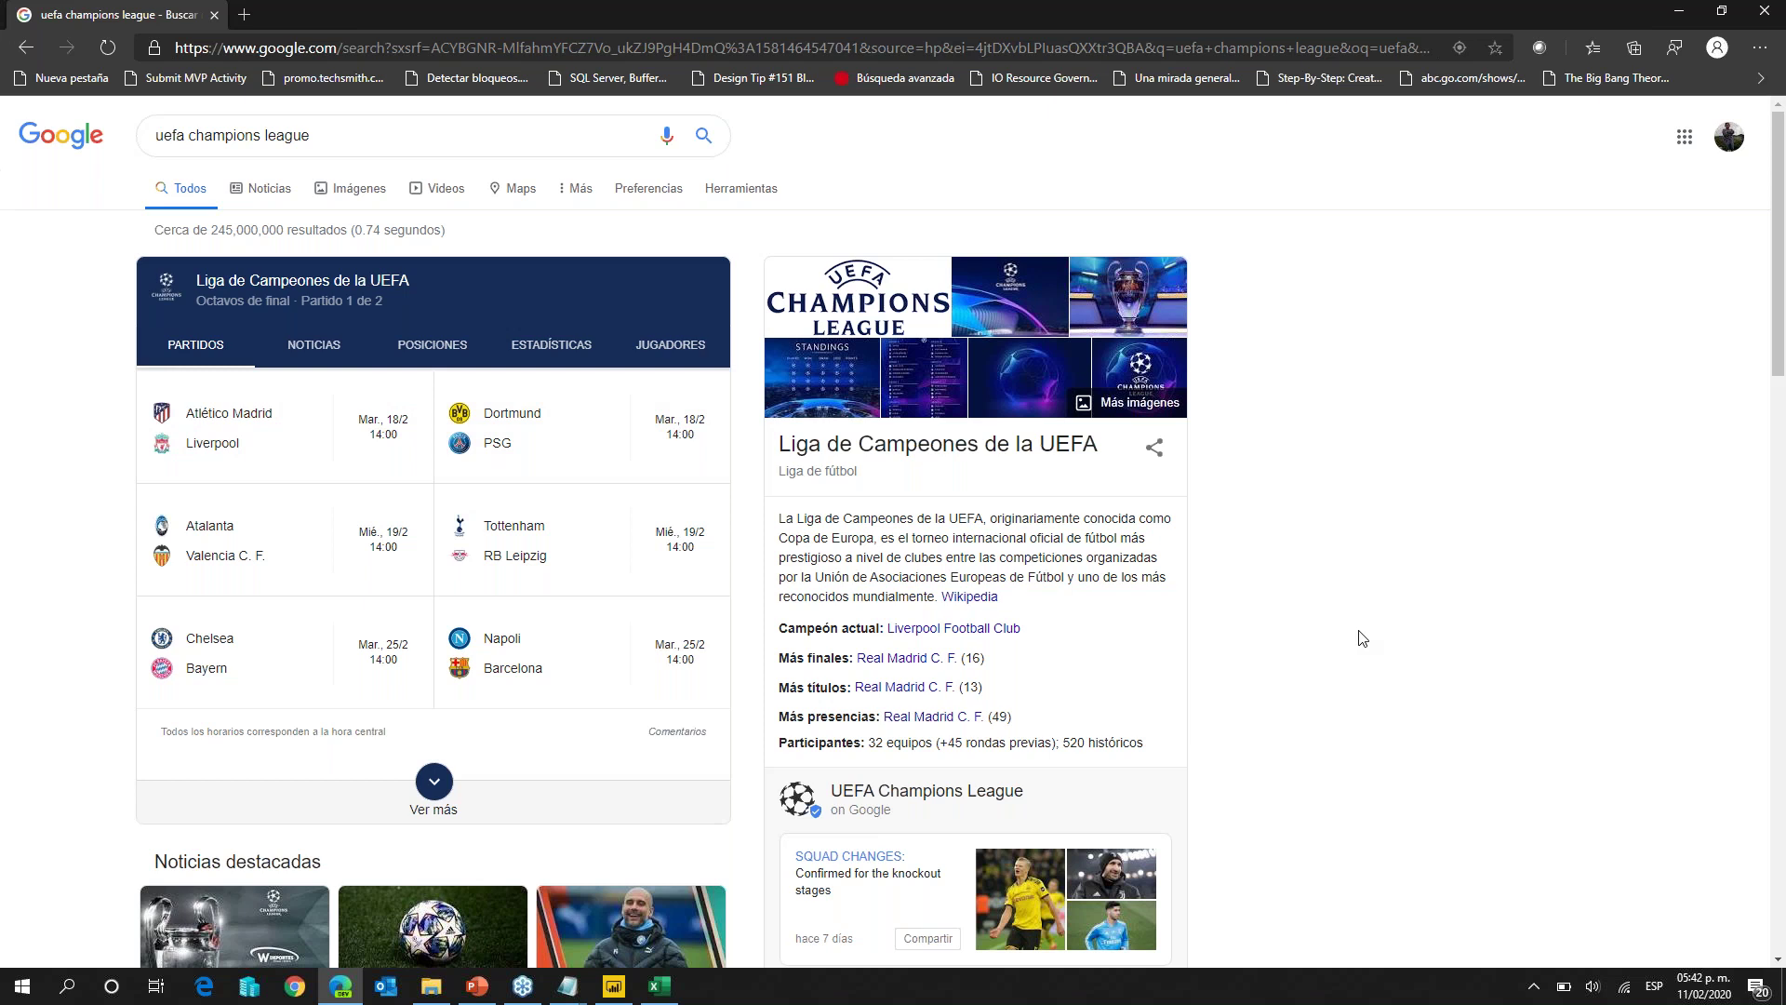
Step: Open the Spanish Wikipedia article "Liga de Campeones de la UEFA" from the search results
scroll(1361, 638, "down", 4)
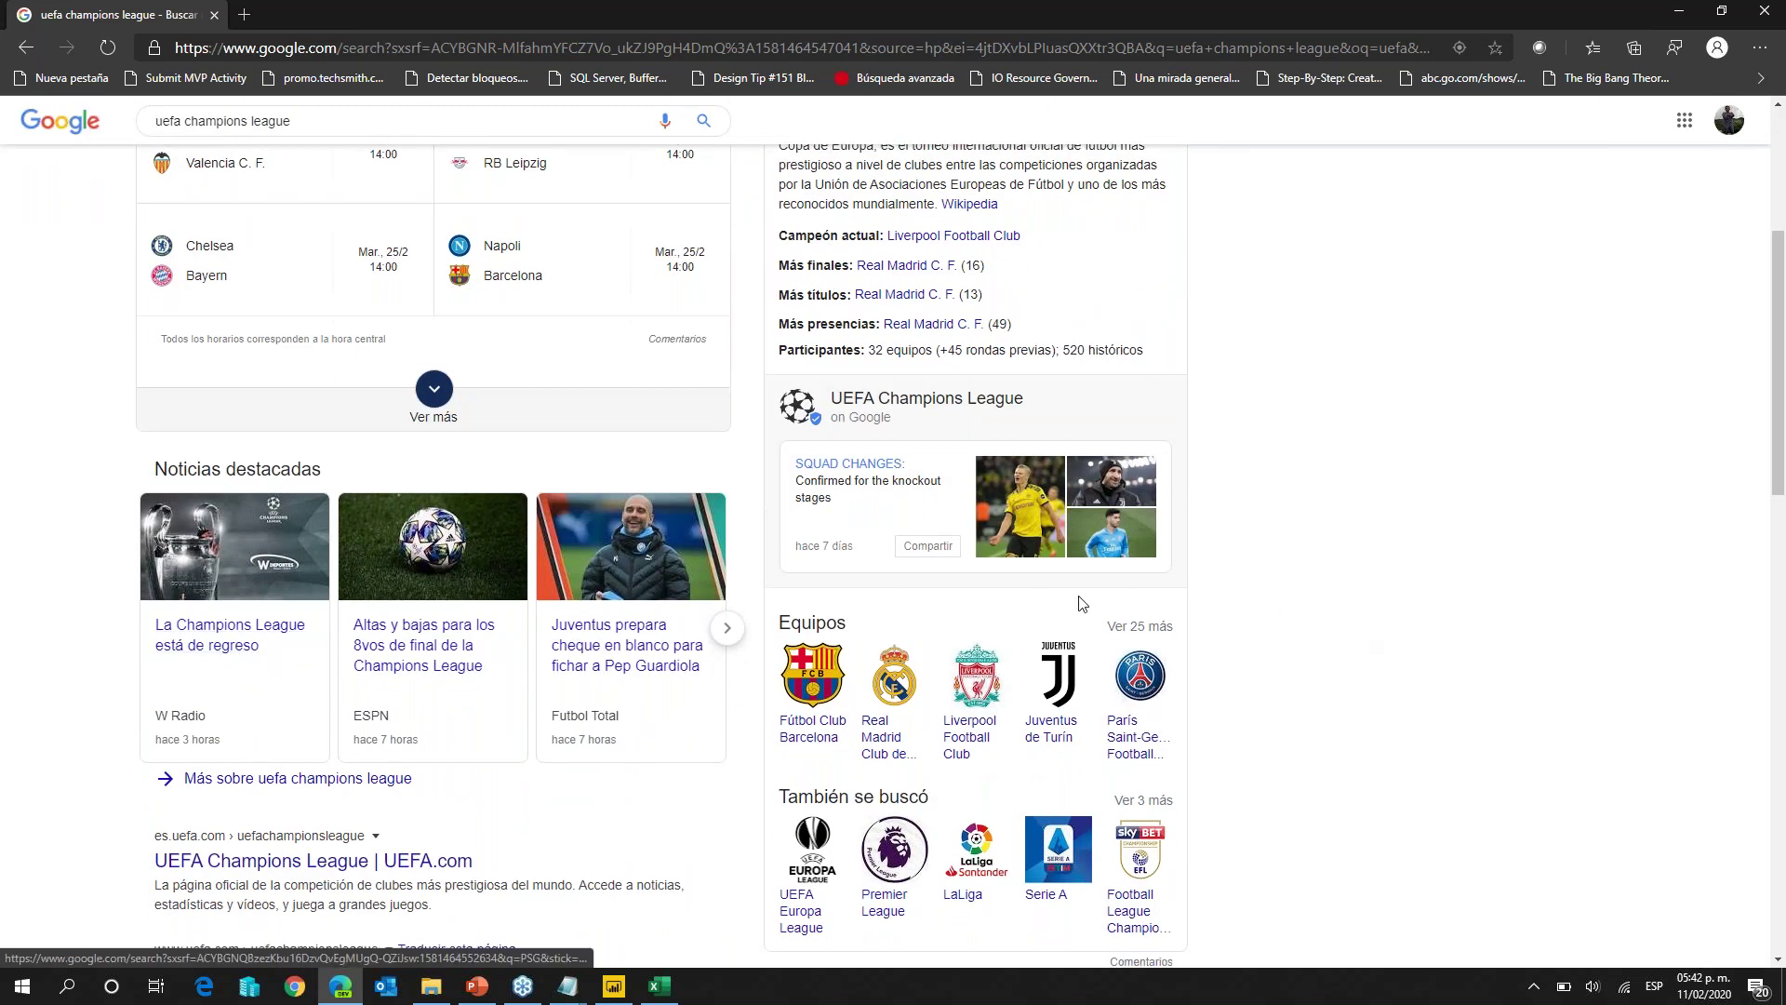
scroll(1145, 614, "down", 5)
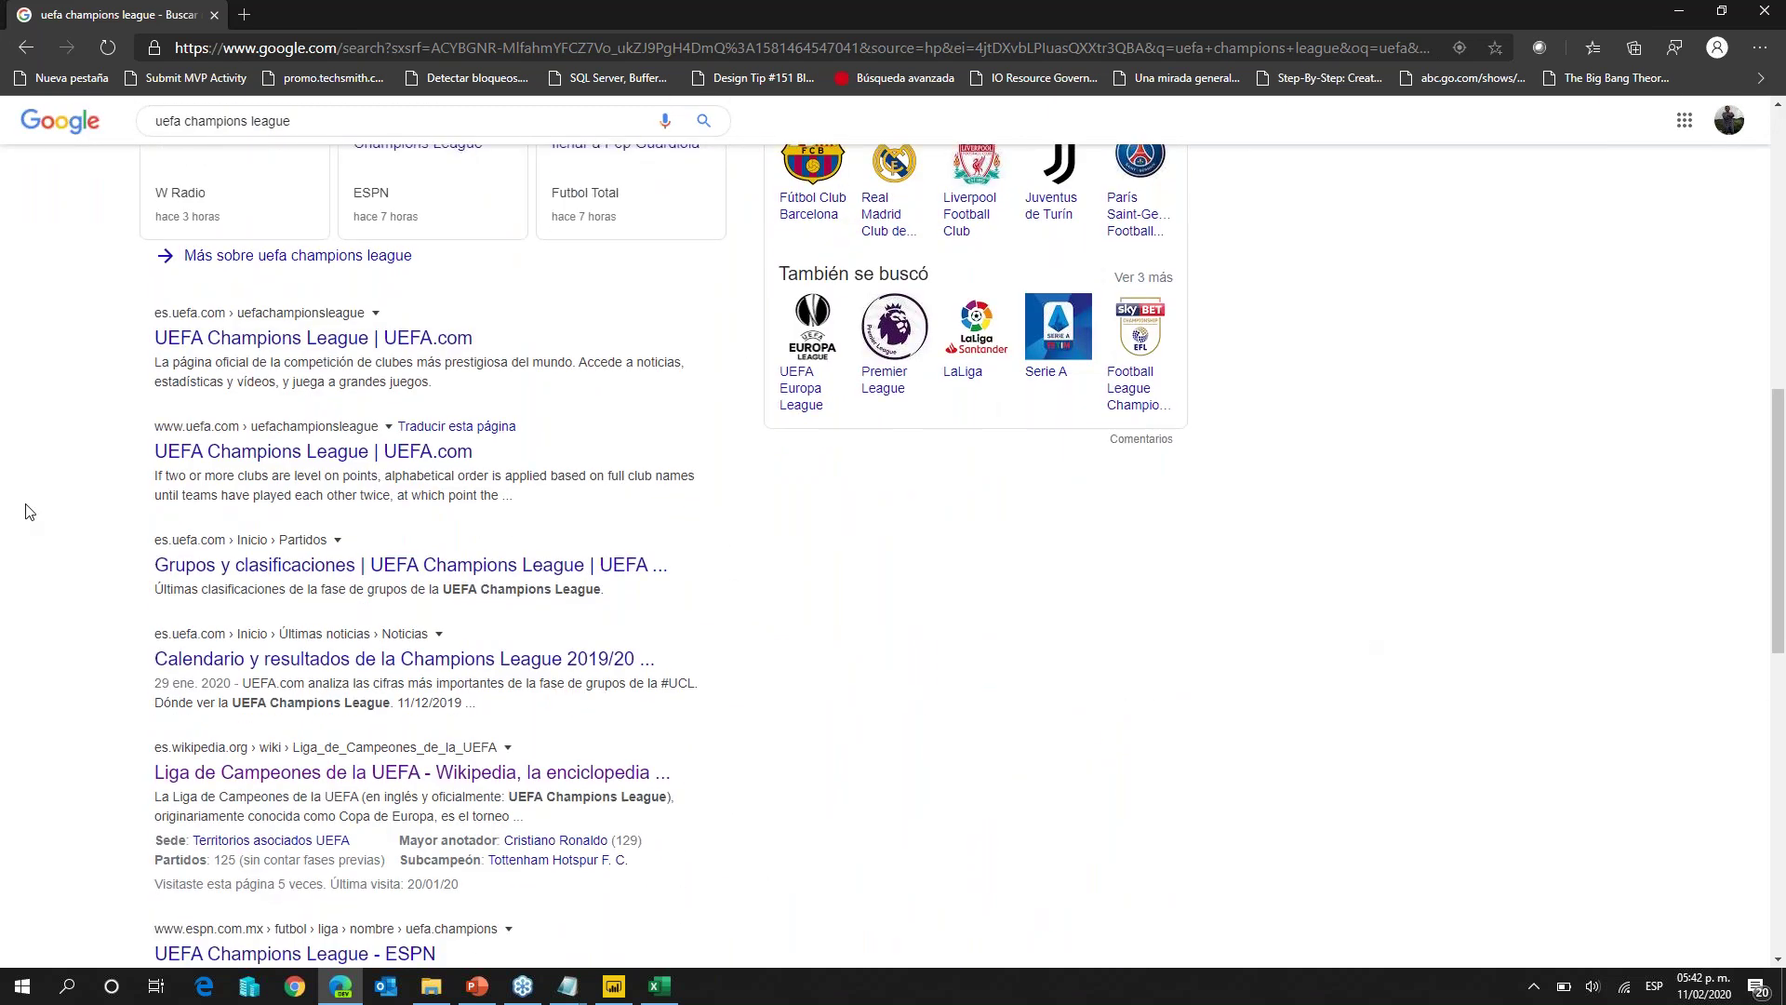
scroll(27, 512, "down", 3)
scroll(65, 493, "down", 2)
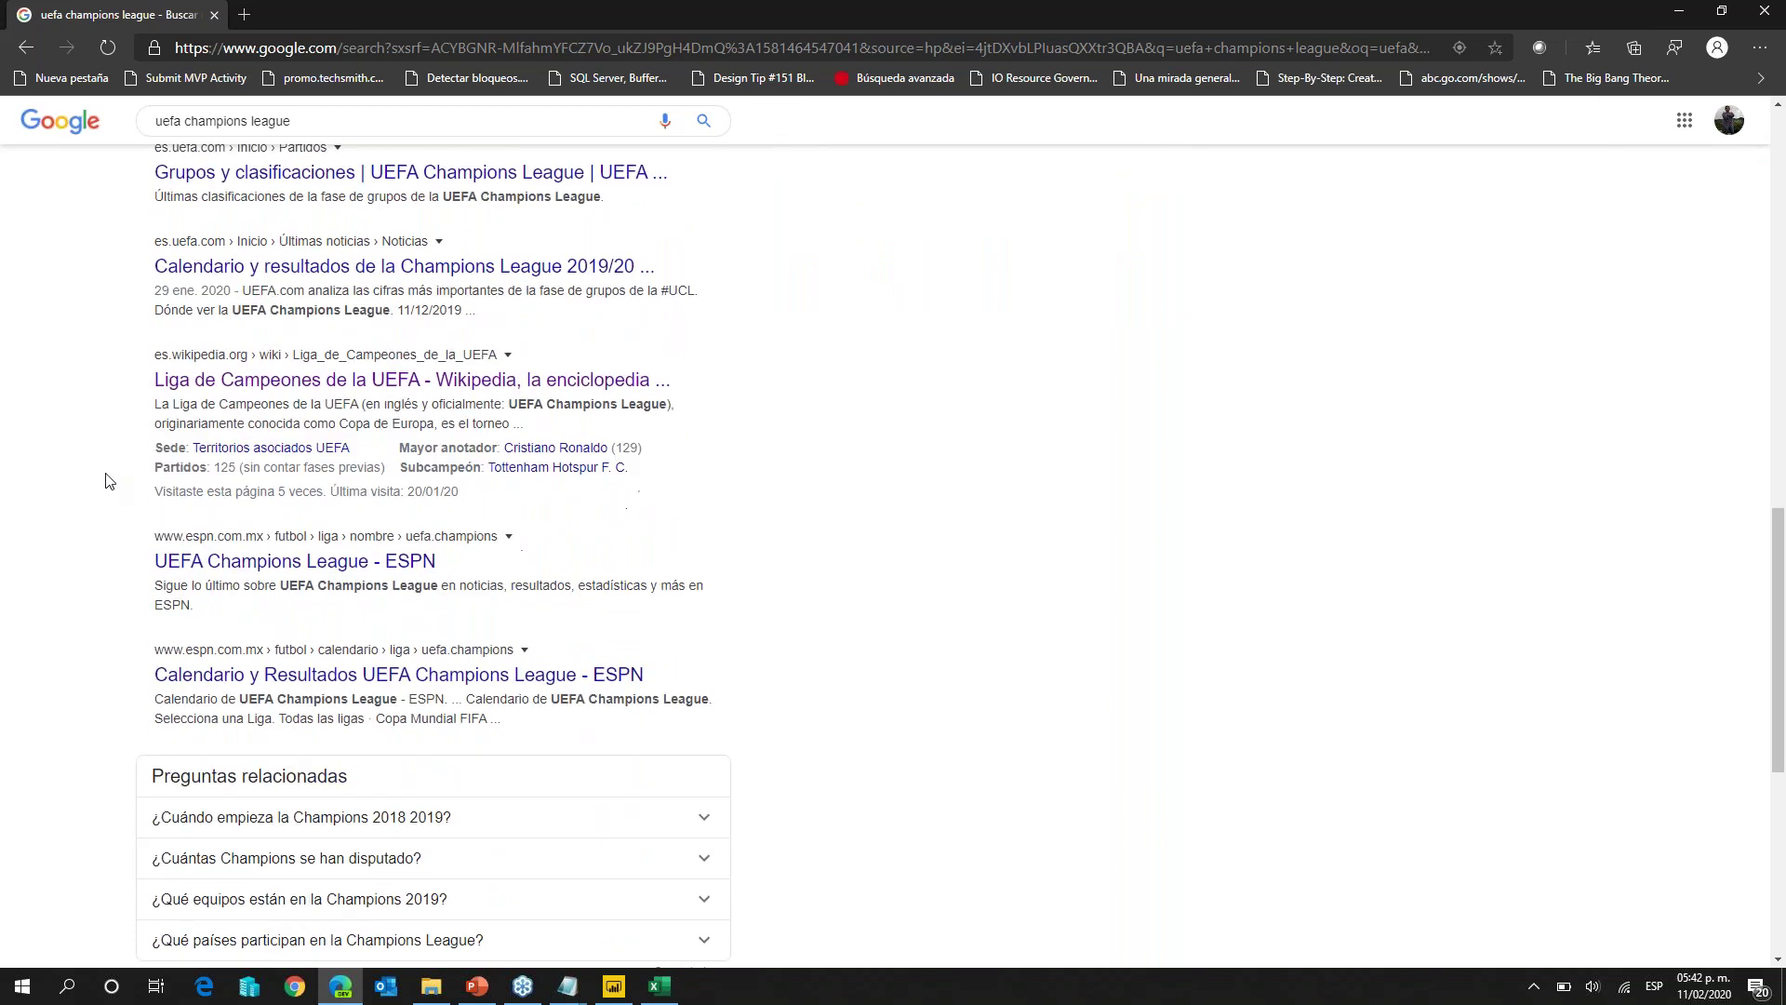
left_click(466, 381)
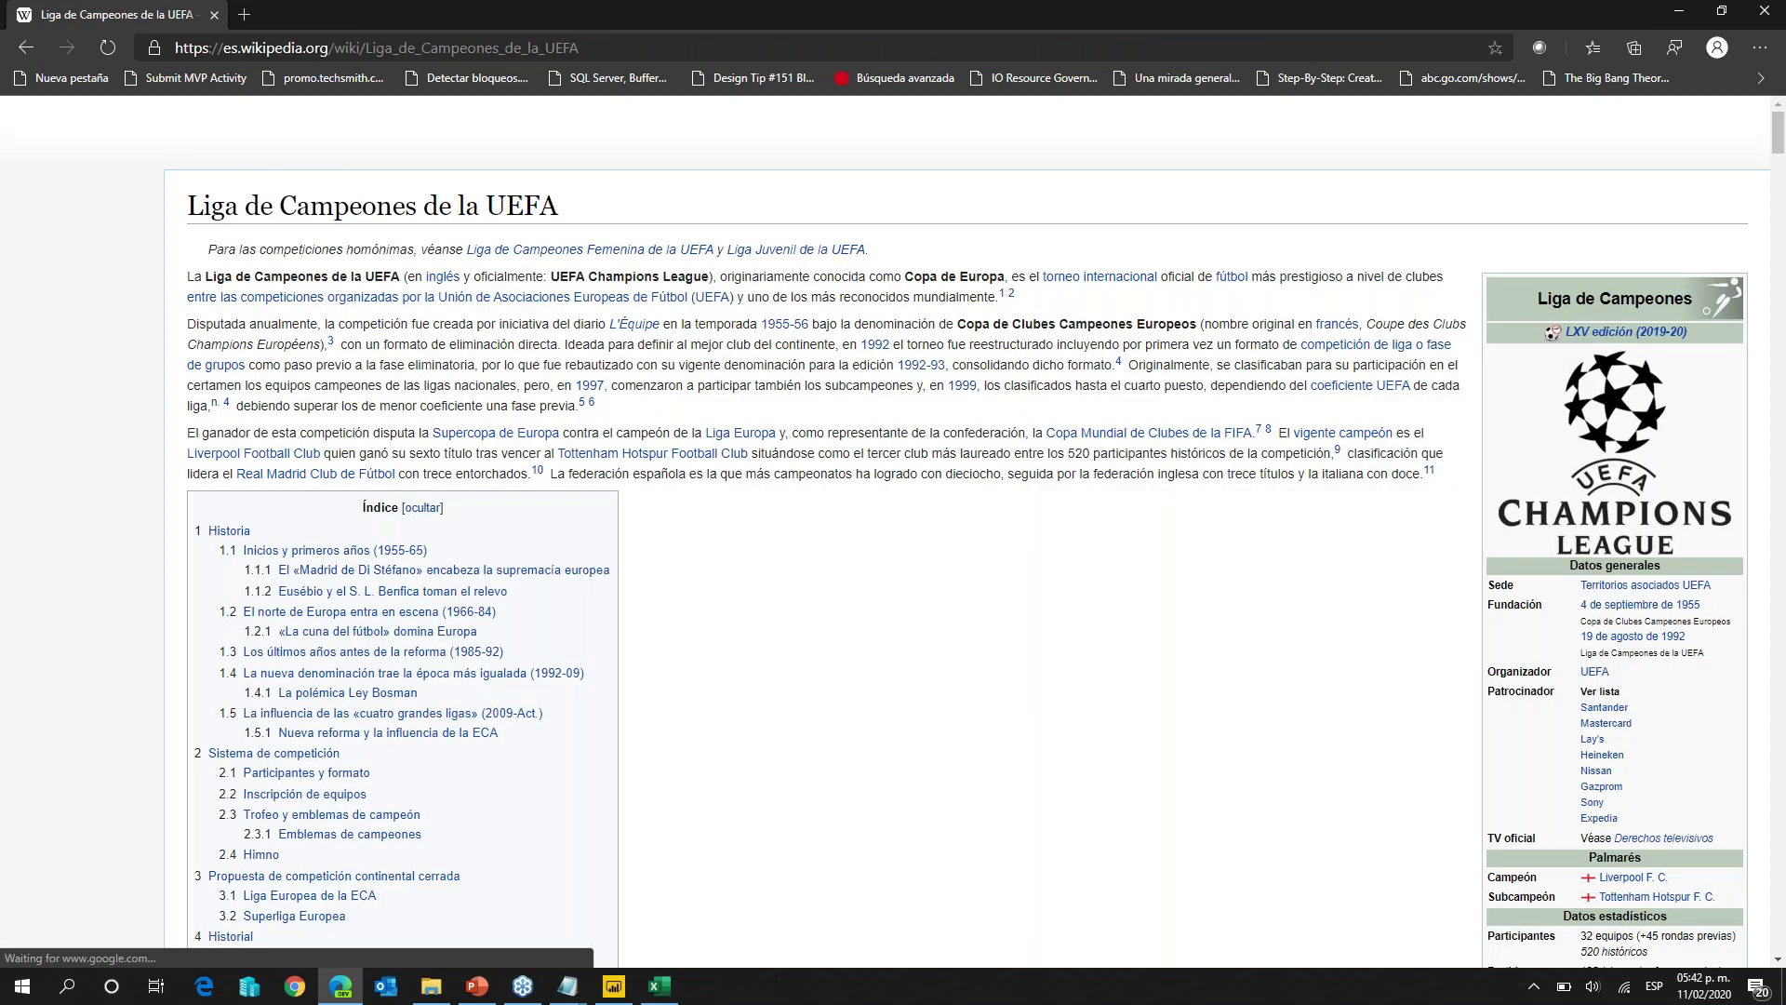
Step: Find the Palmarés section of the article and copy its entire club table, from the Equipo header through Tottenham Hotspur F. C
scroll(848, 698, "down", 8)
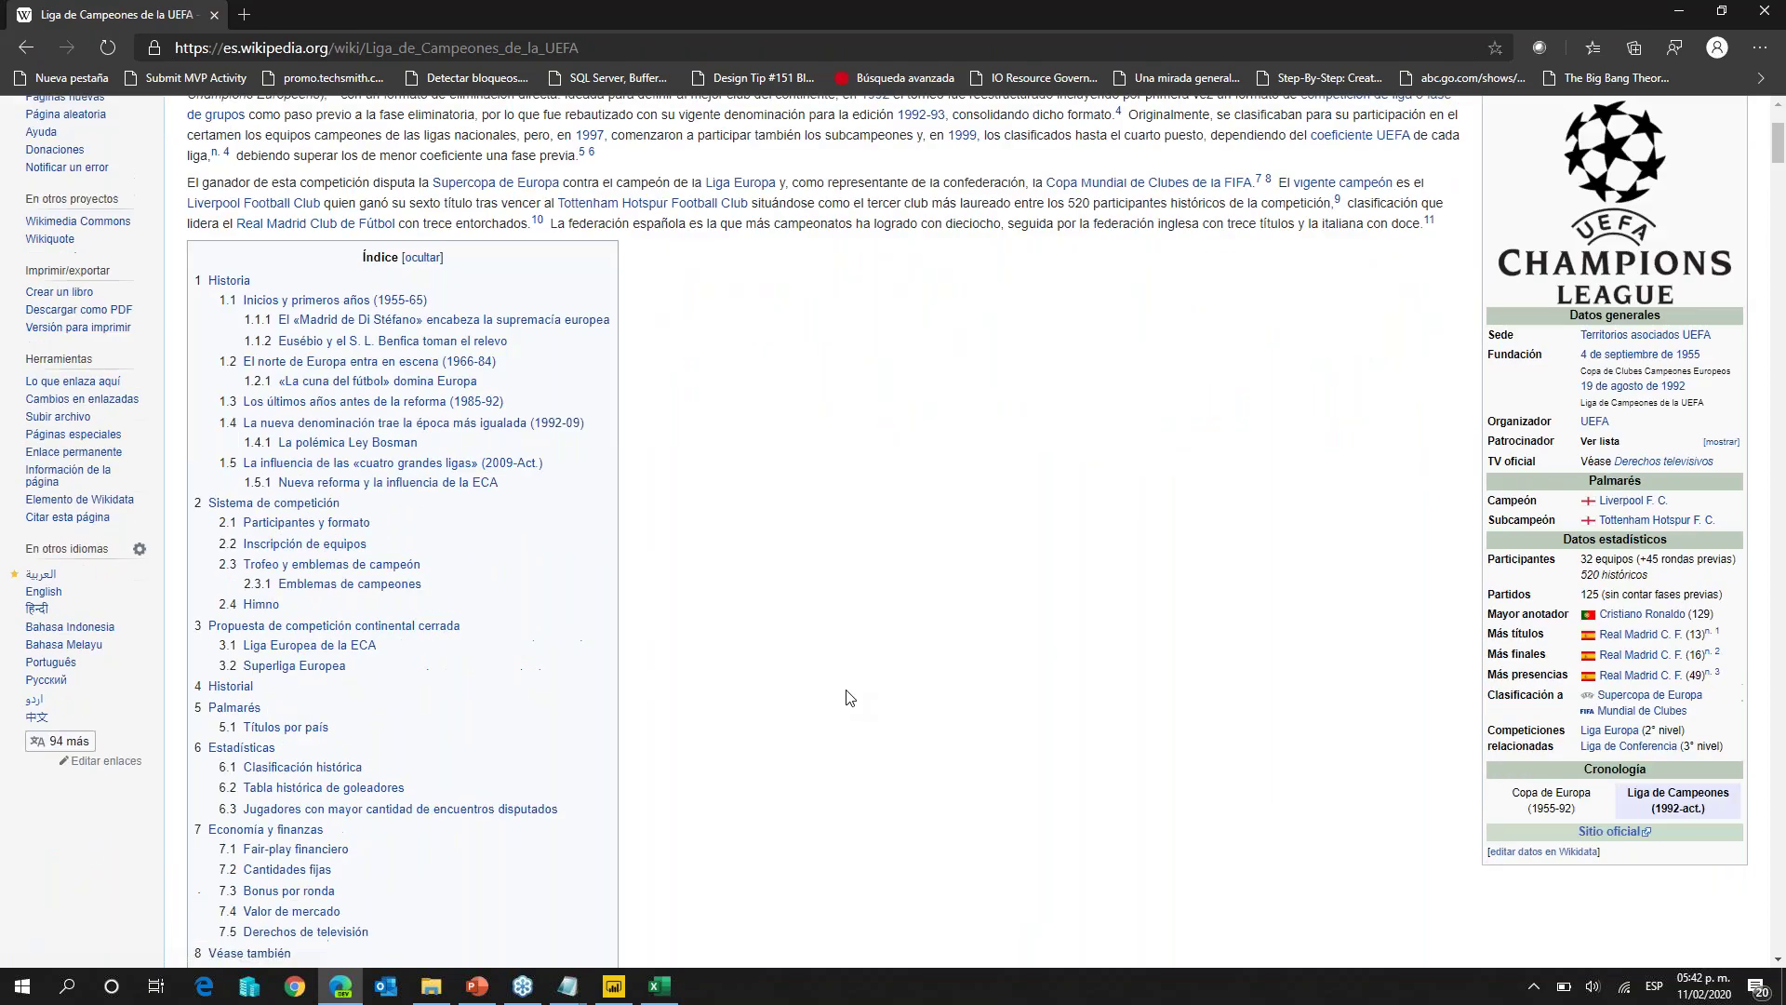
scroll(848, 697, "down", 4)
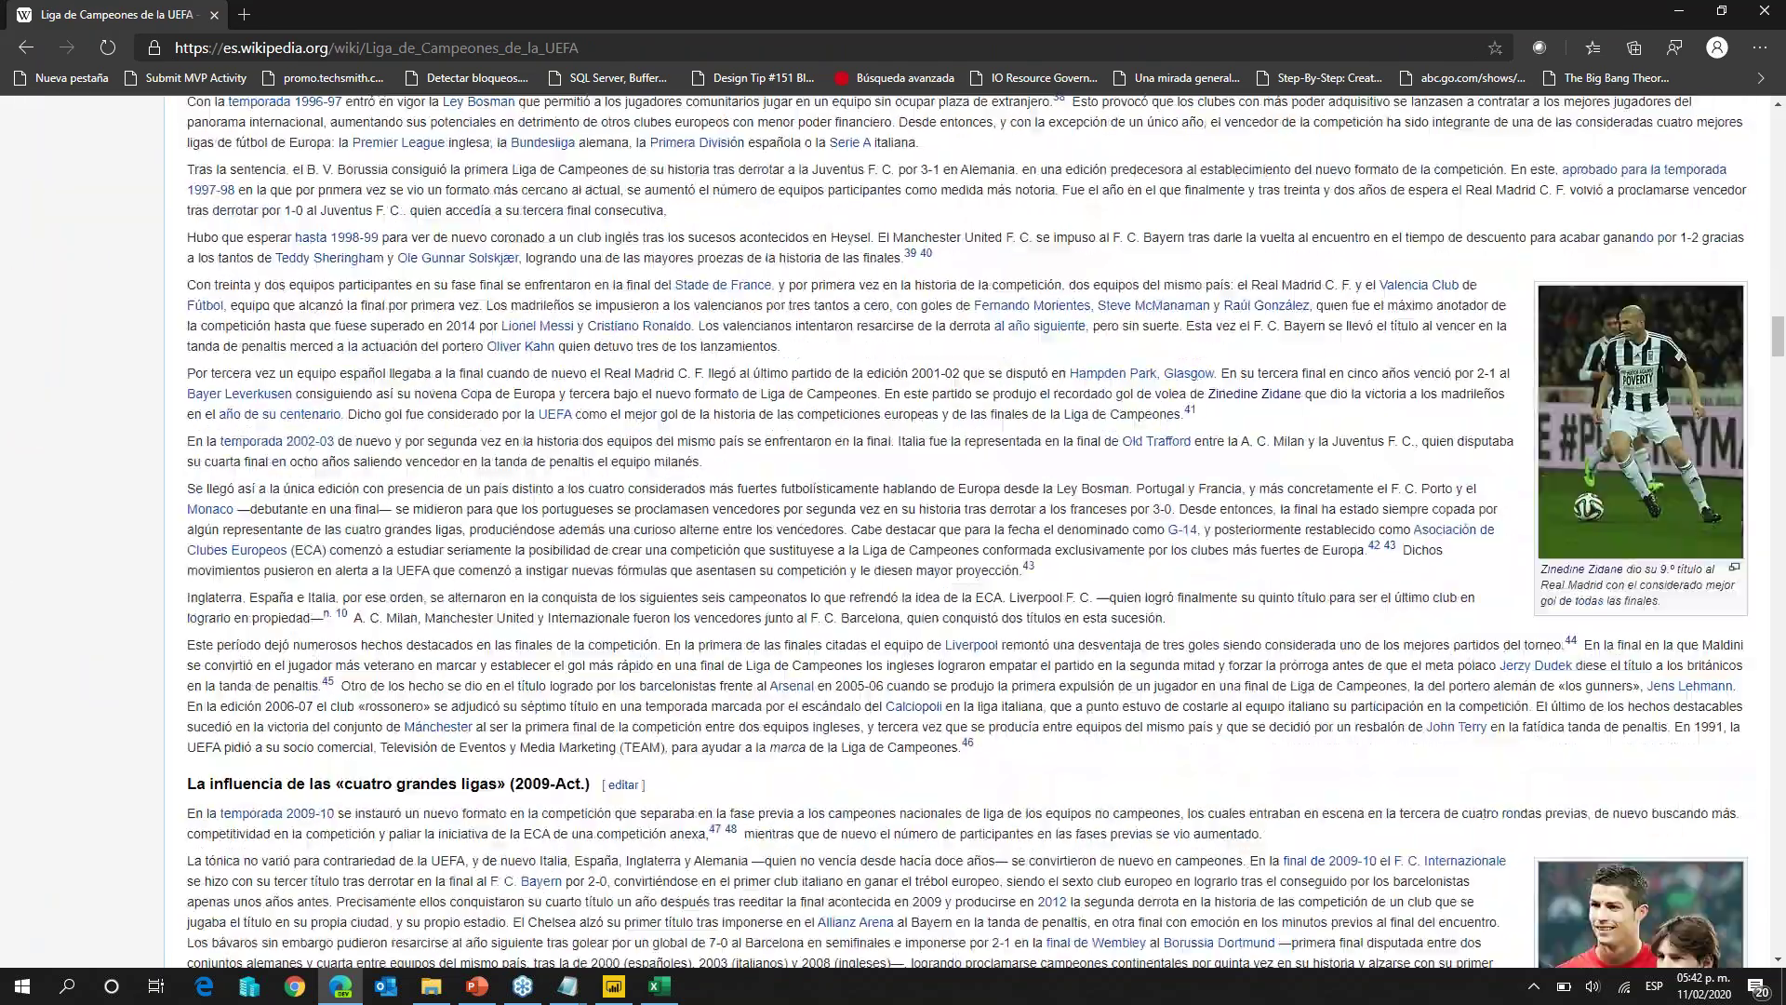
scroll(849, 693, "down", 3)
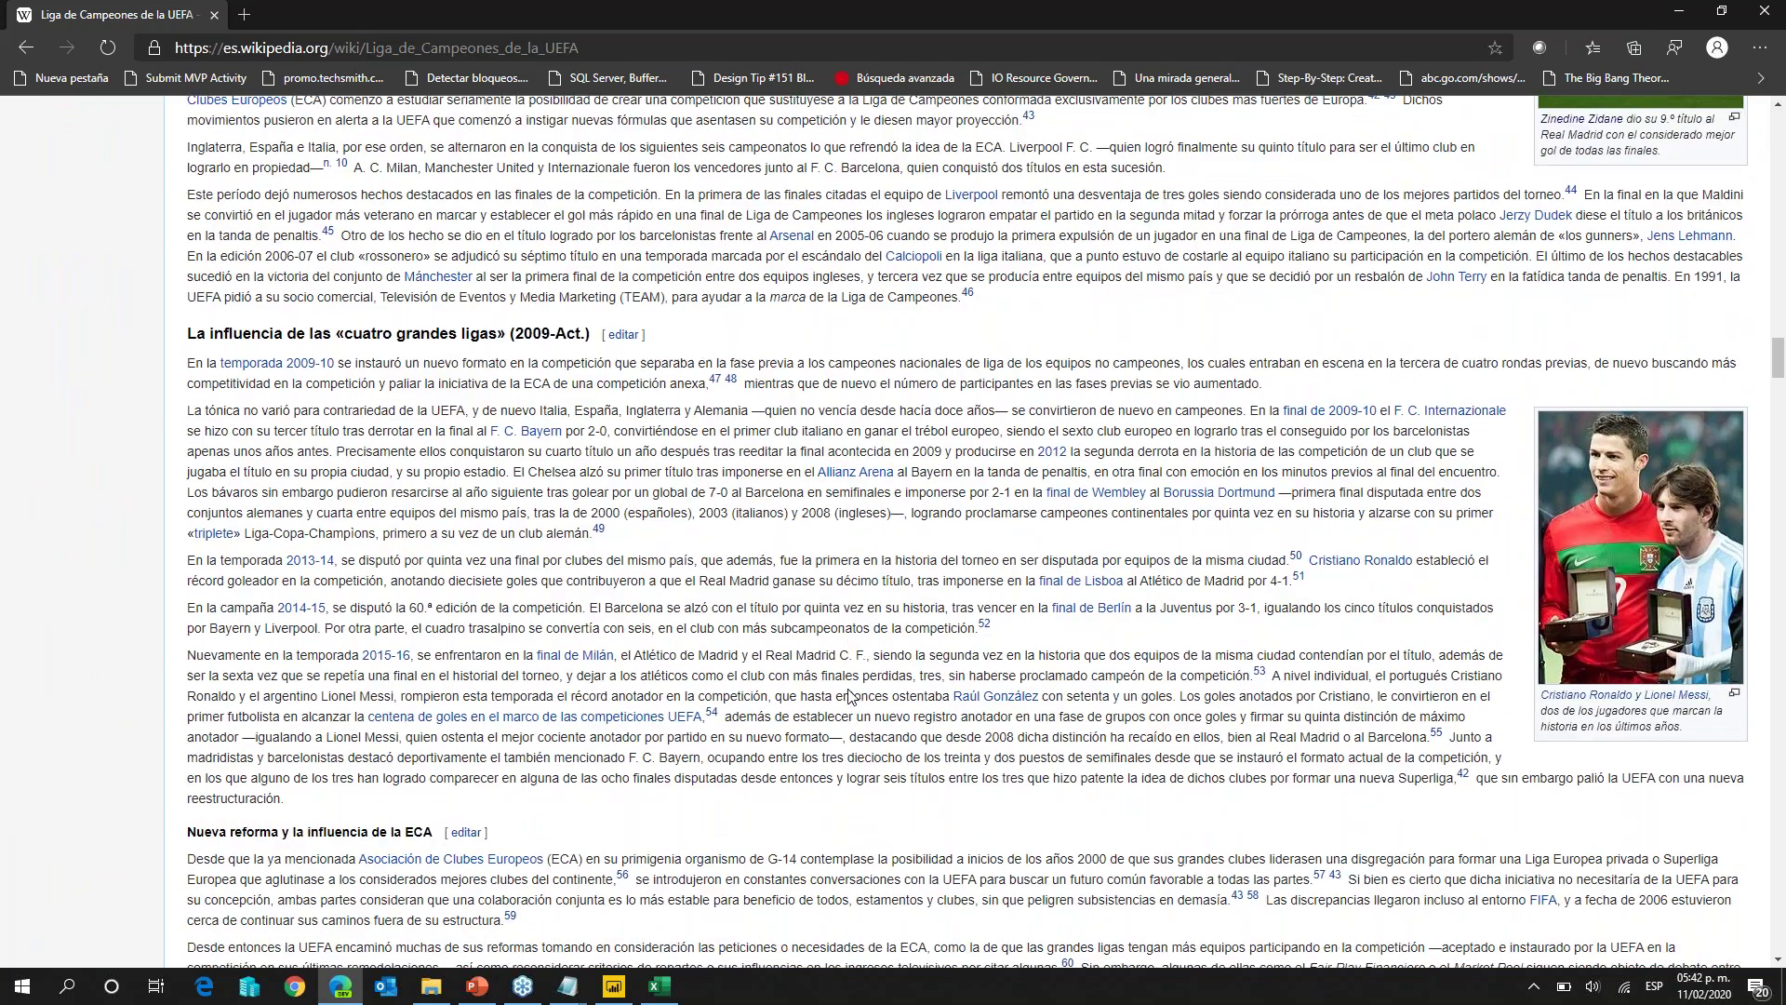
scroll(849, 693, "down", 15)
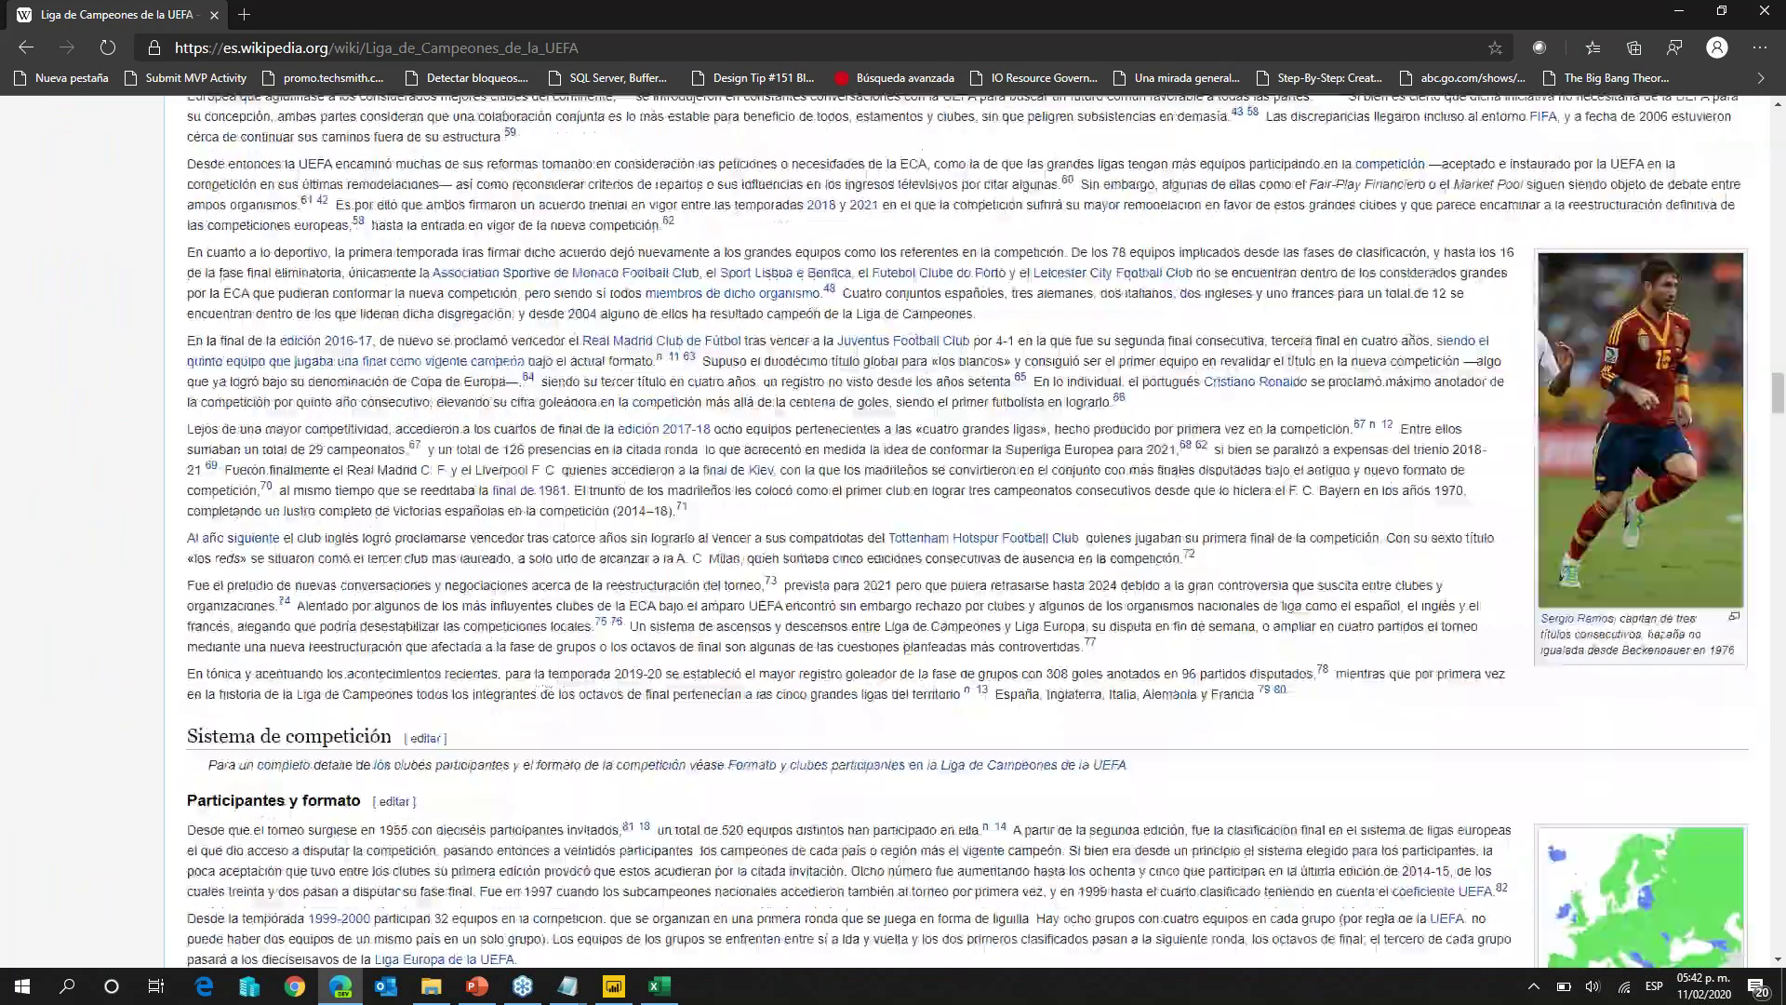
scroll(849, 693, "down", 12)
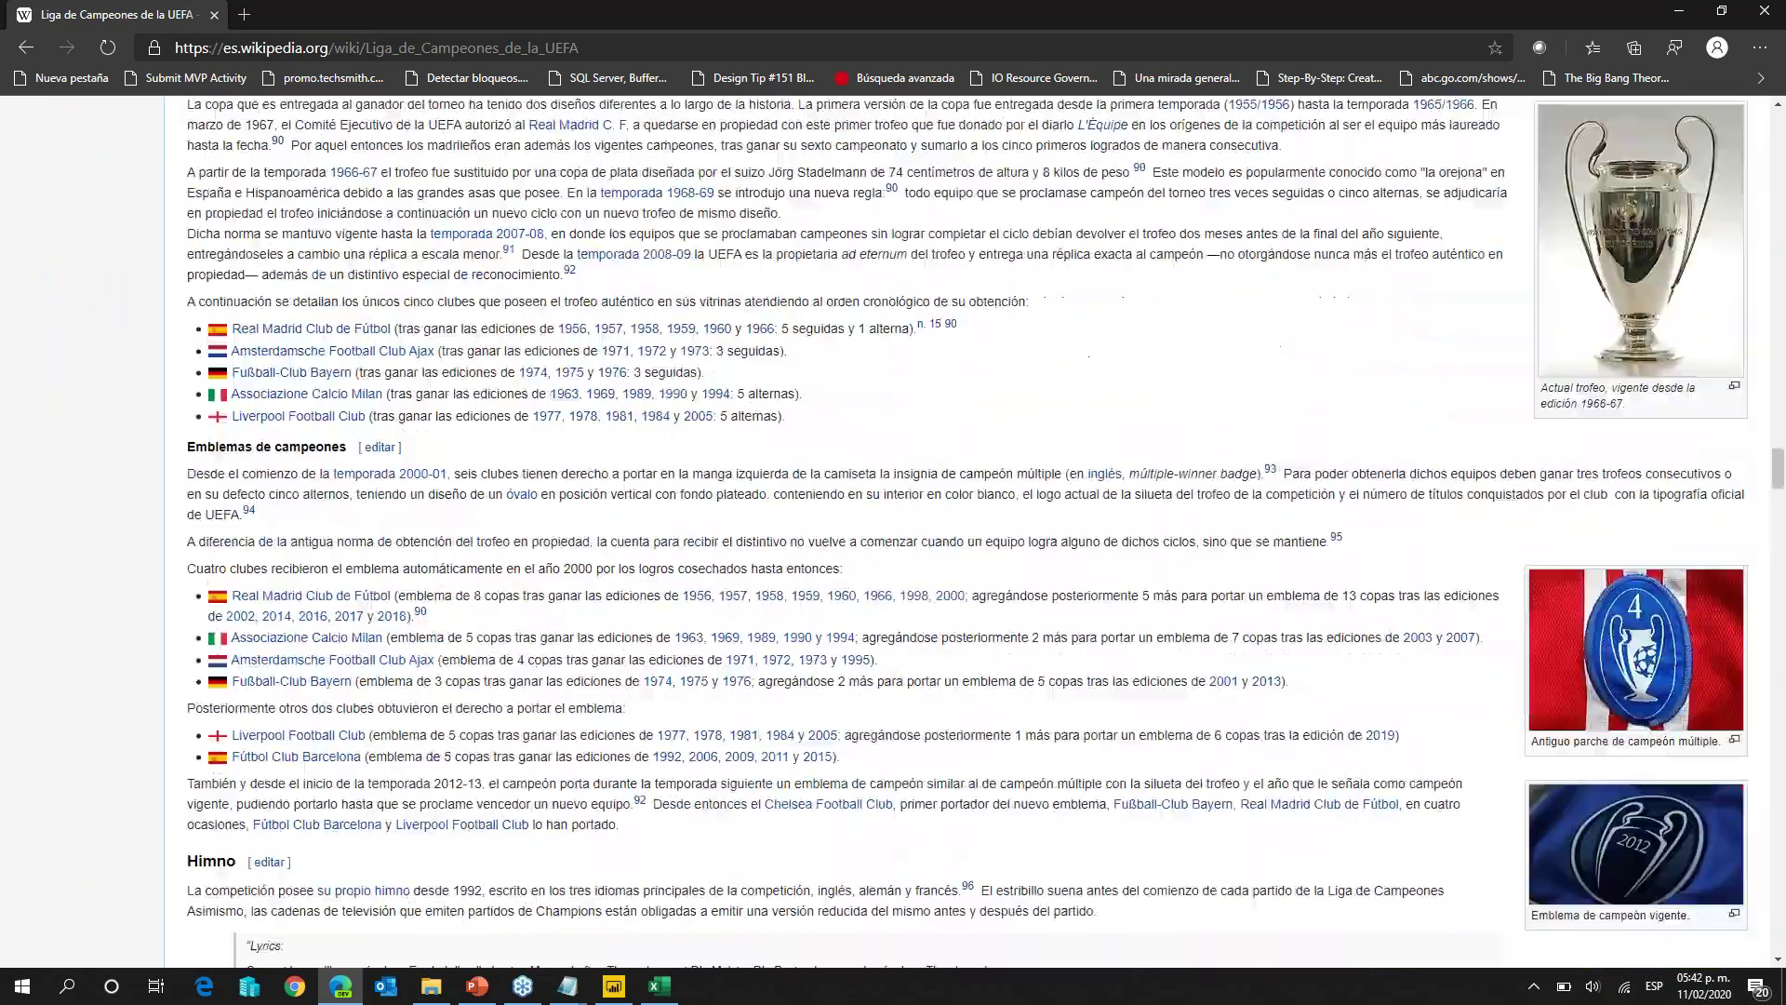
scroll(853, 946, "down", 15)
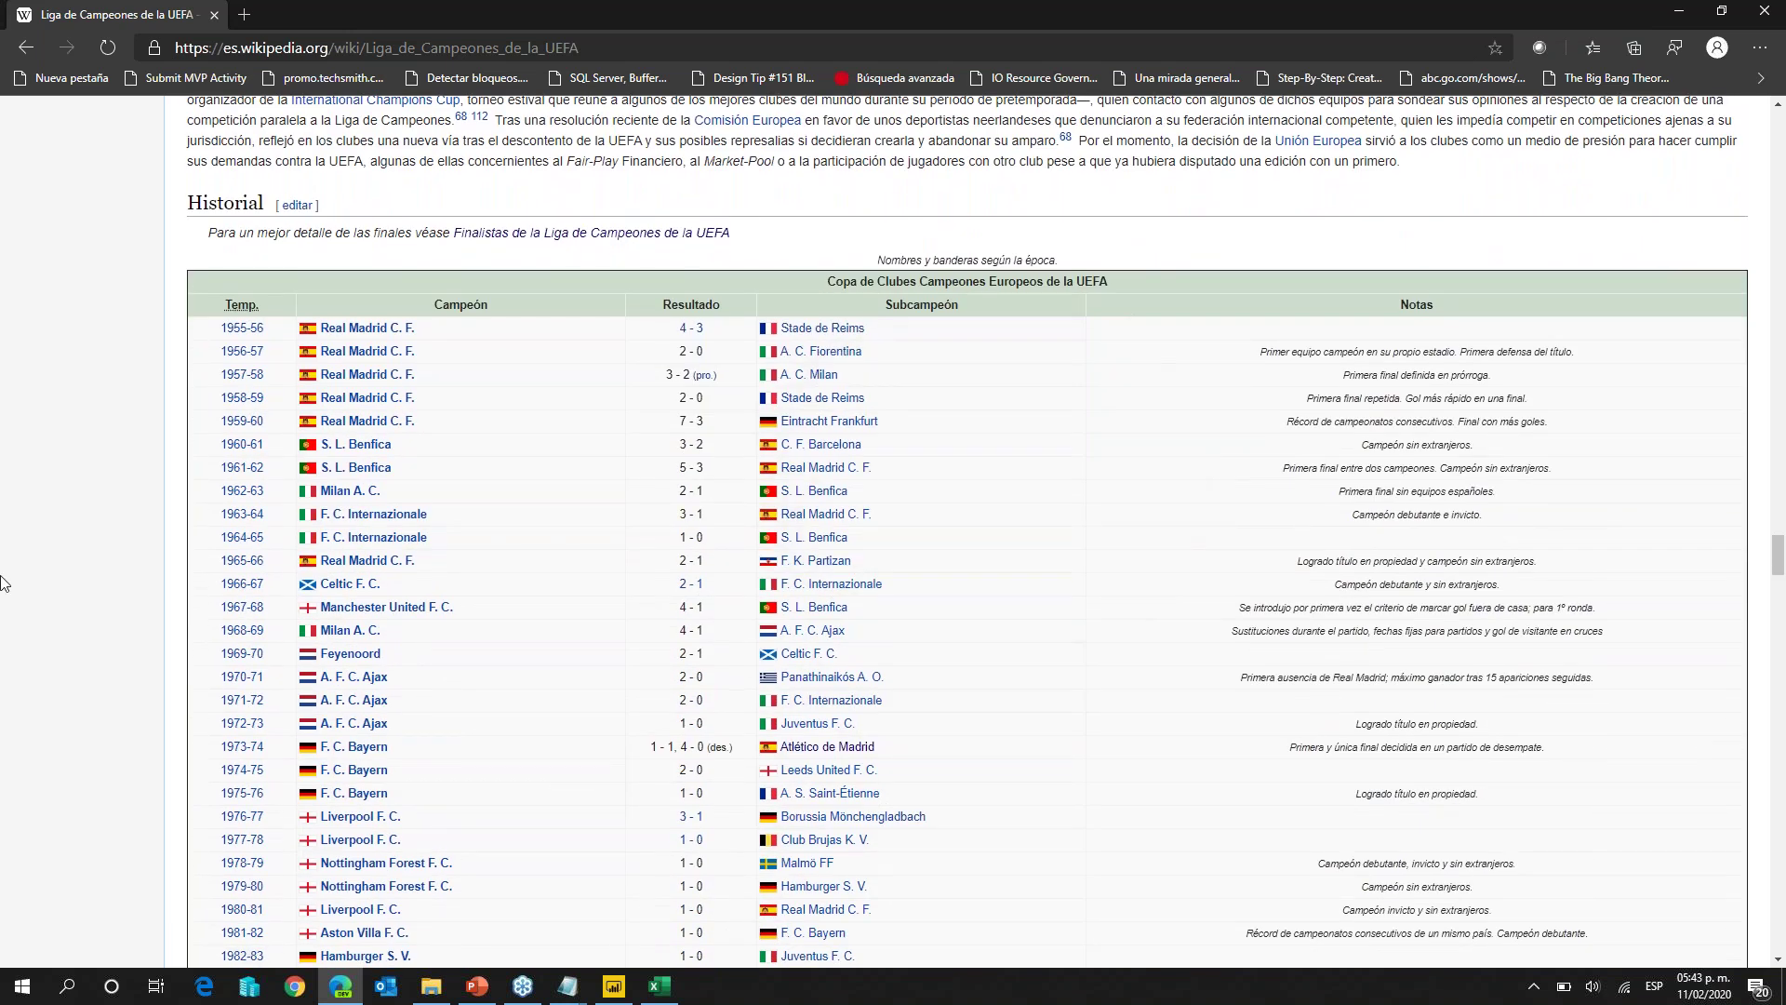
scroll(83, 604, "down", 5)
scroll(84, 605, "down", 14)
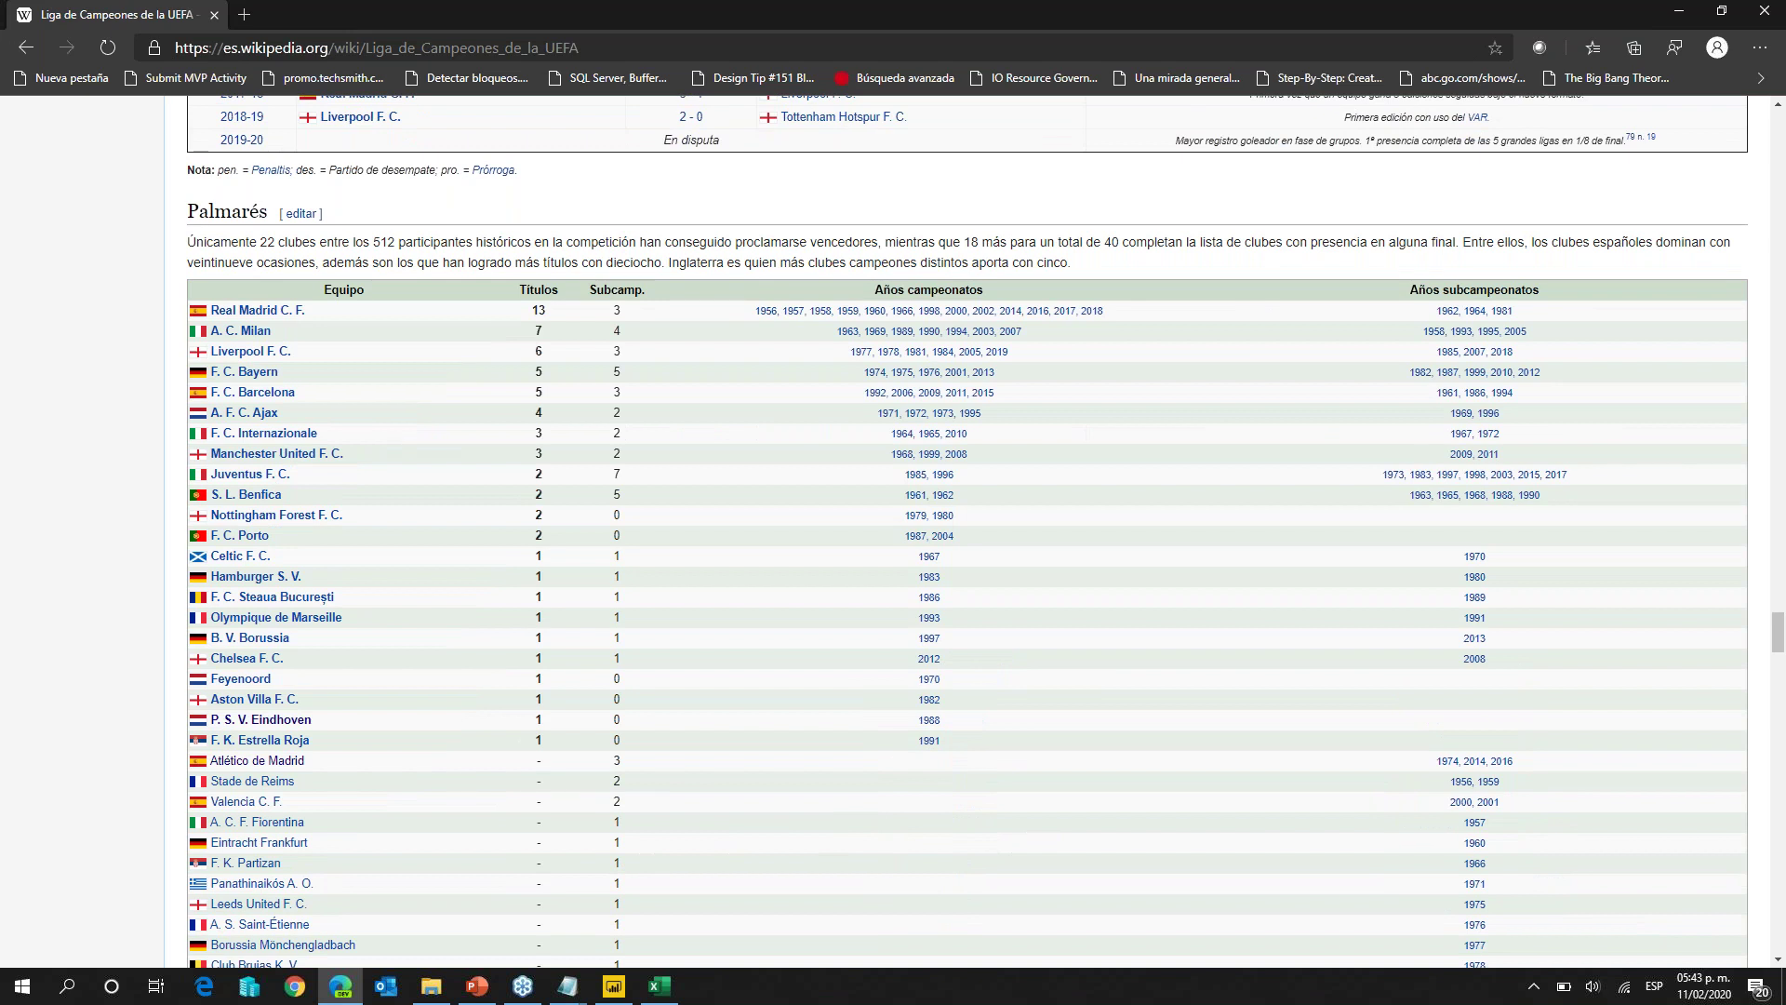
scroll(967, 530, "down", 2)
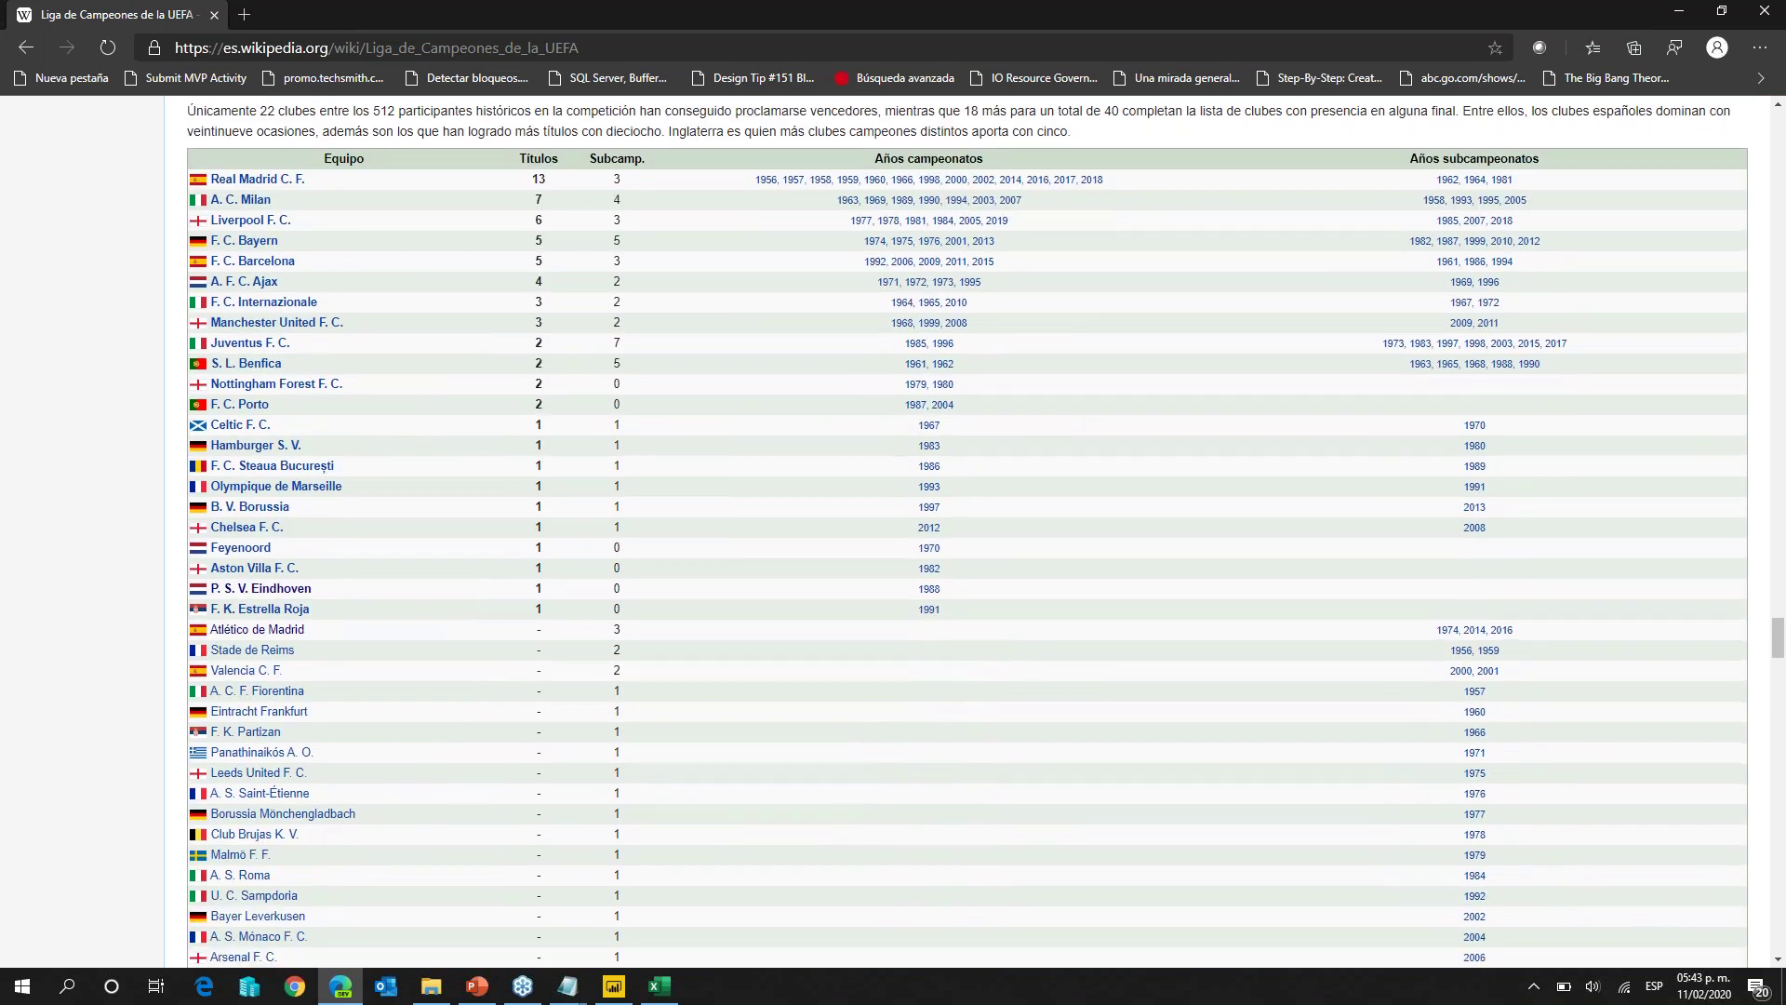
scroll(967, 531, "down", 6)
scroll(967, 530, "up", 9)
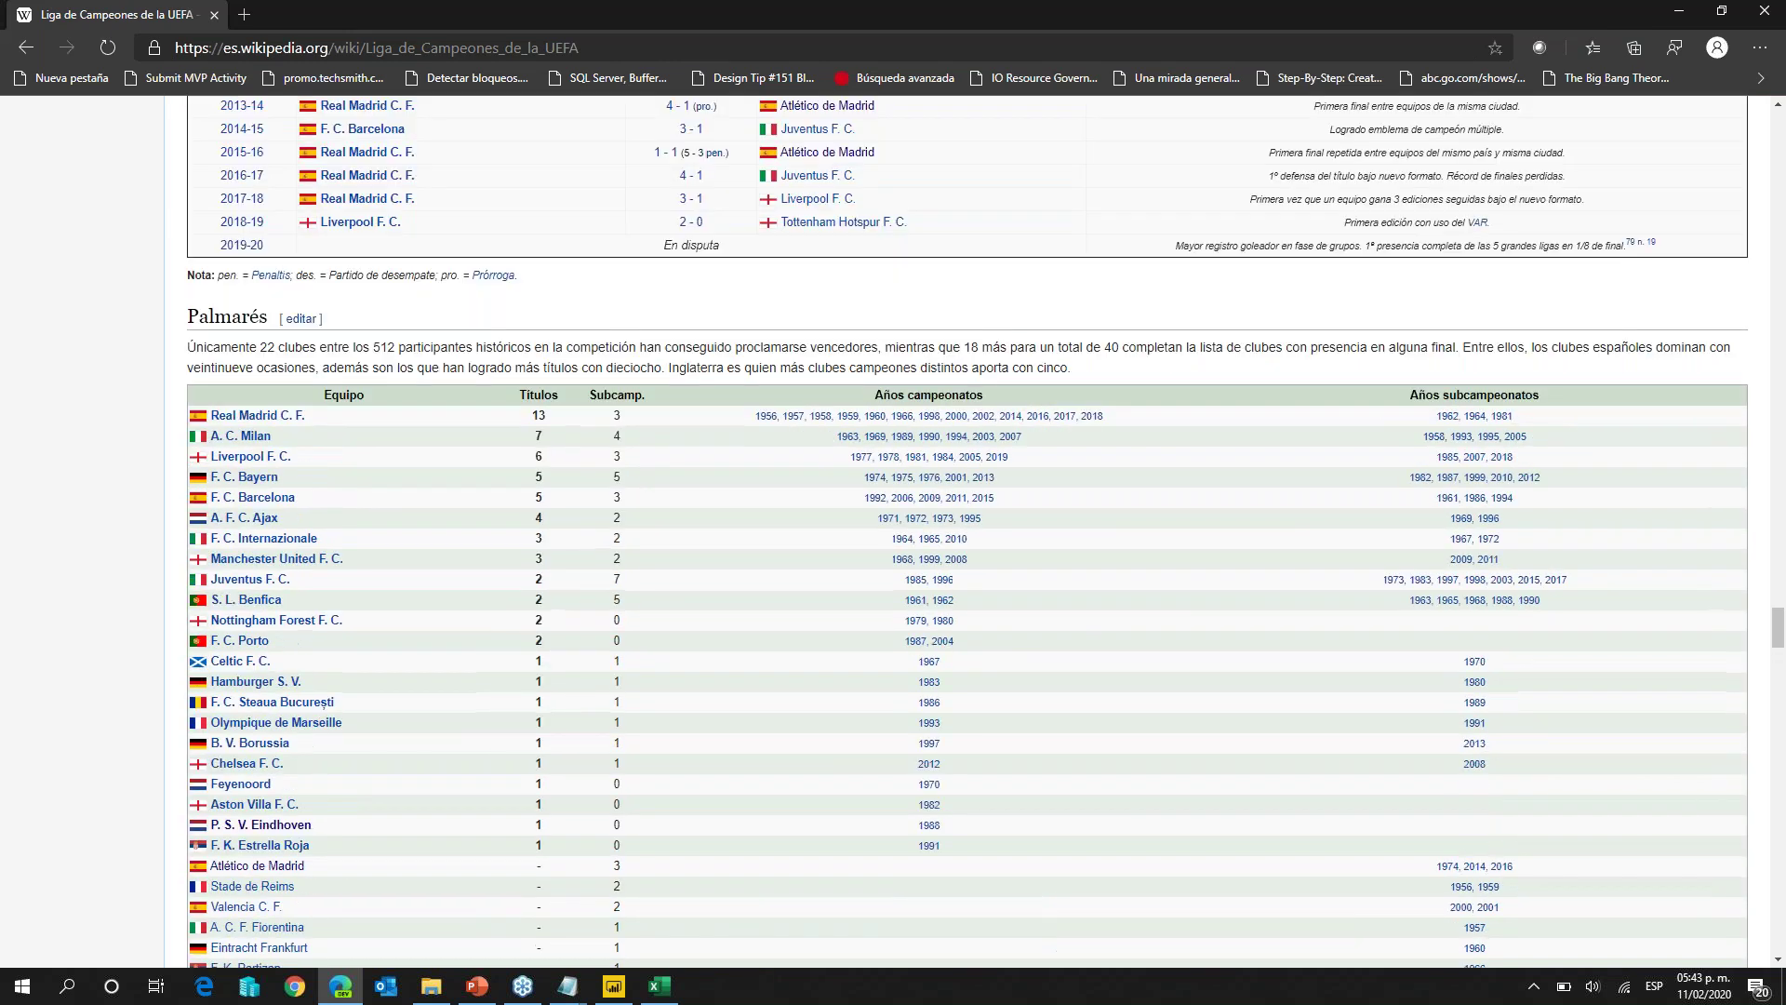
scroll(325, 172, "down", 1)
scroll(325, 172, "down", 1)
left_click_drag(326, 172, 1514, 392)
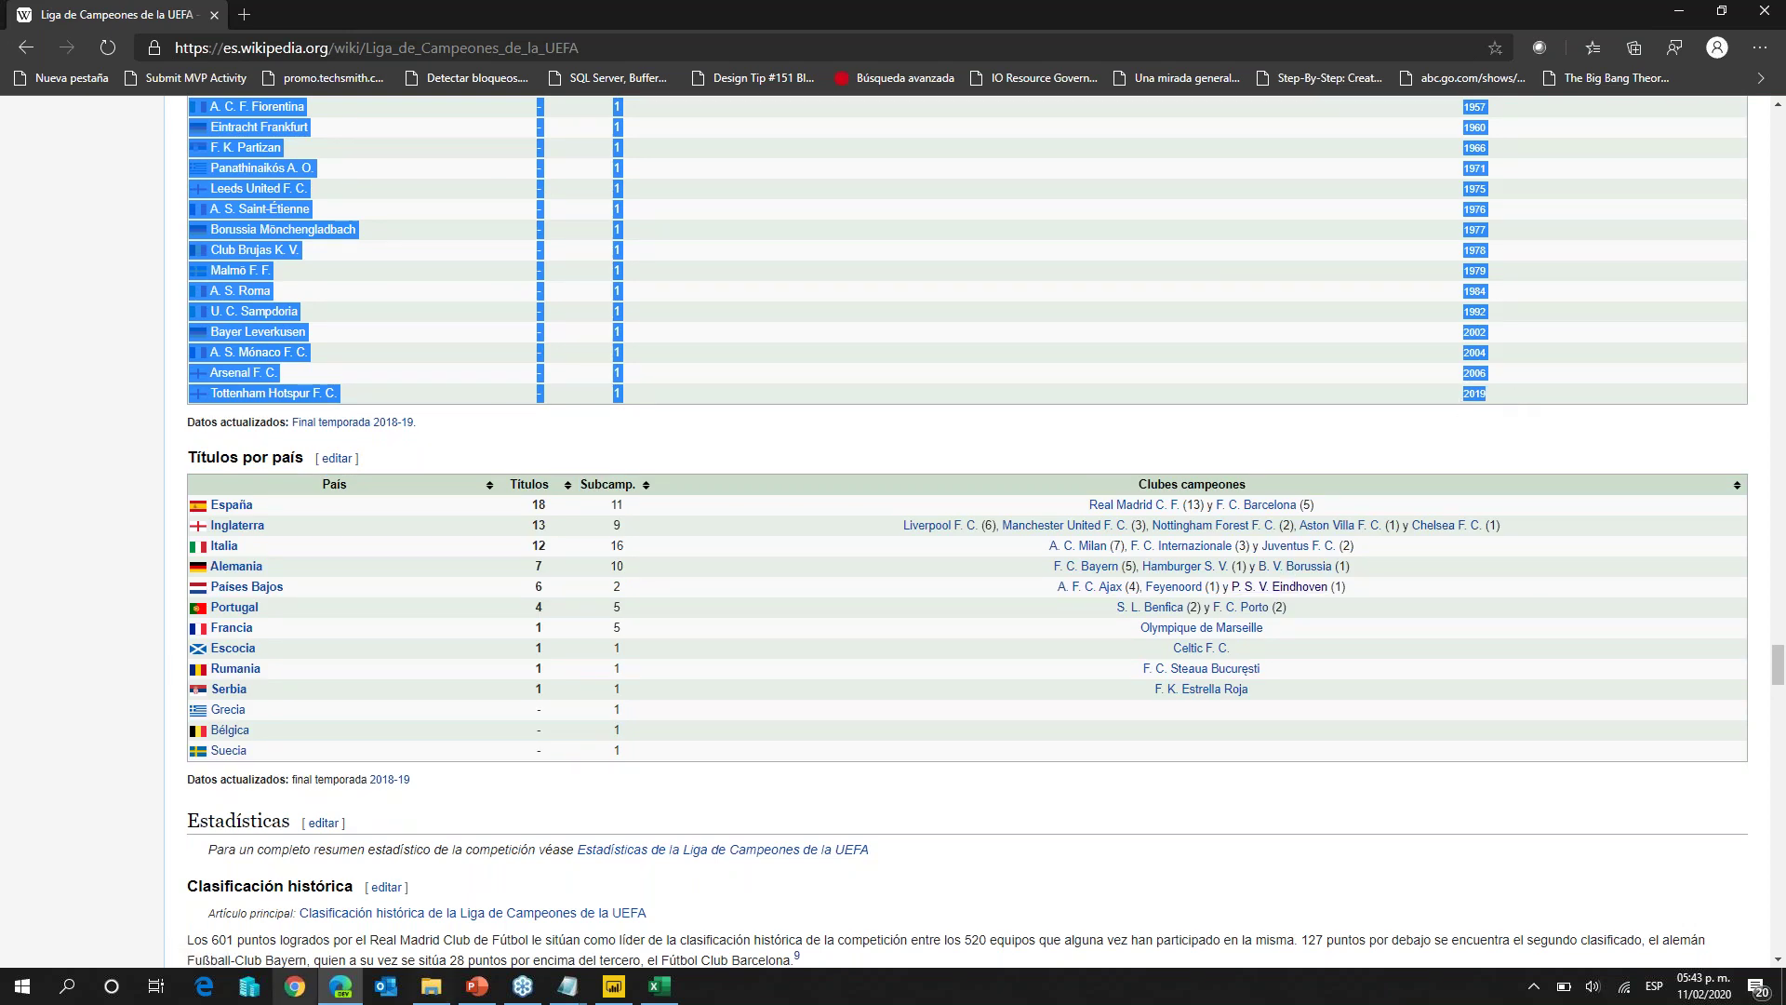
Step: Create a blank workbook in Excel, maximize it and paste the copied Palmarés table starting at cell A1
left_click(660, 986)
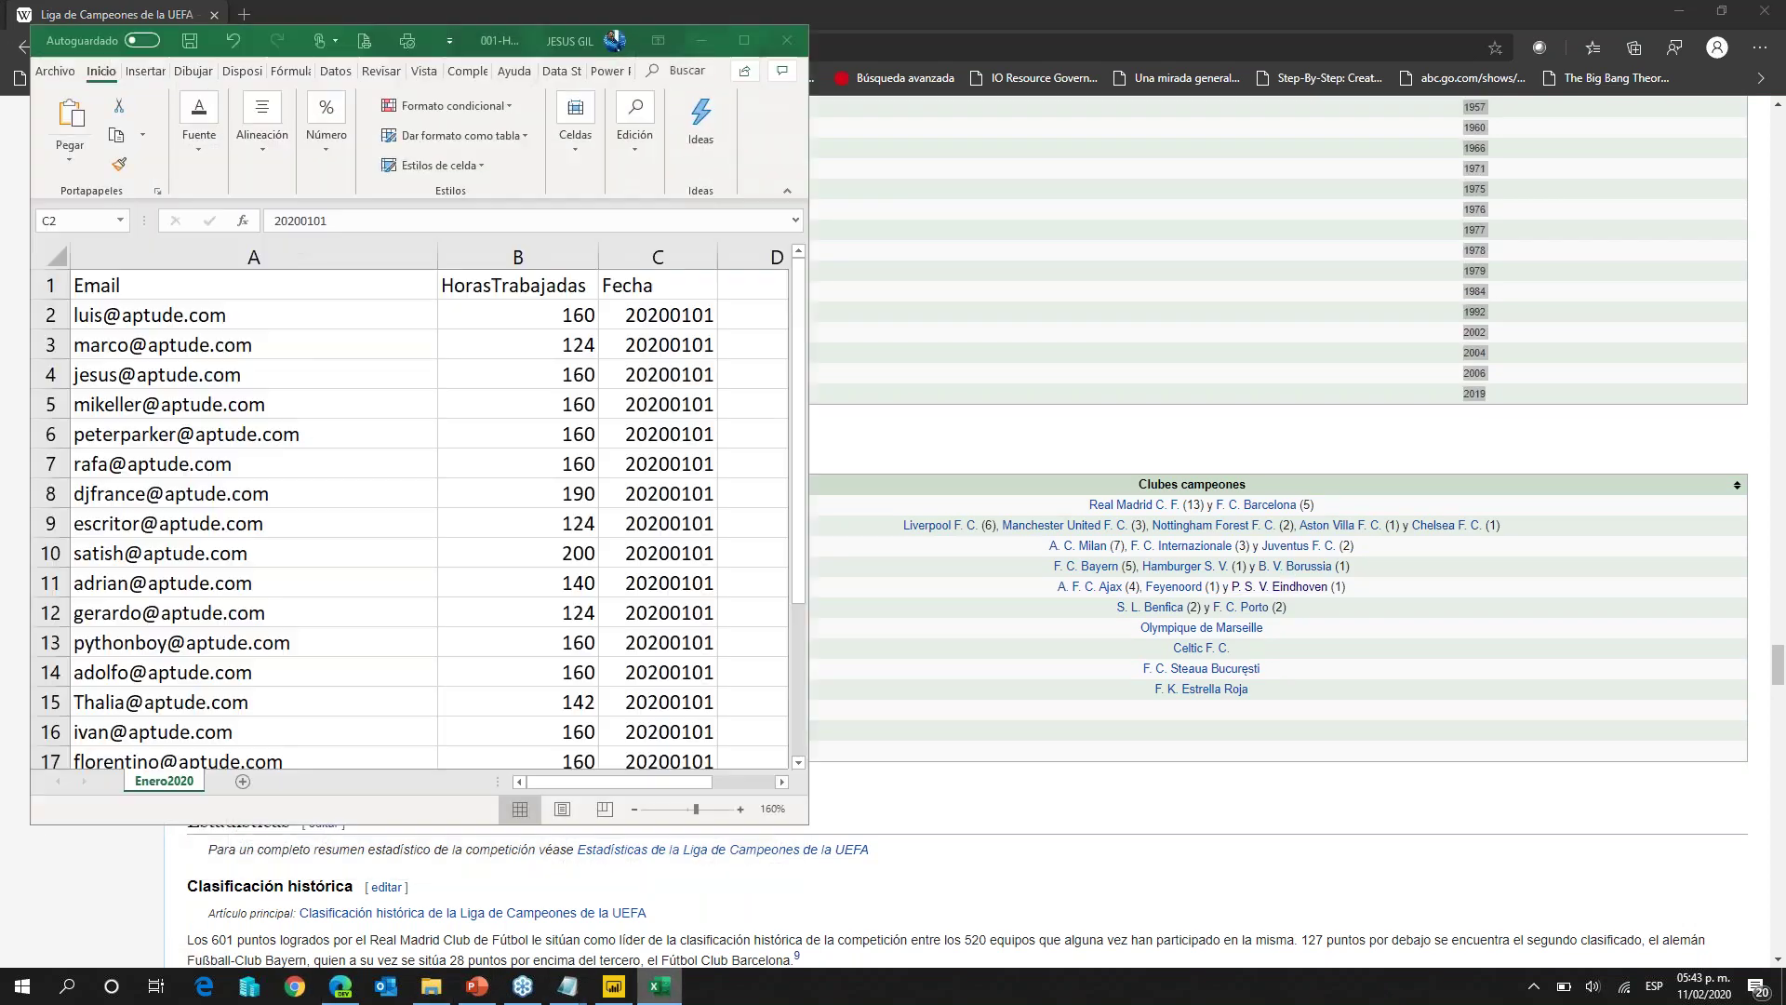
left_click(58, 70)
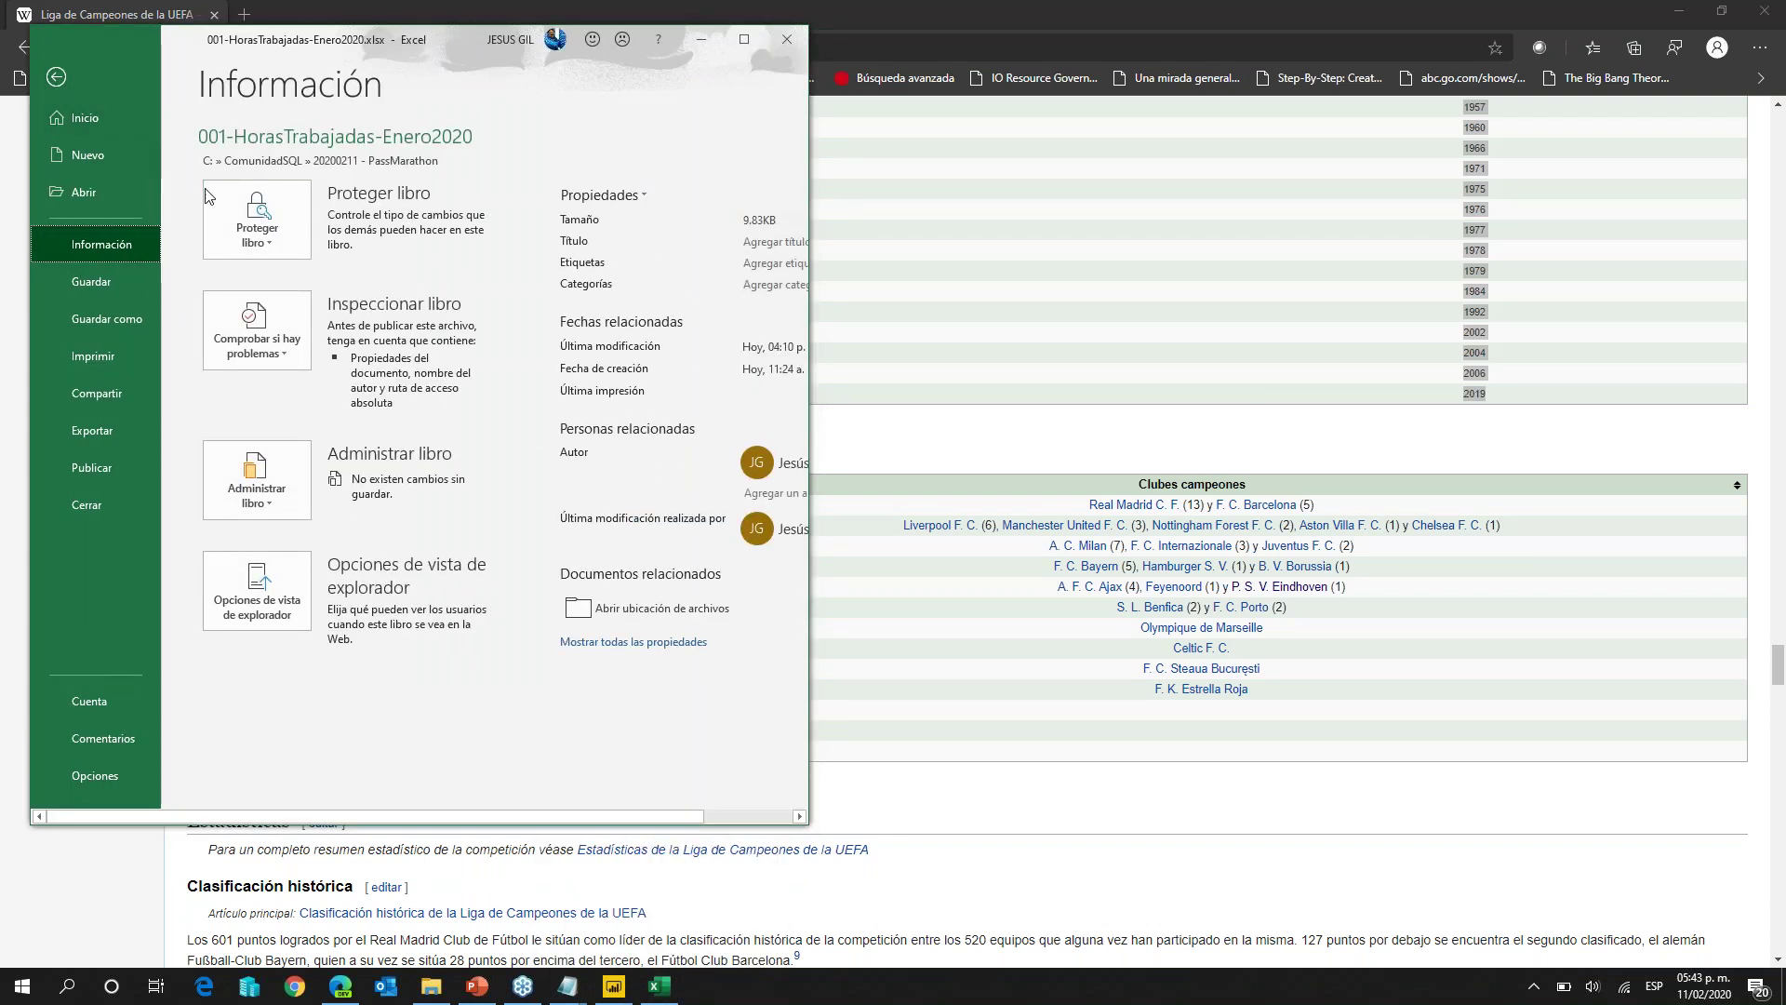
left_click(93, 156)
left_click(317, 372)
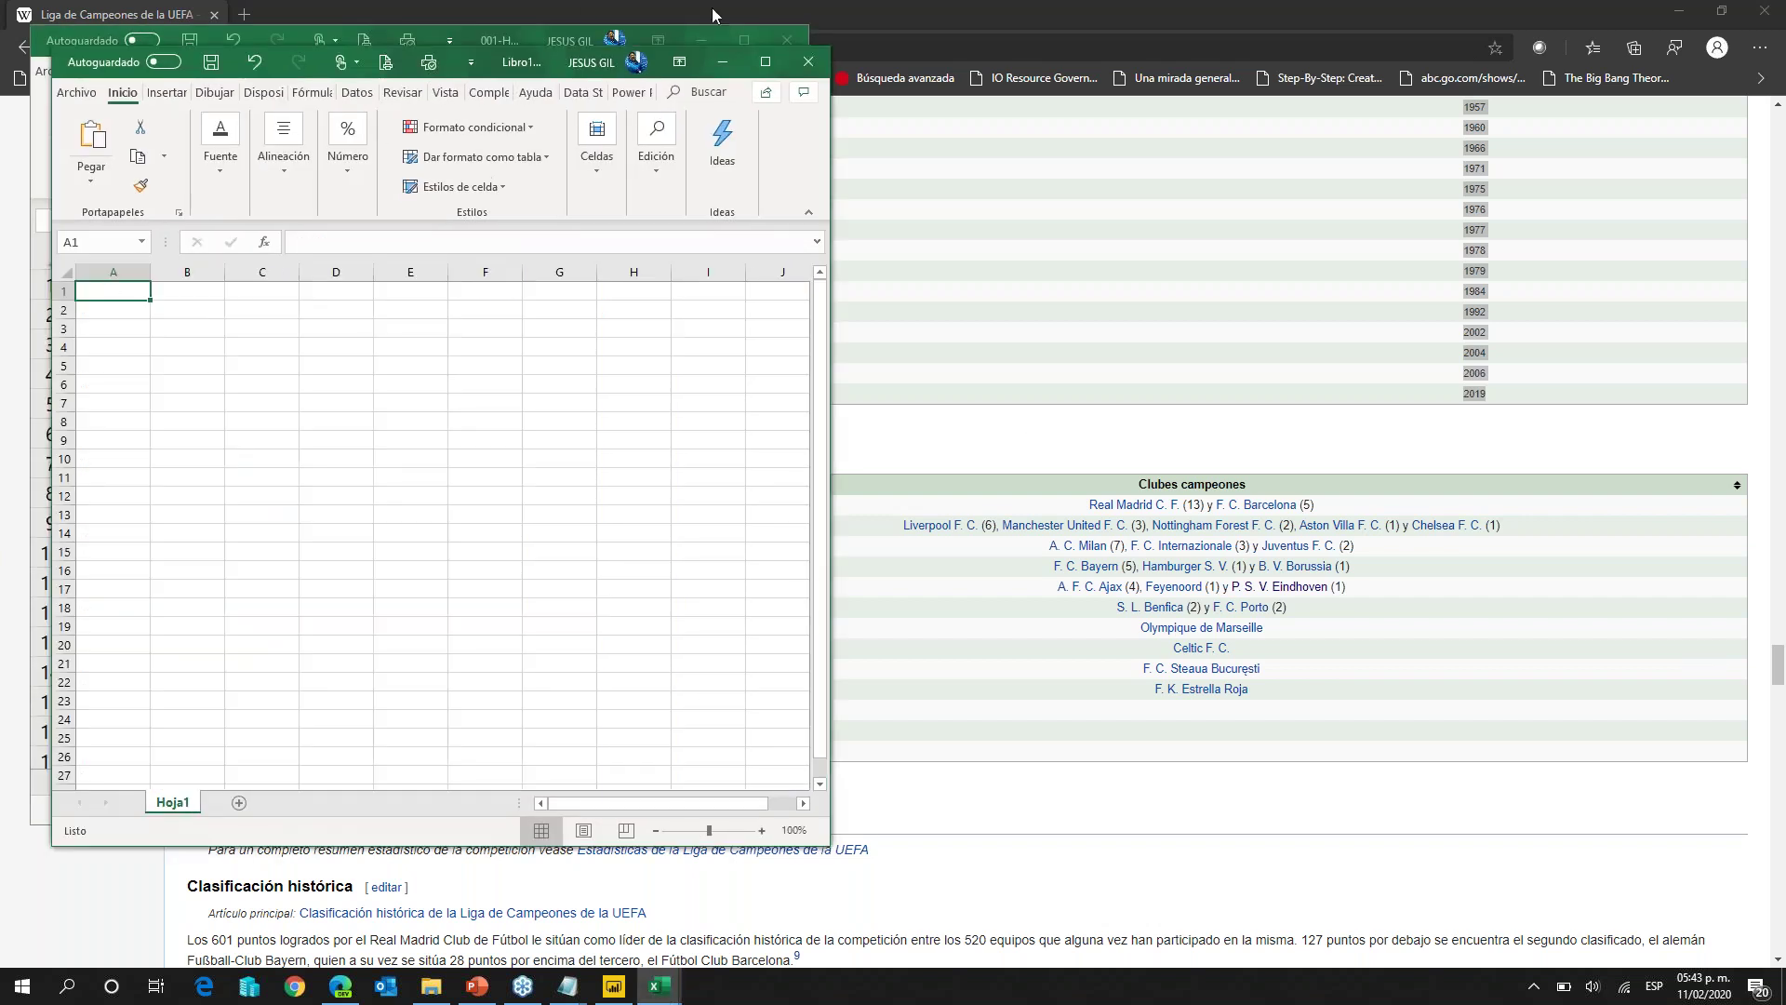
left_click(744, 40)
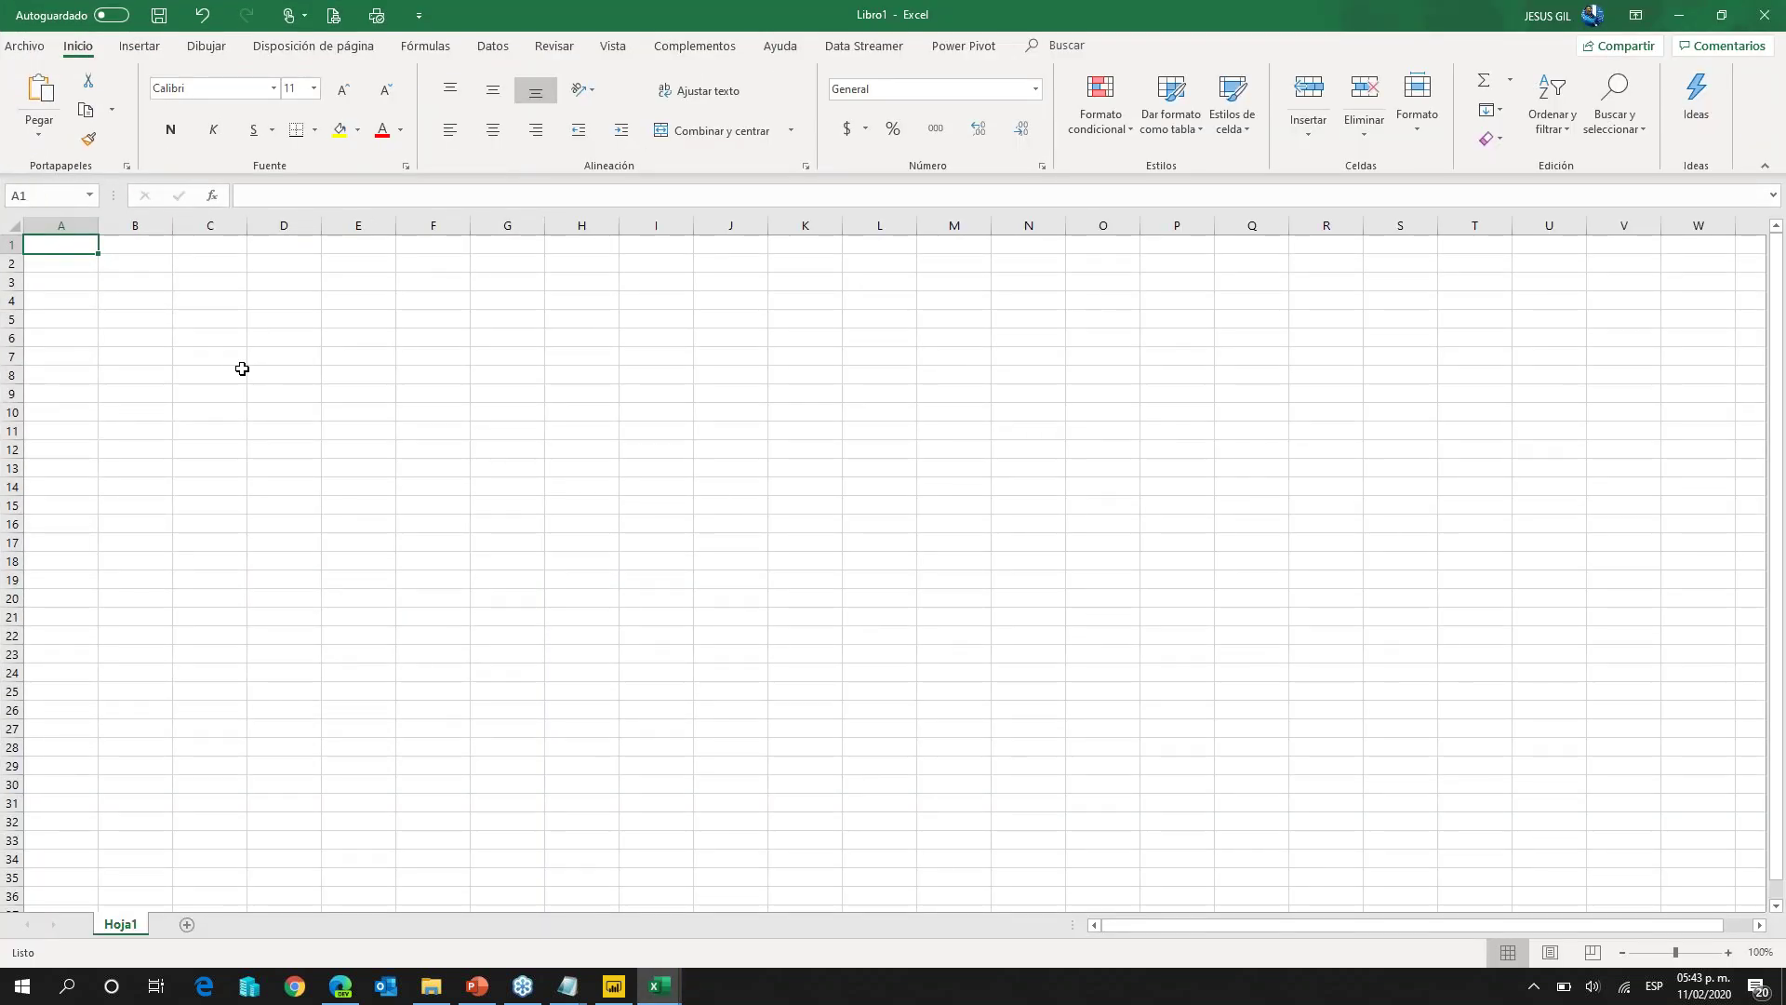
key("ctrl+v")
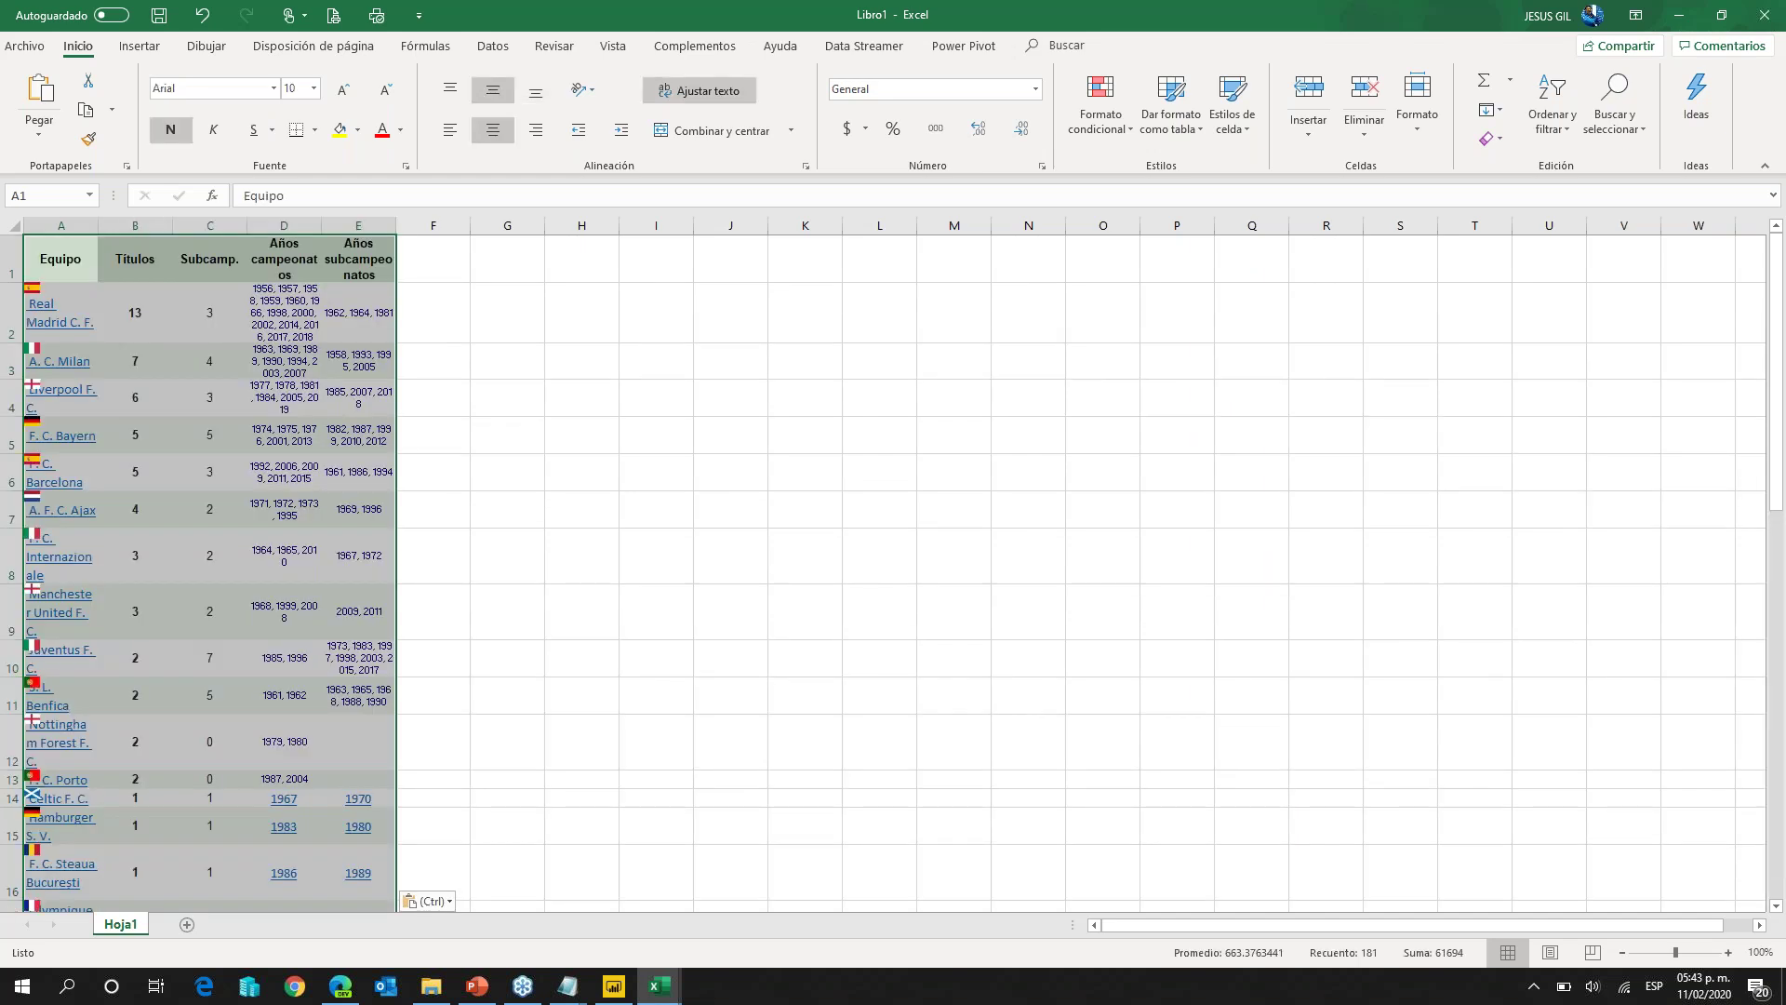
Step: Widen all the worksheet's columns equally so the pasted club names and years are easier to read
left_click(10, 222)
double_click(98, 224)
left_click_drag(92, 224, 183, 224)
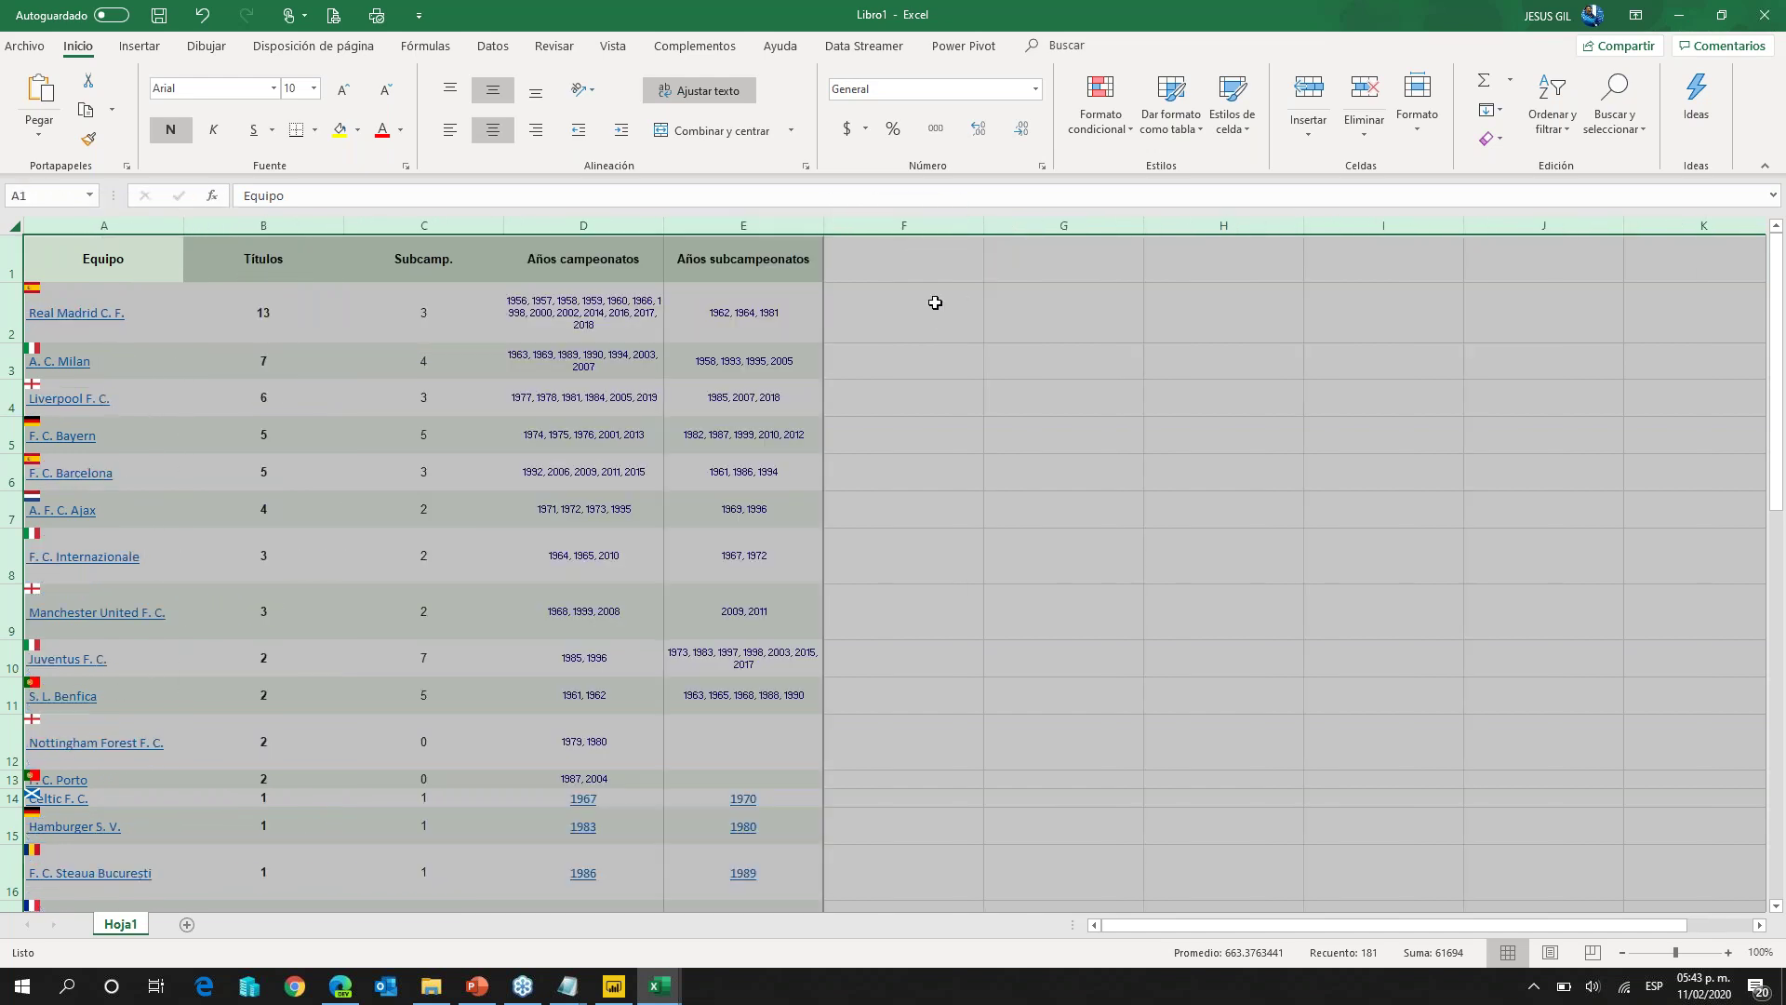
left_click(819, 267)
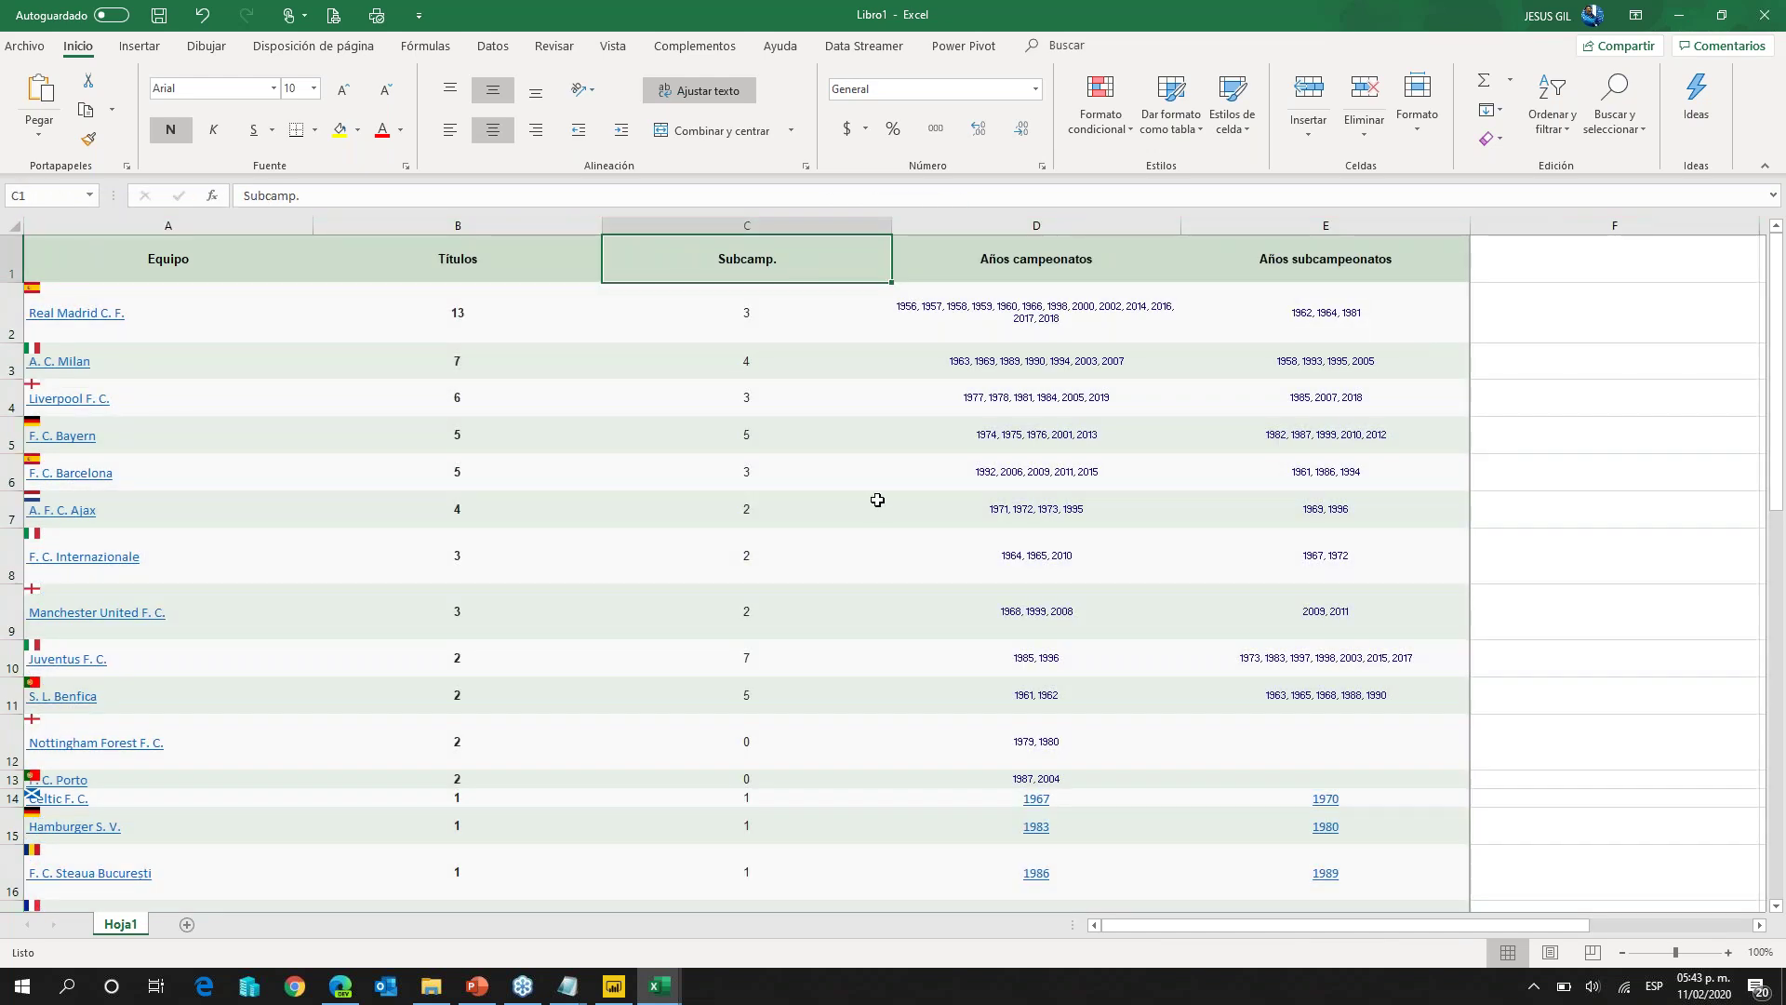
Step: Examine the pasted Equipo column down to its last row and switch back to the Wikipedia article in Microsoft Edge
key("Left")
key("Left")
scroll(878, 499, "down", 2)
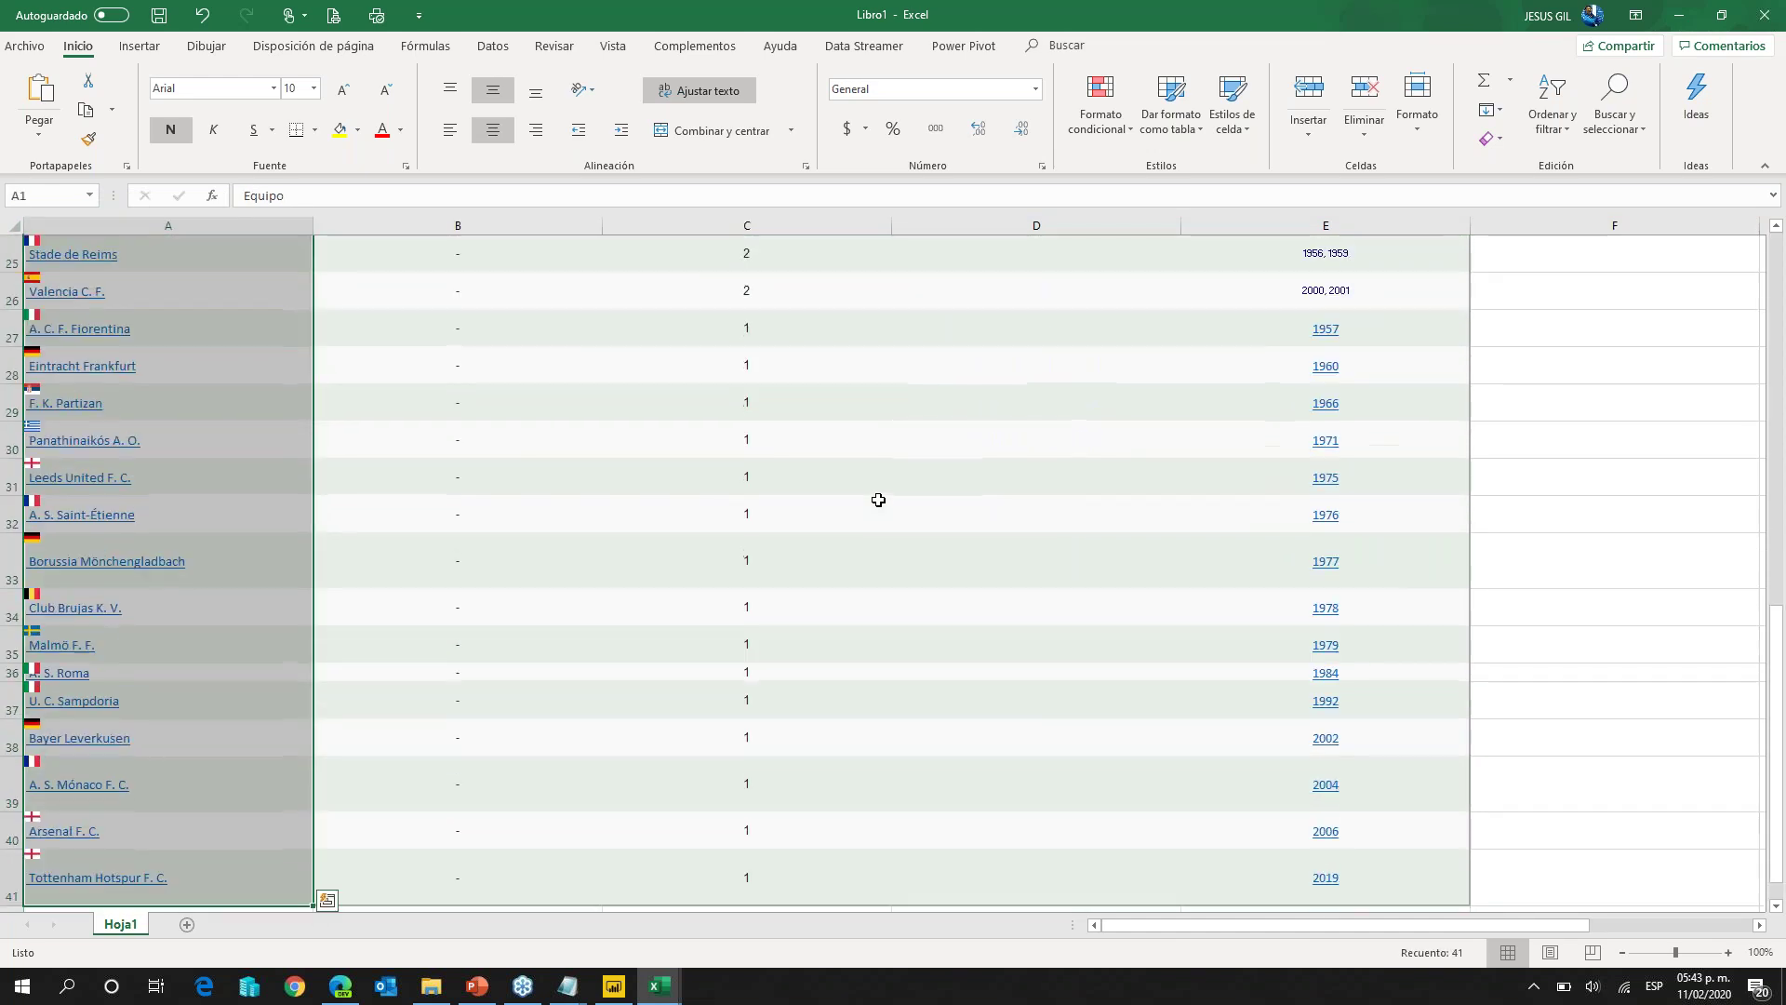
scroll(878, 499, "up", 2)
key("Down")
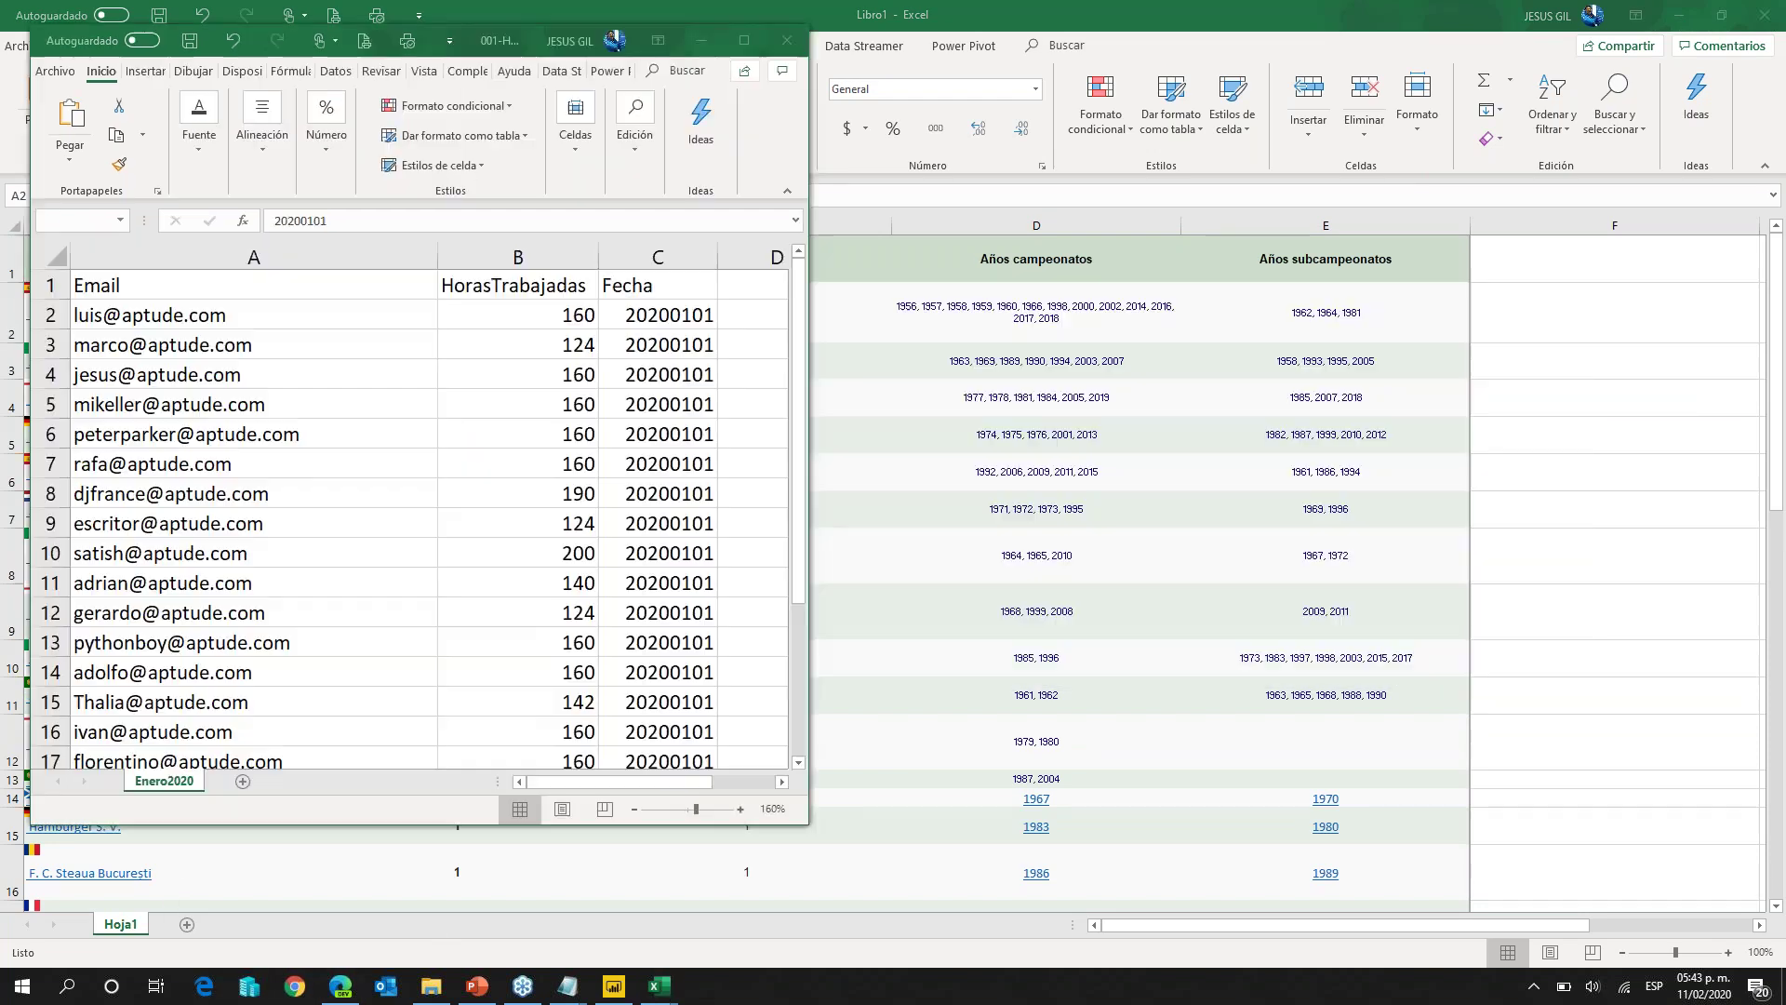
left_click(340, 986)
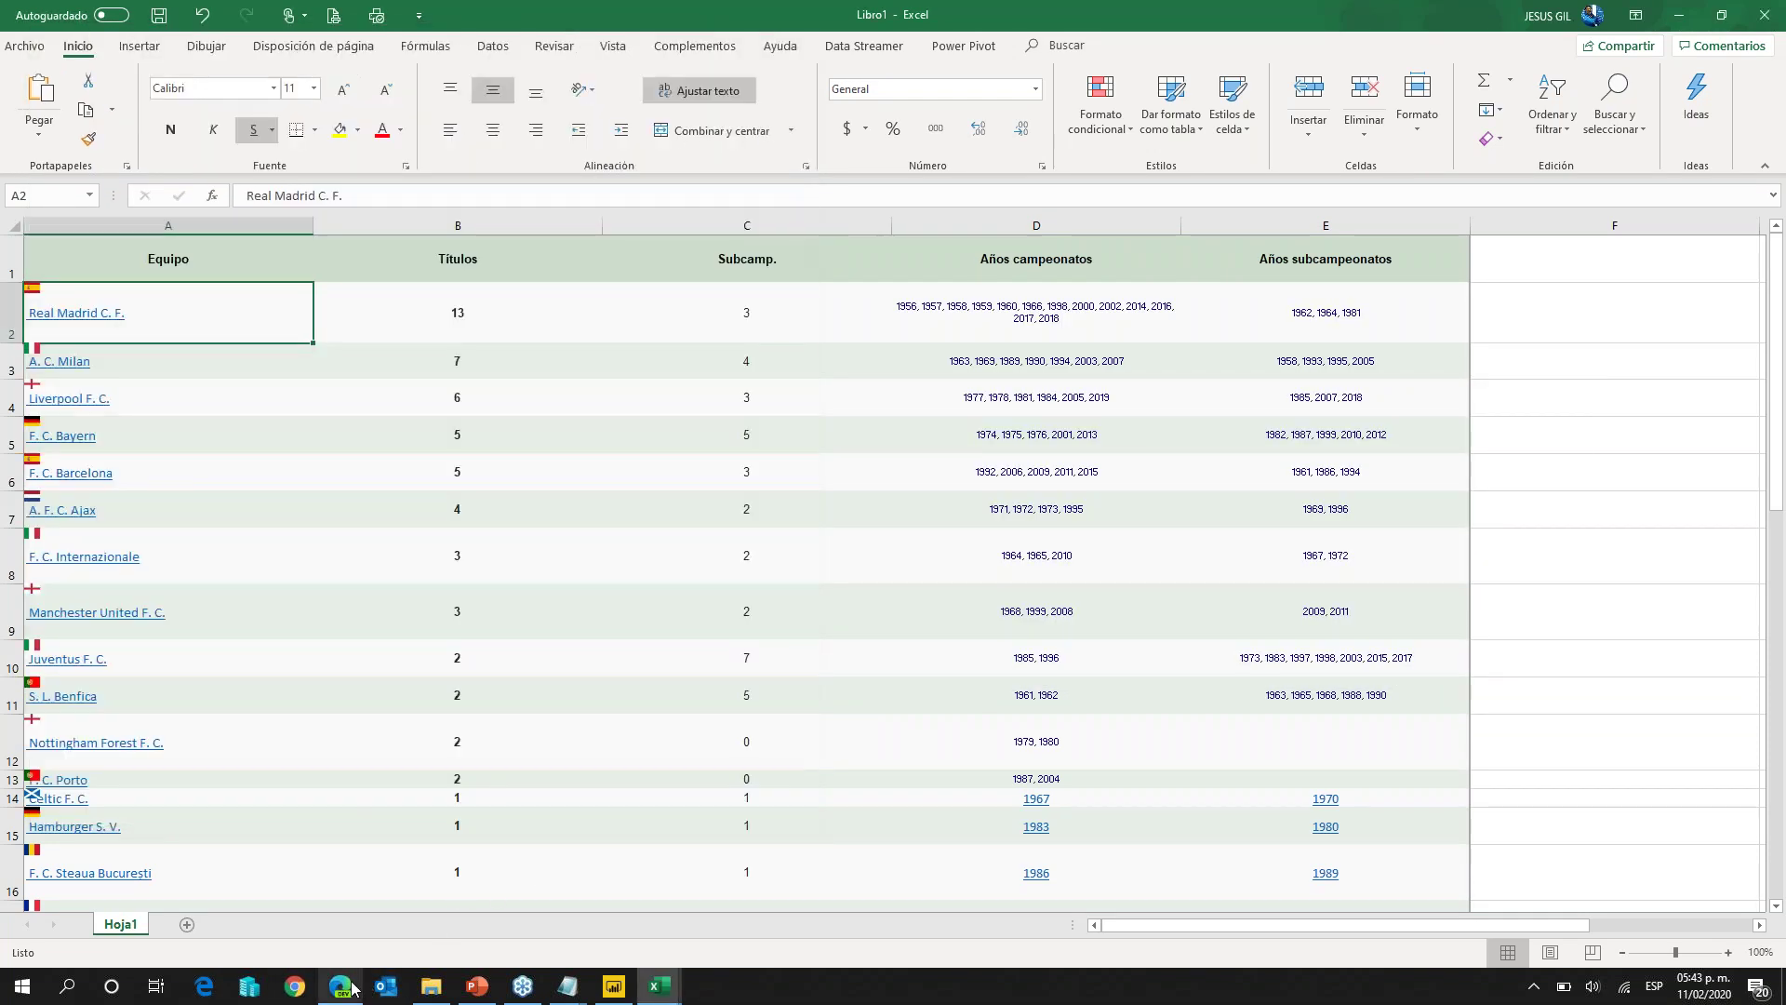
Step: Copy the full web address of the Wikipedia Liga de Campeones de la UEFA article
left_click(467, 48)
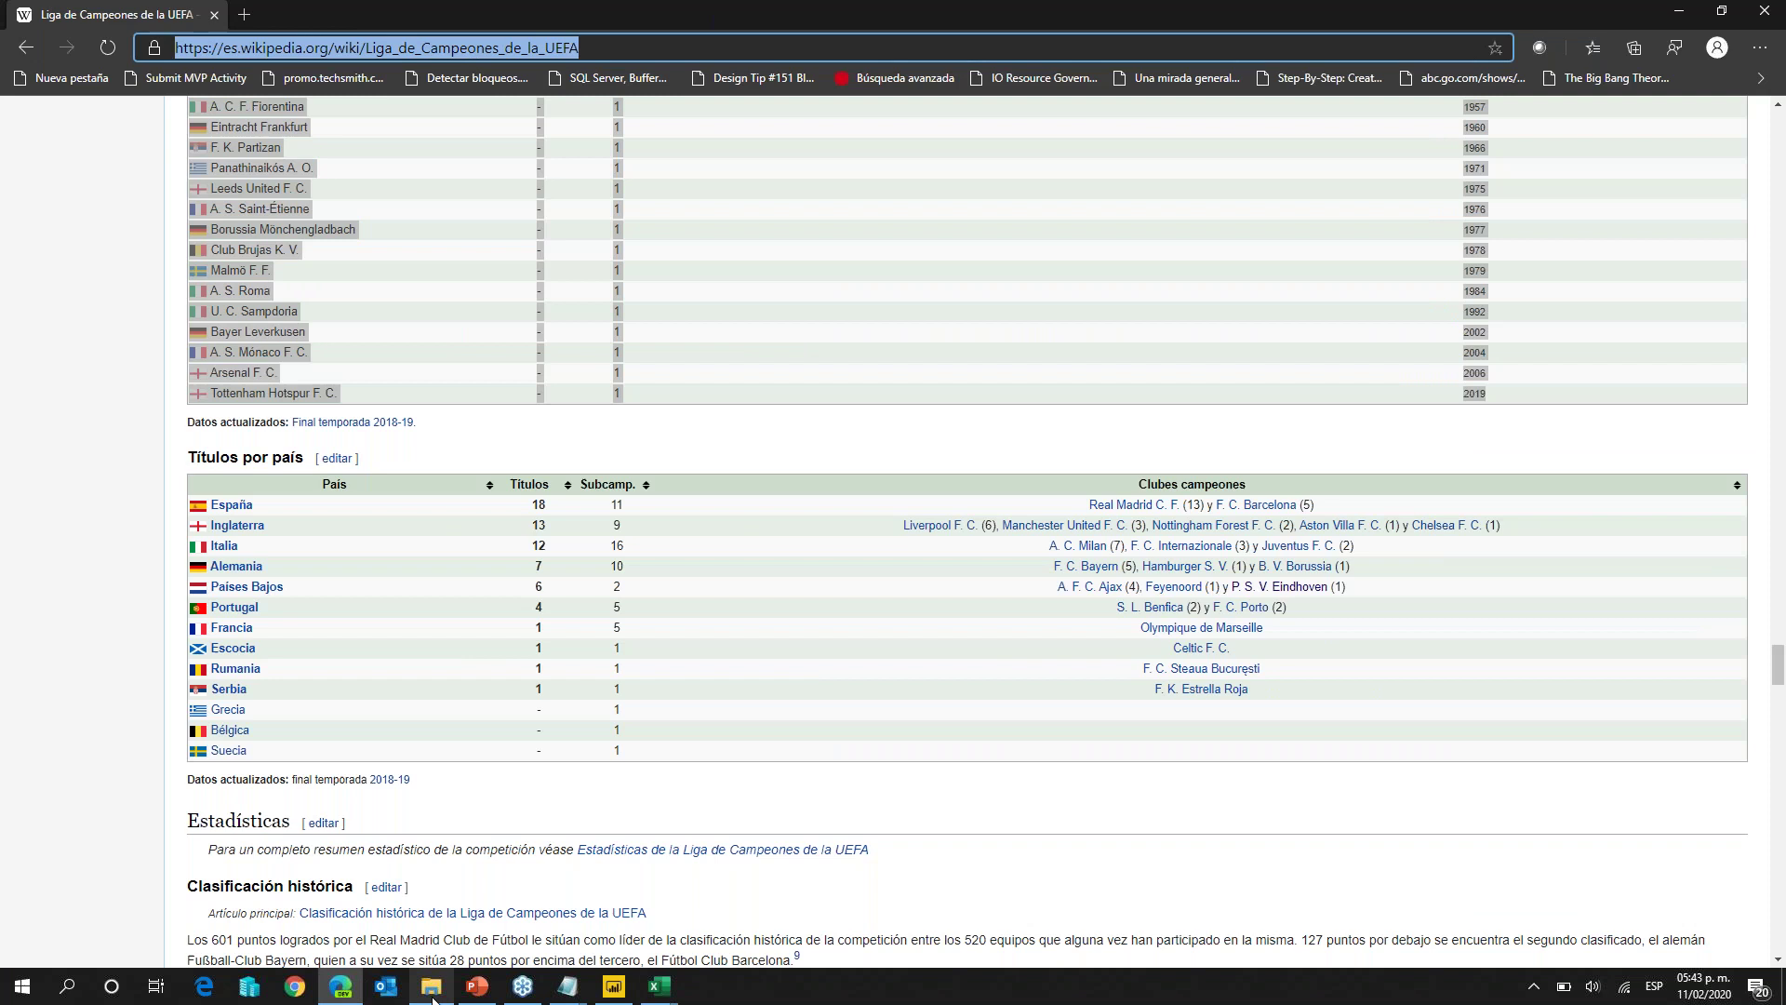
right_click(484, 51)
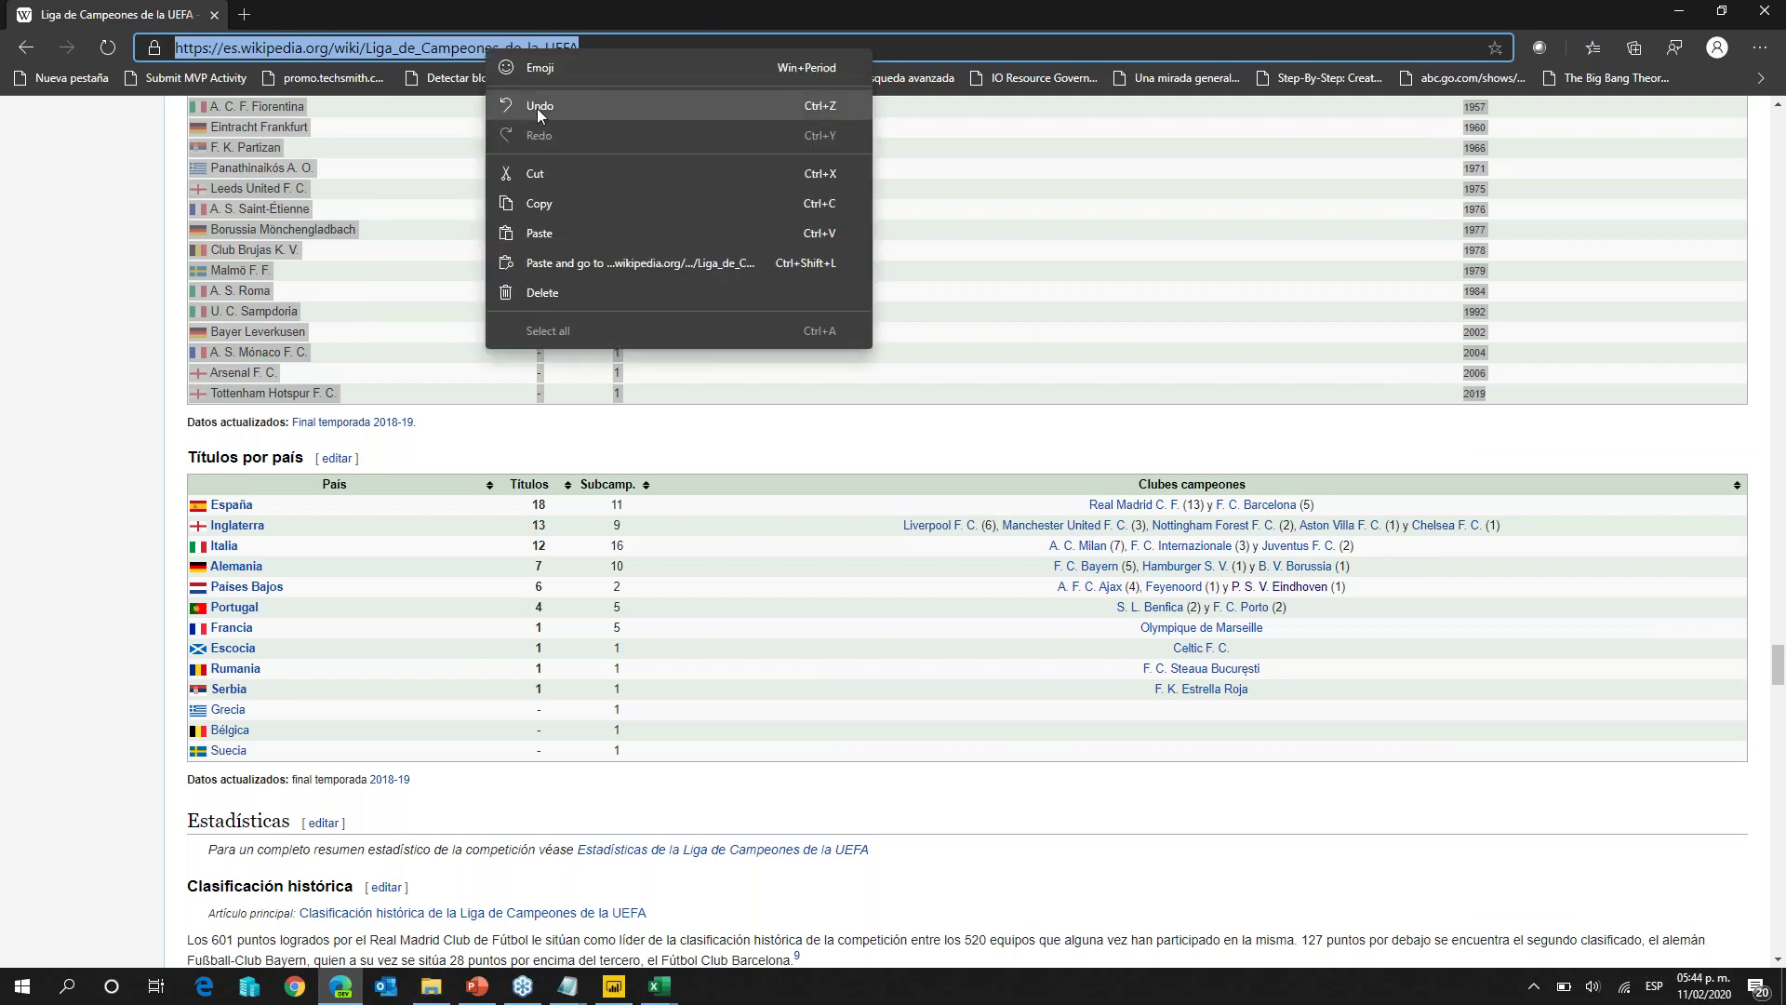
left_click(558, 203)
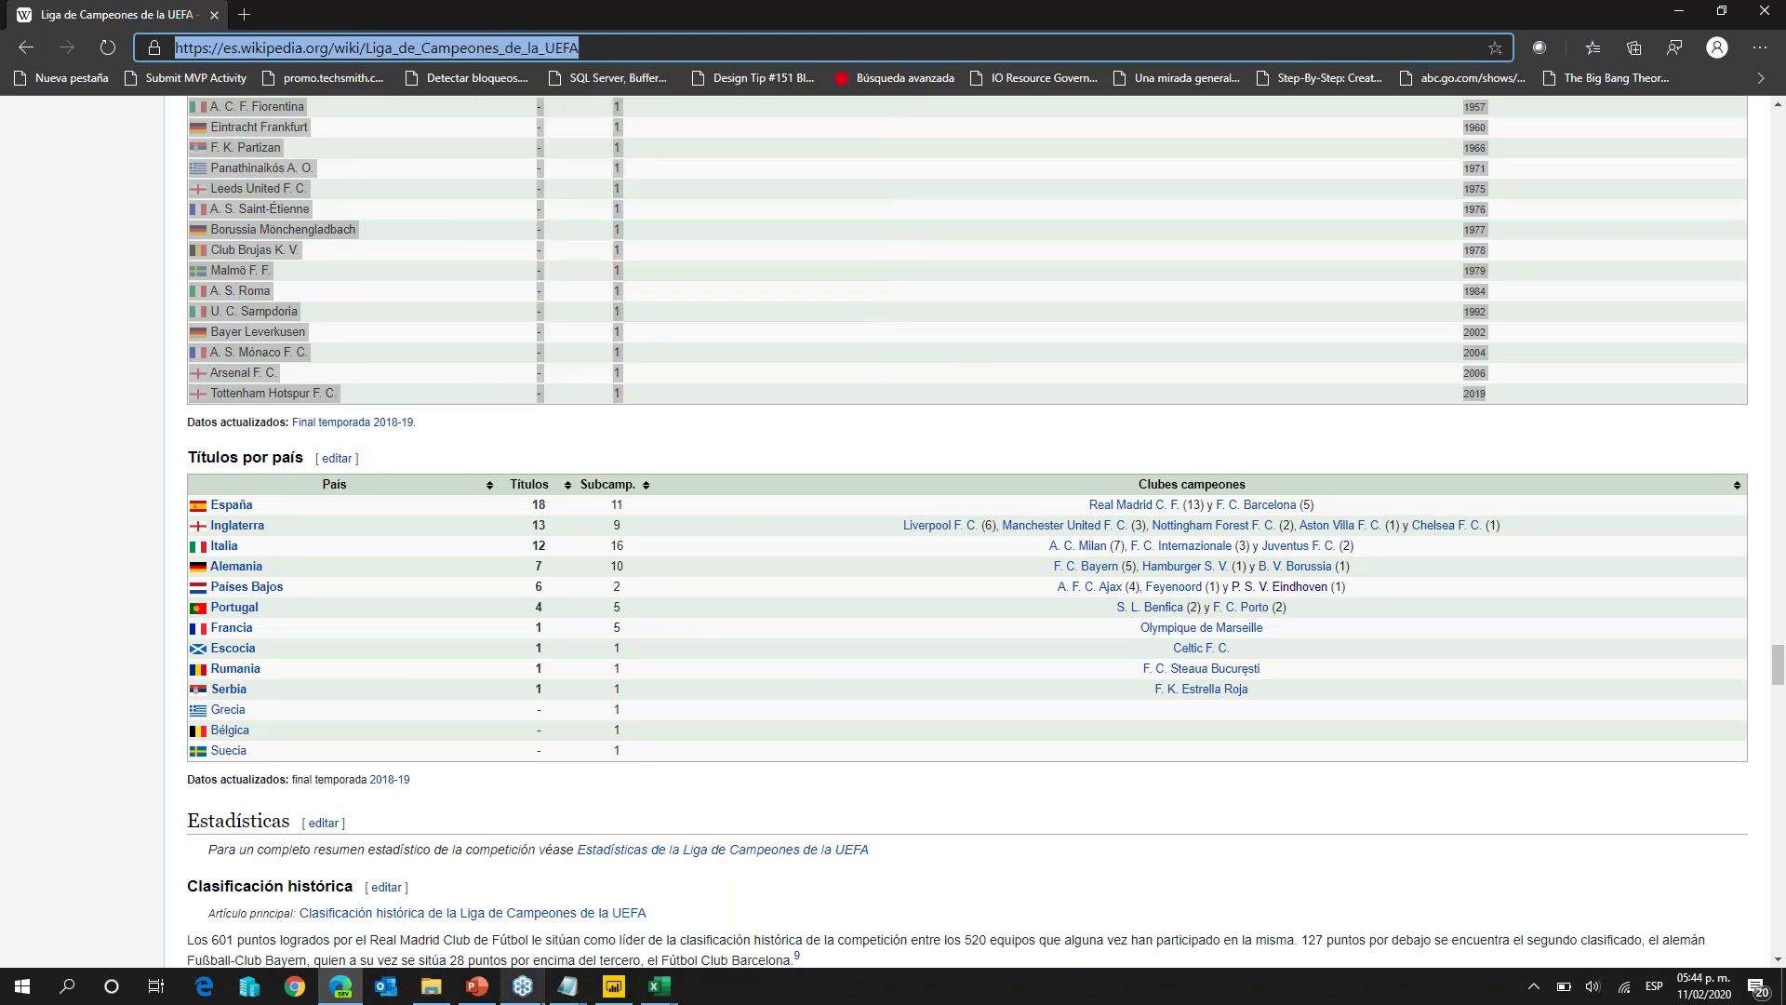
Step: Switch to Power BI Desktop, start a new blank report and dismiss its startup screen
left_click(616, 988)
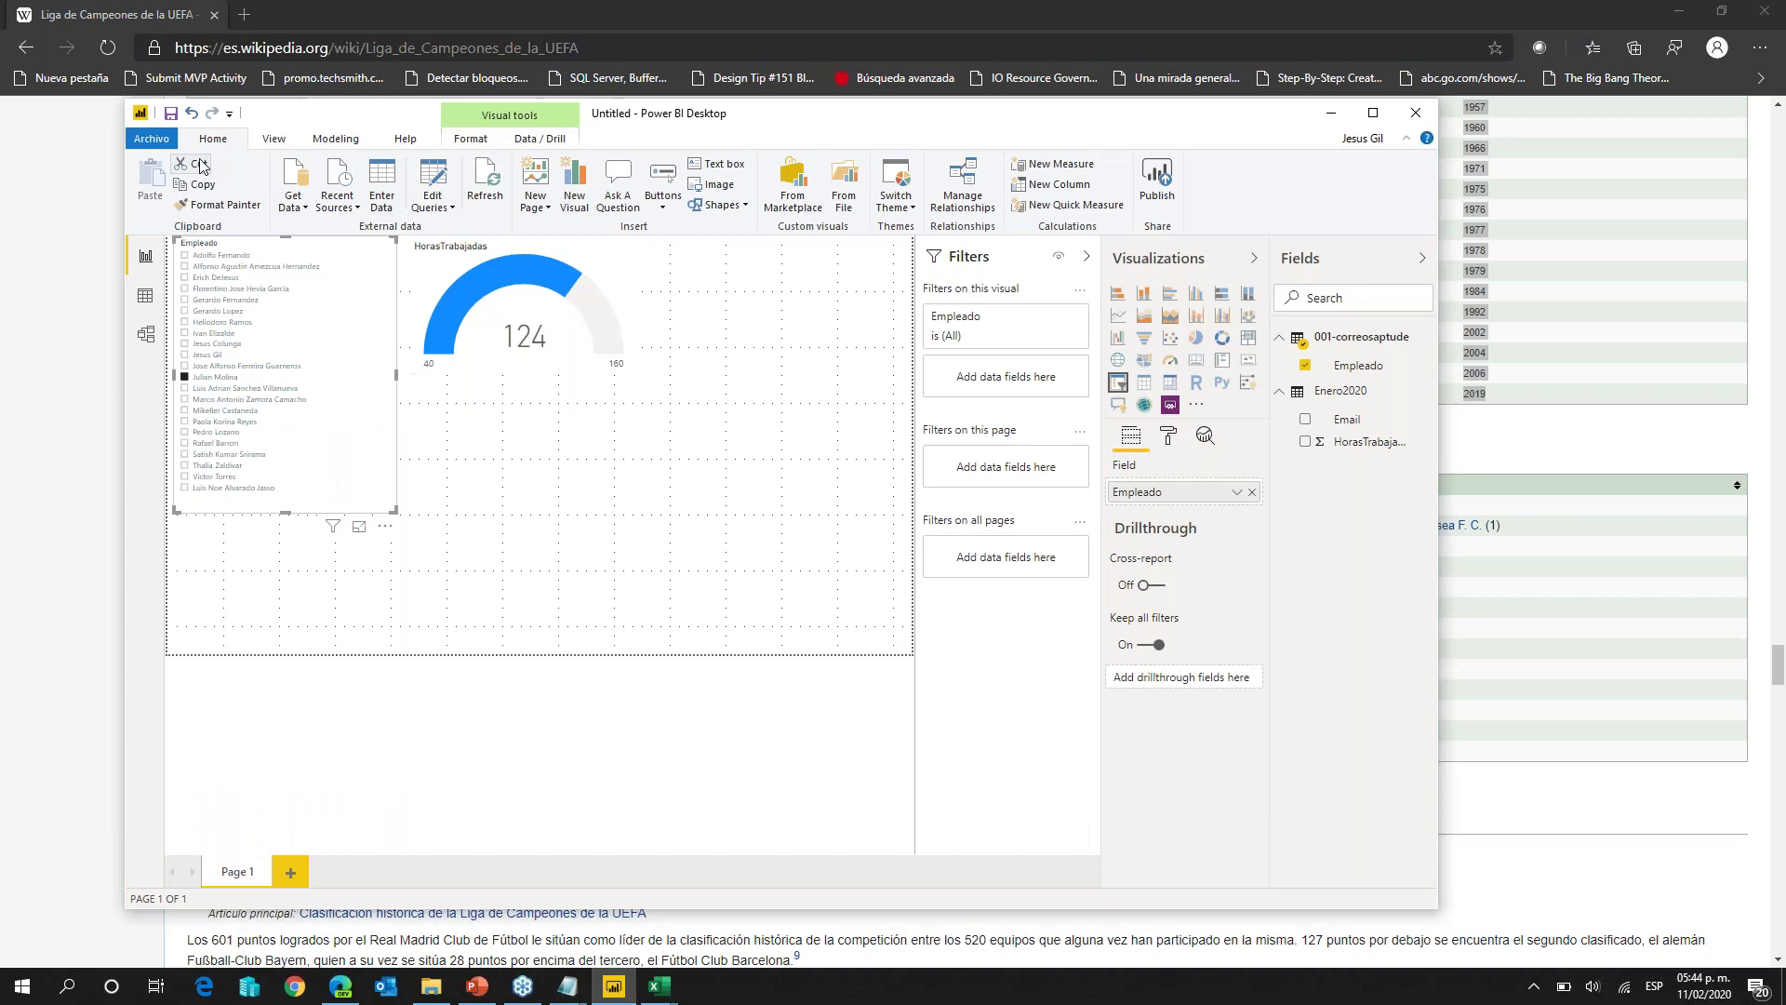
left_click(149, 137)
key("Escape")
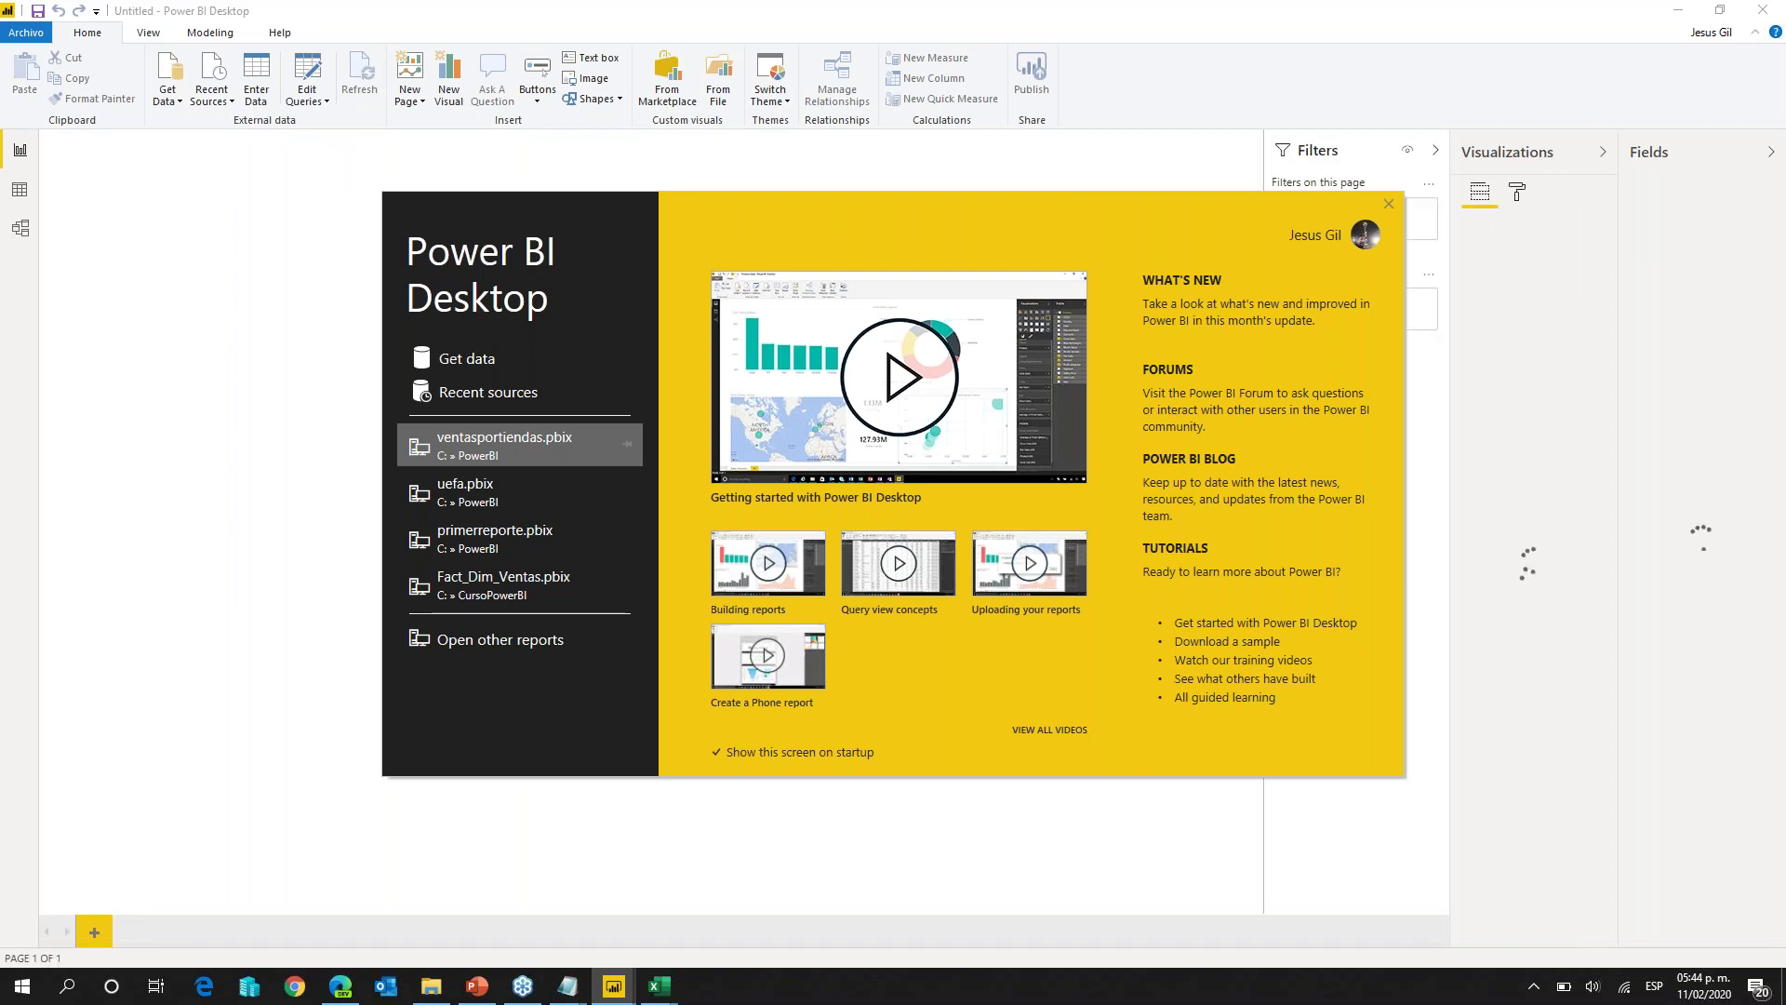
left_click(1389, 205)
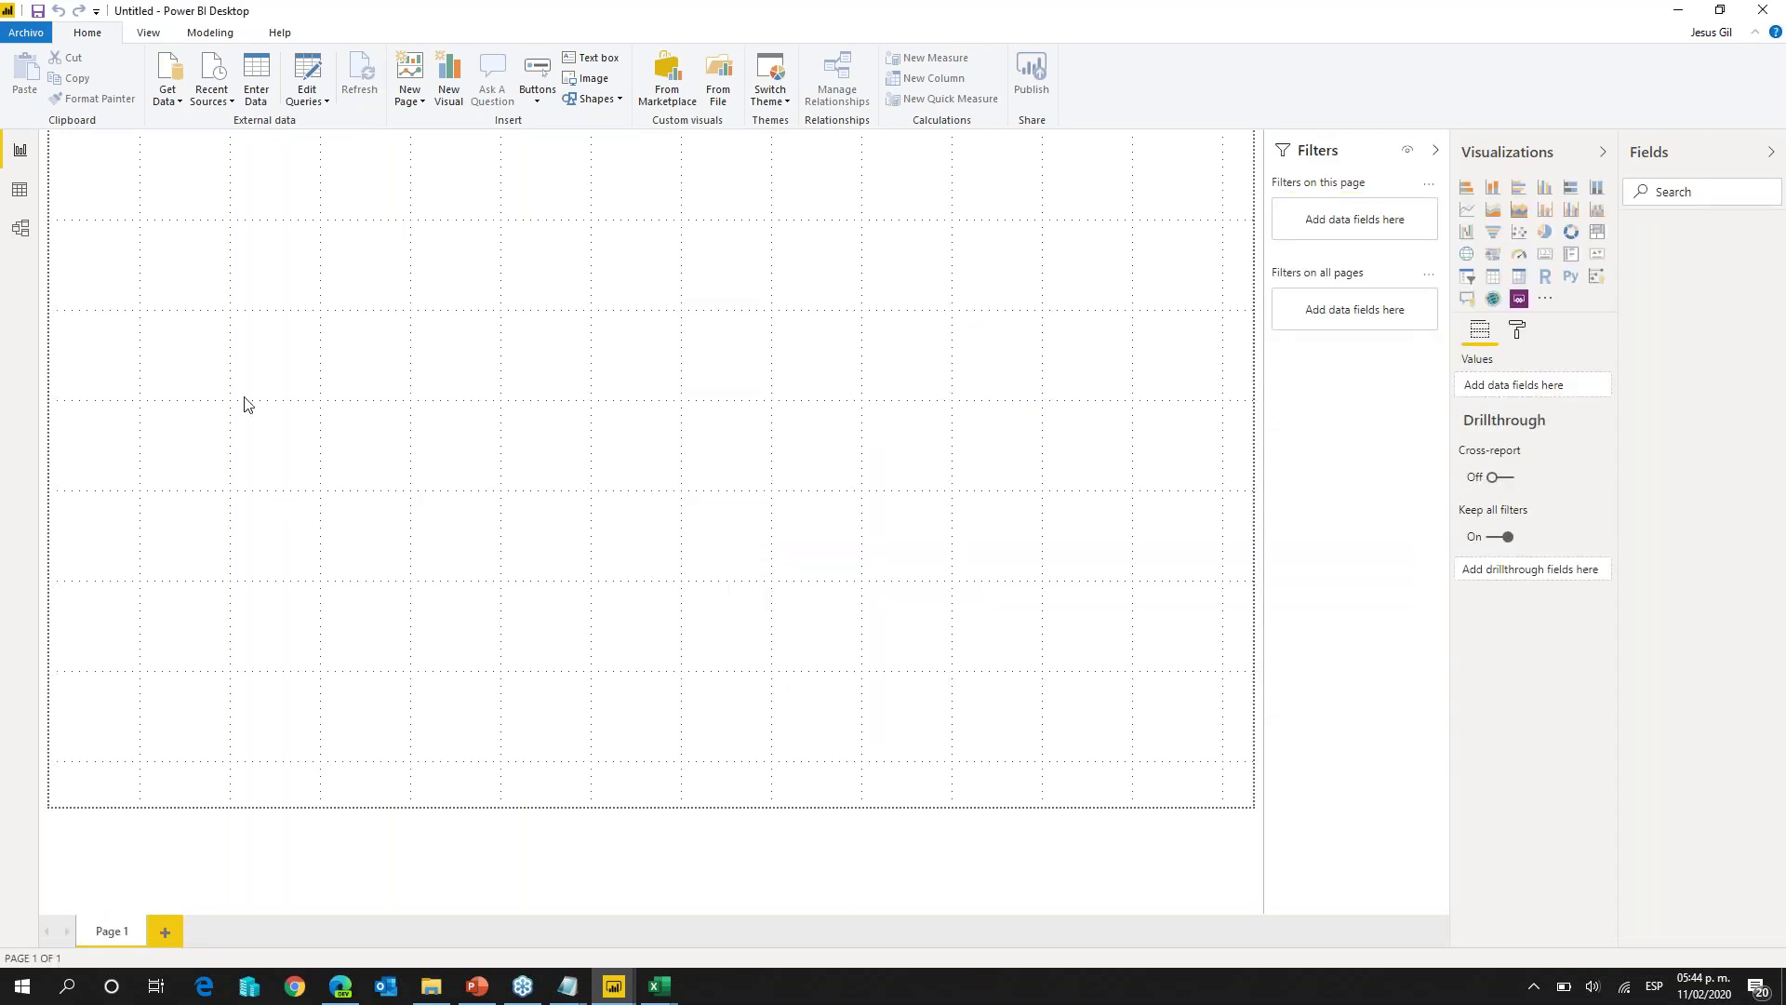
left_click(181, 101)
left_click(168, 89)
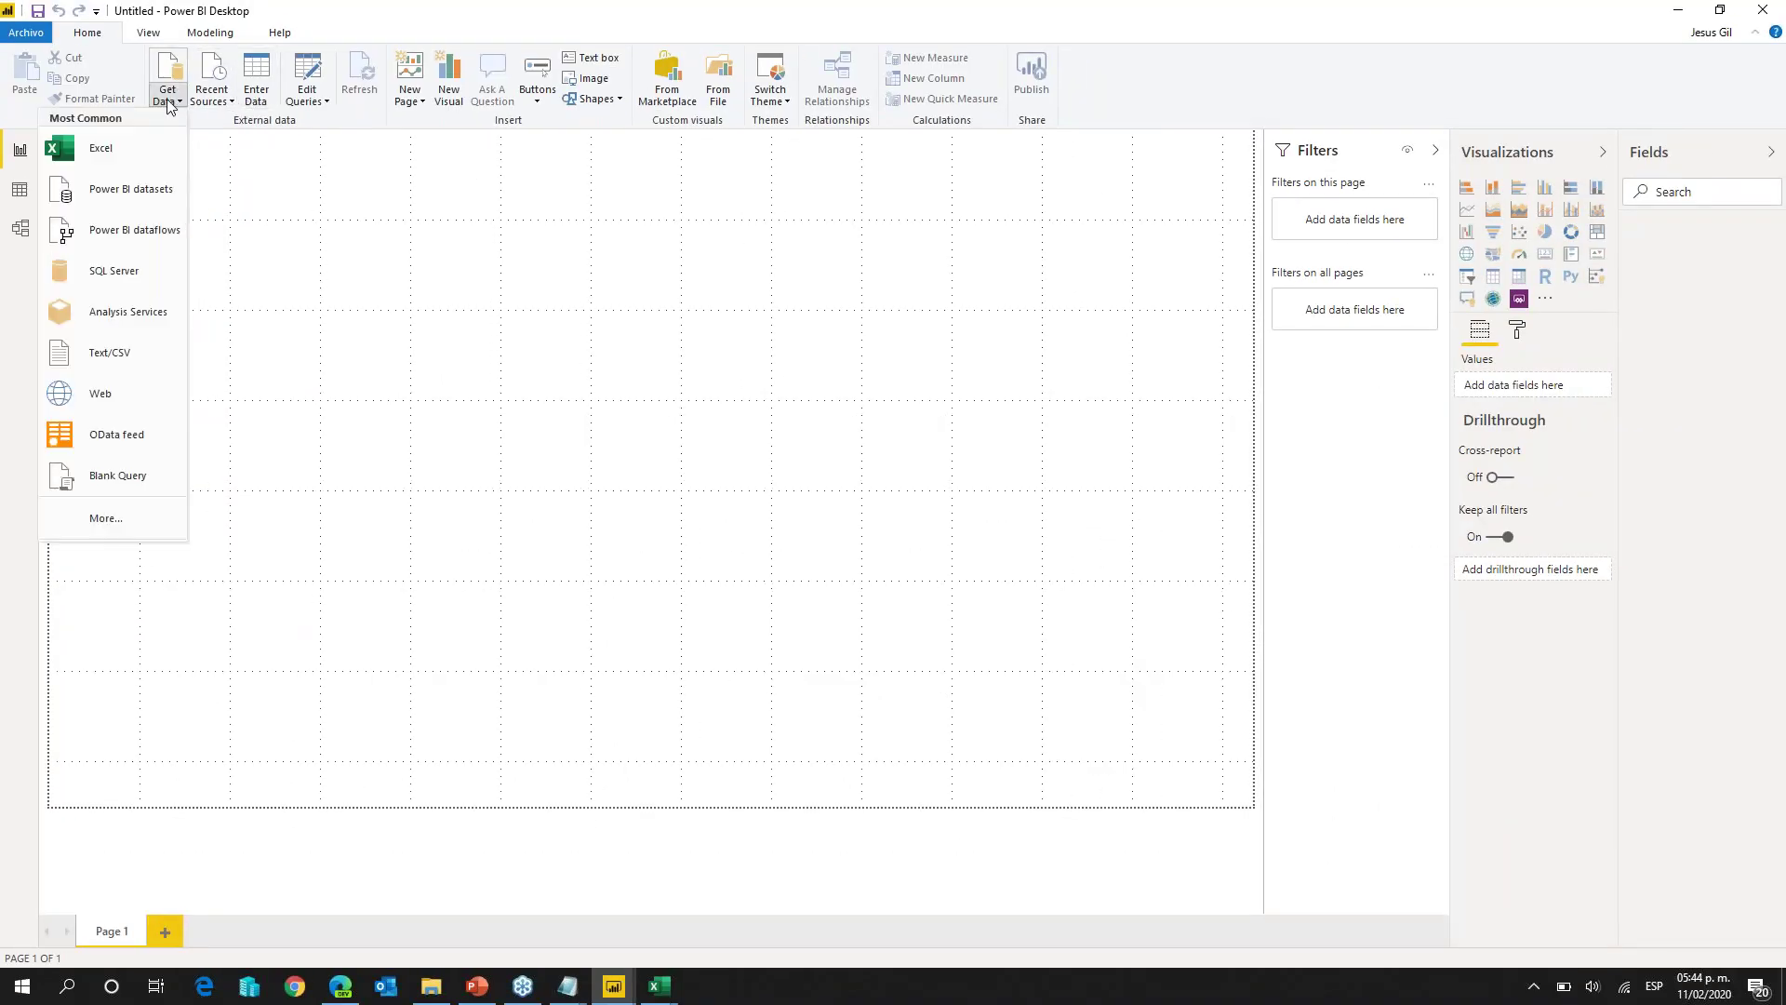
left_click(133, 392)
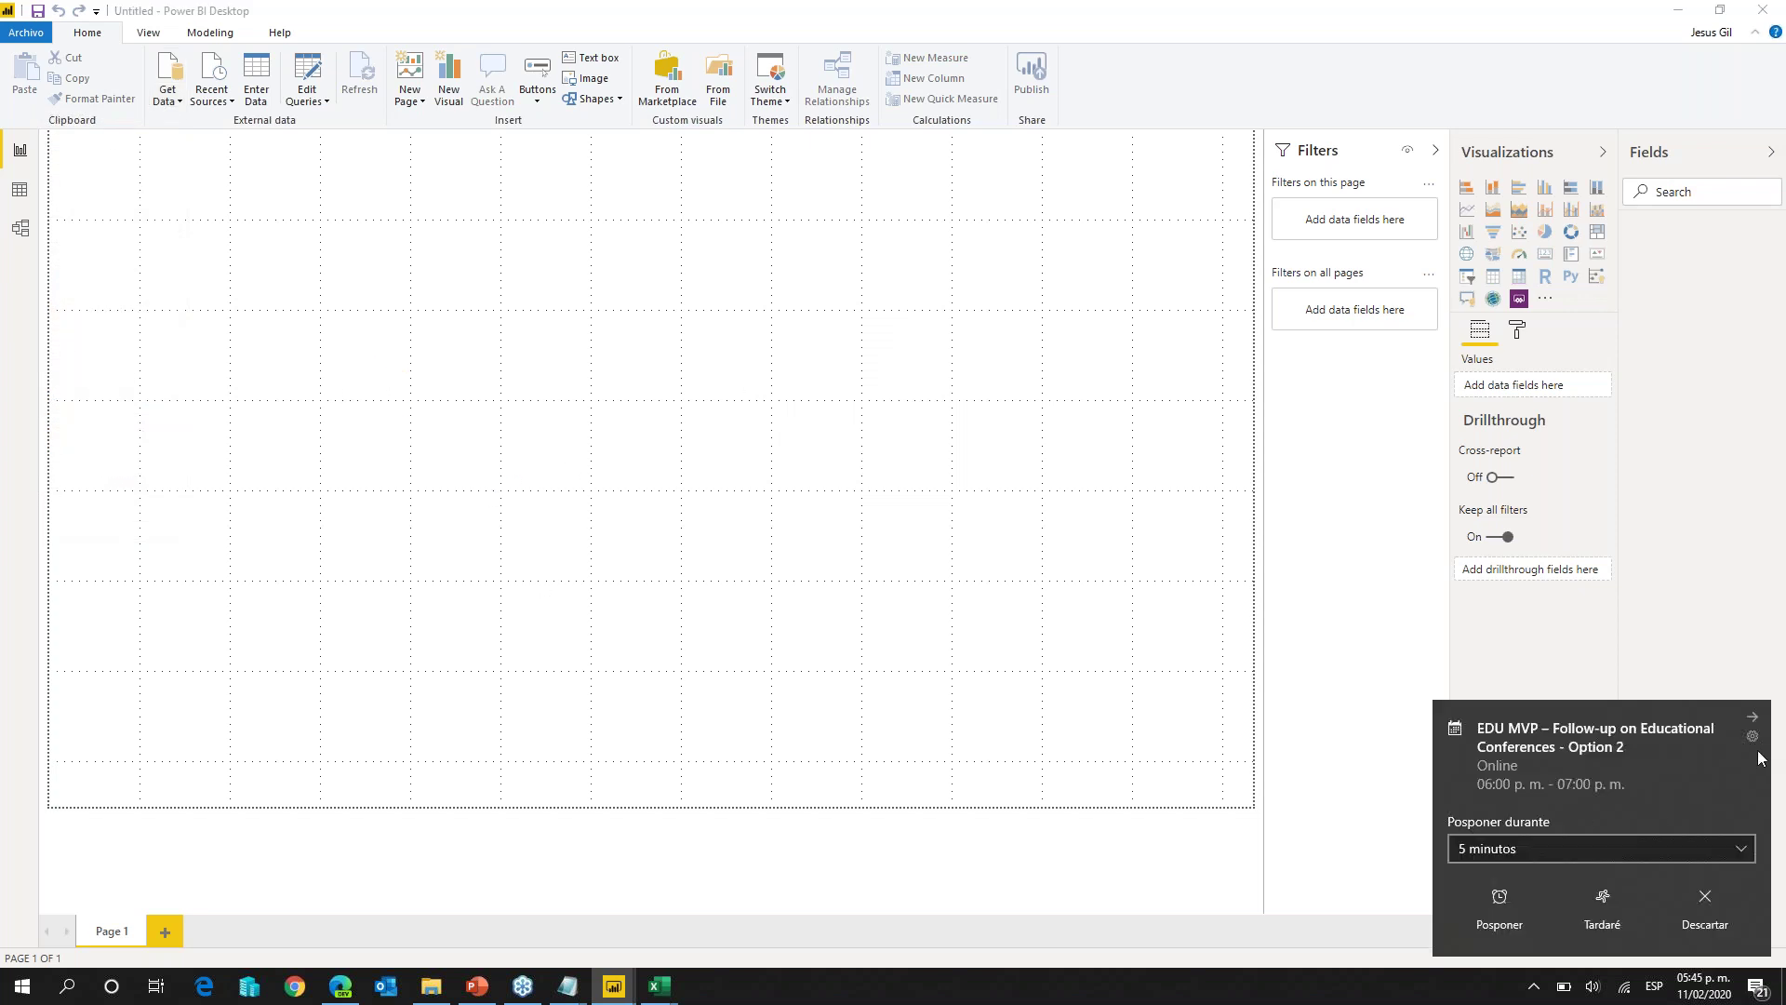
left_click(1753, 718)
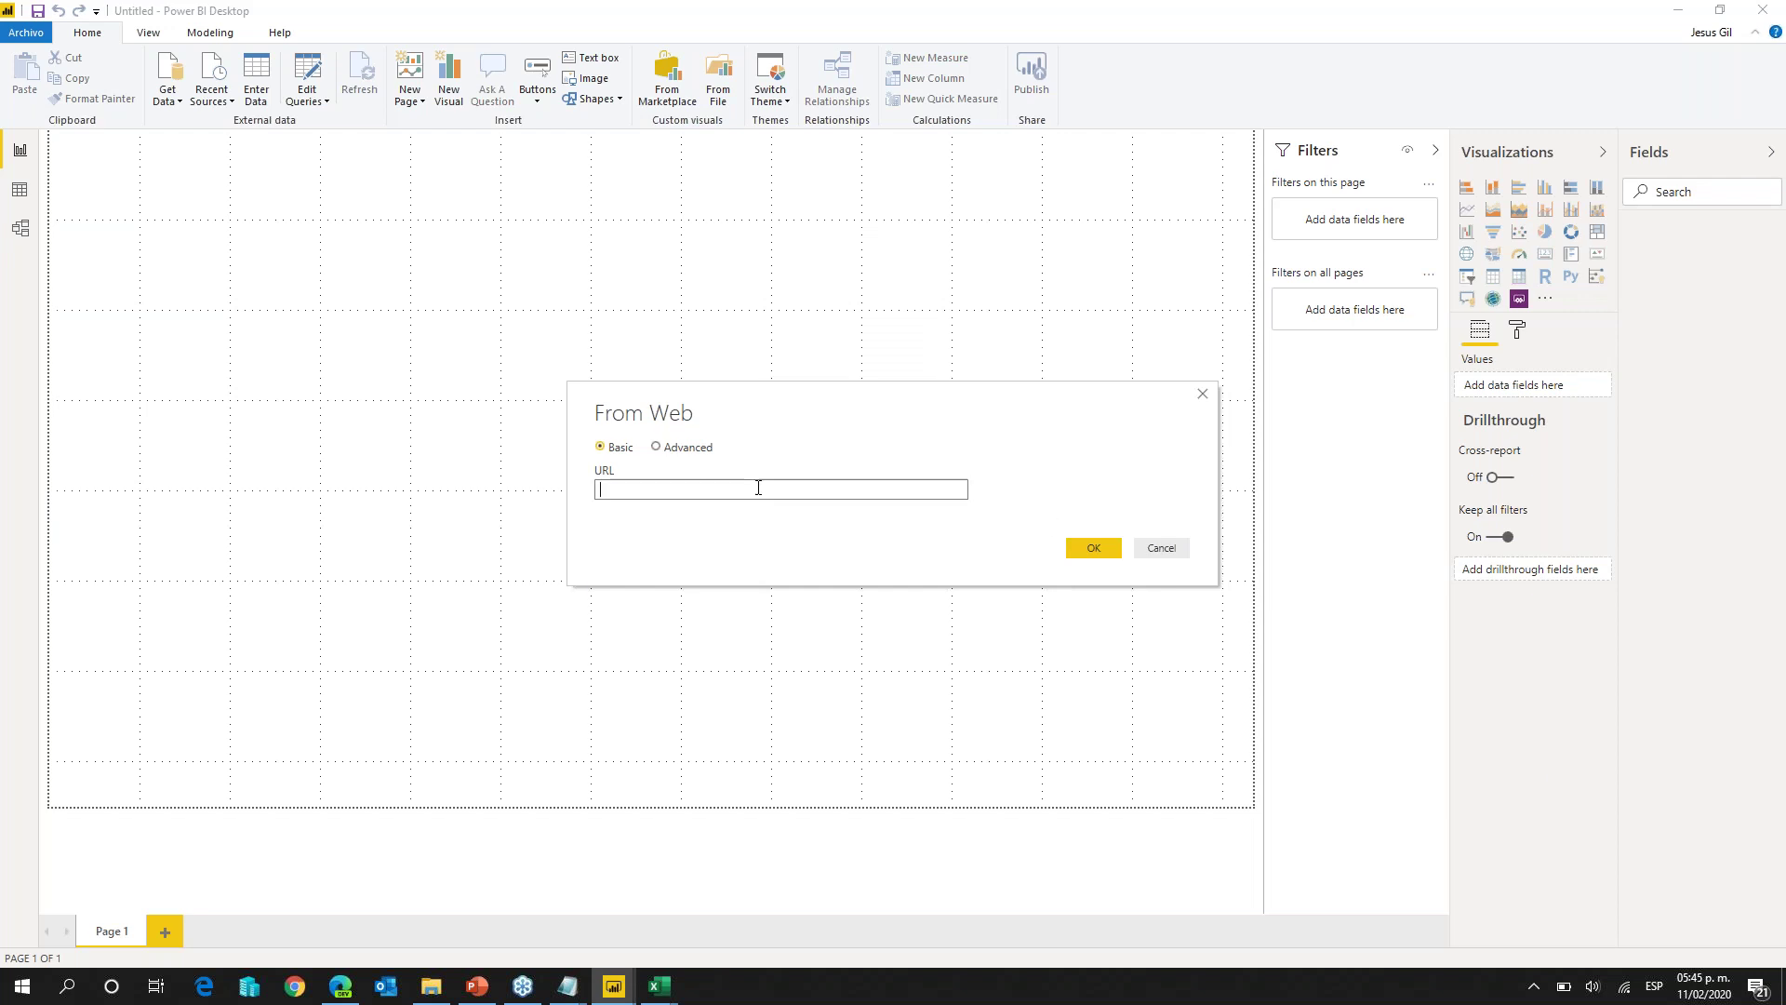
key("ctrl+v")
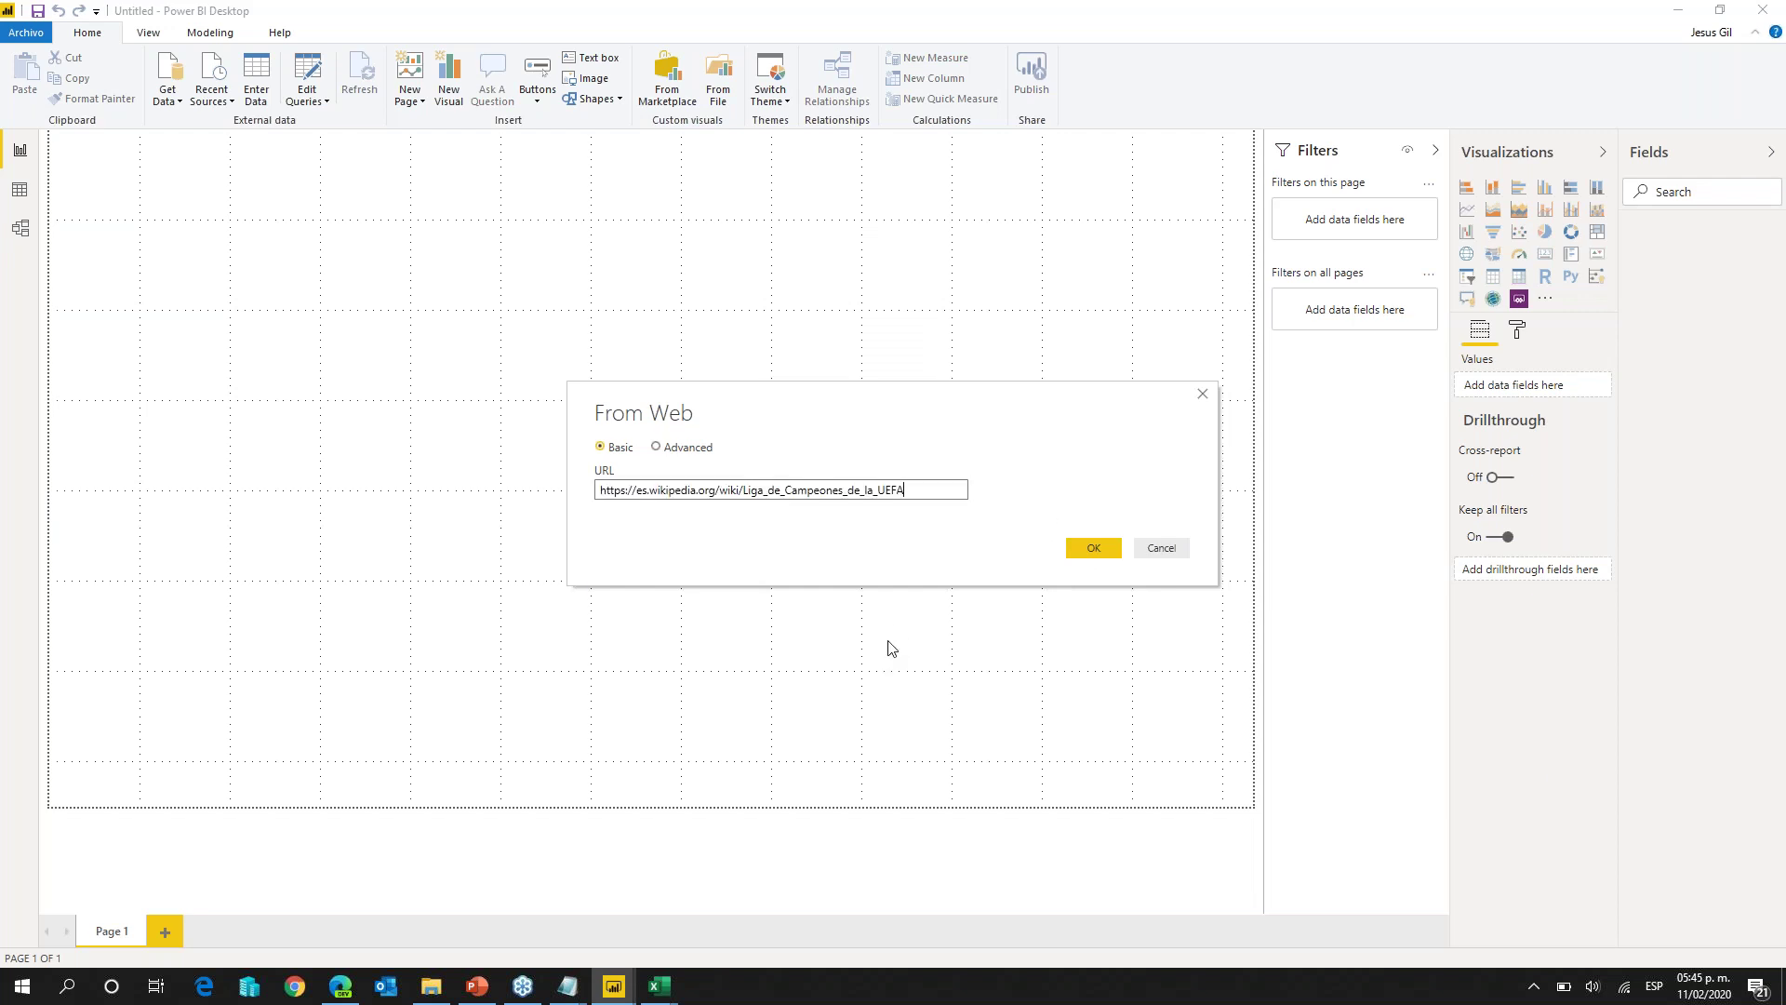
key("alt+Tab")
key("alt+Tab")
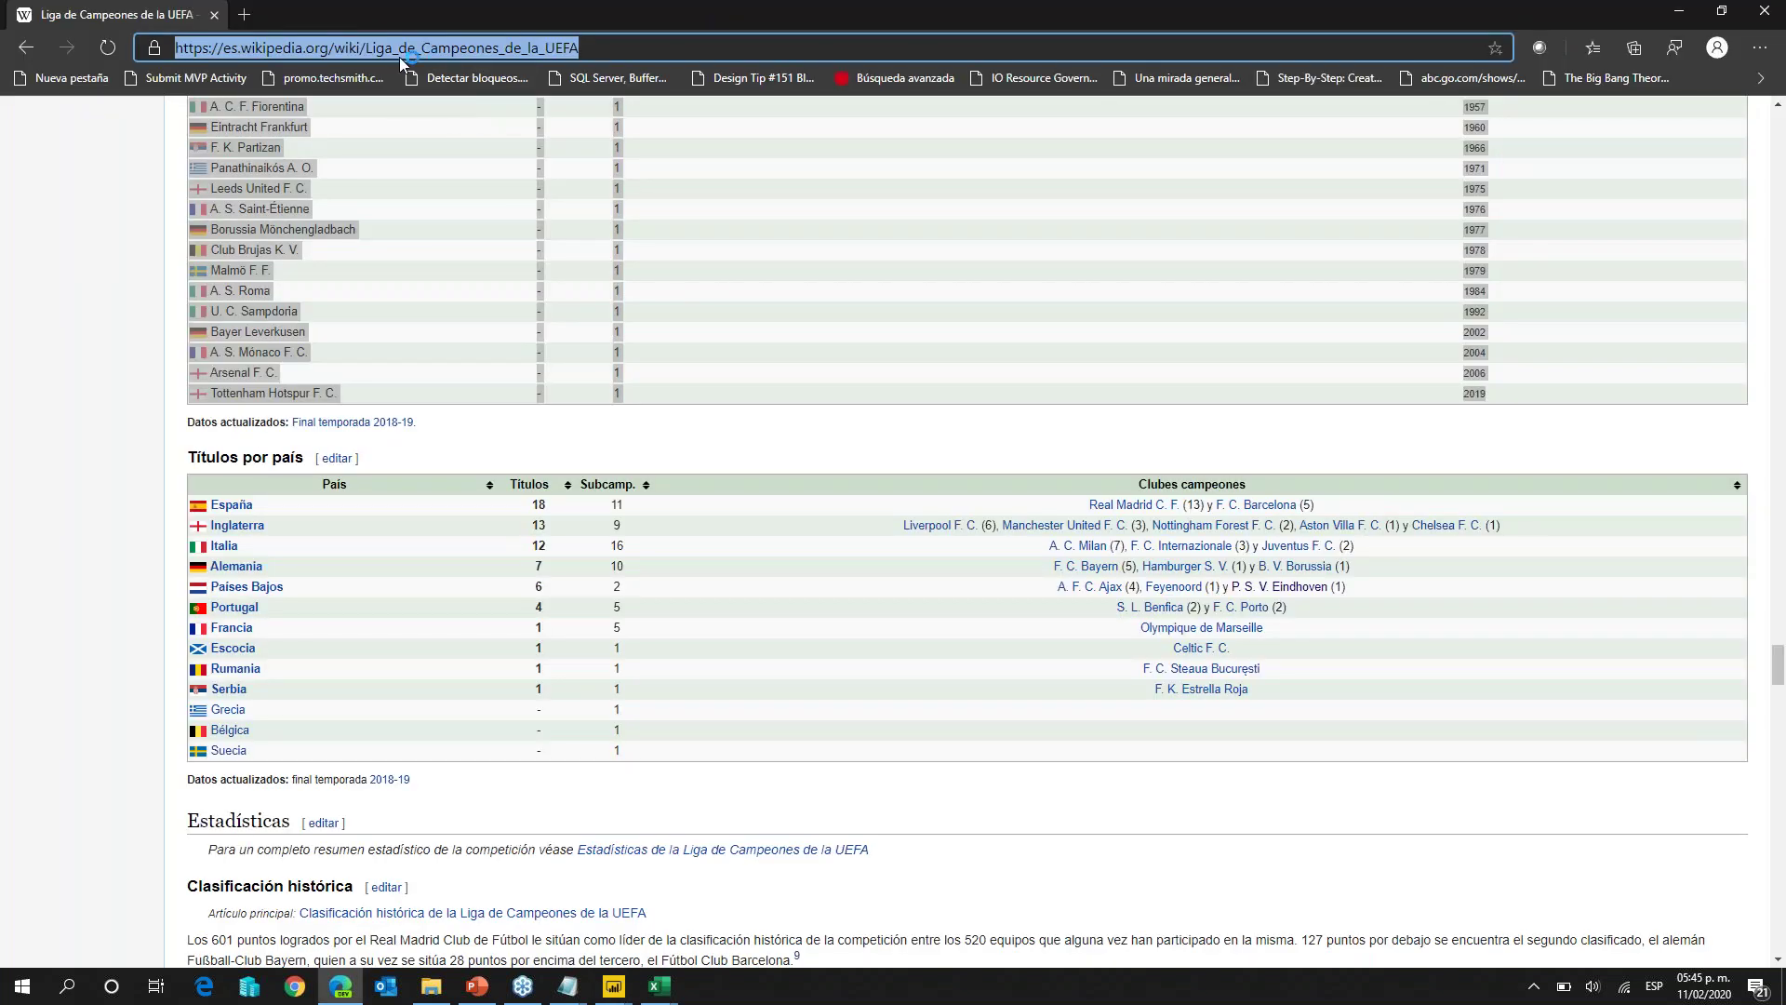
key("alt+Tab")
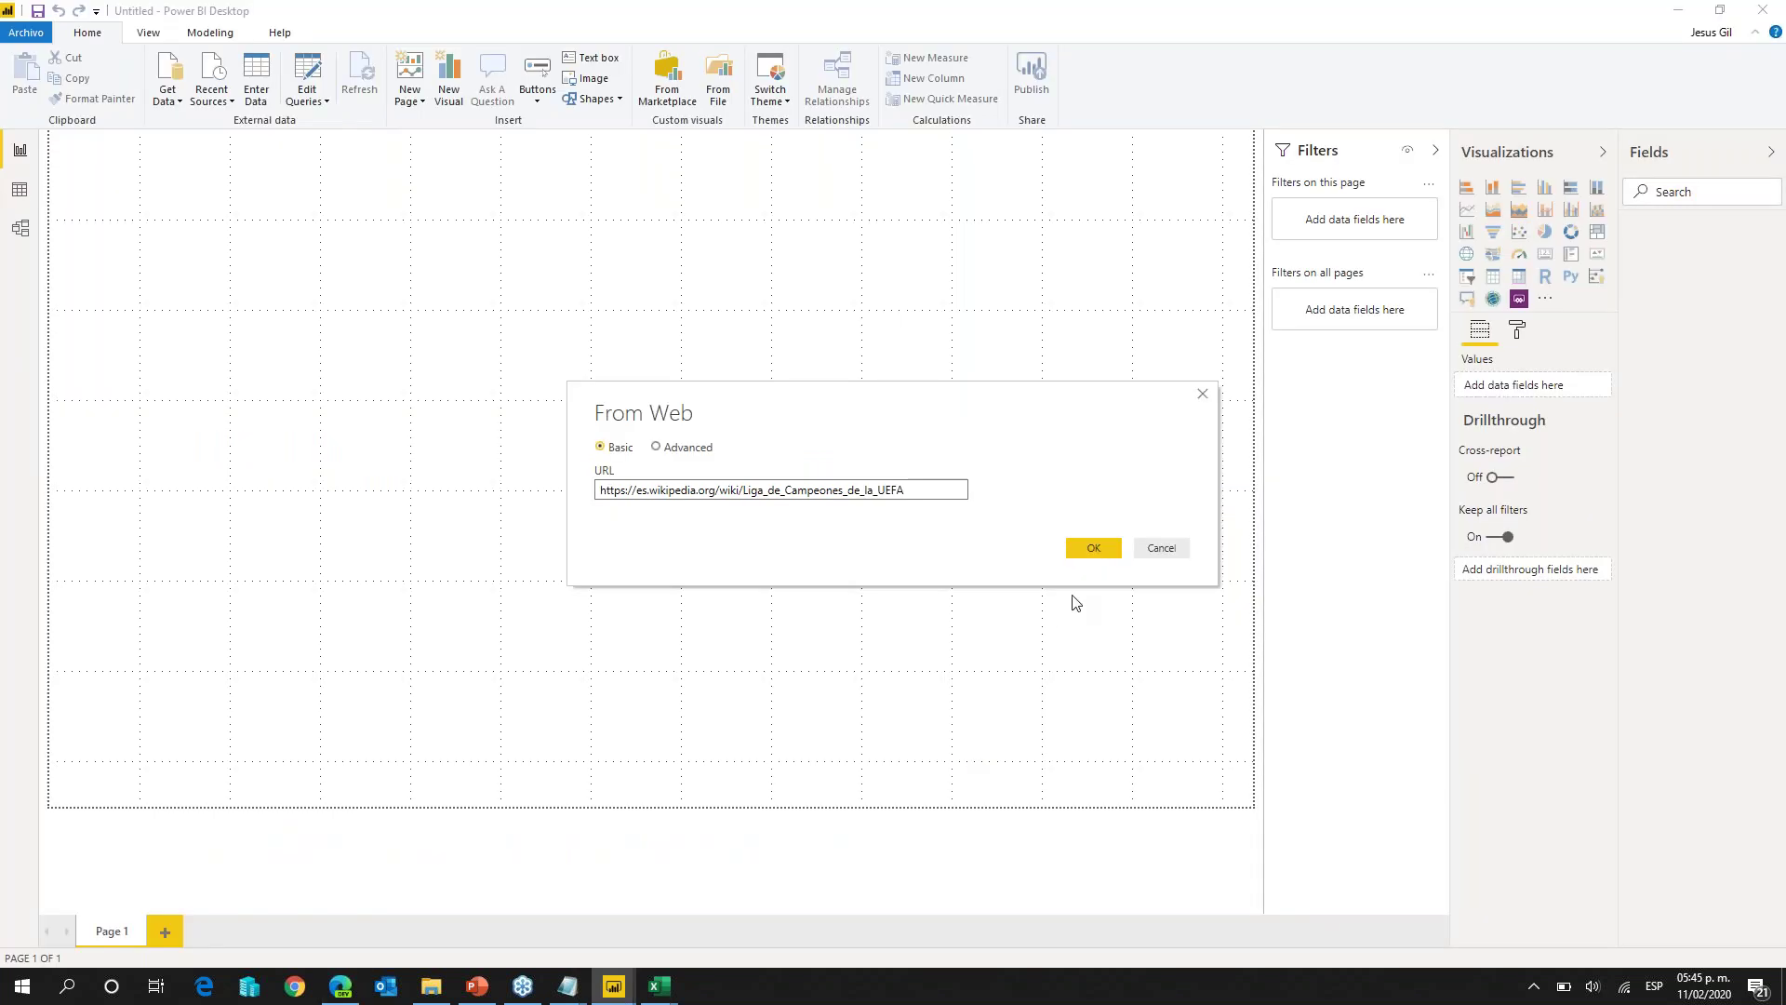
left_click(1084, 547)
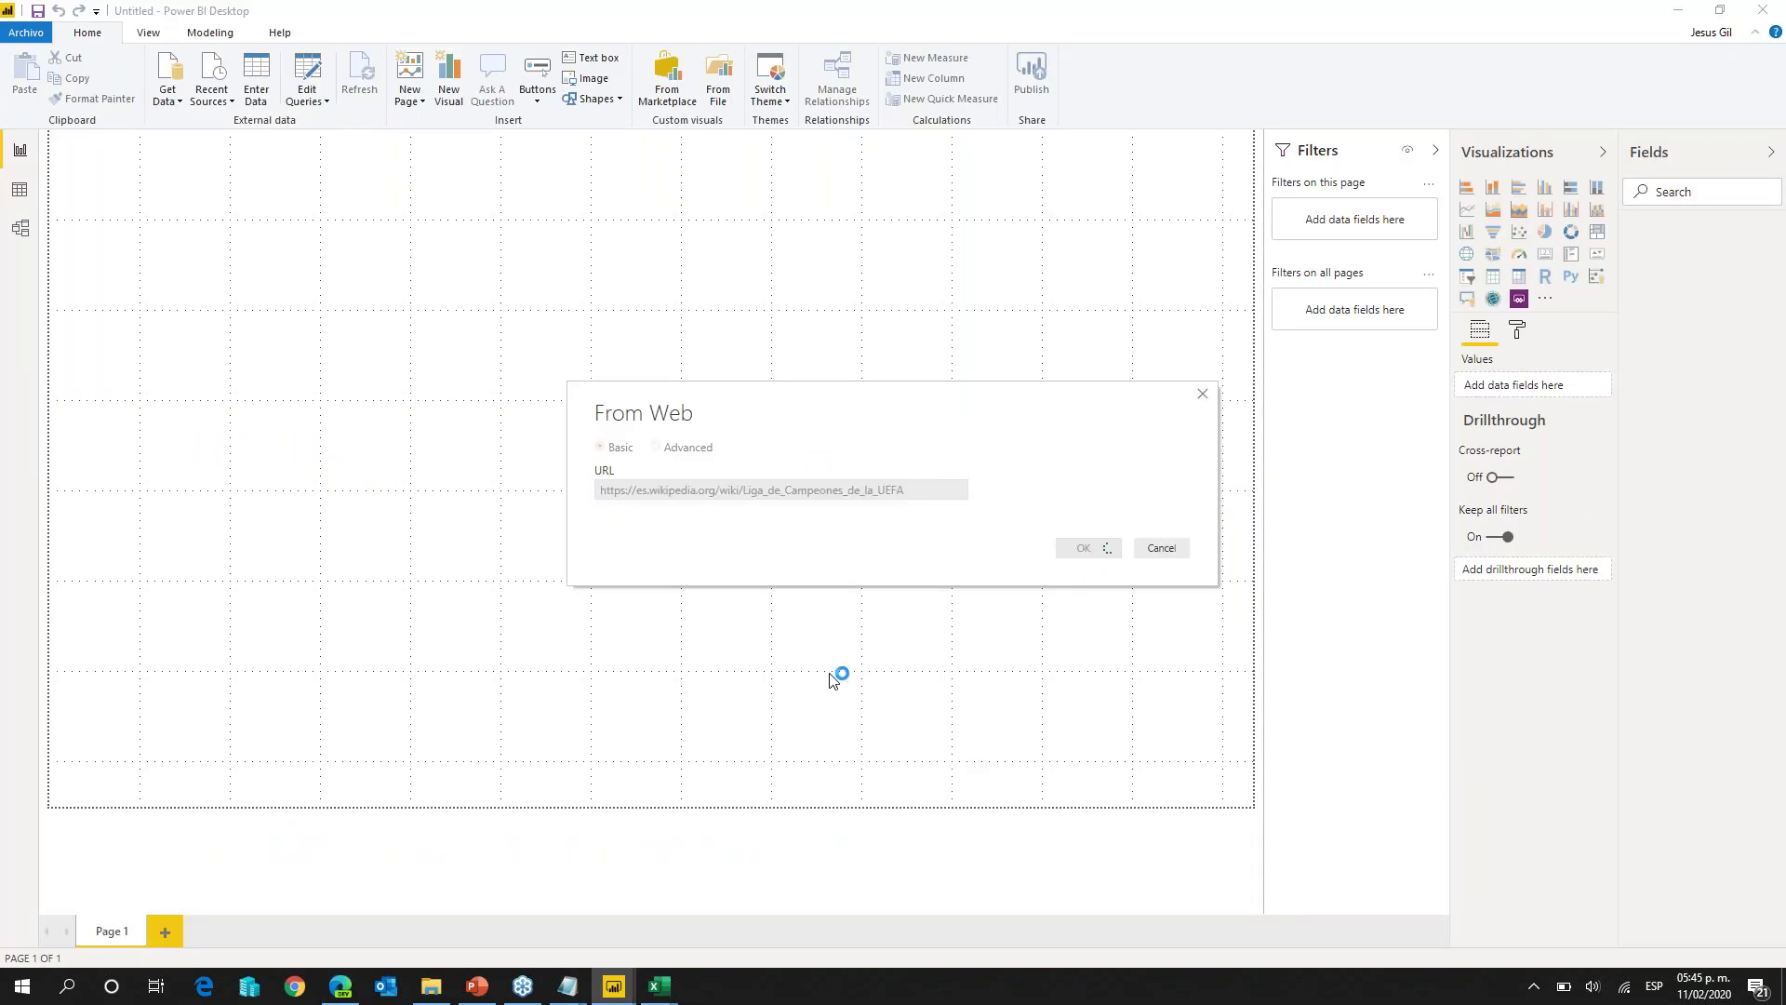
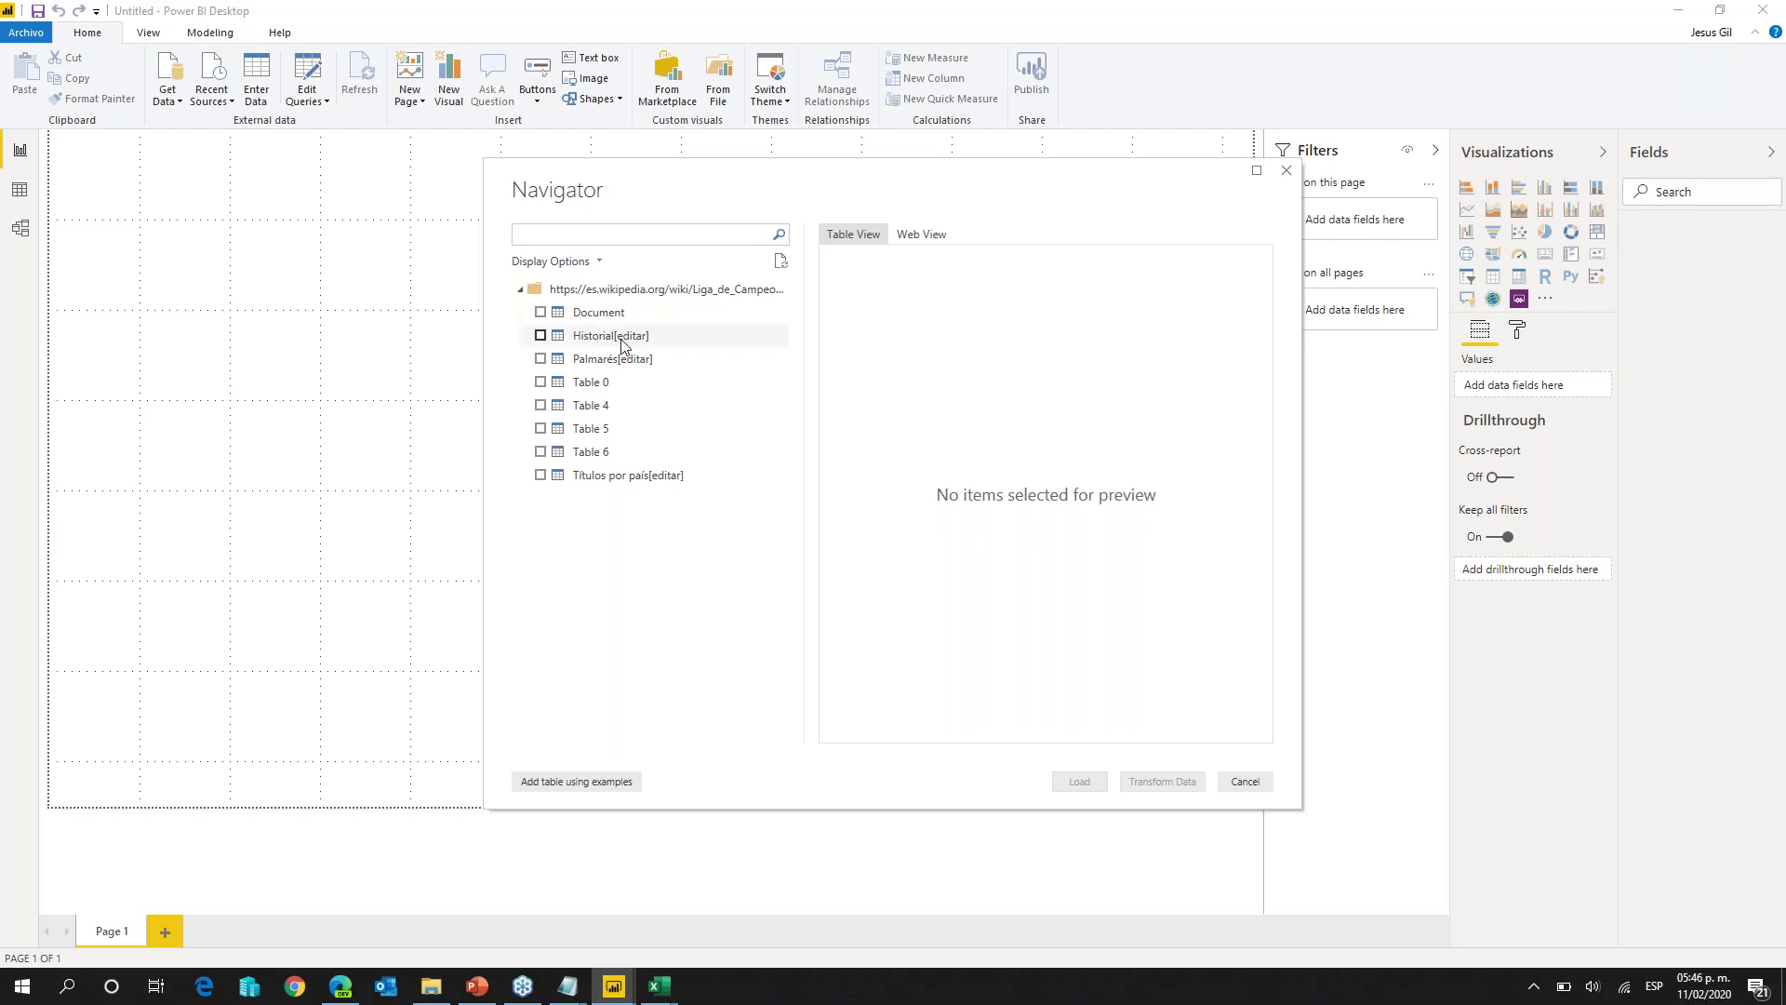
Step: Preview the Historial[editar] table among the page's detected tables and clear its selection
left_click(539, 336)
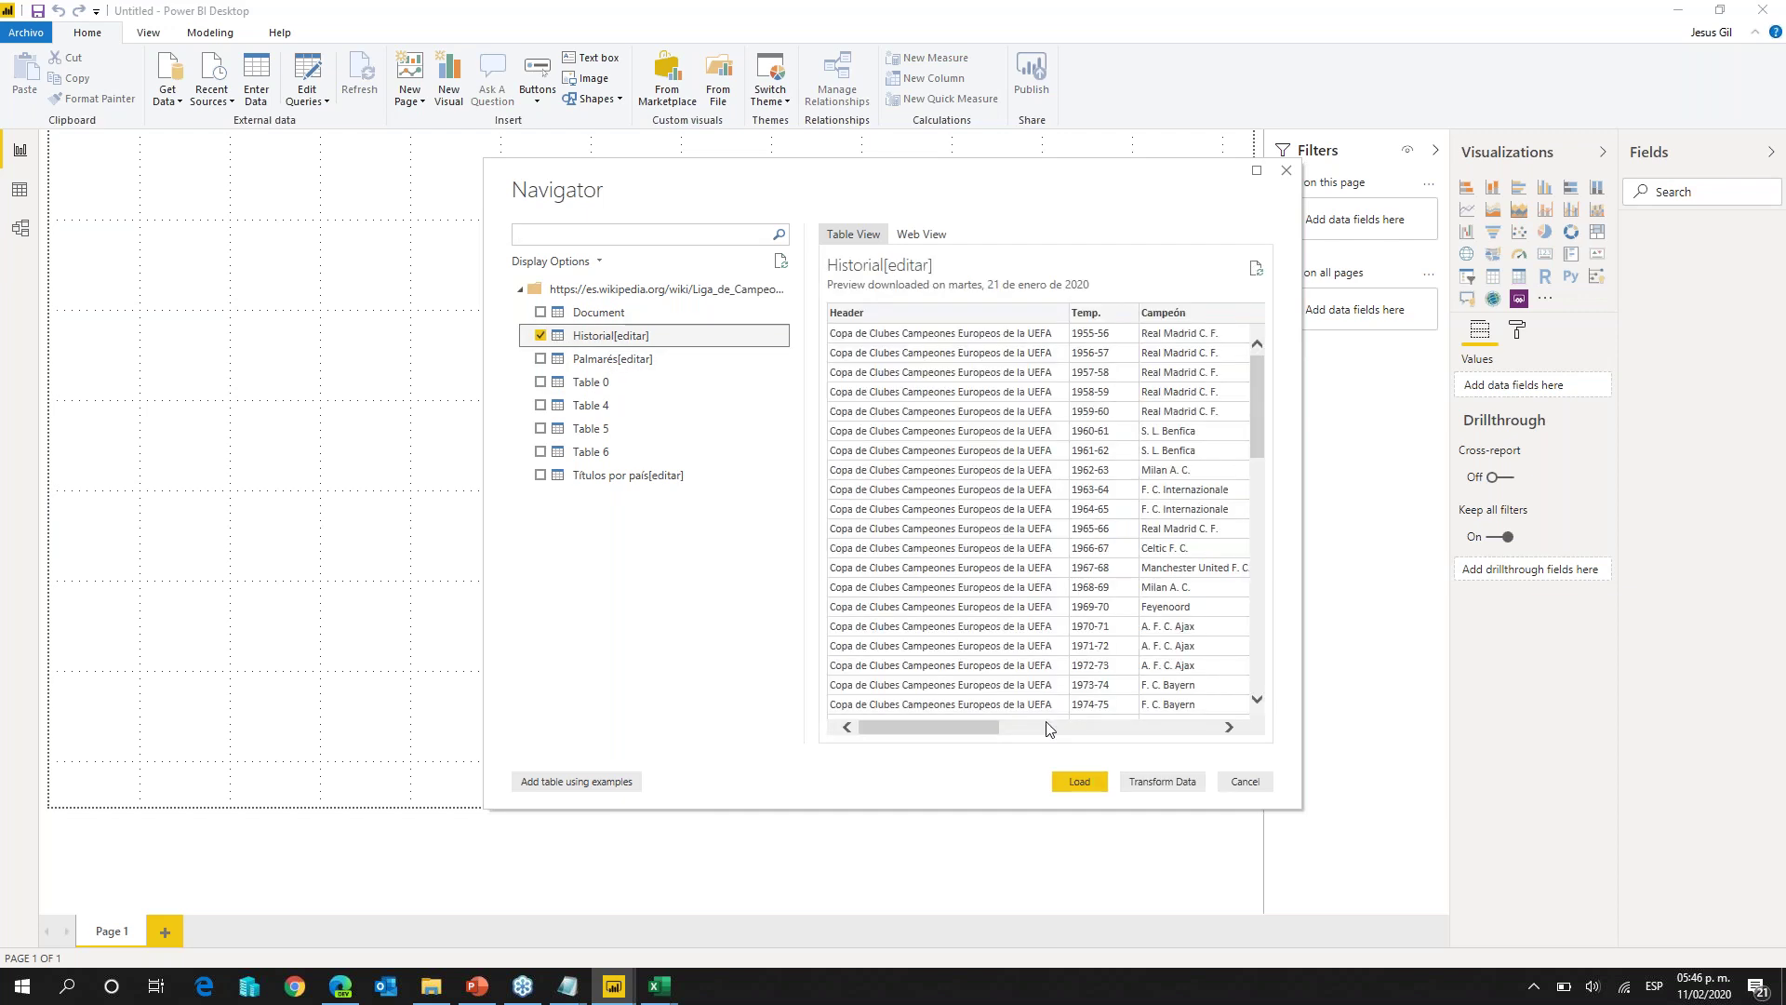
left_click_drag(989, 727, 907, 727)
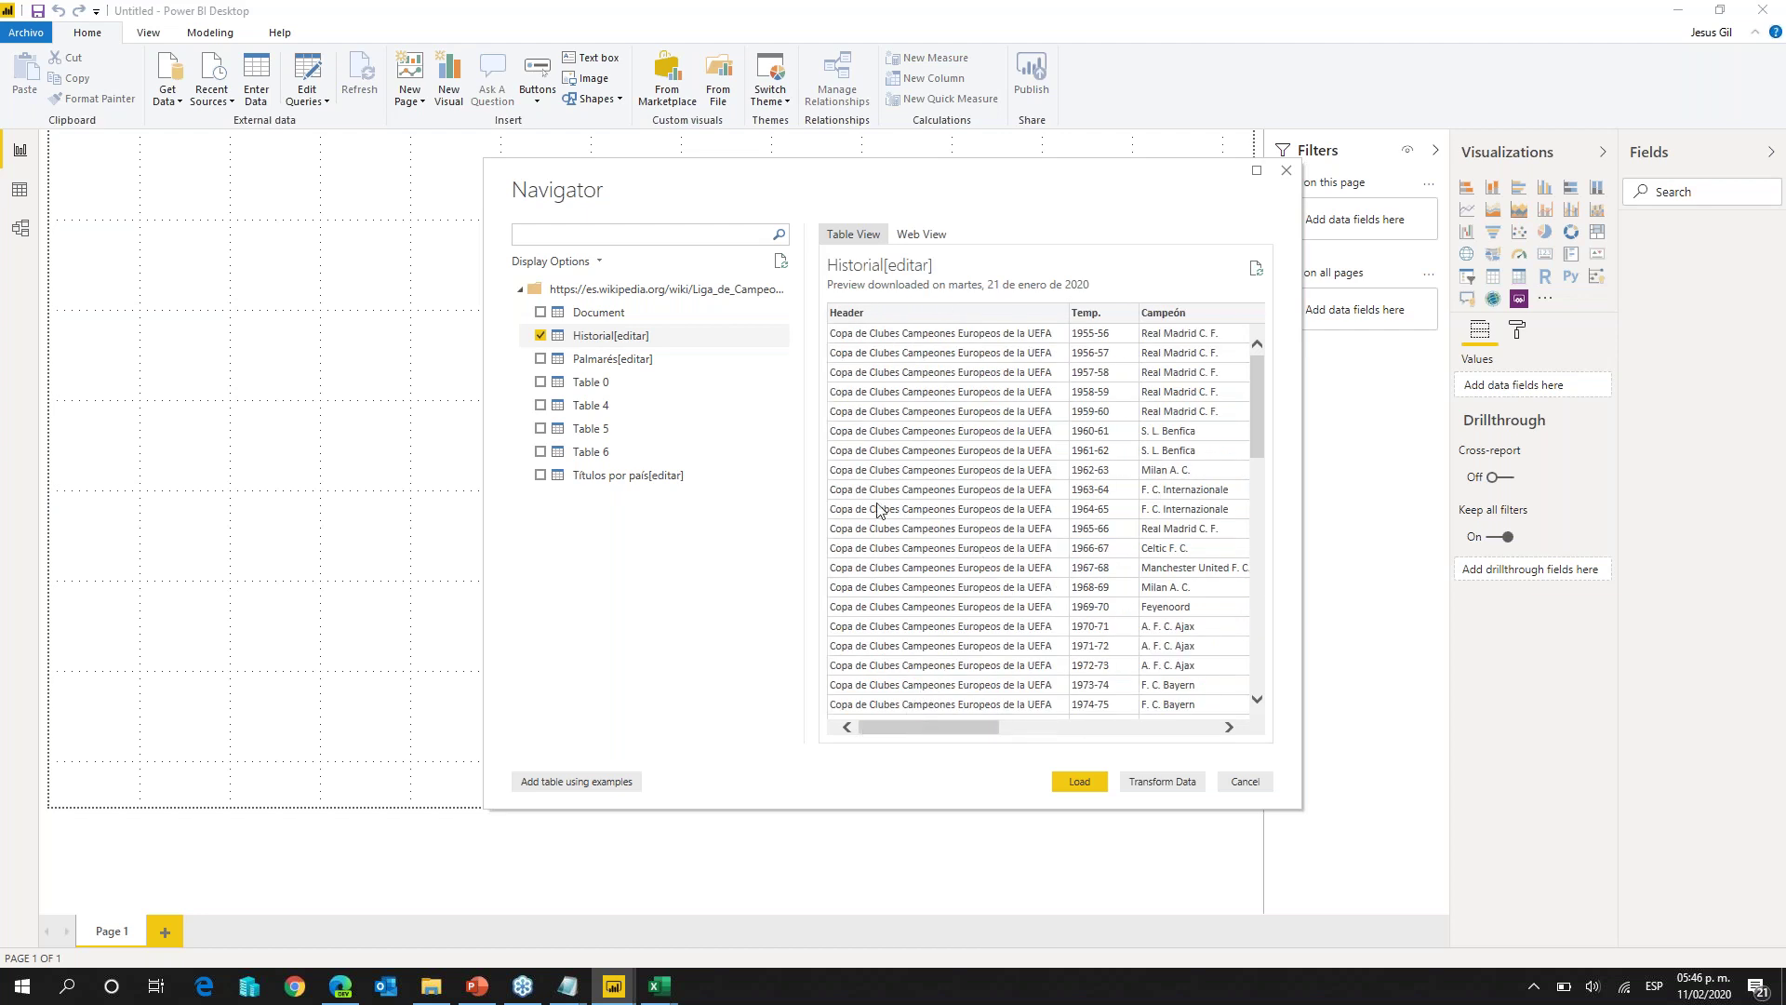
left_click(543, 344)
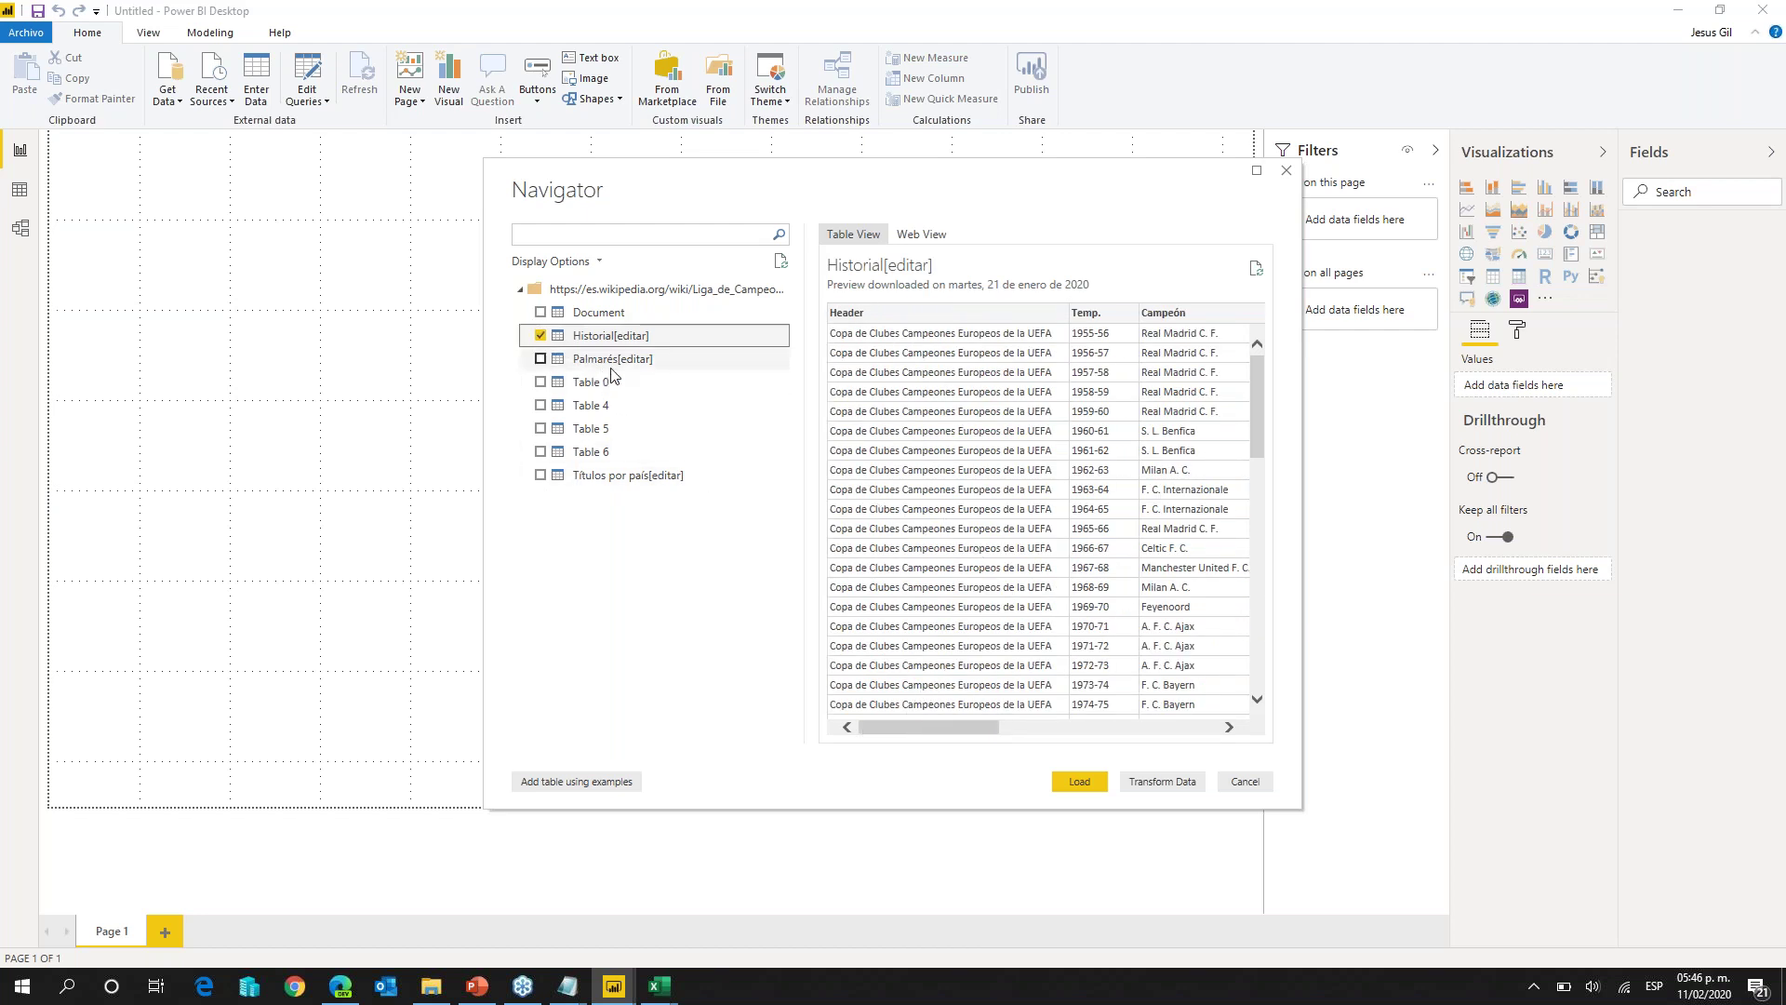
left_click(541, 336)
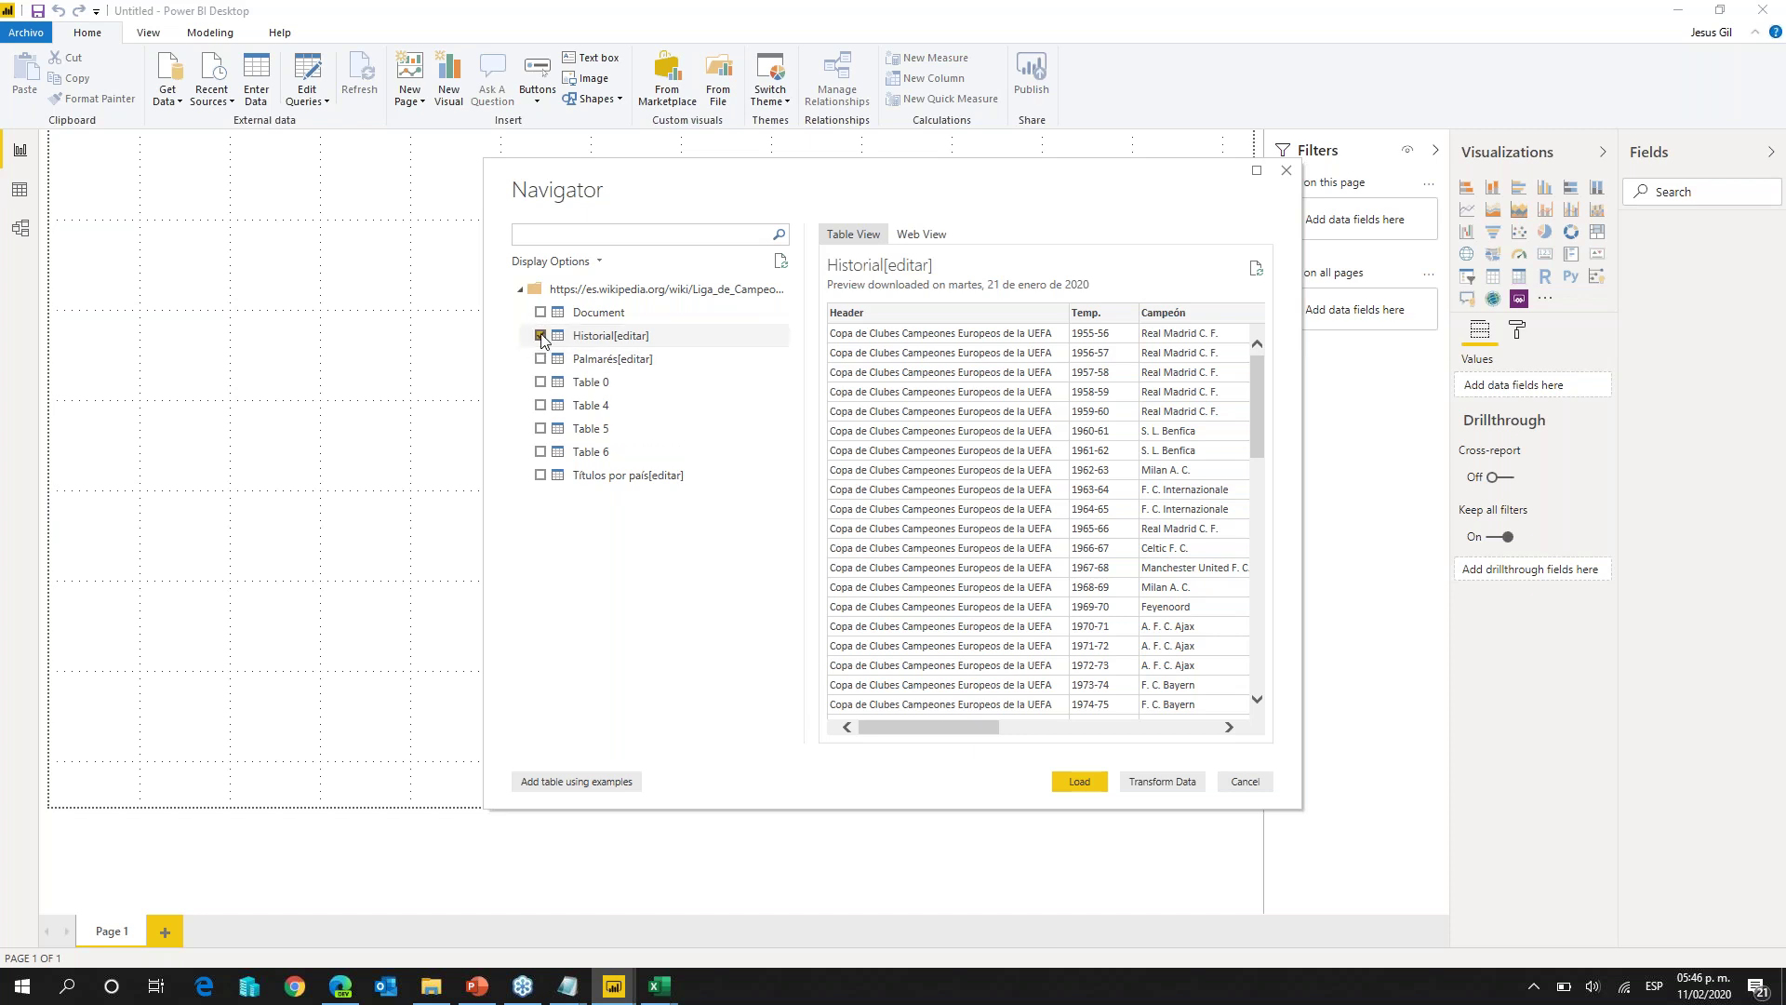
Step: Select the Palmarés[editar] table, check its preview and load it into the report
left_click(540, 359)
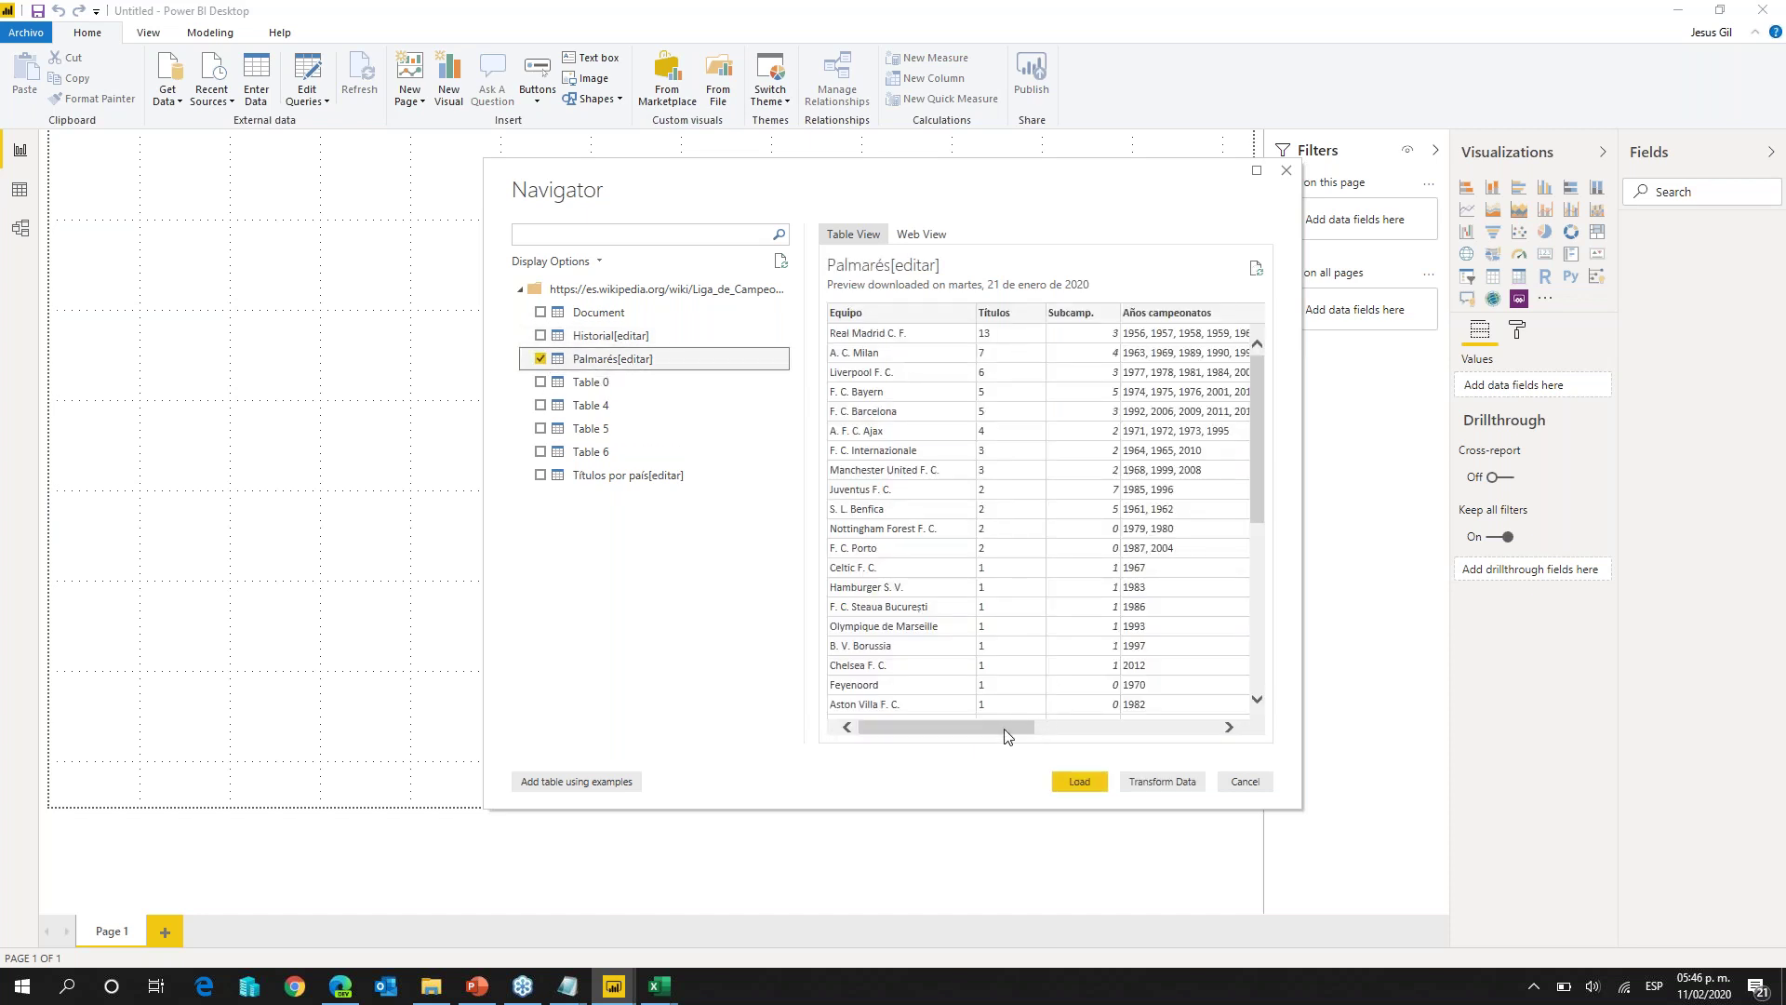
left_click(1005, 730)
mouse_move(1005, 735)
left_mouse_down()
mouse_move(1208, 742)
mouse_move(973, 722)
left_mouse_up()
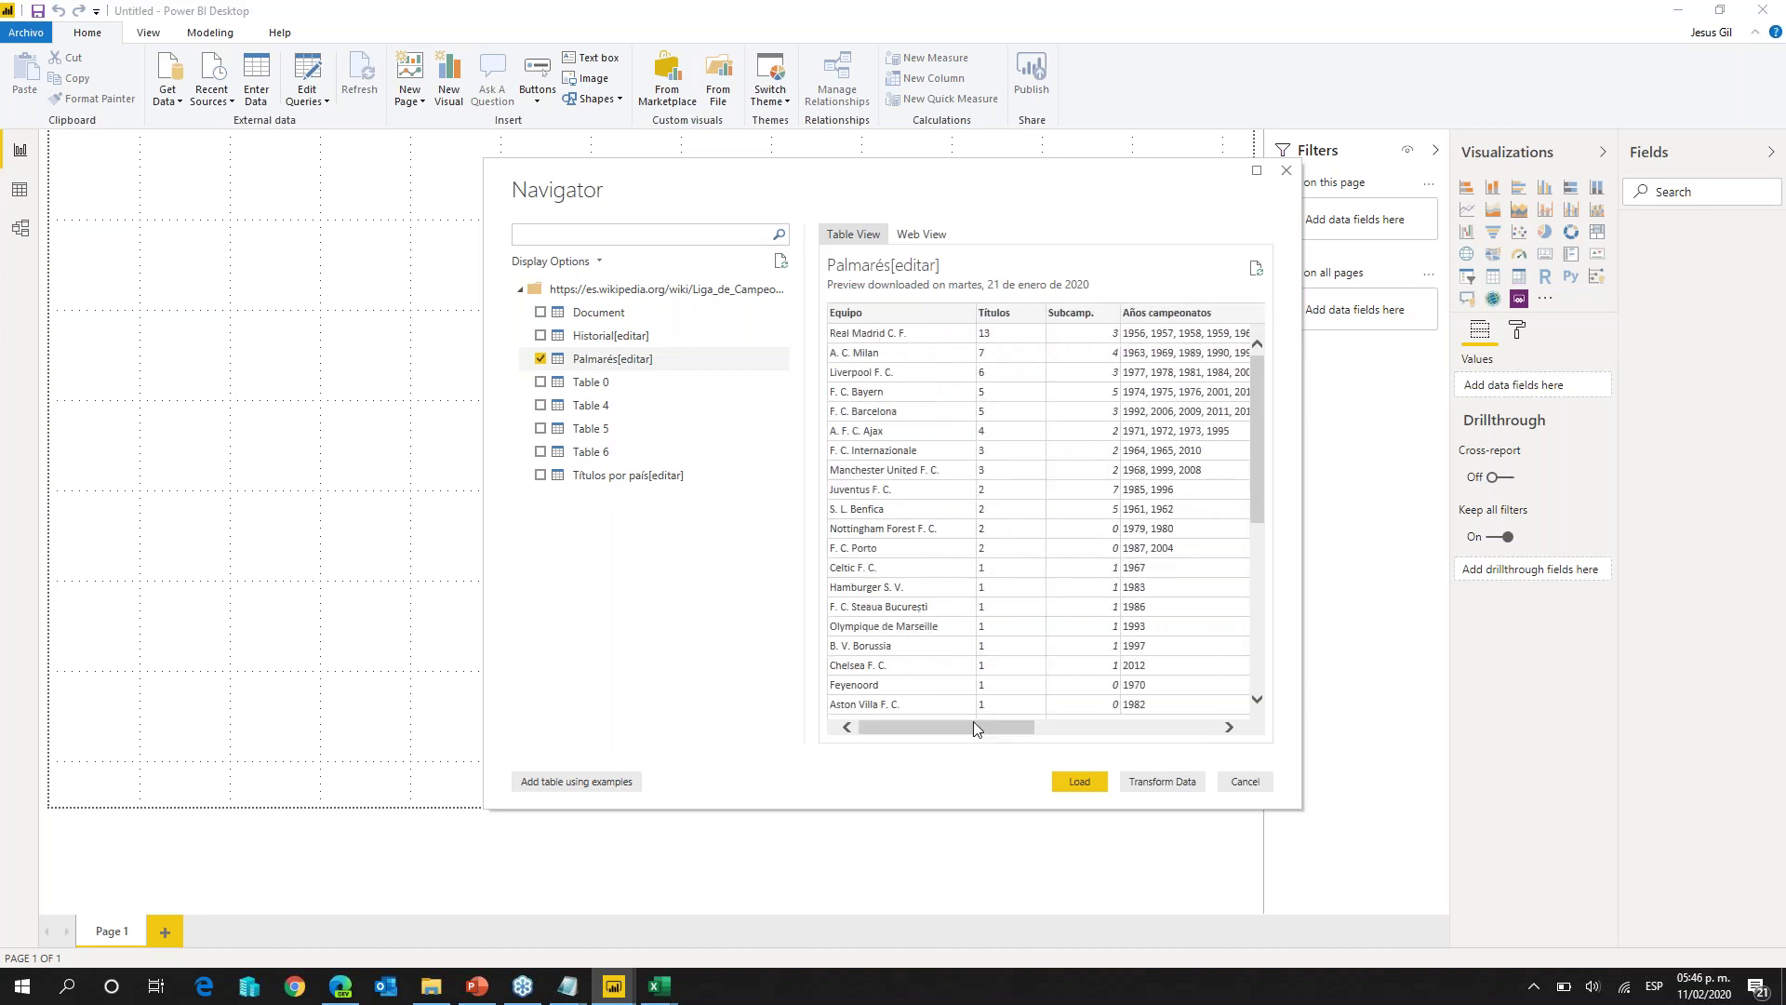
left_click(1079, 782)
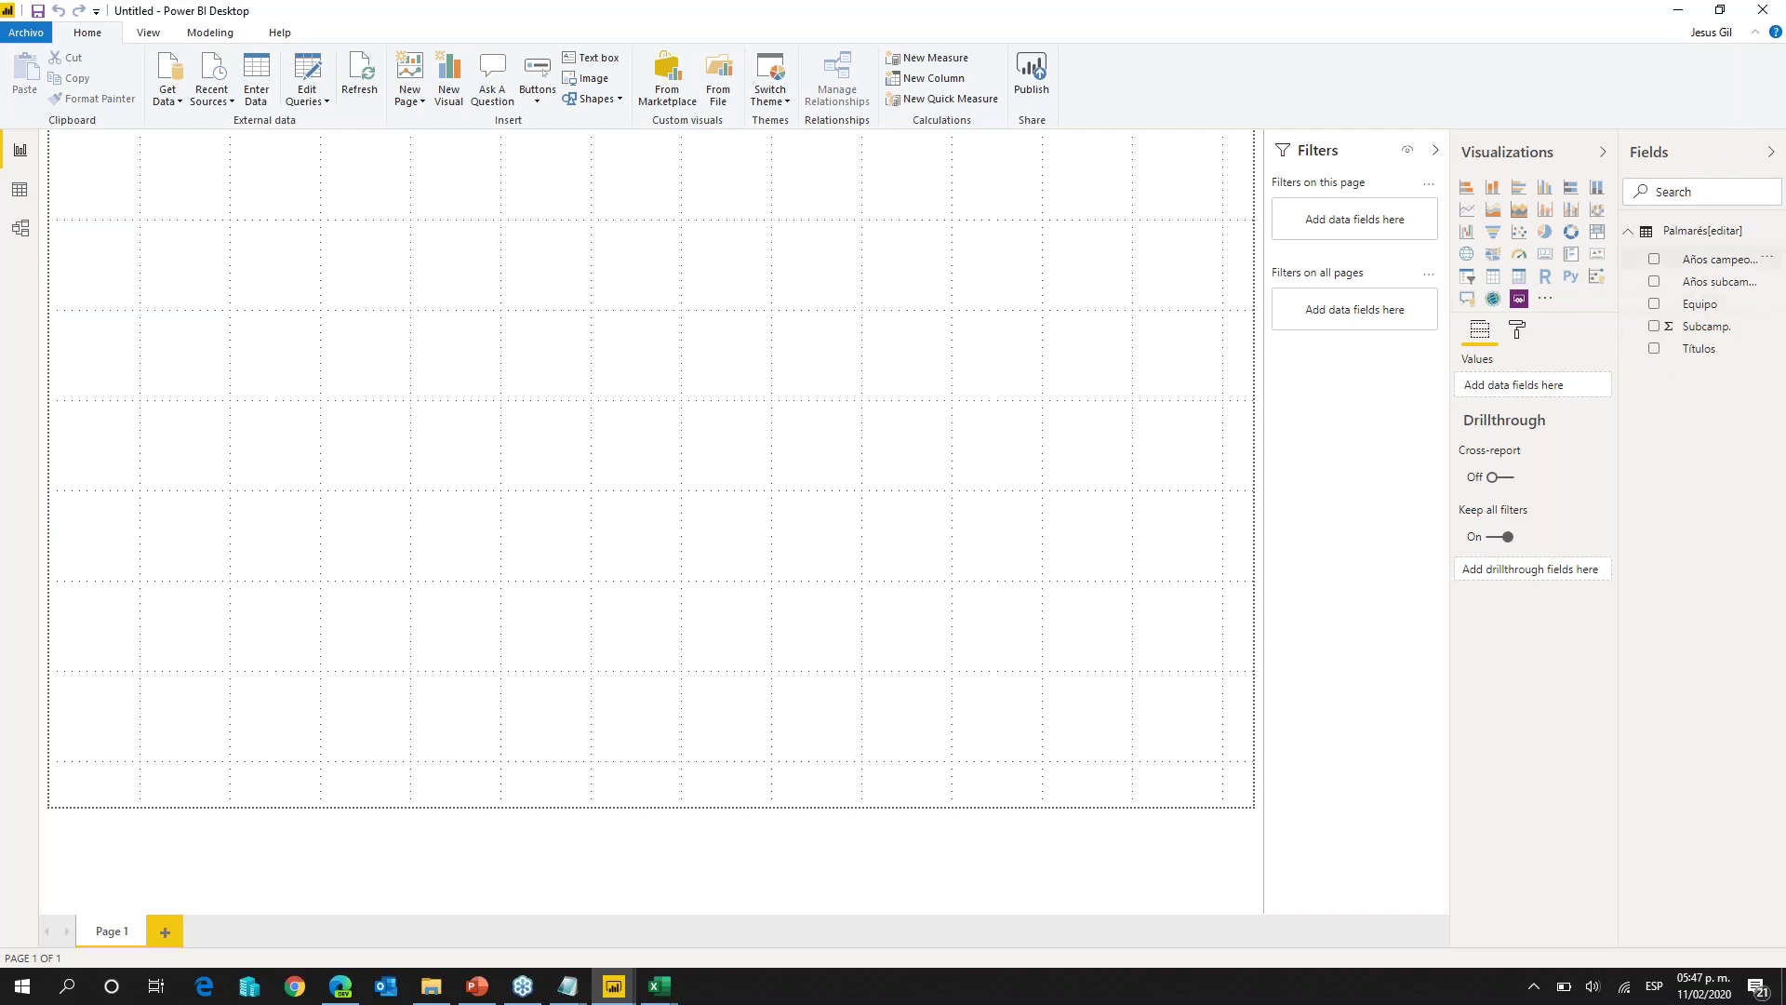
Step: Shrink the Power BI Desktop window and review the Palmarés[editar] fields, comparing how Subcamp. and Títulos are marked
left_click(1720, 9)
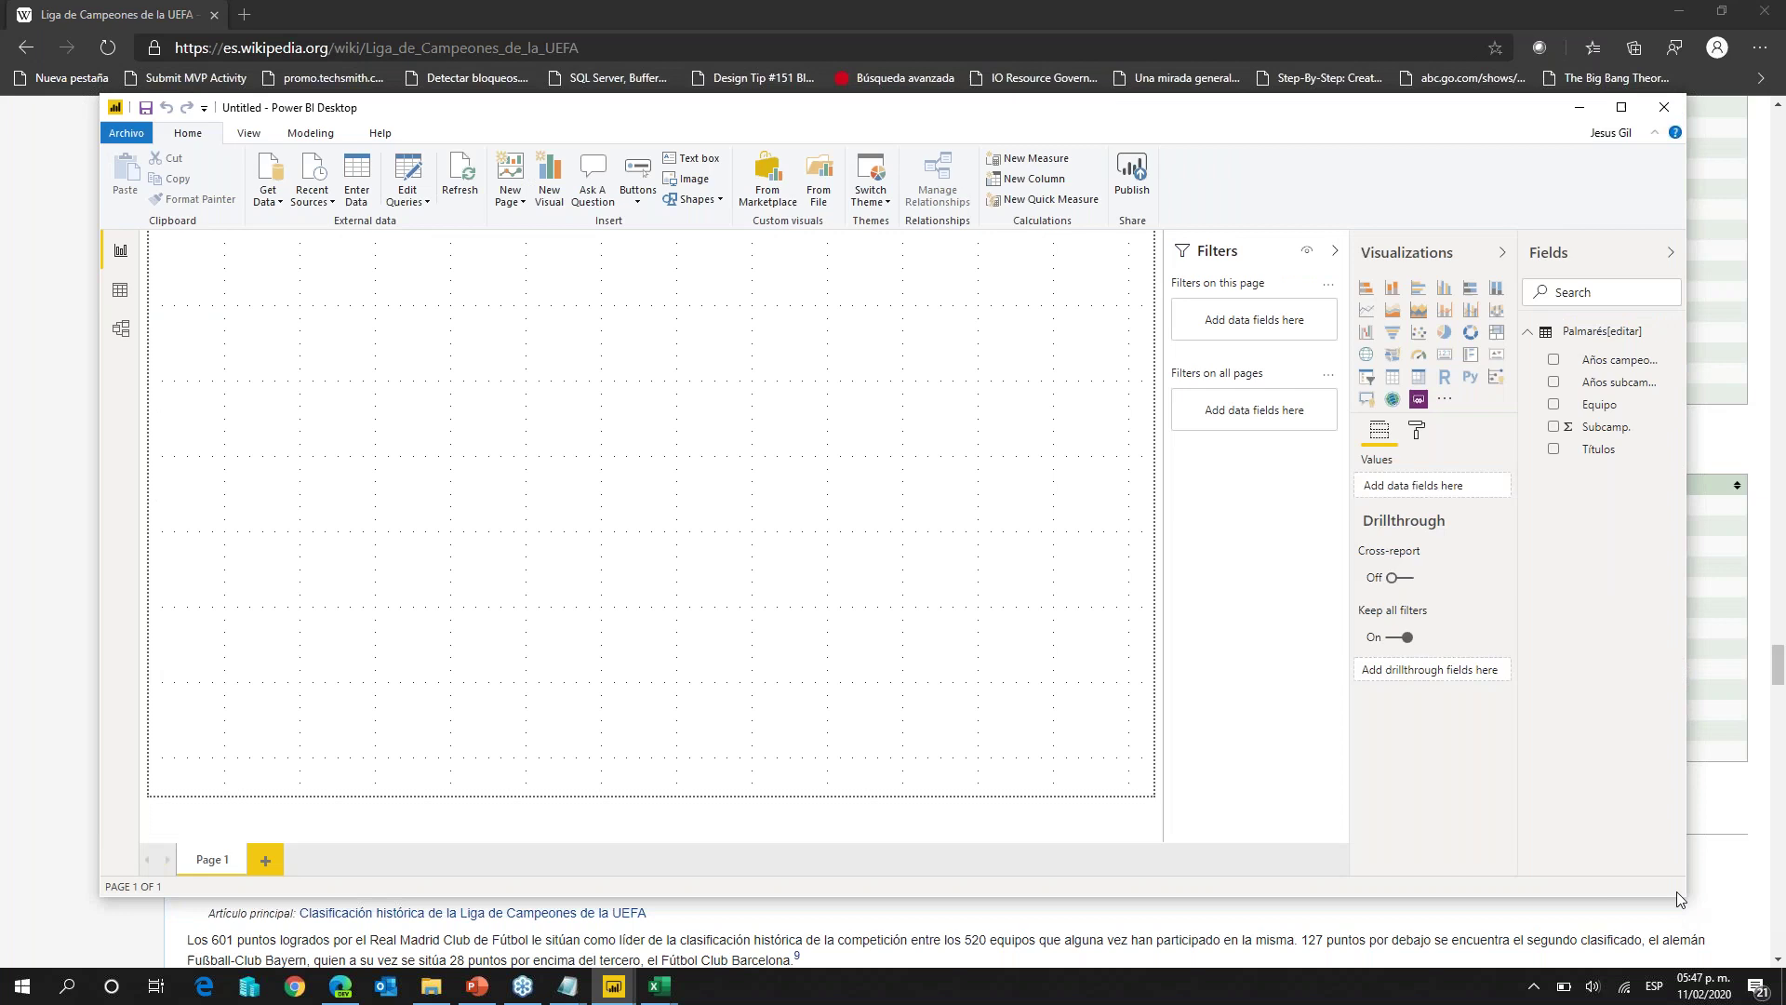
left_click_drag(1687, 898, 1416, 858)
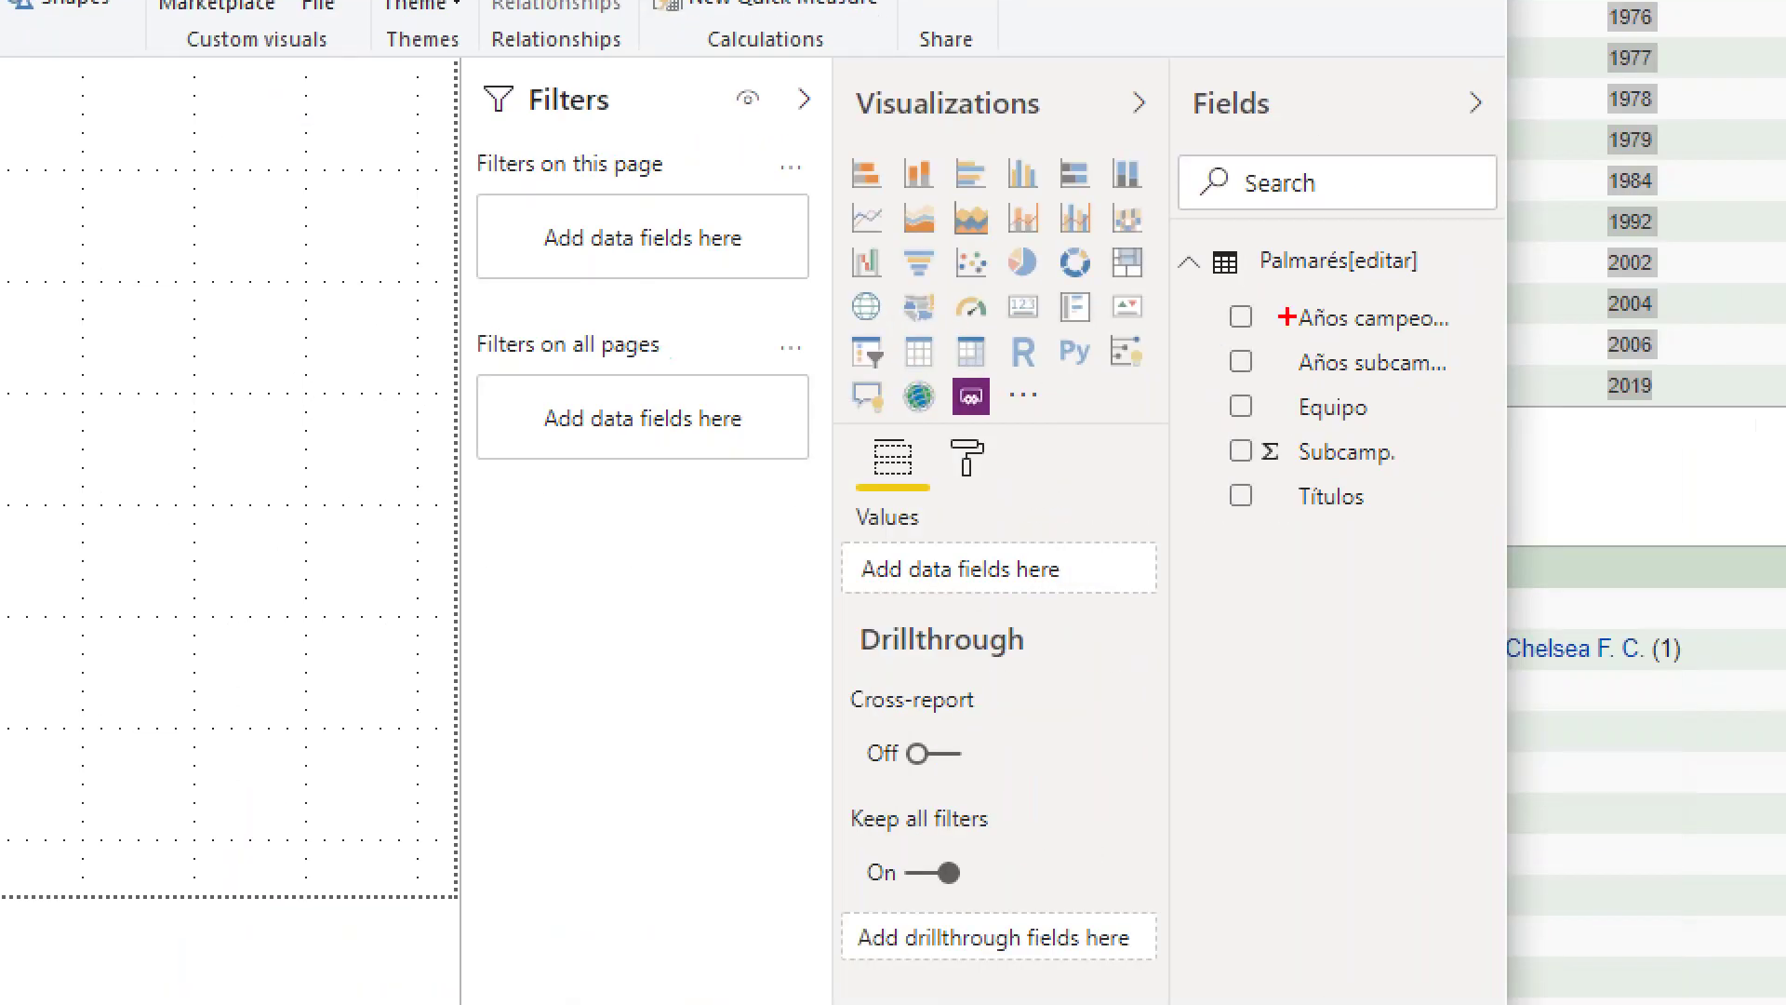
left_click_drag(1217, 284, 1468, 549)
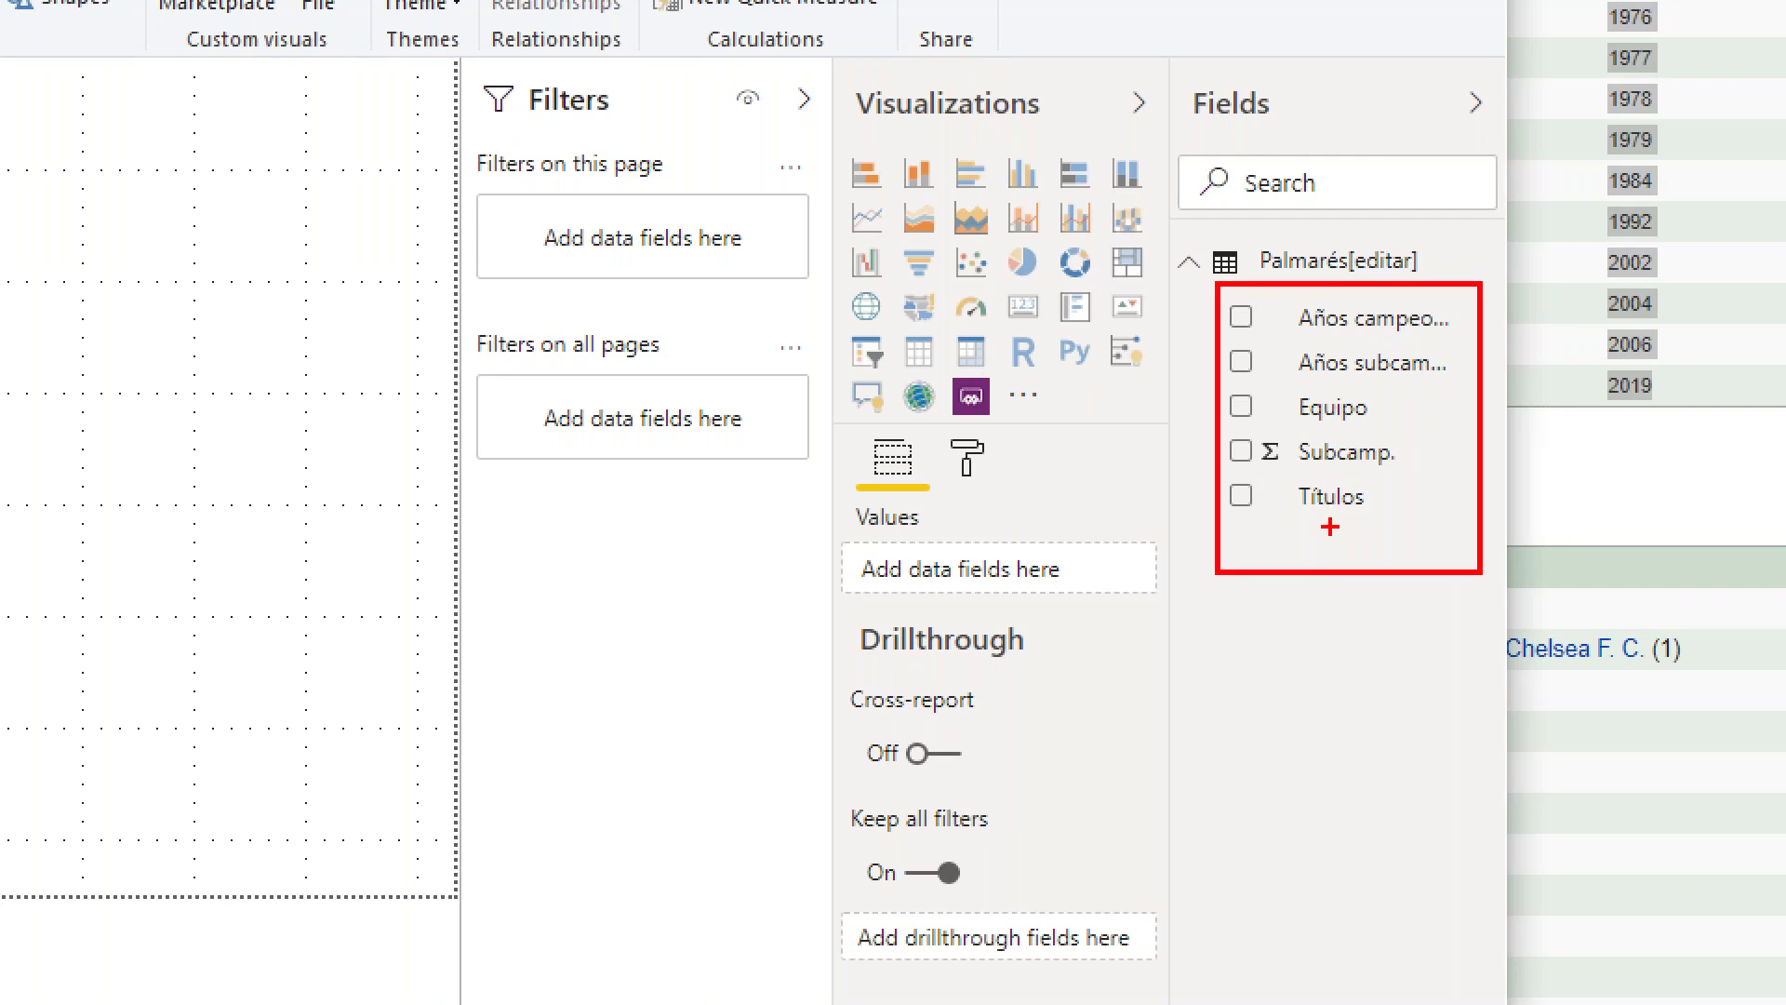
left_click_drag(1343, 519, 1367, 644)
left_click_drag(1412, 448, 1442, 429)
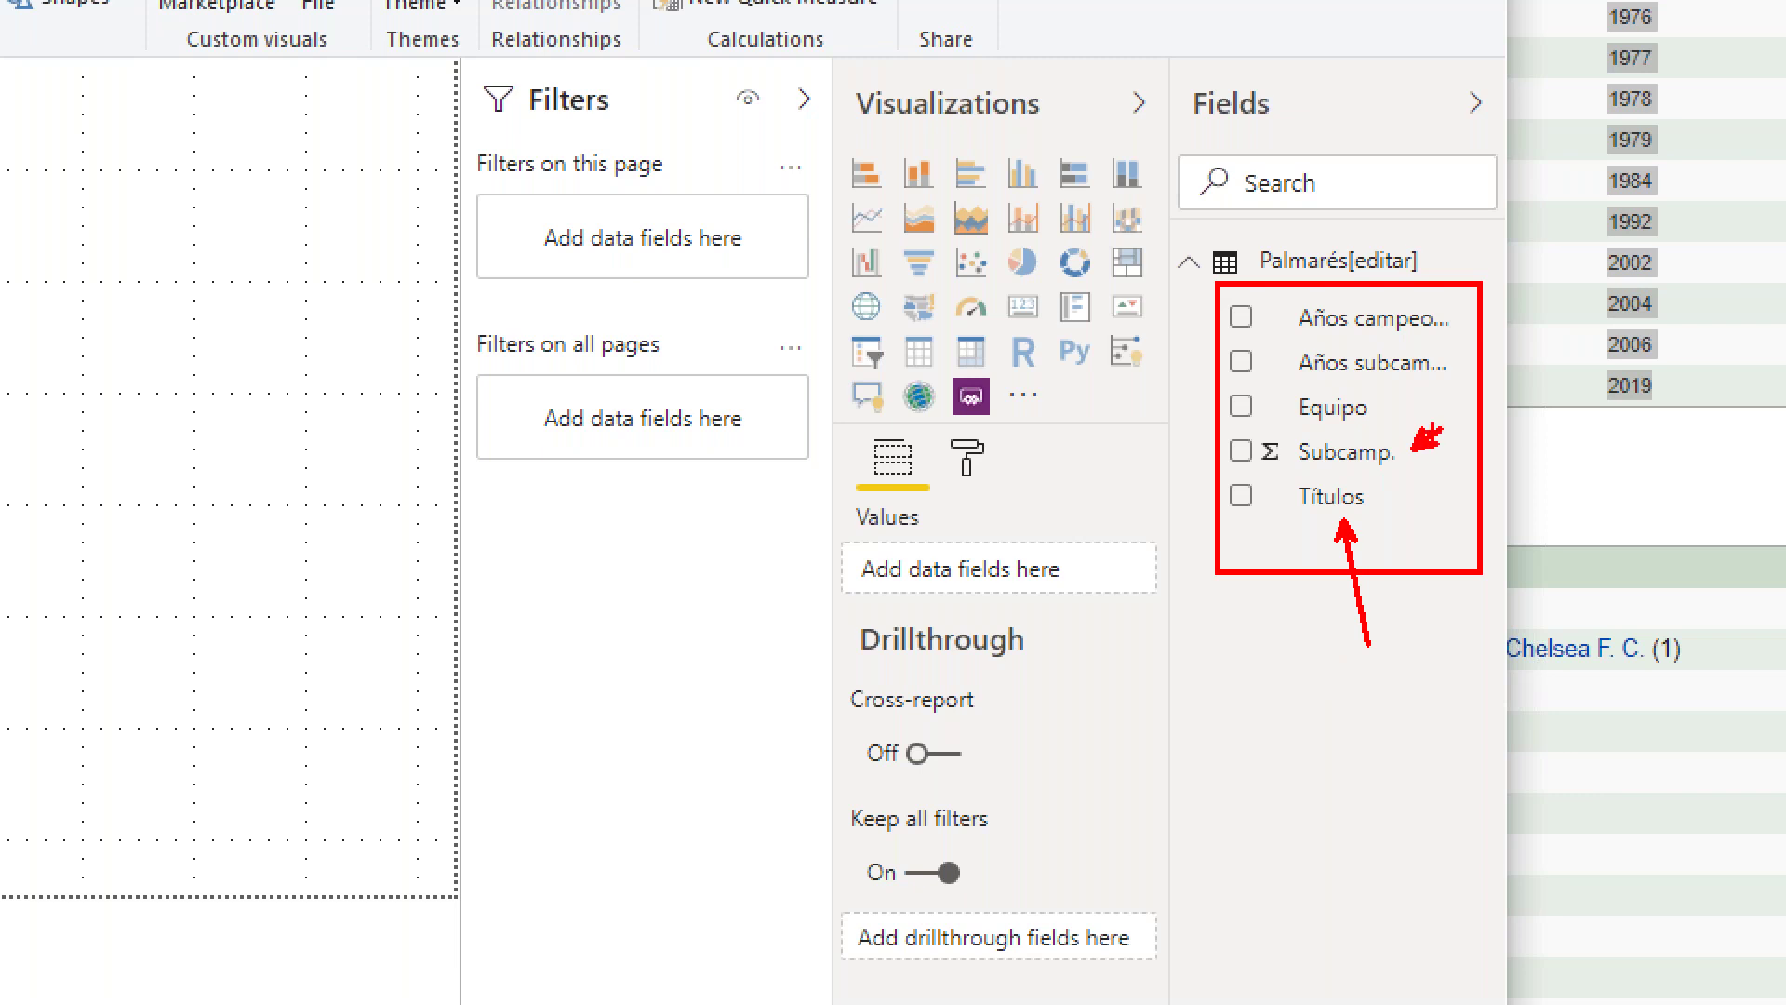
key("Escape")
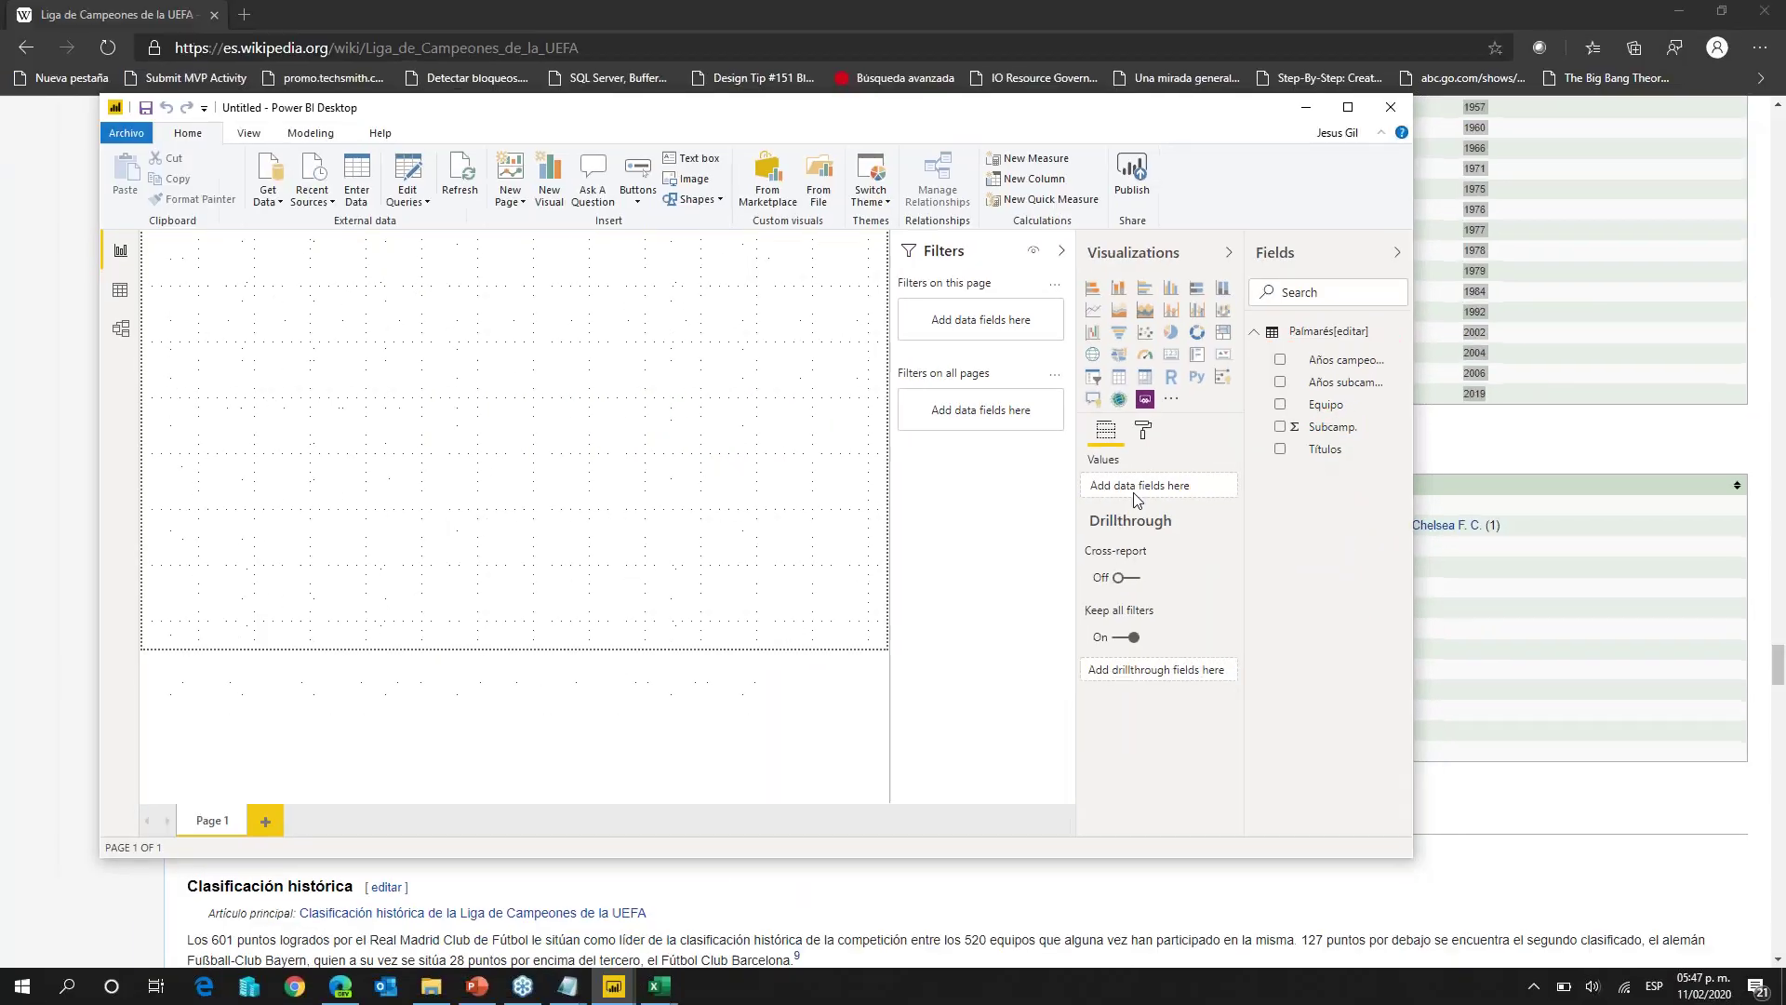
Step: Open the Palmarés[editar] query in the Power Query Editor and inspect the Títulos column down to the last row
left_click(413, 201)
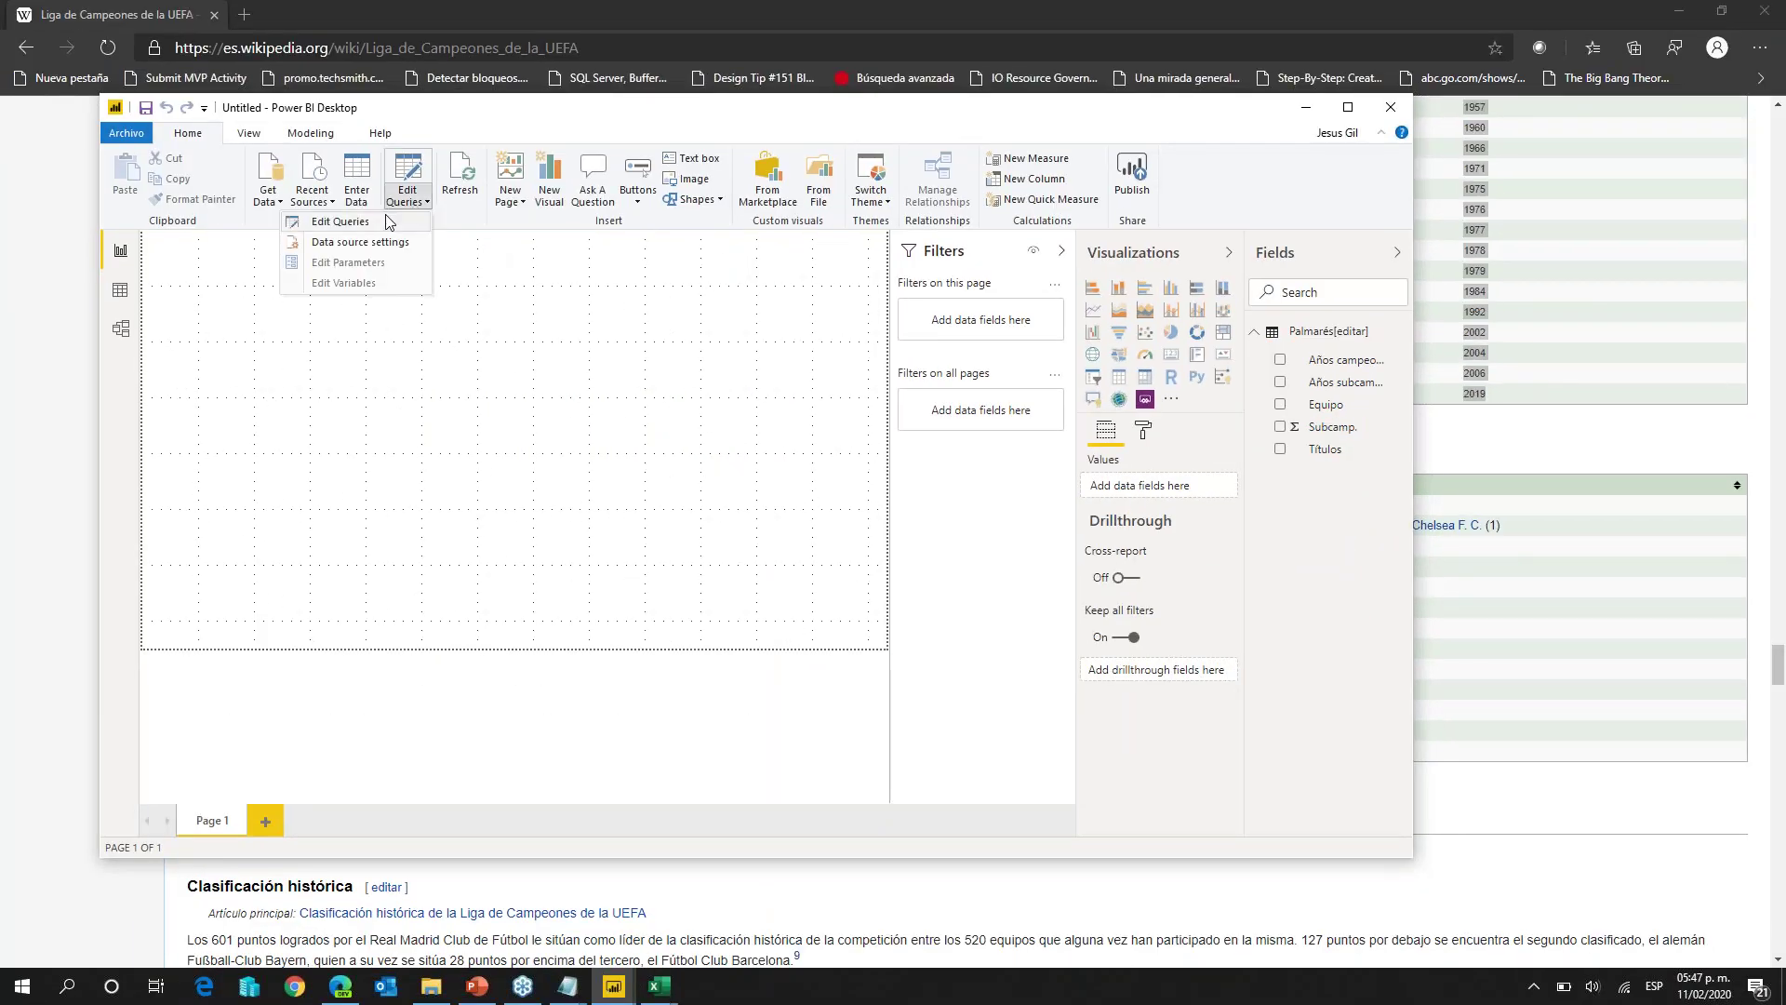
left_click(383, 226)
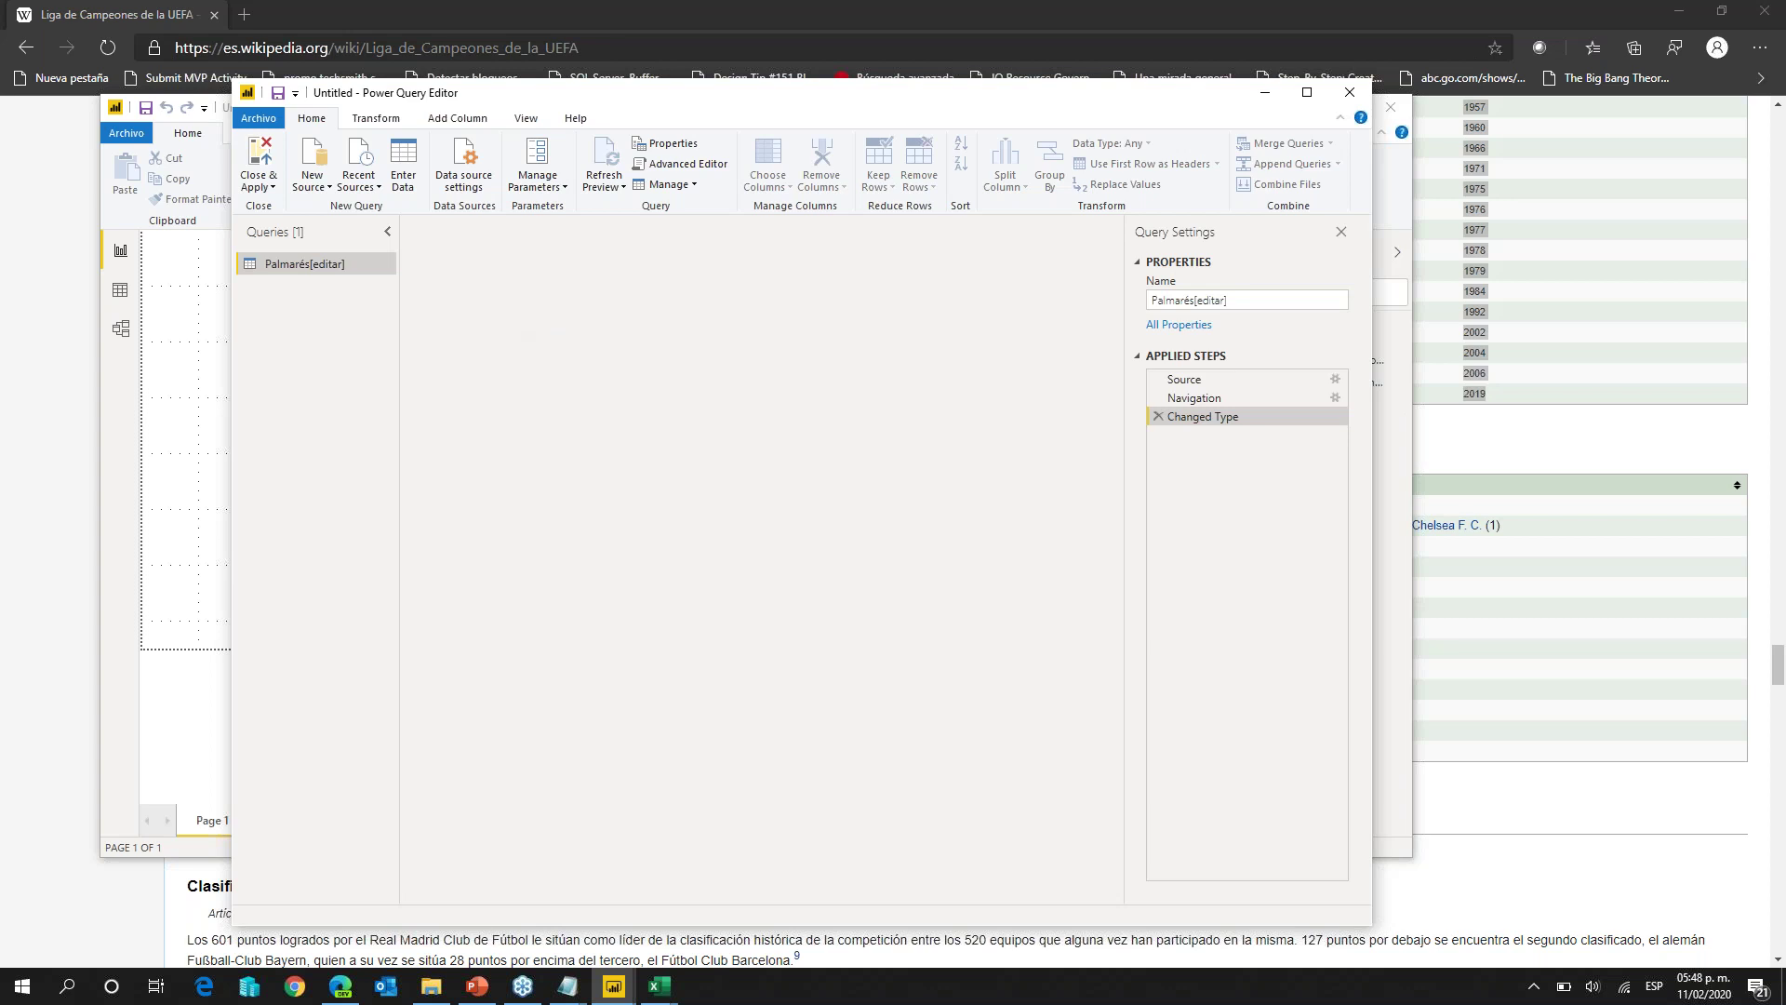
left_click(673, 229)
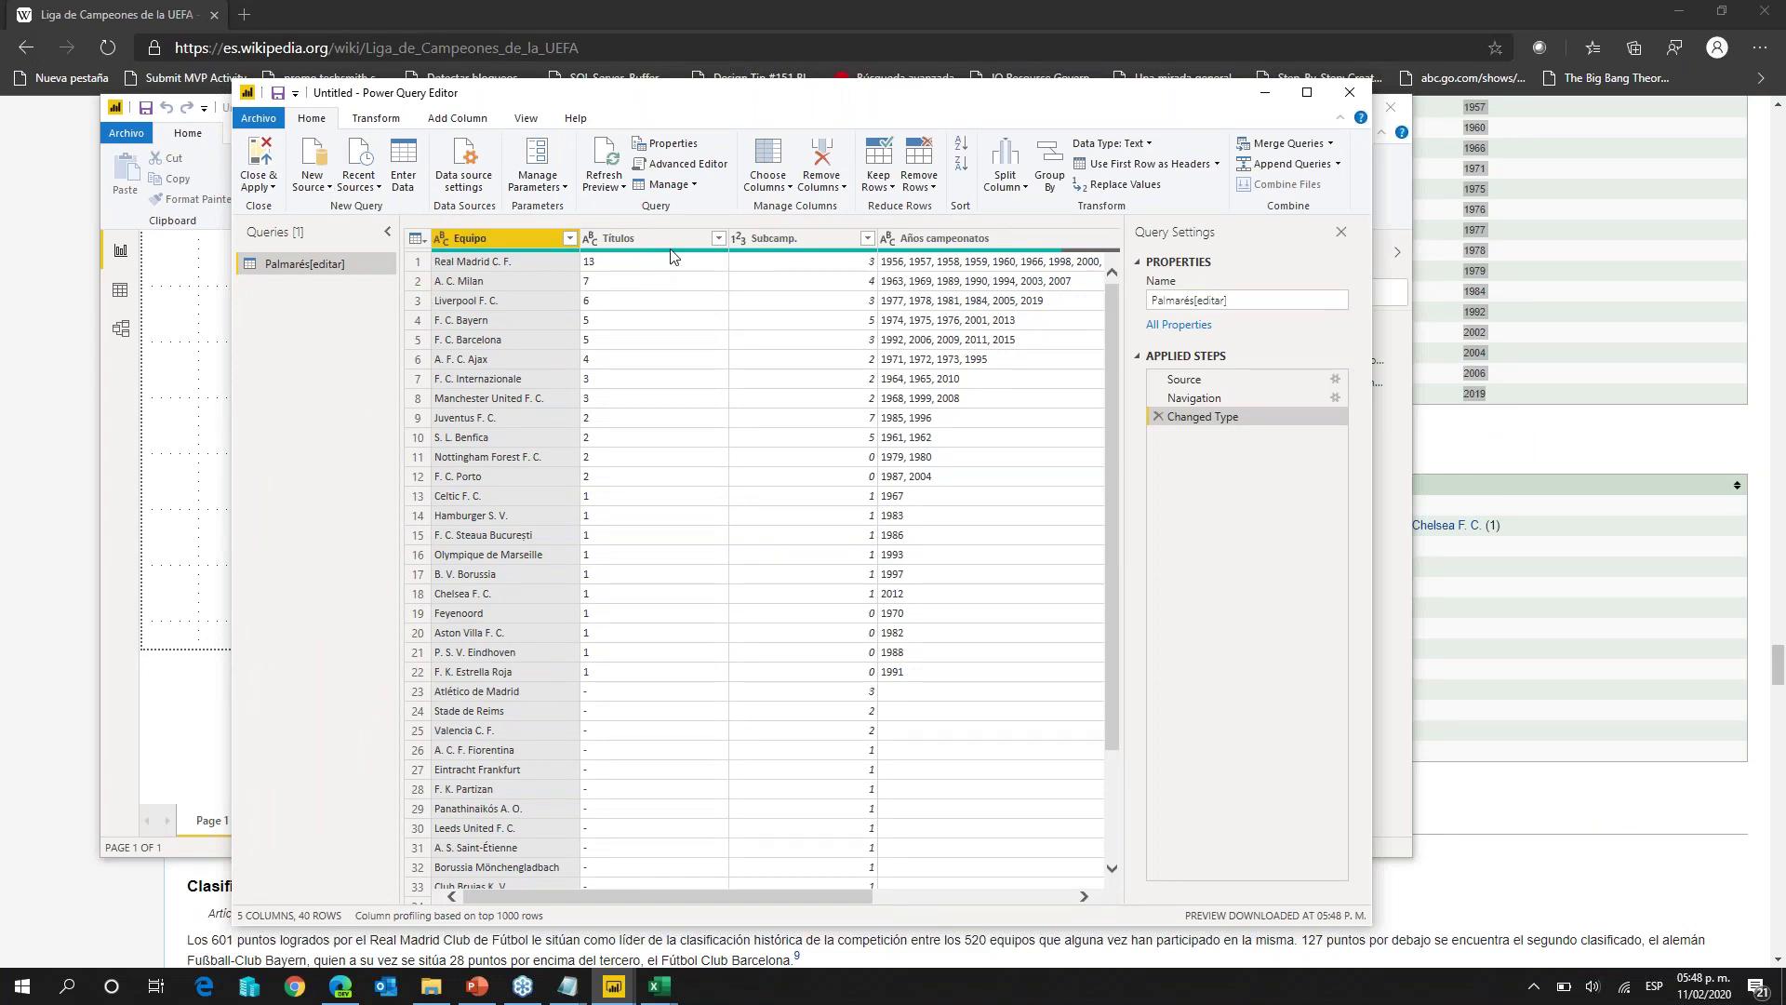
scroll(635, 540, "down", 3)
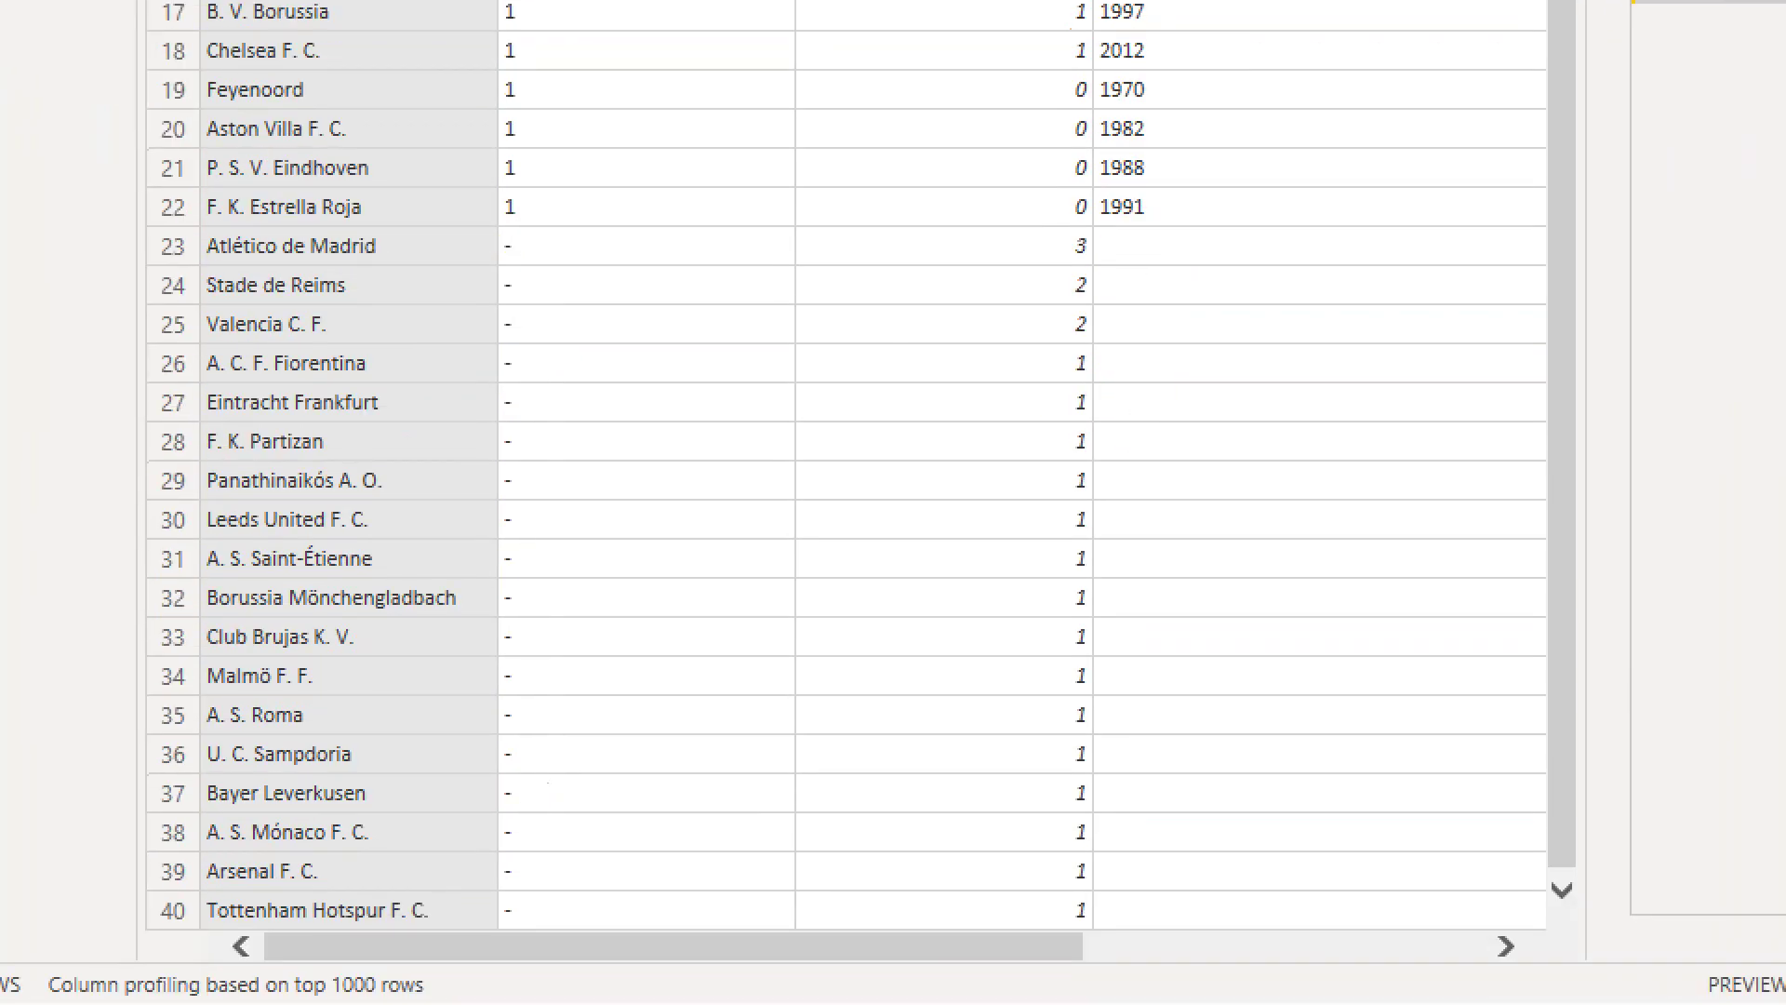
mouse_move(496, 224)
left_mouse_down()
mouse_move(690, 745)
mouse_move(691, 944)
left_mouse_up()
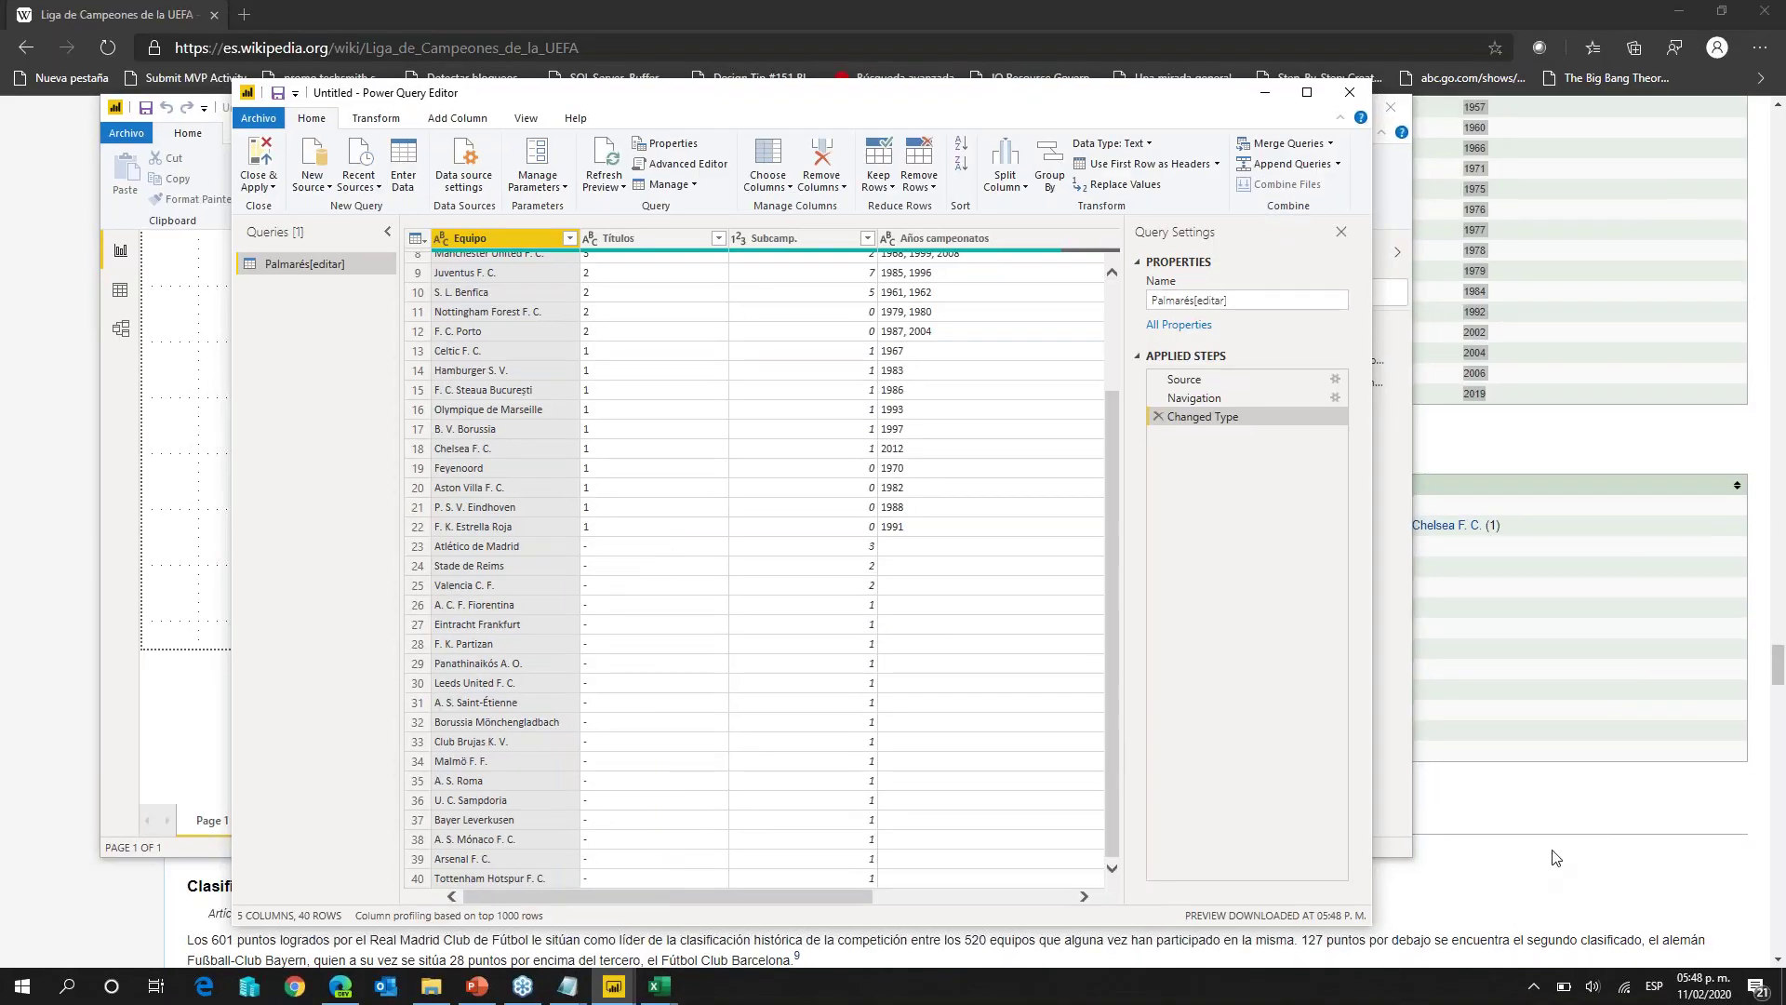
Step: Switch to the Wikipedia article in Microsoft Edge and examine the Palmarés table's Títulos column down to its end
key("alt+Tab")
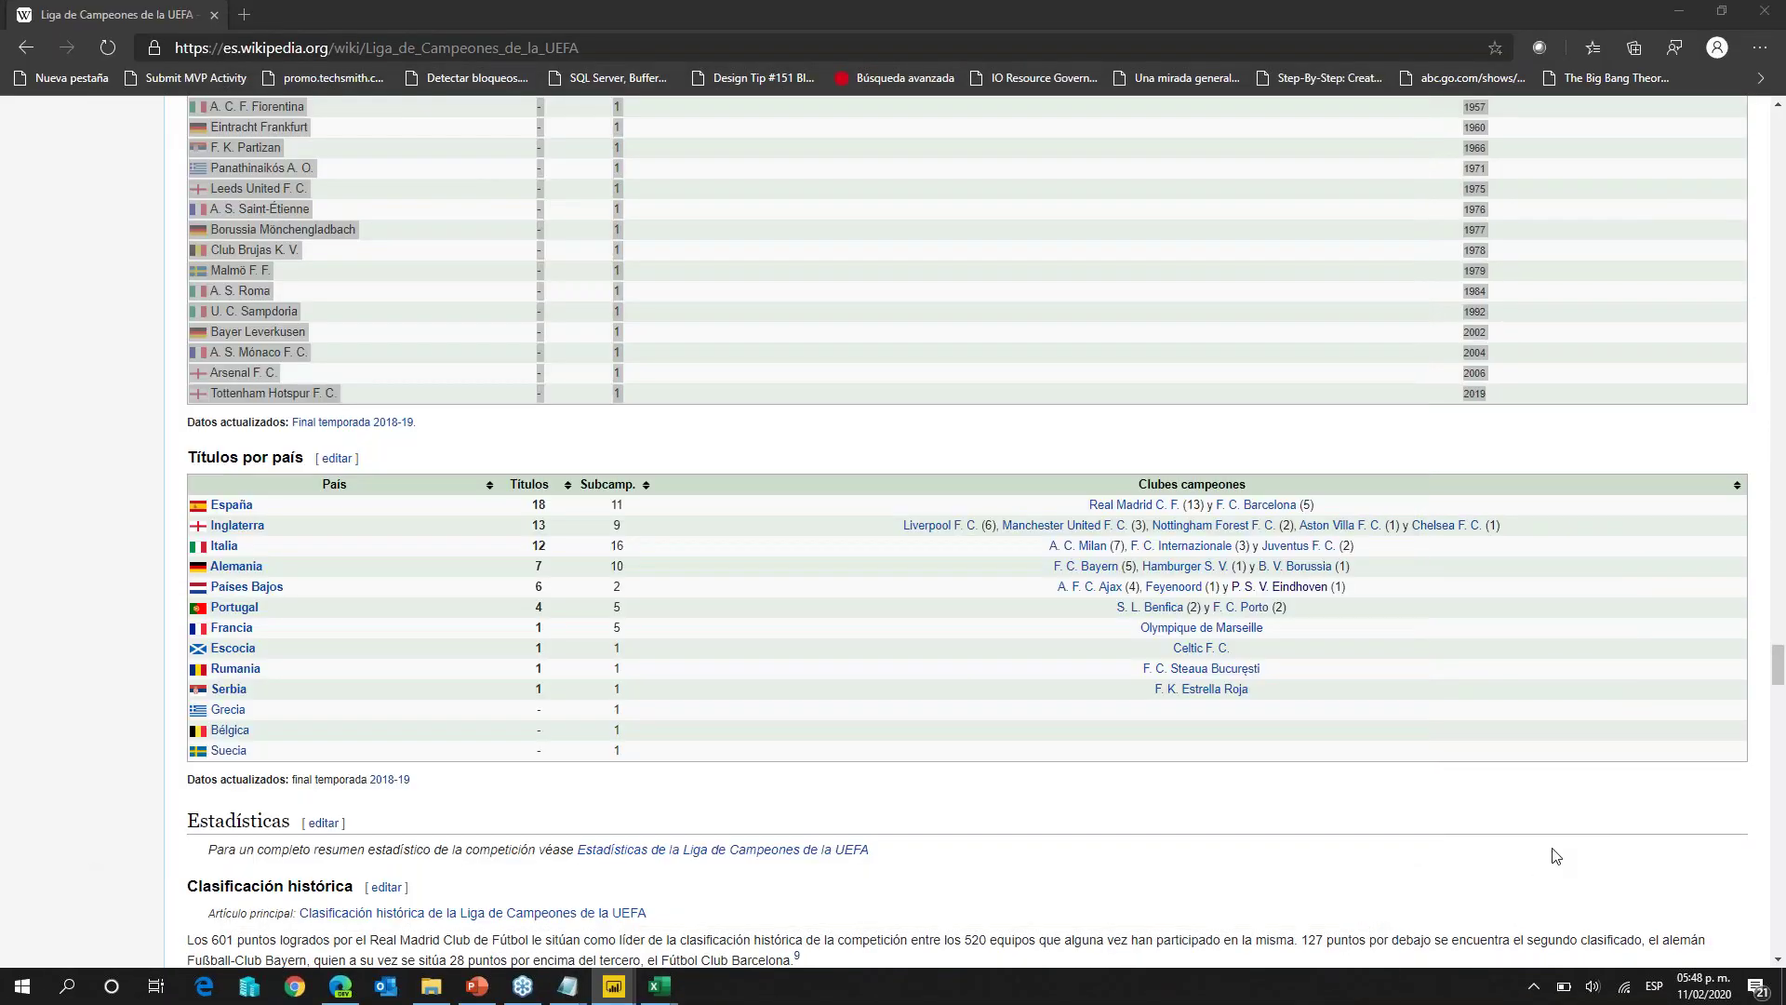
scroll(881, 670, "up", 3)
scroll(557, 494, "up", 8)
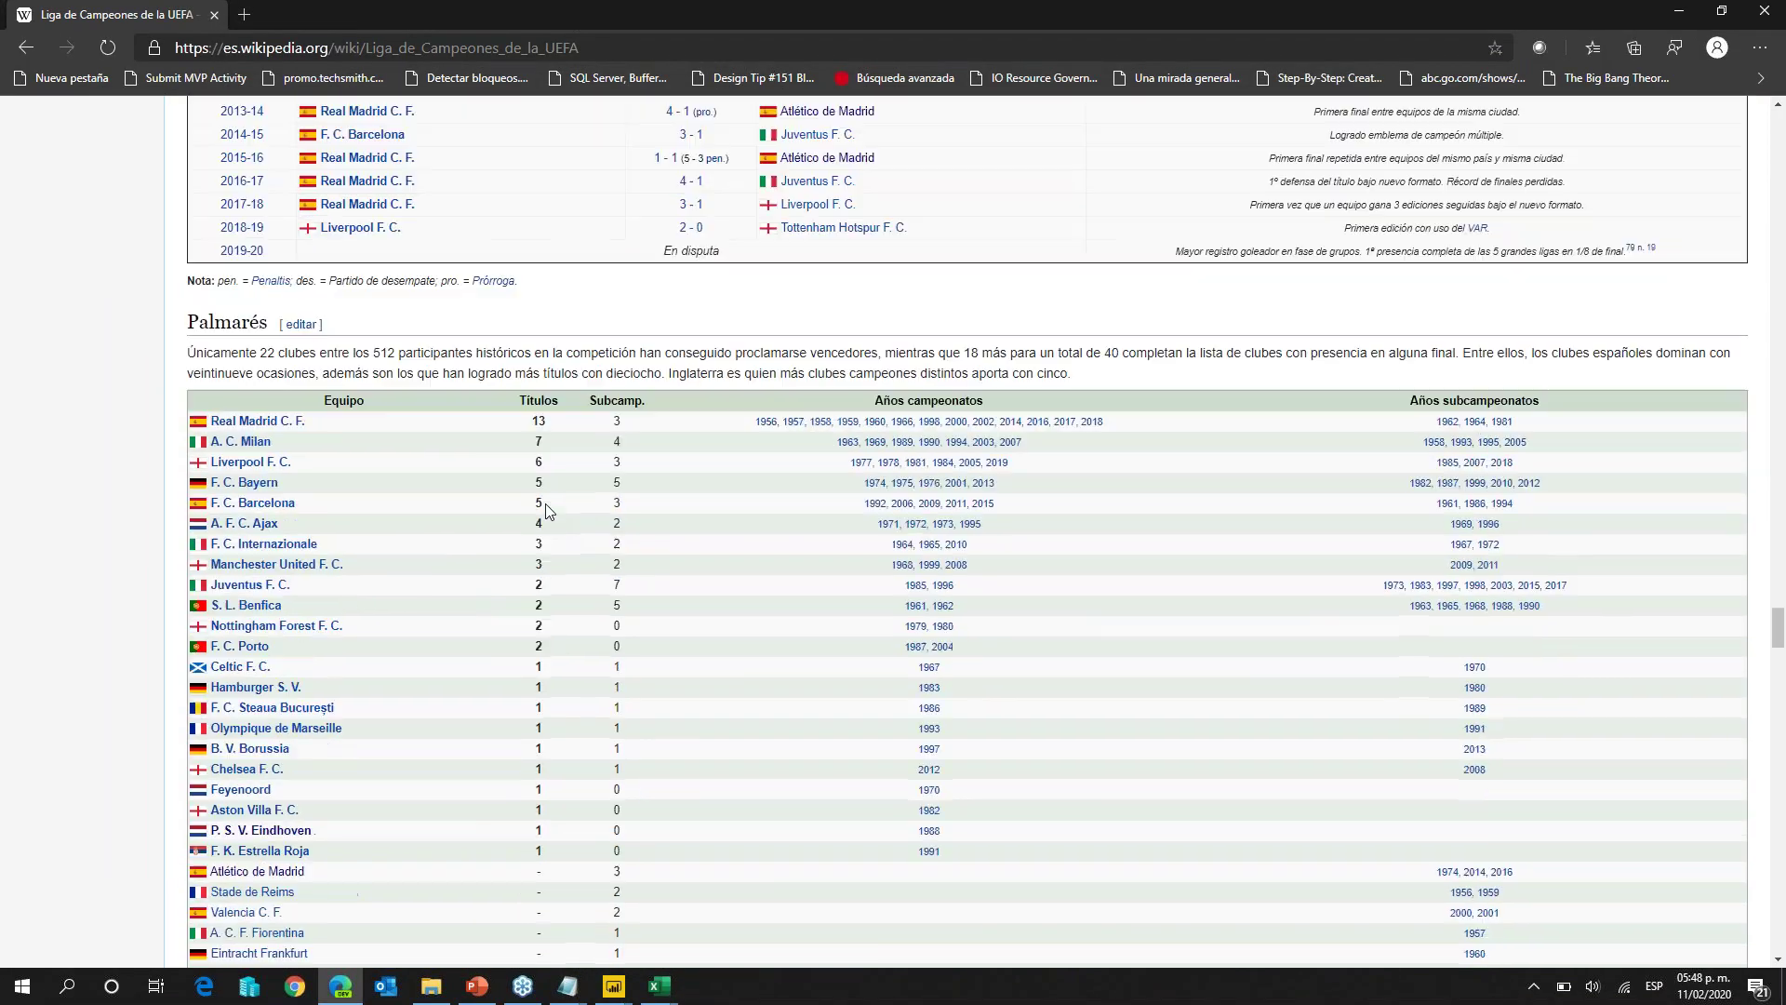
scroll(549, 510, "down", 1)
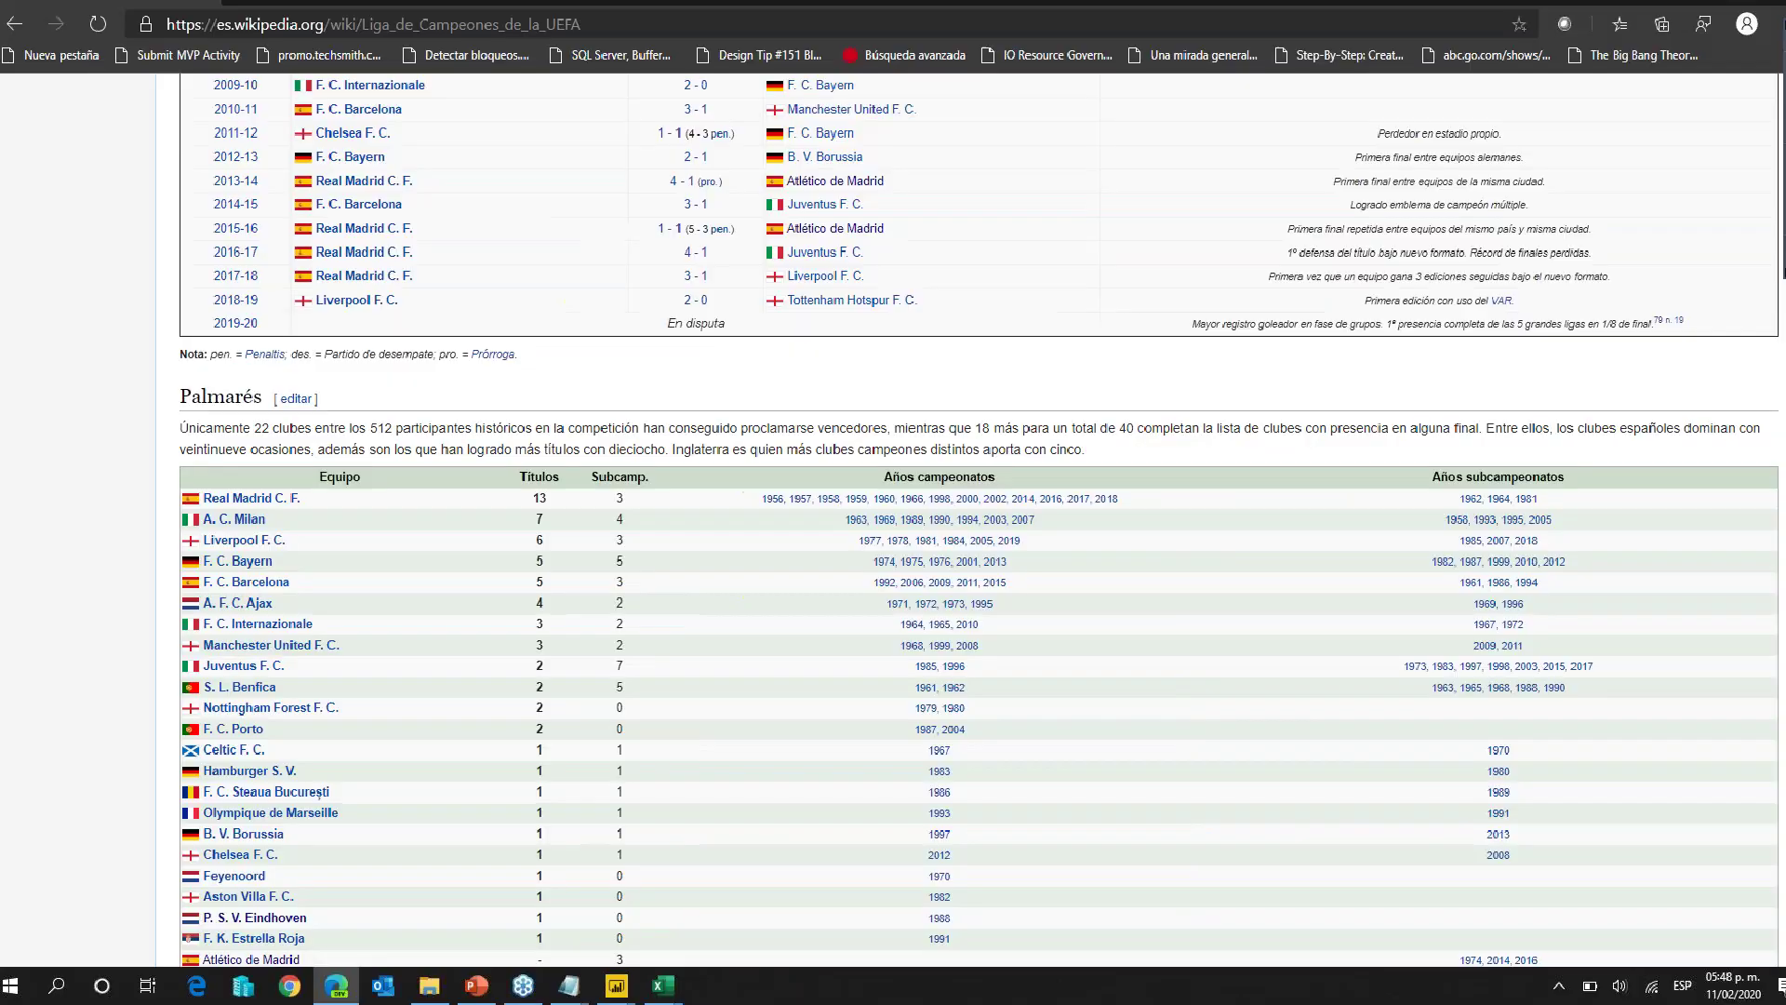
scroll(506, 752, "down", 7)
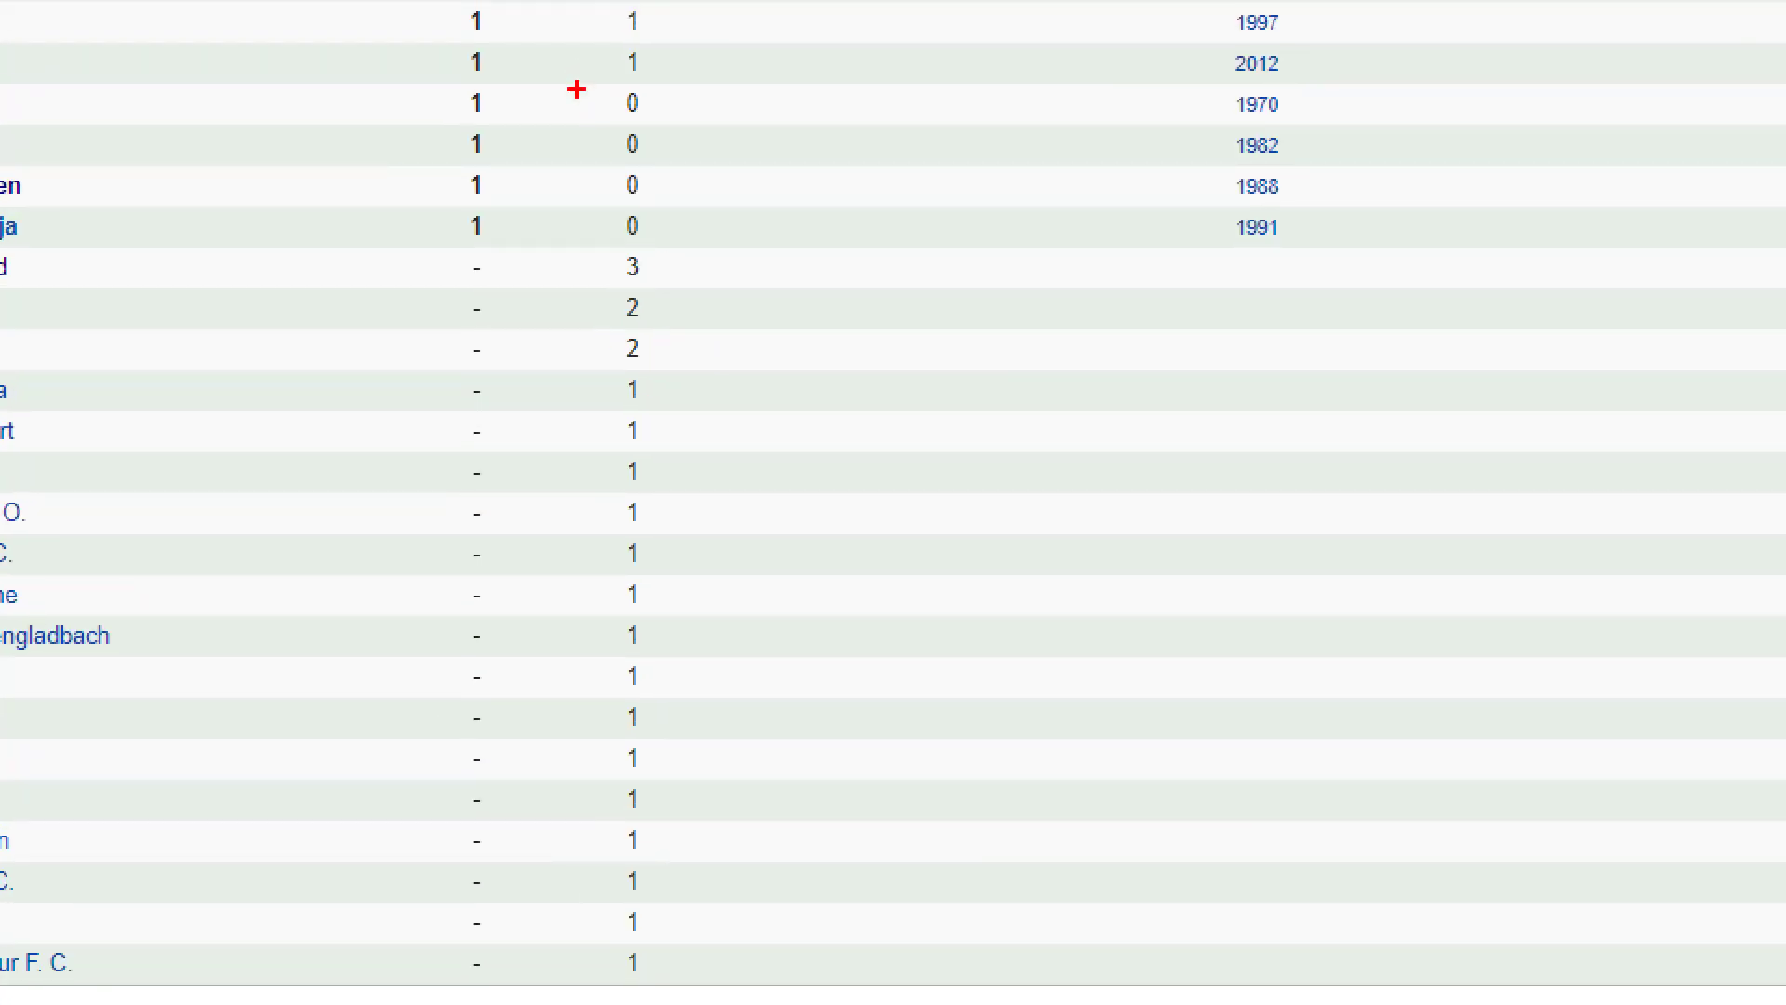
Step: Mark the zeros in the Subcamp. column and the dashes in the Títulos column of the Wikipedia table
mouse_move(576, 71)
left_mouse_down()
mouse_move(795, 269)
mouse_move(740, 249)
left_mouse_up()
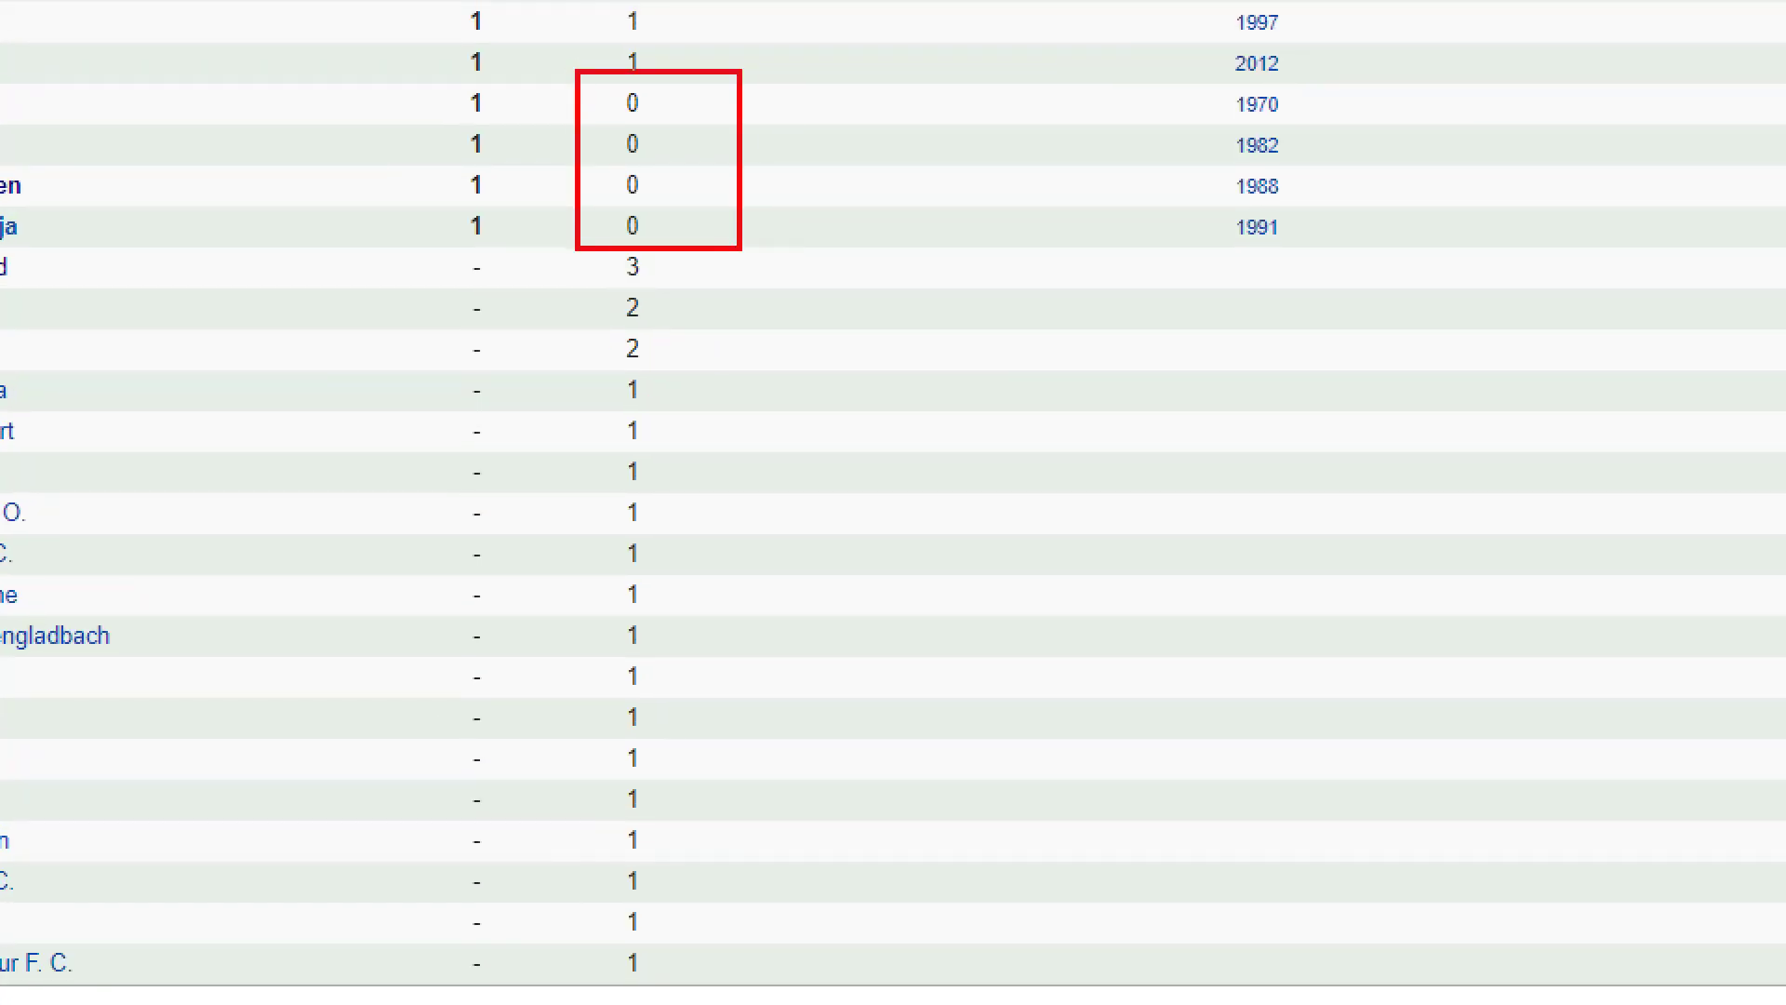
mouse_move(387, 243)
left_mouse_down()
mouse_move(582, 810)
mouse_move(590, 1003)
left_mouse_up()
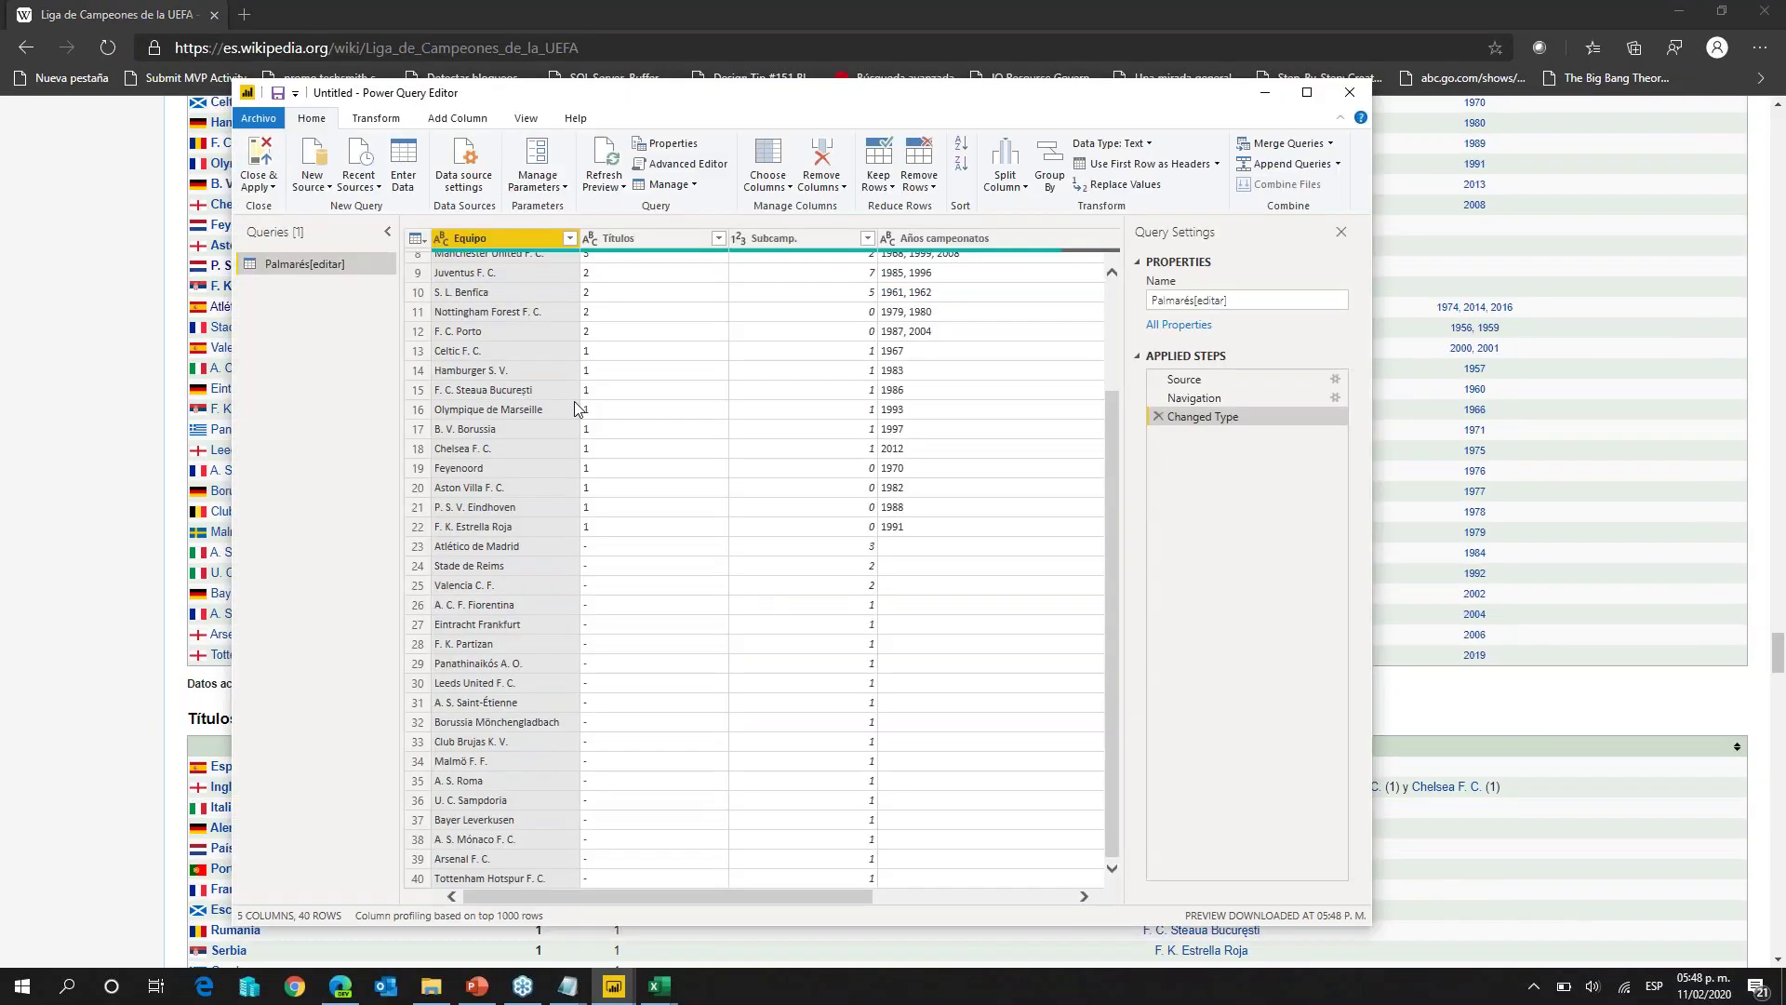
Step: In the Power Query Editor, replace every "-" in the Títulos column with 0
left_click(659, 240)
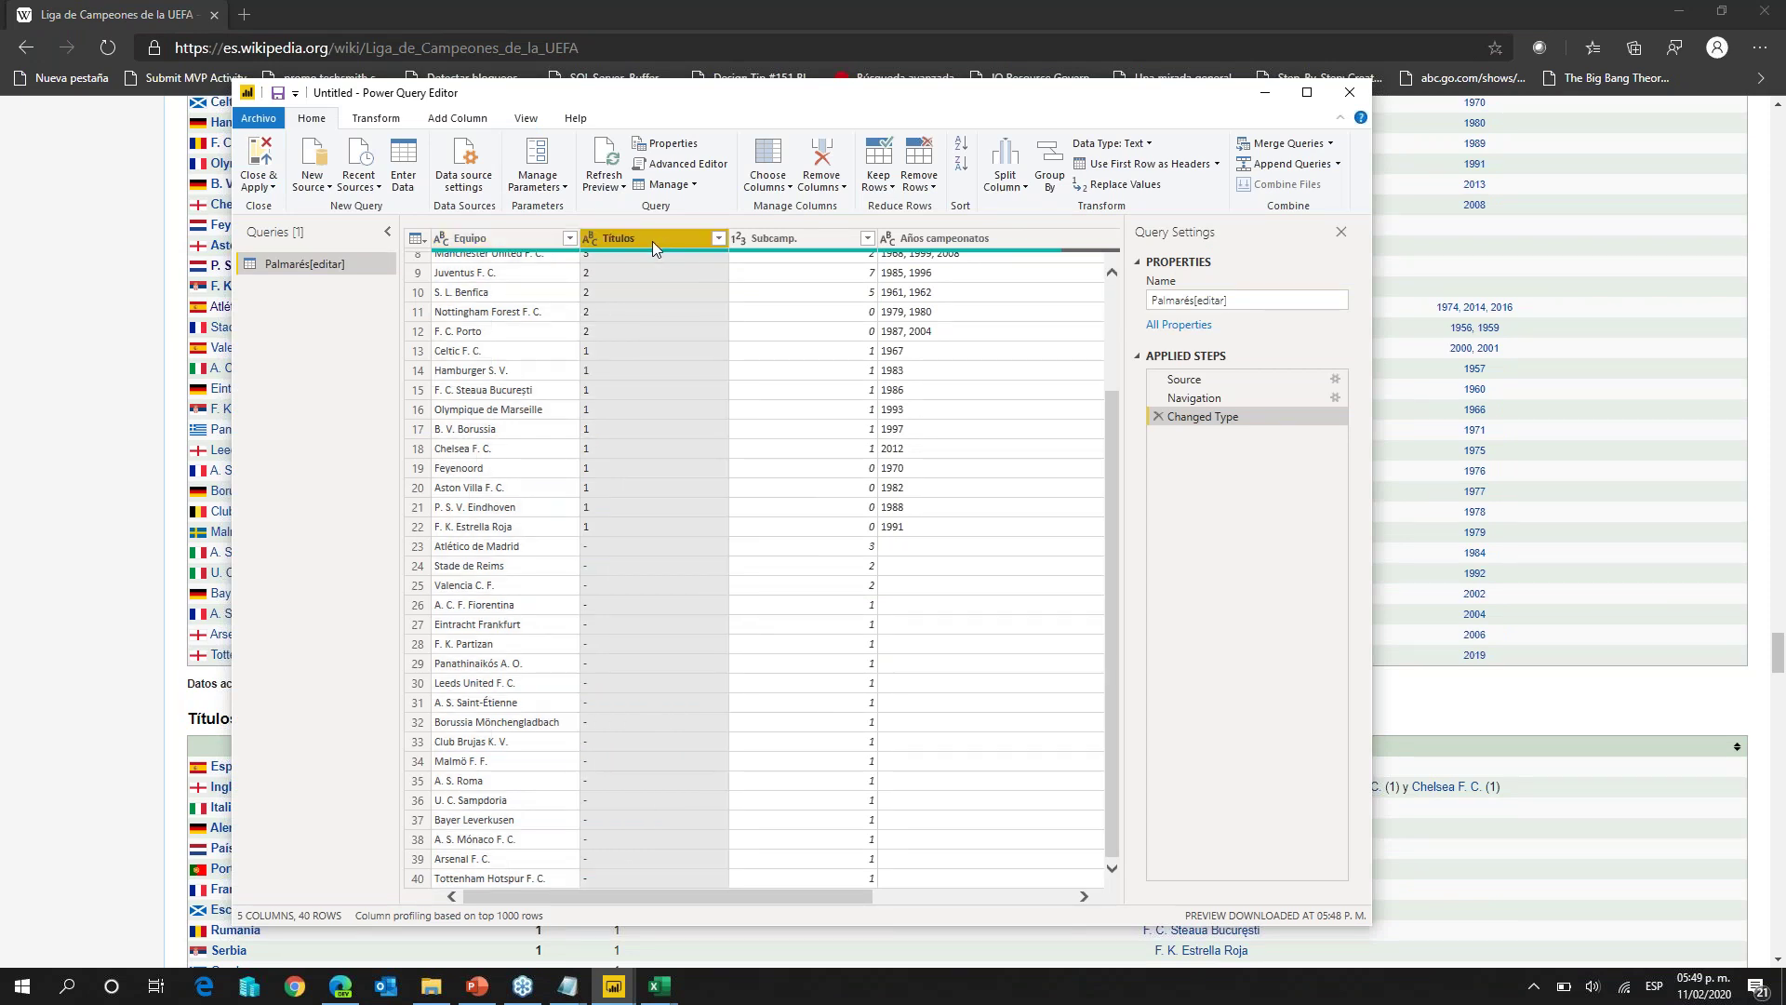
right_click(651, 242)
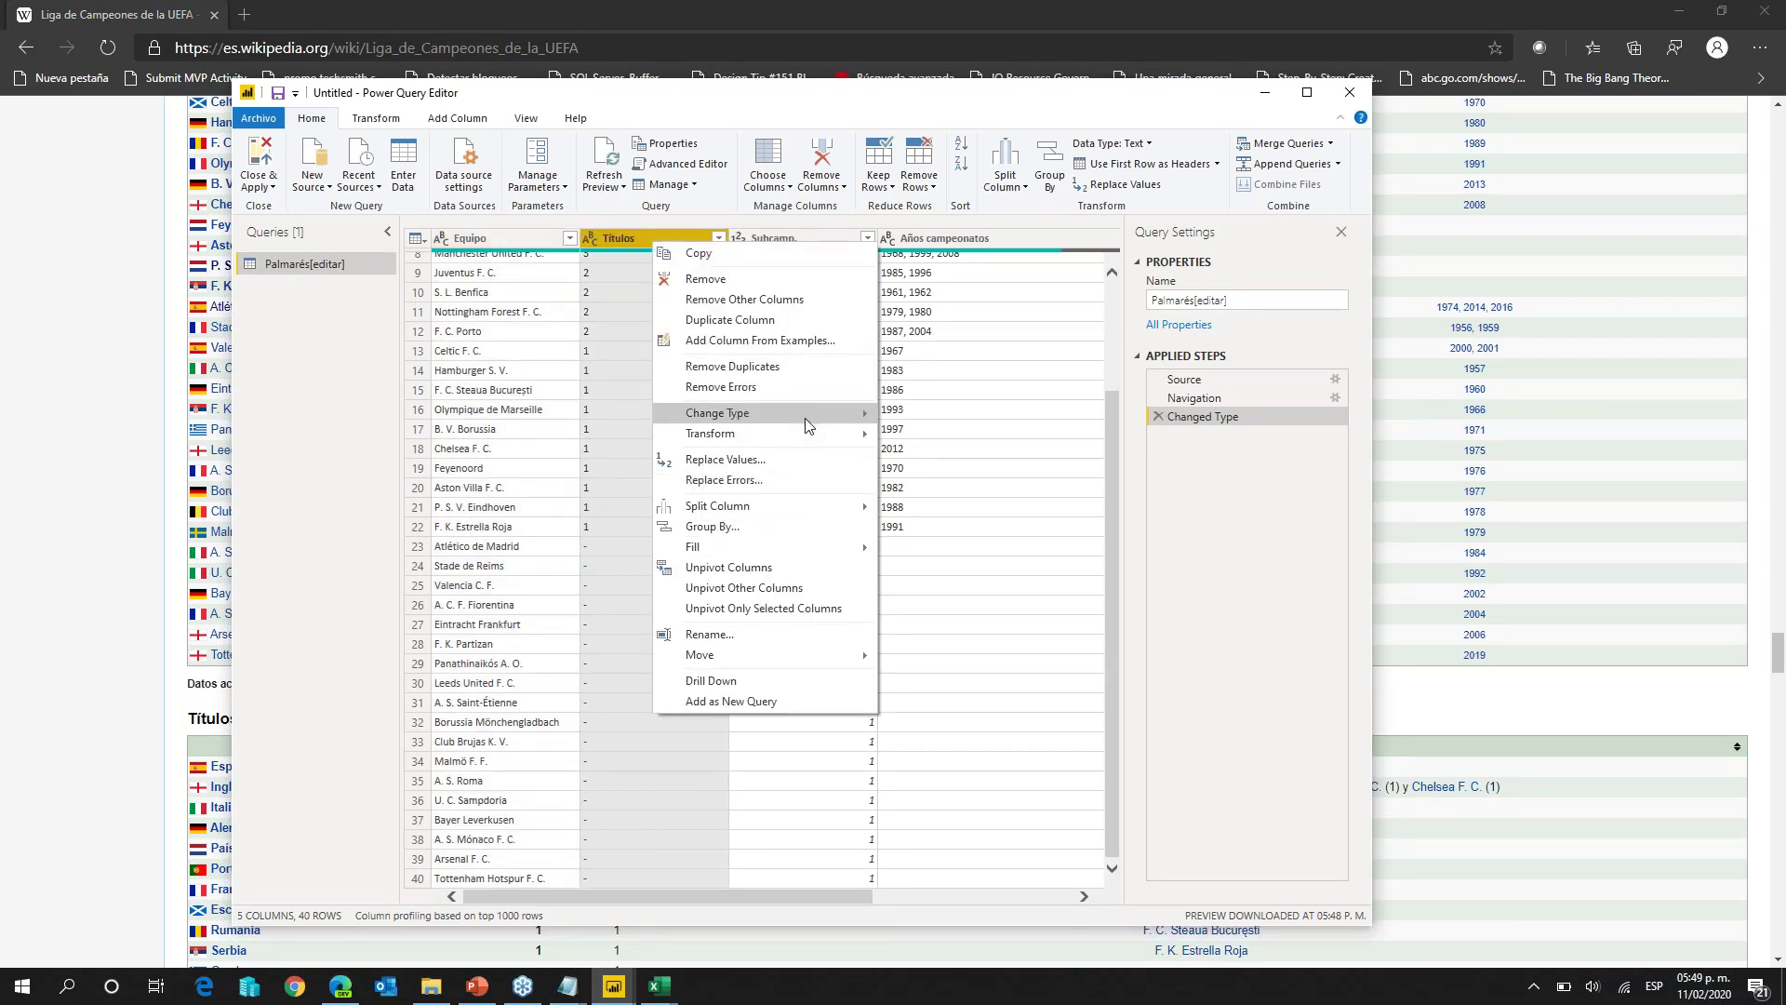
left_click(802, 467)
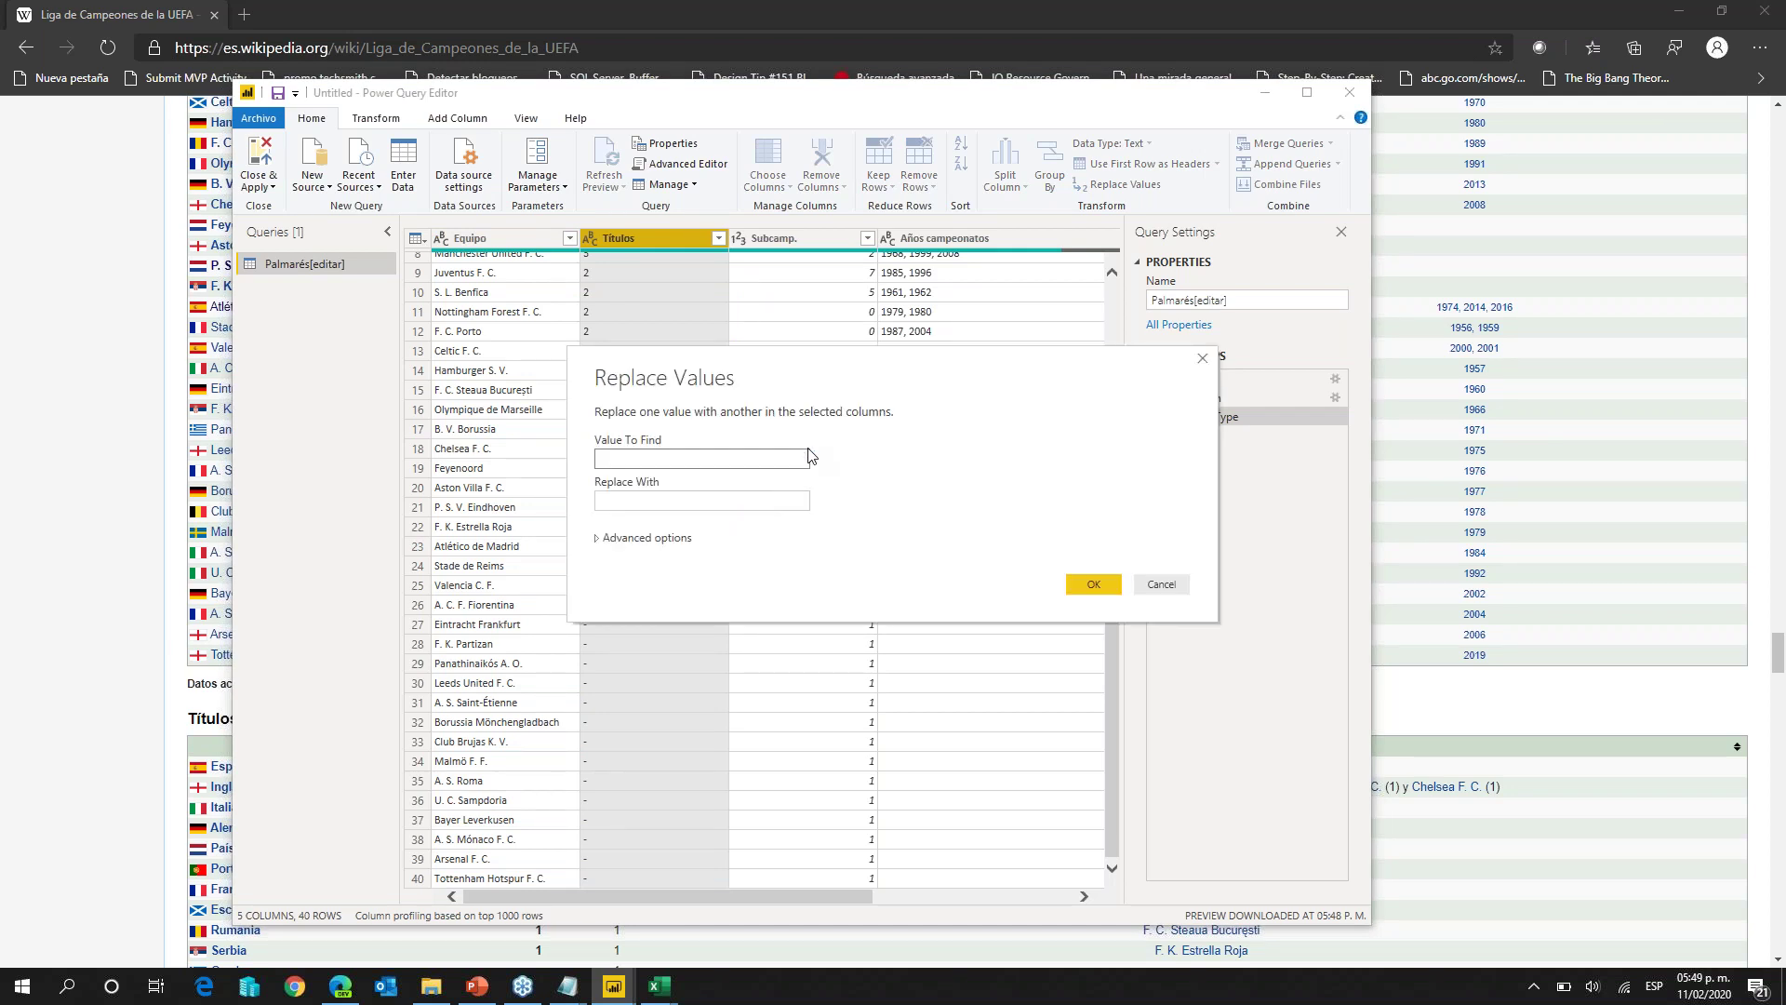
key("Tab")
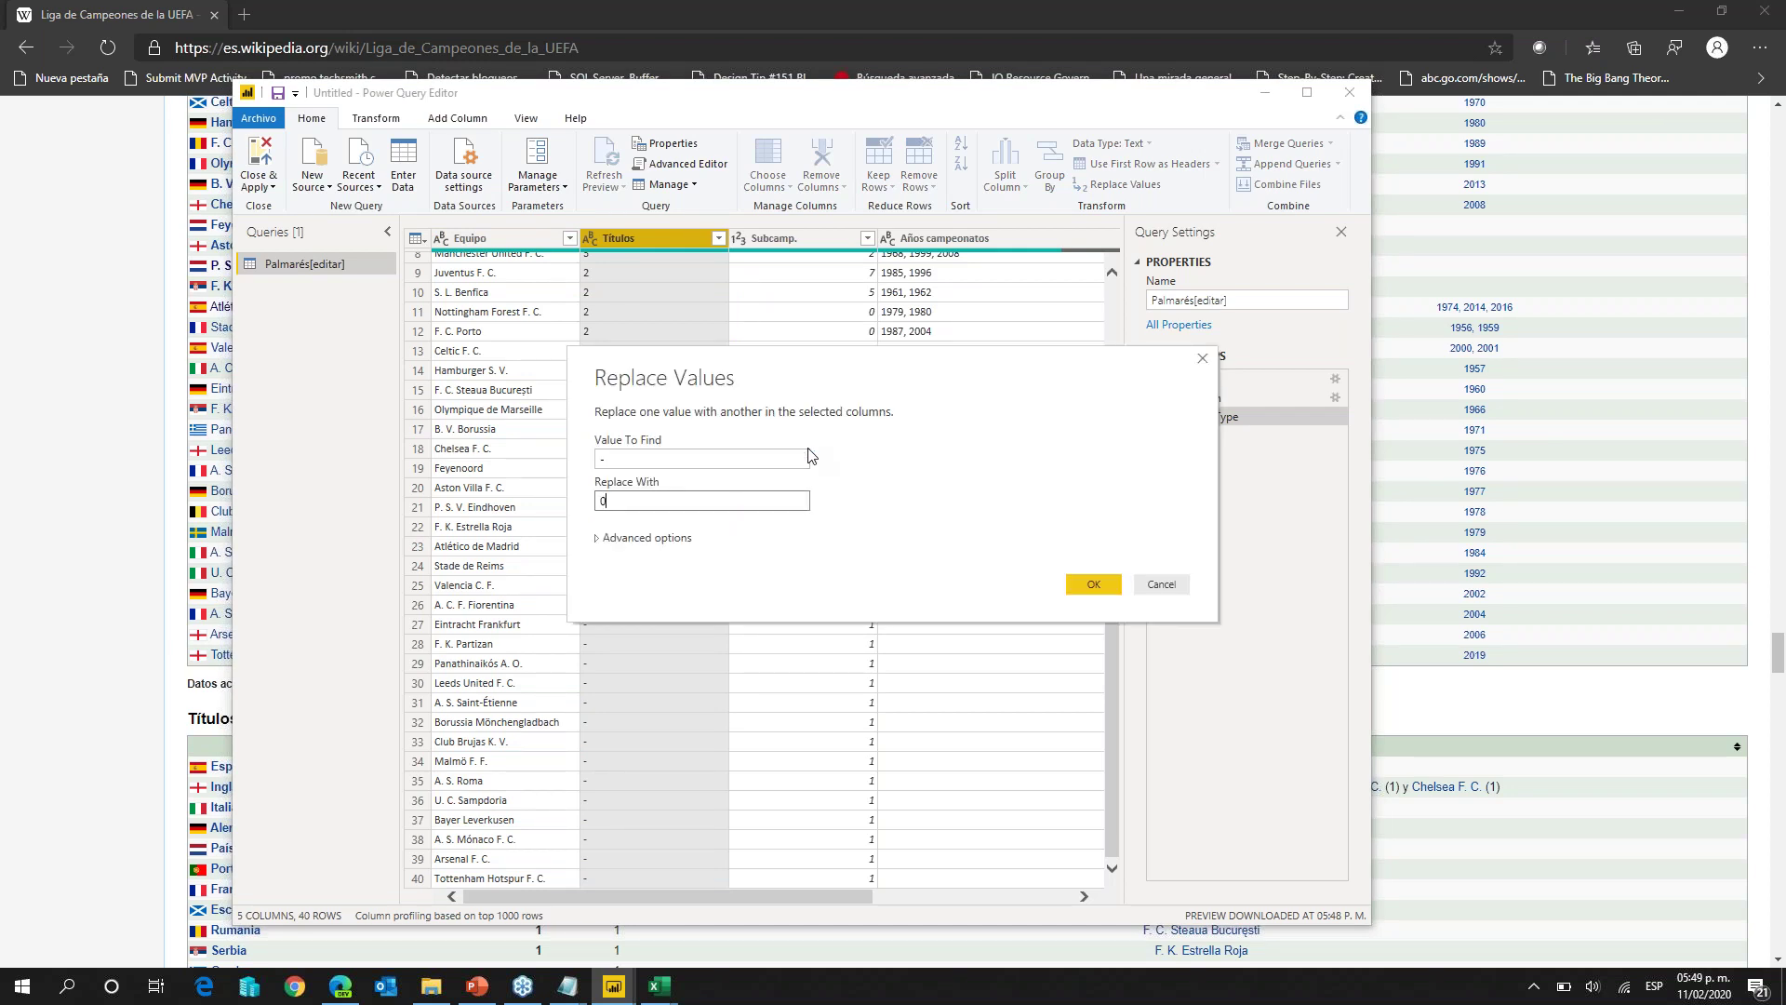
left_click(1090, 584)
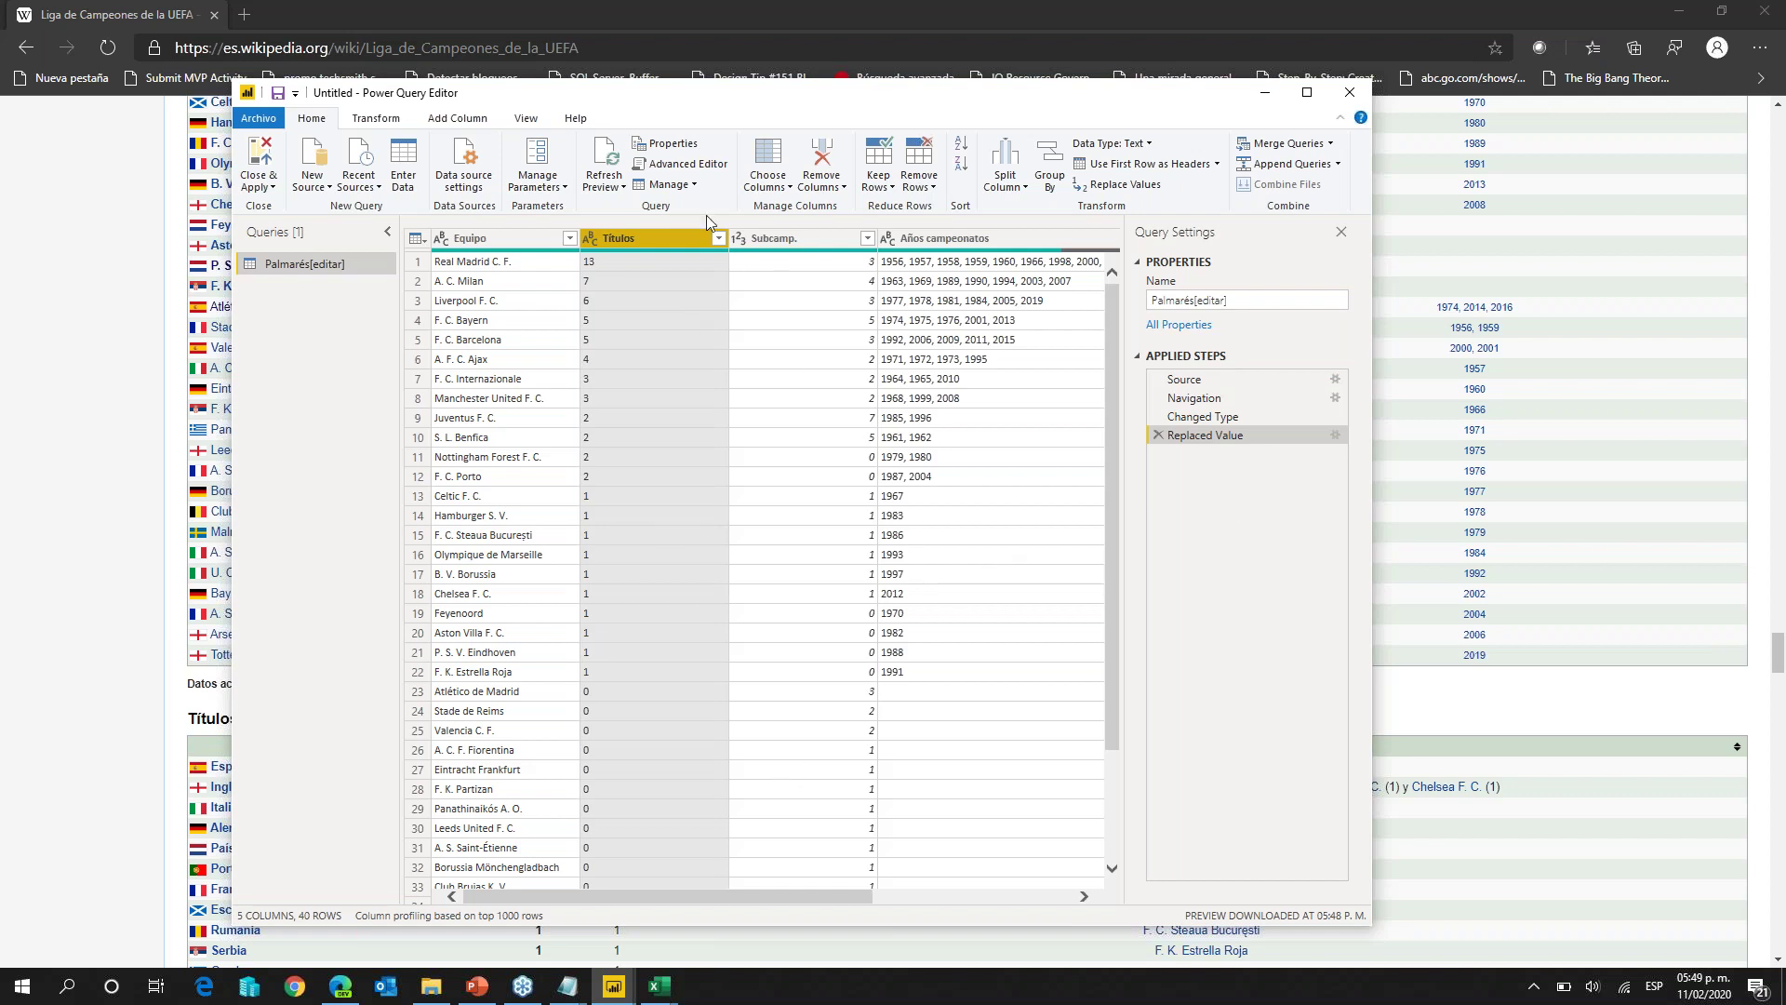
Step: Examine the Change Type options for the Títulos column and point out Whole Number
right_click(637, 246)
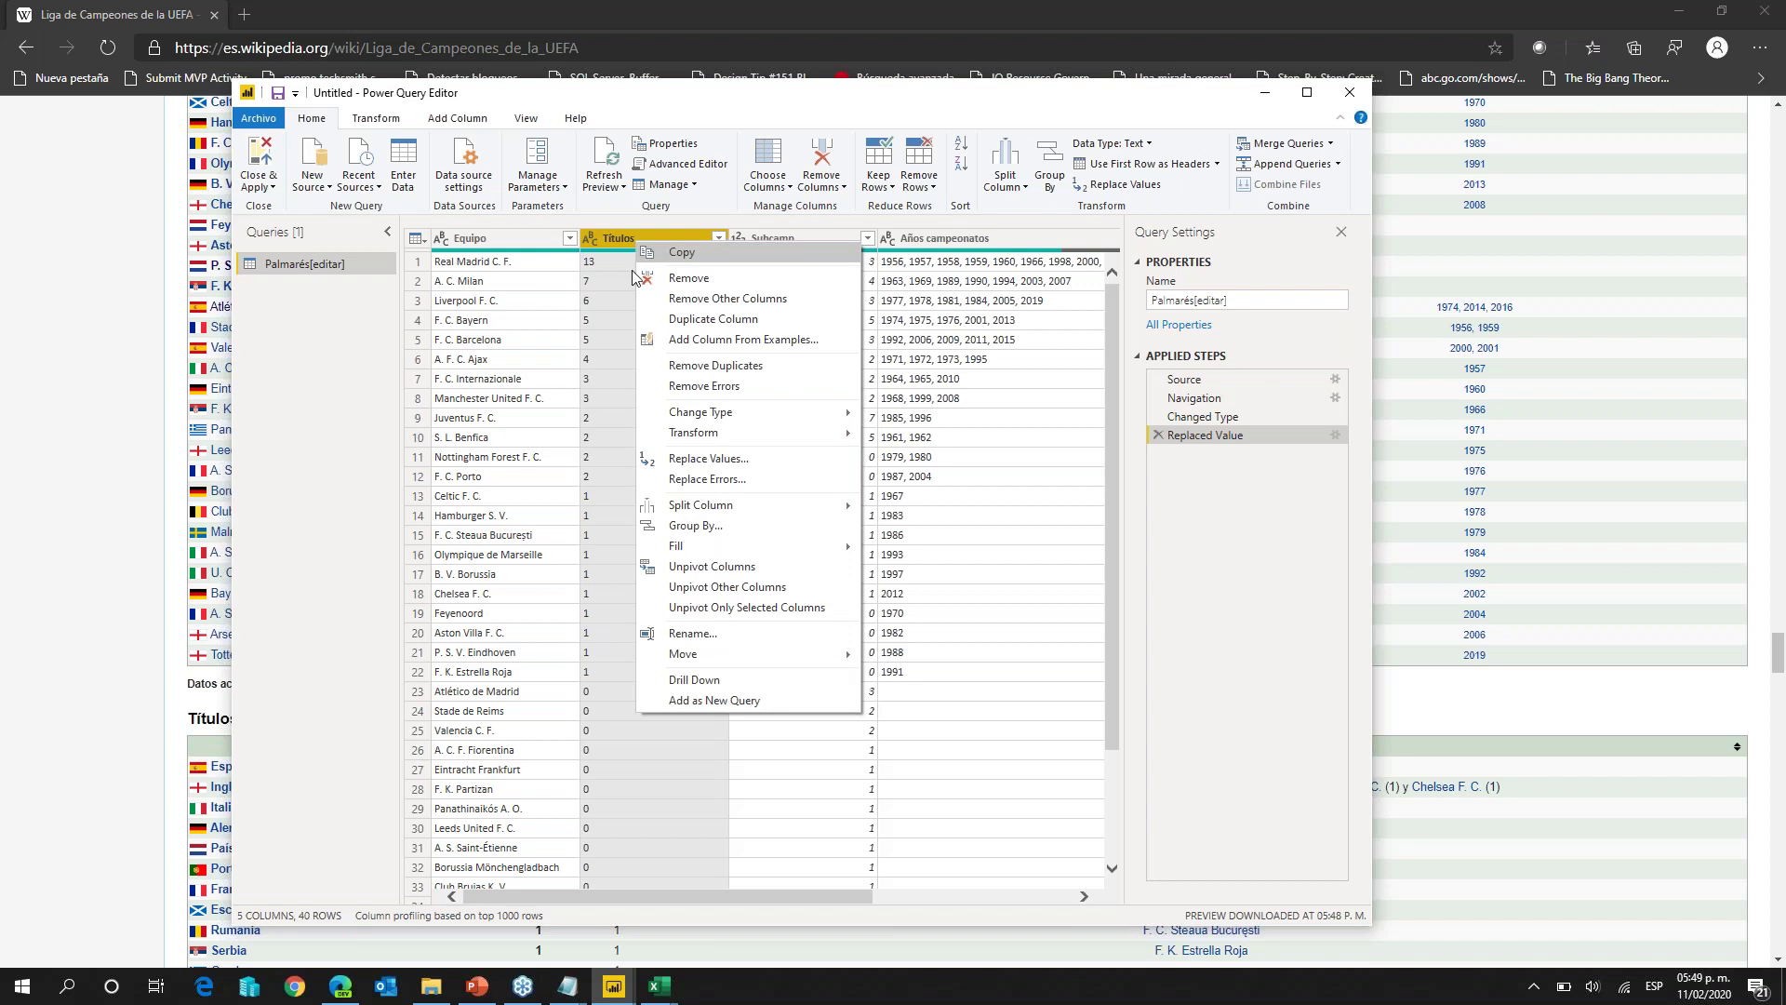
mouse_move(772, 415)
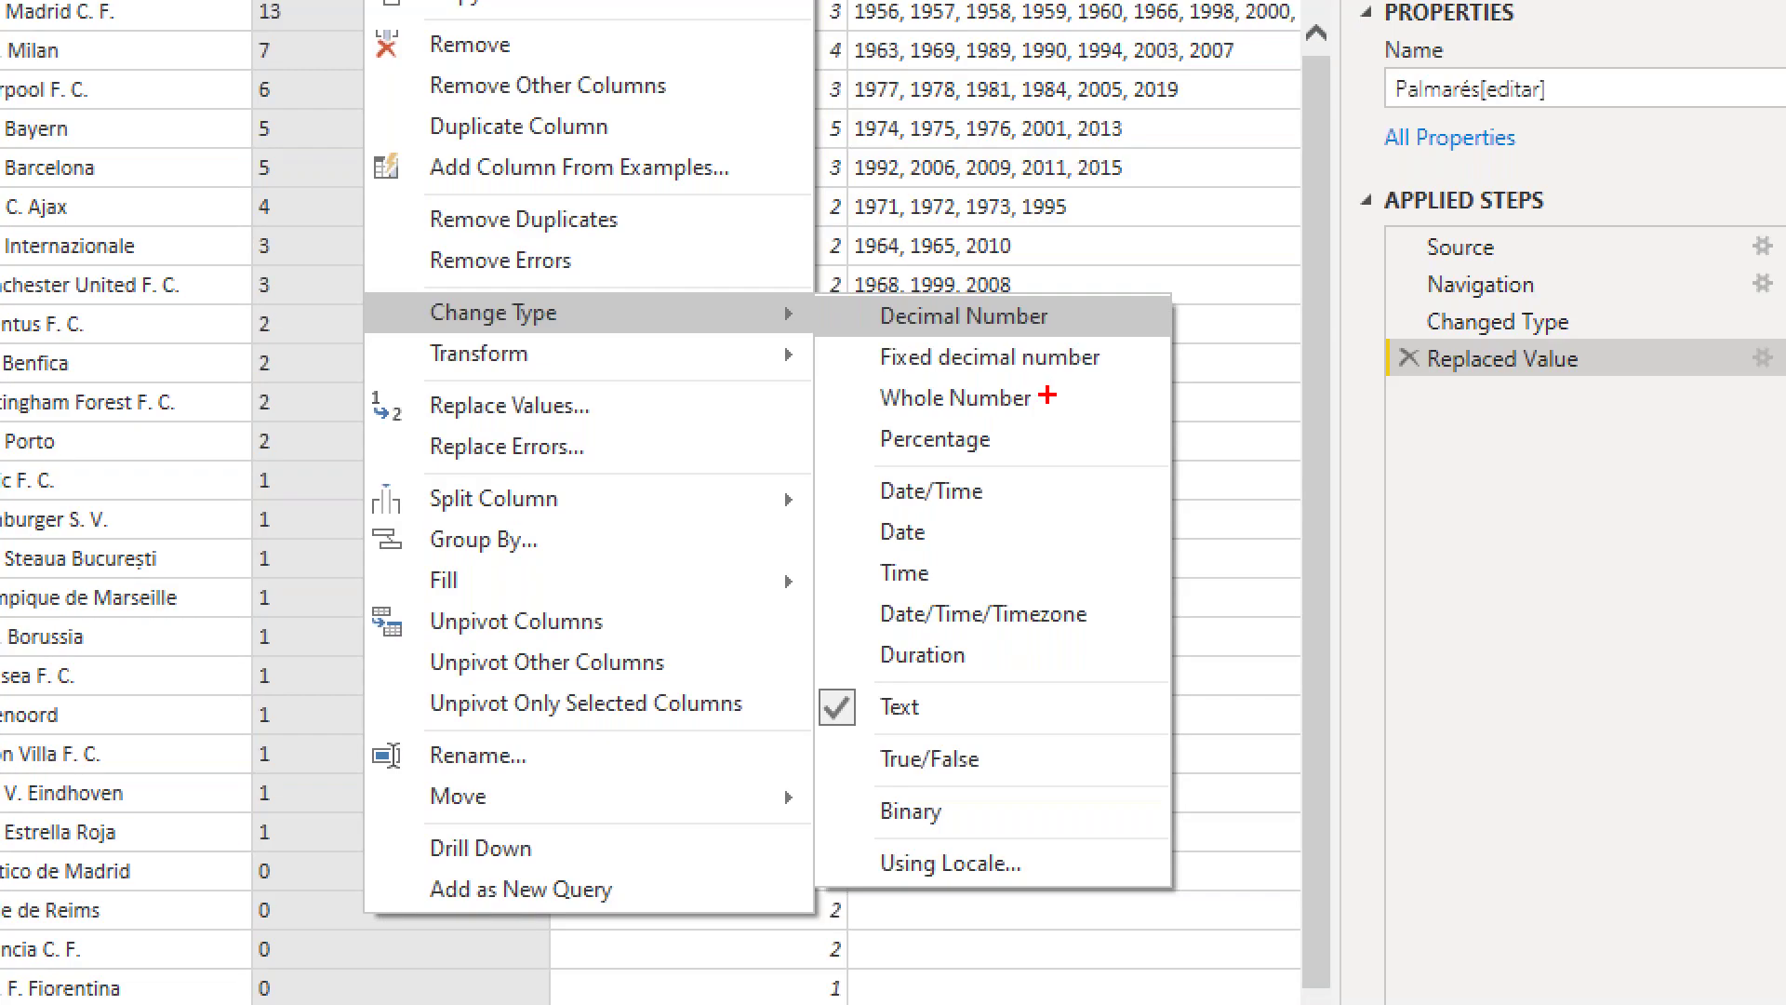
left_click_drag(977, 453, 1031, 433)
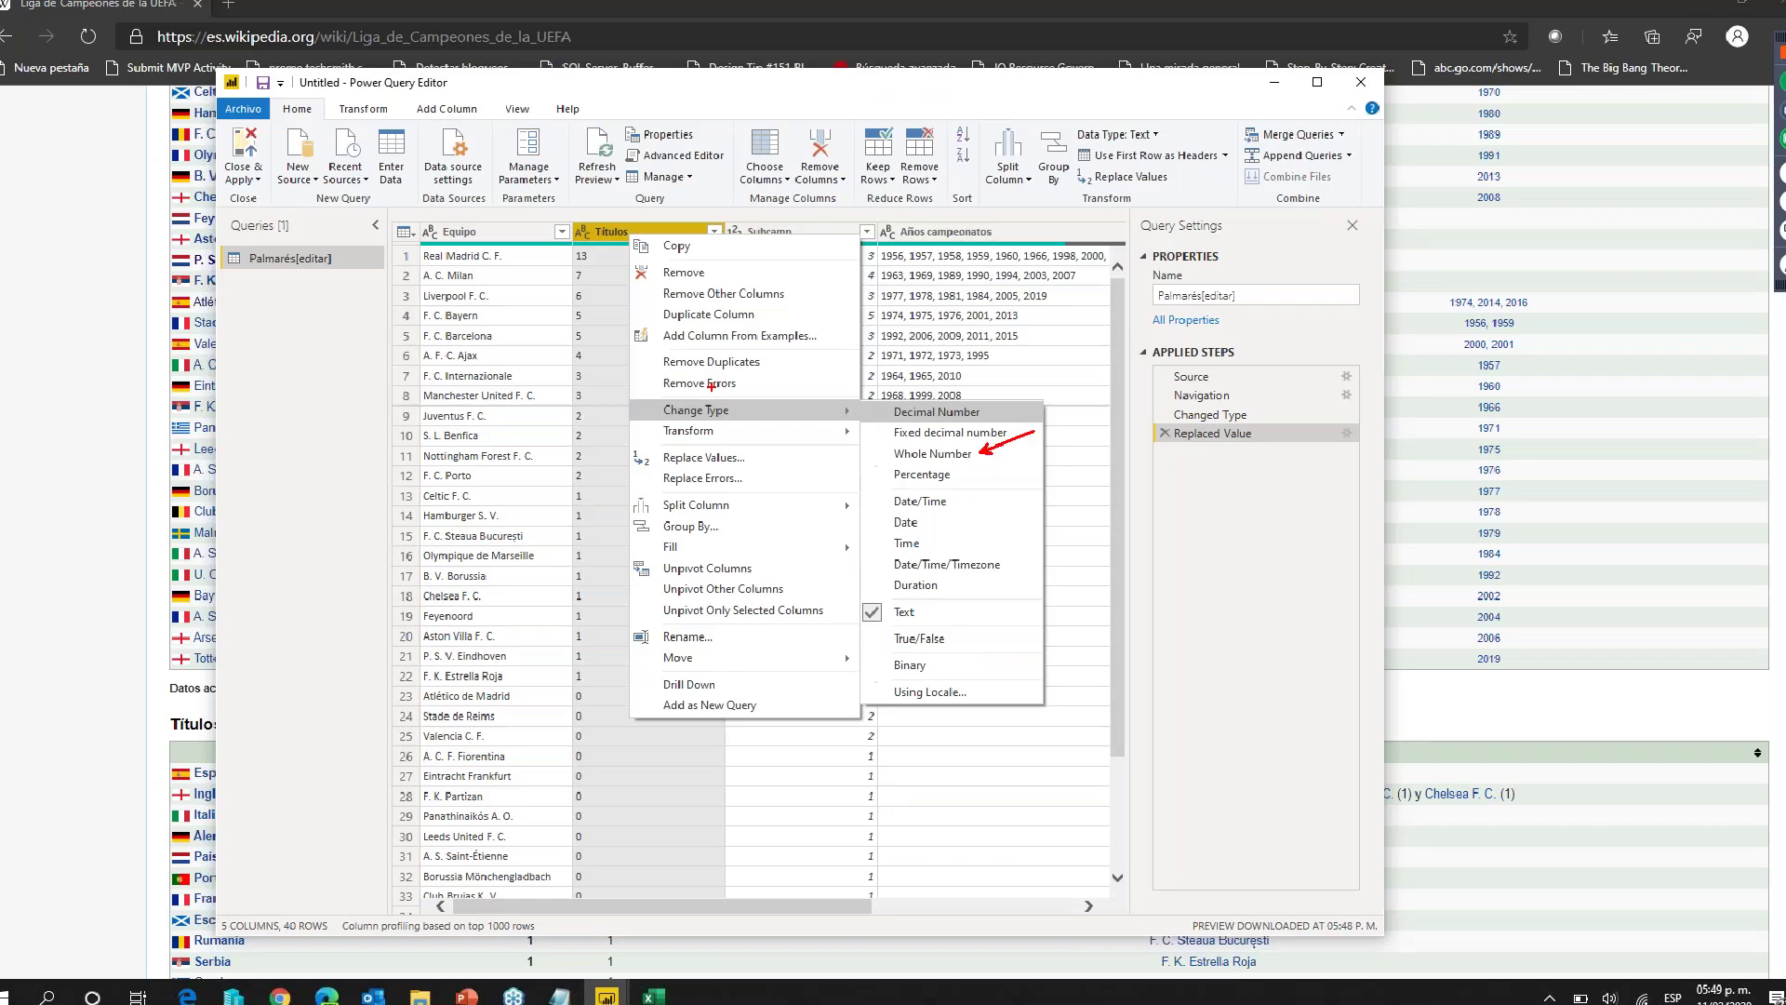
left_click(682, 227)
right_click(654, 243)
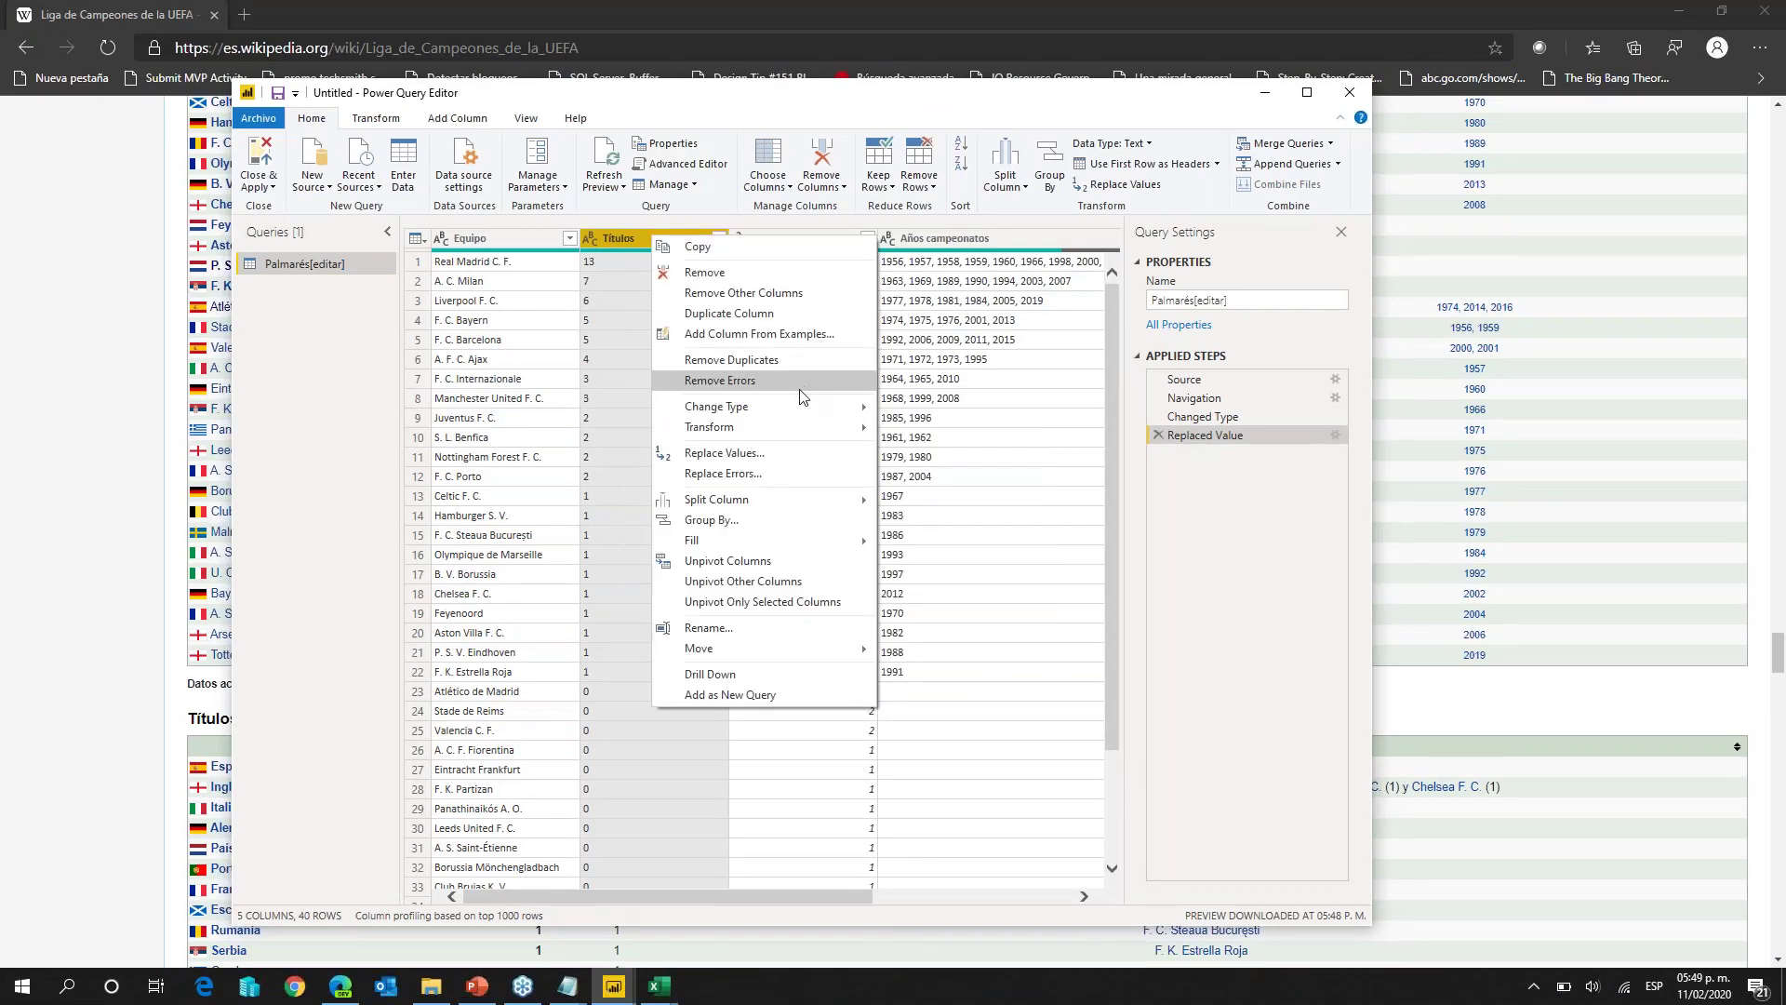
mouse_move(810, 409)
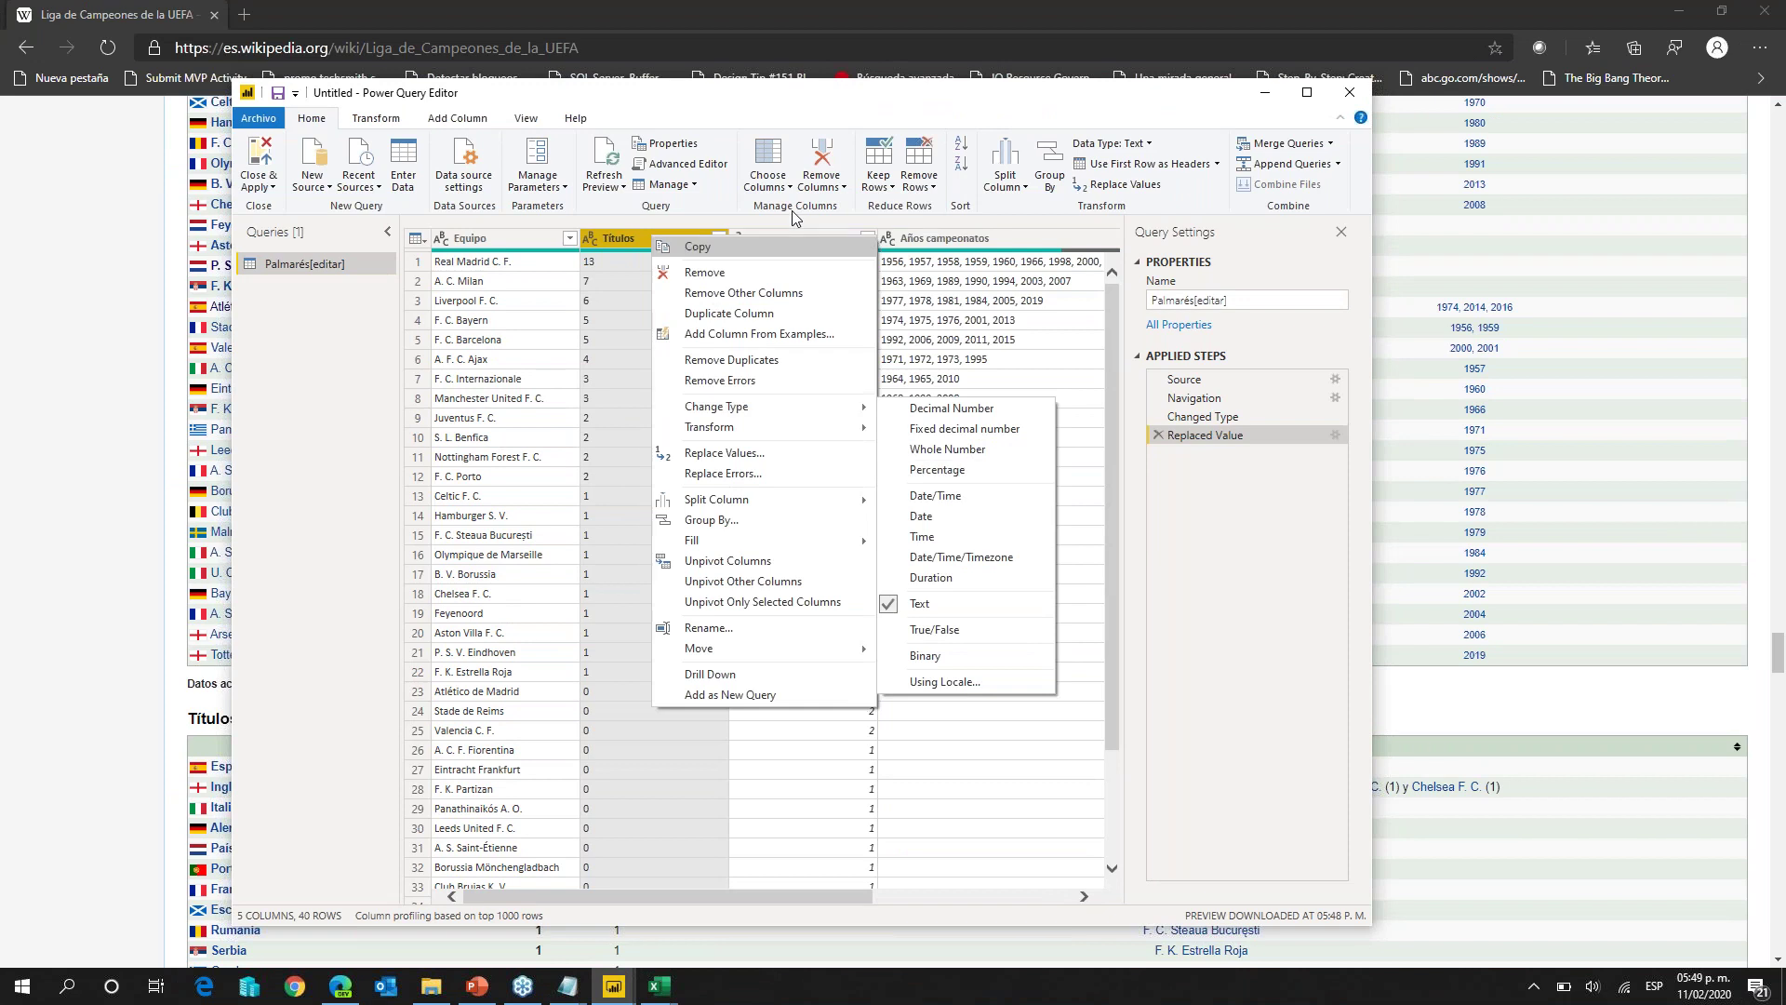
key("Escape")
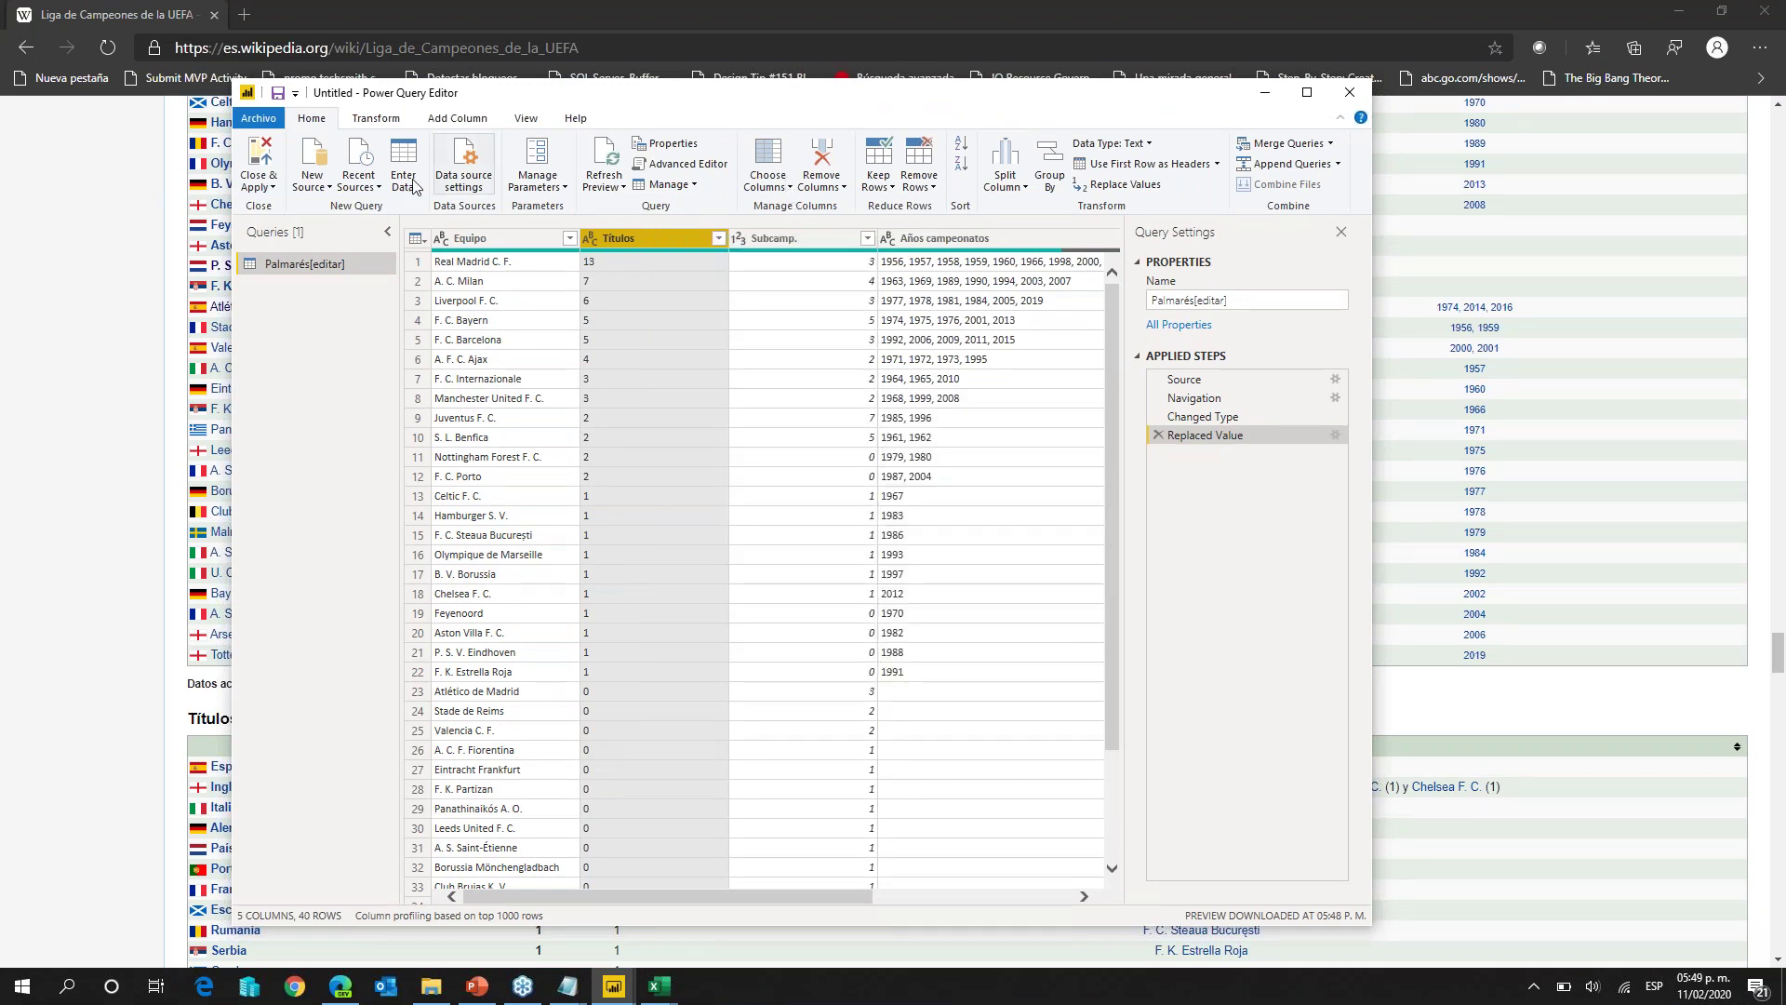
Step: Look over the available data types and run Detect Data Type on the Títulos column
left_click(377, 120)
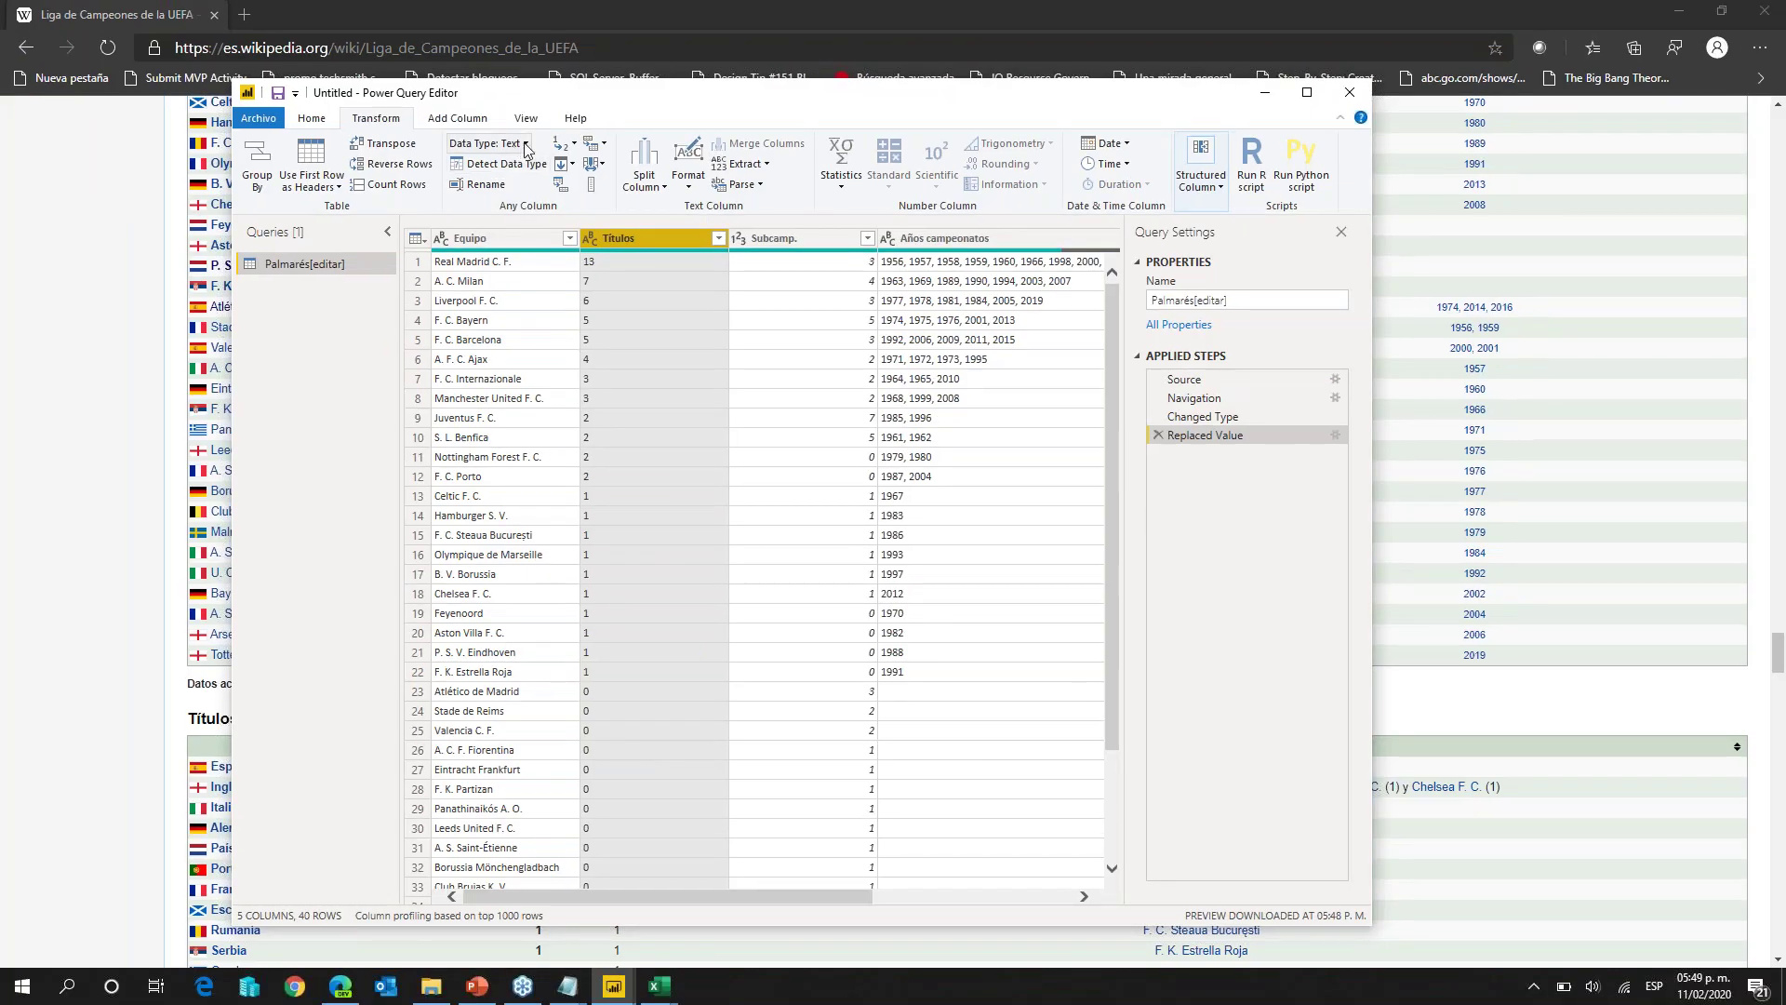
left_click(527, 145)
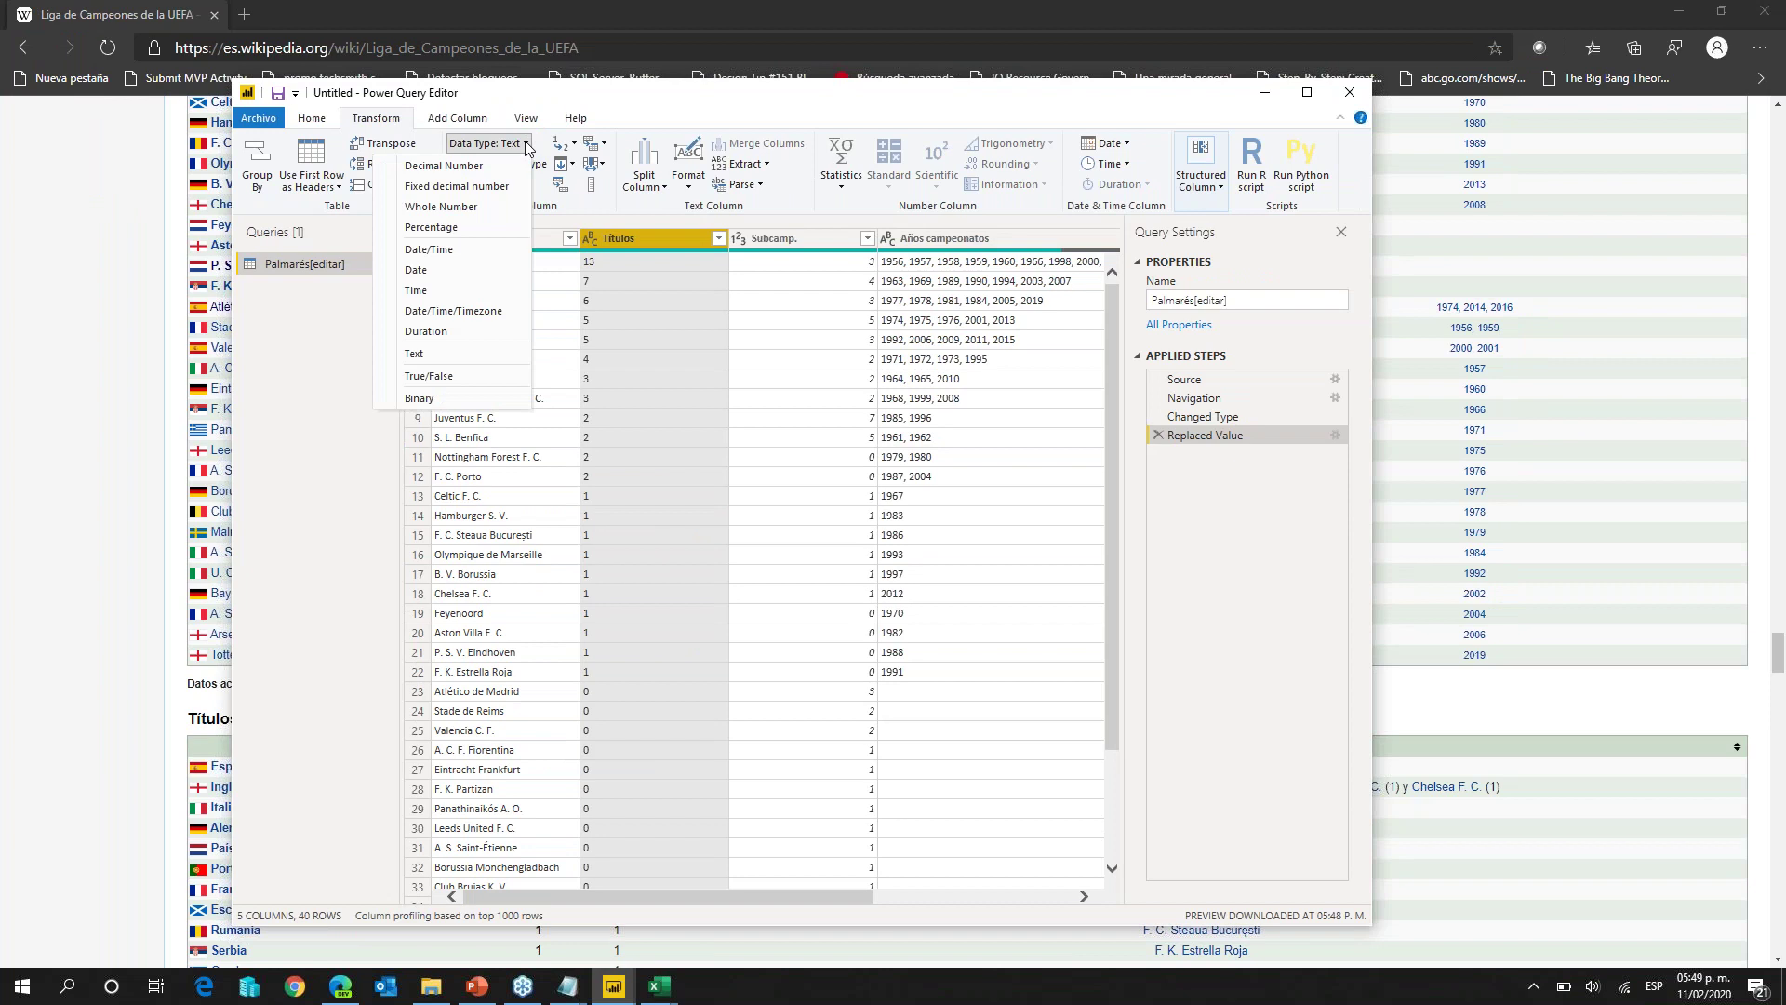
key("Escape")
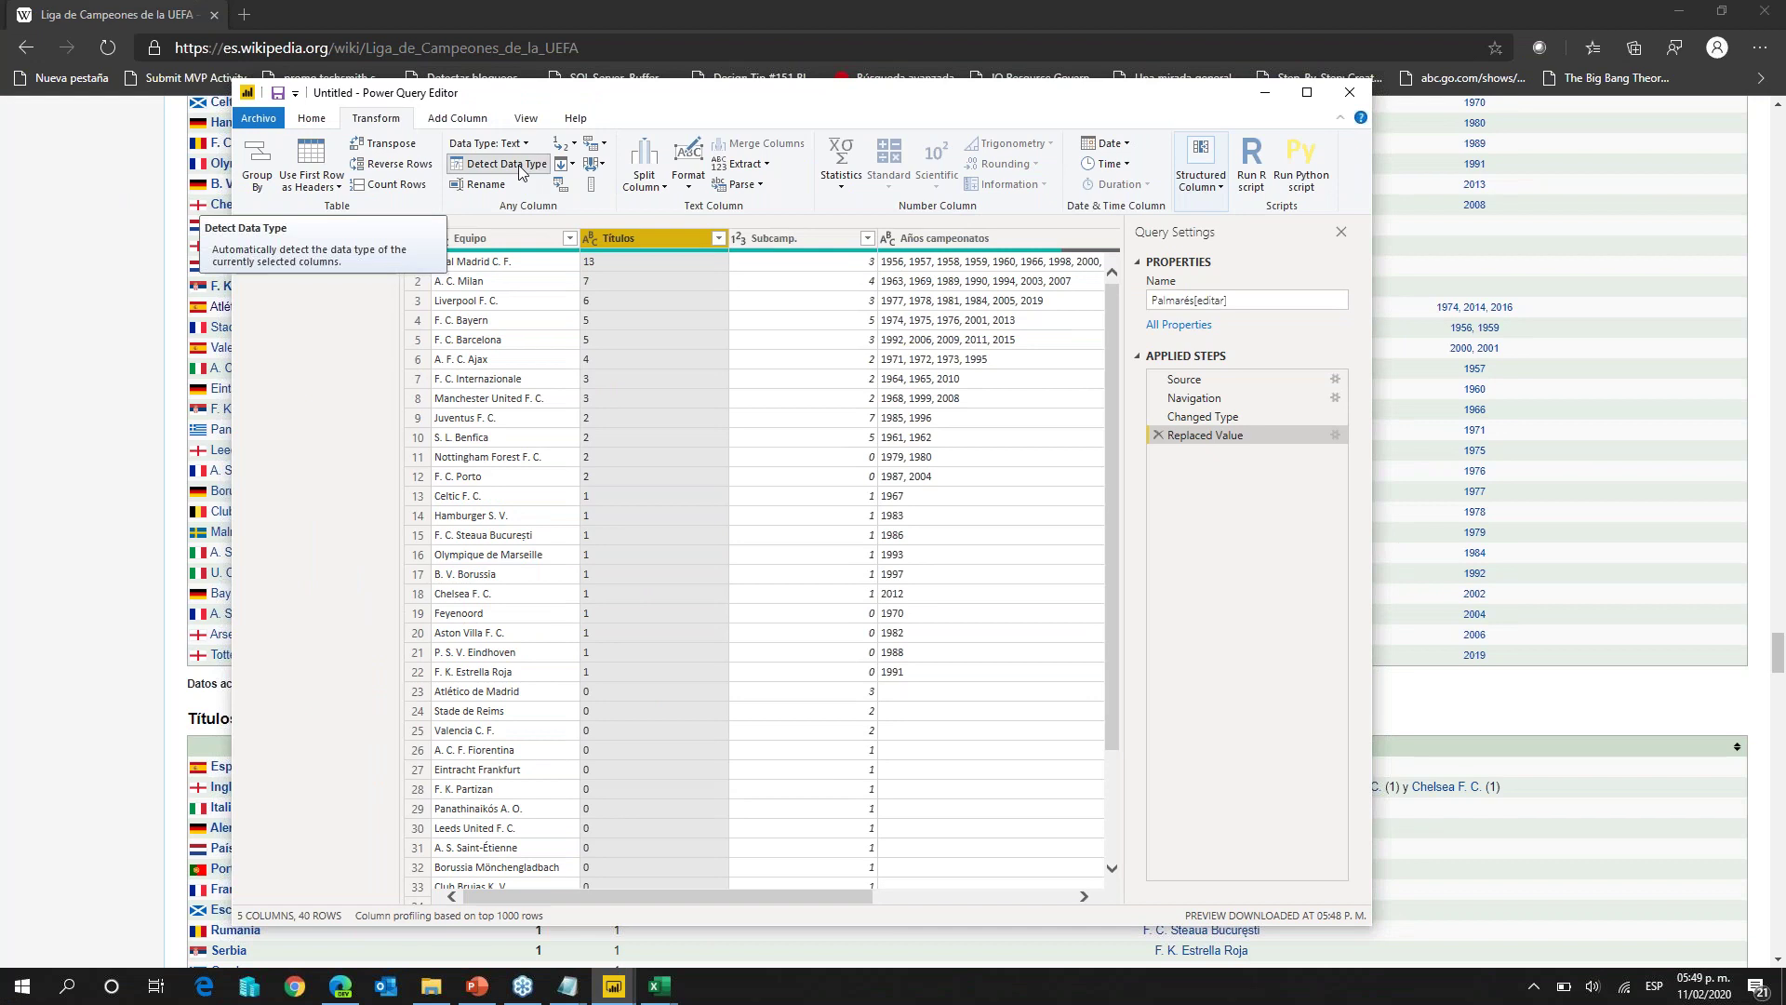
left_click(503, 164)
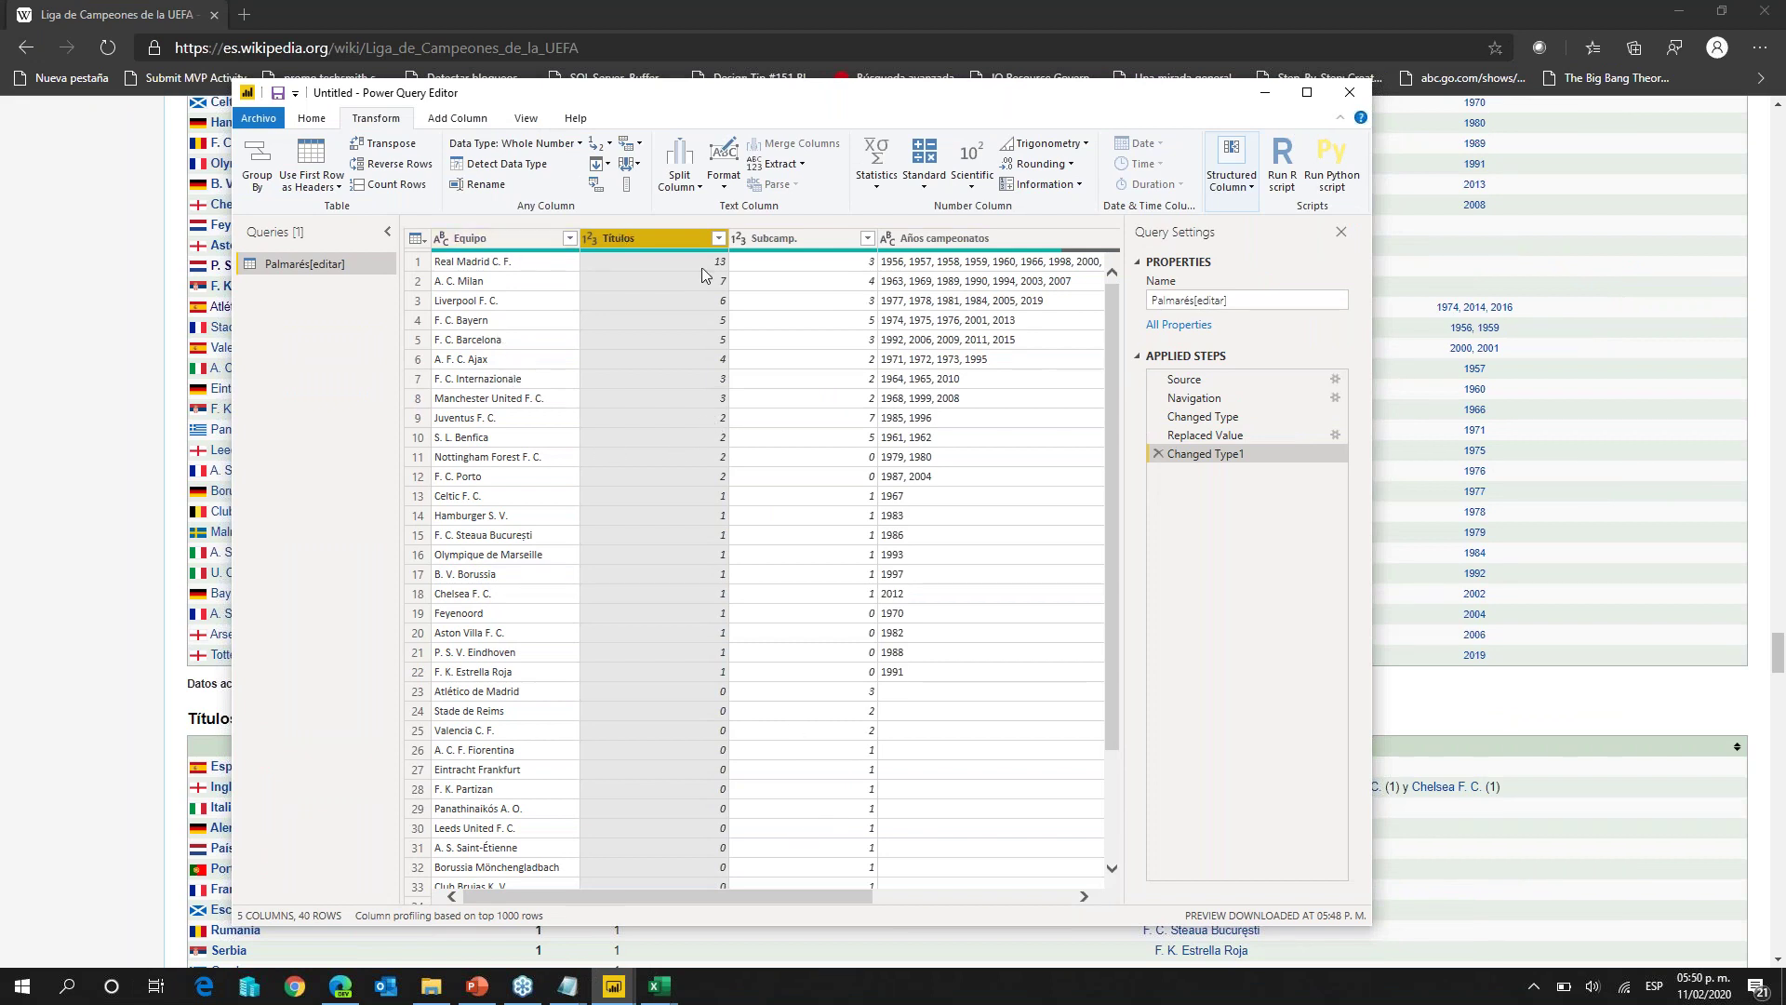
Step: Remove the Años campeonatos and Años subcampeonatos columns from the query
left_click_drag(824, 896, 1005, 896)
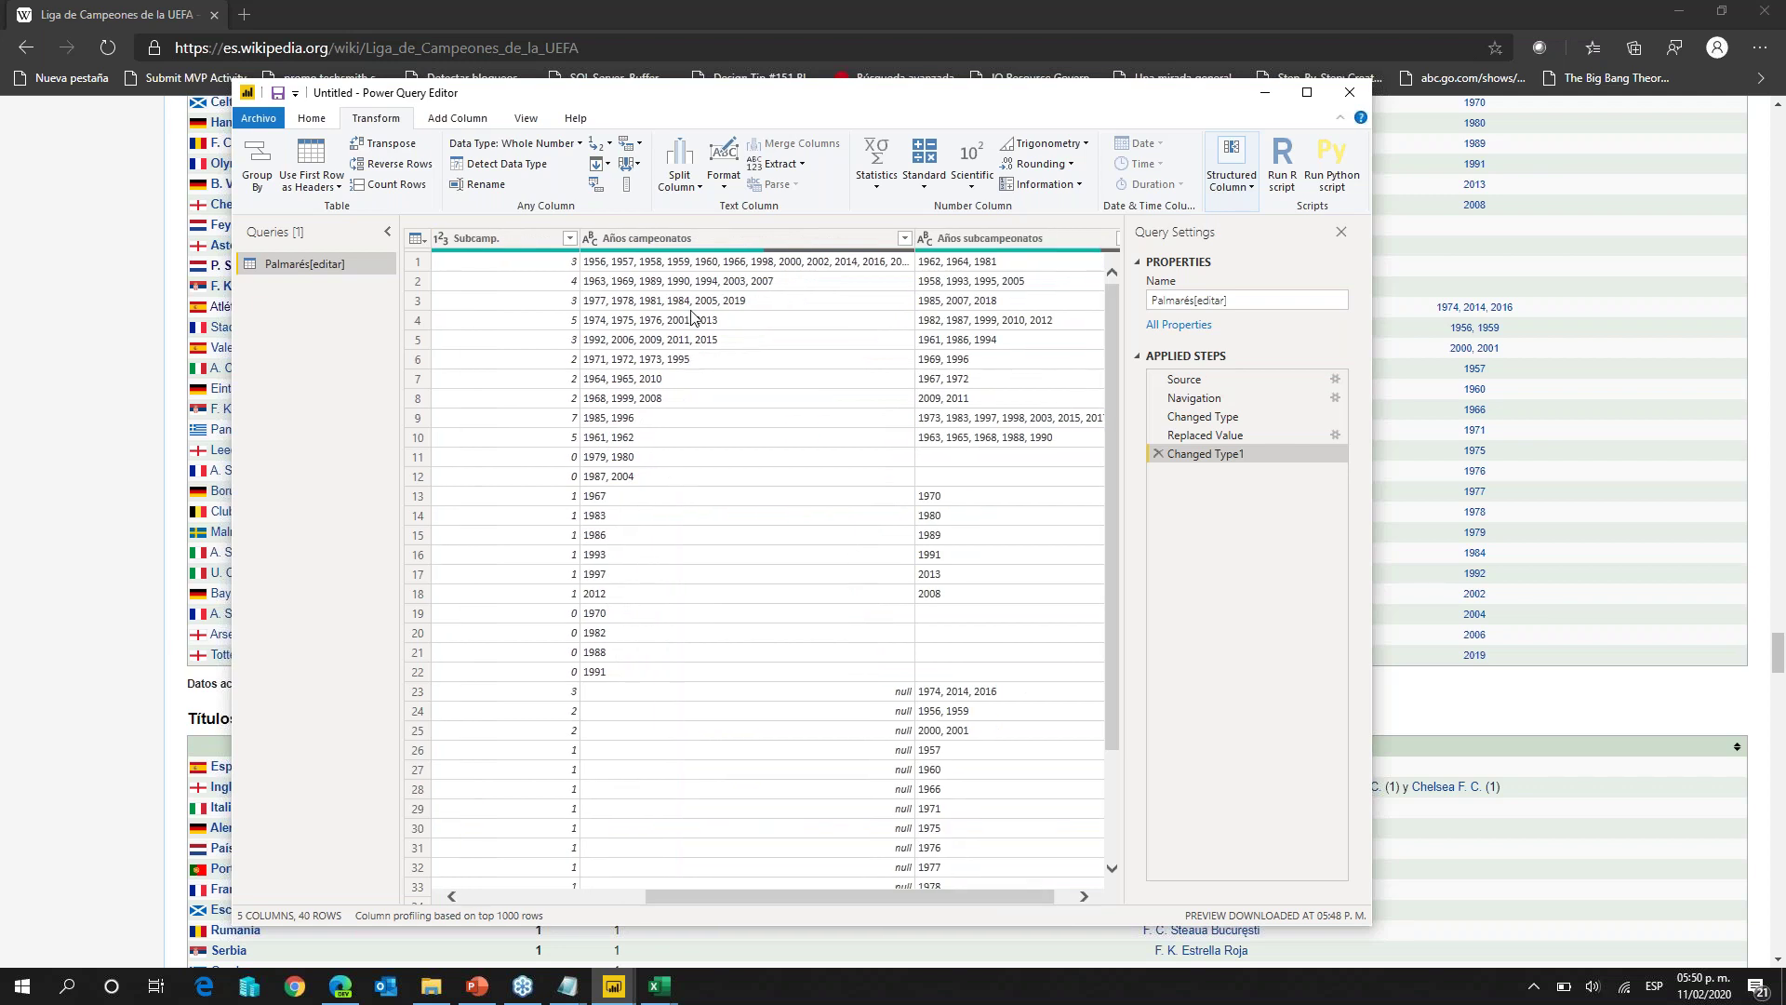
left_click(744, 242)
right_click(744, 240)
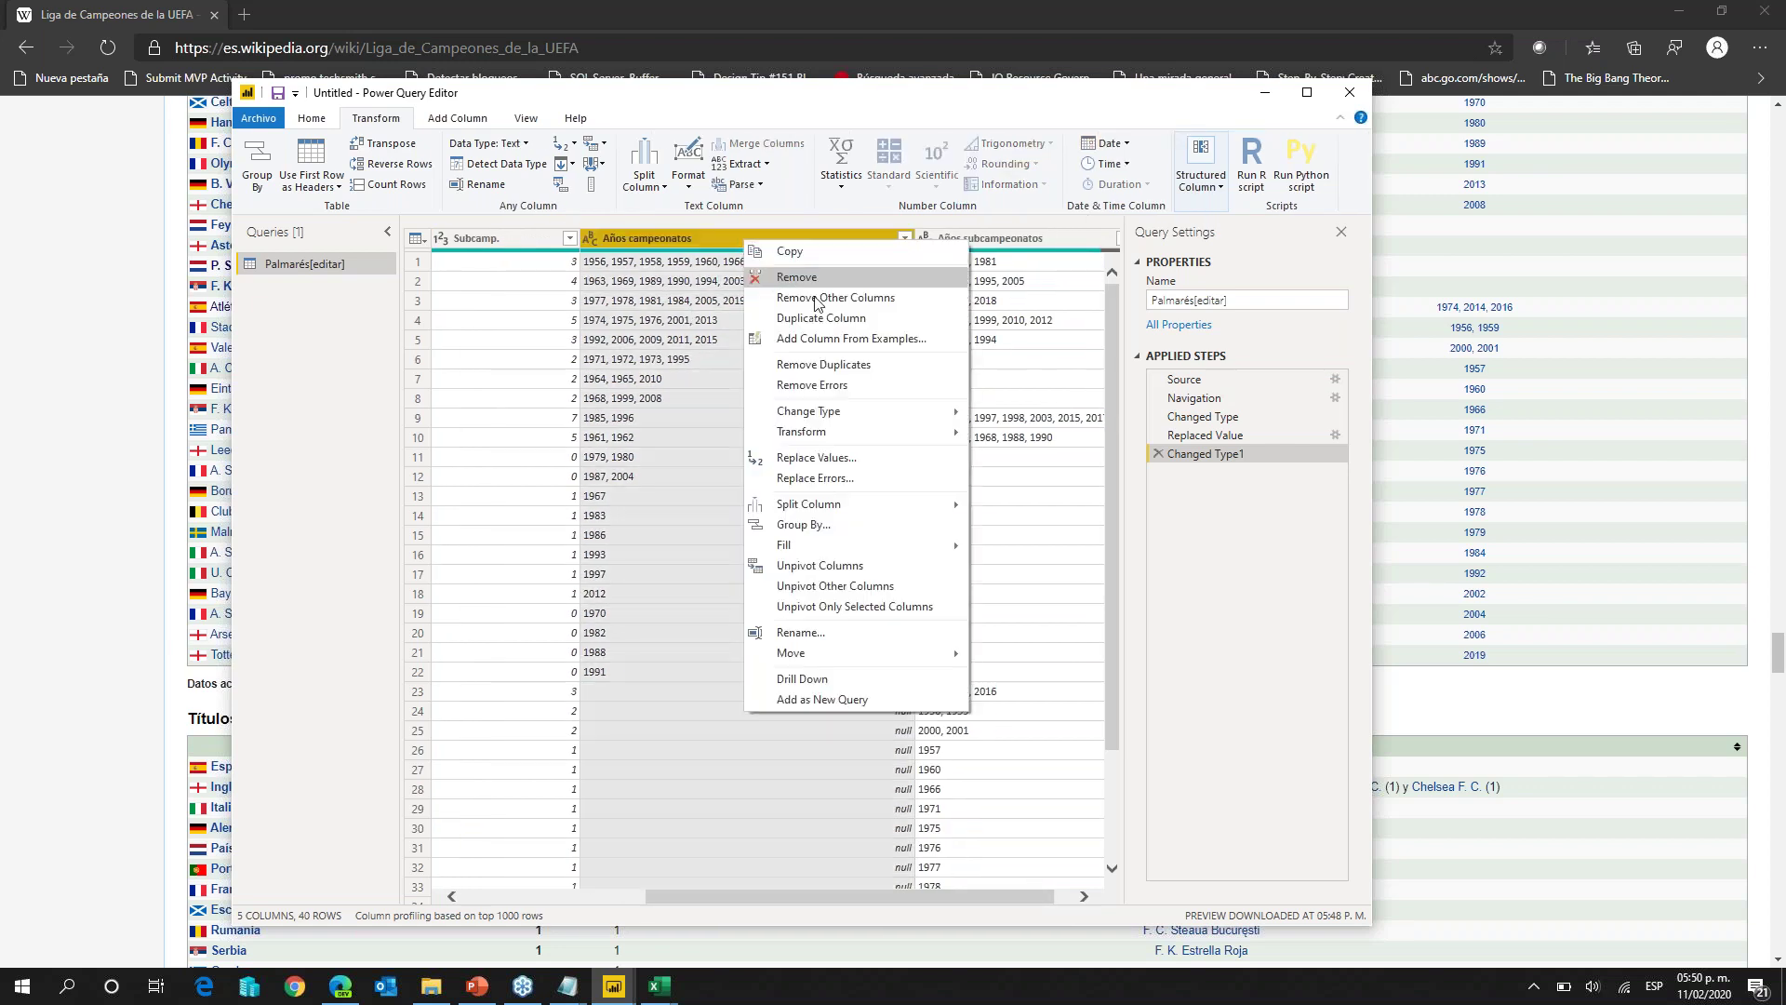
mouse_move(828, 502)
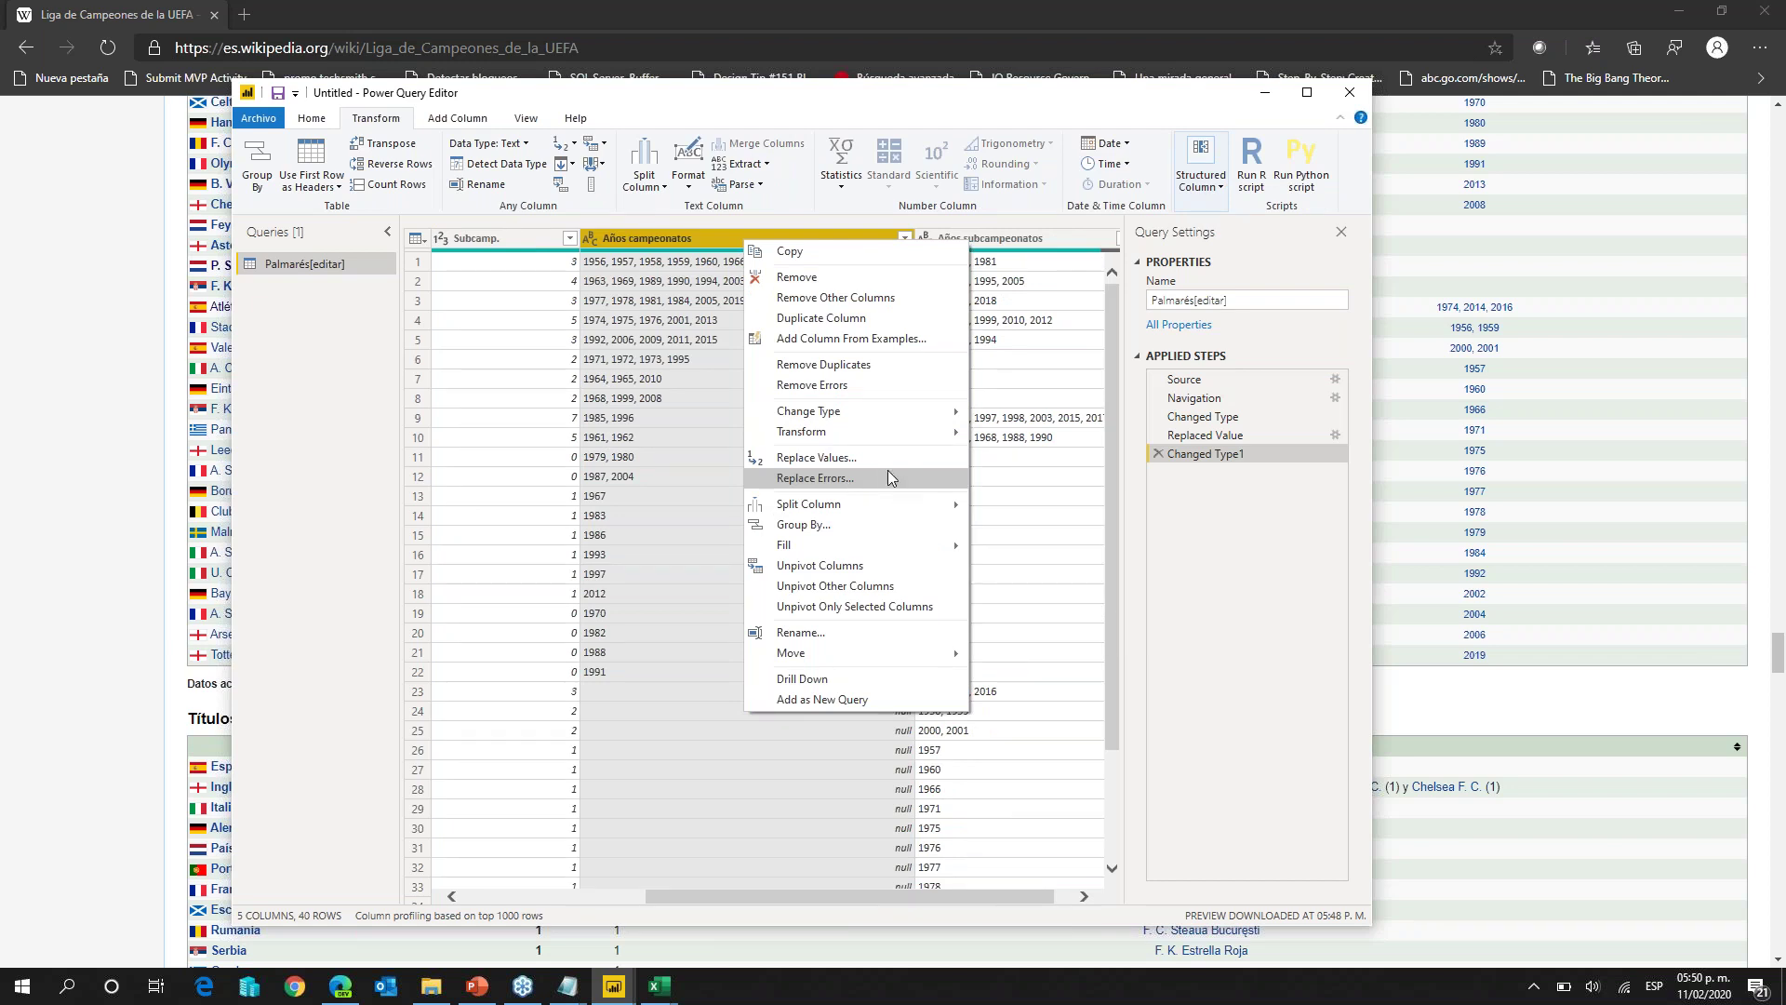
left_click(1000, 239, "ctrl")
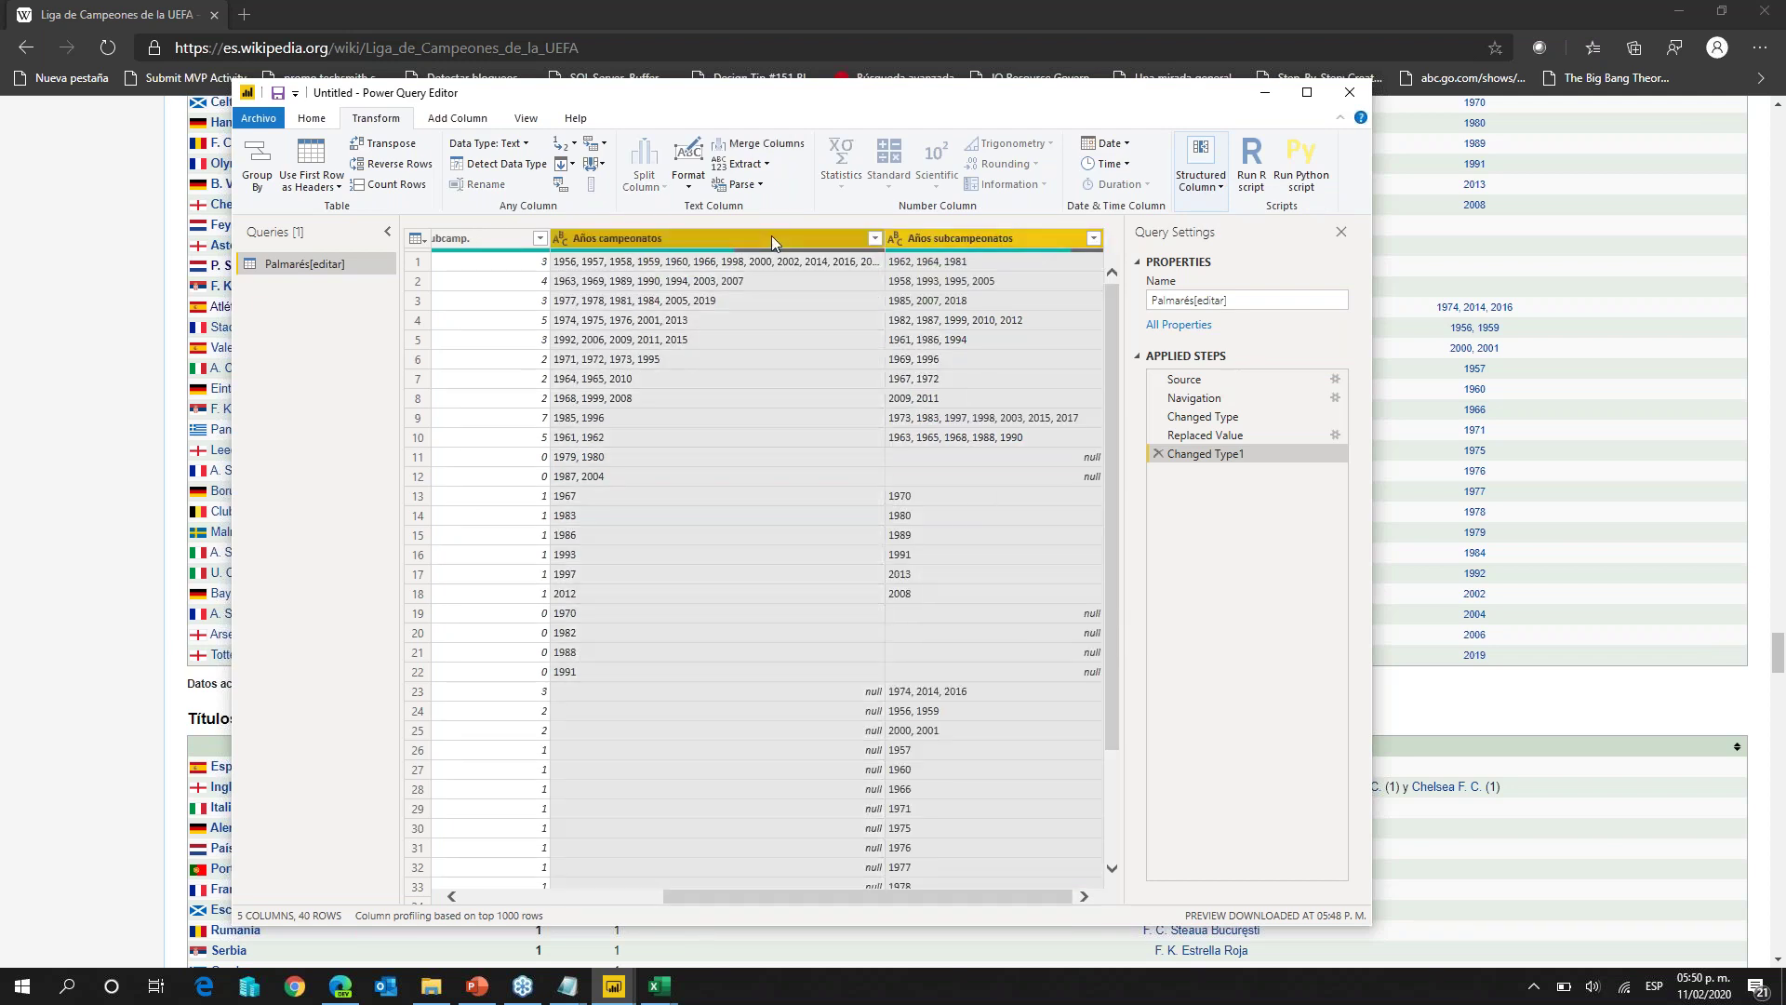
right_click(772, 238)
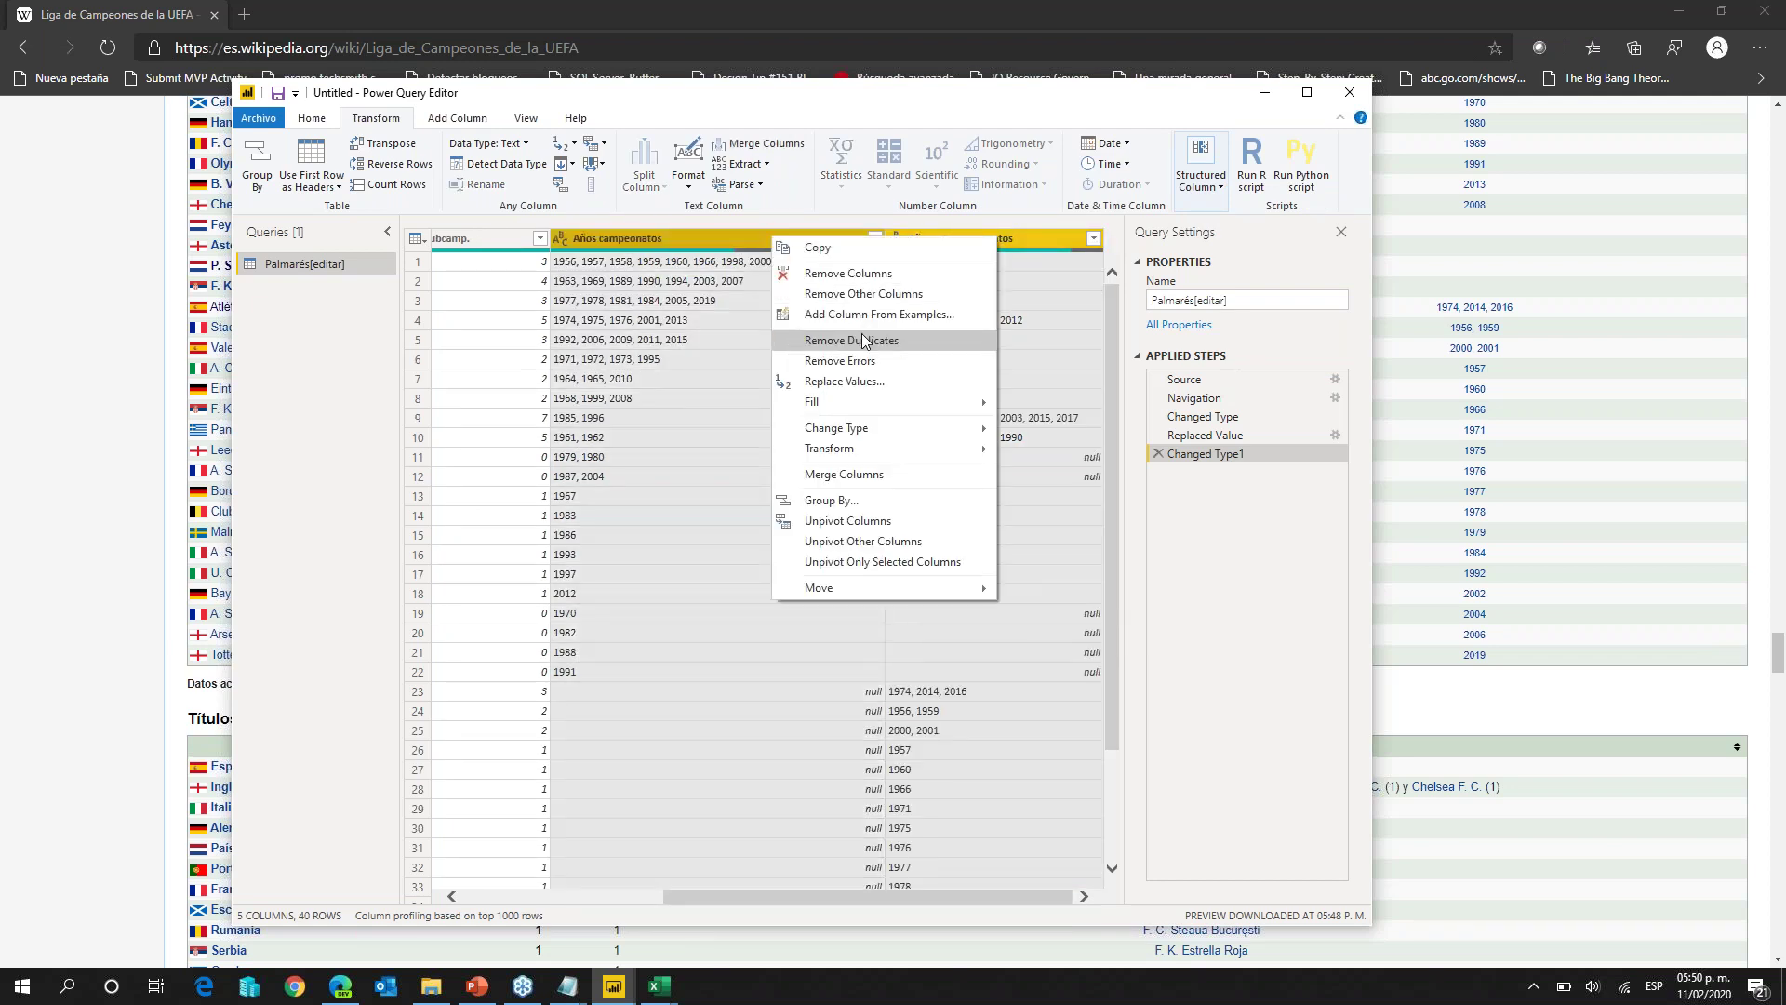
left_click(900, 282)
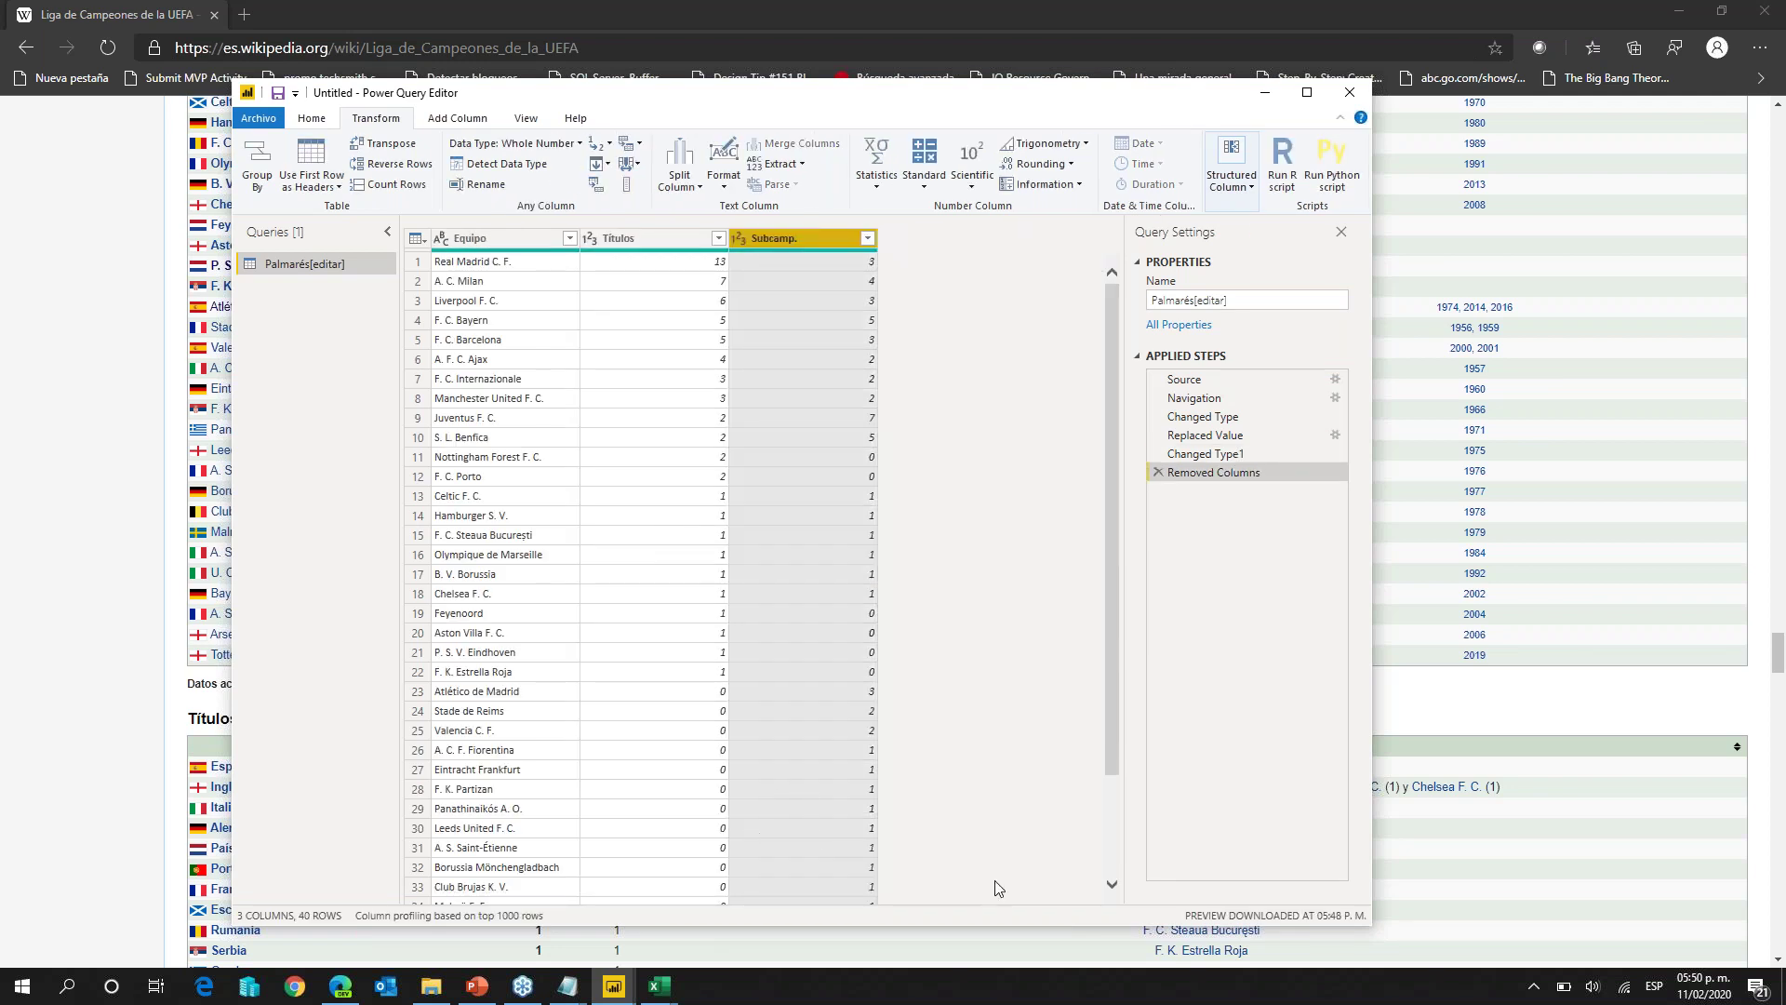
Step: Check the remaining query rows, then close the Power Query Editor and apply the changes to the report
scroll(1117, 713, "down", 2)
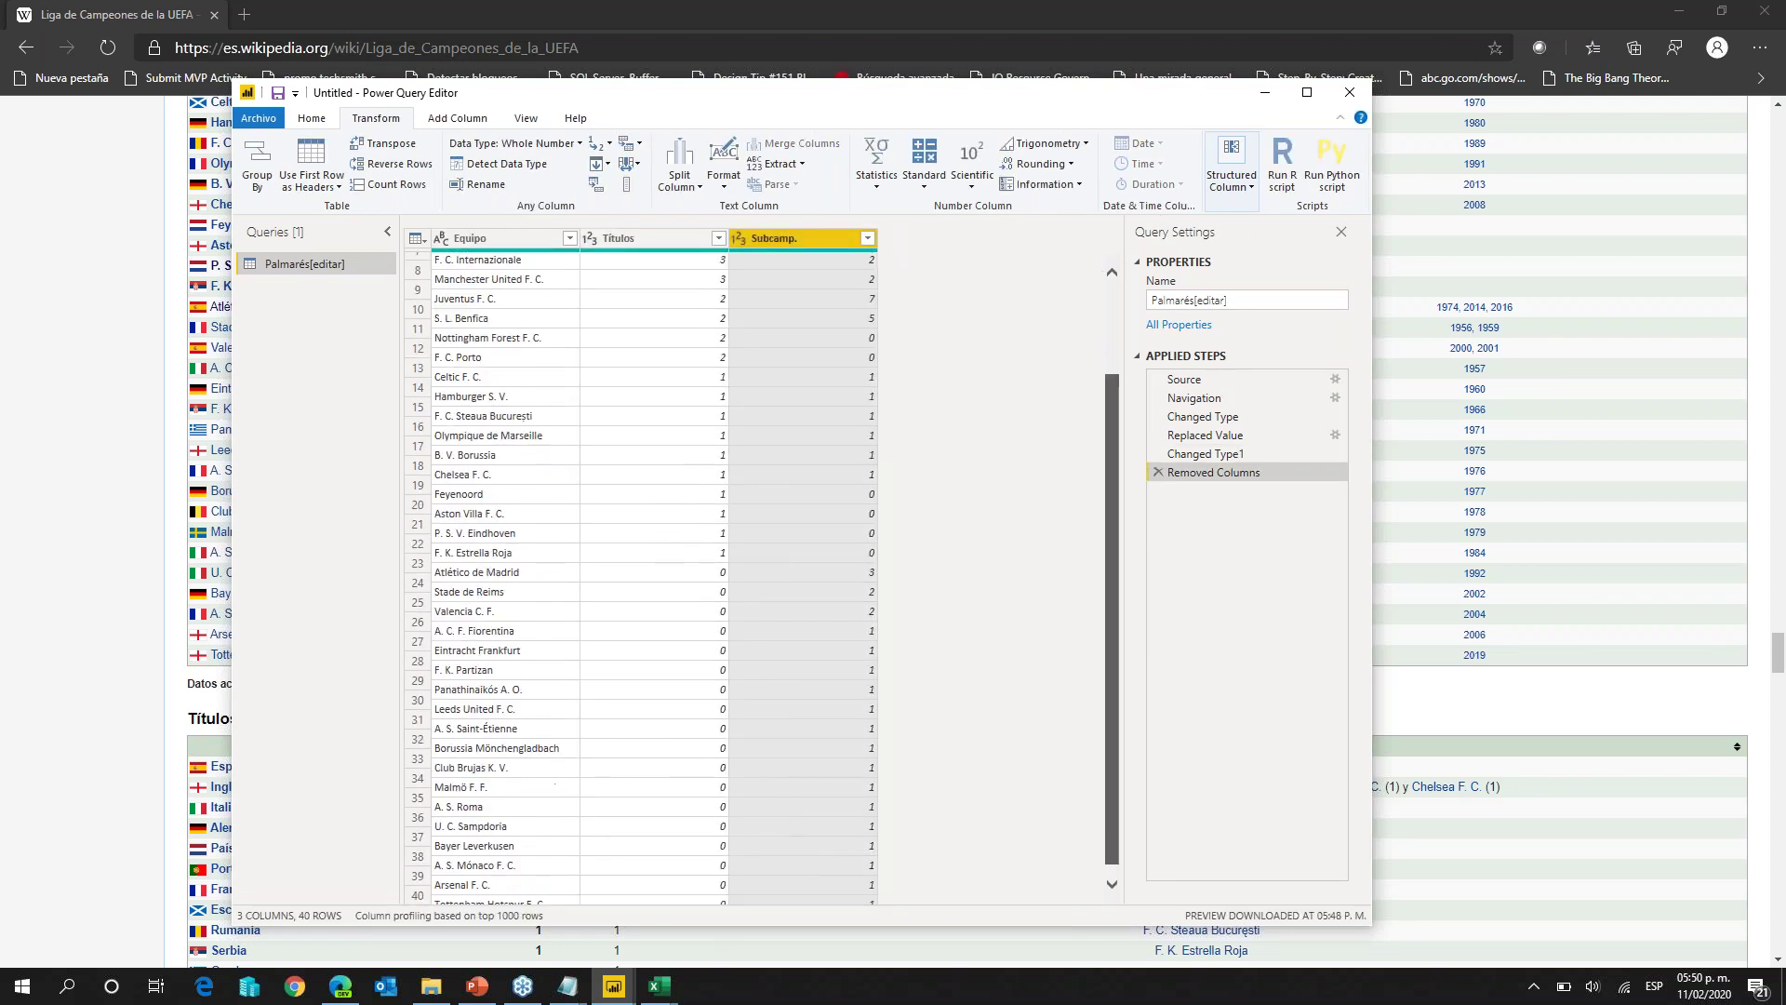
scroll(1116, 712, "up", 2)
left_click(470, 265)
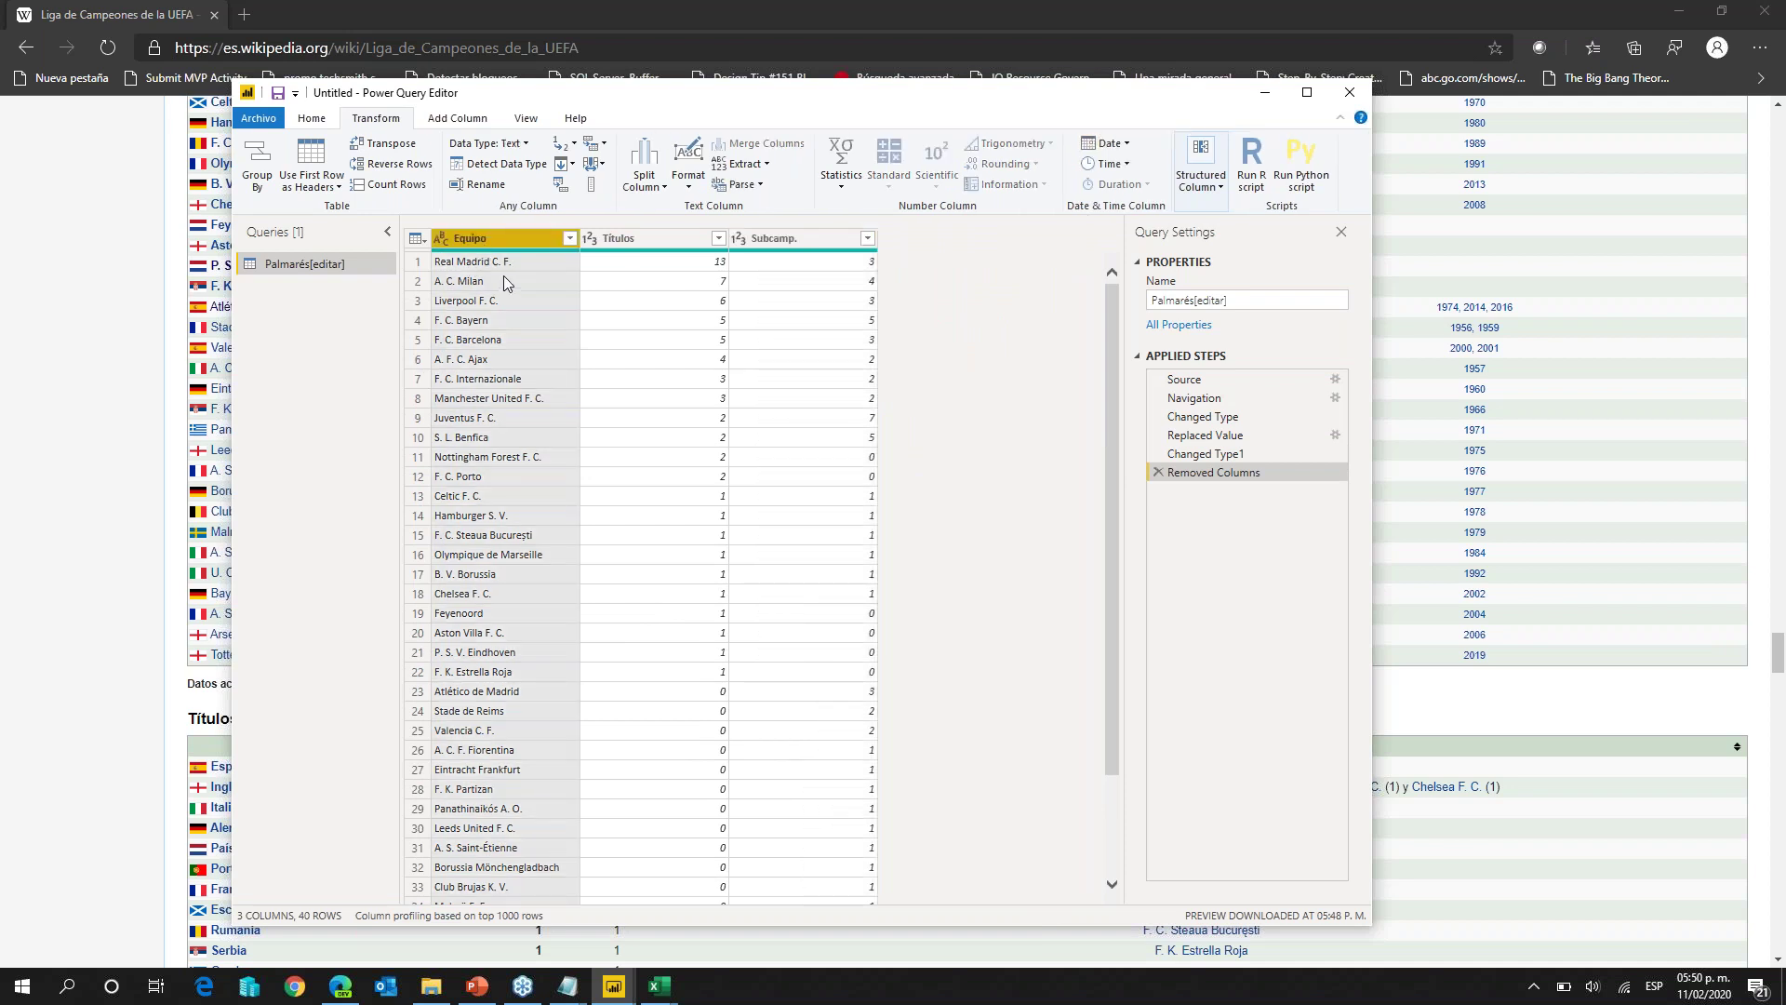
left_click(259, 118)
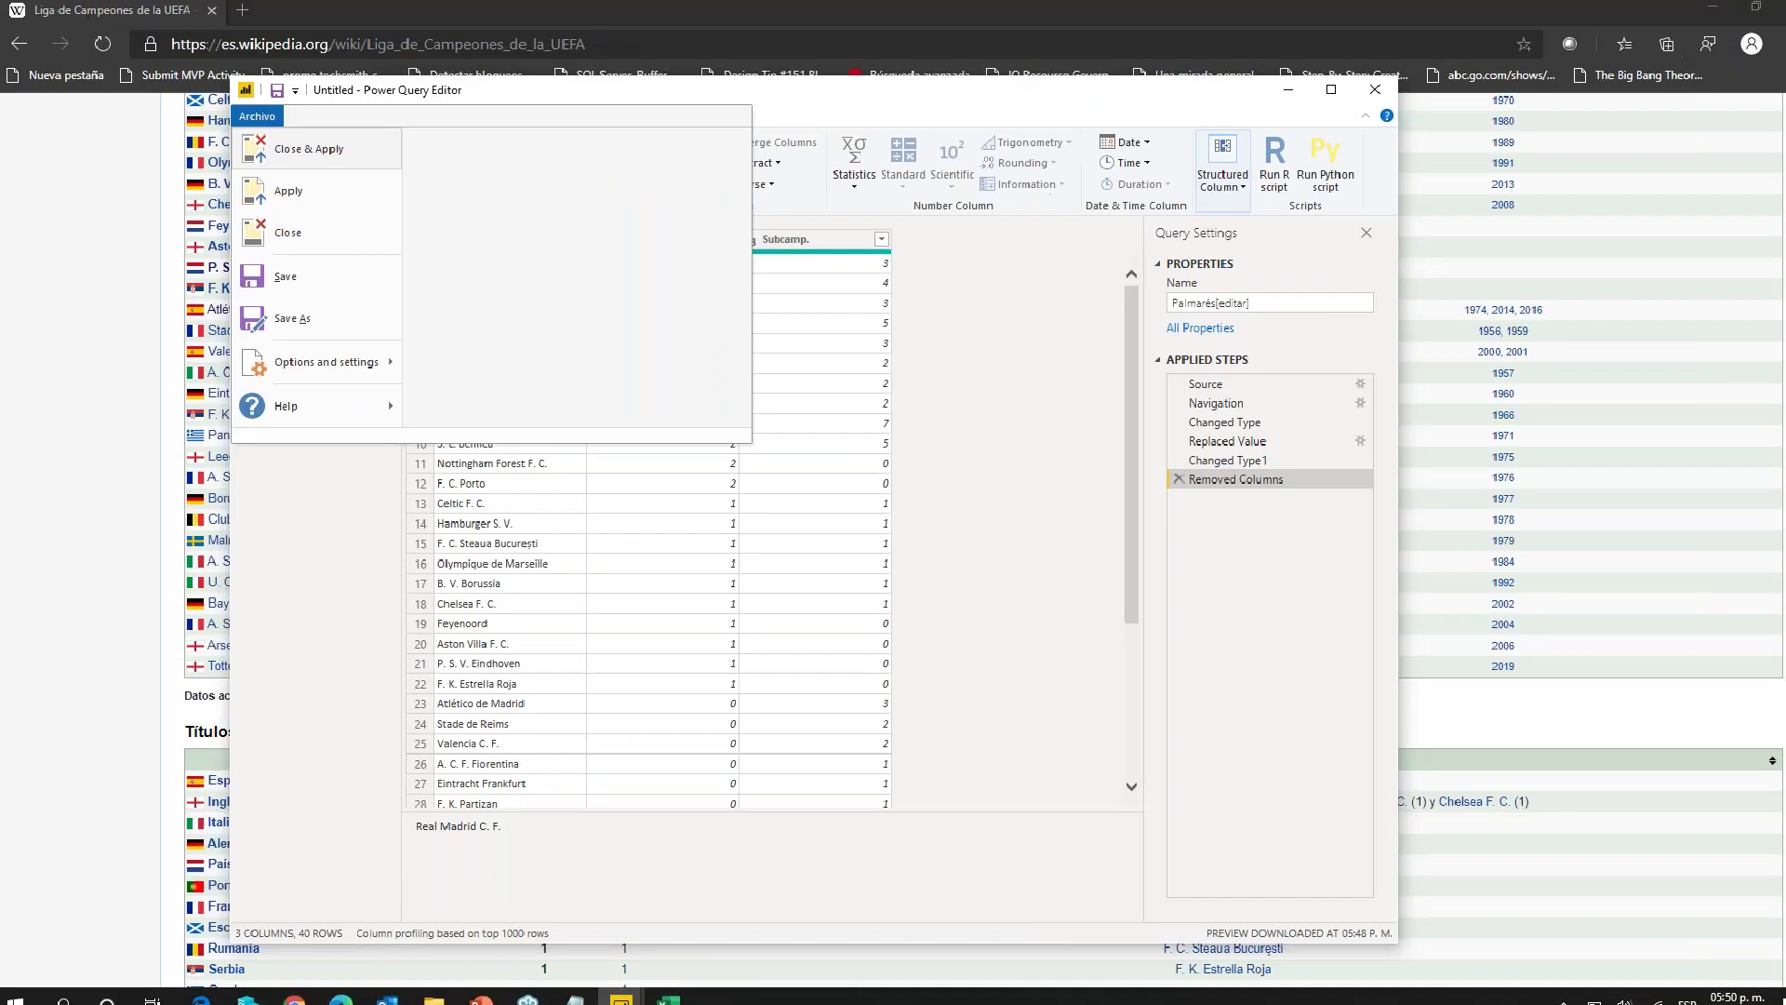
left_click(260, 119)
left_click(260, 119)
left_click(722, 403)
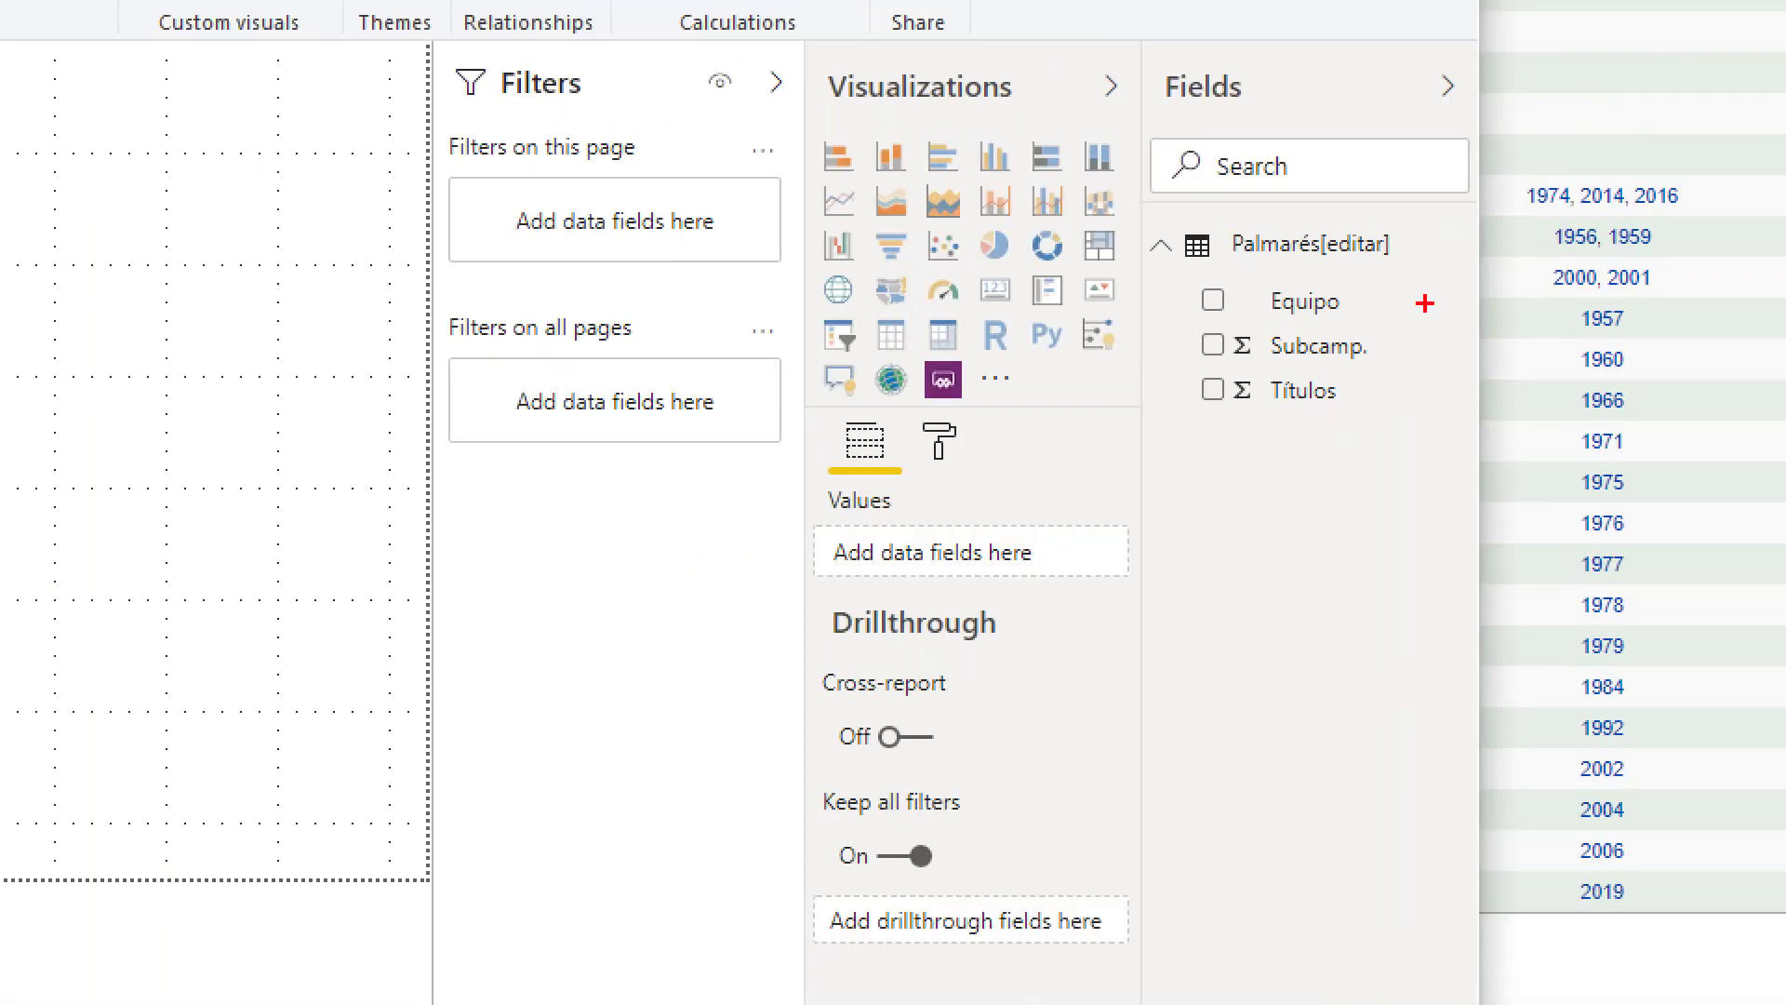
Step: Point out the Equipo, Títulos and Subcamp. fields of the Palmarés[editar] table
left_click_drag(1369, 300, 1414, 256)
left_click_drag(1343, 391, 1412, 477)
left_click_drag(1378, 345, 1448, 312)
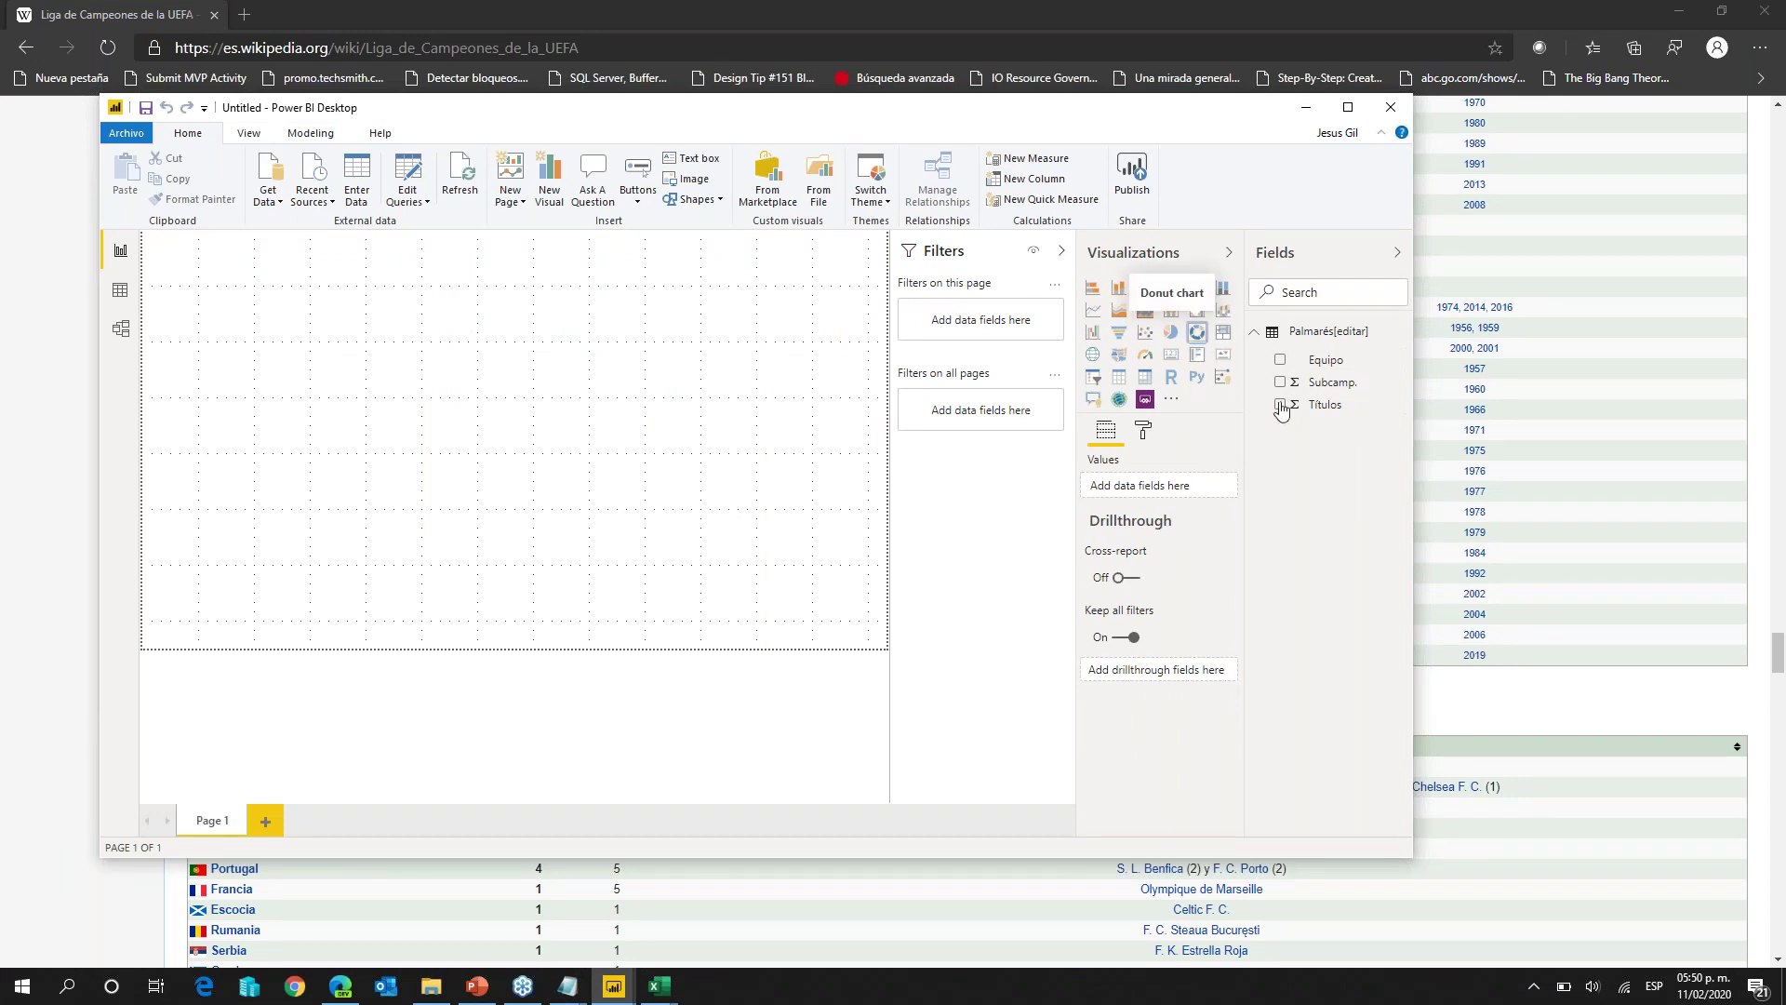
Step: Add an enlarged donut chart to the report page with Equipo as legend and Títulos as values
left_click(1196, 333)
left_click_drag(308, 391, 605, 577)
left_click(1280, 359)
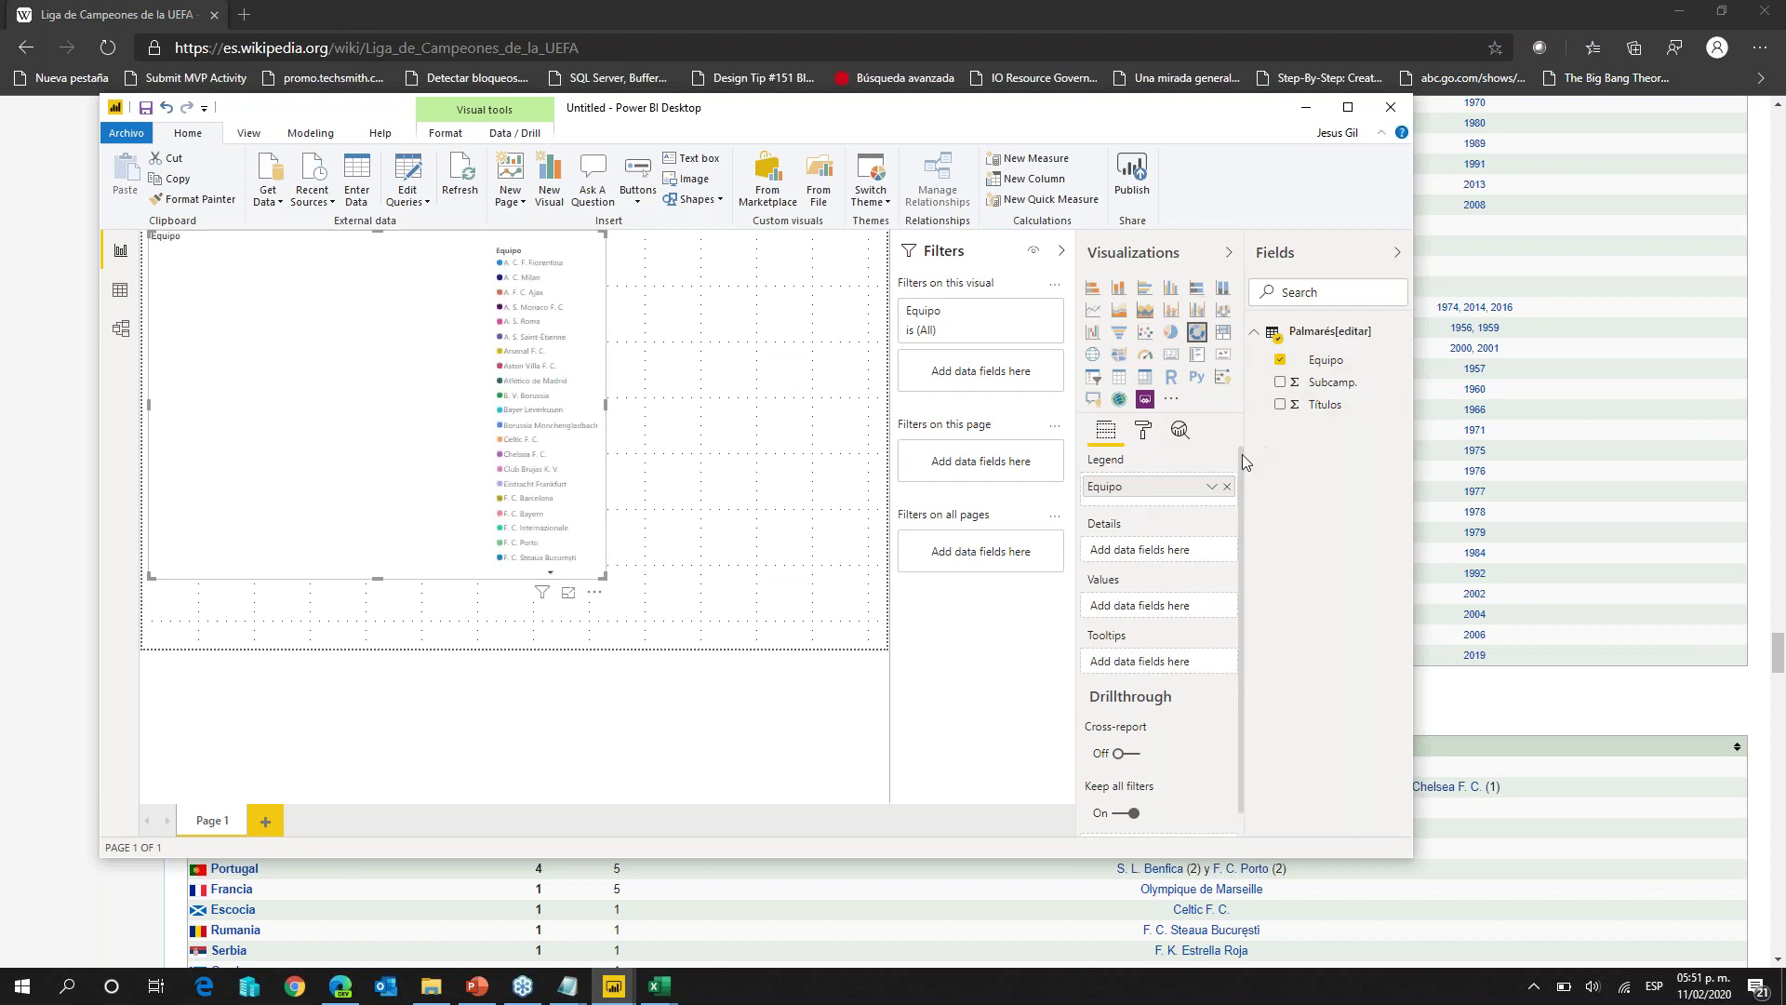
left_click_drag(1323, 404, 1159, 612)
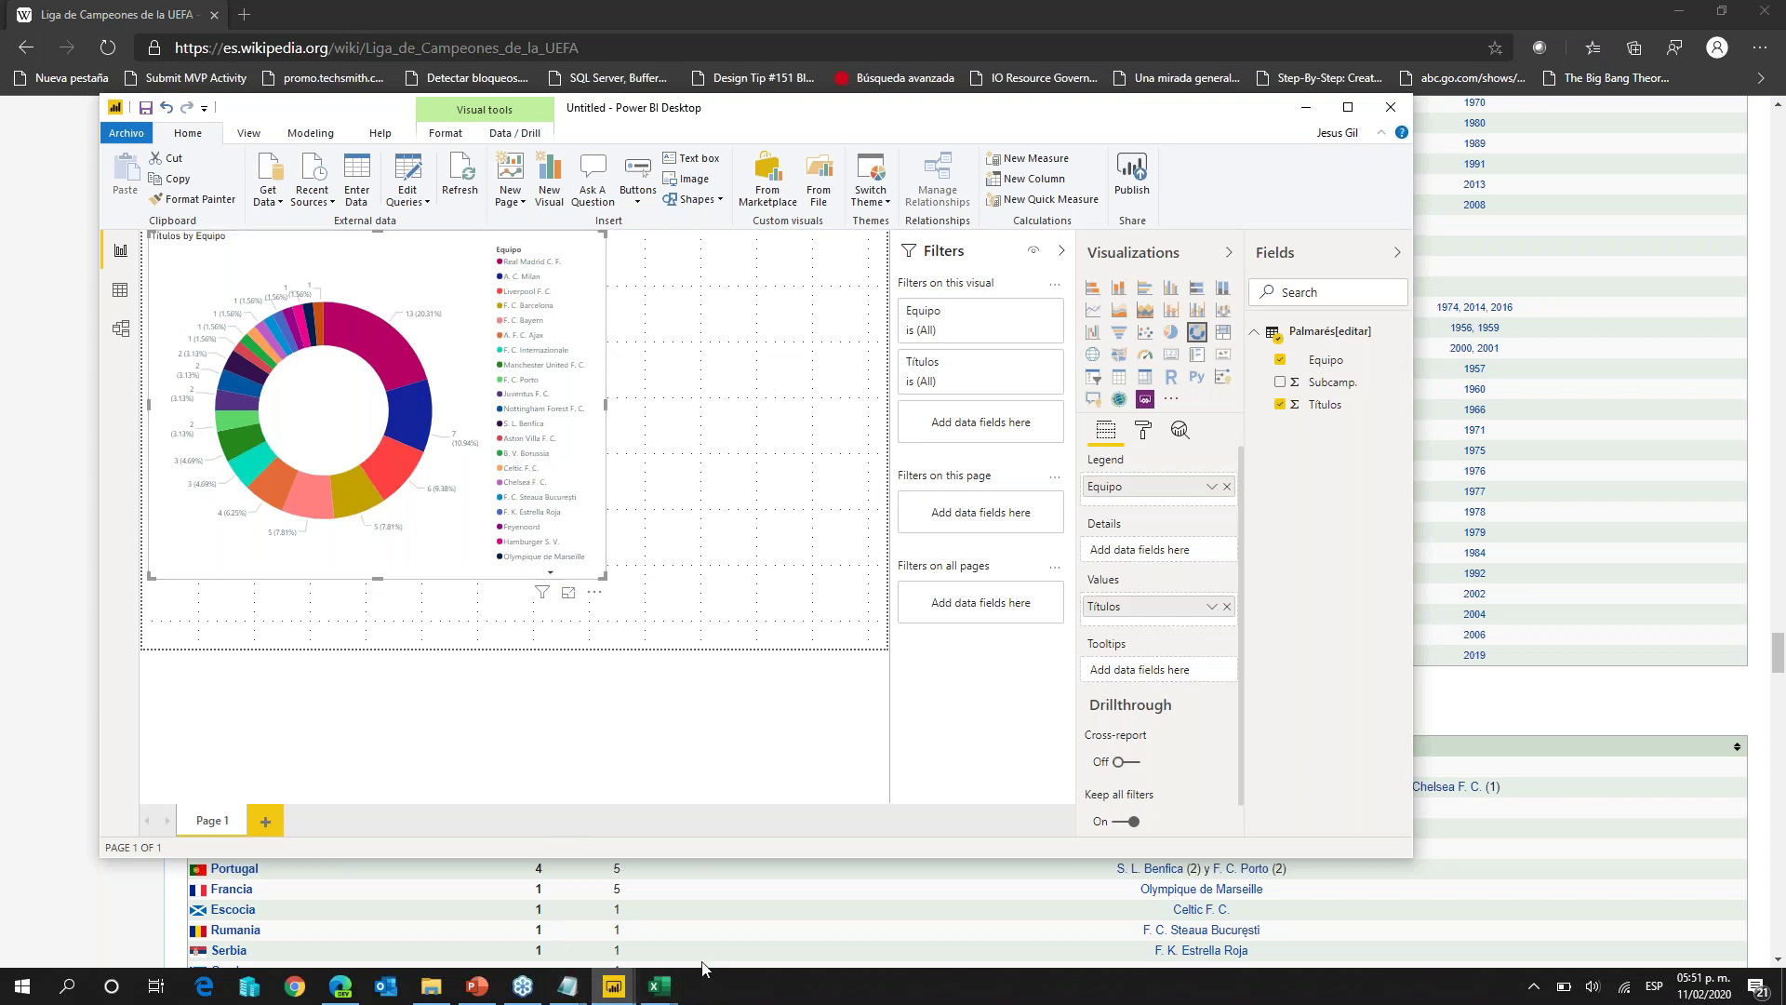
Step: Switch to the Libro1 workbook in Excel and look over the rows of the Palmarés table on Hoja1
left_click(660, 987)
left_click(677, 891)
left_click(177, 330)
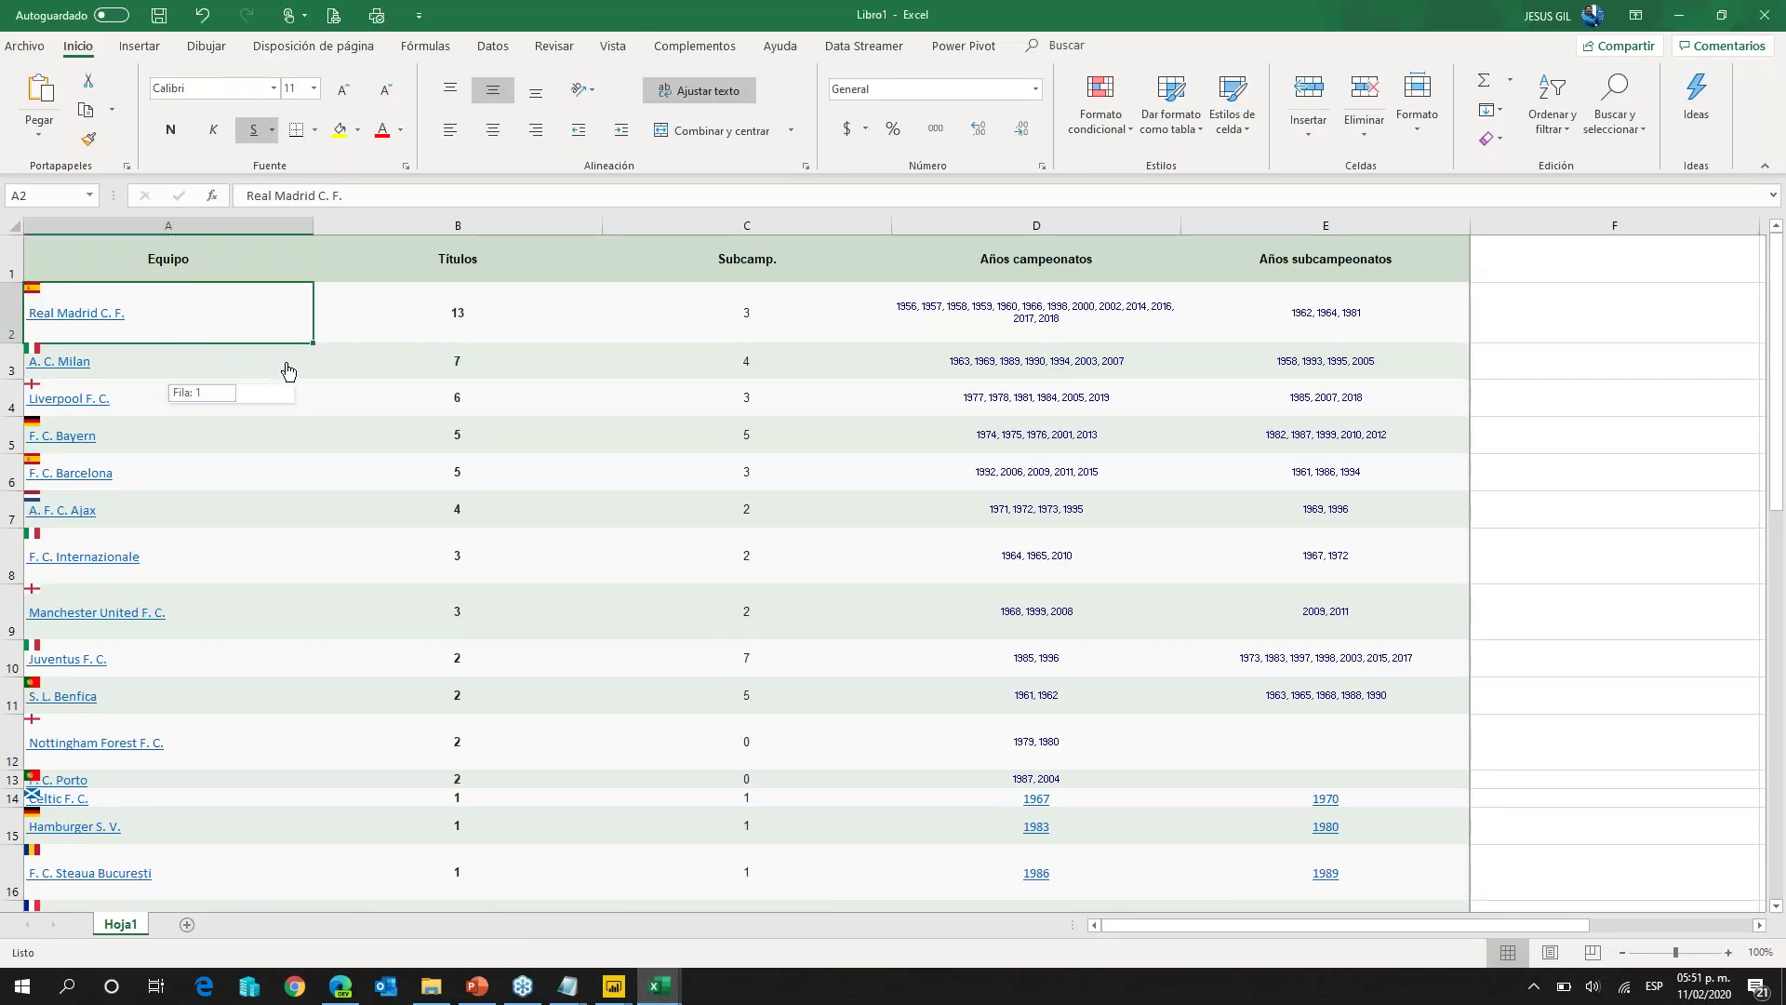
scroll(311, 468, "down", 1)
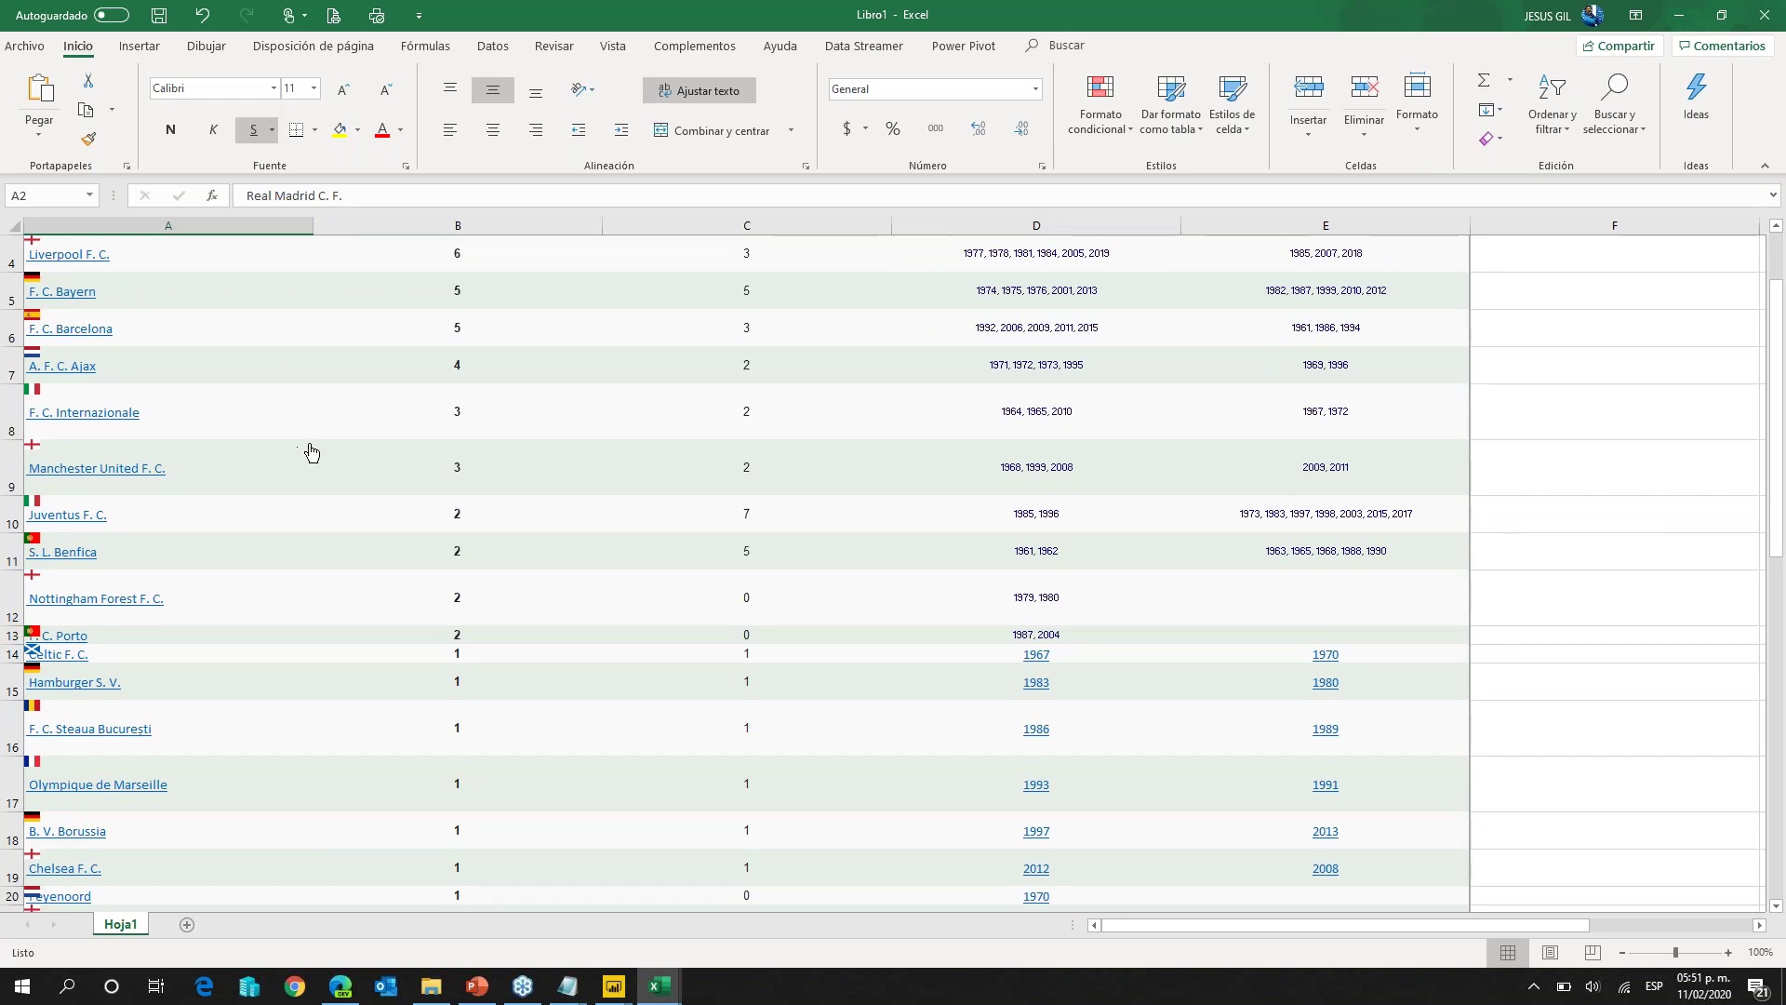
scroll(310, 449, "up", 1)
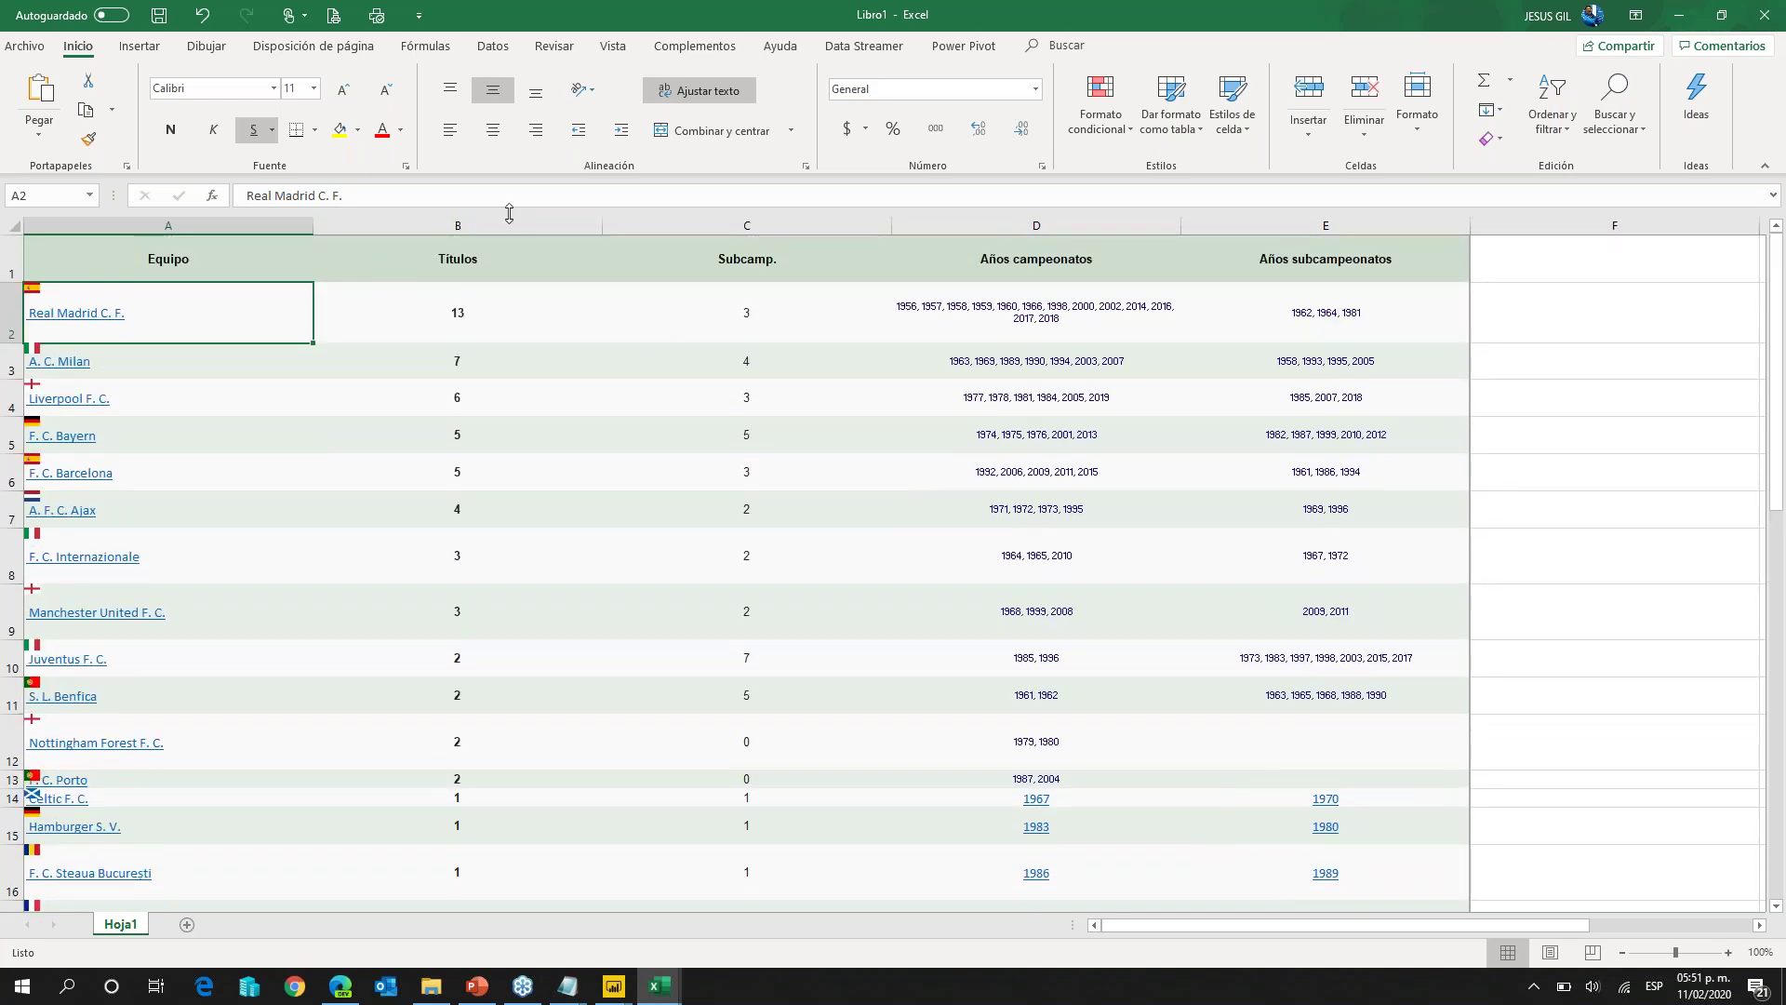
Step: Delete columns B to E, Títulos through Años subcampeonatos, from Hoja1 and select cell B2
left_click_drag(446, 226, 1265, 212)
right_click(1288, 244)
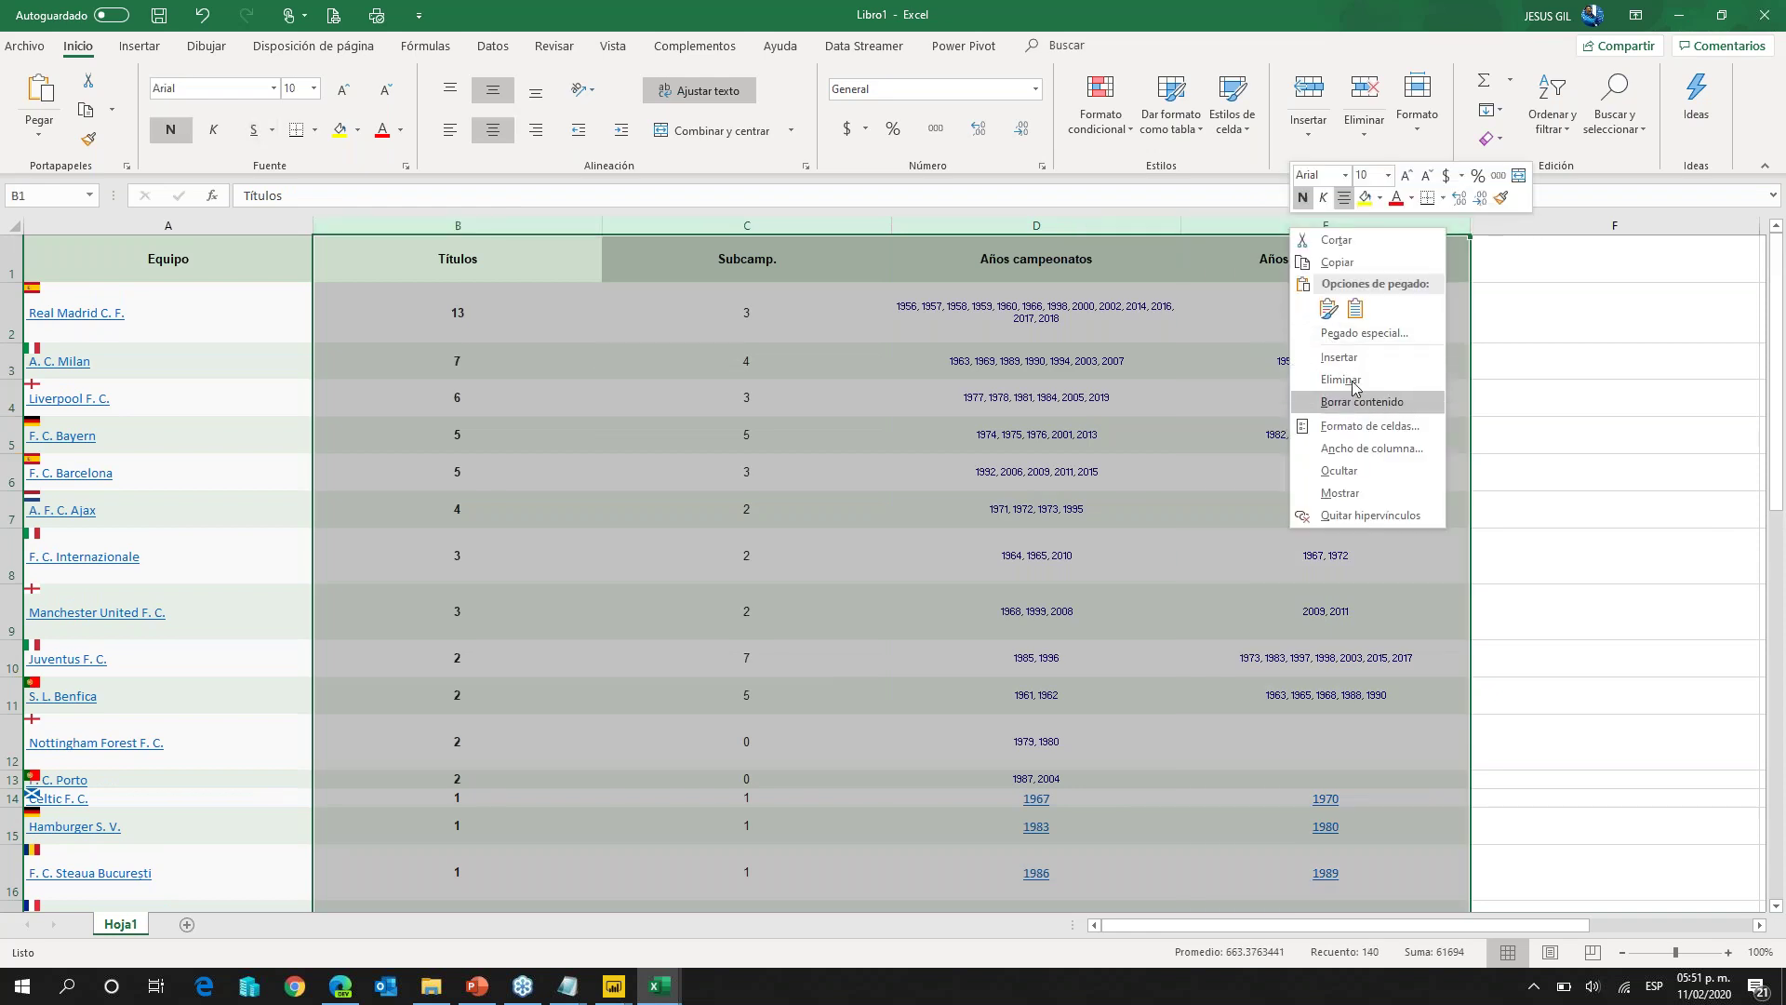
key("Escape")
key("ctrl+minus")
left_click(370, 264)
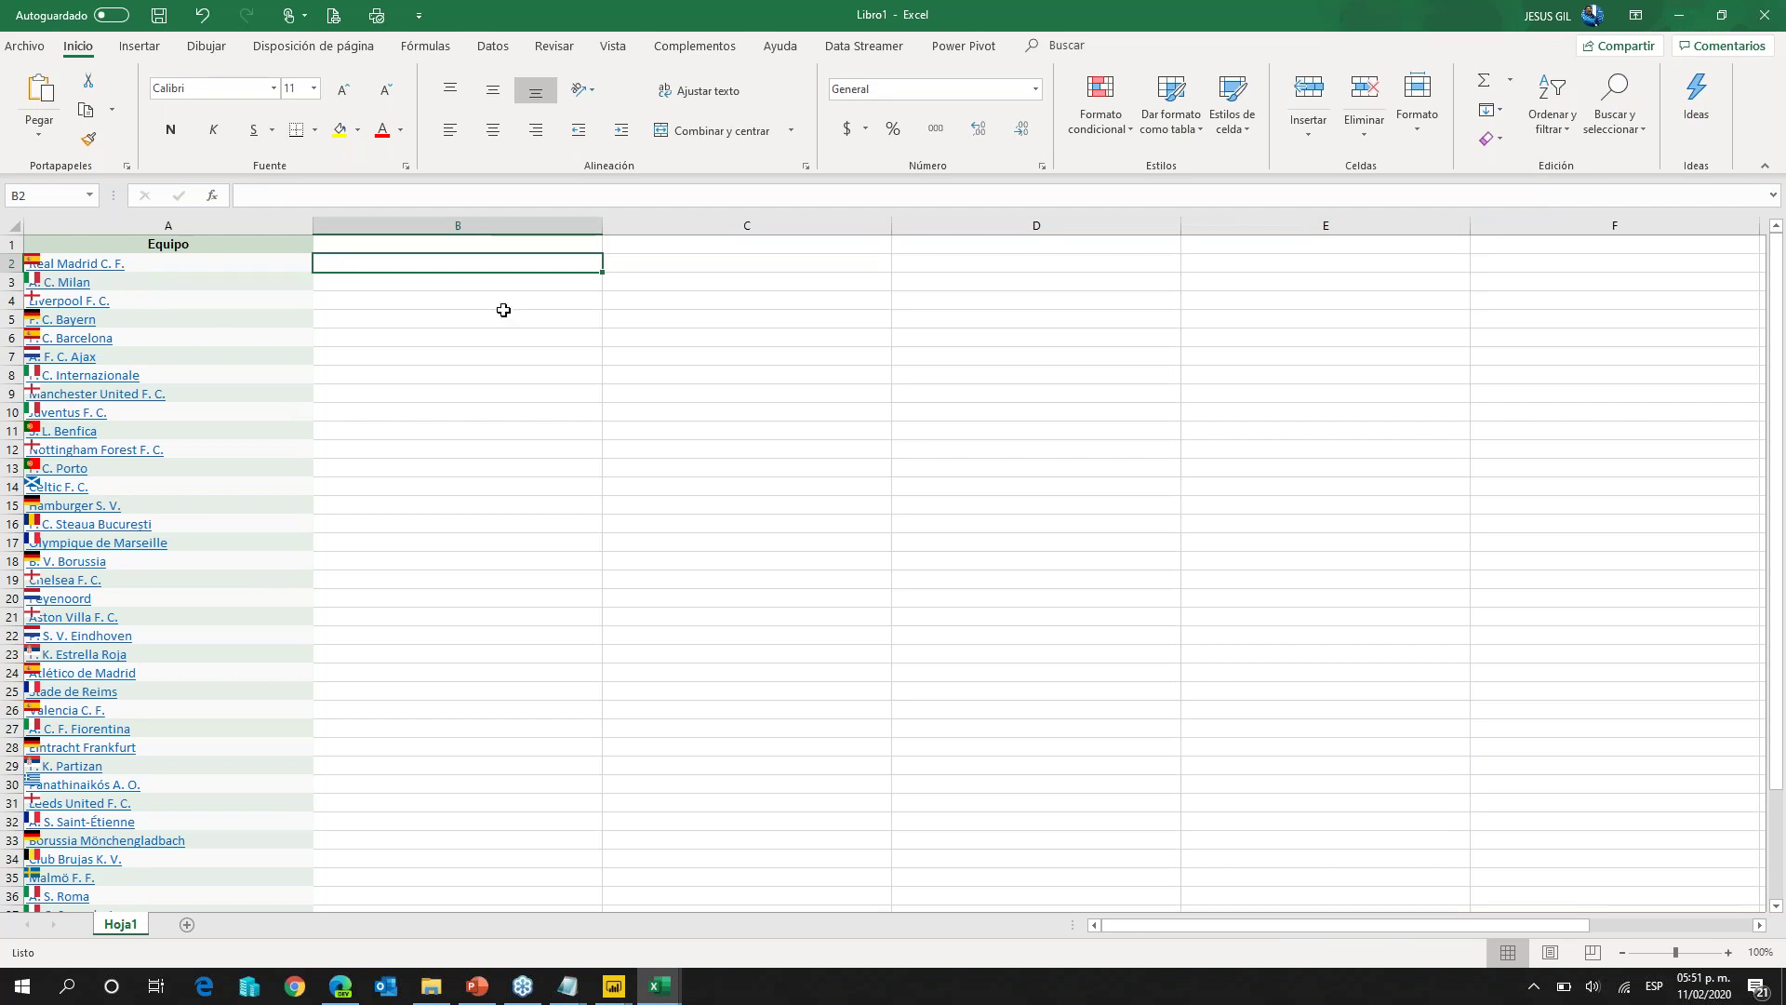
Step: Enter the header Pais in cell B1, beside Equipo
key("Up")
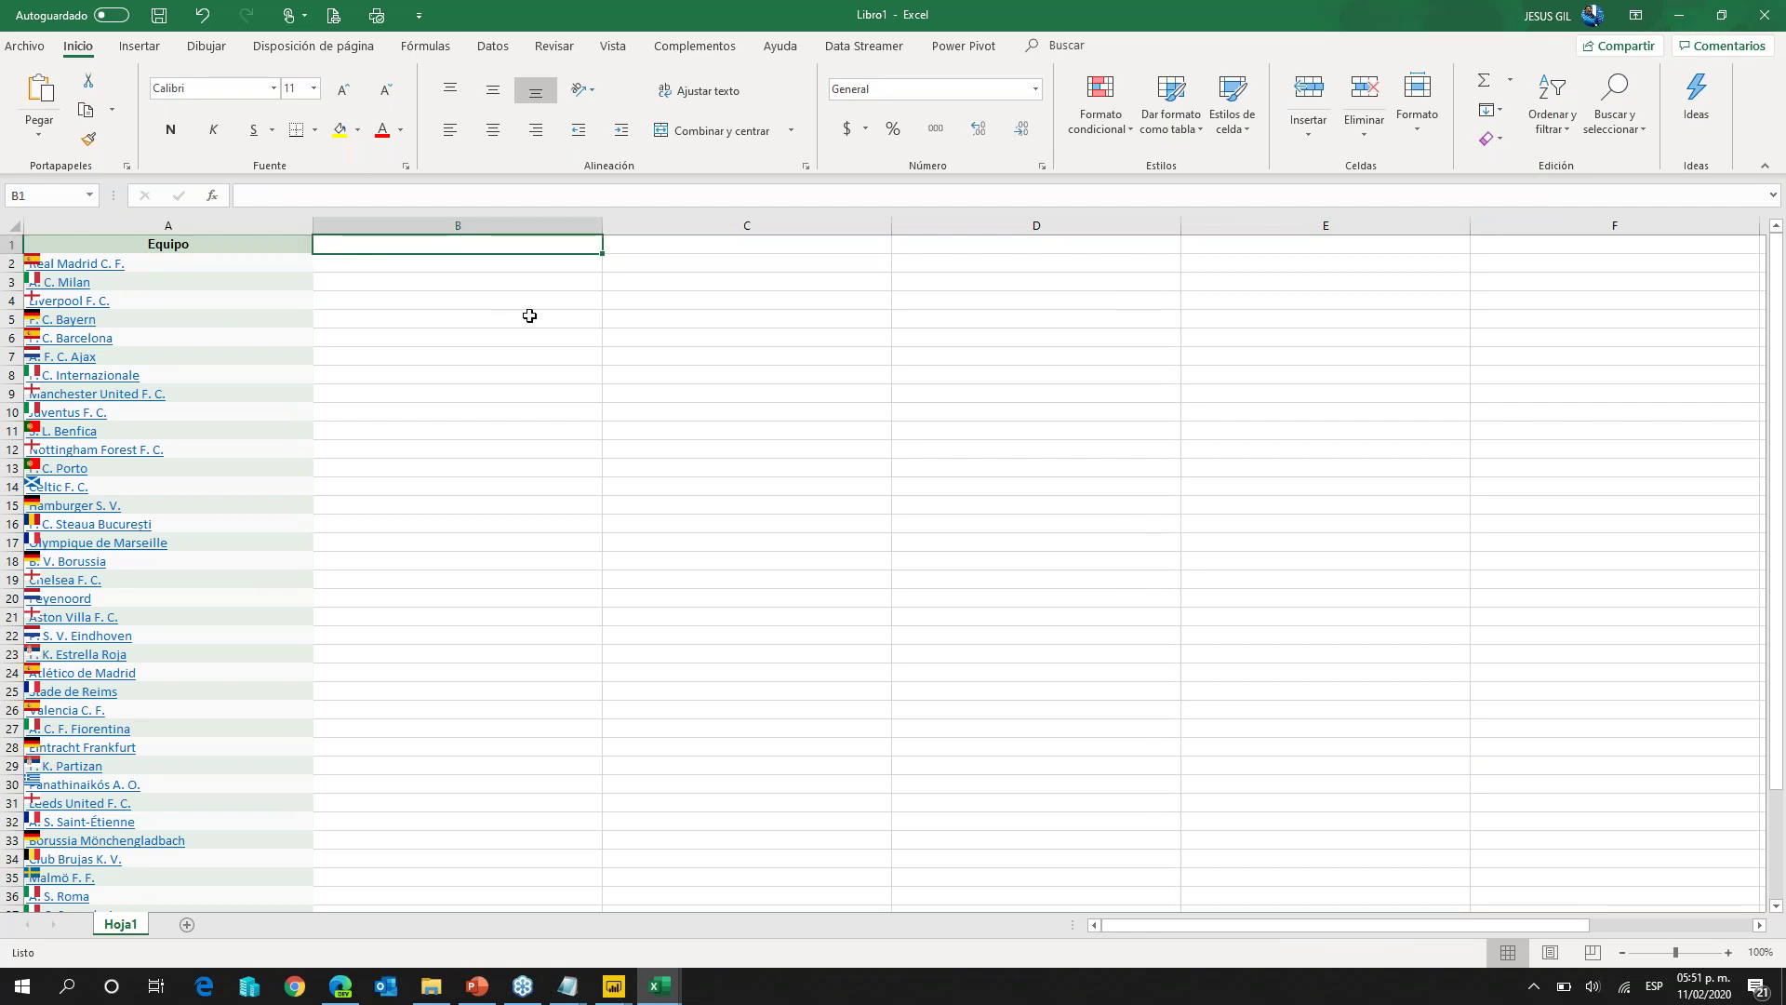
type("Pzis")
type("a")
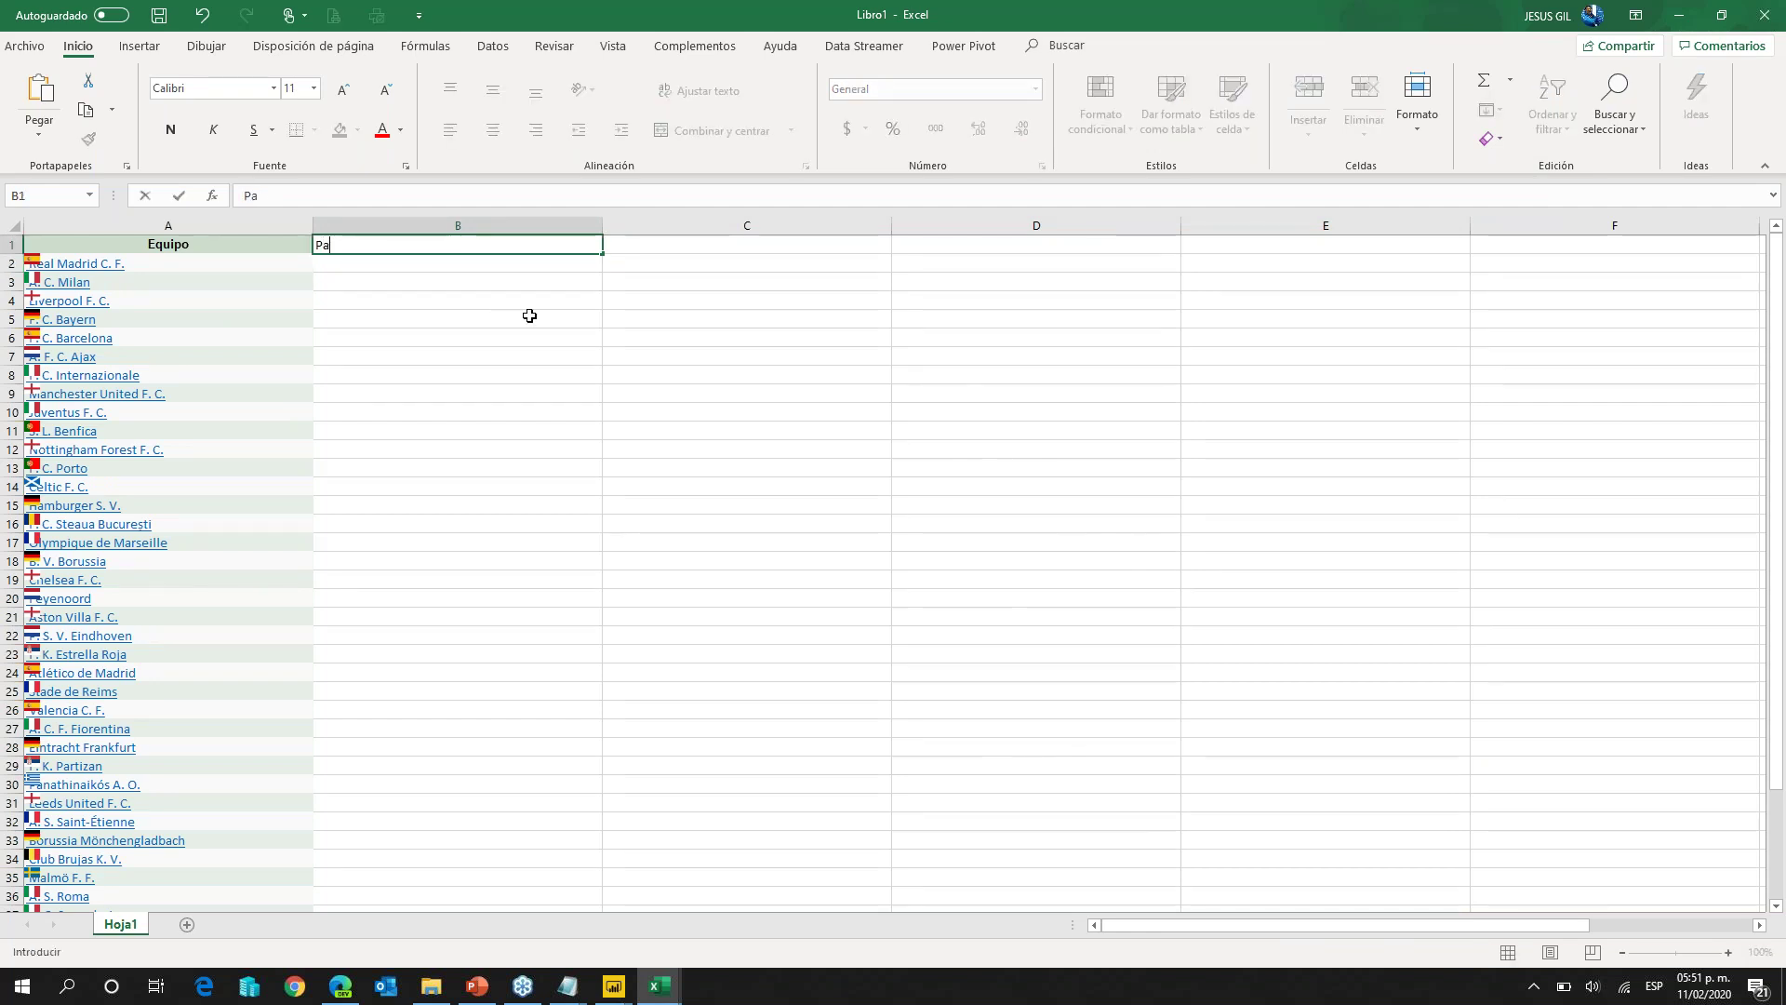
type("is")
key("Return")
Step: Enter España, Italia and Inglaterra in cells B2 to B4 as the countries of the first three teams
type("España")
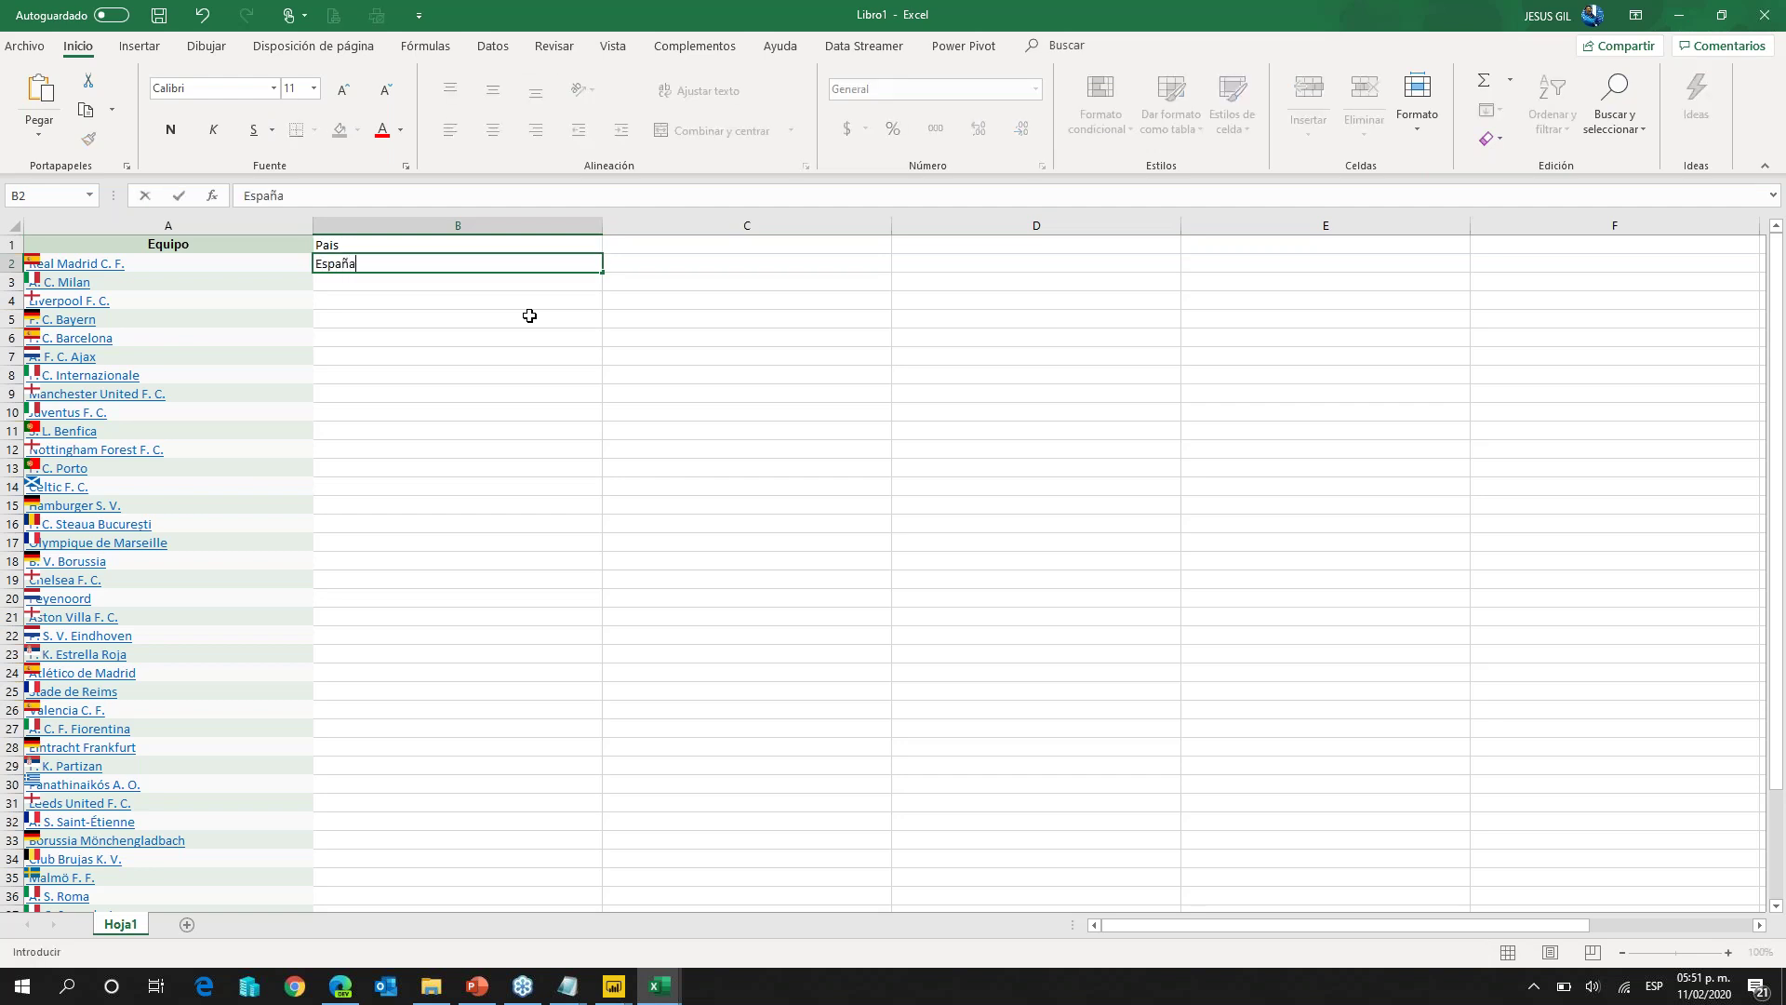
key("Return")
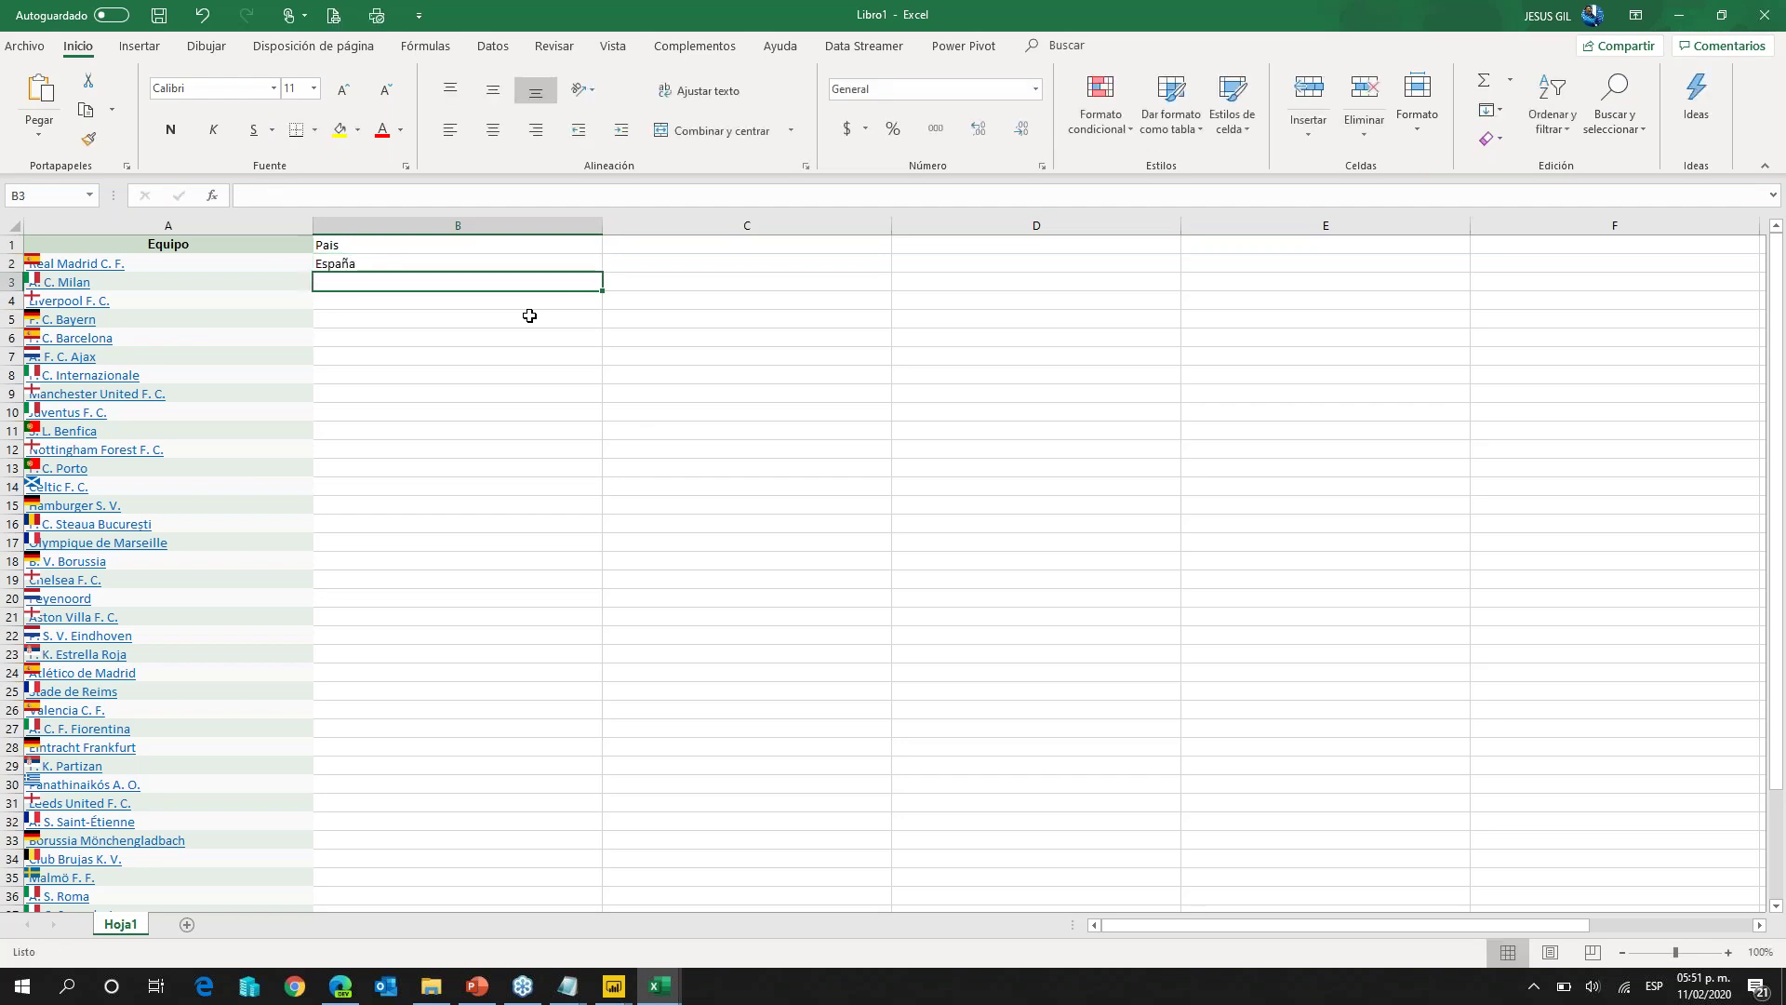
type("Italia")
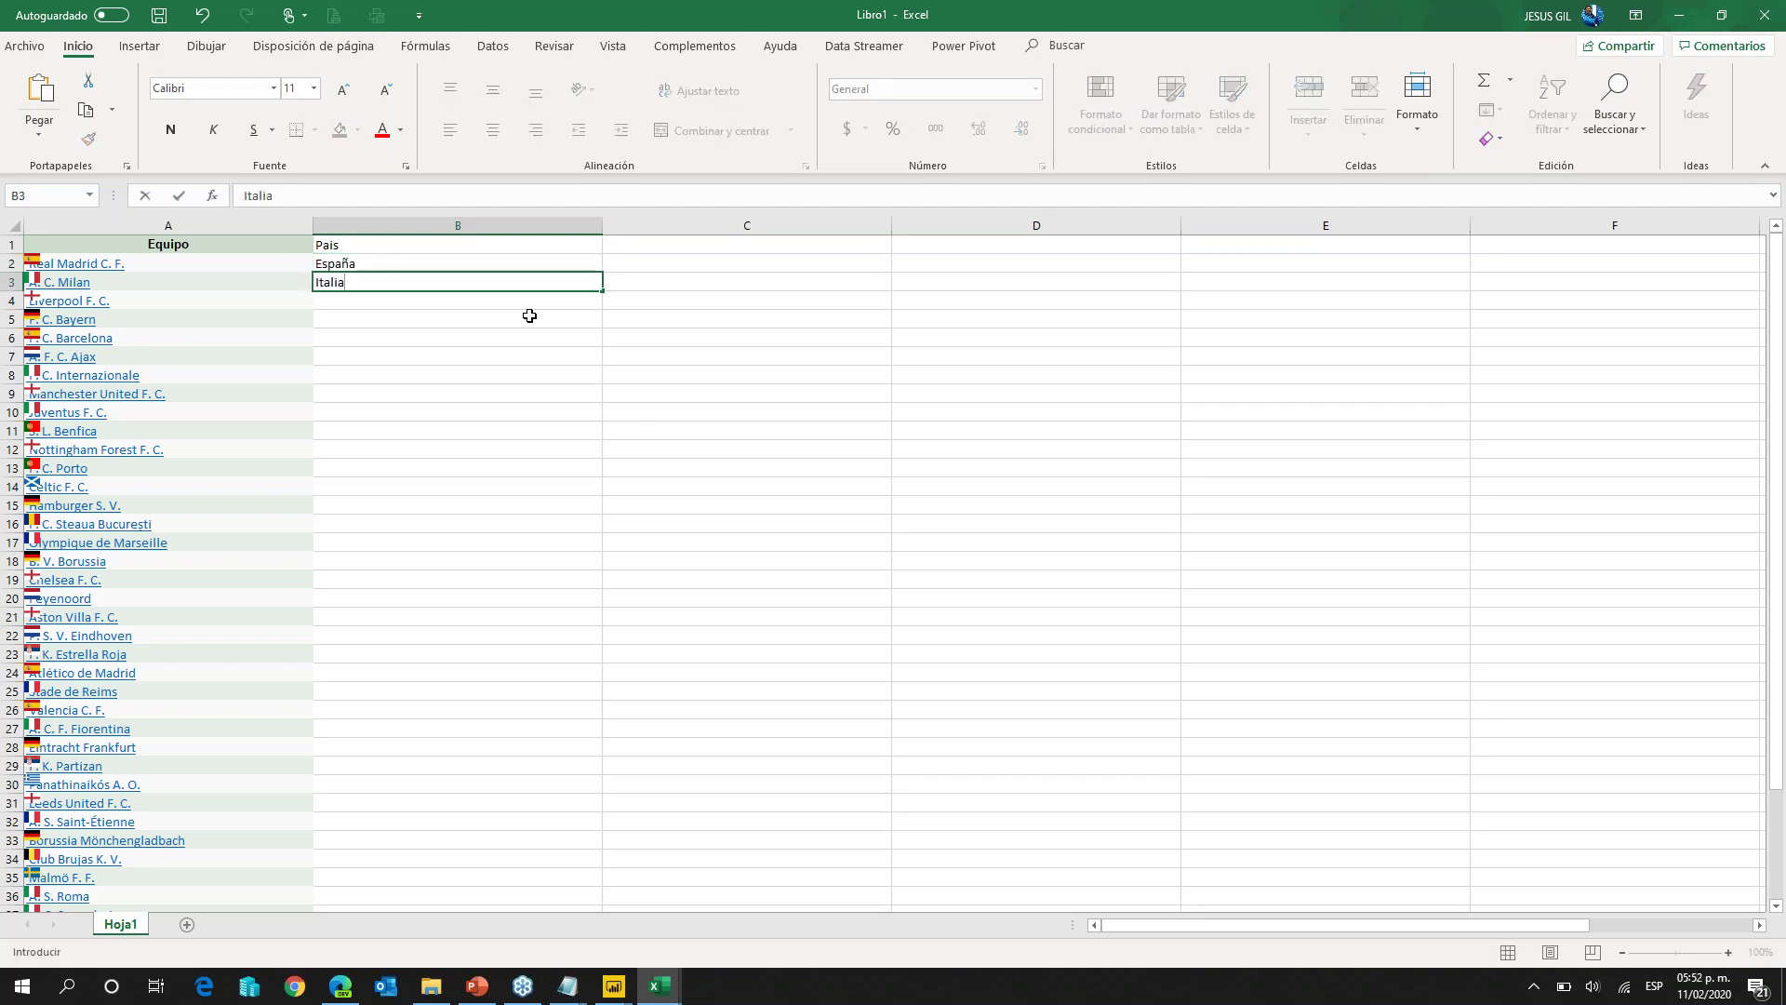
key("Return")
type("Inglater")
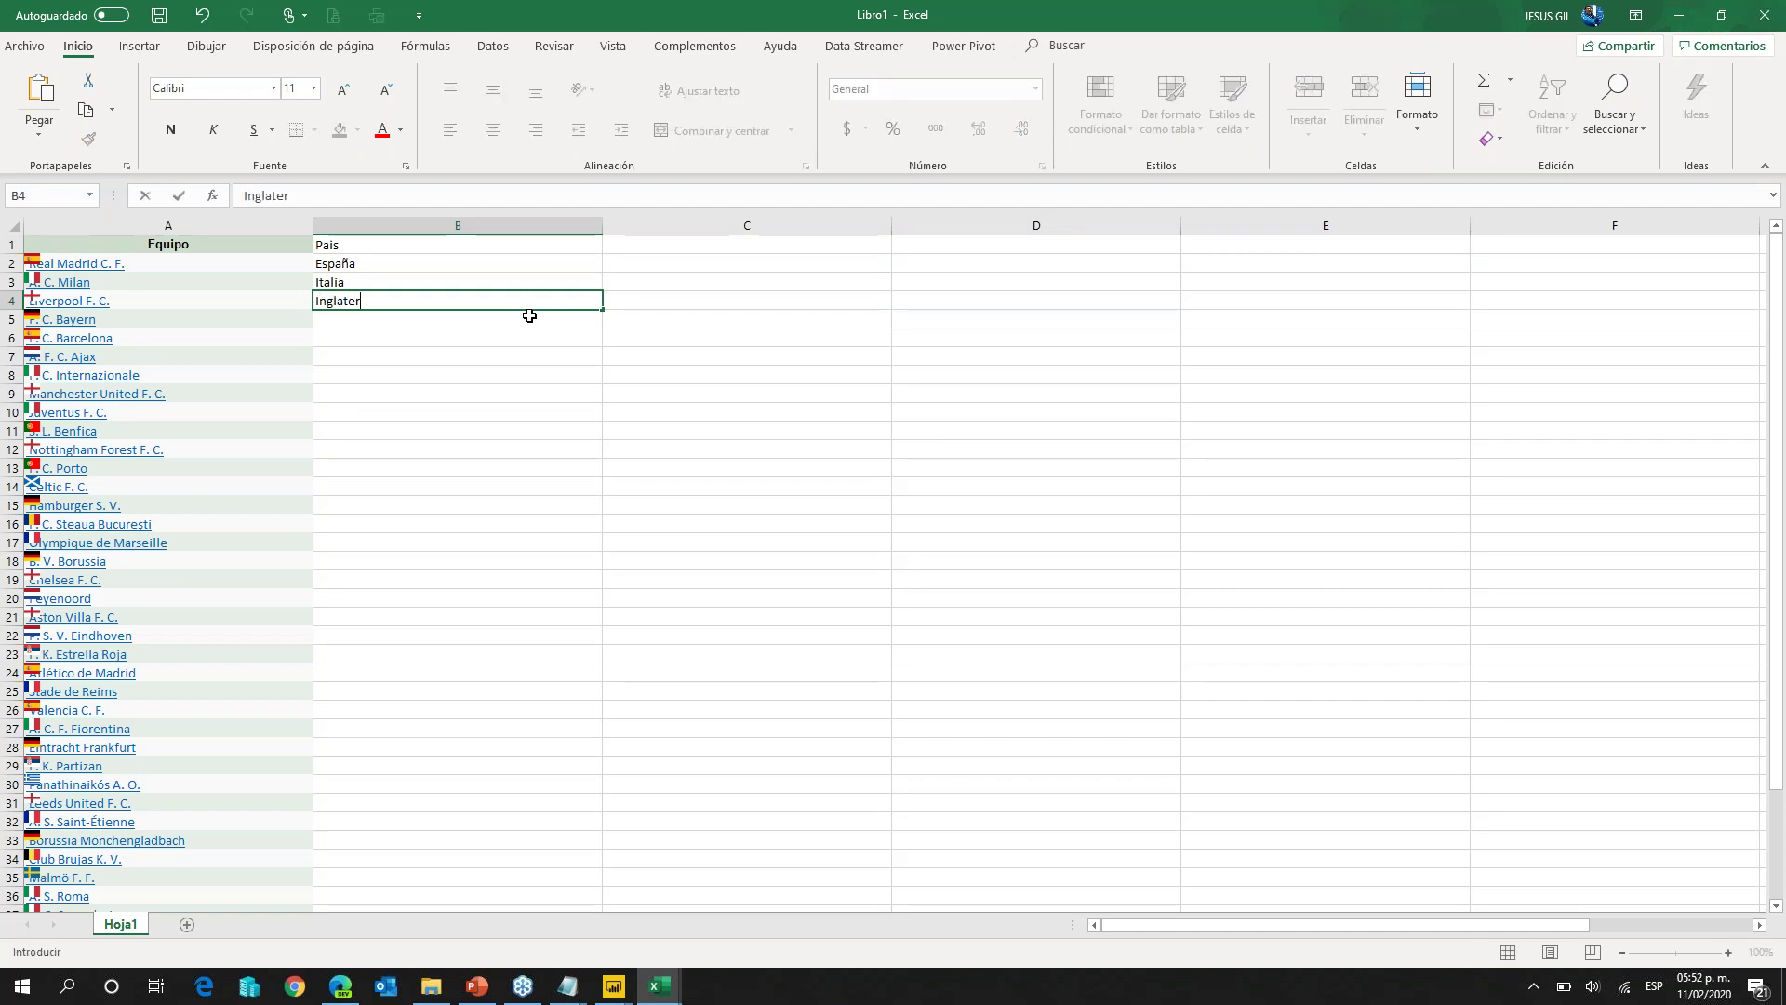
type("ra")
key("Return")
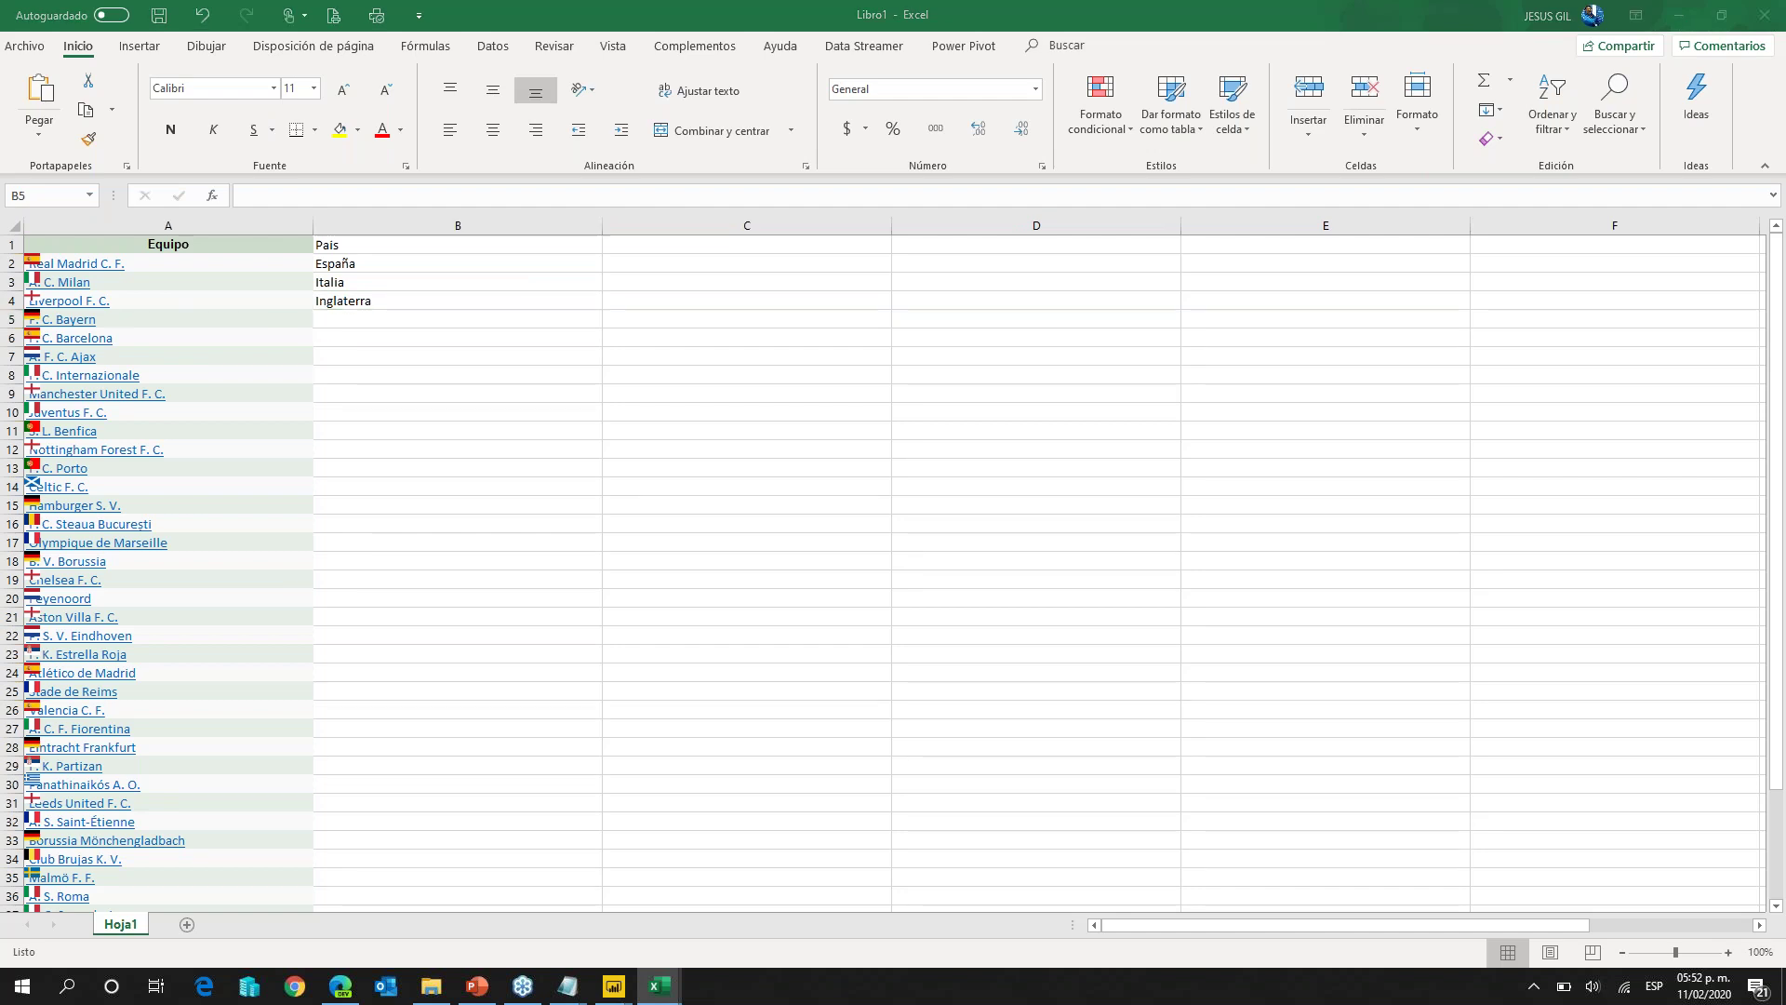
key("alt+Tab")
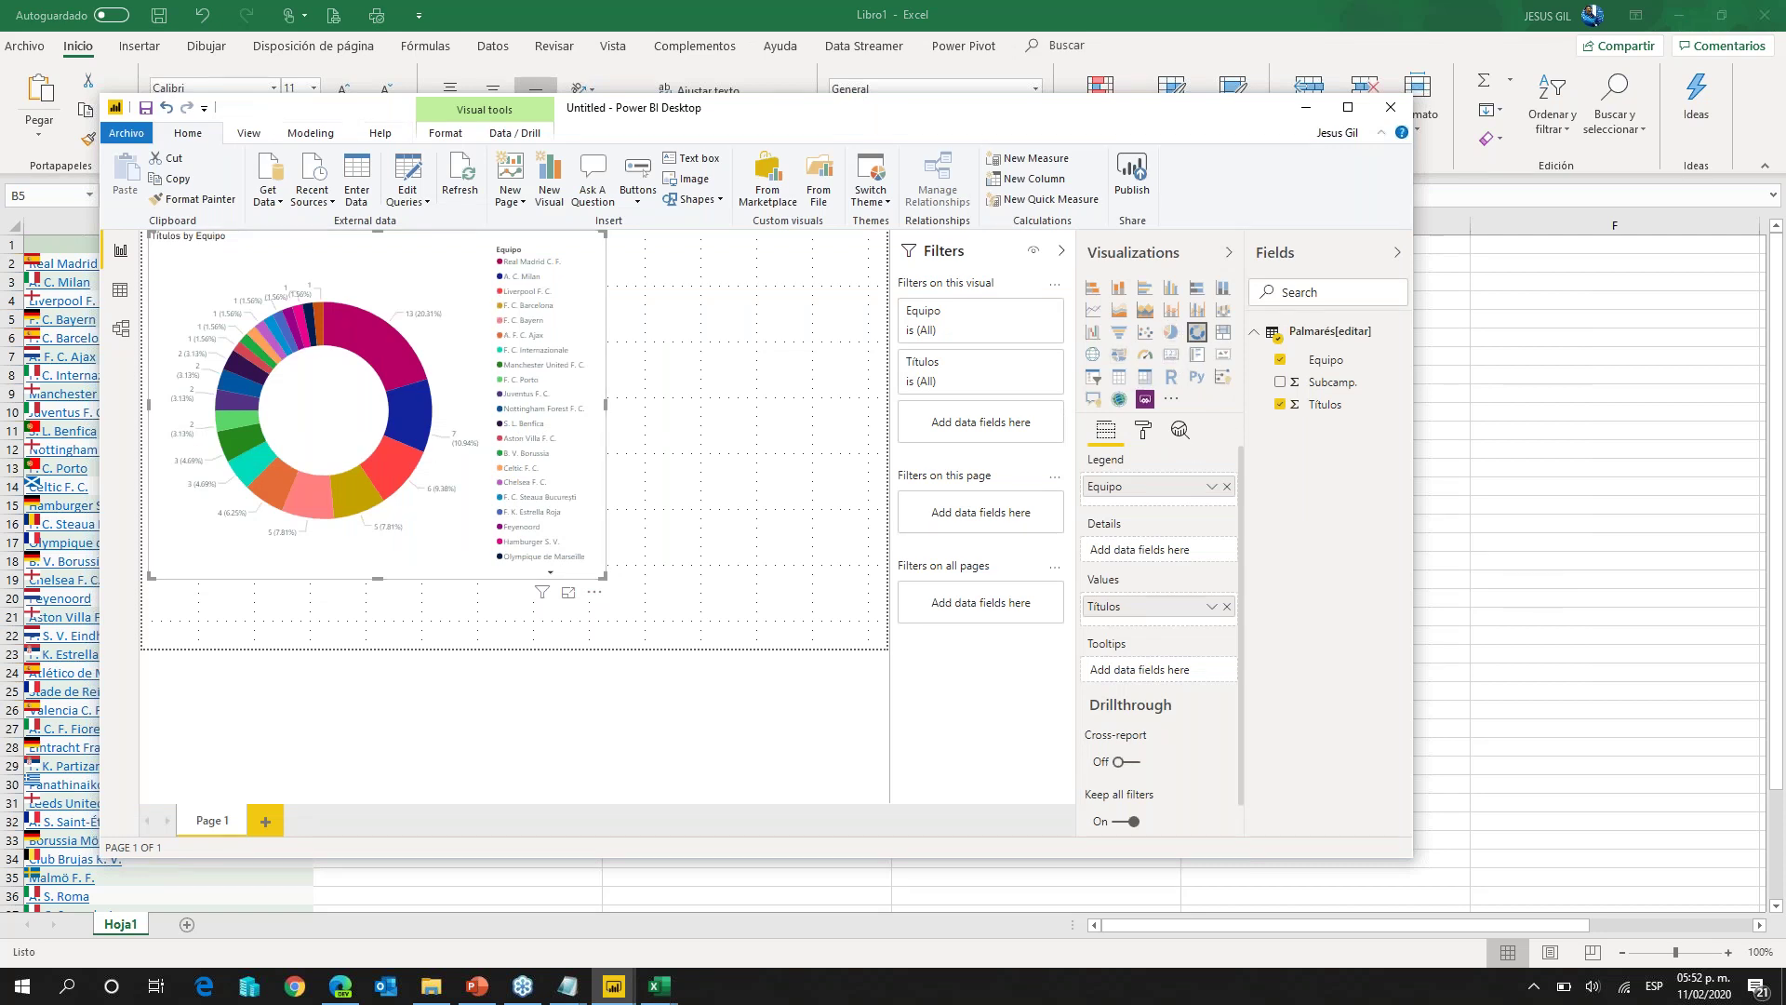
key("alt+Tab")
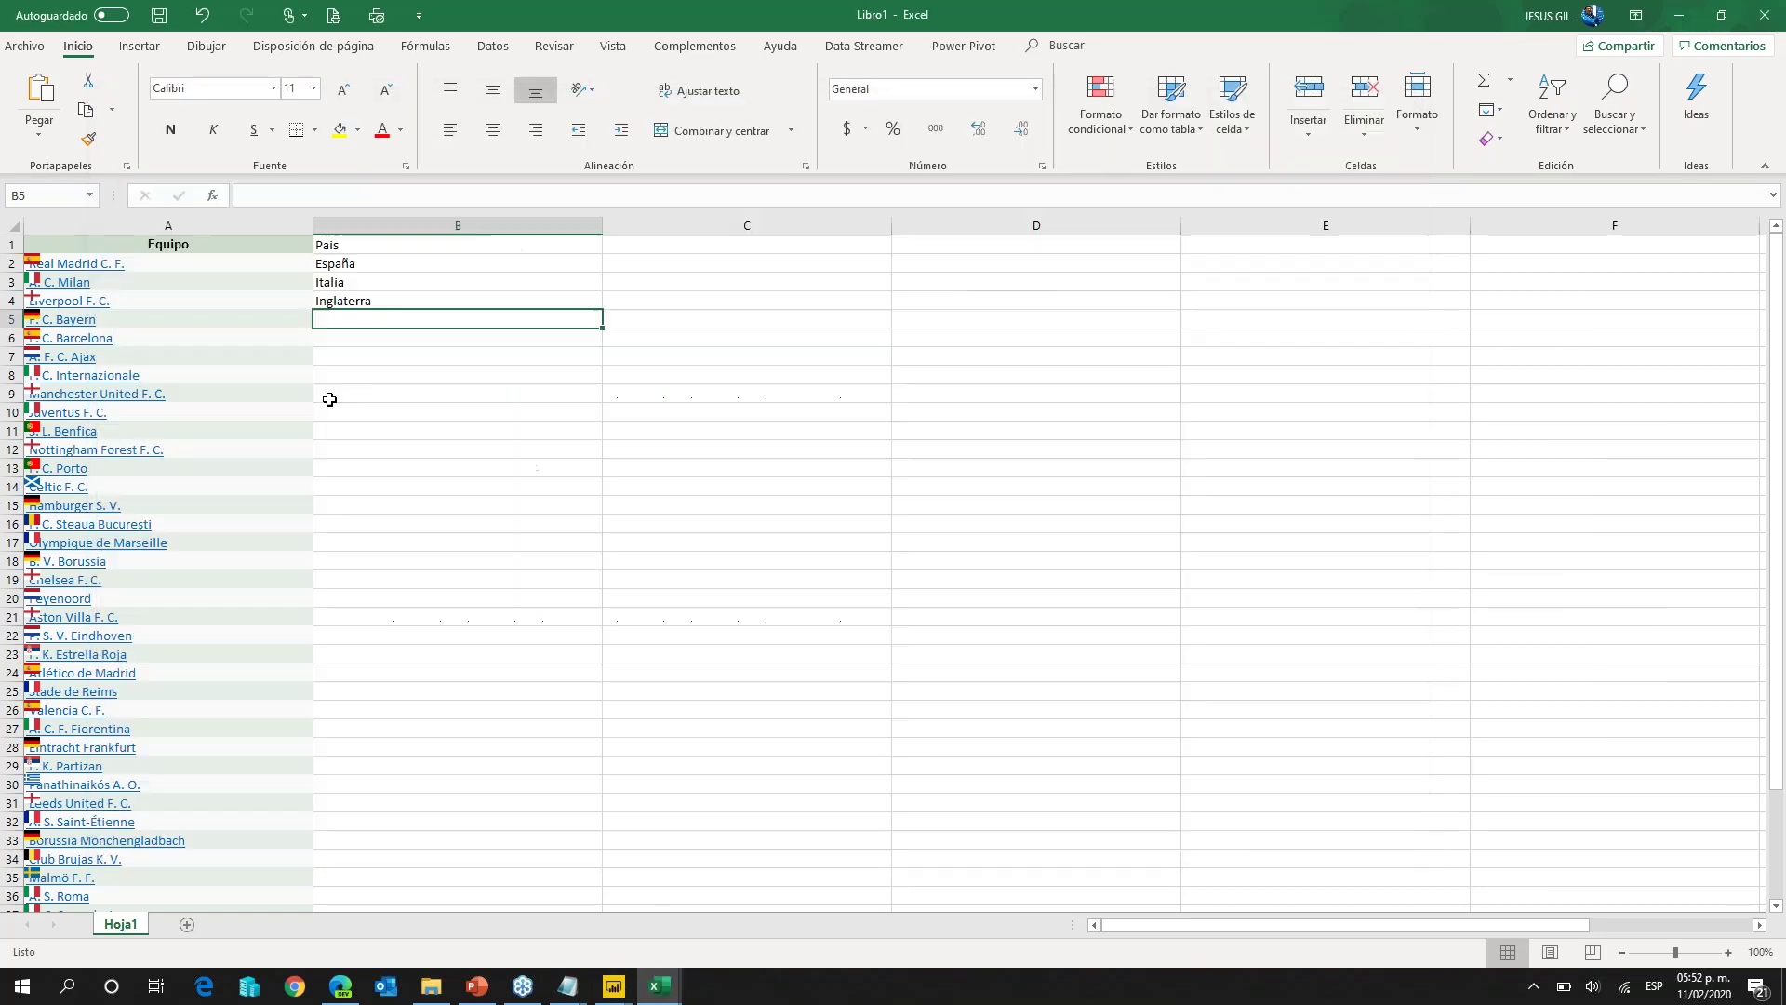
Step: Copy the team and country cells A2:B41, without the header row
left_click(354, 263)
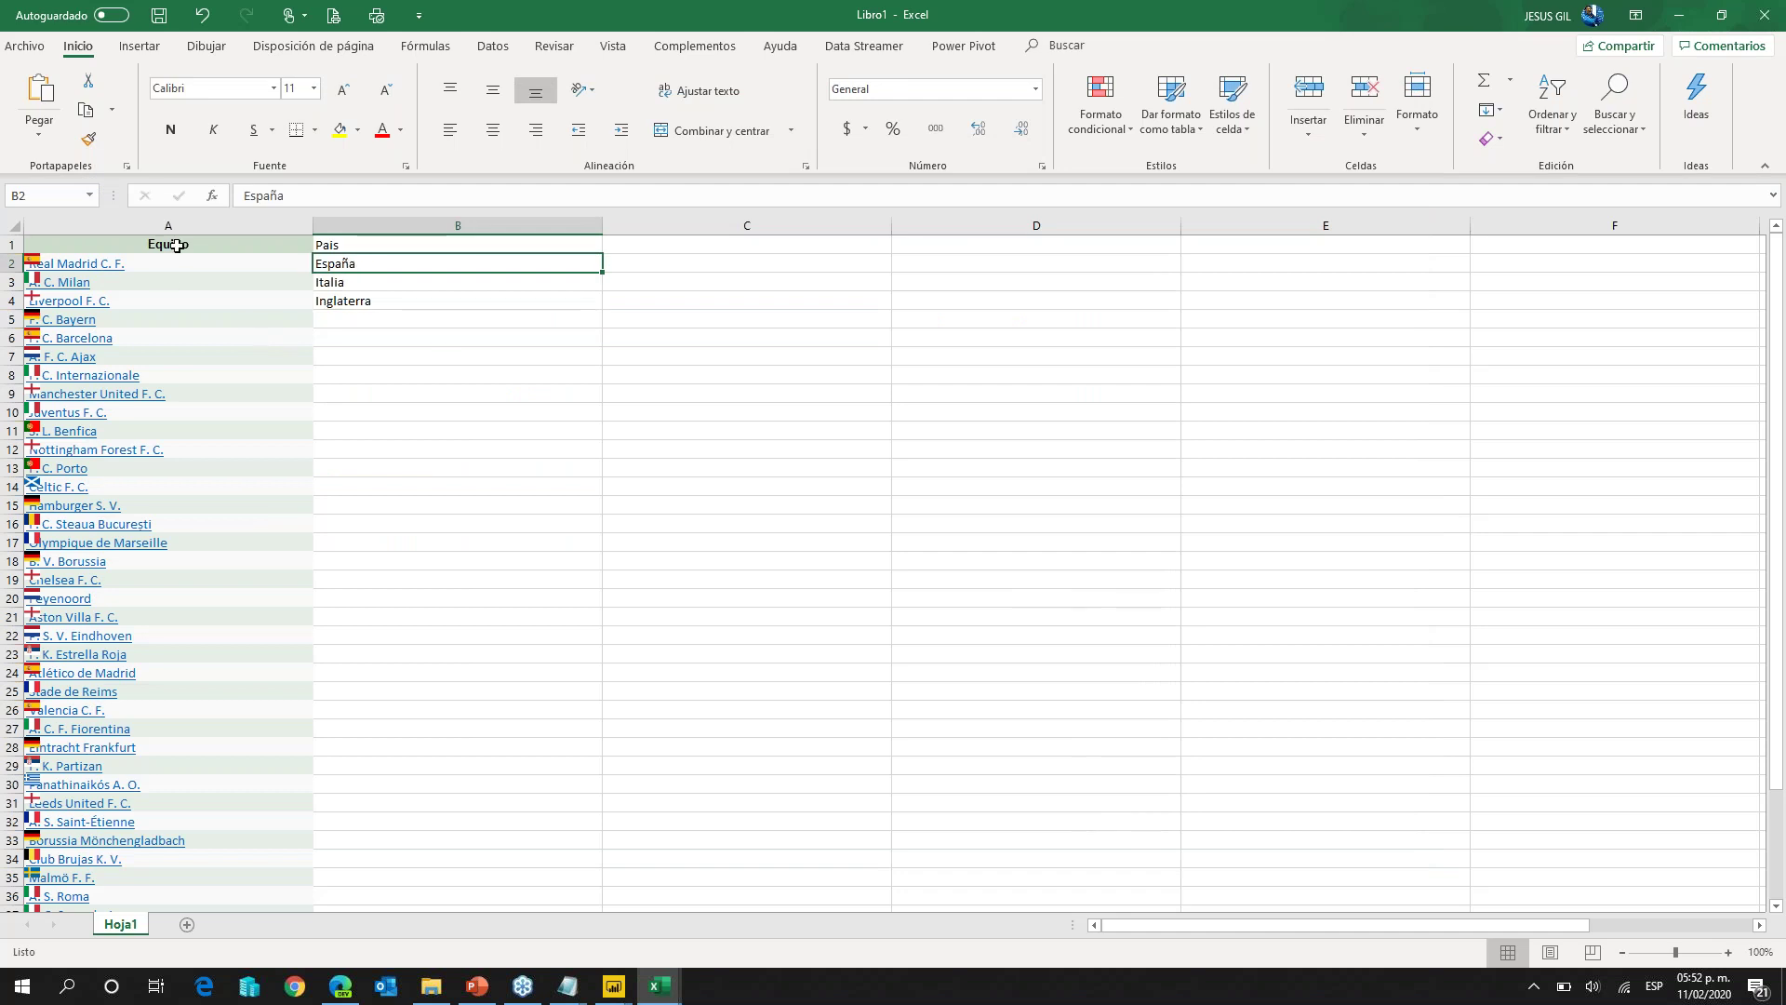
key("Left")
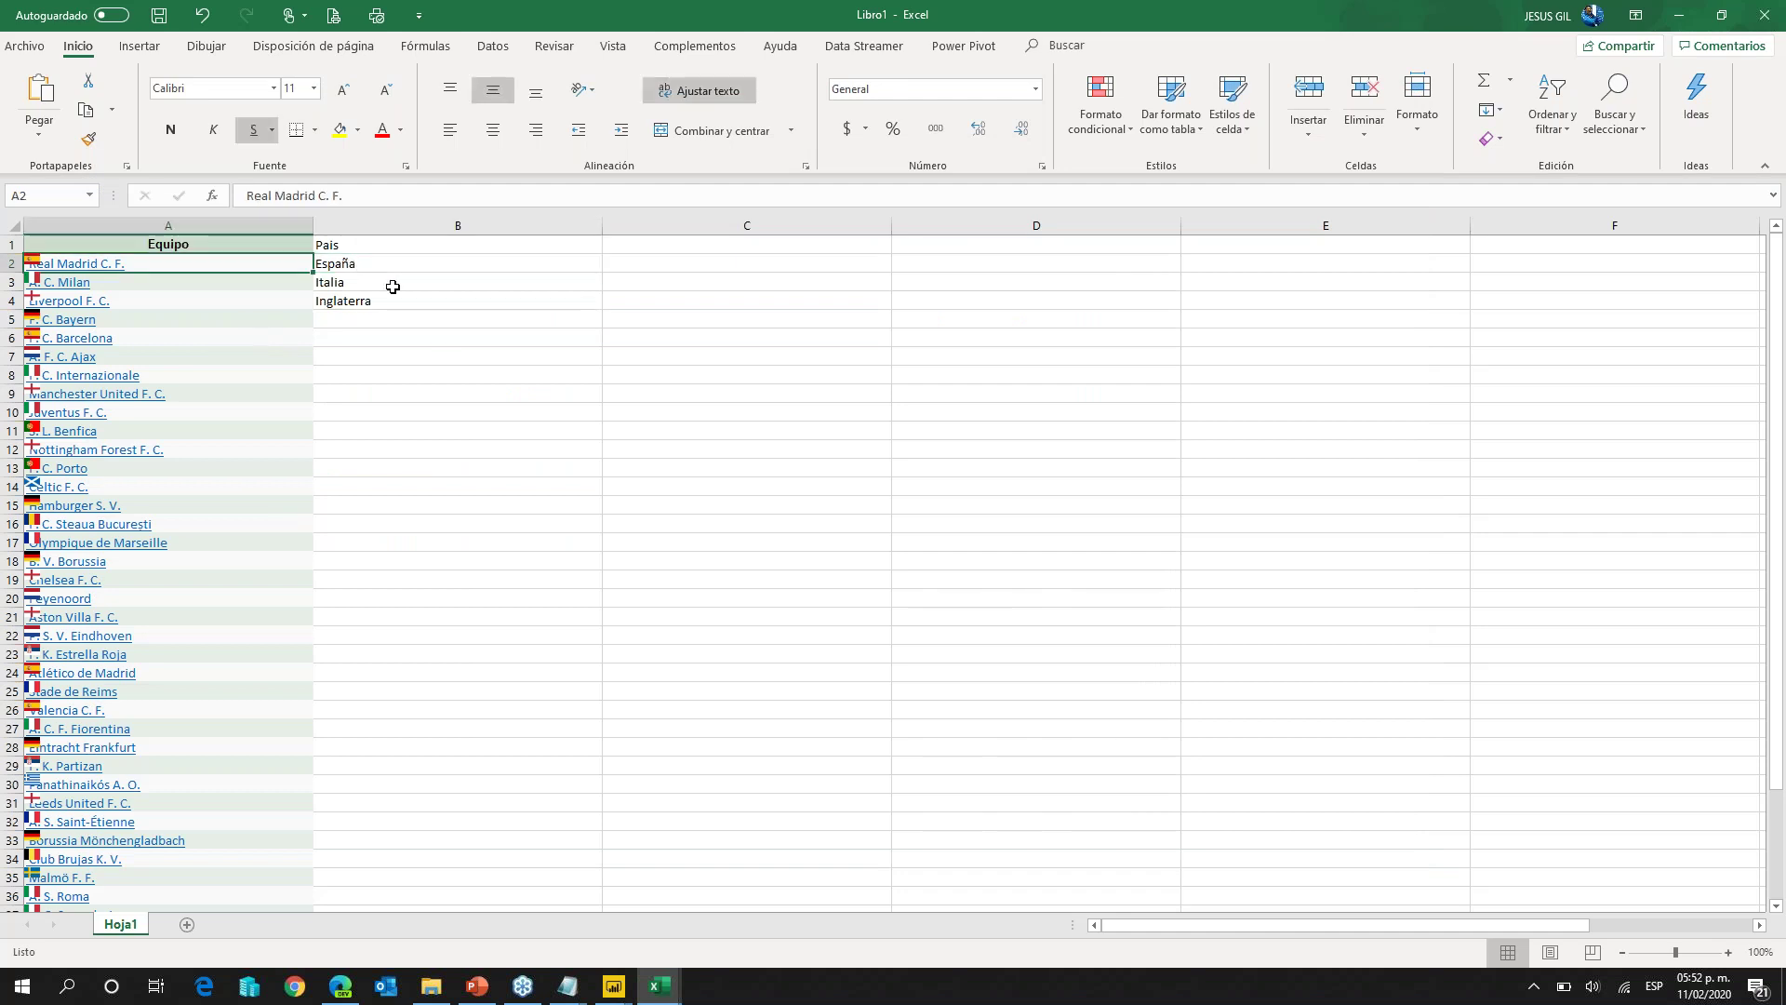
key("shift+Right")
key("shift+Down")
key("shift+Down")
key("shift+Down")
key("shift+Down")
key("shift+Down")
key("shift+Down")
key("shift+Down")
key("shift+Down")
key("shift+Down")
key("shift+Down")
key("shift+Down")
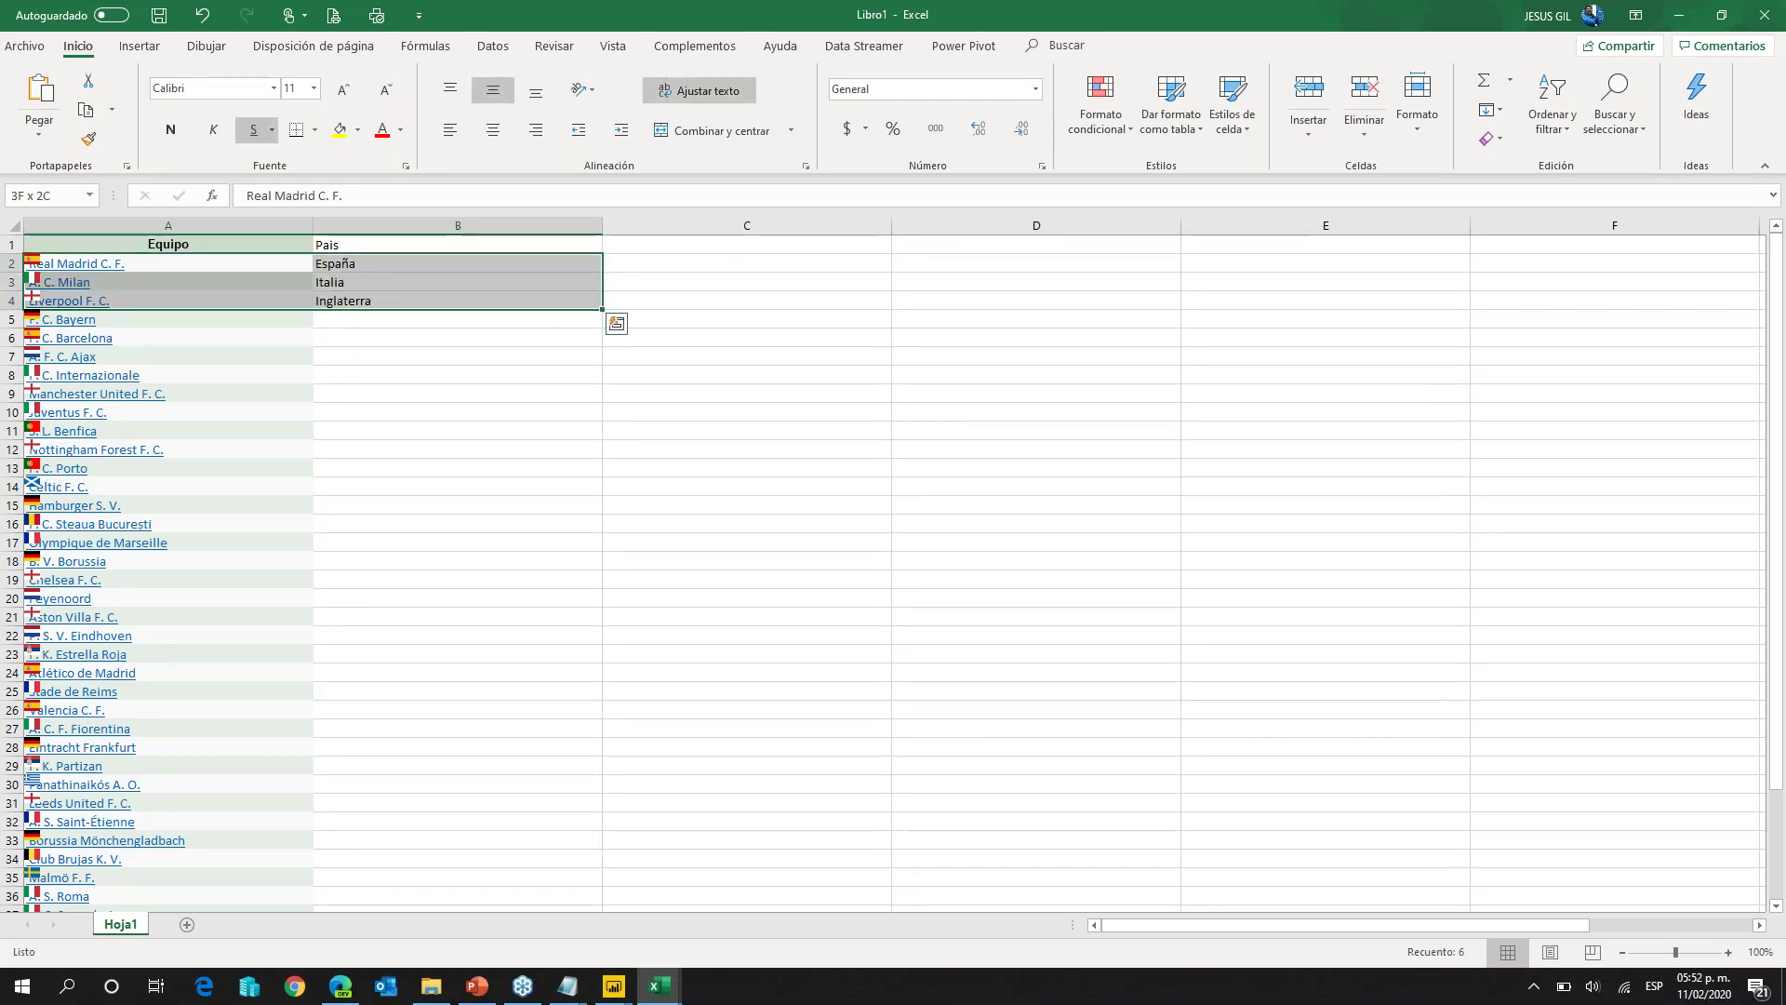
key("shift+Down")
key("shift+Down")
key("shift+Down")
key("shift+Down")
key("shift+Down")
key("shift+Down")
key("shift+Down")
key("shift+Down")
key("shift+Down")
key("shift+Down")
key("shift+Down")
key("shift+Down")
key("shift+Down")
key("shift+Down")
key("shift+Down")
key("shift+Down")
key("shift+Down")
key("shift+Down")
key("shift+Down")
key("shift+Down")
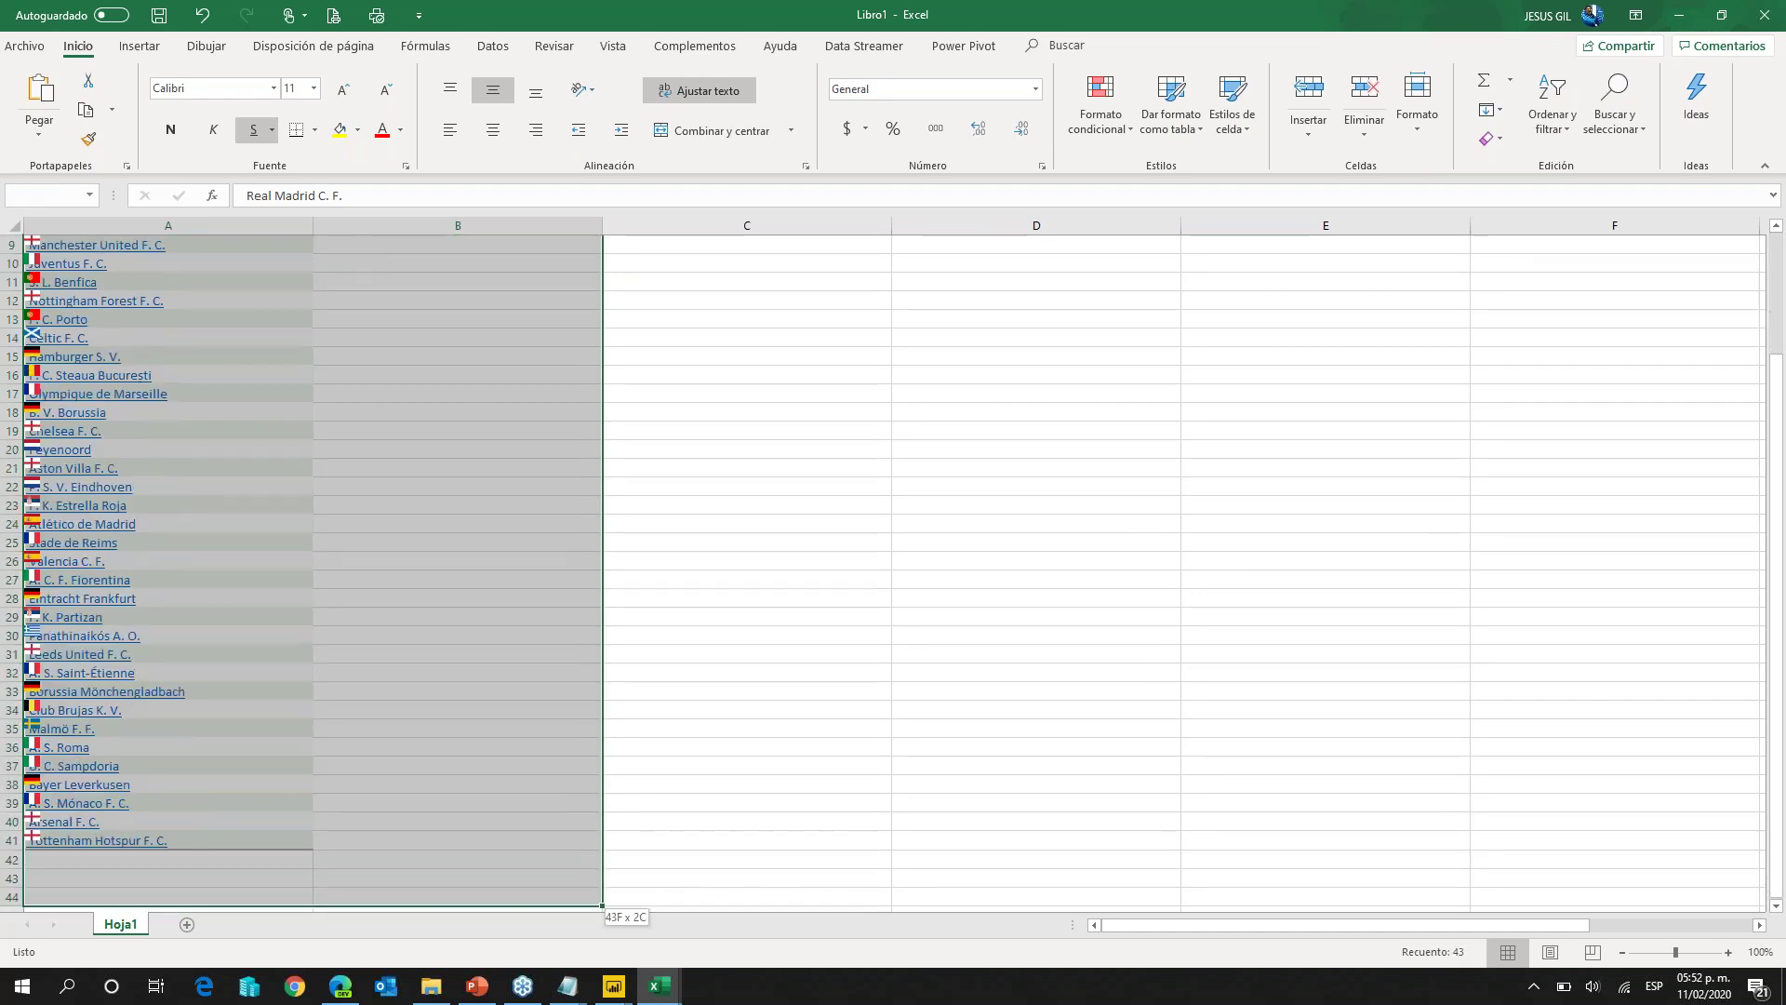
key("ctrl+c")
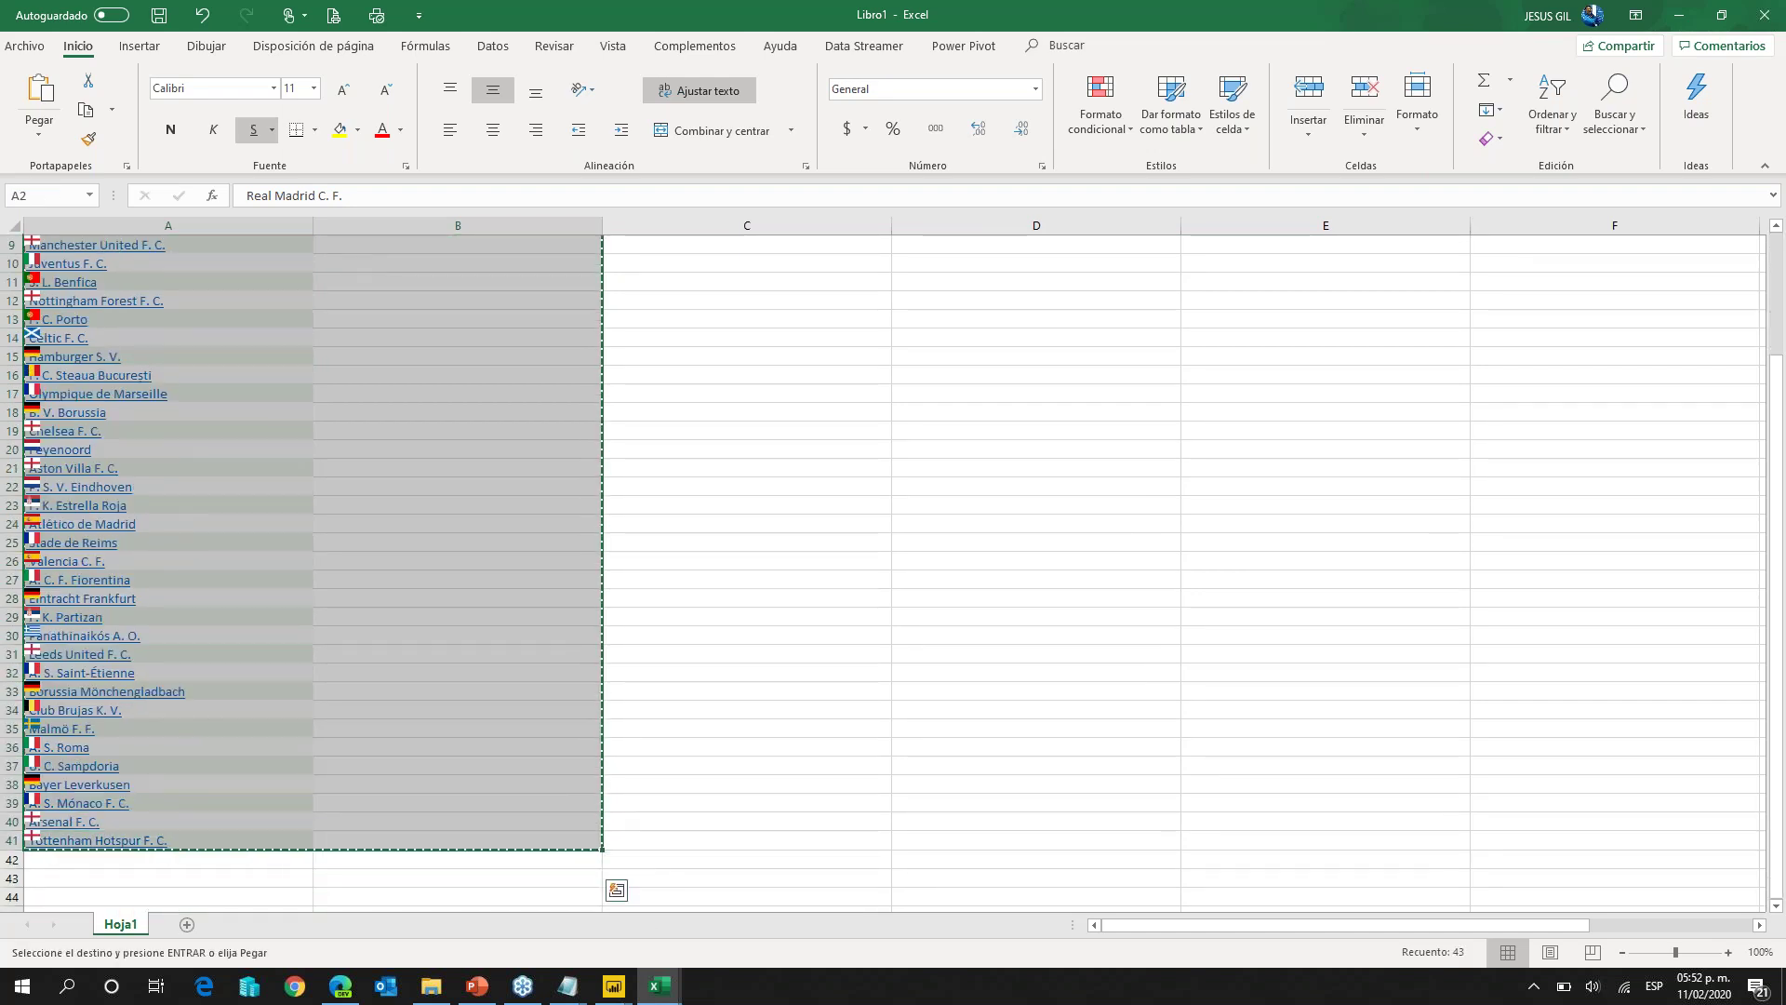
Step: Create a blank workbook and paste the copied cells as values starting at A1
left_click(37, 48)
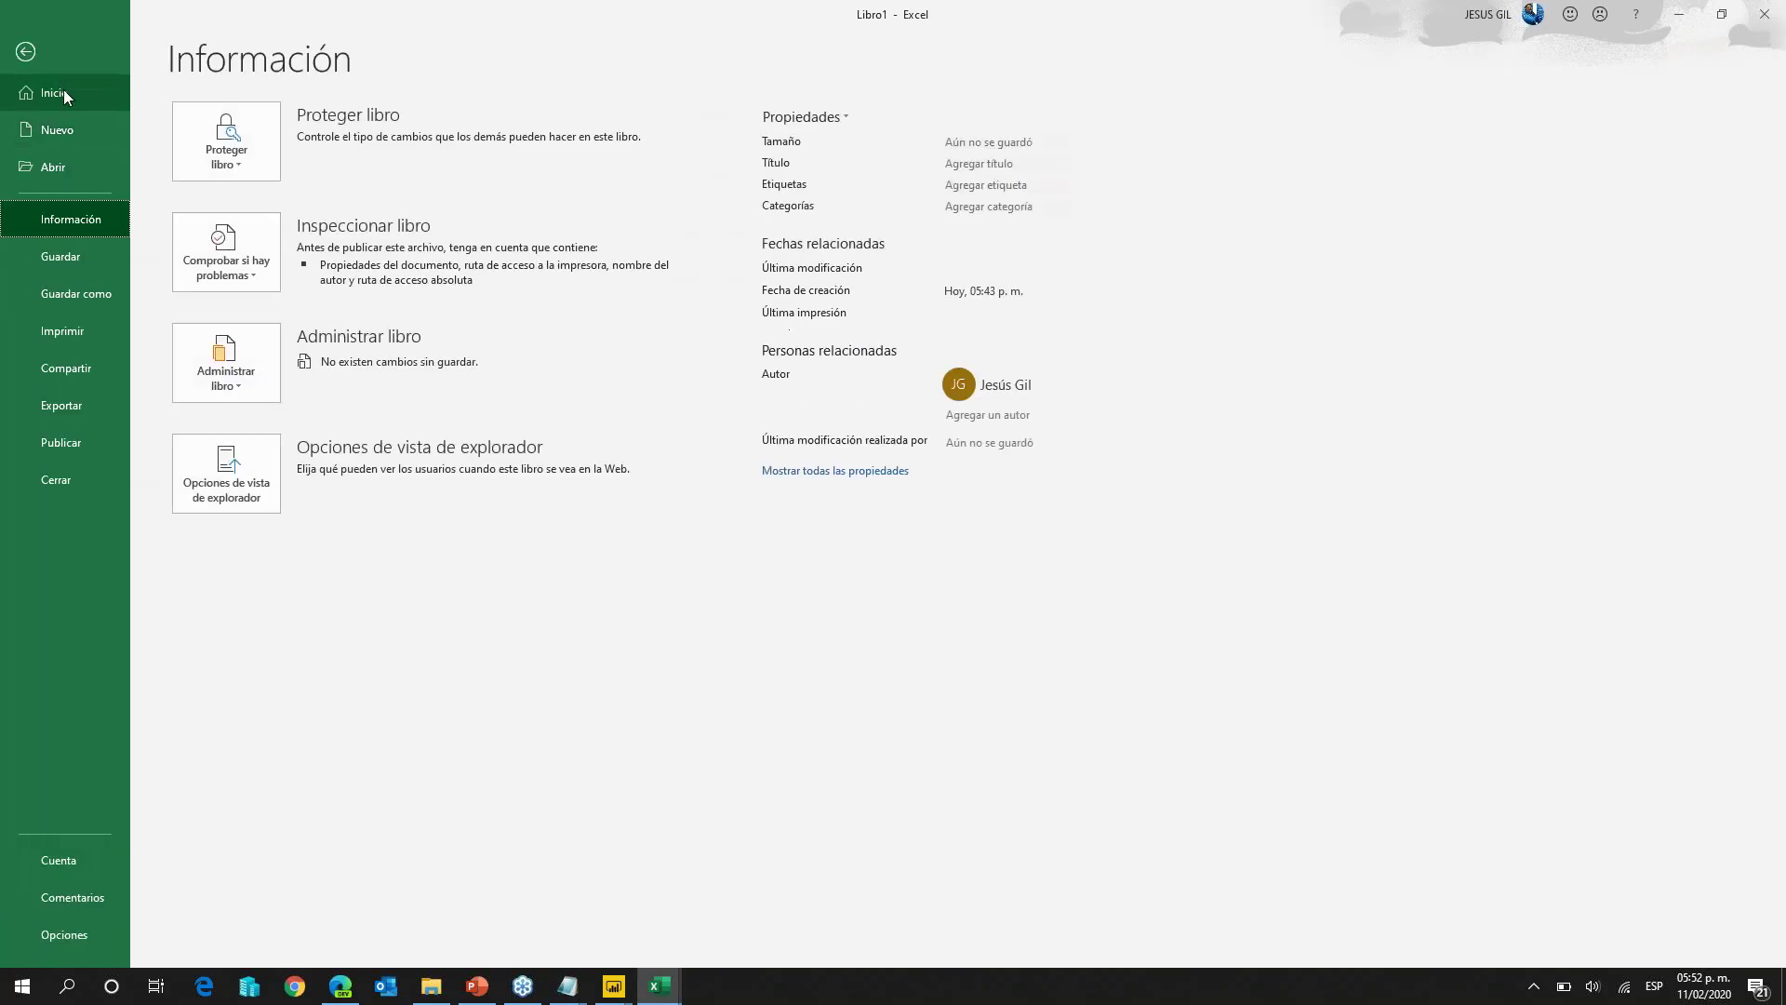
left_click(65, 97)
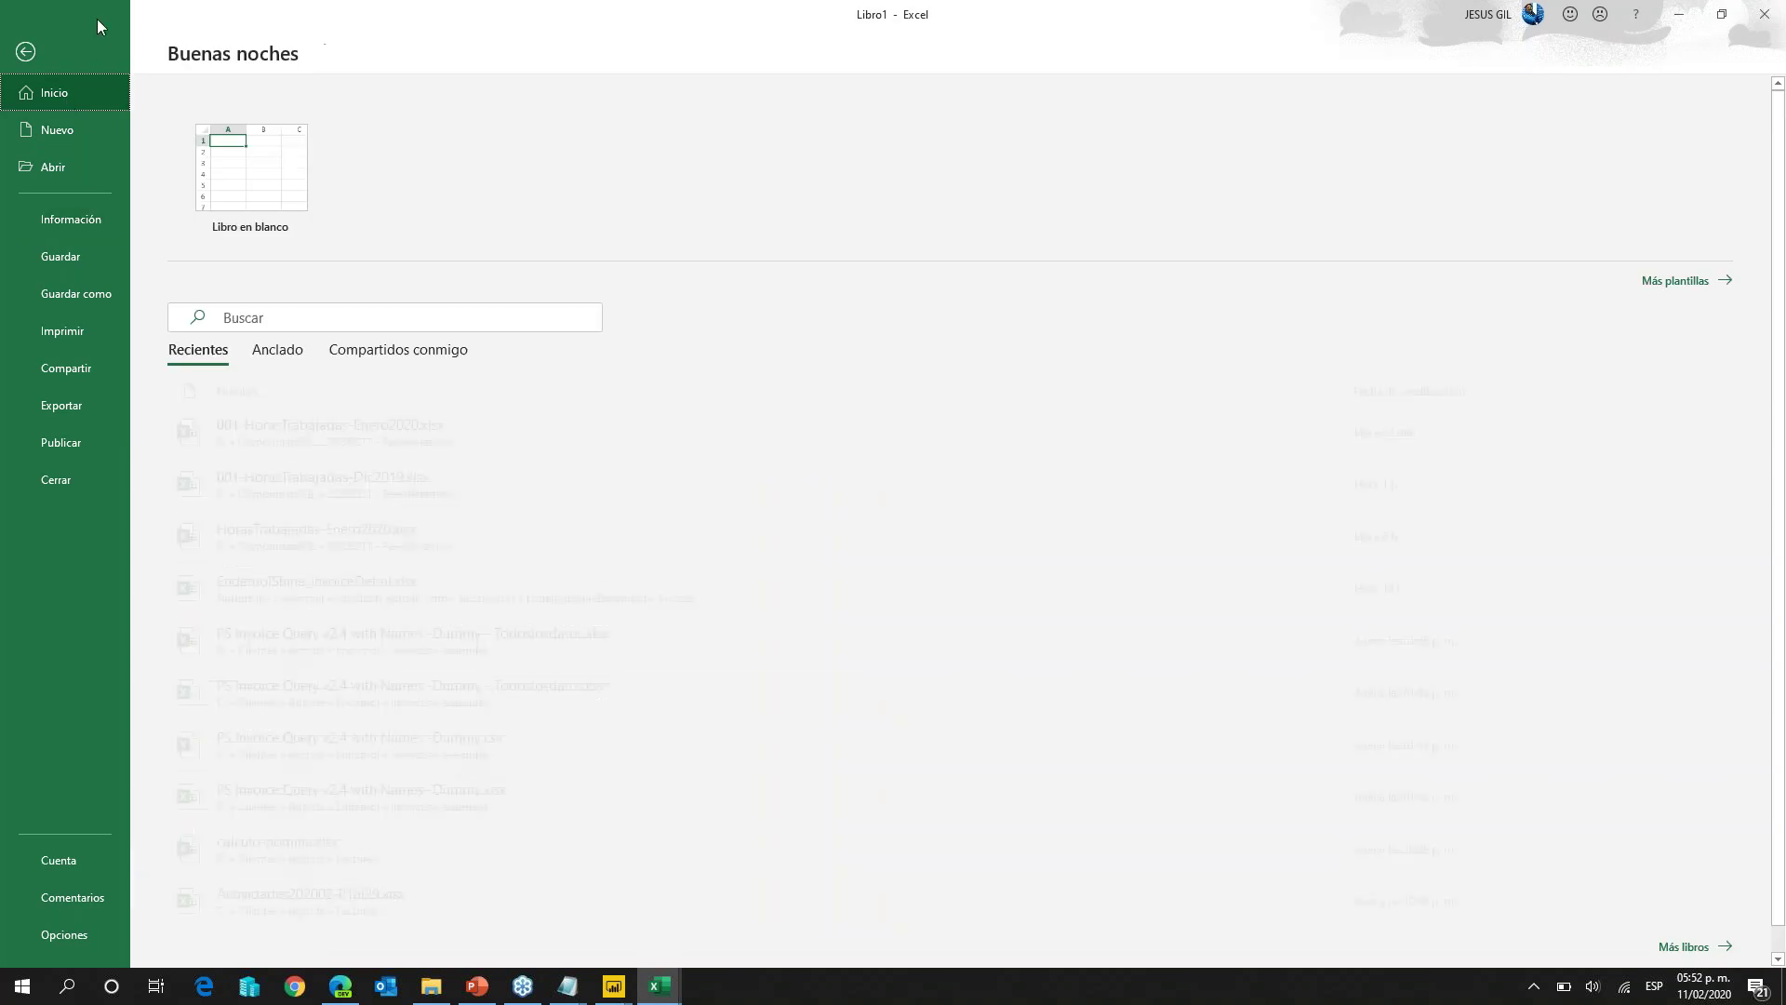
left_click(82, 137)
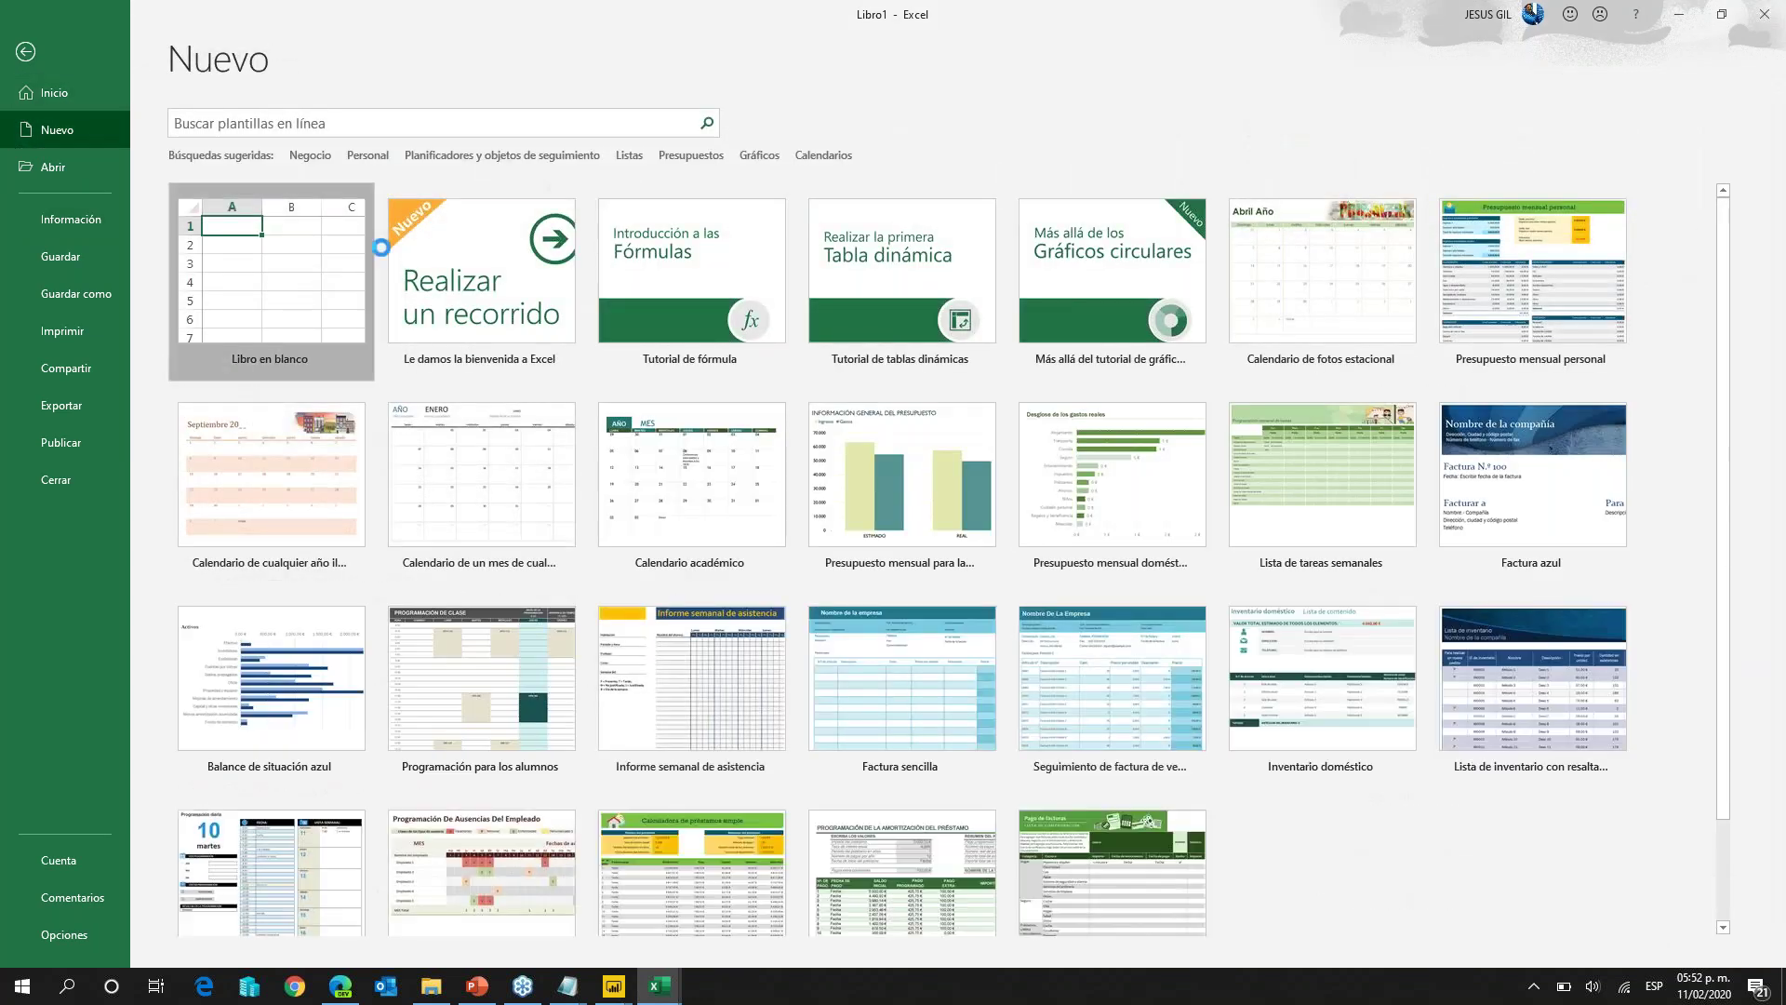
left_click(270, 279)
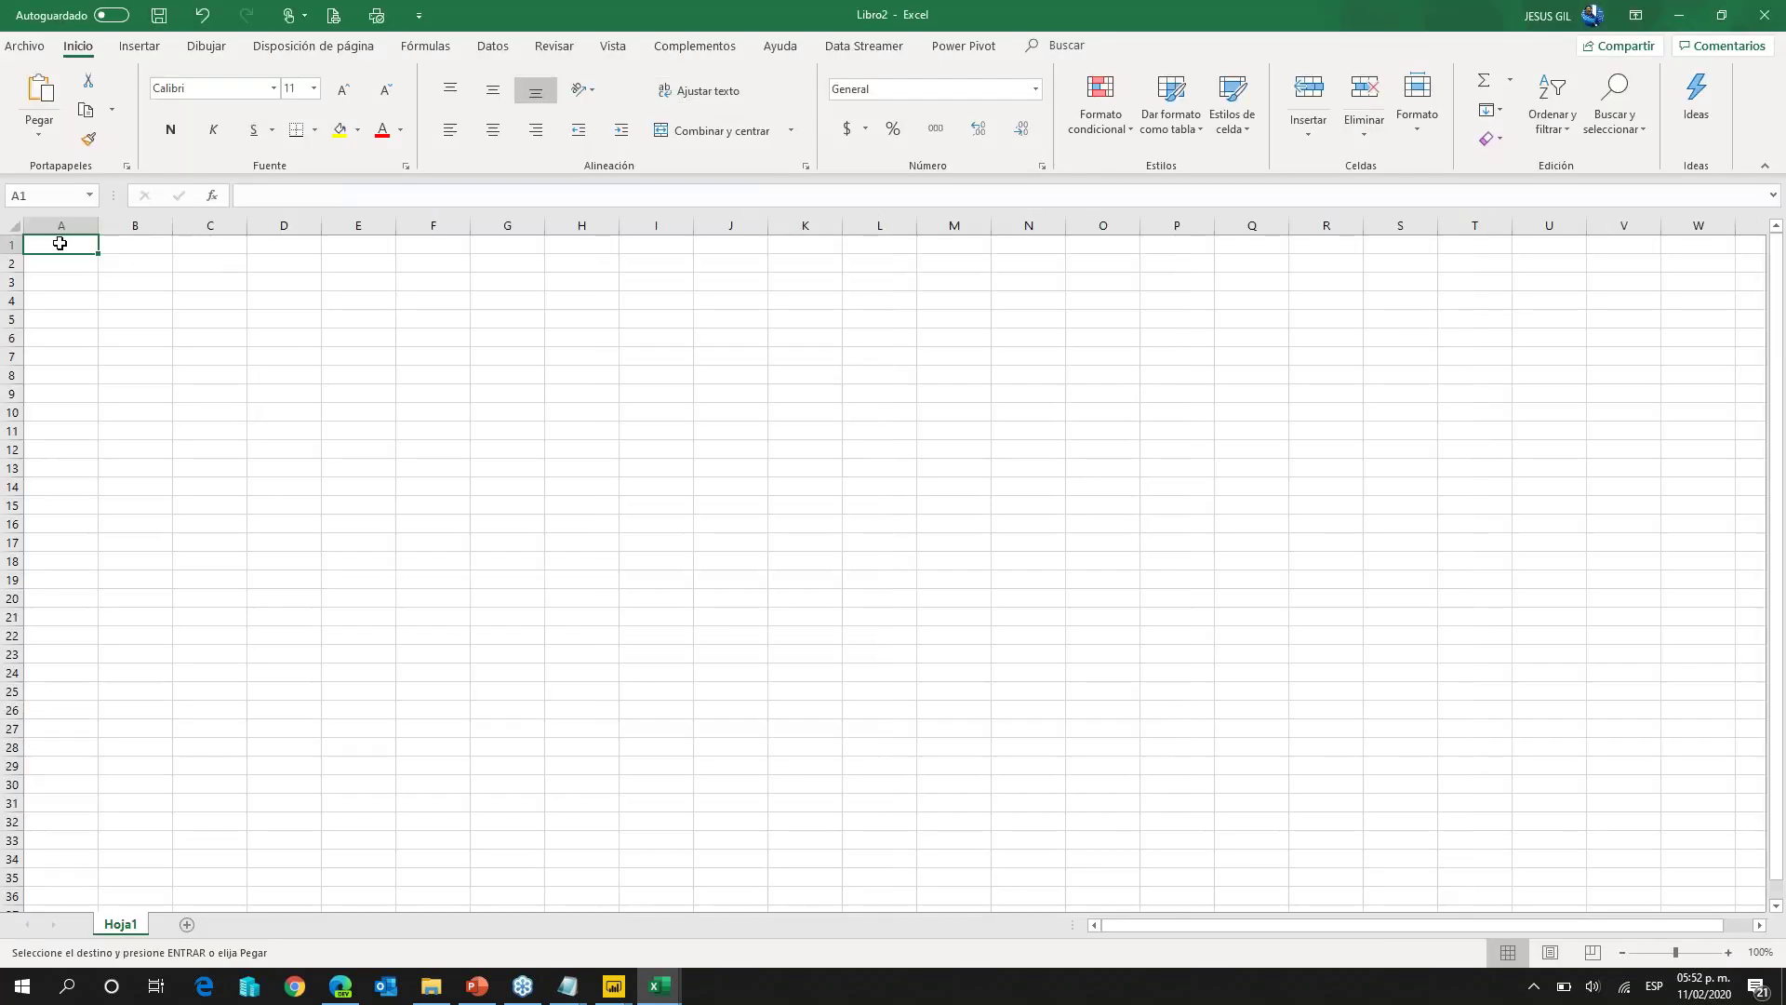
right_click(63, 244)
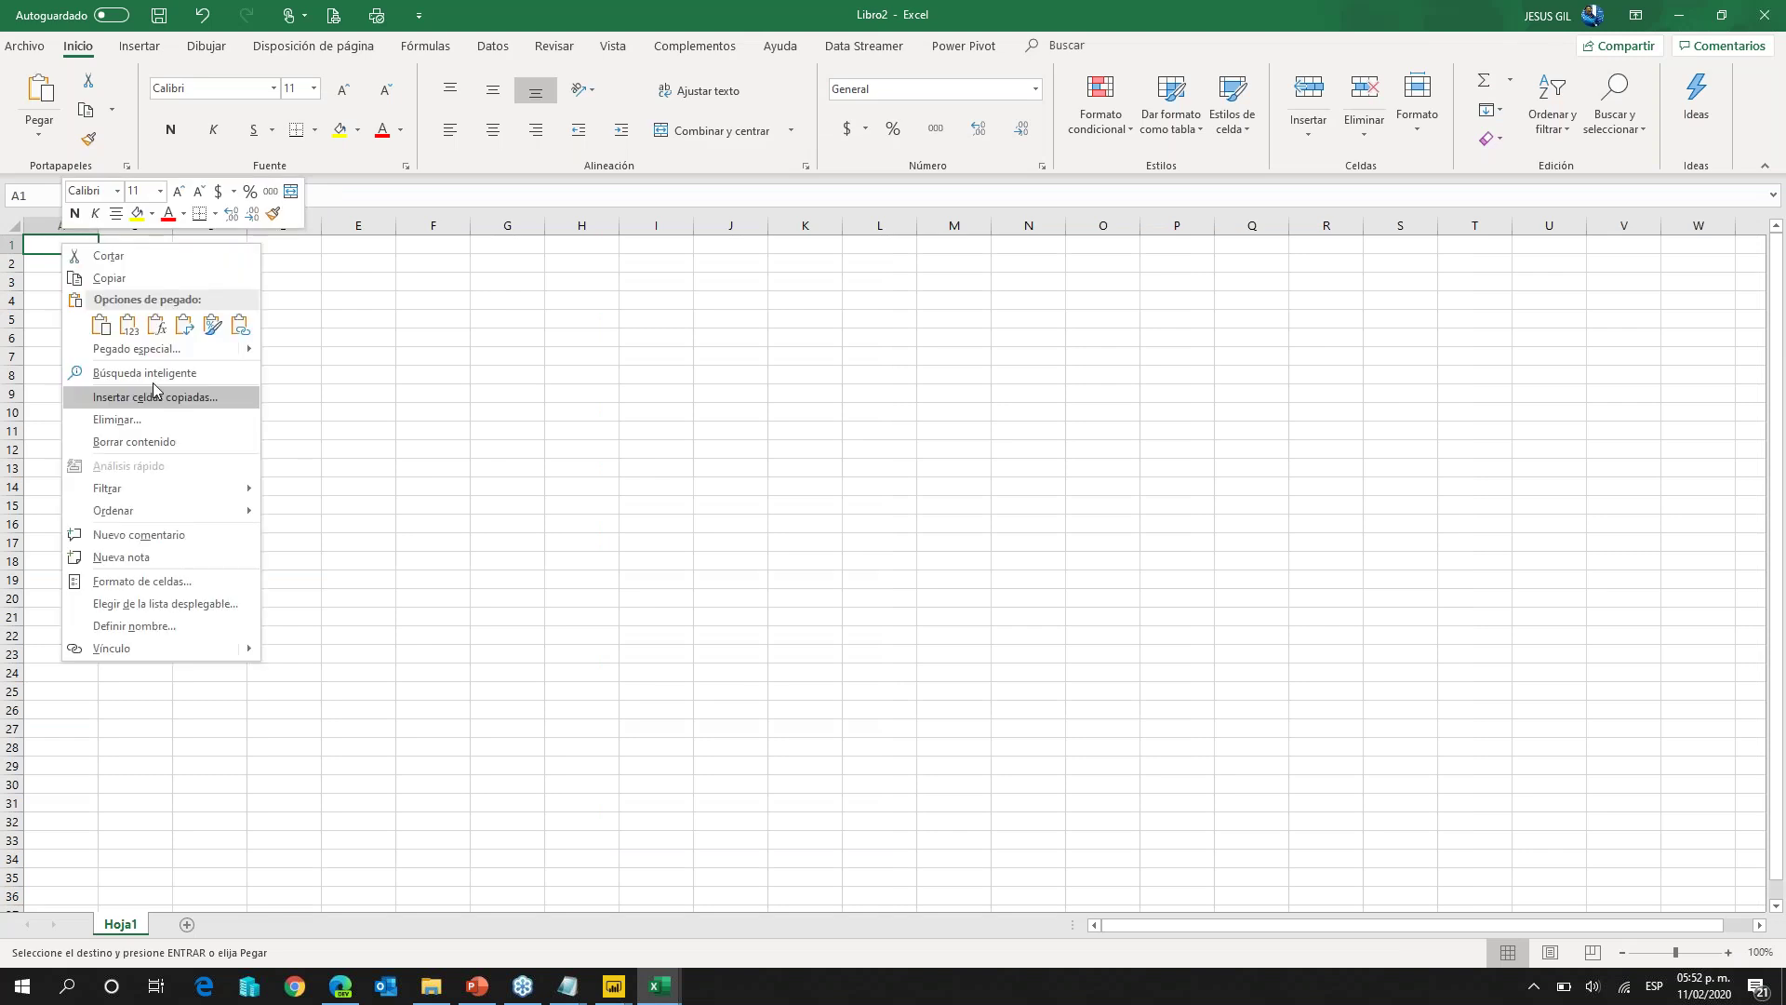
left_click(128, 324)
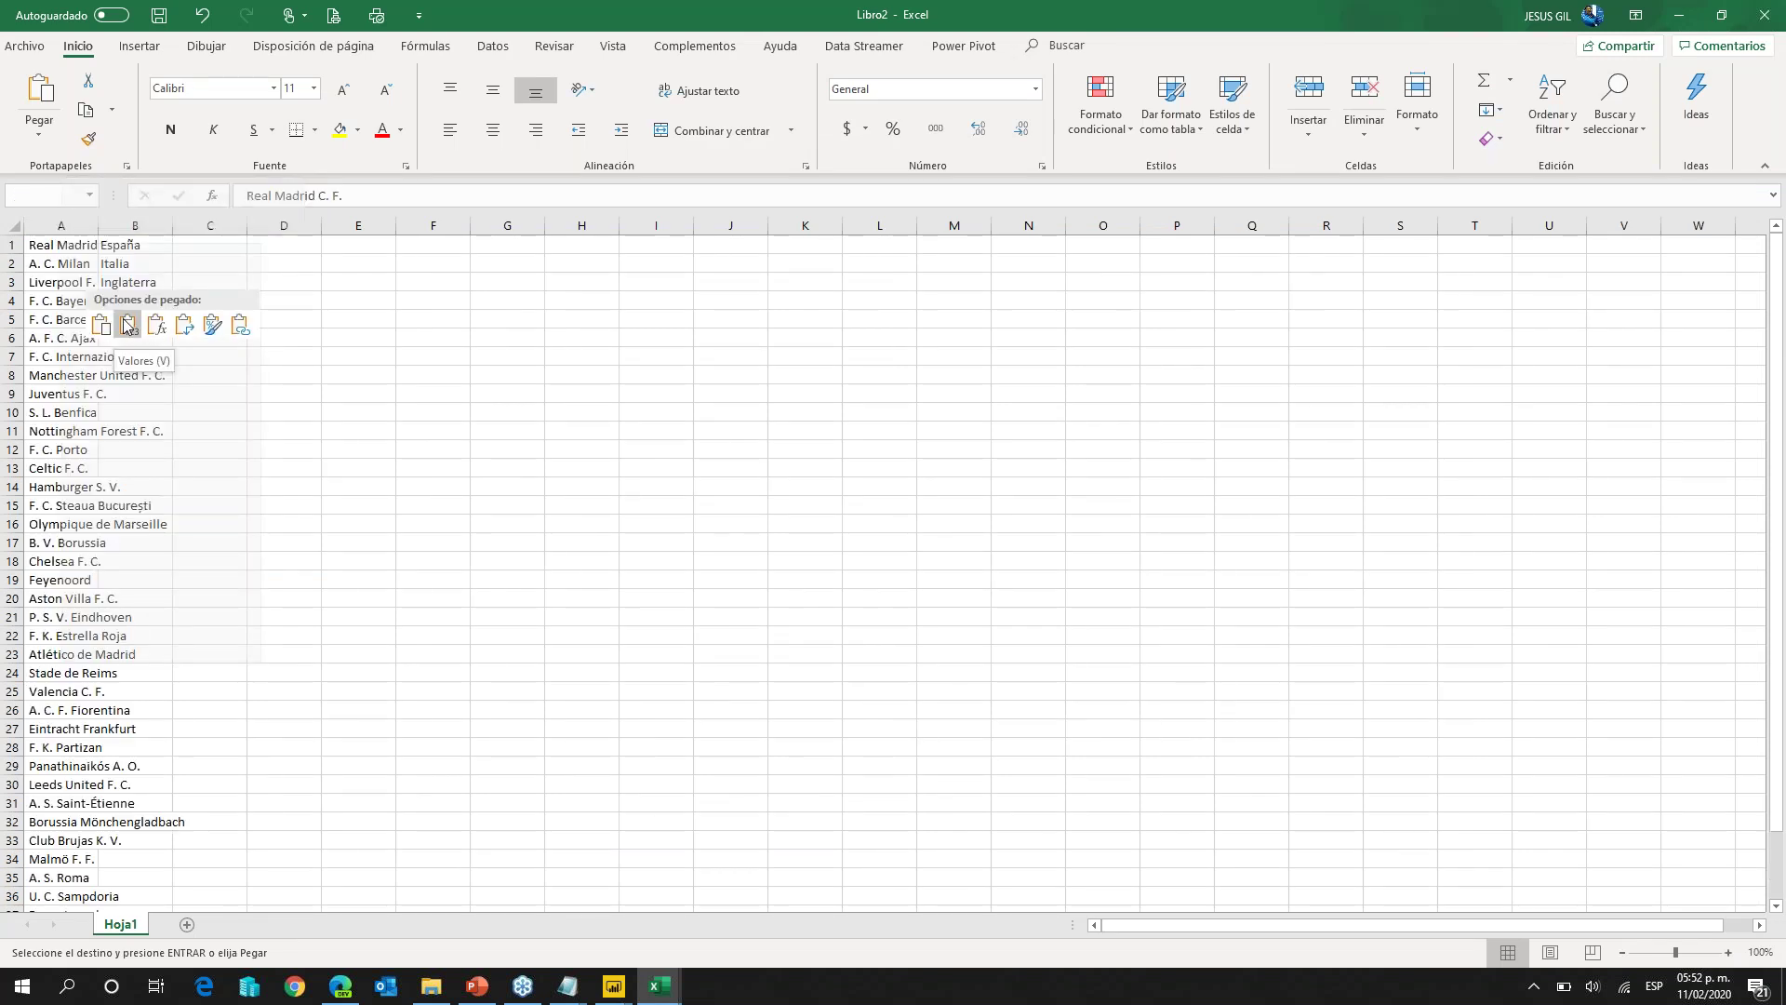
left_click(127, 324)
left_click(135, 282)
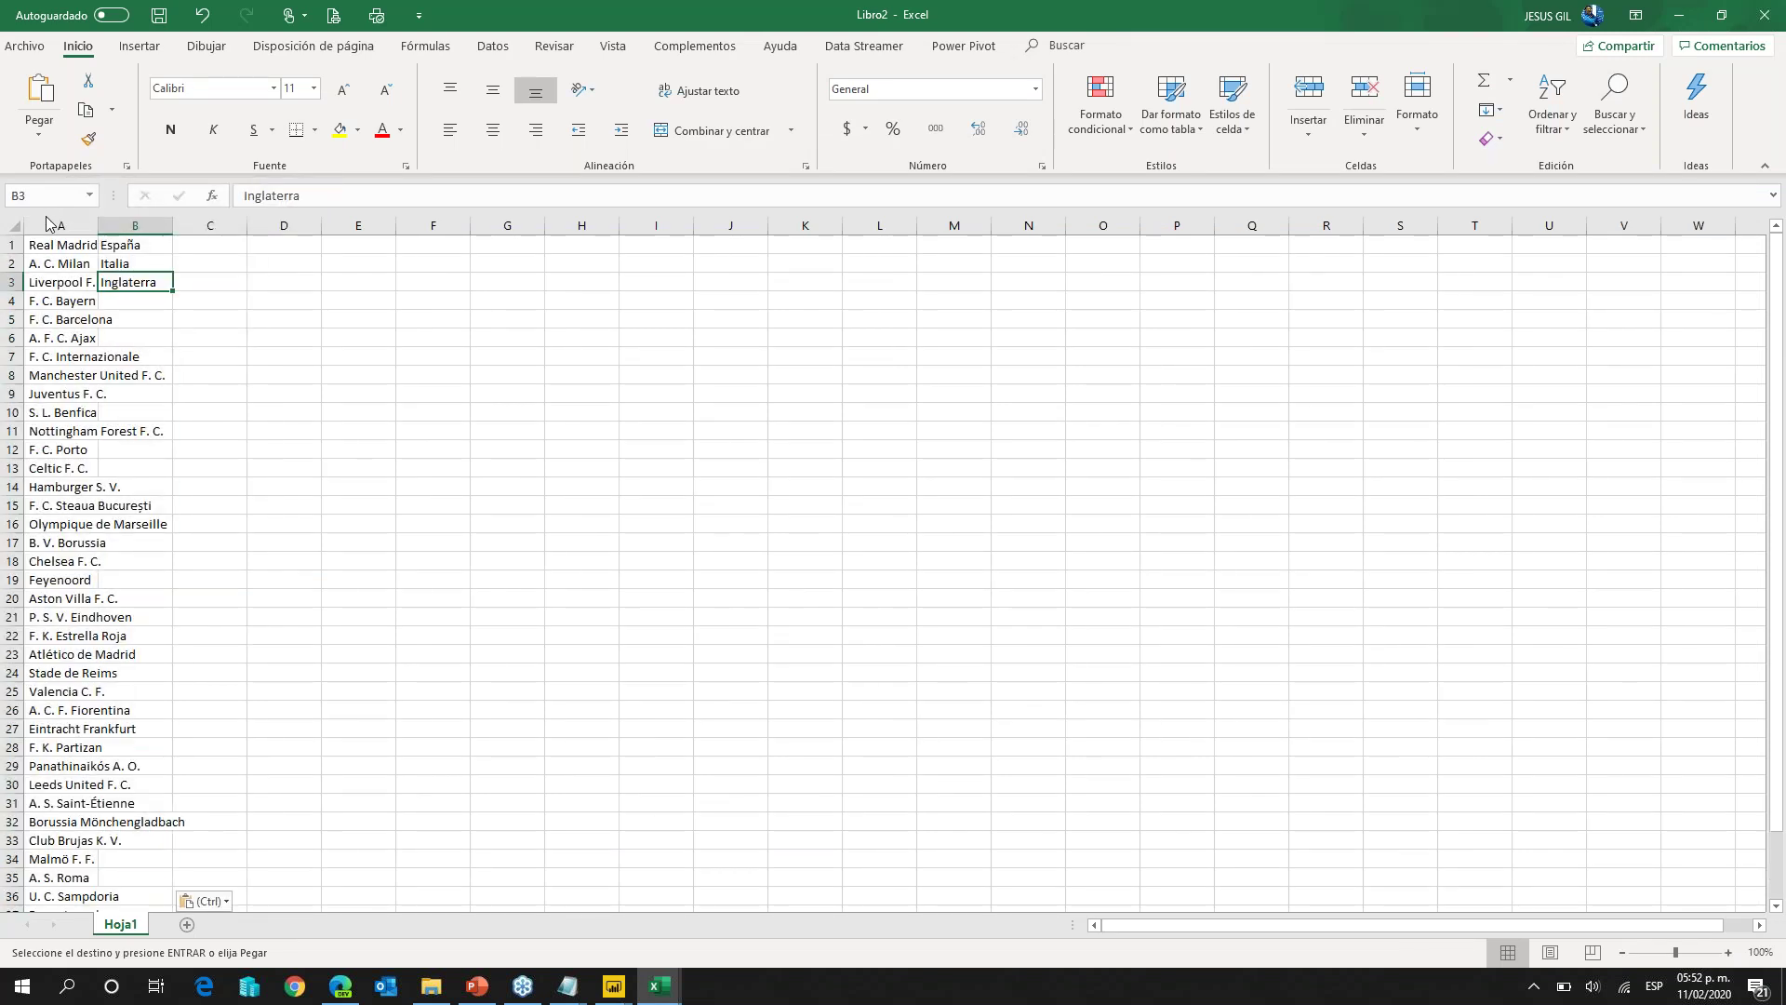
Step: Fit all column widths of the new sheet to their contents
left_click(13, 225)
double_click(97, 225)
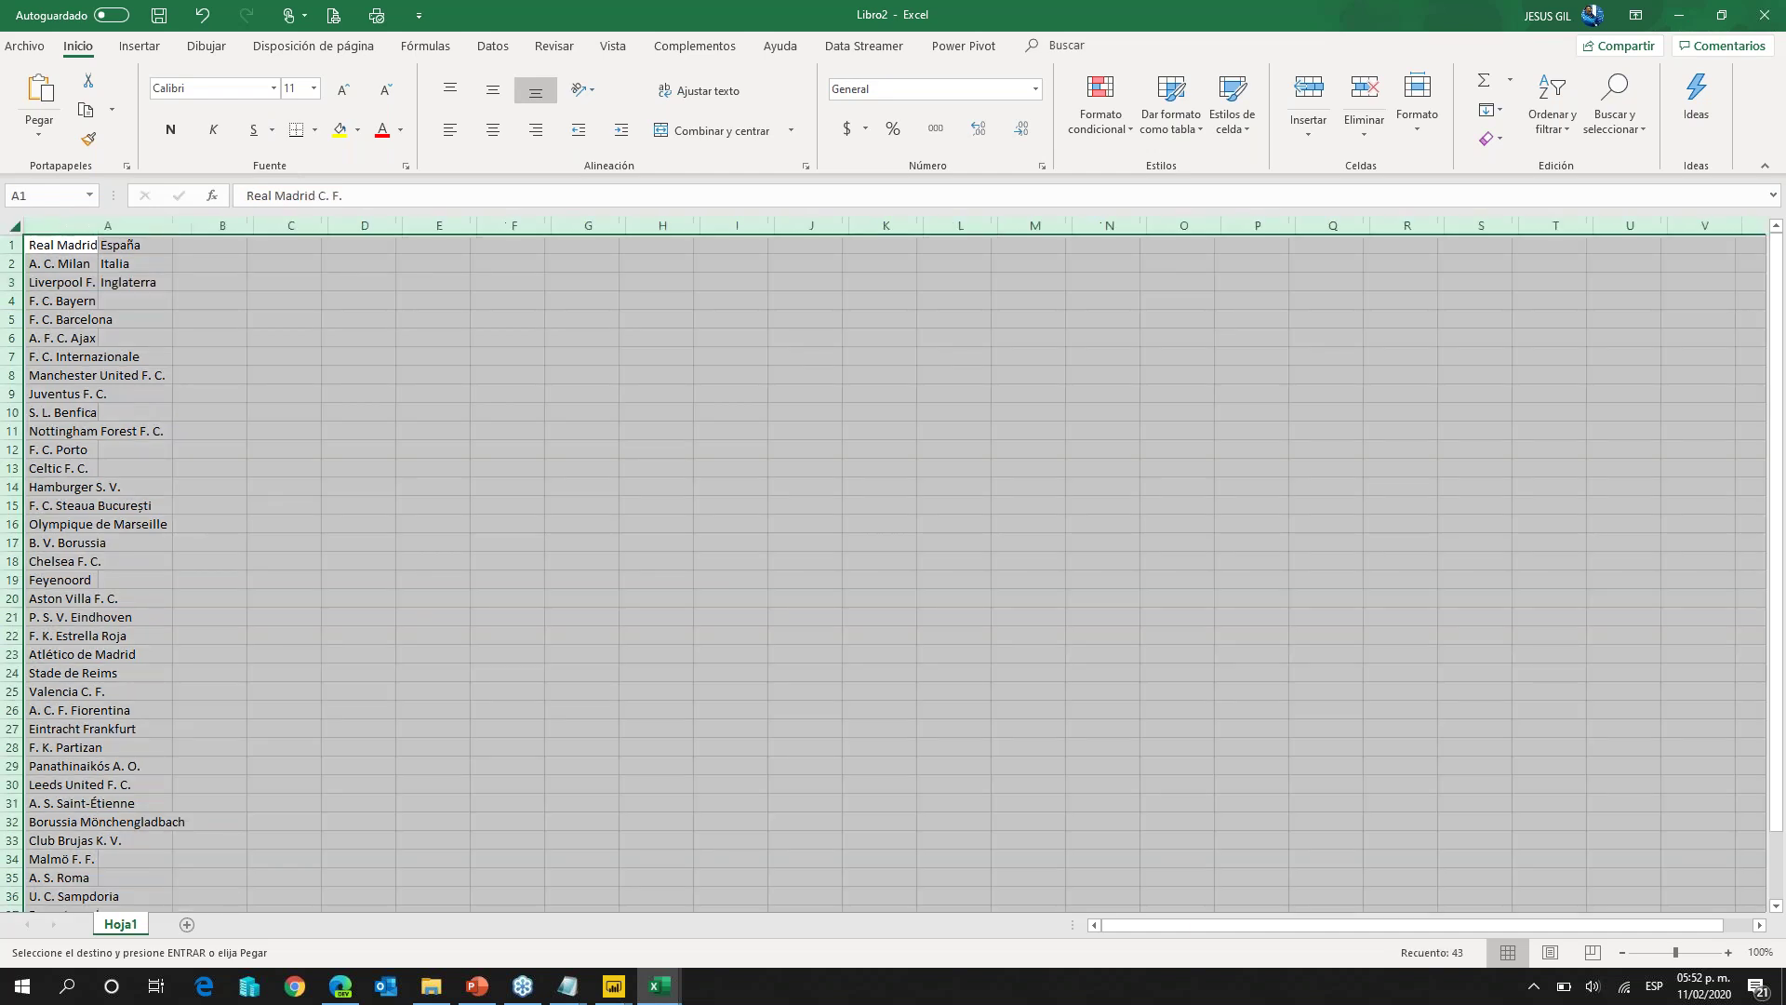
left_click(231, 298)
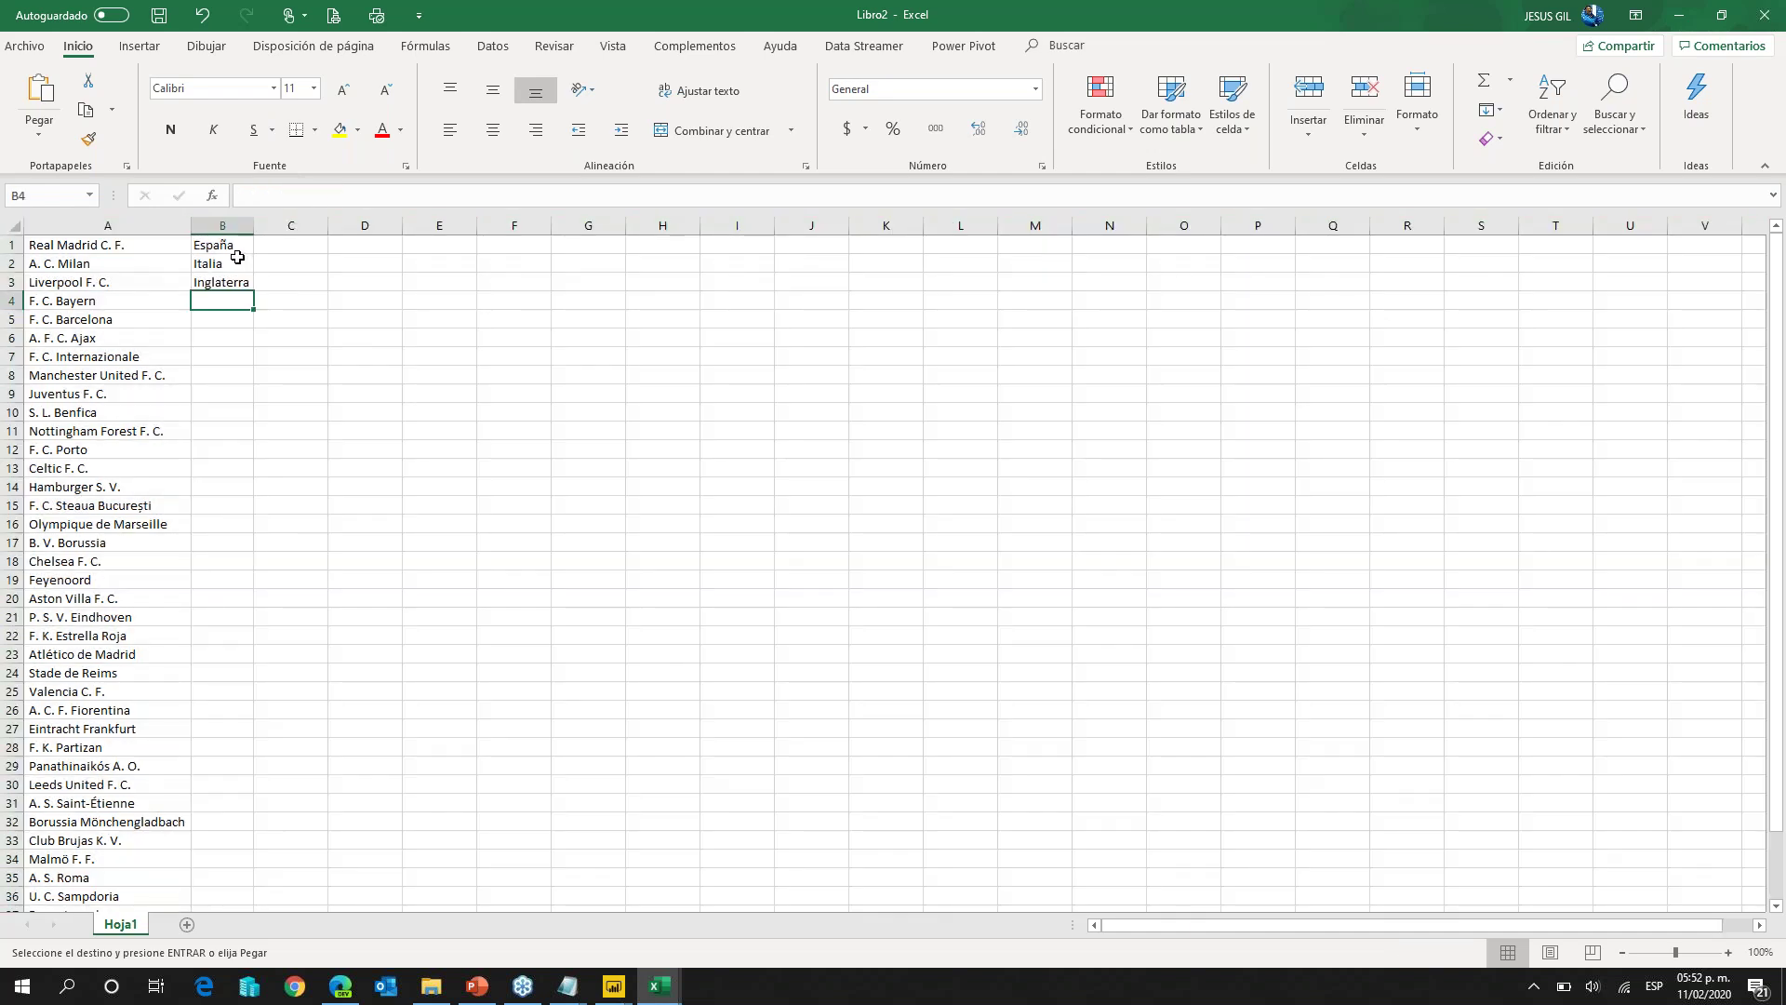
Step: Insert a row above the first team and enter the headers Equipo in A1 and Pais in B1
left_click(13, 244)
right_click(15, 244)
left_click(88, 376)
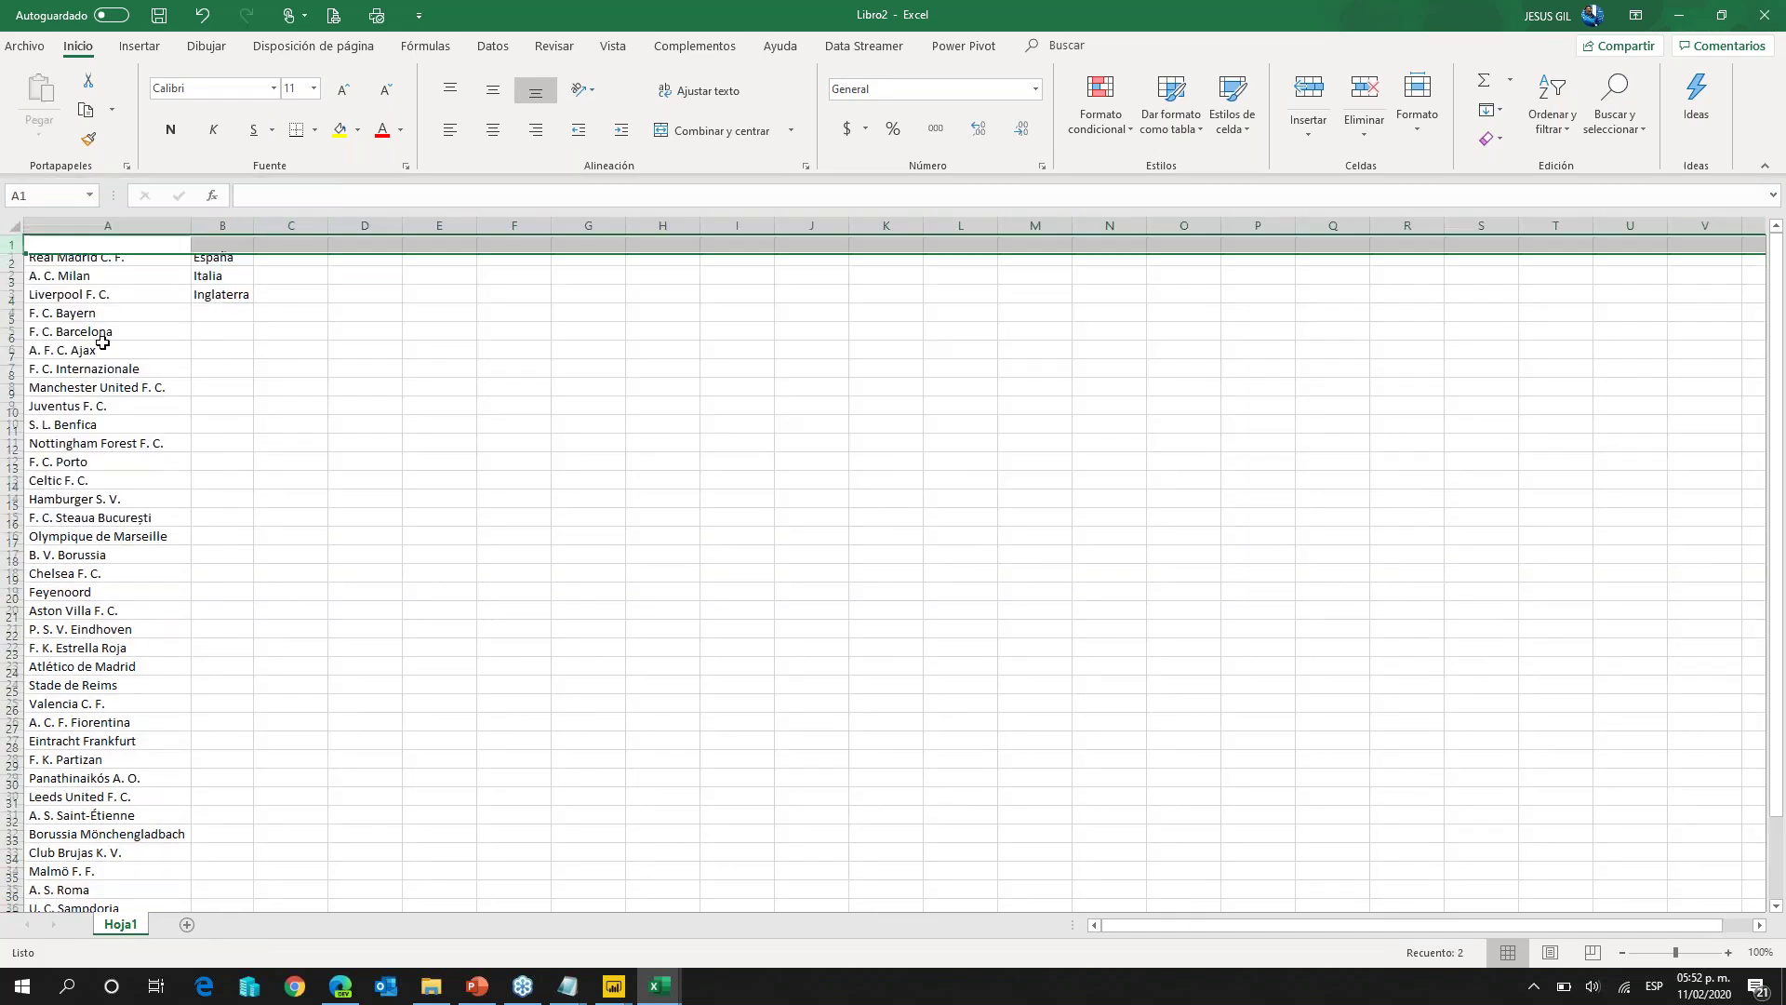
left_click(112, 248)
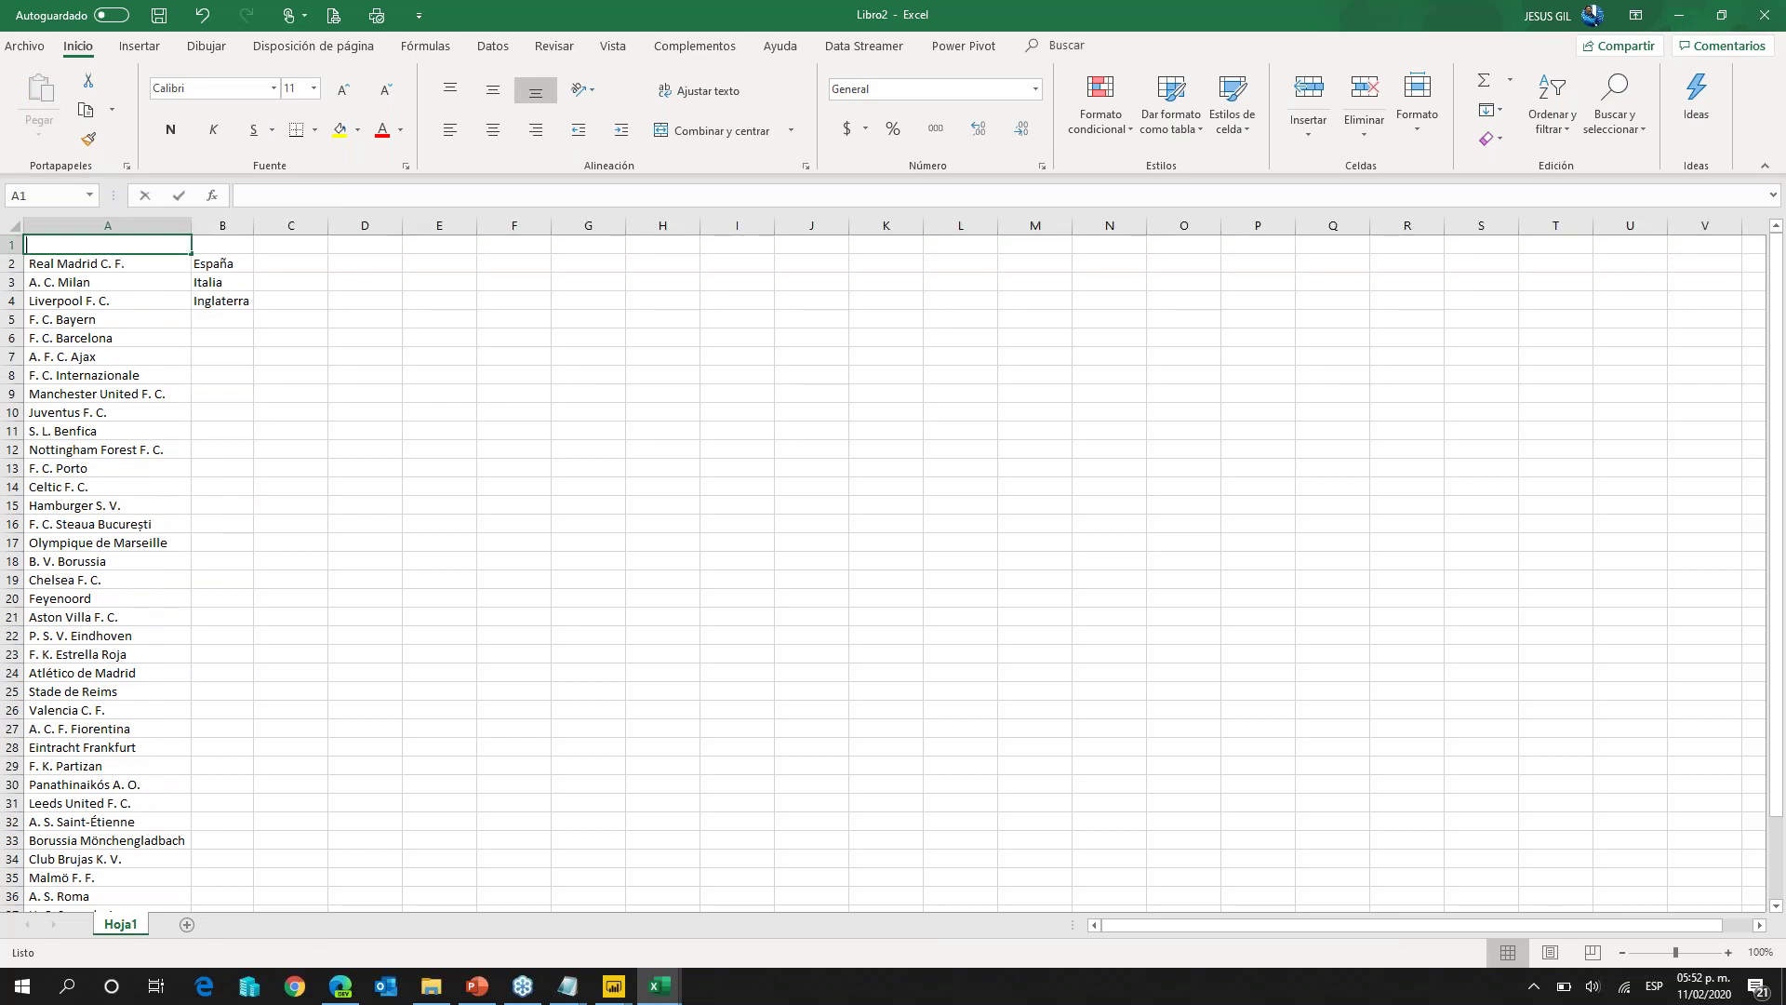
type("Equipo")
key("Tab")
type("Pais")
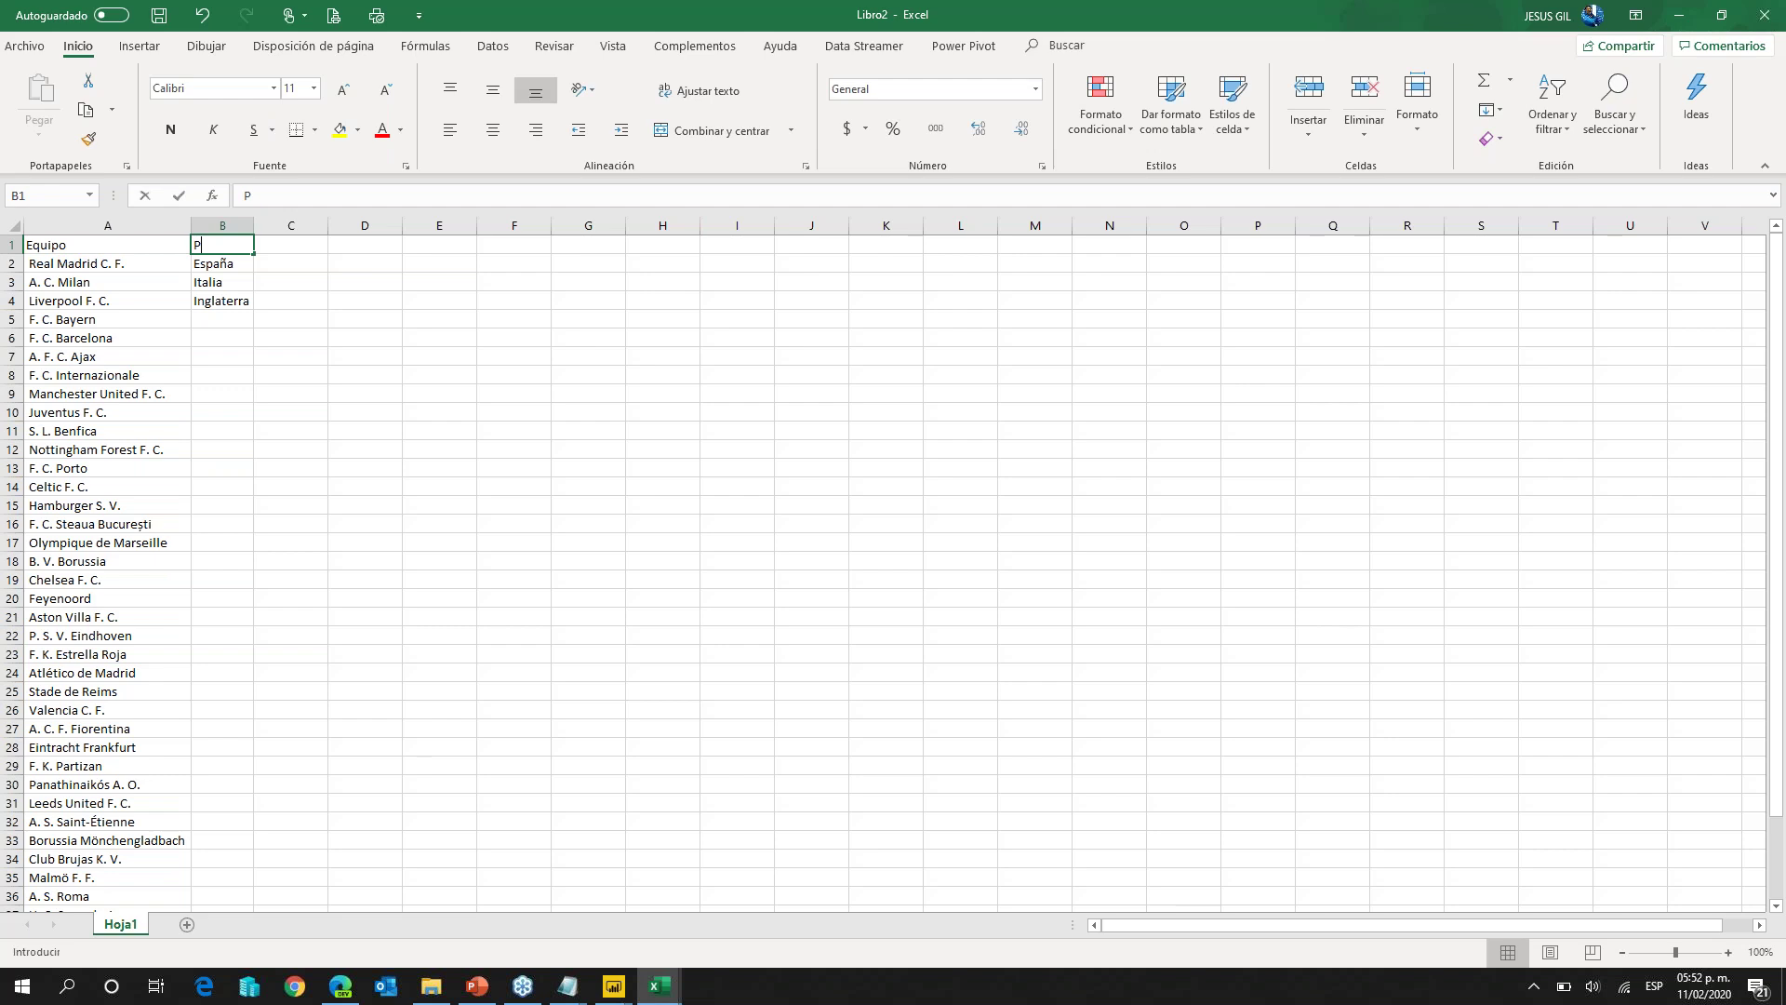
key("ctrl+Return")
left_click(222, 264)
key("ctrl+shift+Down")
key("ctrl+shift+Down")
key("ctrl+q")
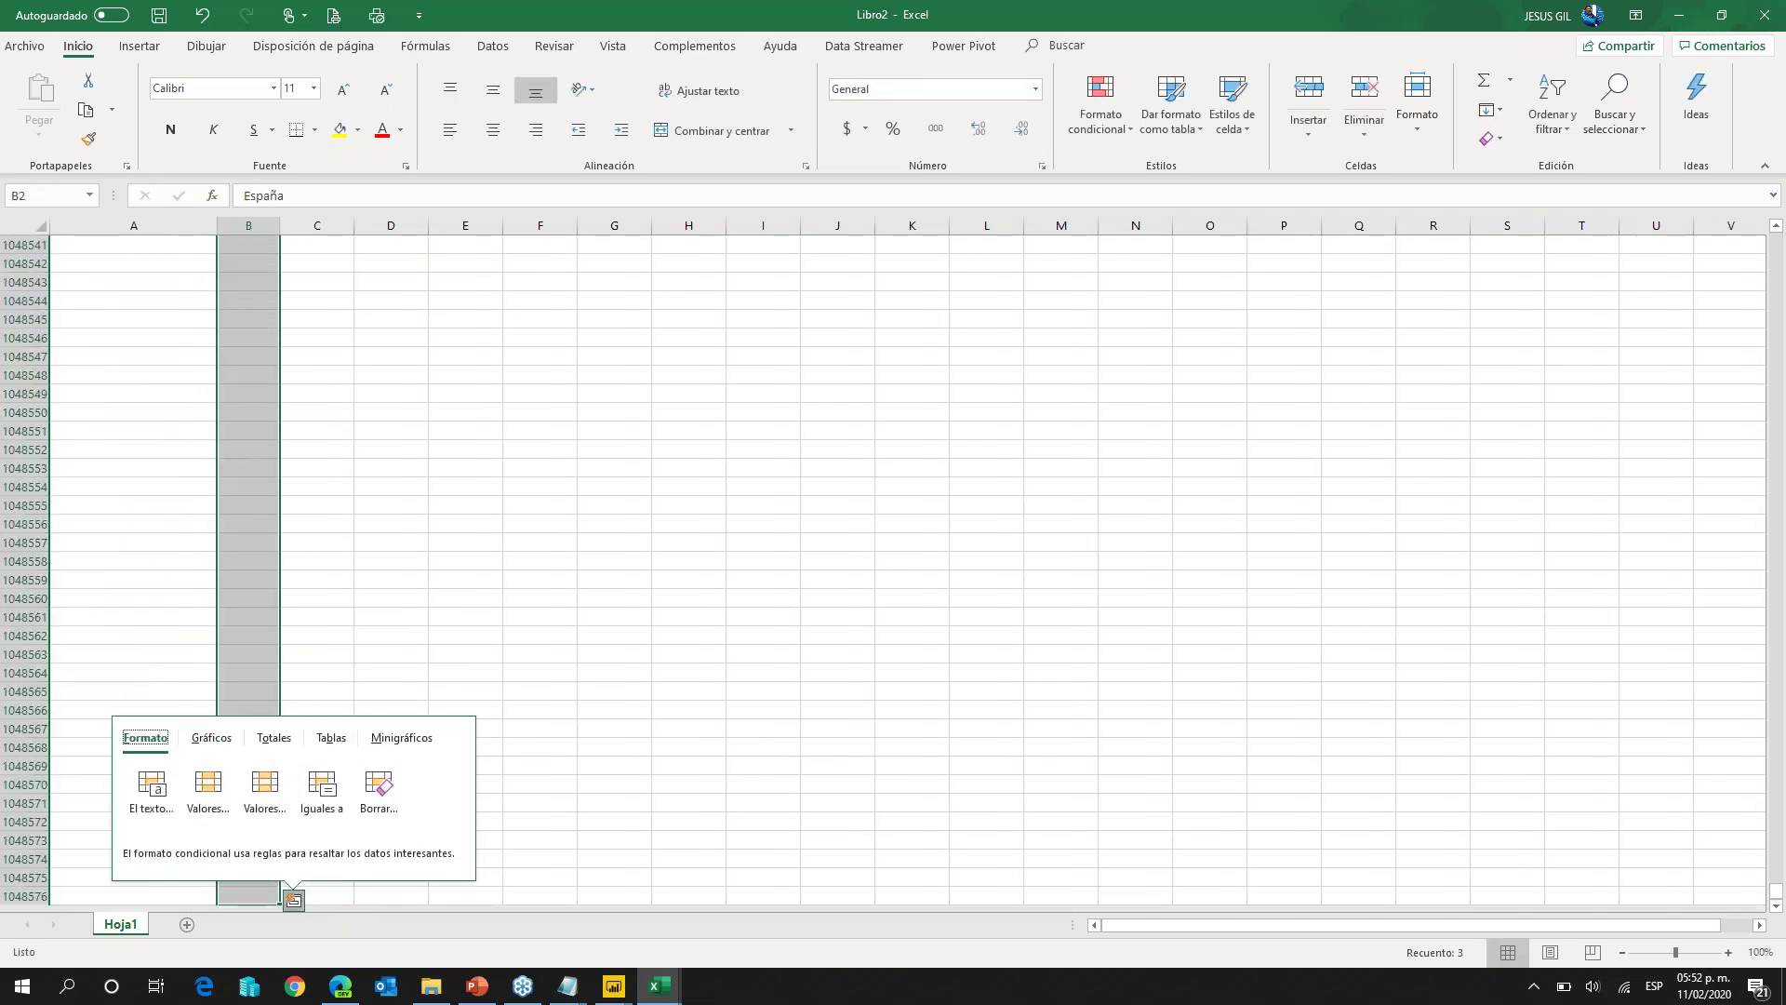
key("Escape")
key("ctrl+shift+Up")
Step: Fill the next two countries by copying Inglaterra into B5 and España into B6
key("Down")
key("Down")
key("Up")
key("Up")
key("ctrl+c")
key("Down")
key("Down")
key("Down")
key("Down")
key("Return")
key("Up")
key("Up")
key("ctrl+c")
key("Down")
key("Return")
Step: Copy Italia from B3 into all remaining Pais cells, from B7 down to the last team in row 41
key("Up")
key("Up")
key("ctrl+c")
key("Down")
key("Down")
key("Down")
key("Down")
key("shift+Down")
key("shift+Down")
key("shift+Down")
key("shift+Down")
key("shift+Down")
key("shift+Down")
key("shift+Down")
key("shift+Down")
key("shift+Down")
key("shift+Down")
key("shift+Down")
key("shift+Down")
key("shift+Down")
key("shift+Down")
key("shift+Down")
key("shift+Down")
key("shift+Down")
key("shift+Down")
key("shift+Down")
key("shift+Down")
key("shift+Down")
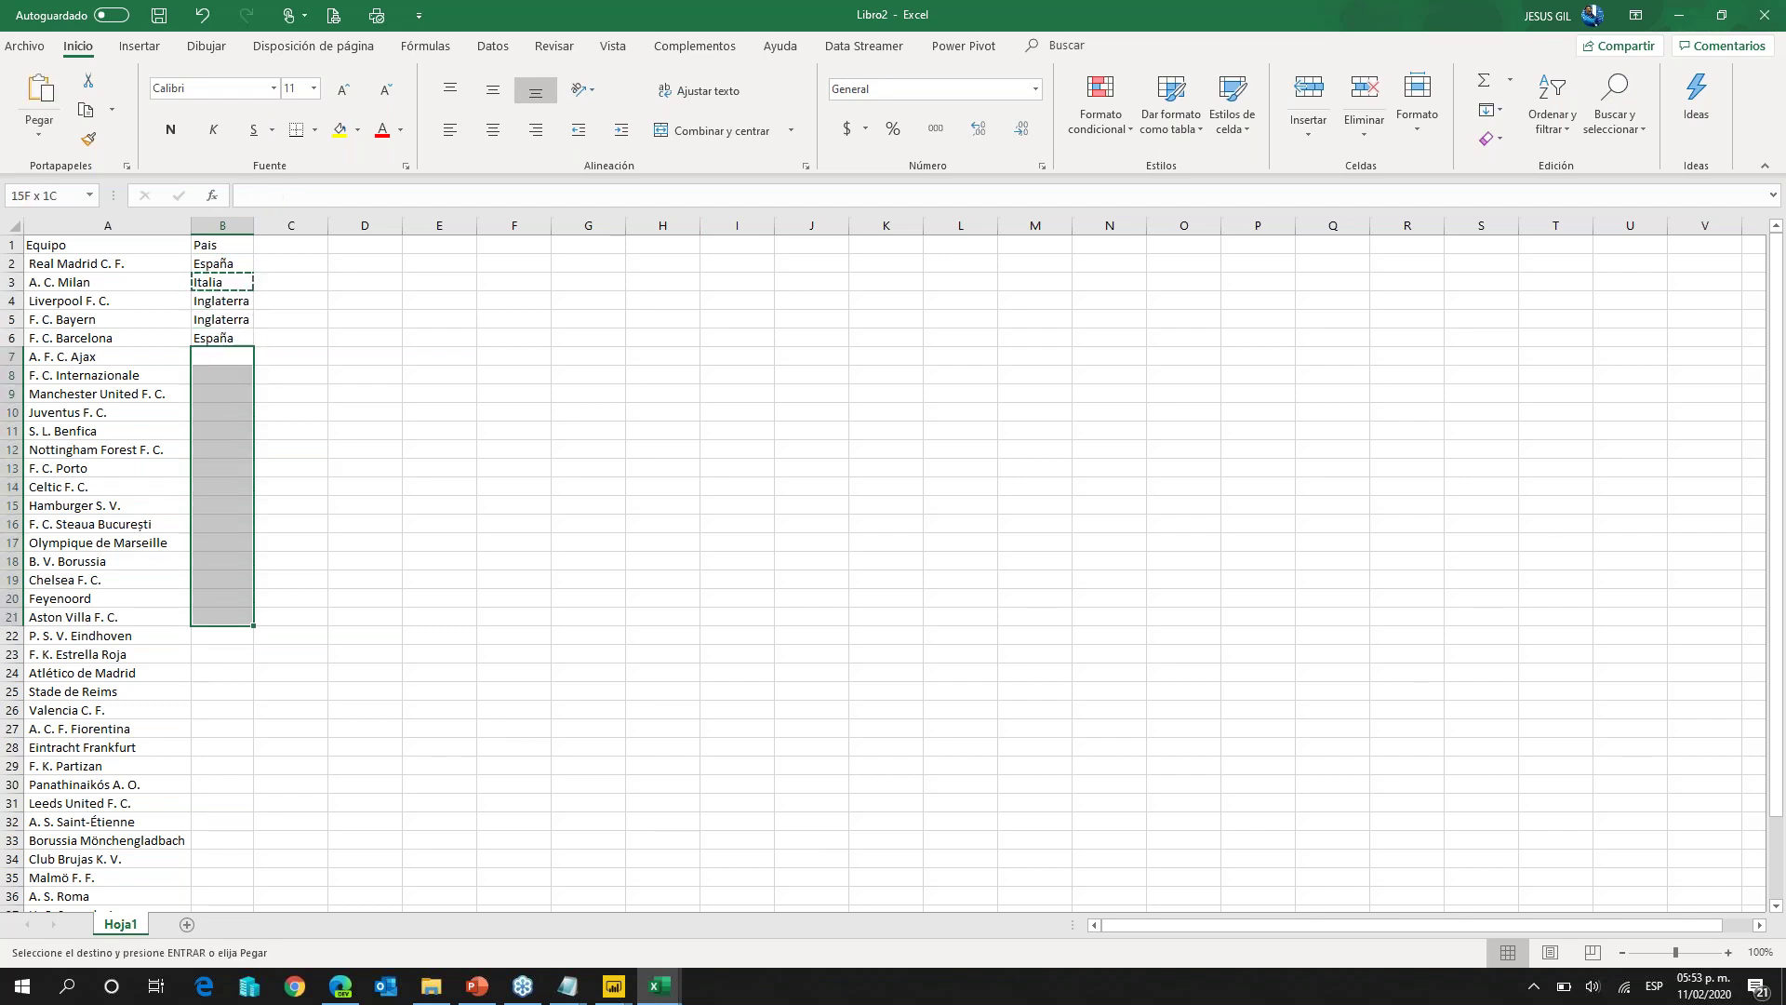
key("shift+Up")
key("shift+Up")
key("shift+Up")
key("shift+Up")
key("shift+Up")
key("shift+Up")
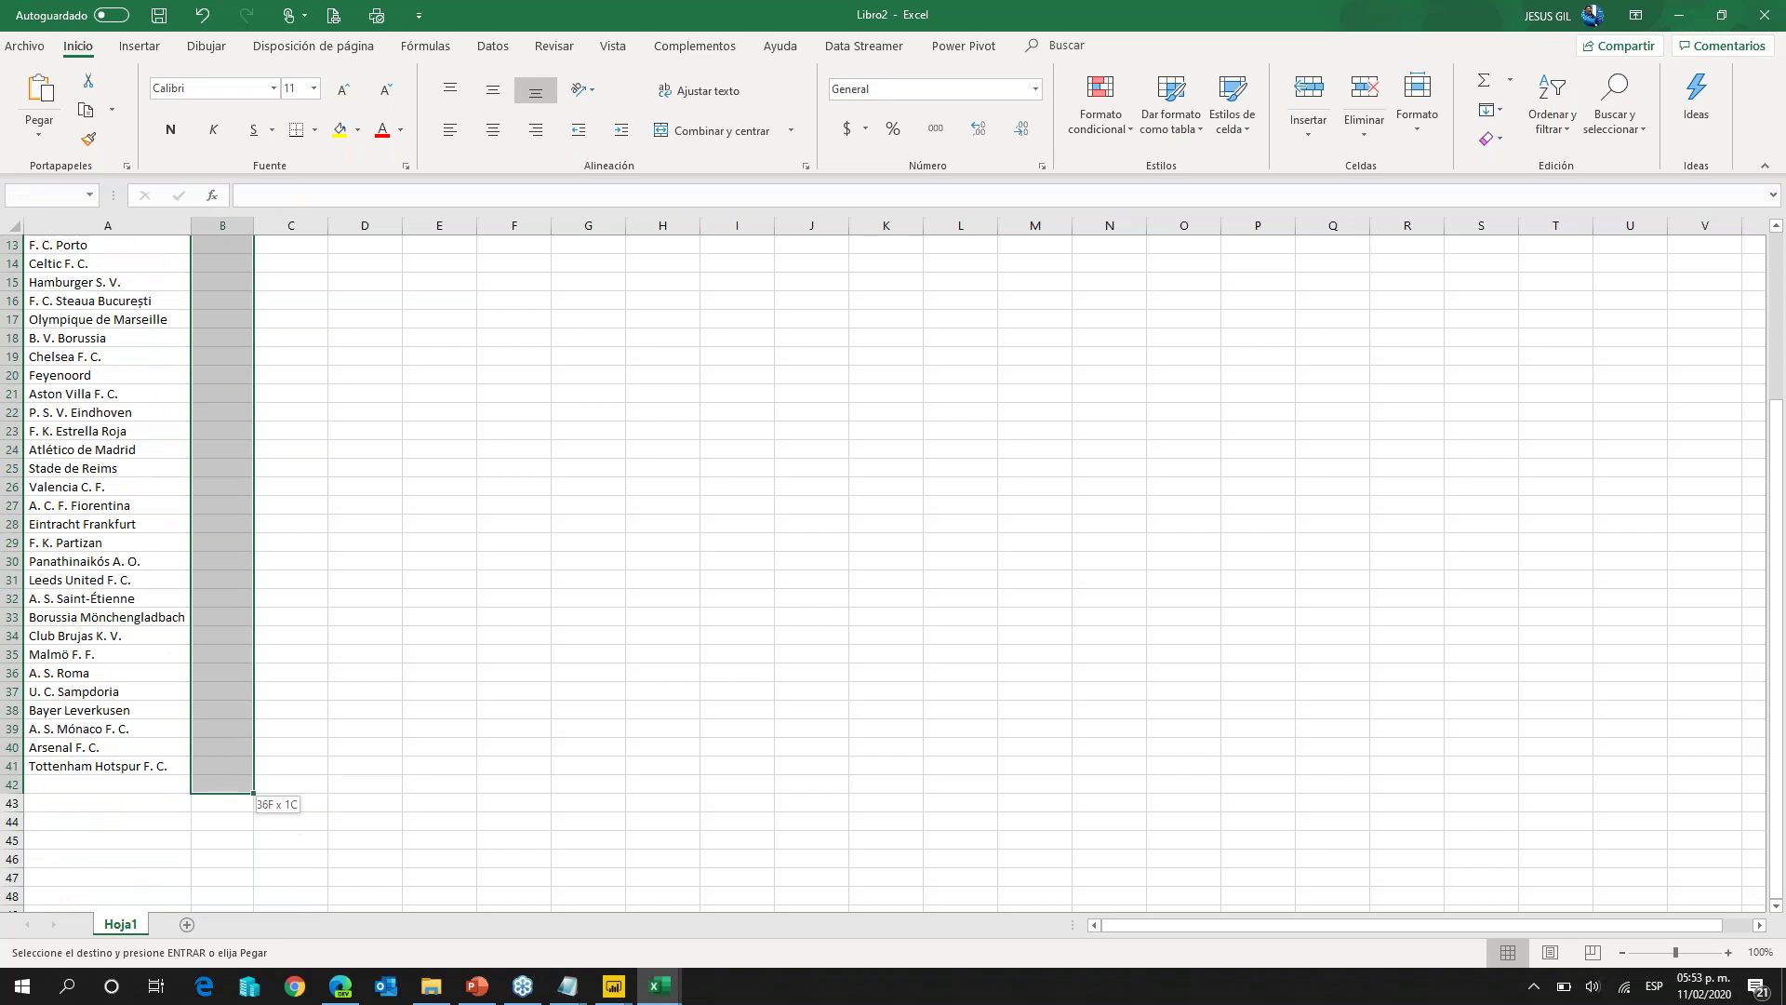
key("Return")
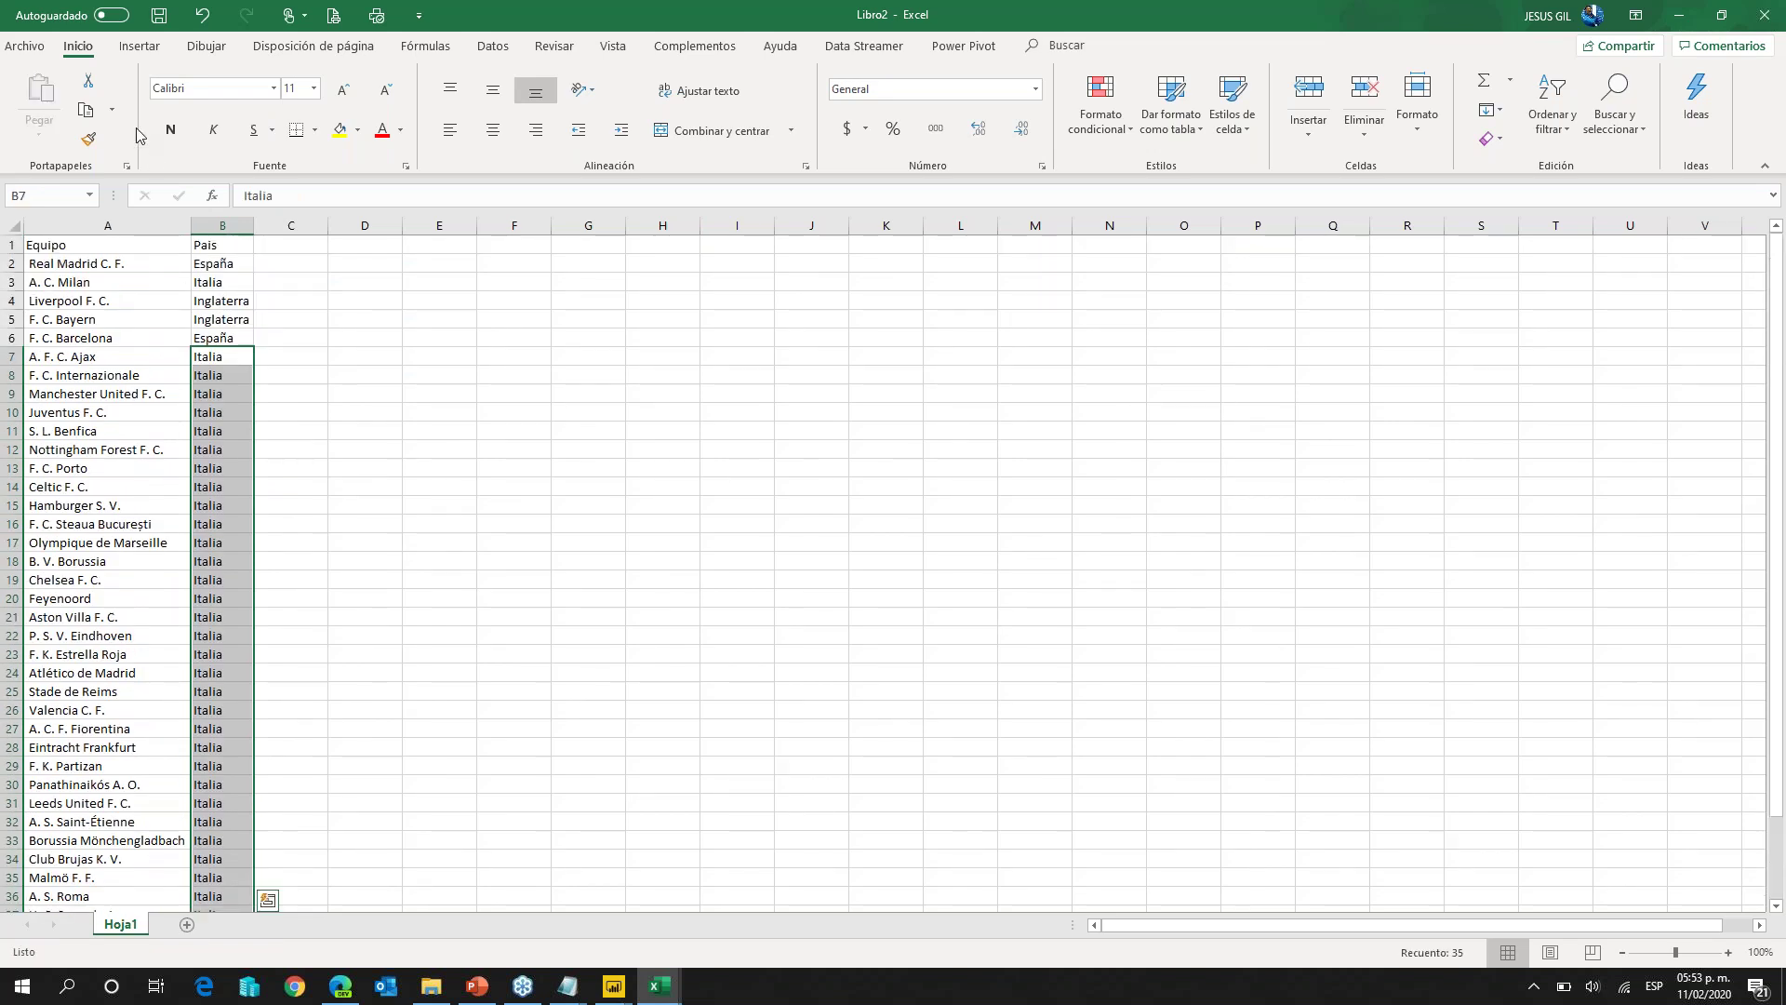
Step: Save the workbook as EquipoPais in the folder C: > ComunidadSQL > 20200211 - PassMarathon
left_click(159, 15)
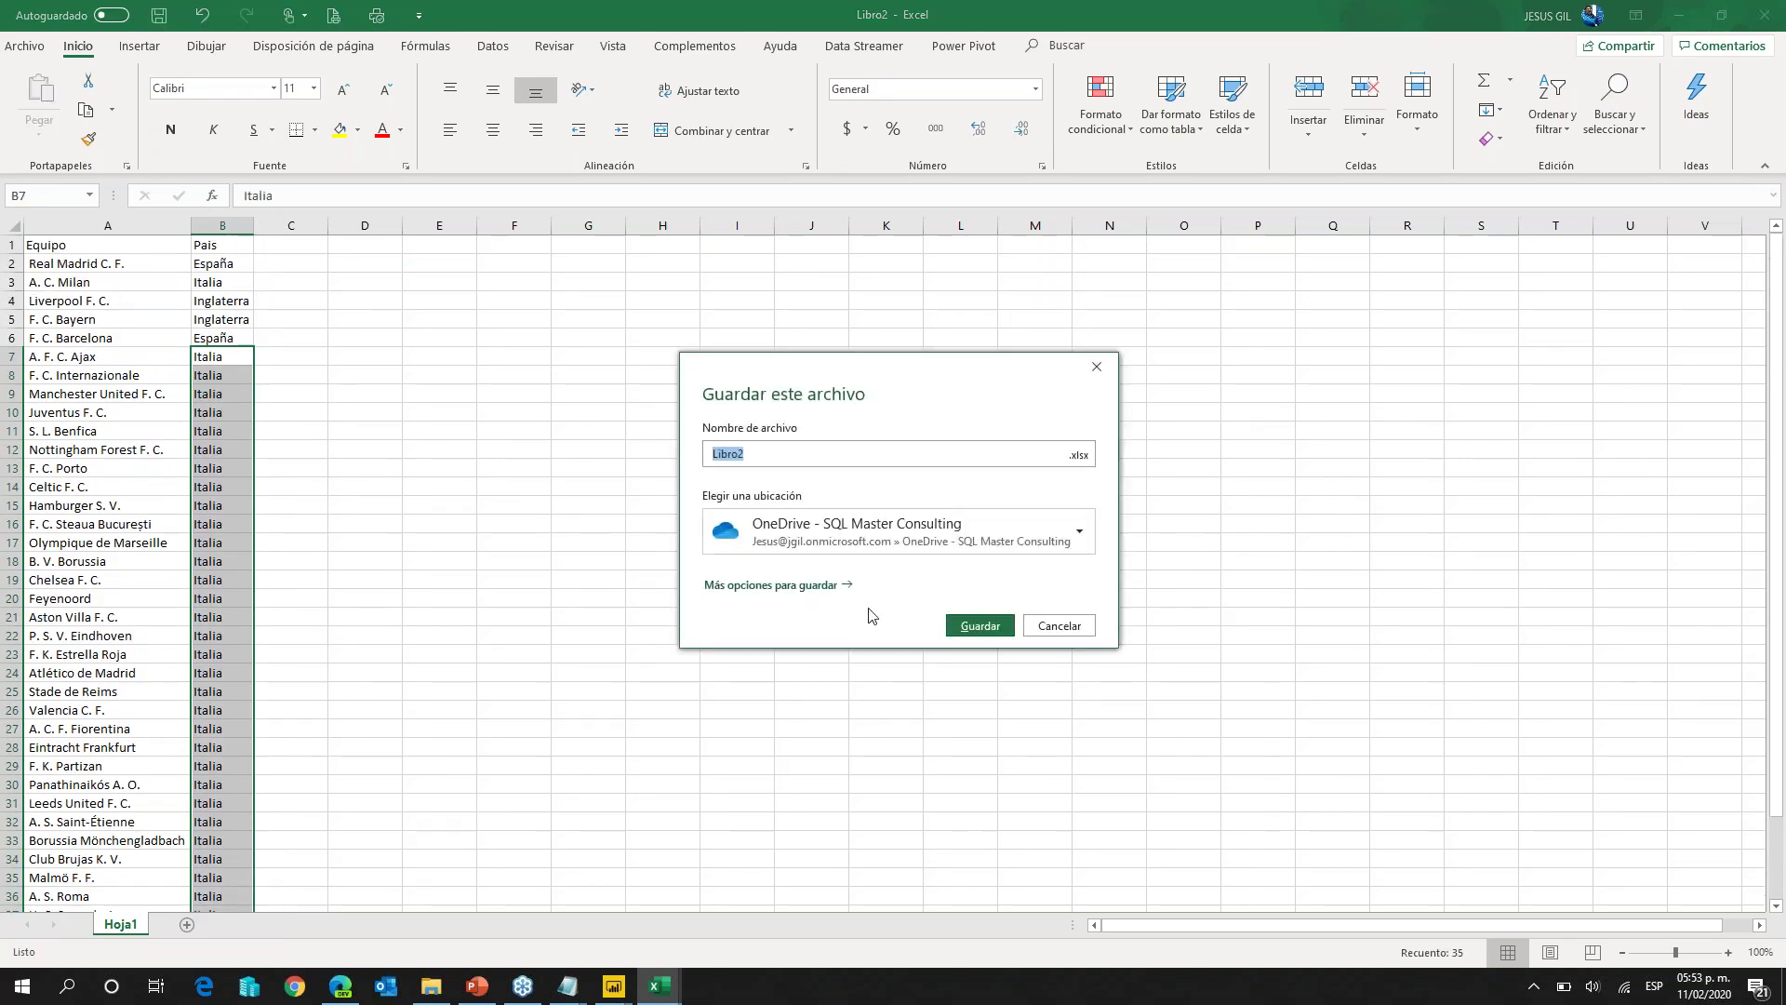
left_click(800, 585)
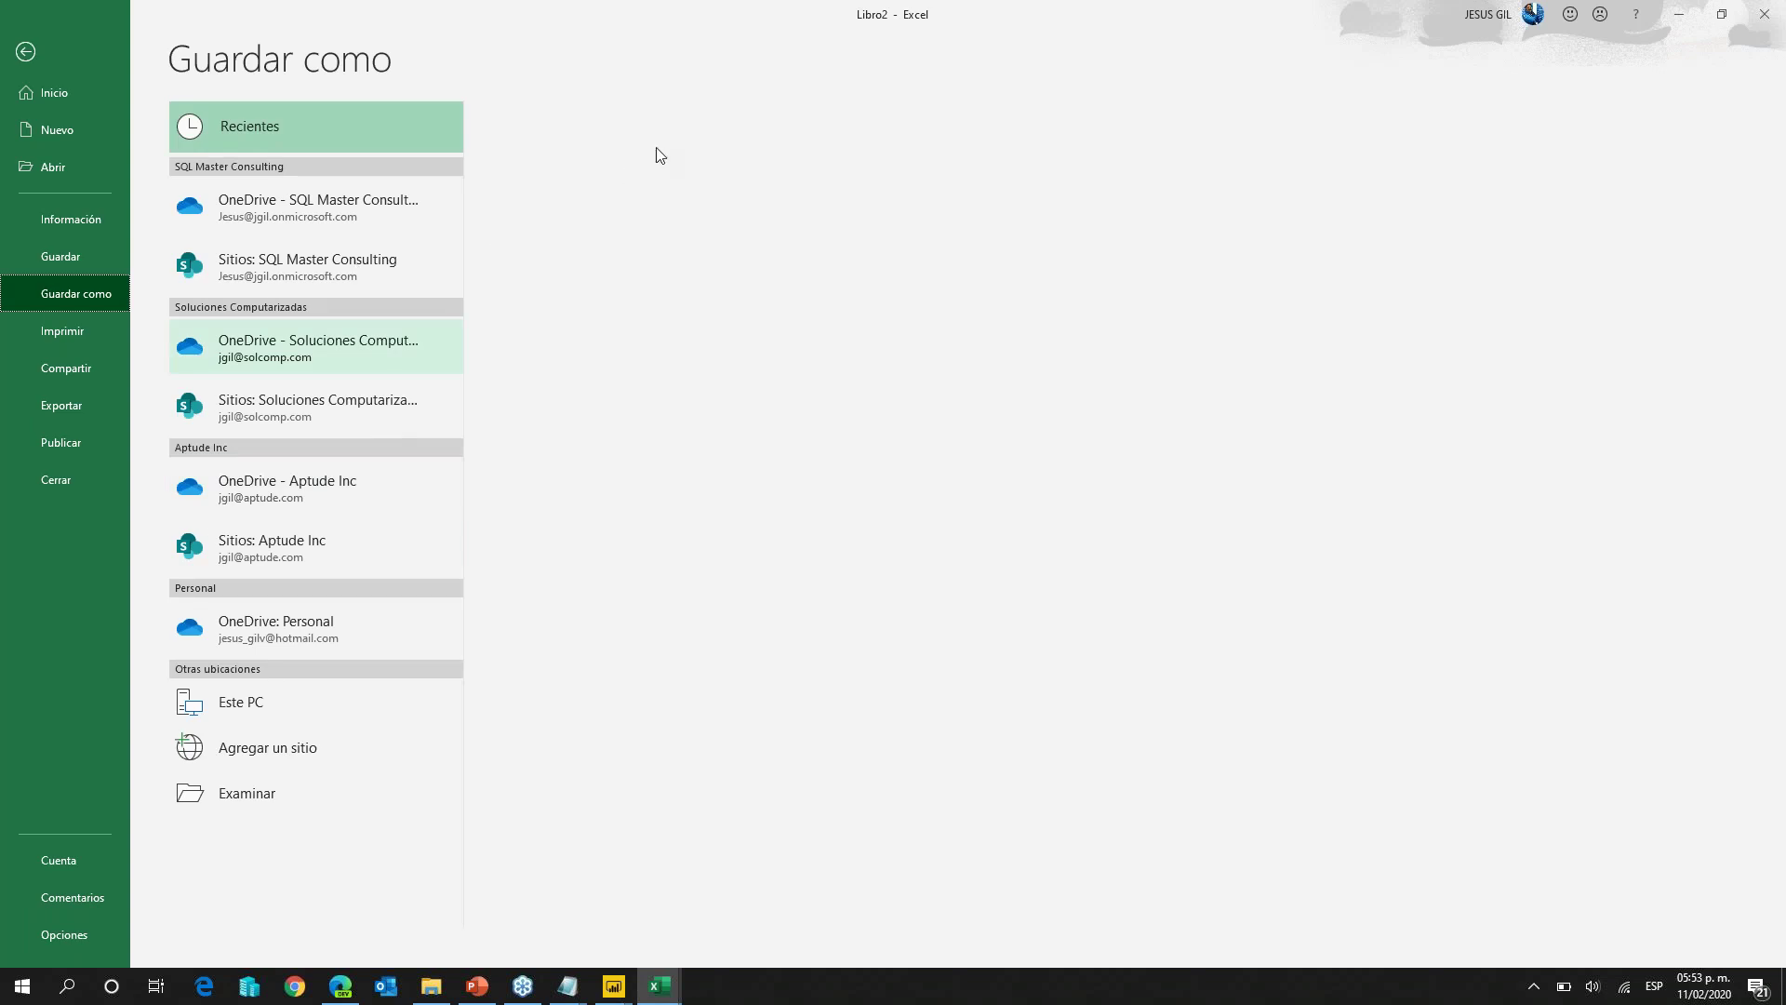
left_click(649, 221)
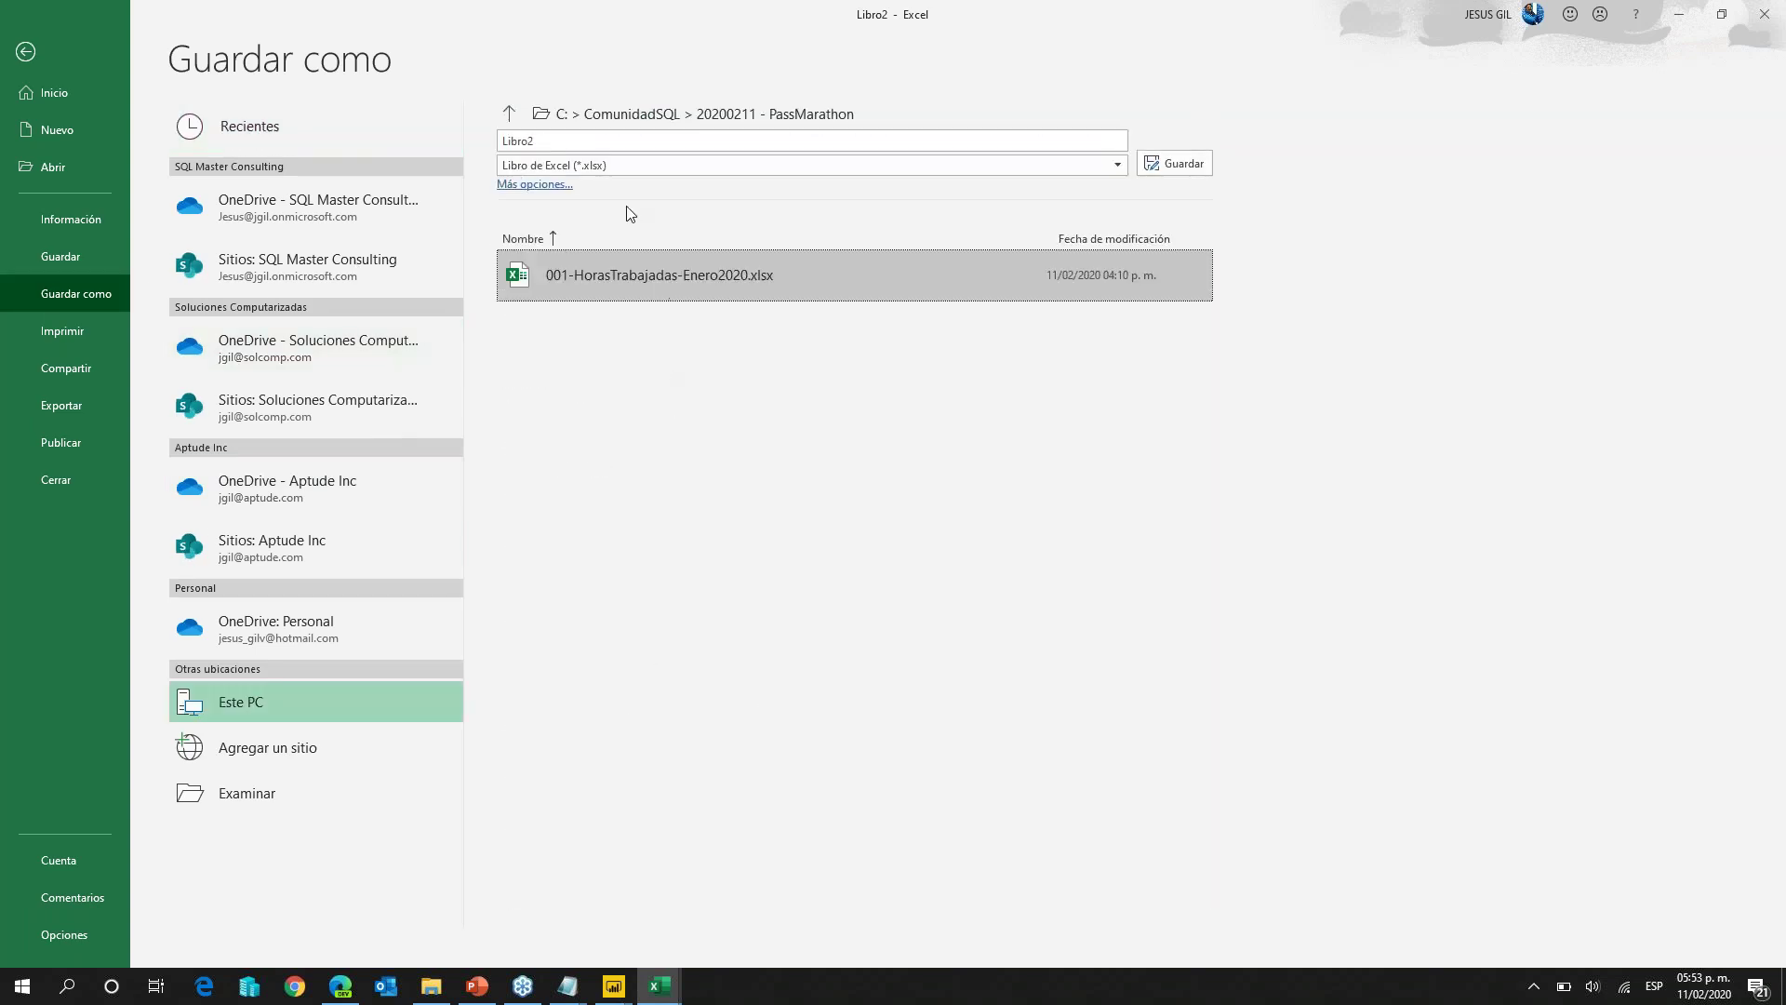
left_click(567, 138)
type("EquipoPais")
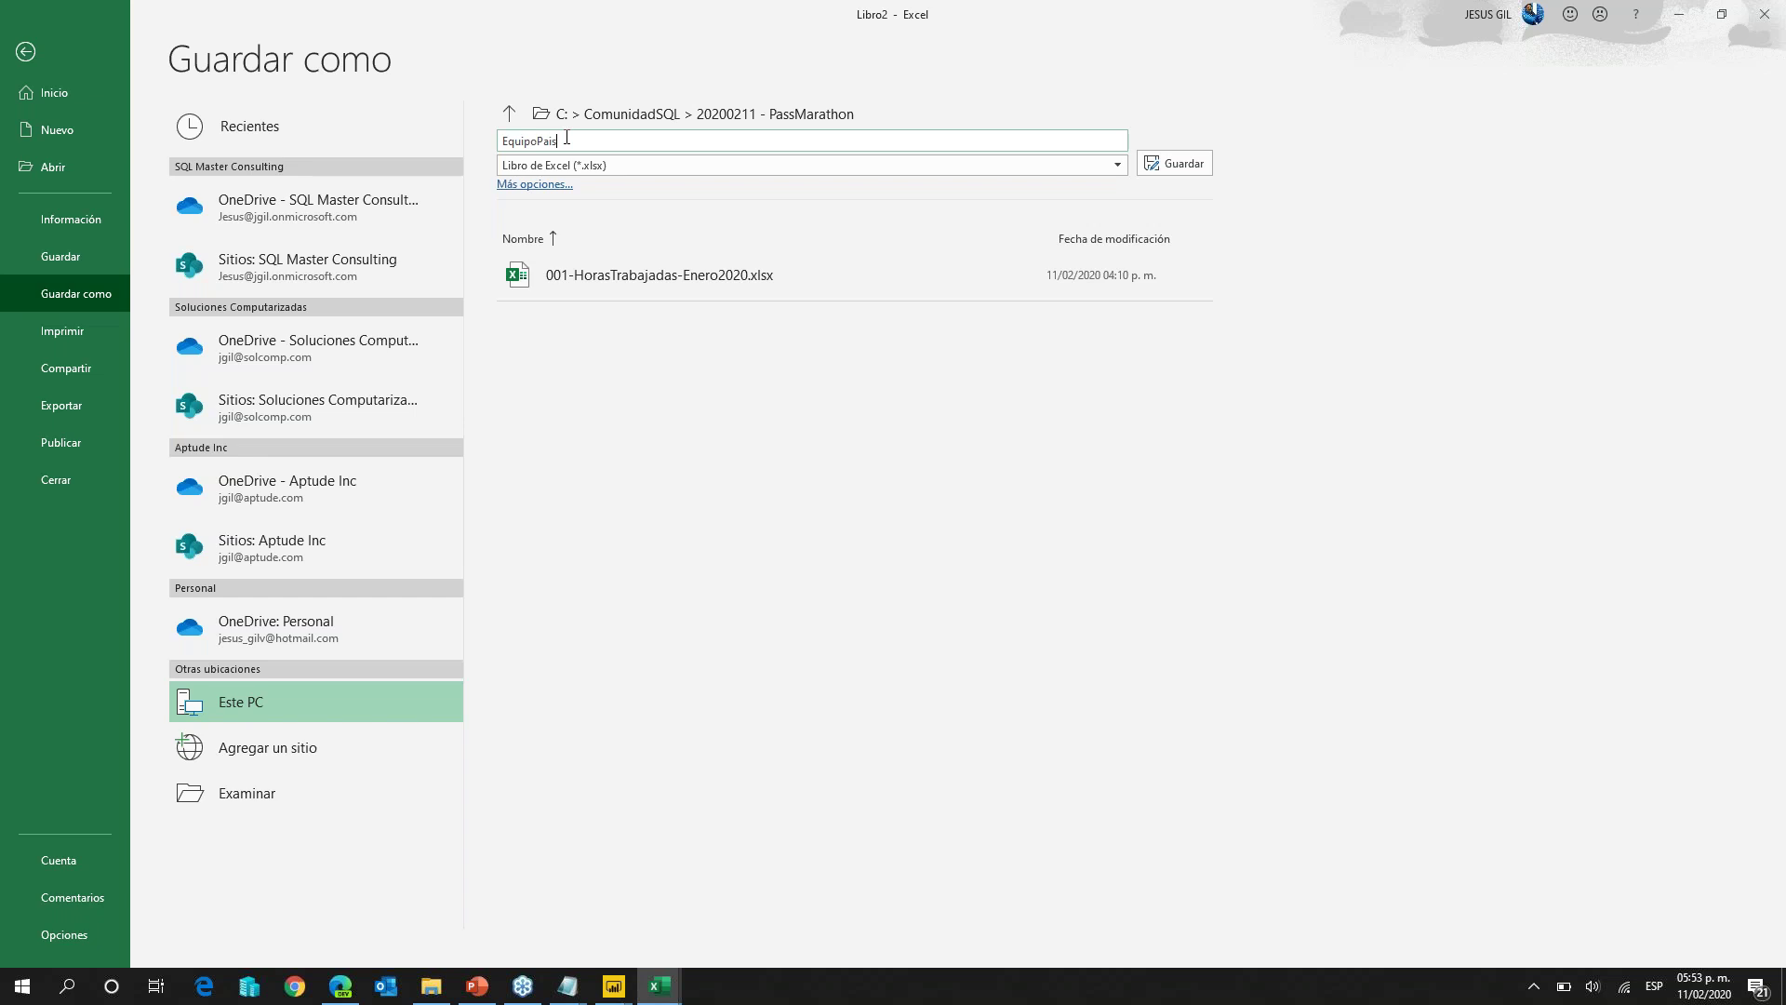
key("Return")
Step: Switch to the untitled Power BI Desktop report containing the donut chart
left_click(613, 985)
left_click(715, 893)
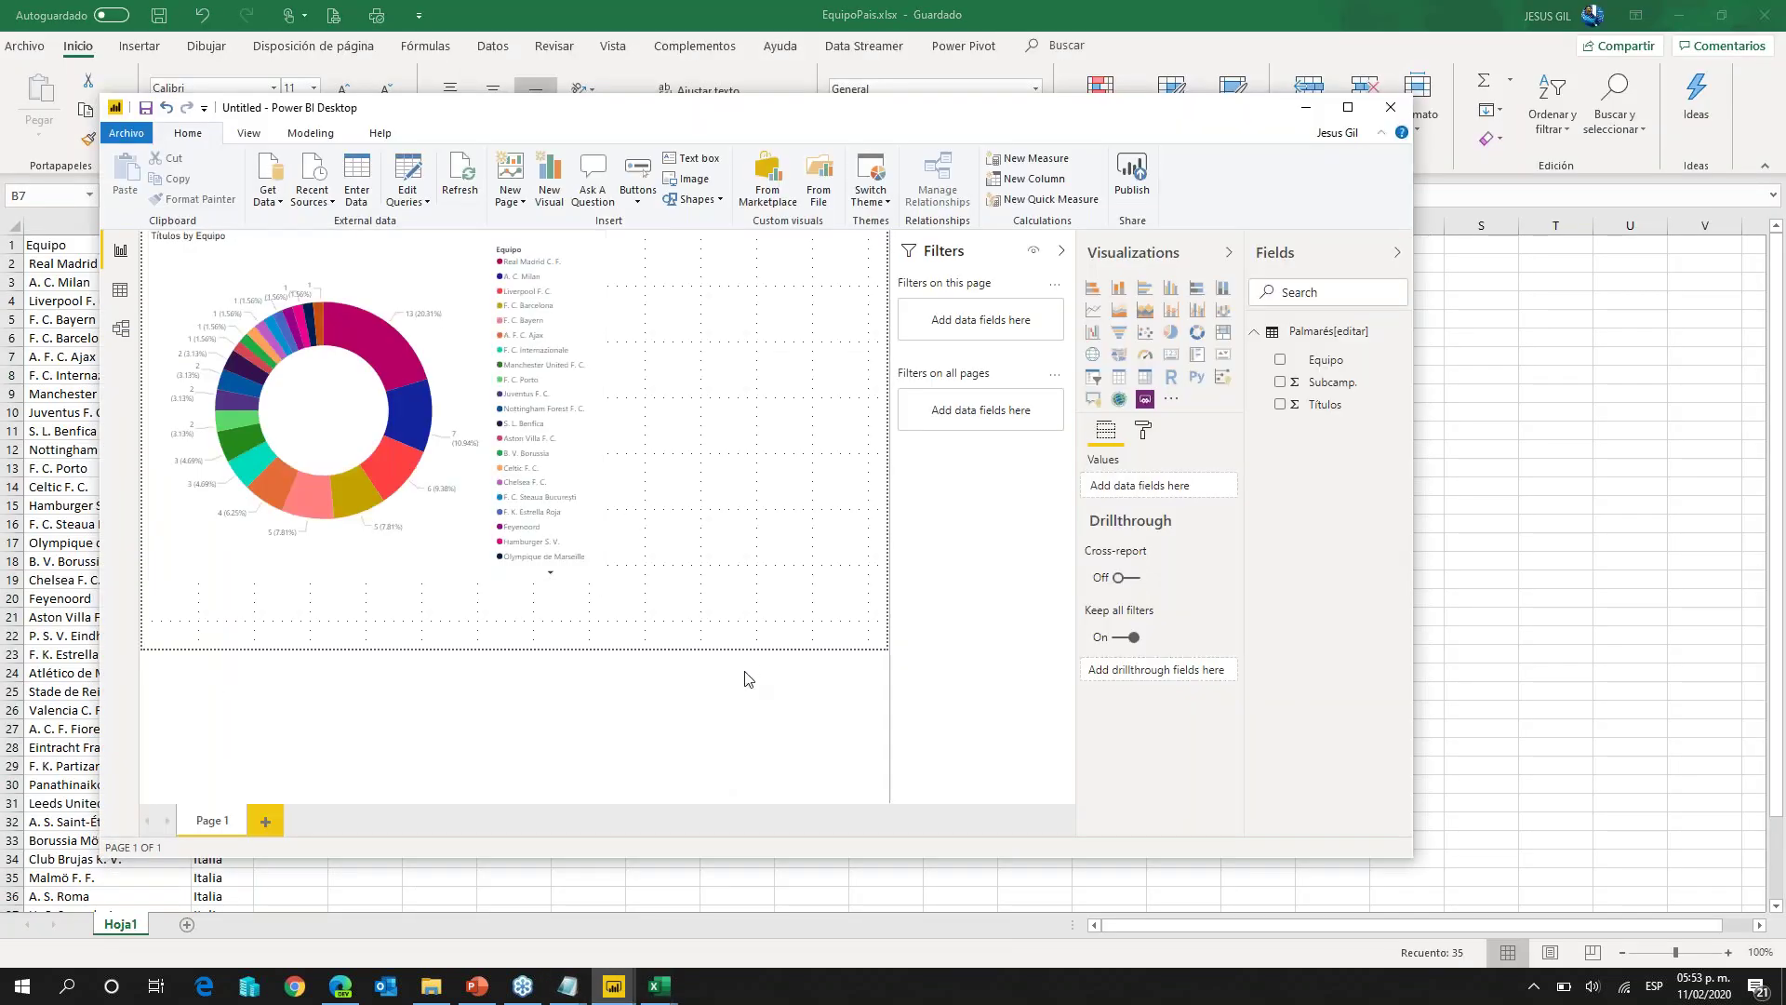
Step: Import the Hoja1 sheet from the EquipoPais.xlsx workbook into the report
left_click(269, 193)
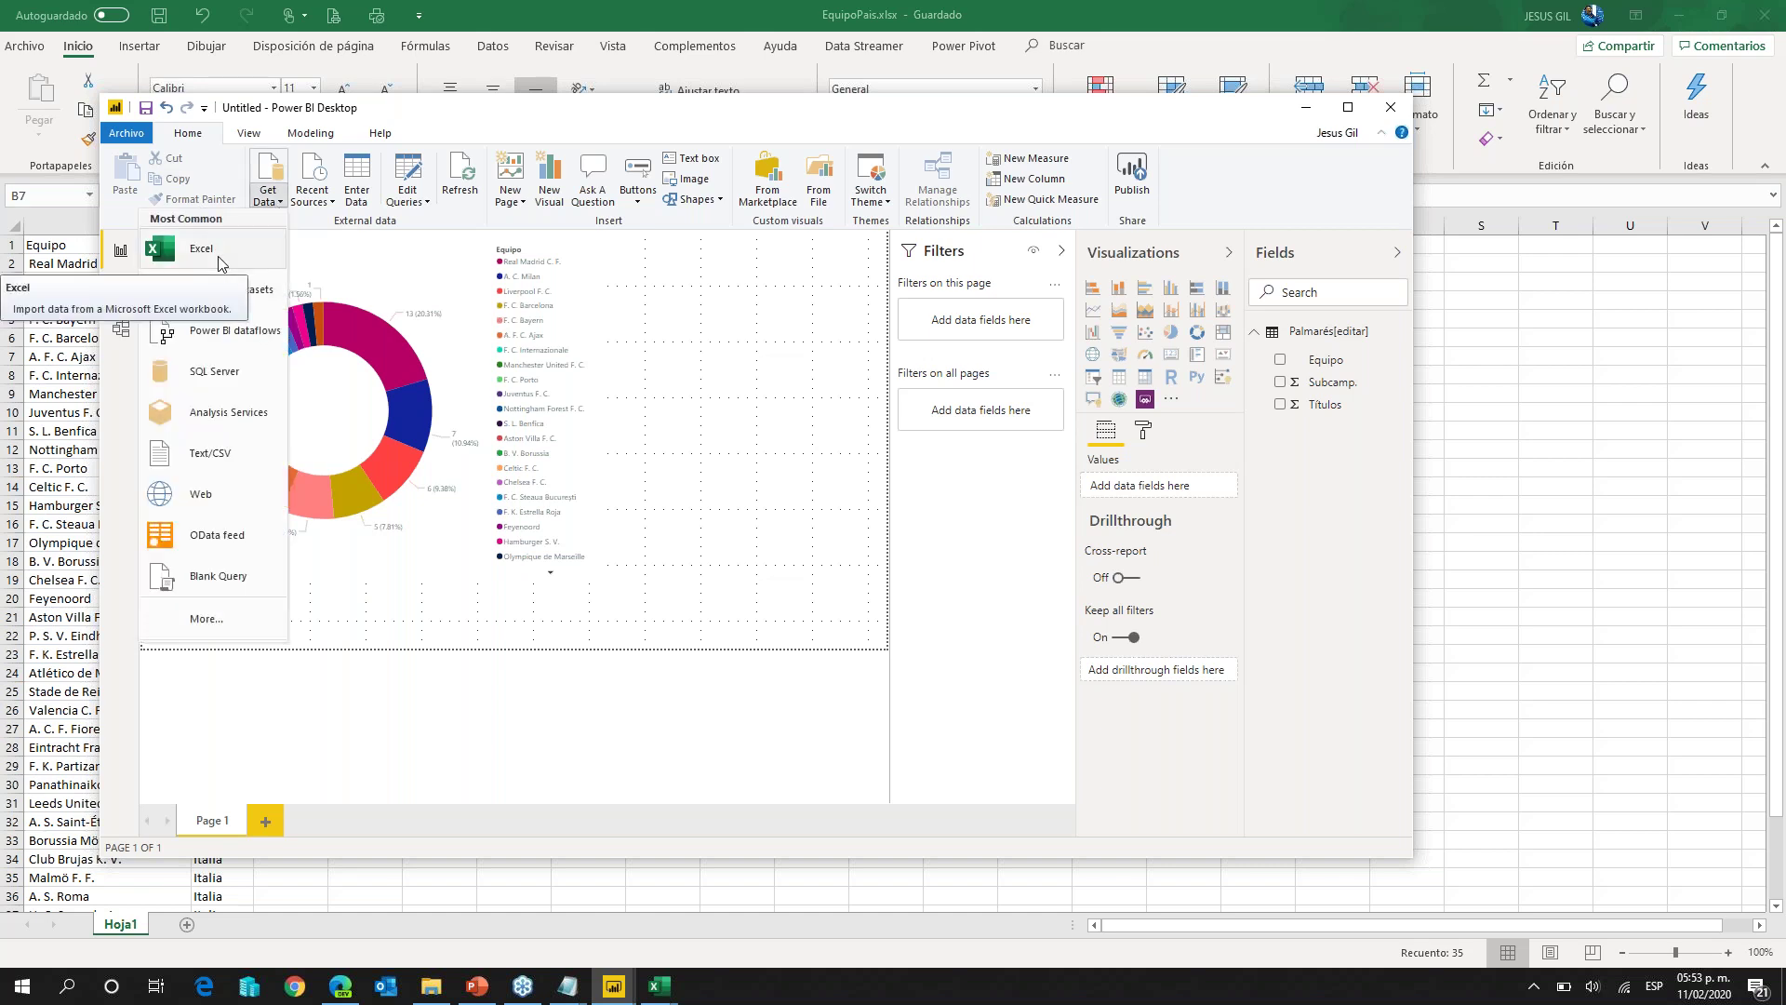
left_click(207, 253)
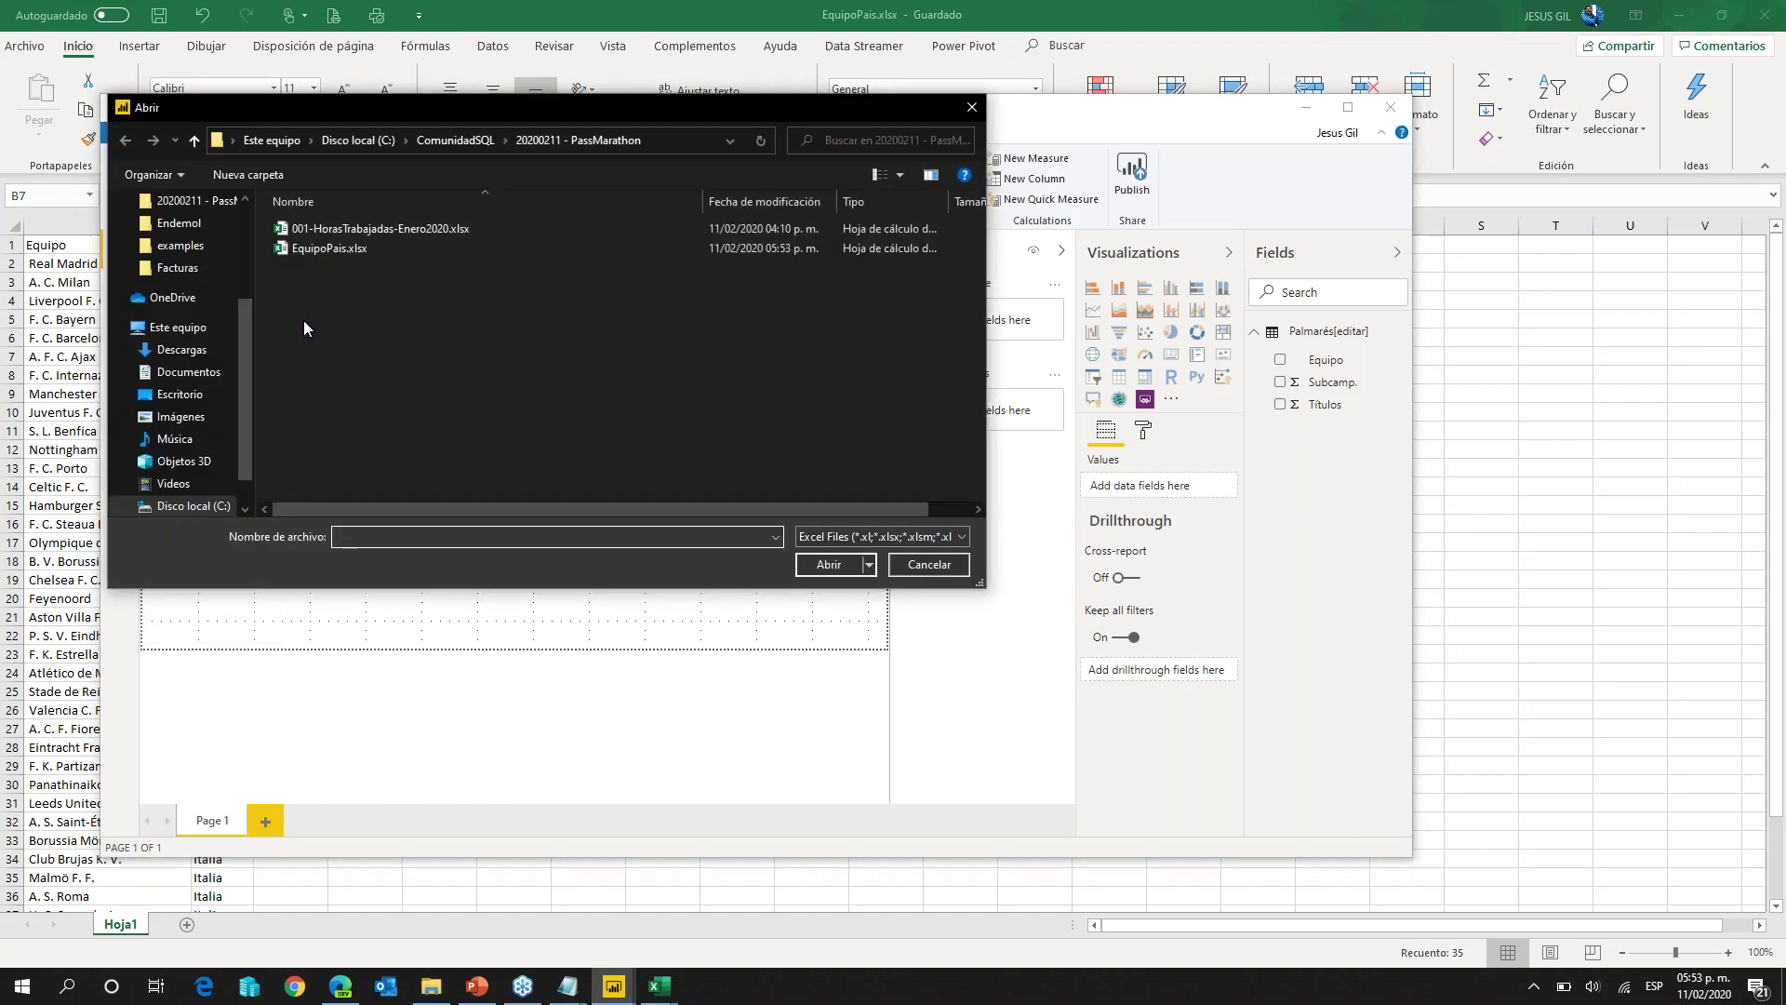
left_click(360, 248)
double_click(360, 248)
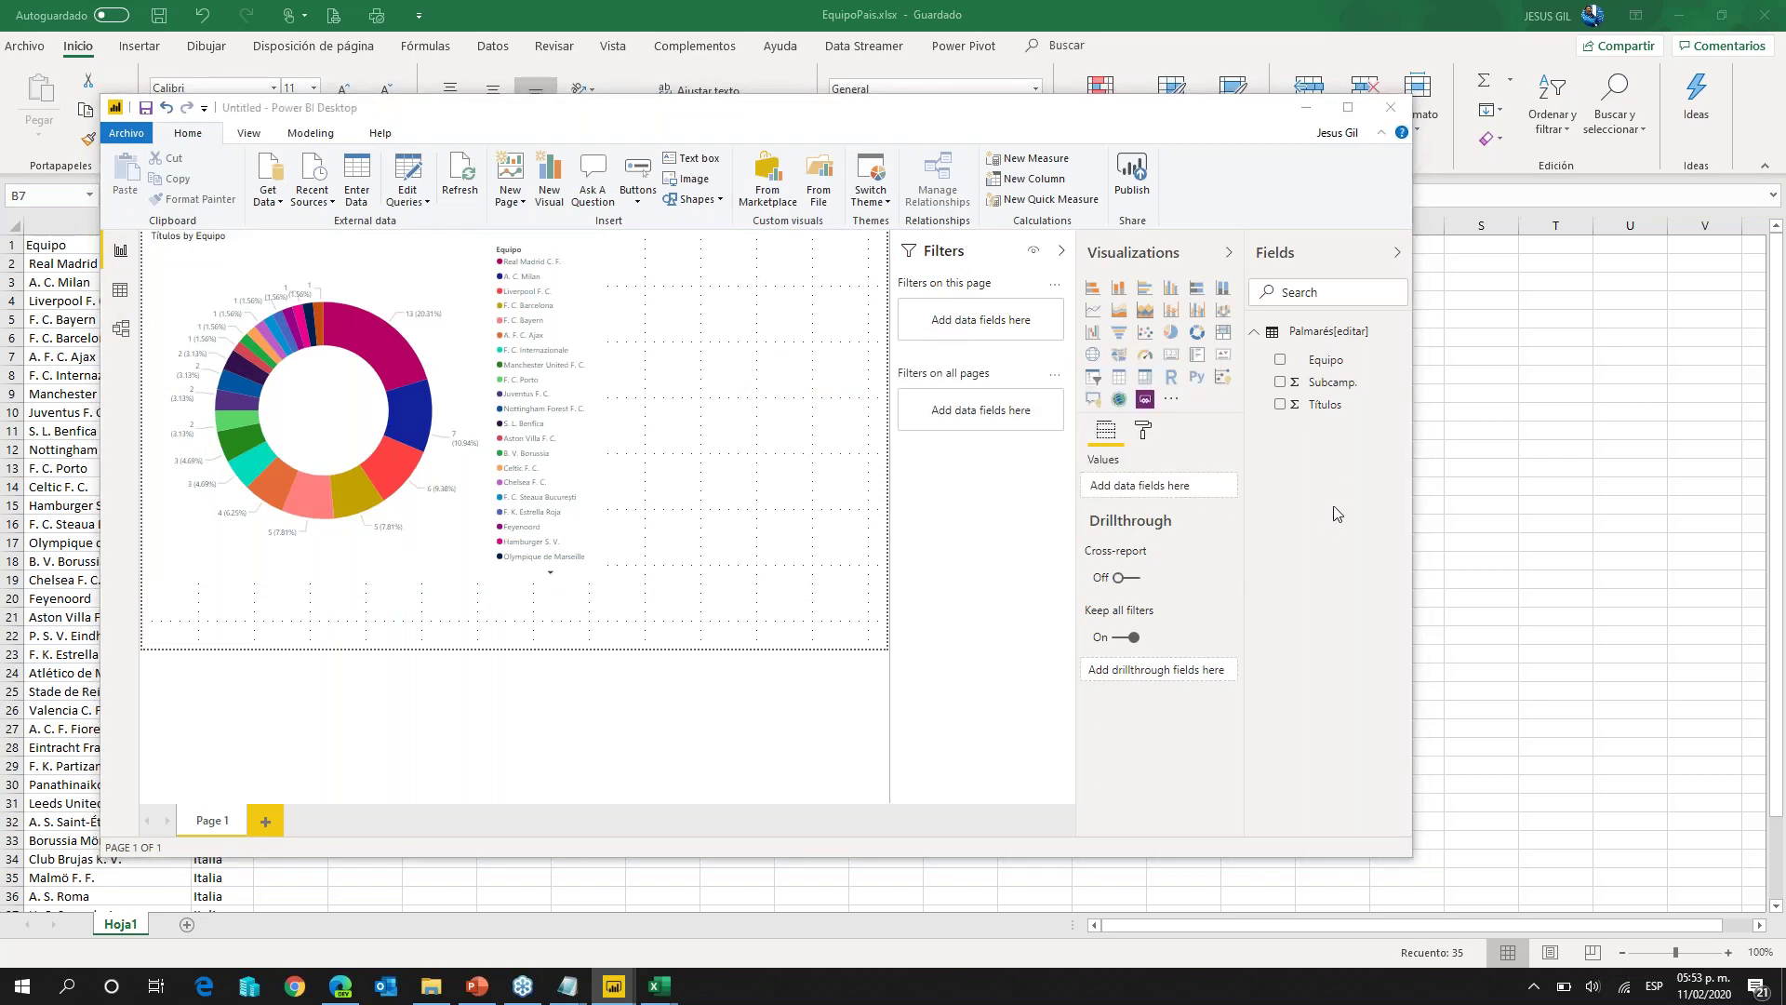
left_click(539, 313)
left_click(1079, 782)
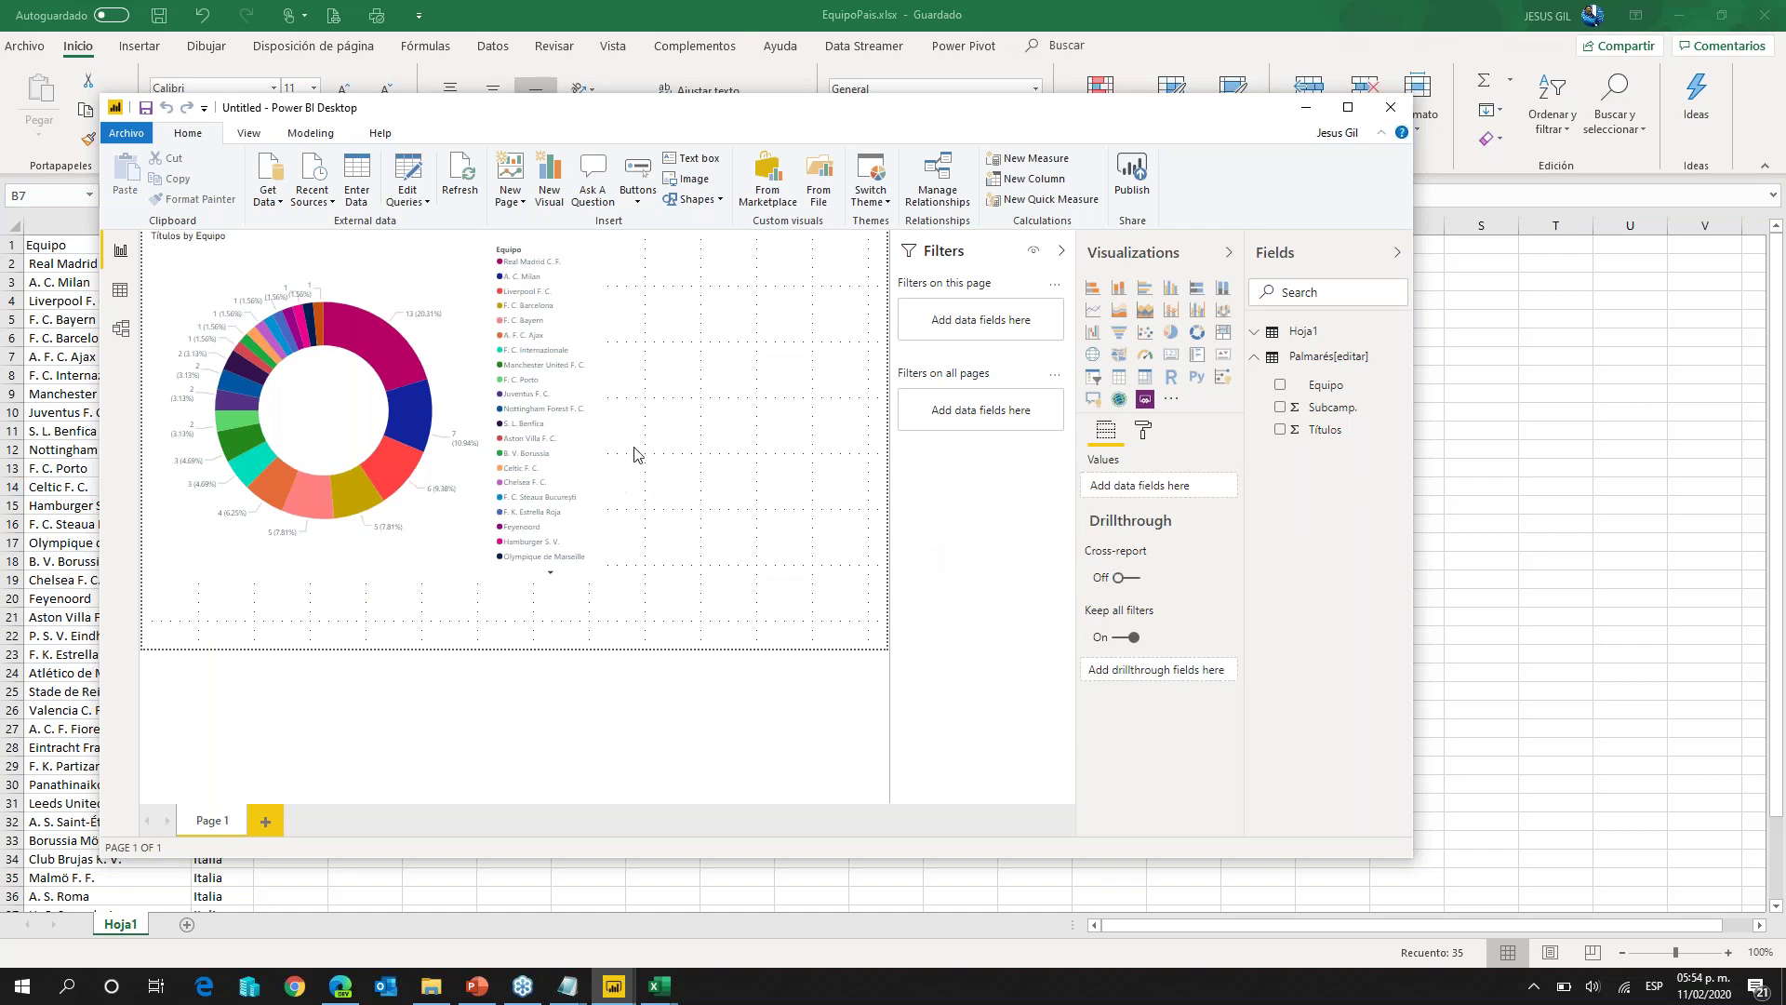
Step: Delete the donut chart of Títulos by Equipo from Page 1
left_click(587, 450)
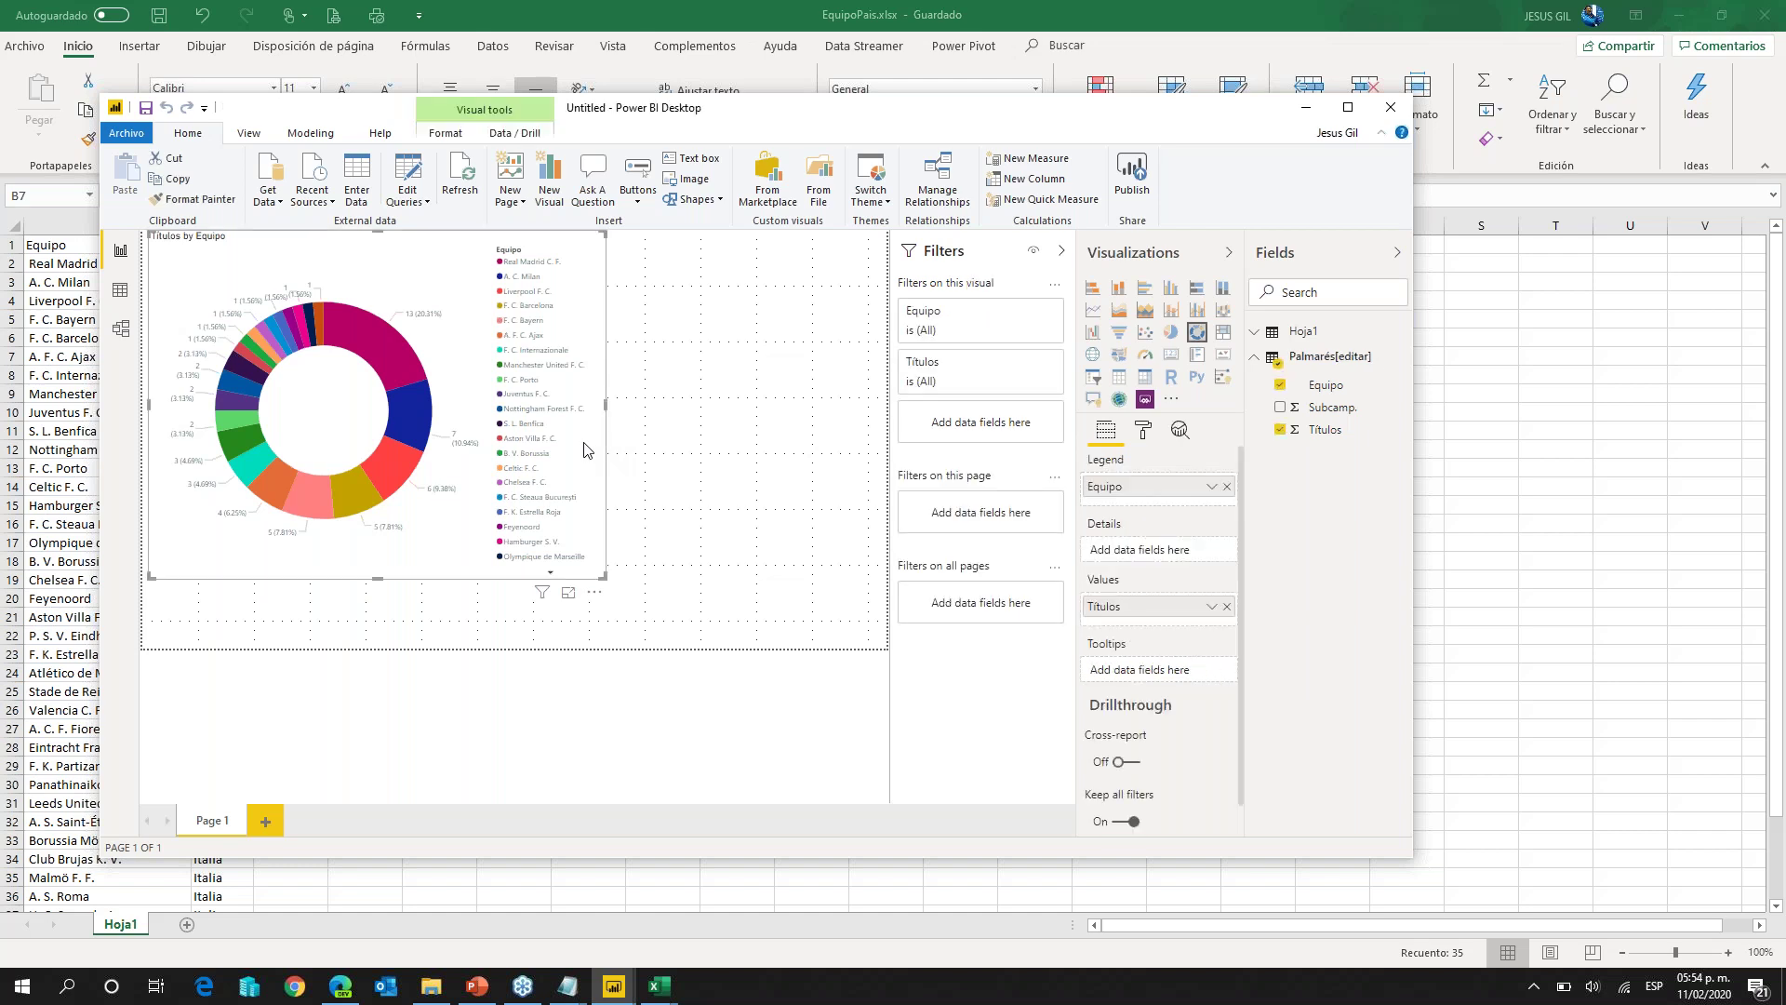
key("Delete")
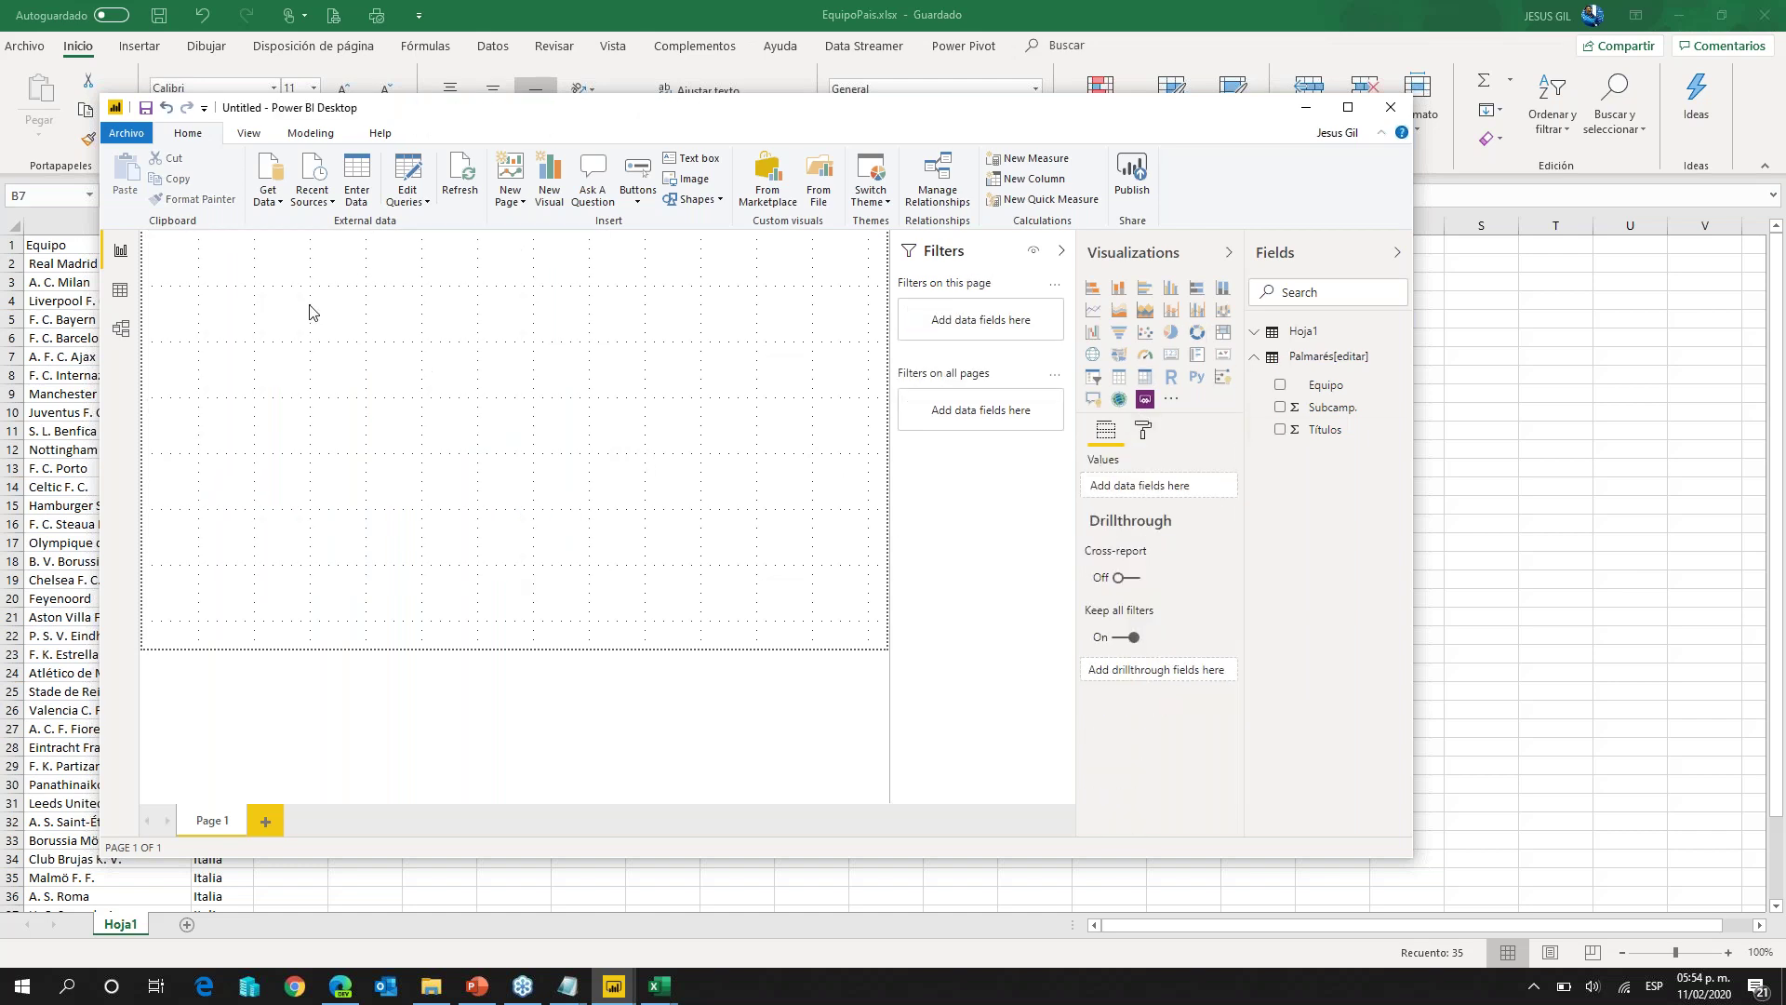
Step: Create a relationship in the model between Equipo in Palmarés[editar] and Column1 in Hoja1, and return to the report page
left_click(120, 287)
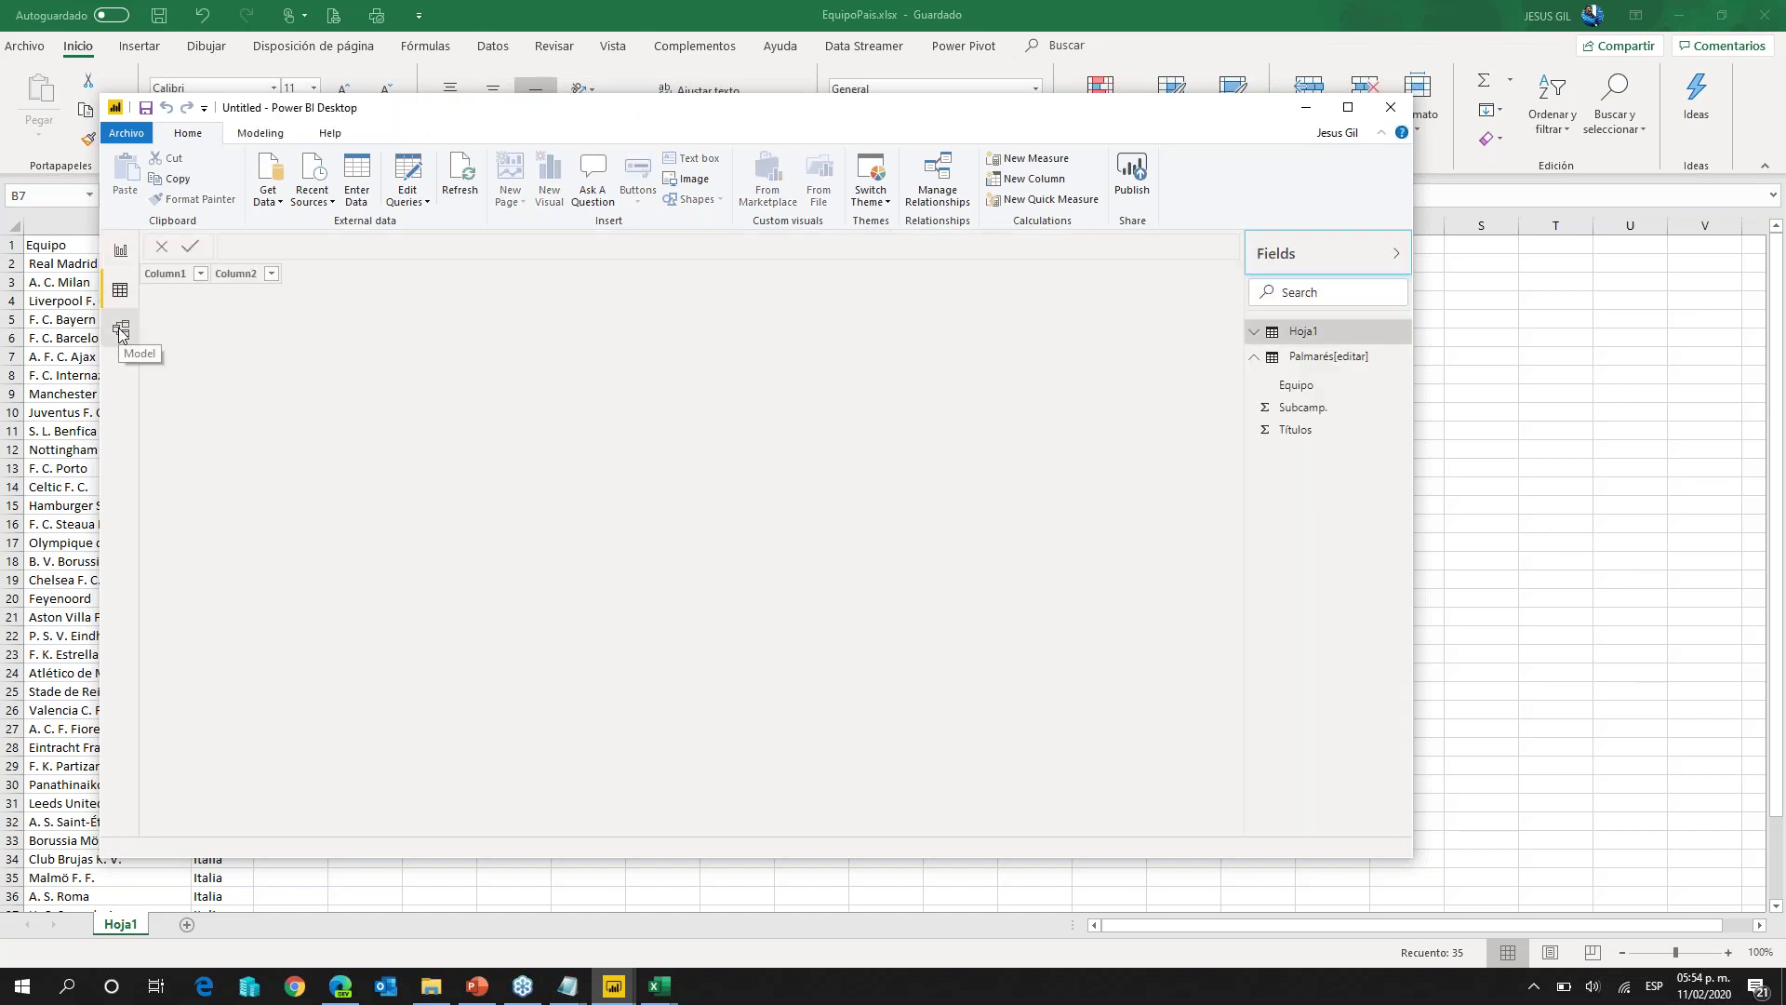
left_click(121, 331)
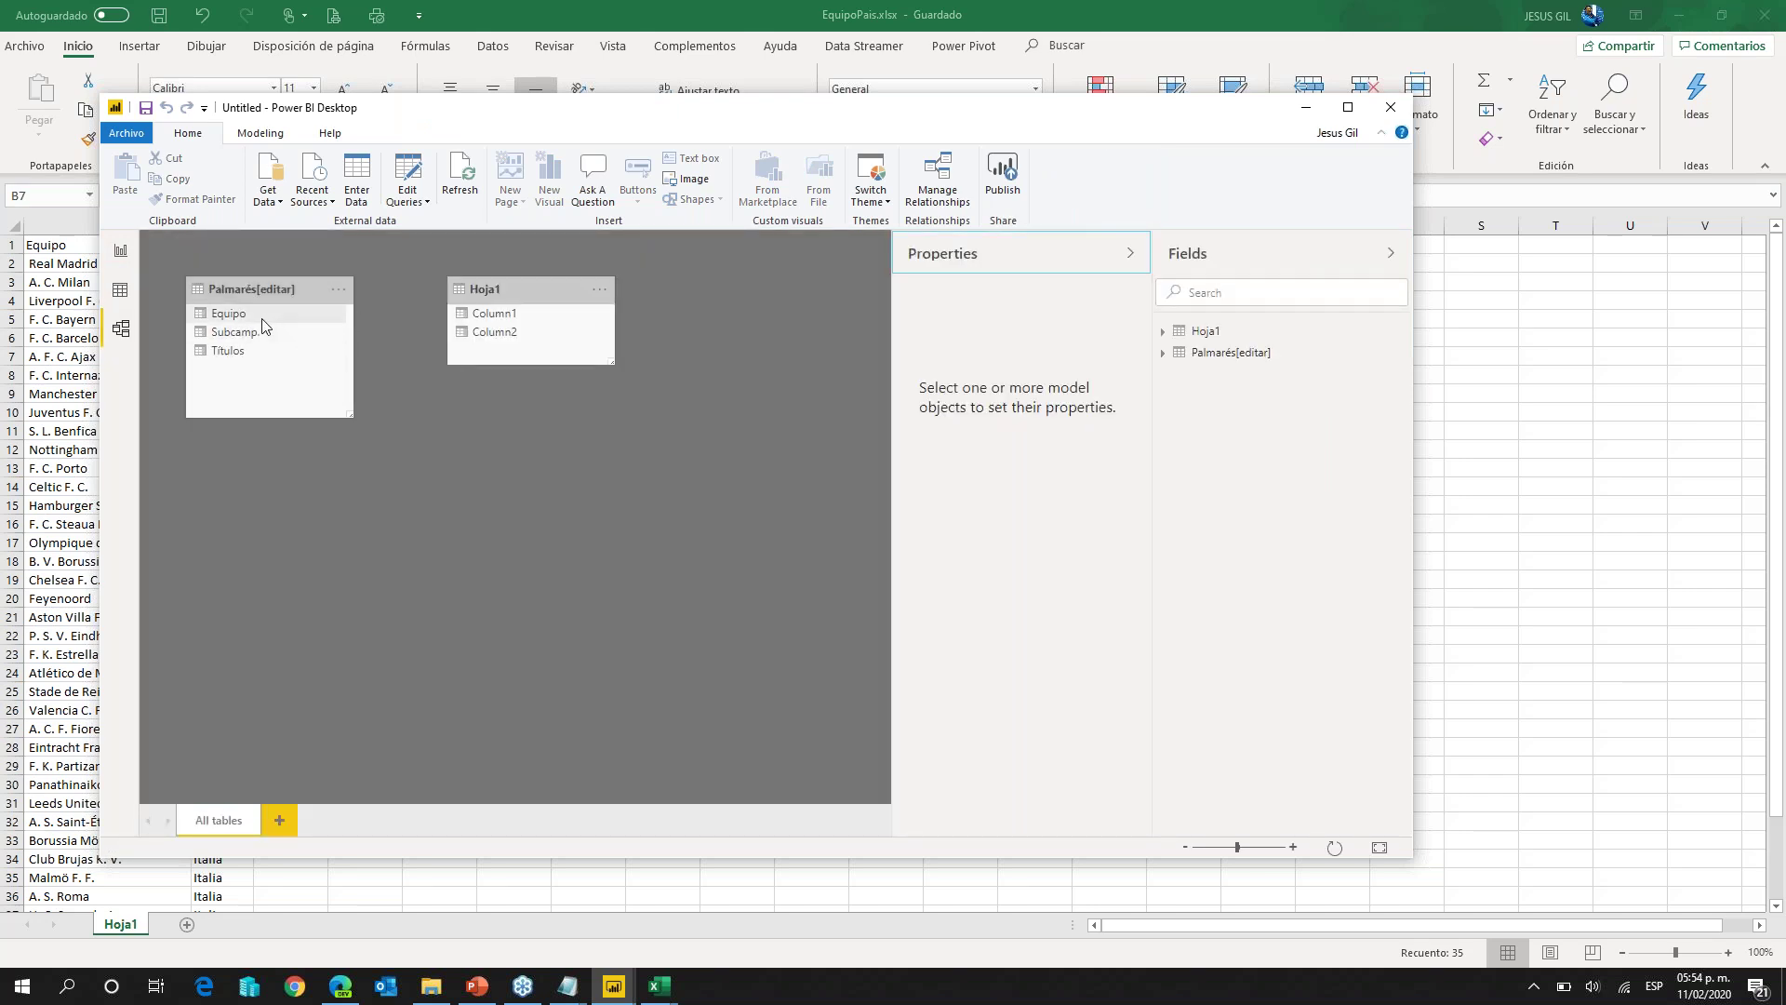
left_click_drag(527, 336, 270, 315)
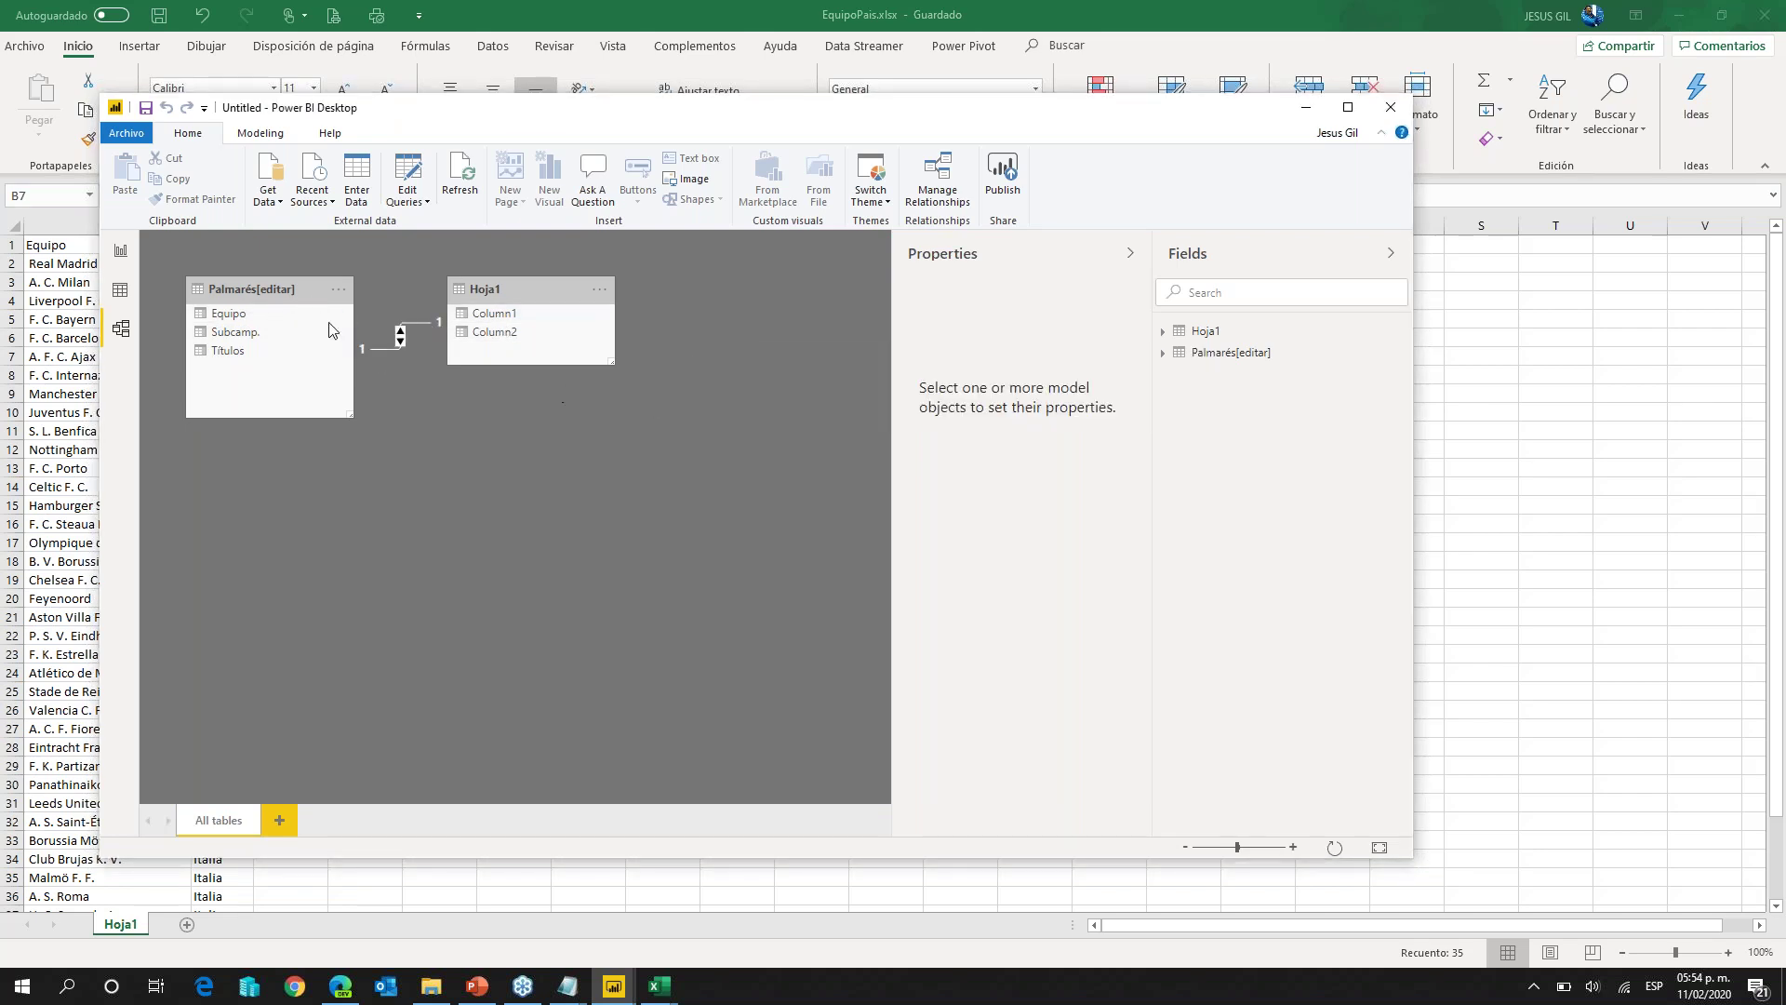
left_click(121, 250)
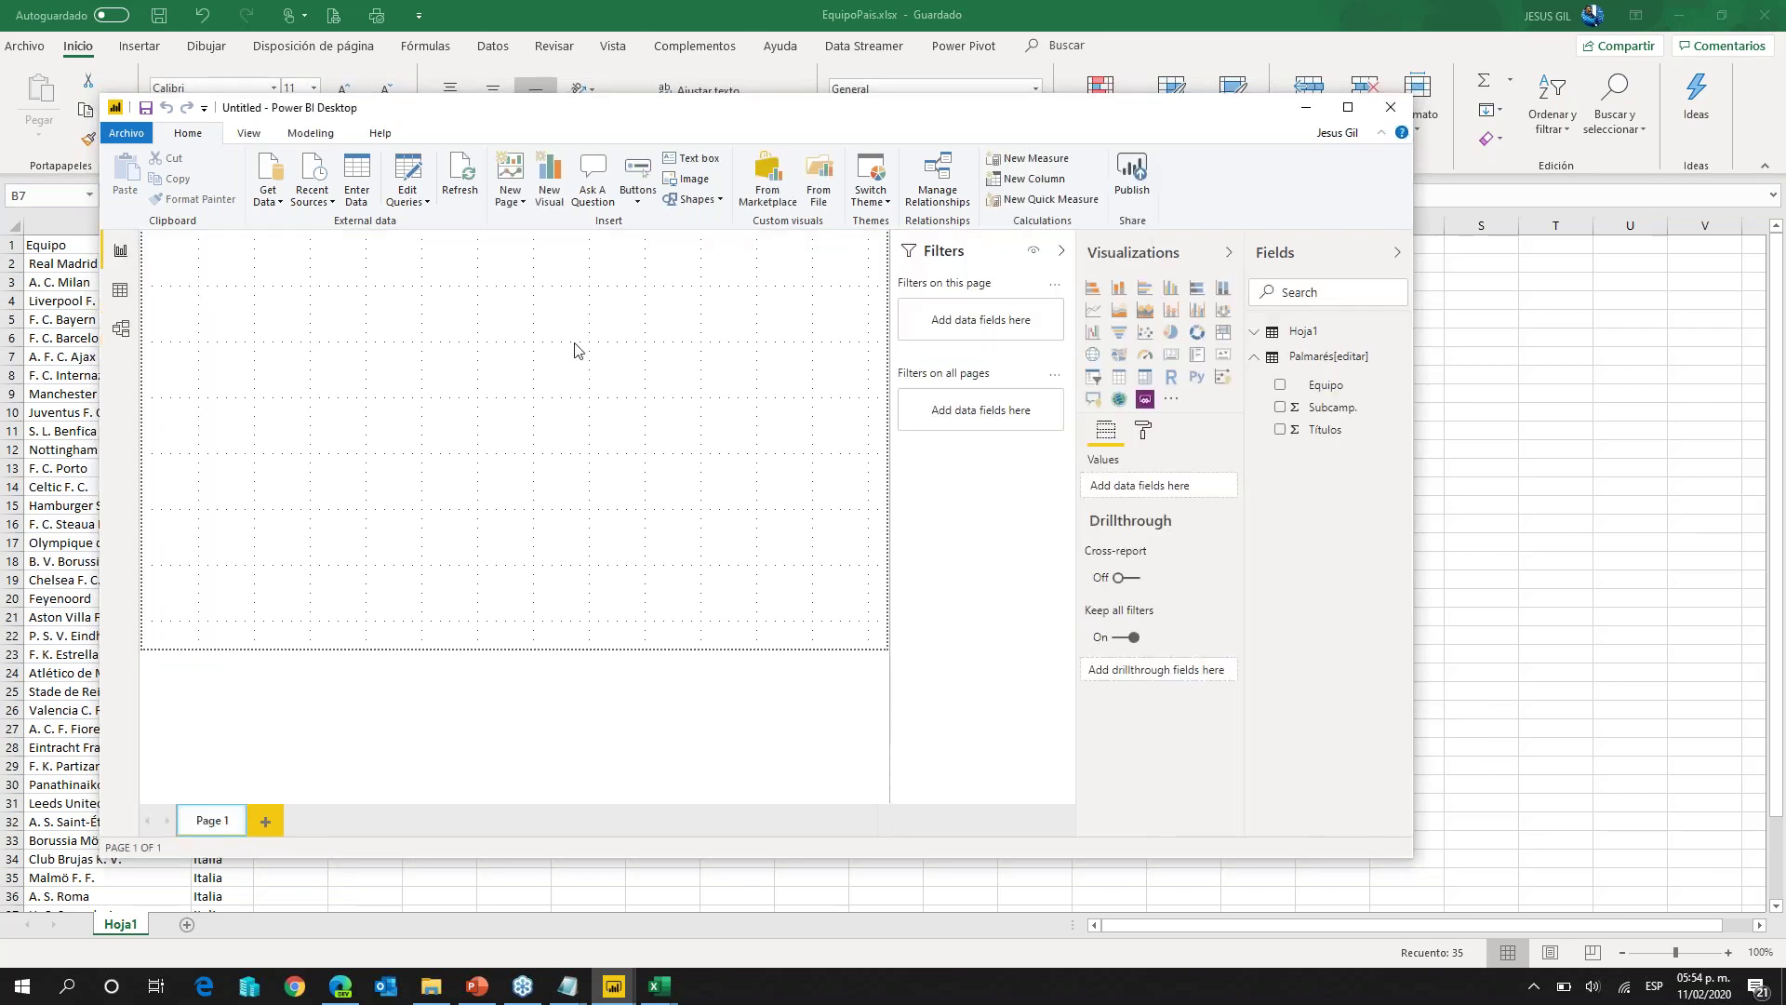